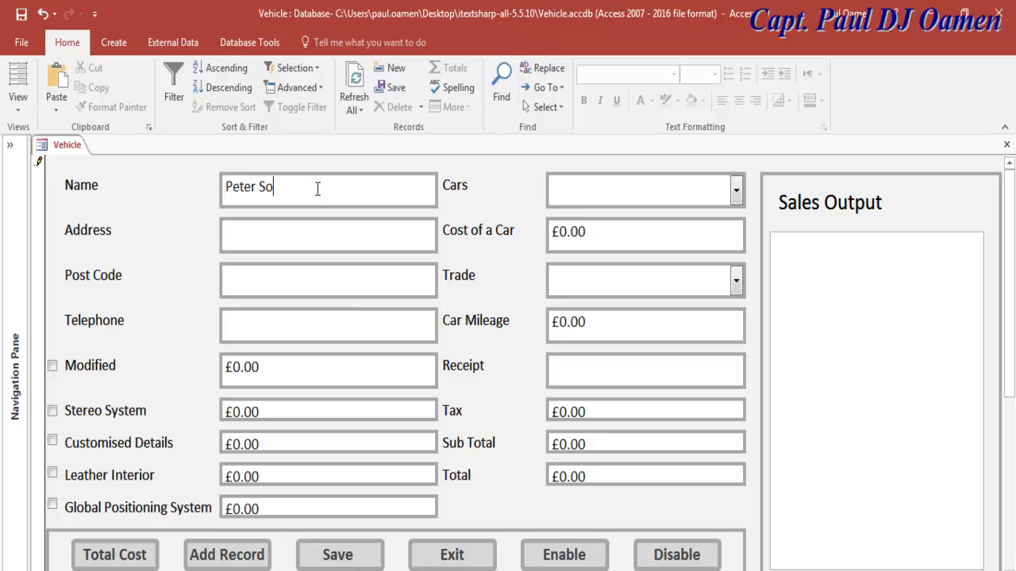
Step: Fill in the customer's street address, post code and telephone number on the Vehicle form
{"action": "left_click", "coordinate": [304, 237]}
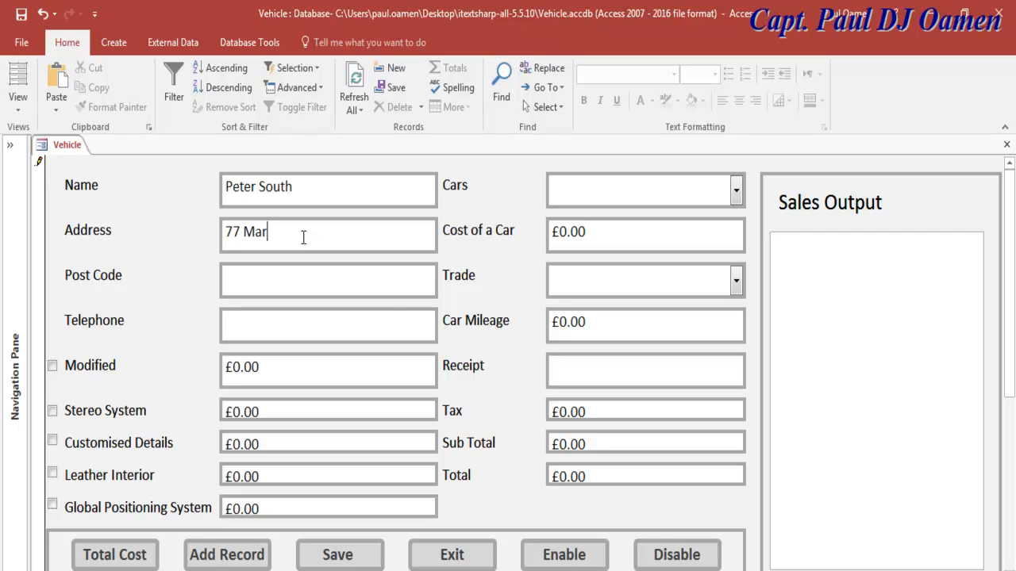
{"action": "left_click", "coordinate": [268, 285]}
{"action": "type", "text": "MM9"}
{"action": "left_click", "coordinate": [247, 325]}
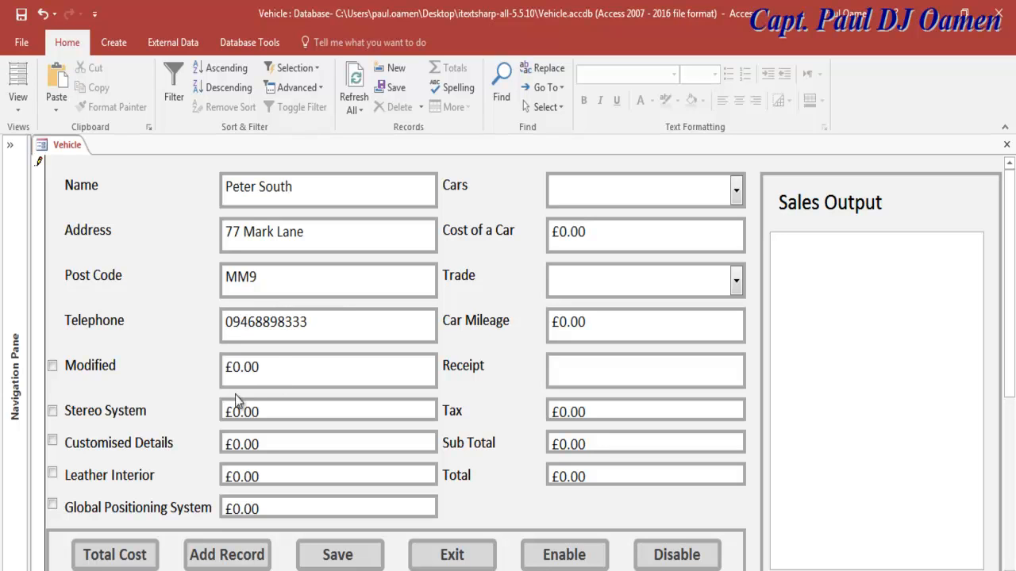
Step: Tick Modified, Stereo System, Customised Details, Leather Interior and Global Positioning System extras
{"action": "left_click", "coordinate": [53, 365]}
{"action": "left_click", "coordinate": [53, 411]}
{"action": "left_click", "coordinate": [52, 441]}
{"action": "left_click", "coordinate": [53, 474]}
{"action": "left_click", "coordinate": [52, 506]}
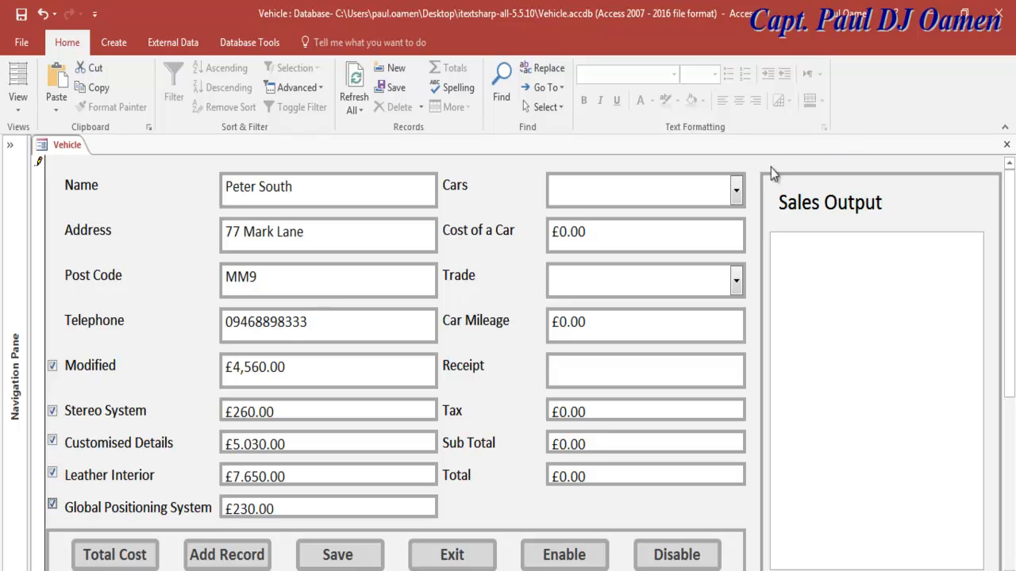
Step: Choose Buggati Veyron and the 10001 - 20000 trade range, then calculate the Total Cost
{"action": "left_click", "coordinate": [737, 188]}
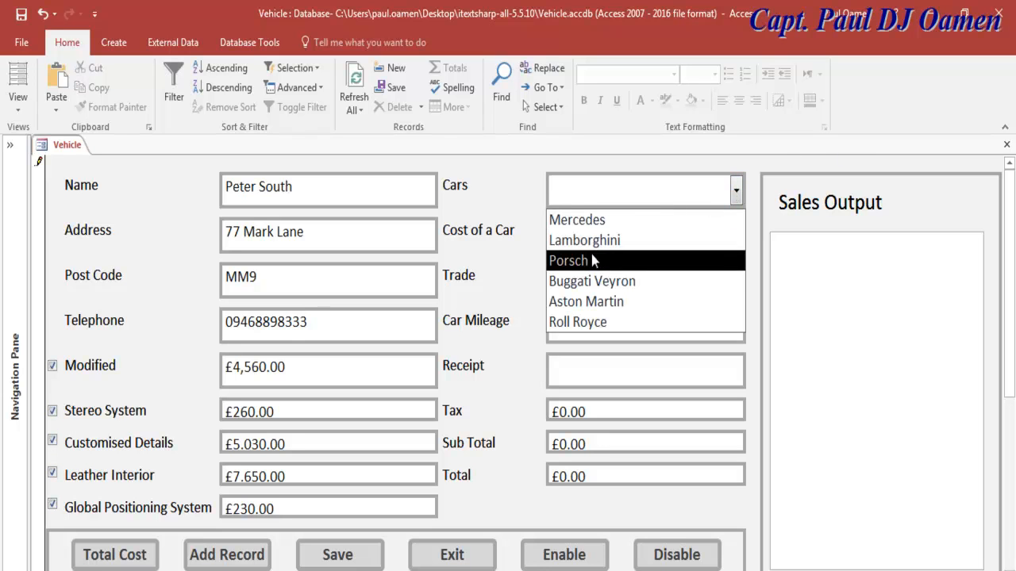
{"action": "left_click", "coordinate": [623, 283]}
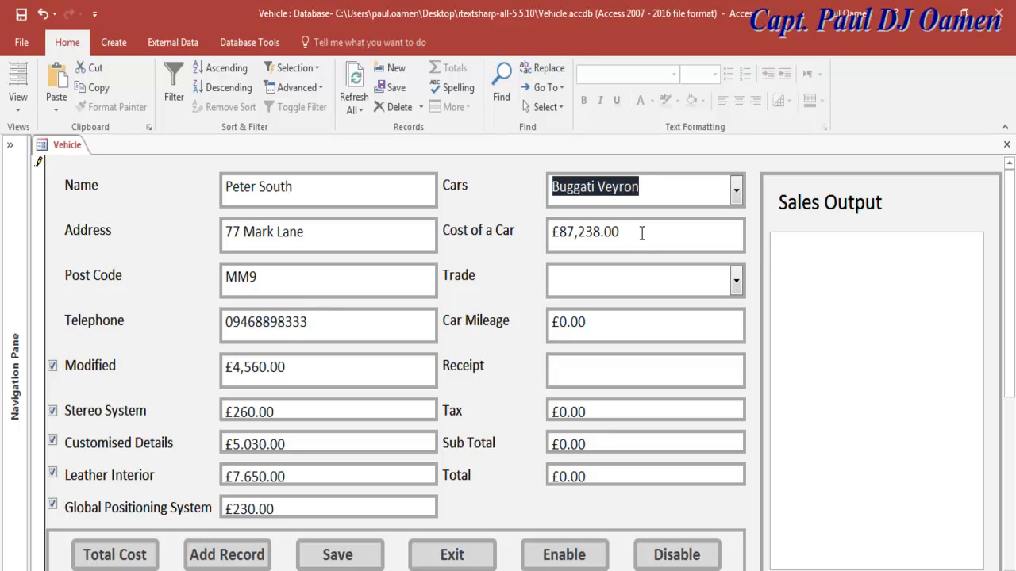
{"action": "left_click_drag", "start_coordinate": [642, 234], "coordinate": [540, 232]}
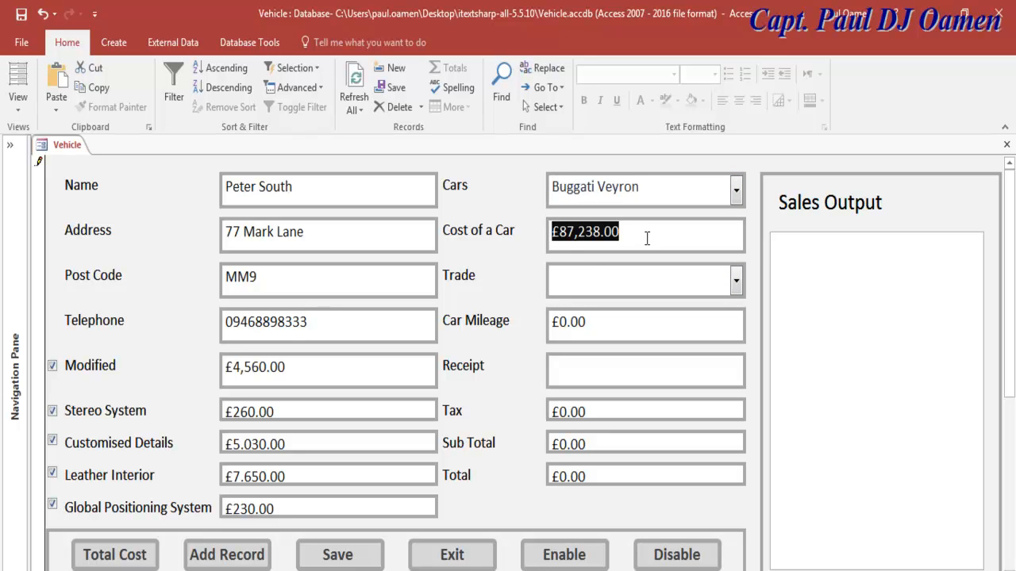
{"action": "left_click", "coordinate": [737, 281]}
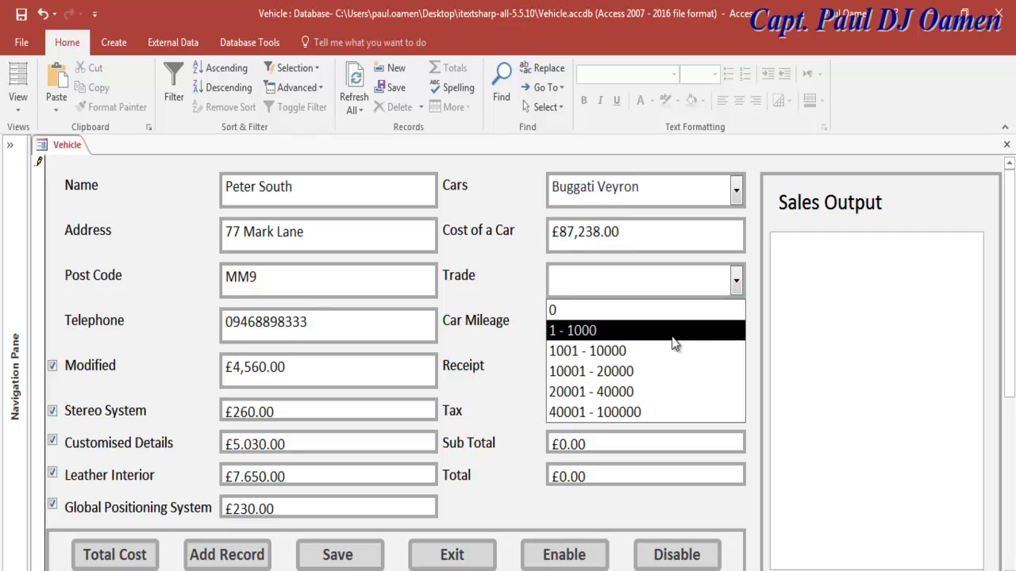
{"action": "left_click", "coordinate": [653, 371]}
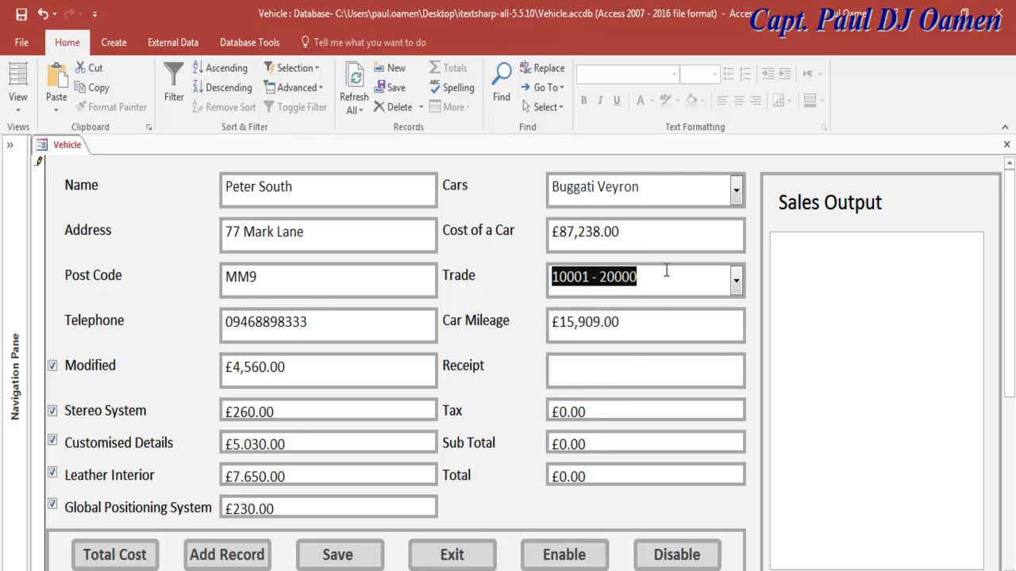
{"action": "left_click_drag", "start_coordinate": [627, 321], "coordinate": [551, 322]}
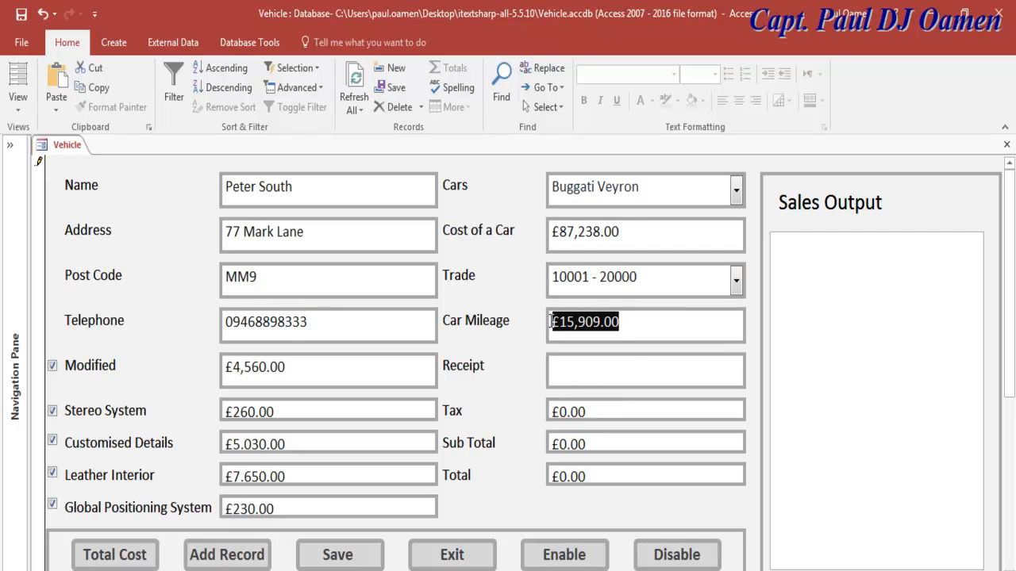
{"action": "left_click", "coordinate": [601, 321]}
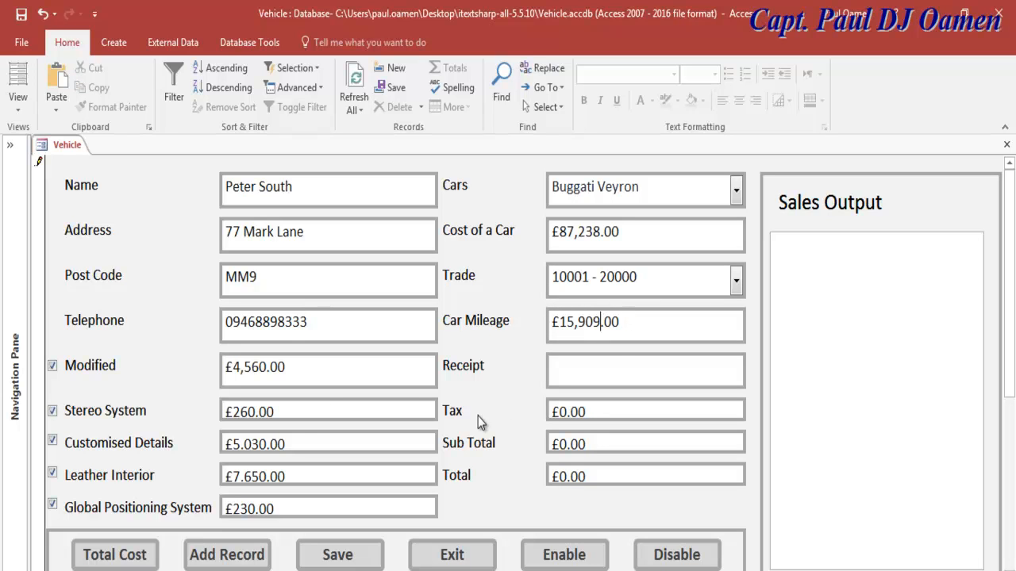
{"action": "left_click", "coordinate": [123, 557]}
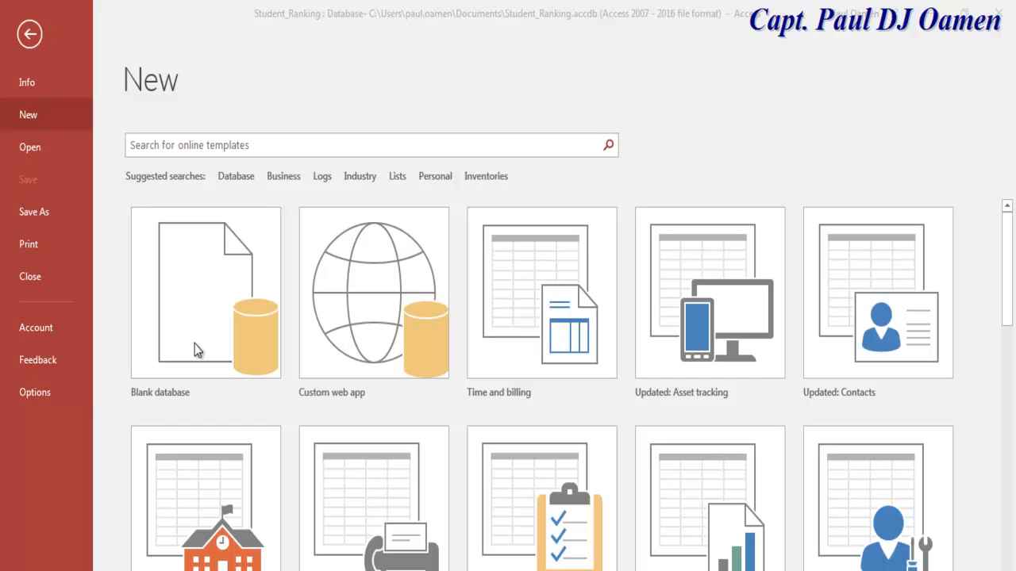
Step: Create a blank database named Vehicle, saved on the Desktop
{"action": "left_click", "coordinate": [199, 320]}
{"action": "left_click", "coordinate": [518, 308]}
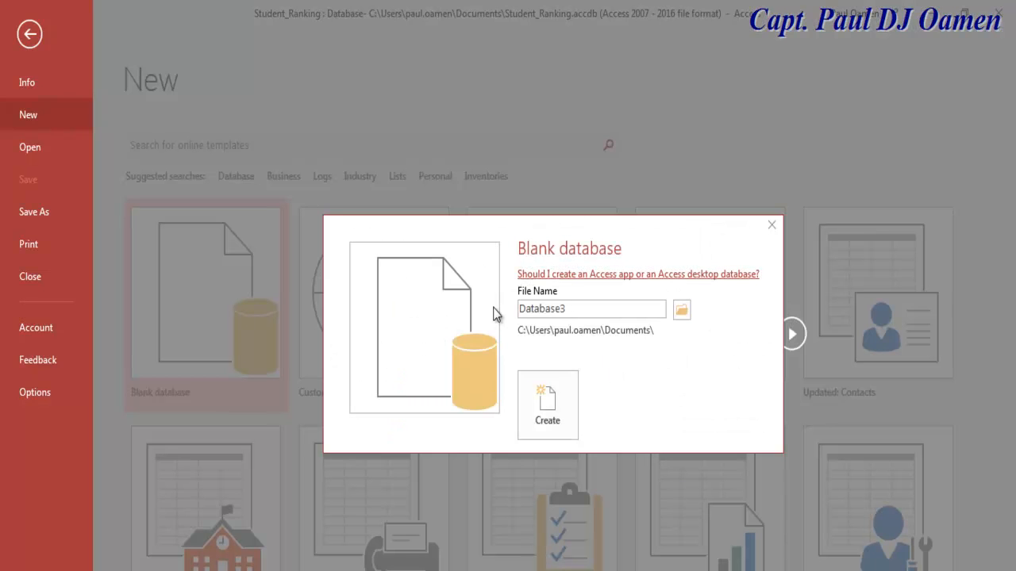
{"action": "key", "text": "Delete"}
{"action": "key", "text": "Delete"}
{"action": "key", "text": "Delete"}
{"action": "key", "text": "Delete"}
{"action": "key", "text": "Delete"}
{"action": "key", "text": "Delete"}
{"action": "key", "text": "Delete"}
{"action": "key", "text": "Delete"}
{"action": "key", "text": "Delete"}
{"action": "type", "text": "Vehicle"}
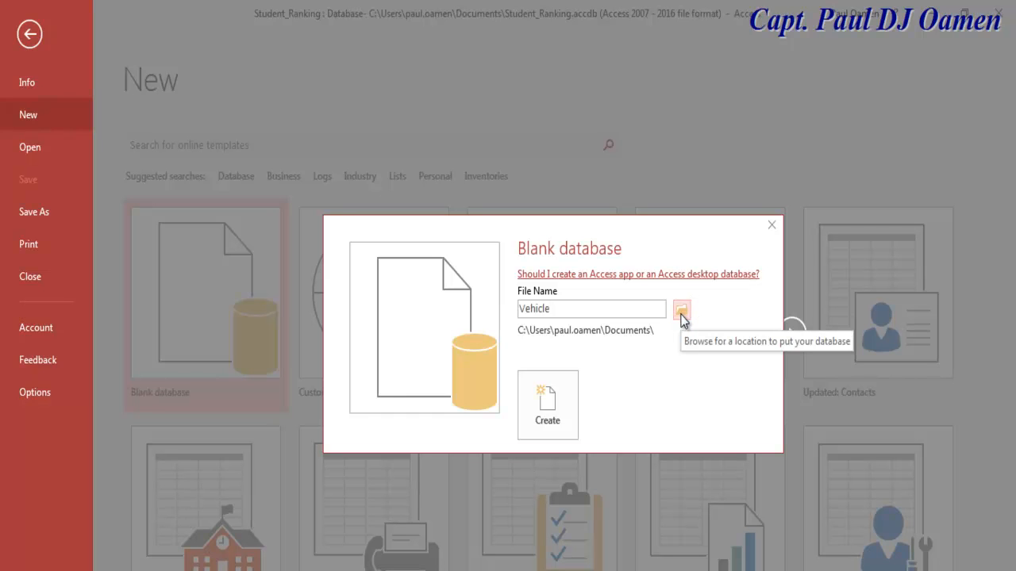
{"action": "left_click", "coordinate": [681, 317]}
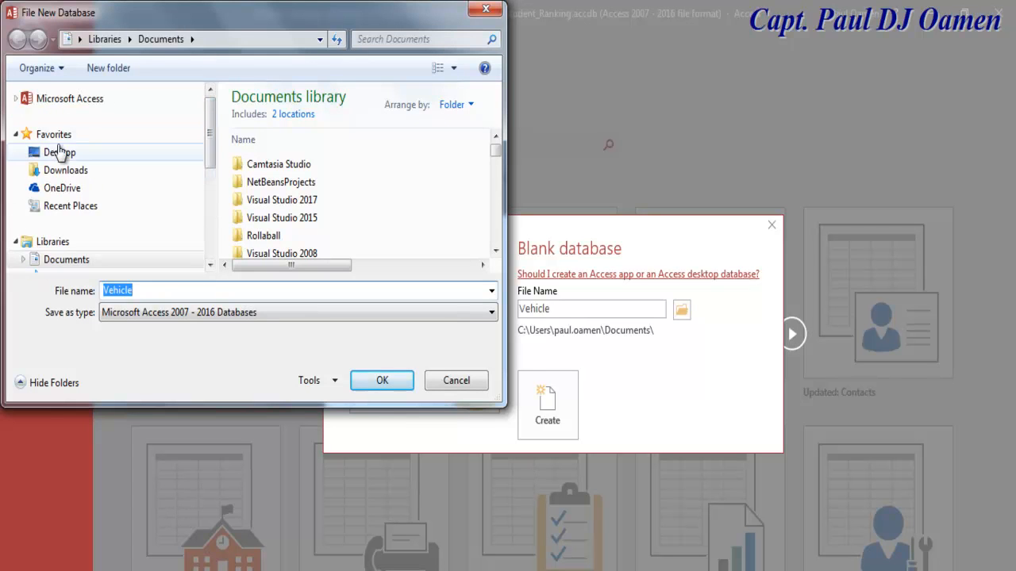
{"action": "left_click", "coordinate": [59, 152]}
{"action": "left_click", "coordinate": [396, 381]}
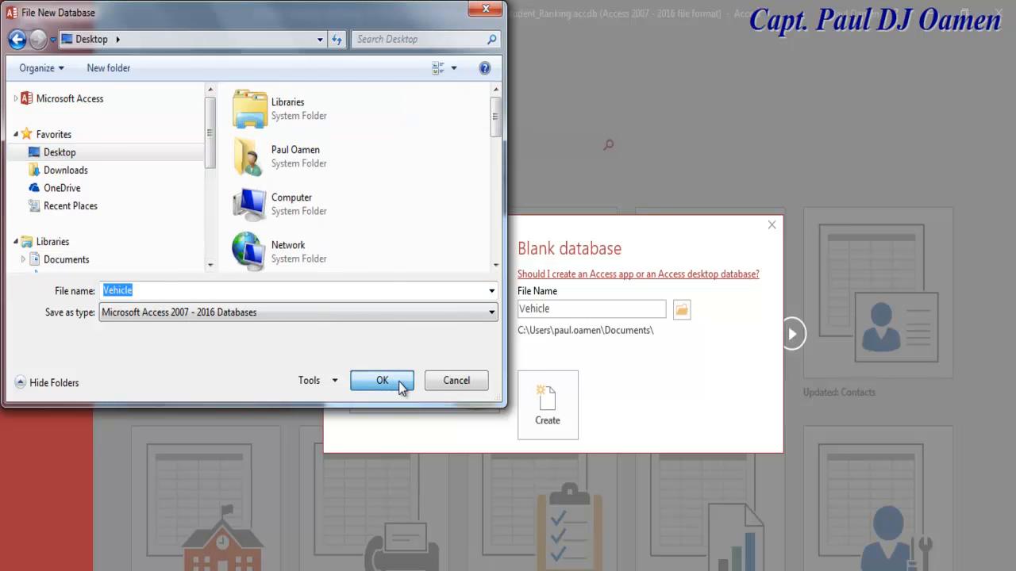
{"action": "left_click", "coordinate": [540, 403]}
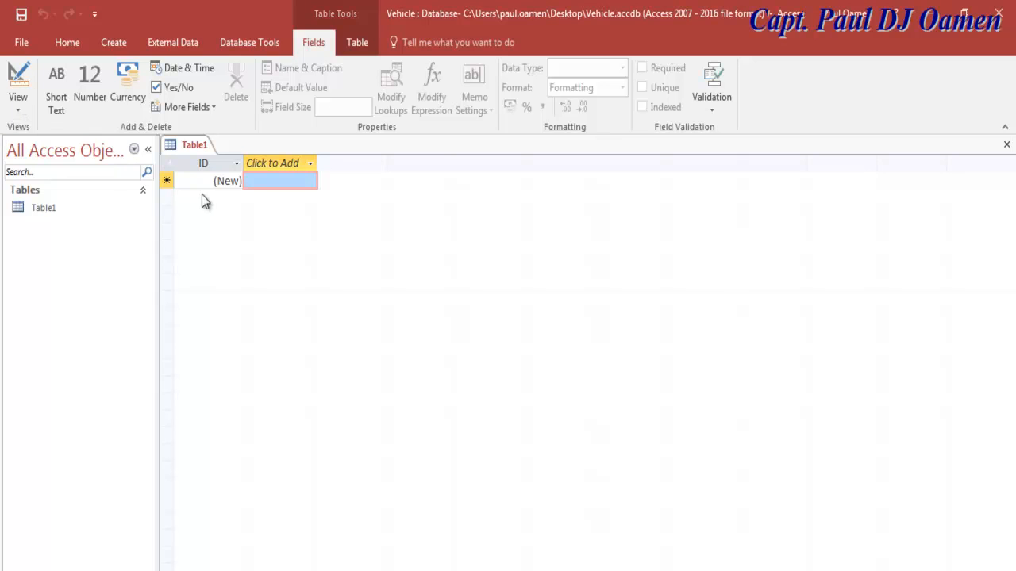
Step: Switch Table1 to Design View, saving it as Vehicle
{"action": "left_click", "coordinate": [17, 104]}
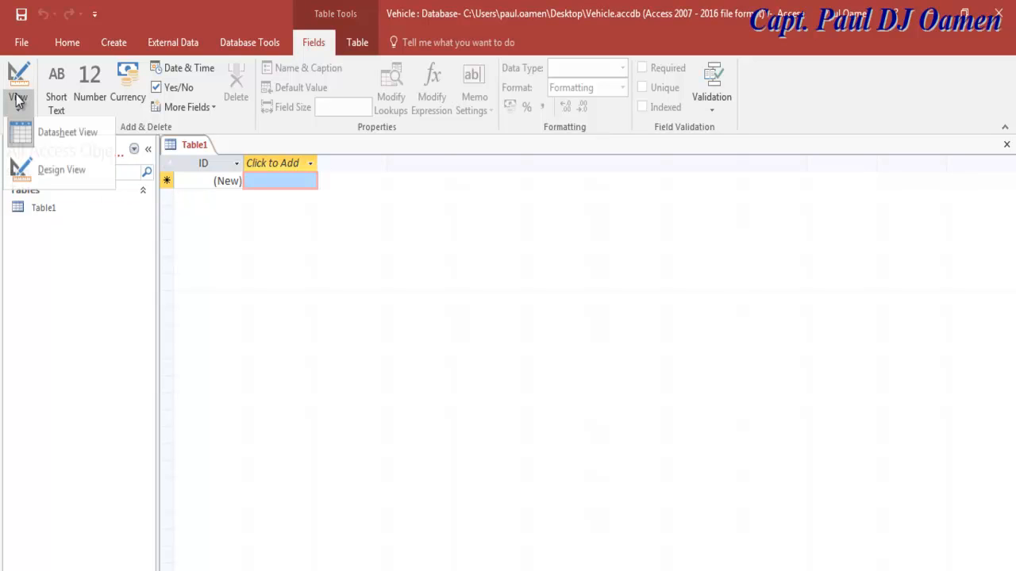
{"action": "left_click", "coordinate": [50, 174]}
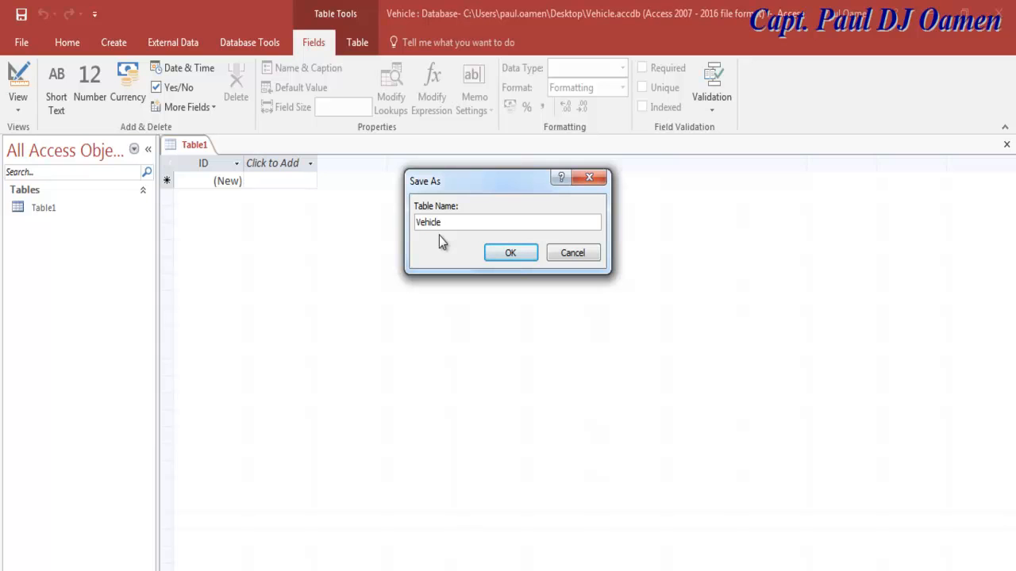
{"action": "left_click", "coordinate": [521, 252]}
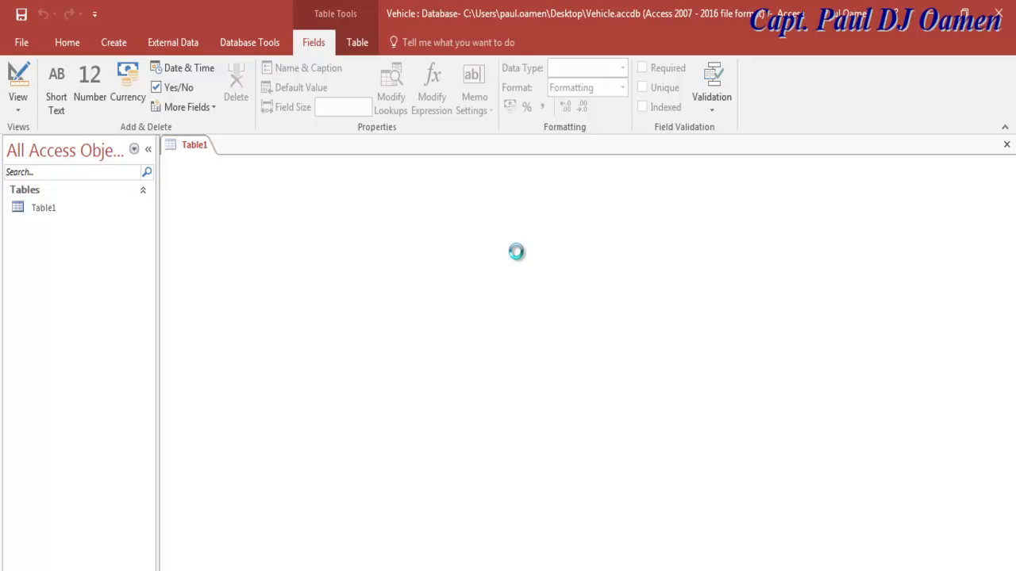
Step: Rename the ID field to Name, make it Short Text and remove its primary key
{"action": "left_click", "coordinate": [189, 181]}
{"action": "left_click_drag", "start_coordinate": [189, 181], "coordinate": [163, 177]}
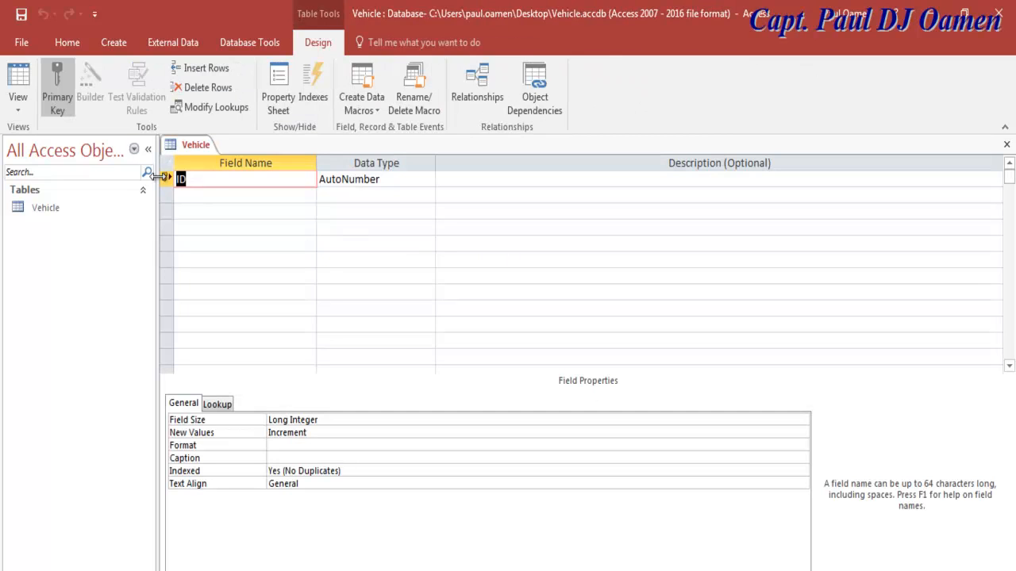
{"action": "type", "text": "Name"}
{"action": "left_click", "coordinate": [421, 180]}
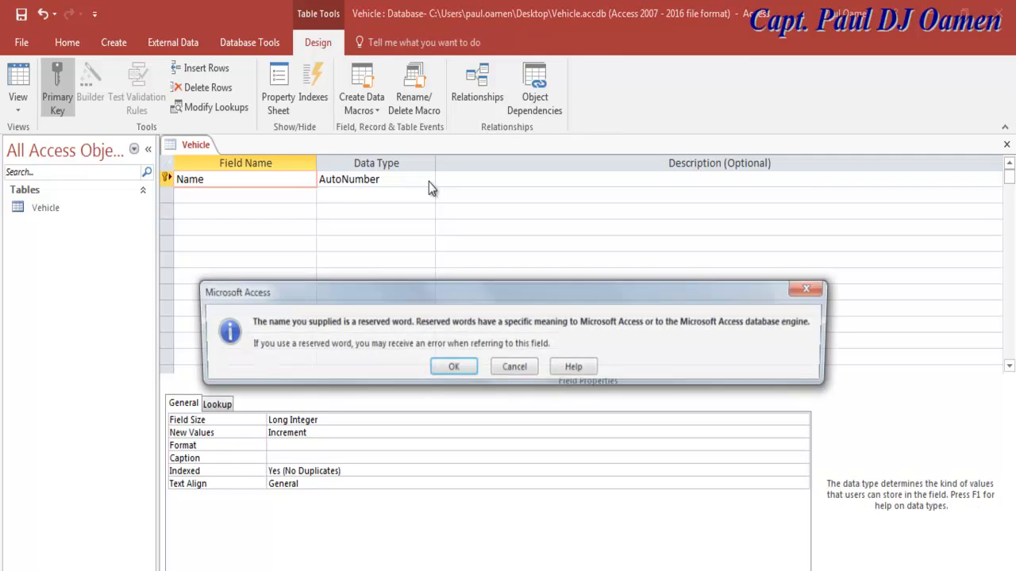
{"action": "left_click", "coordinate": [460, 370]}
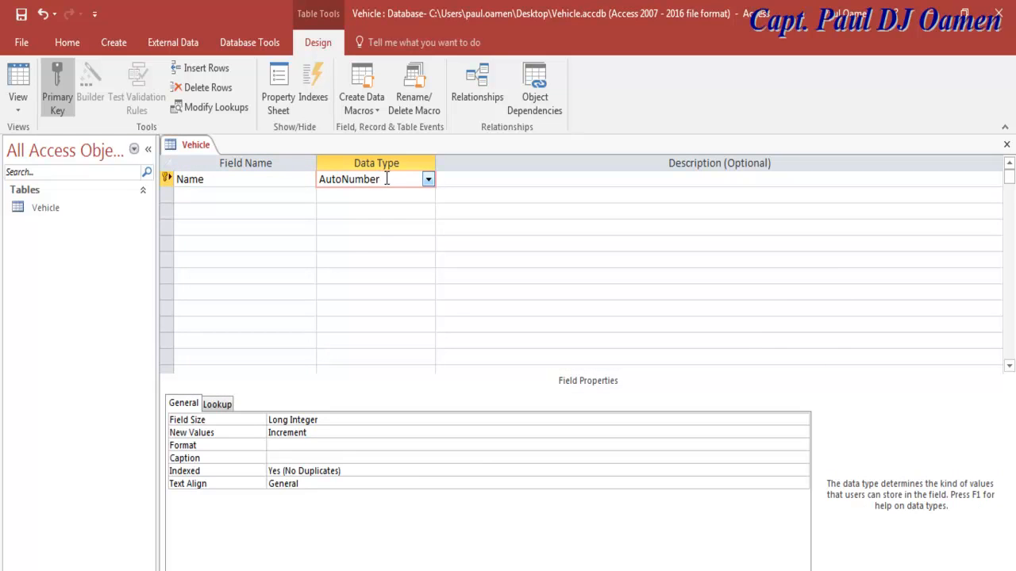
{"action": "left_click", "coordinate": [427, 181]}
{"action": "left_click", "coordinate": [393, 192]}
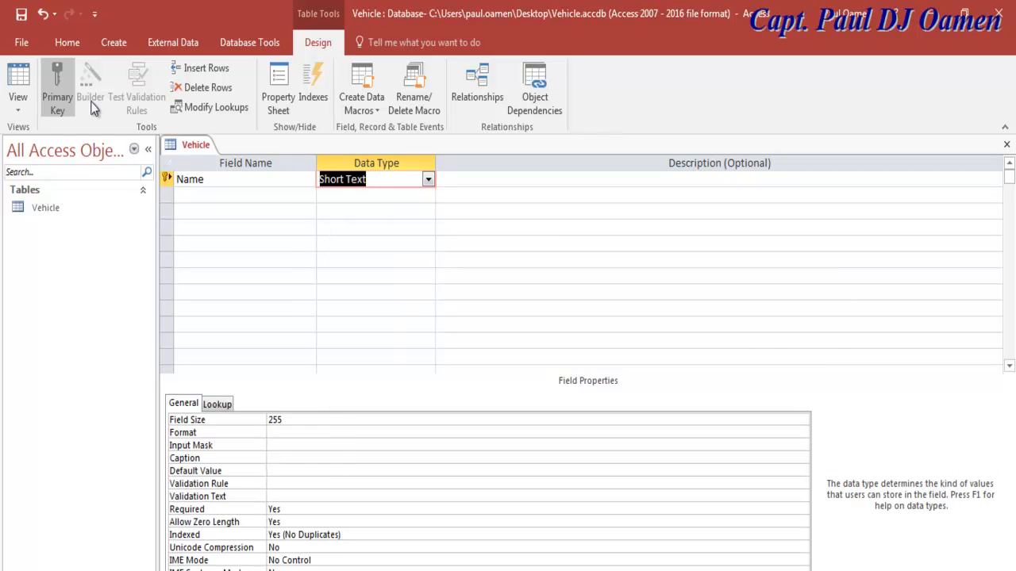
{"action": "left_click", "coordinate": [58, 86]}
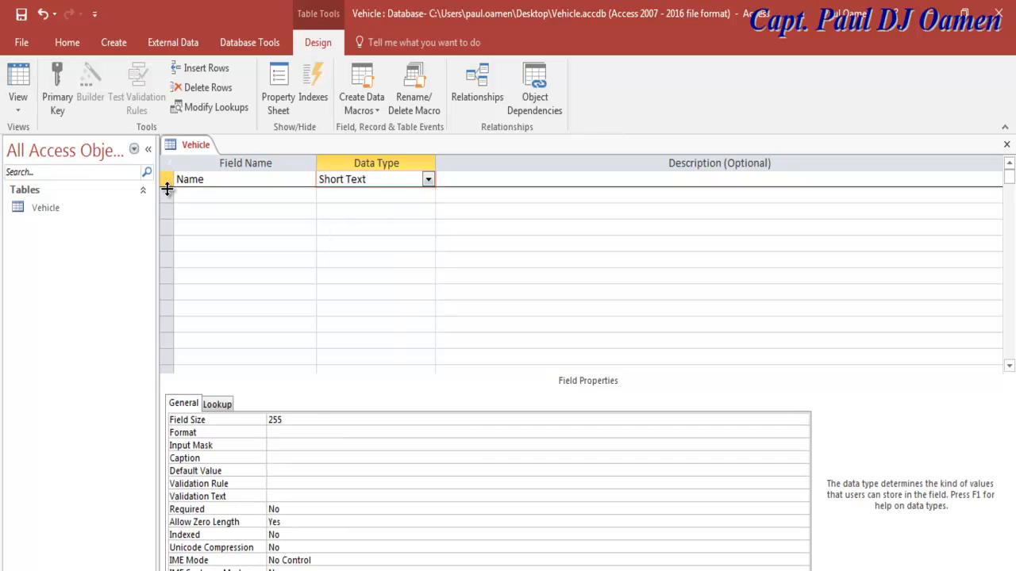
{"action": "left_click", "coordinate": [181, 195]}
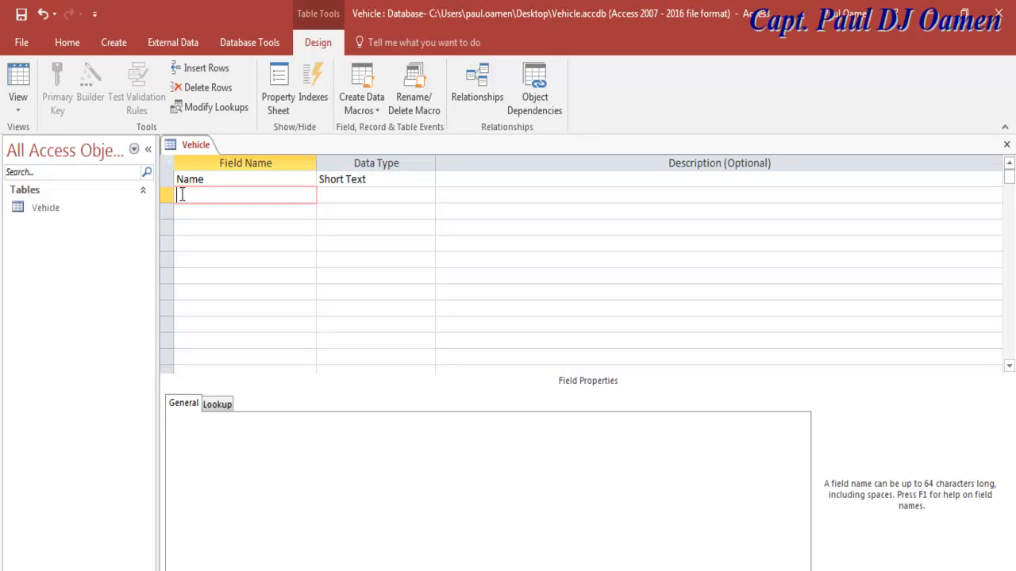
Step: Add an Address field as Short Text and a Post Code field to the Vehicle table
{"action": "type", "text": "Address"}
{"action": "left_click", "coordinate": [406, 199]}
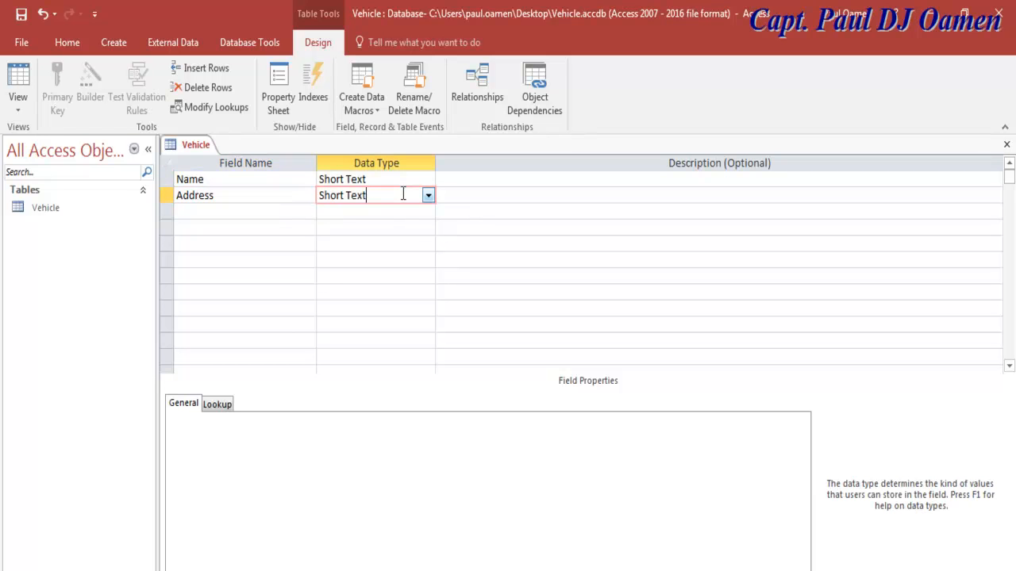
{"action": "left_click", "coordinate": [181, 209]}
{"action": "type", "text": "Post Code"}
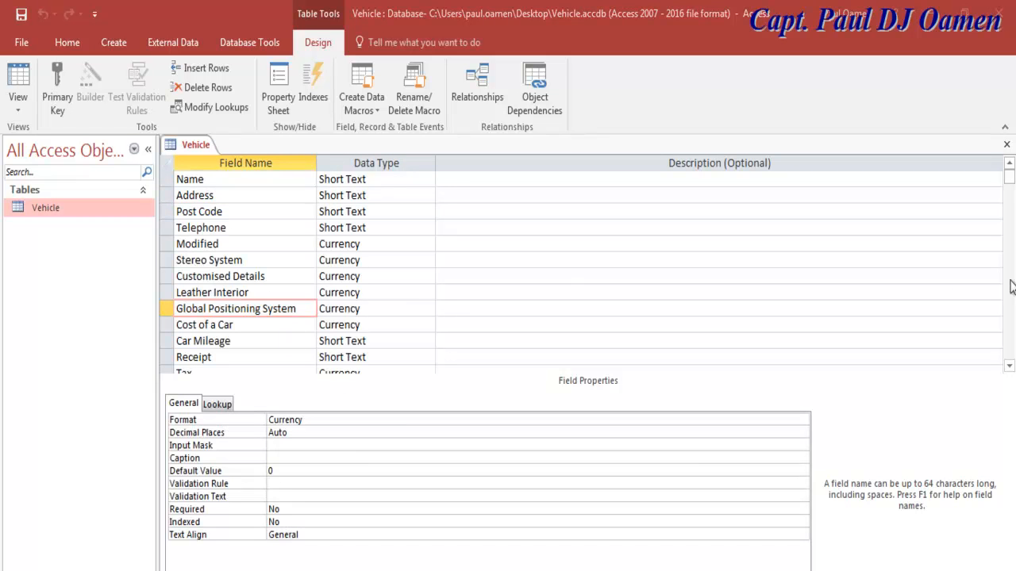
Step: Scroll through the Vehicle table's fields and close its design
{"action": "left_click", "coordinate": [1011, 367]}
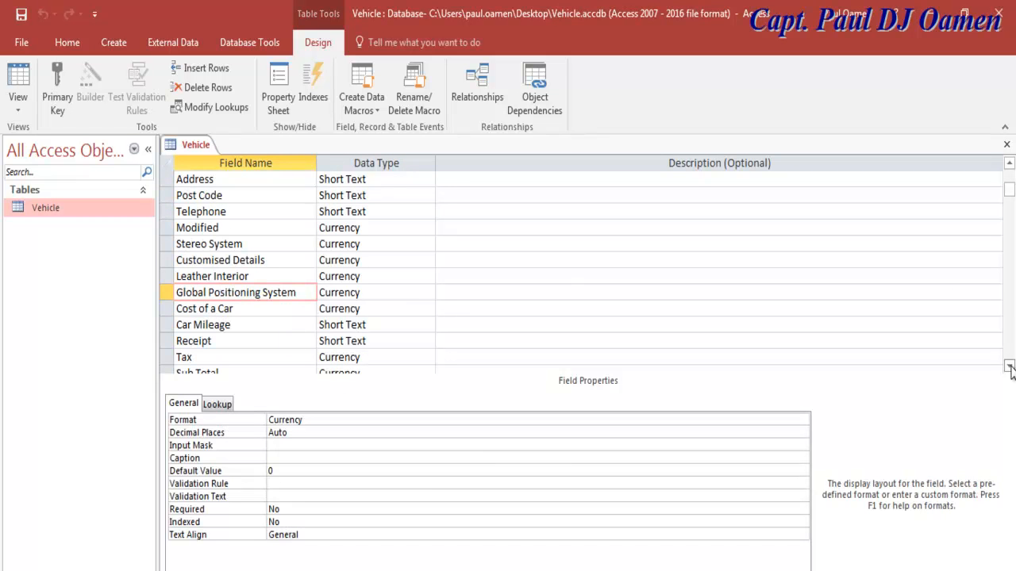
{"action": "left_click", "coordinate": [1010, 367]}
{"action": "left_click", "coordinate": [1010, 368]}
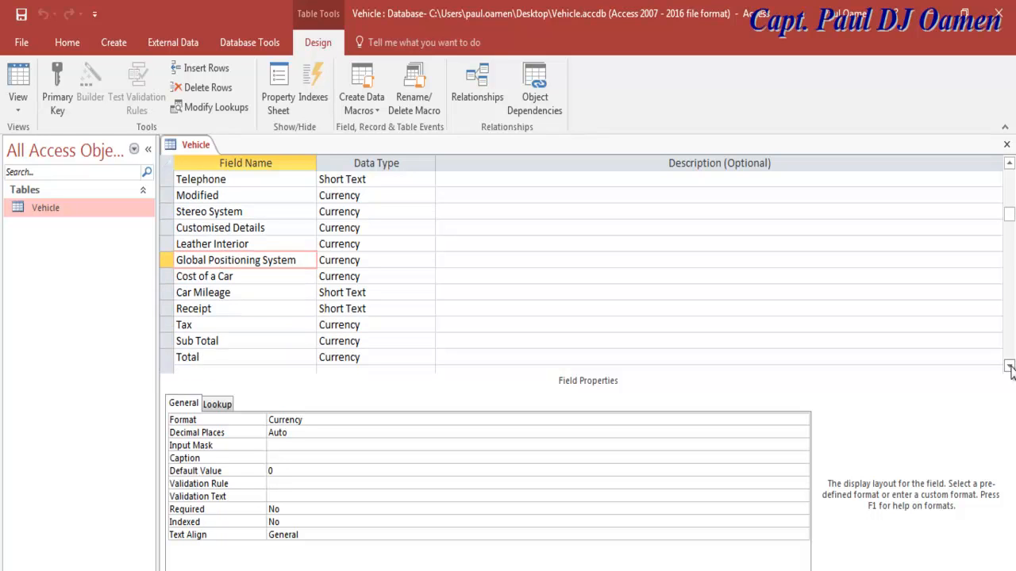
{"action": "left_click", "coordinate": [1010, 367]}
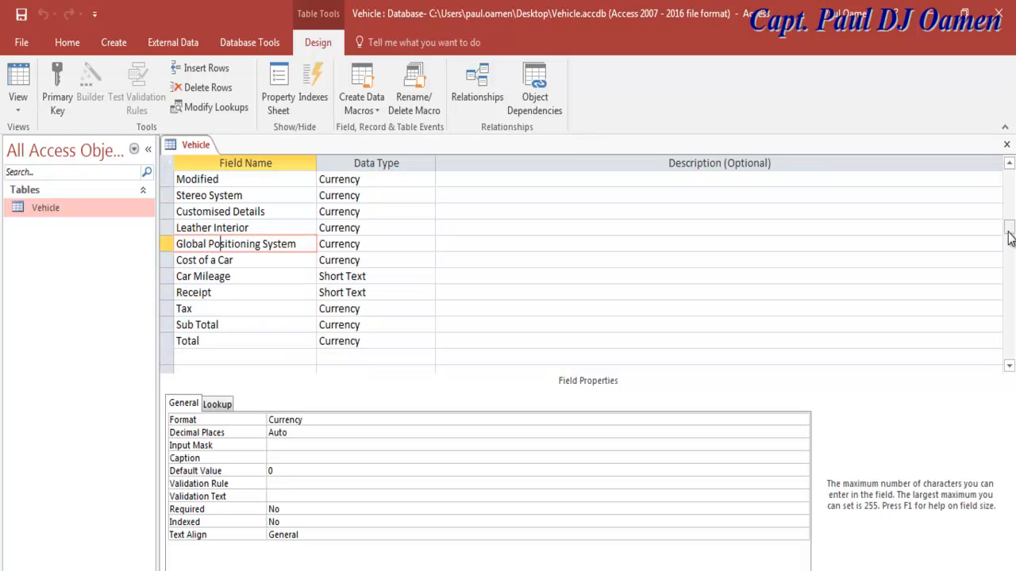
{"action": "left_click_drag", "start_coordinate": [1011, 228], "coordinate": [1010, 179]}
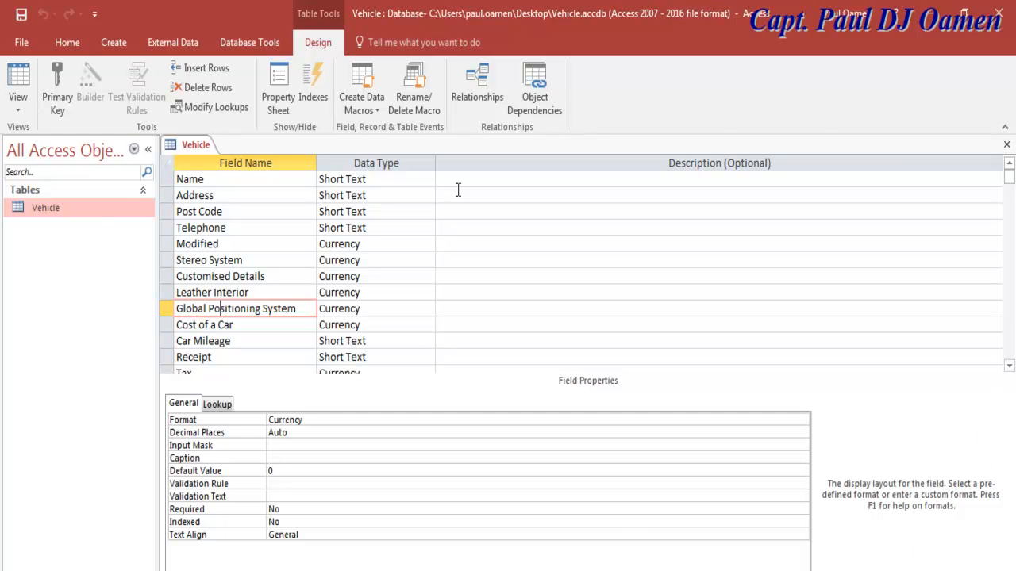
{"action": "left_click", "coordinate": [1008, 148]}
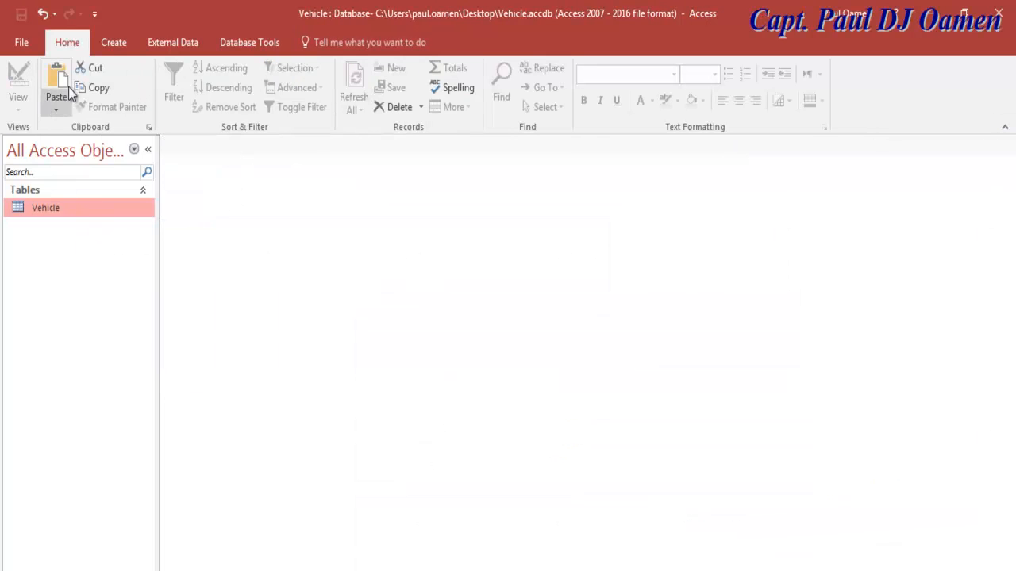
Step: Create a new blank table and save it as Car
{"action": "left_click", "coordinate": [111, 43]}
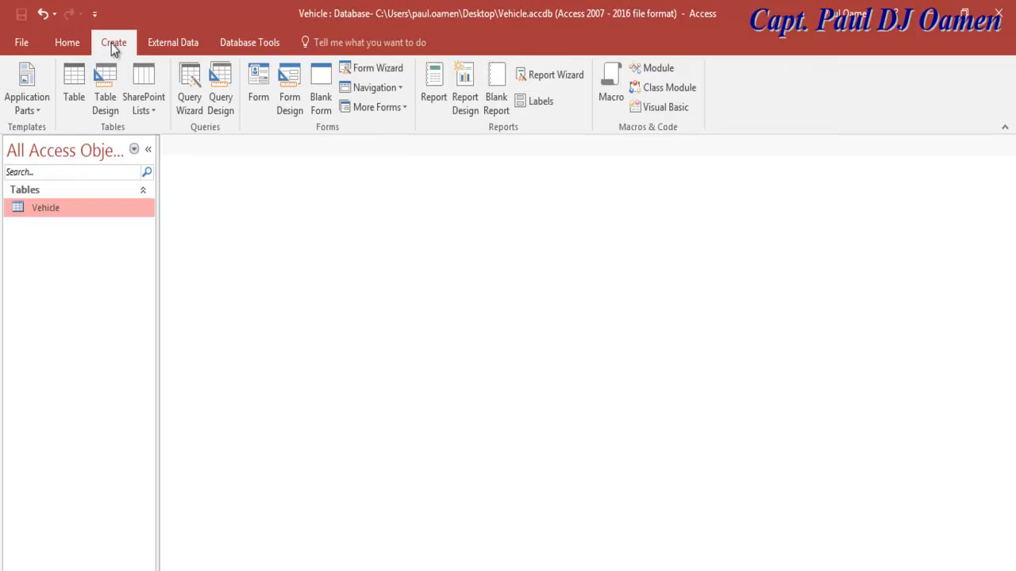
{"action": "left_click", "coordinate": [75, 85]}
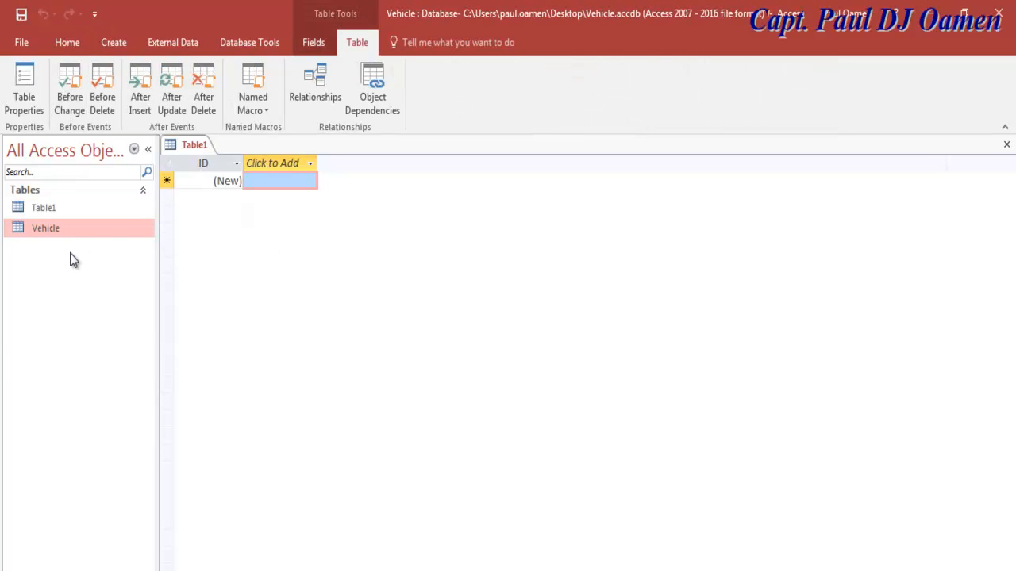
{"action": "left_click", "coordinate": [21, 21]}
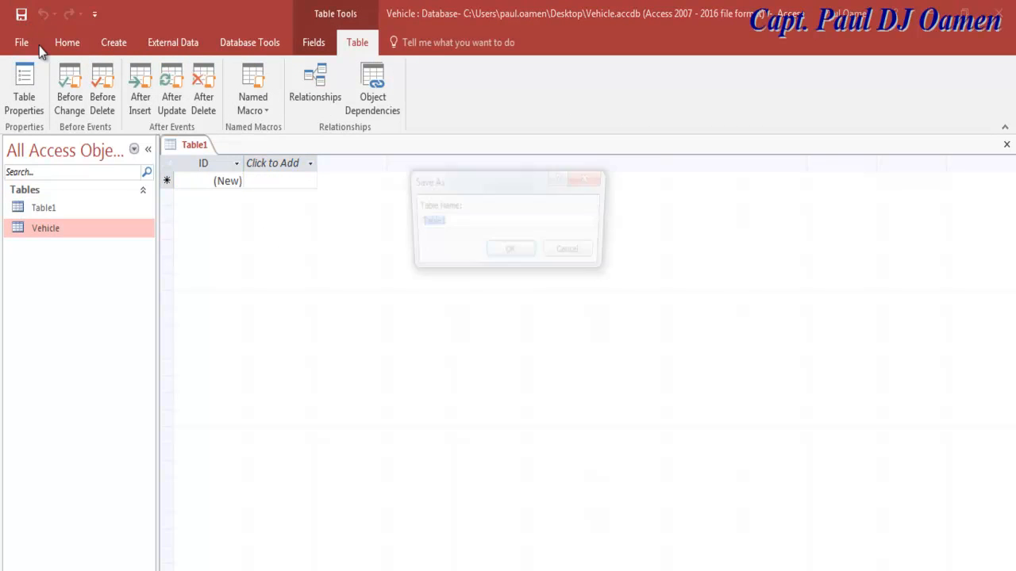
{"action": "type", "text": "Car"}
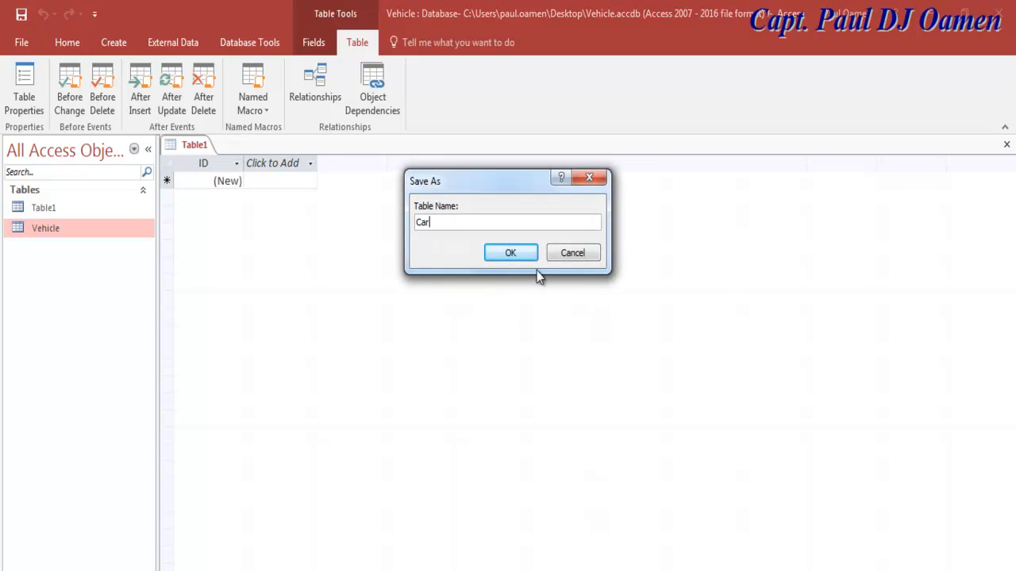
{"action": "left_click", "coordinate": [512, 252]}
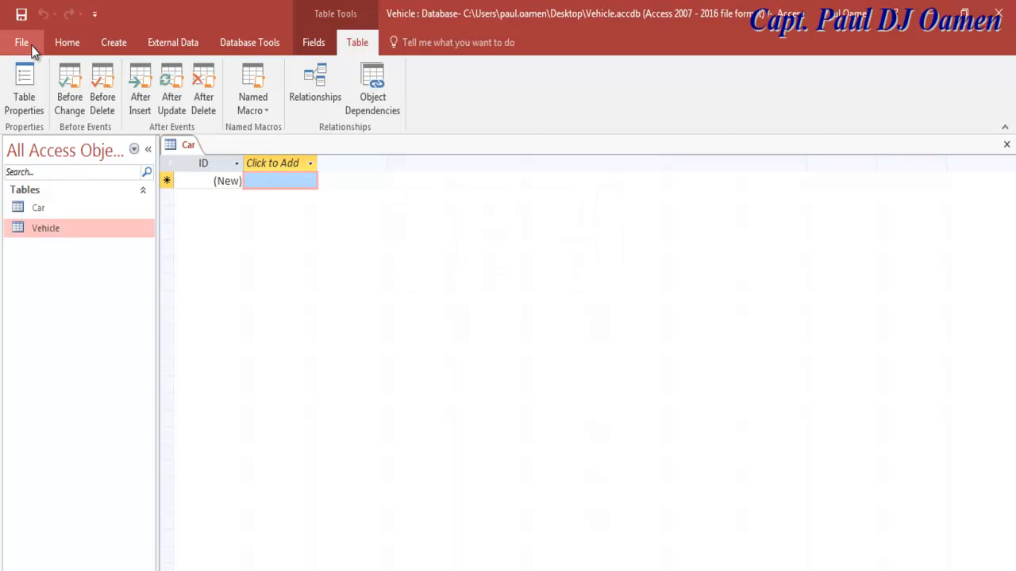
Step: Open the Car table in Design View from the navigation pane
{"action": "left_click", "coordinate": [63, 42]}
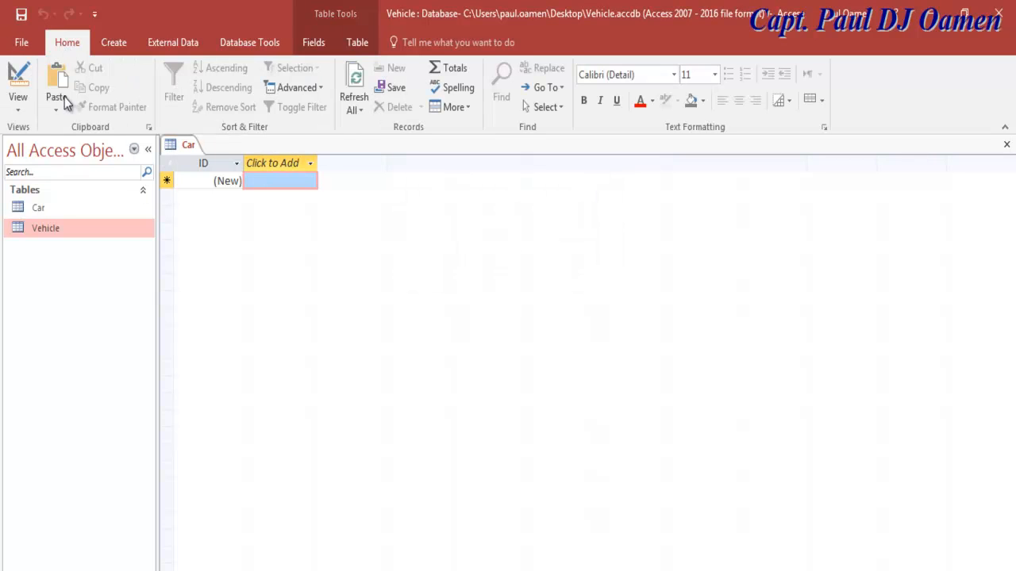
{"action": "left_click", "coordinate": [41, 212]}
{"action": "right_click", "coordinate": [41, 212]}
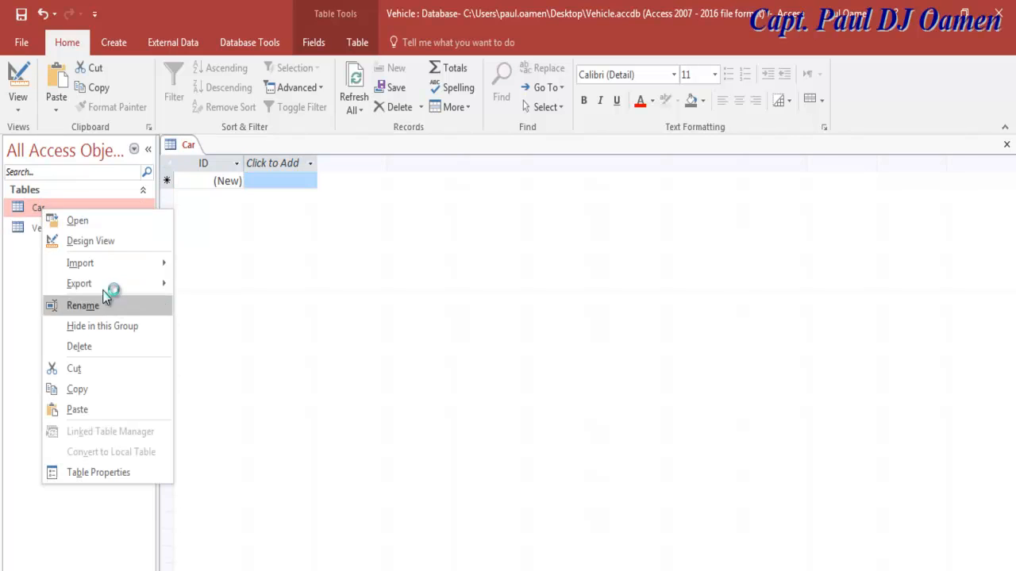
{"action": "left_click", "coordinate": [98, 243]}
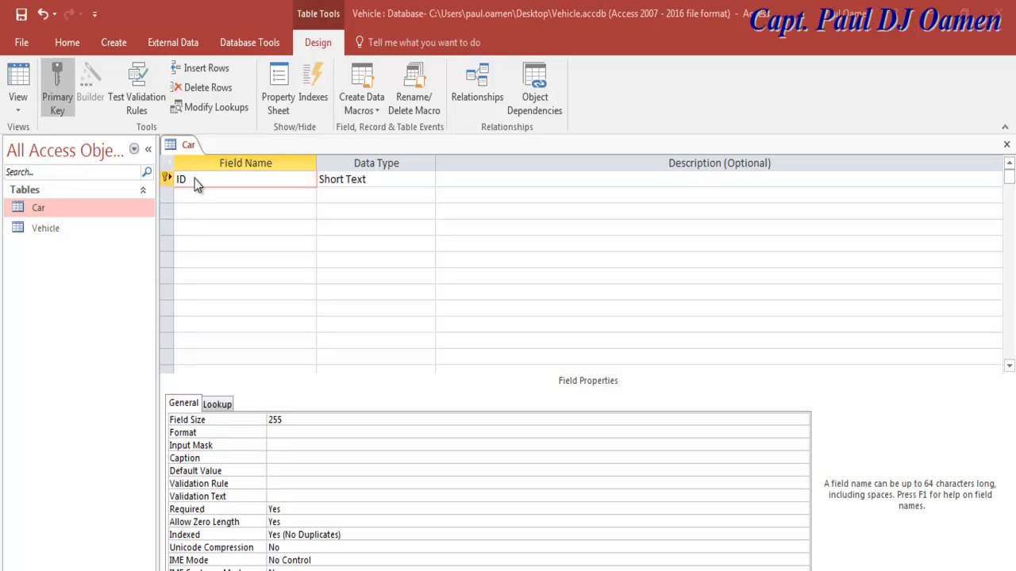
Step: Rename the ID field to Car, drop its primary key, and save into Datasheet View
{"action": "left_click_drag", "start_coordinate": [198, 179], "coordinate": [181, 179]}
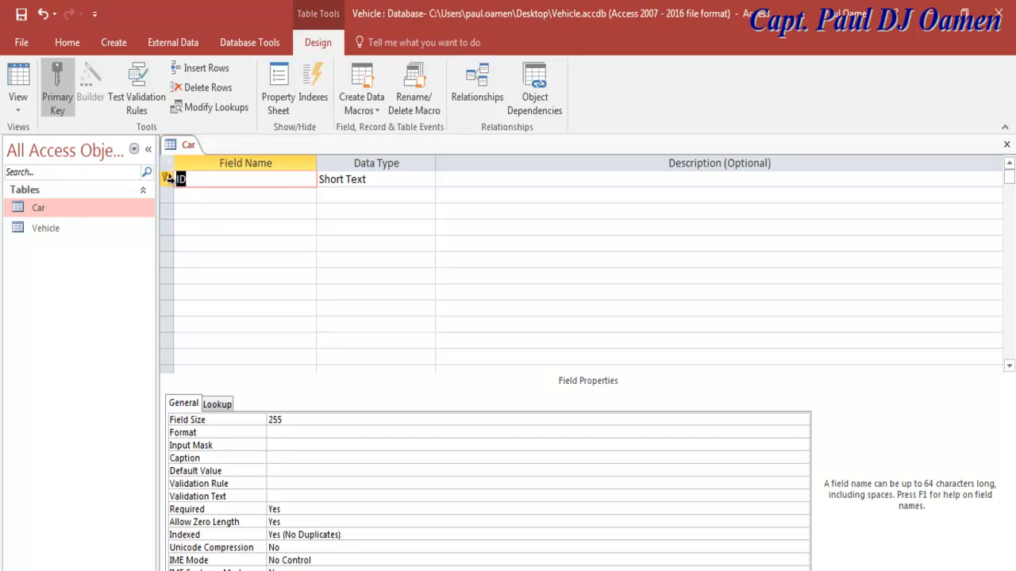
{"action": "type", "text": "Car"}
{"action": "left_click", "coordinate": [58, 93]}
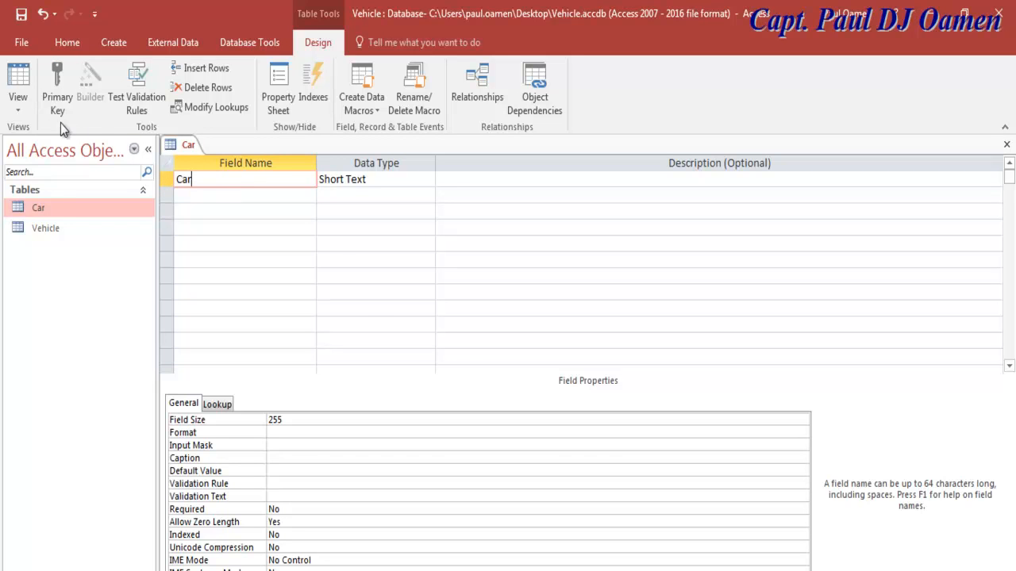
{"action": "left_click", "coordinate": [20, 82]}
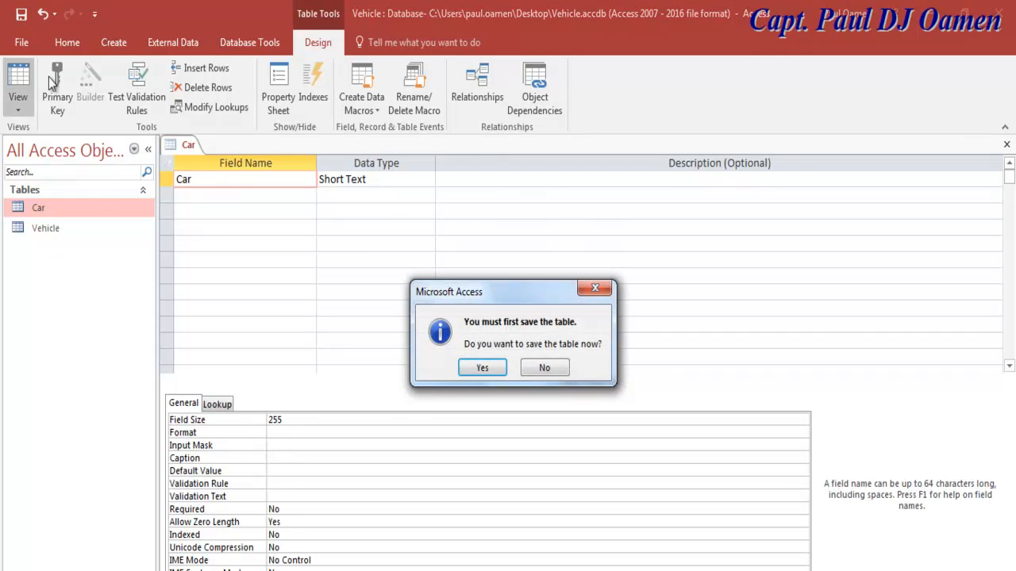
{"action": "left_click", "coordinate": [492, 368]}
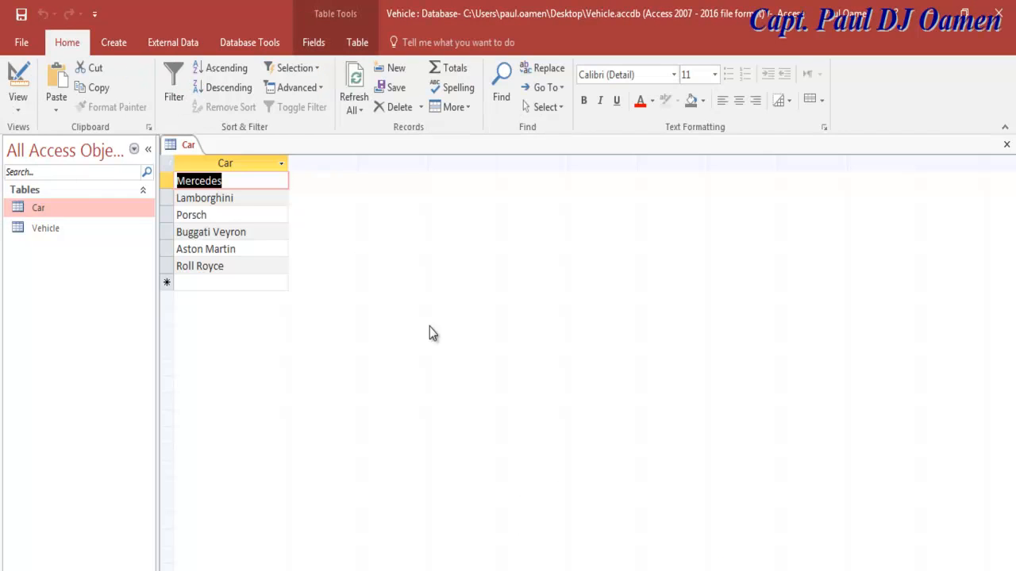
Step: Go through the car records Mercedes to Roll Royce and save the Car table
{"action": "left_click", "coordinate": [250, 181]}
{"action": "left_click", "coordinate": [249, 195]}
{"action": "left_click", "coordinate": [246, 216]}
{"action": "left_click", "coordinate": [248, 234]}
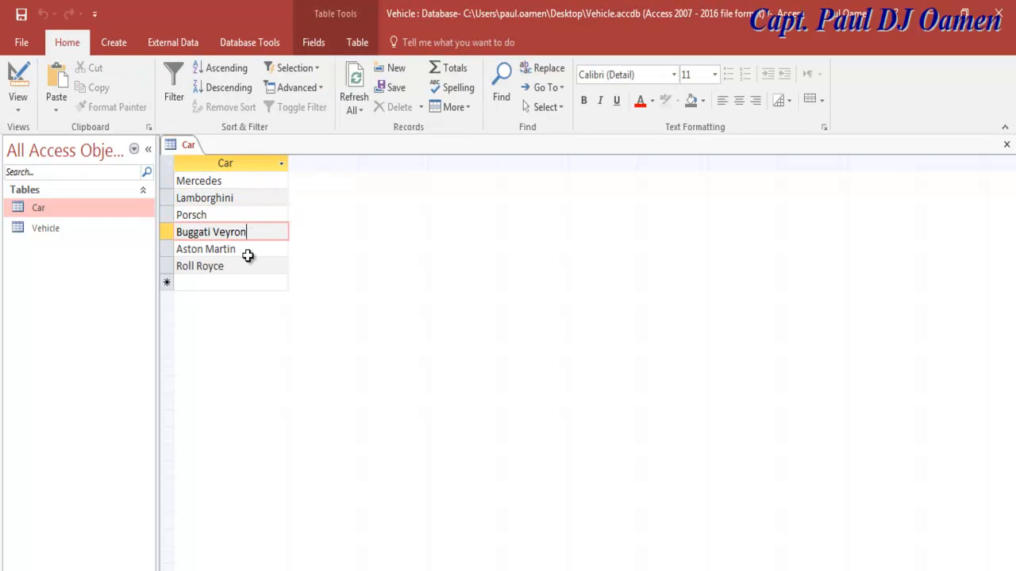
{"action": "left_click", "coordinate": [248, 254]}
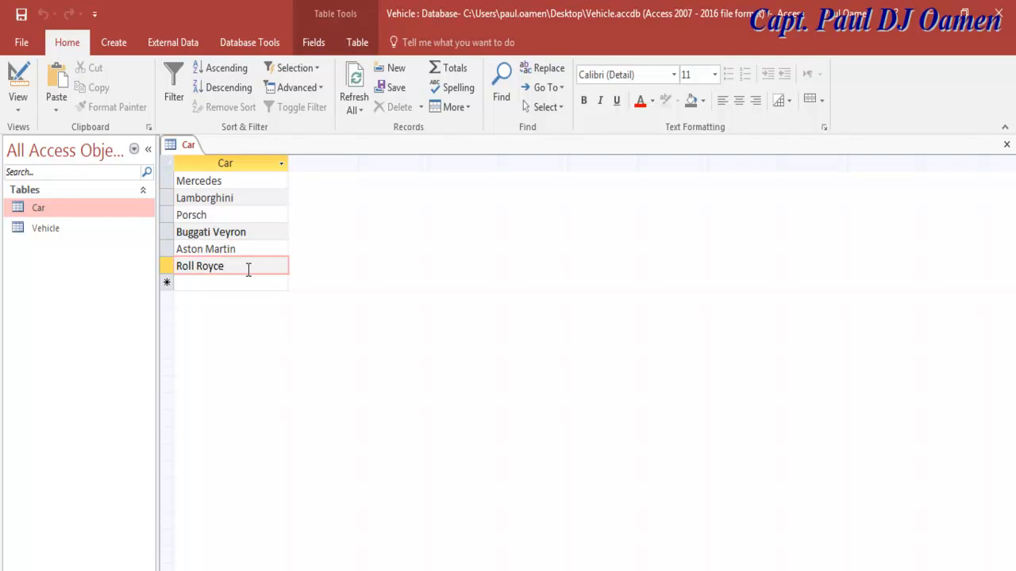
{"action": "left_click", "coordinate": [23, 18]}
Step: Close the Car table and create a new blank table saved as Trade
{"action": "left_click", "coordinate": [1006, 144]}
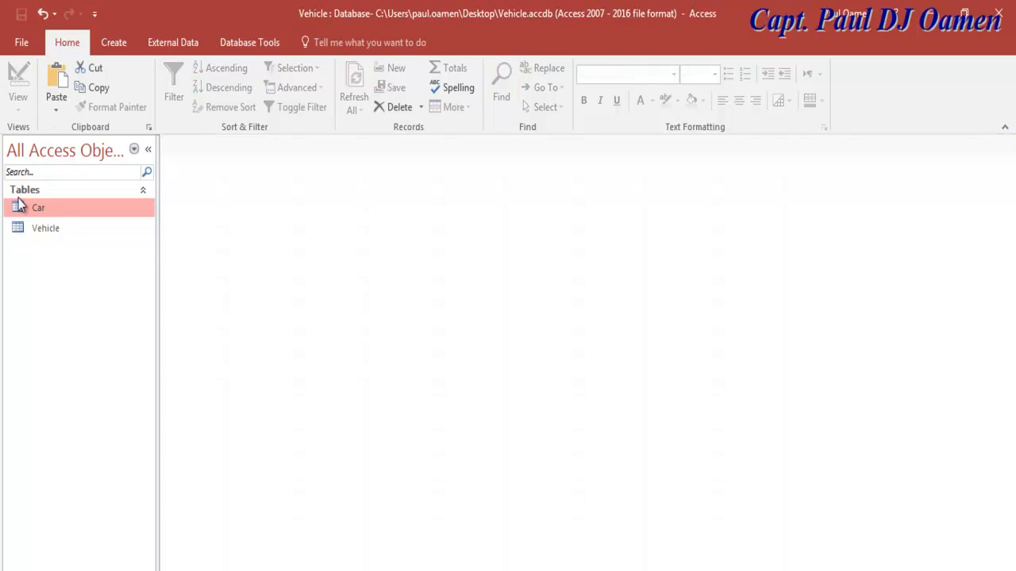
{"action": "left_click", "coordinate": [107, 43]}
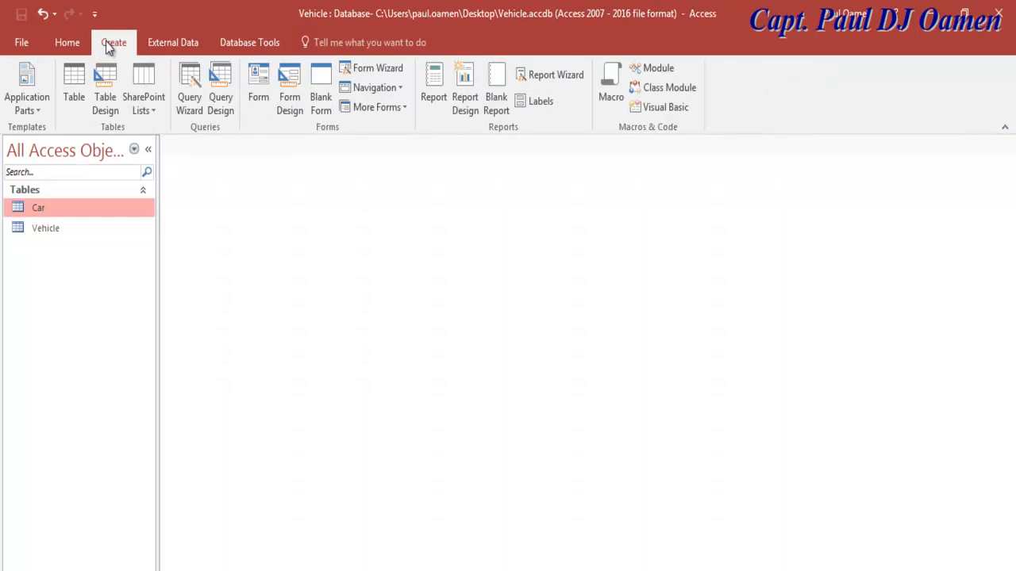
{"action": "left_click", "coordinate": [74, 89]}
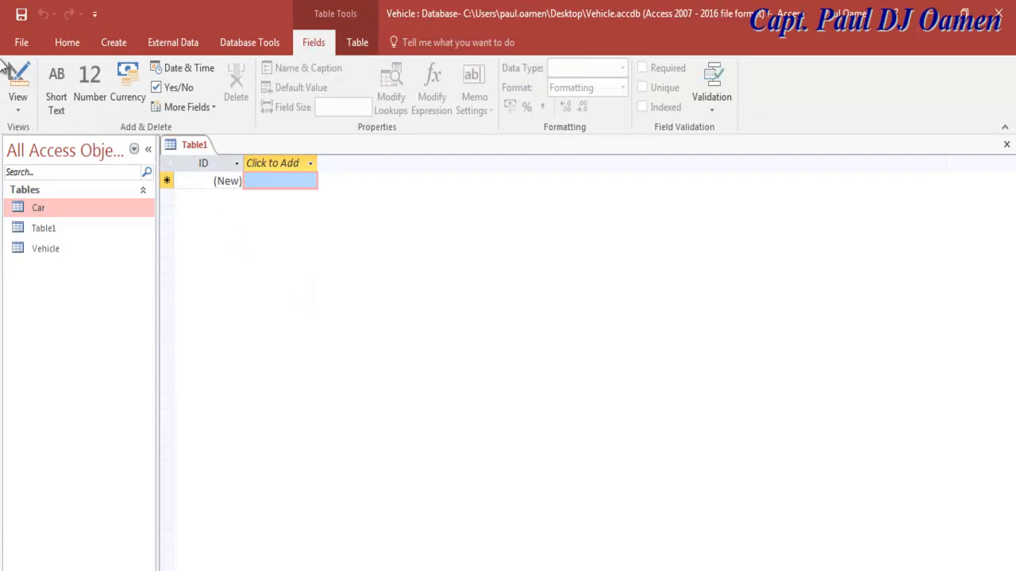
{"action": "left_click", "coordinate": [21, 14]}
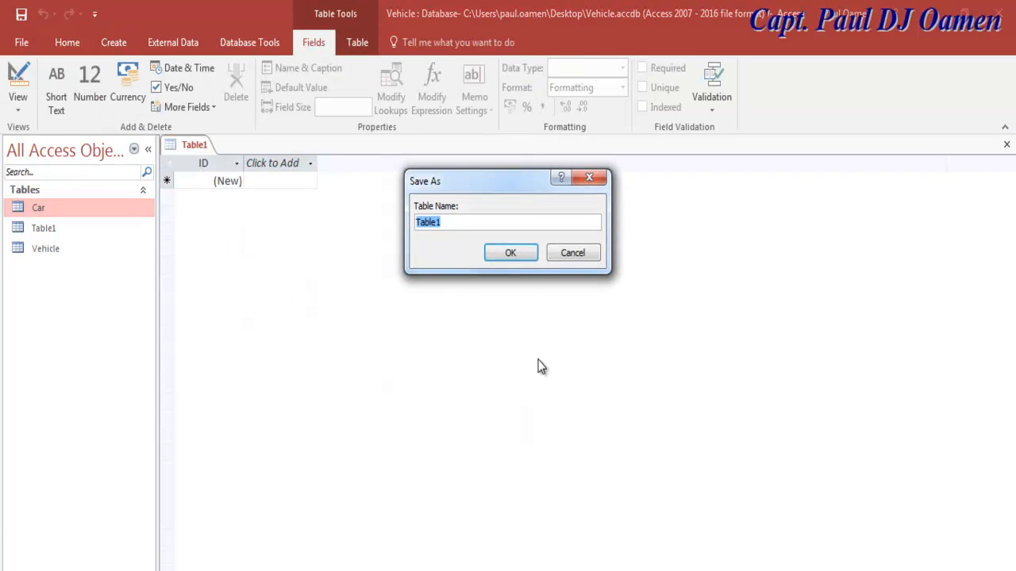
{"action": "type", "text": "Trad"}
{"action": "left_click", "coordinate": [512, 253]}
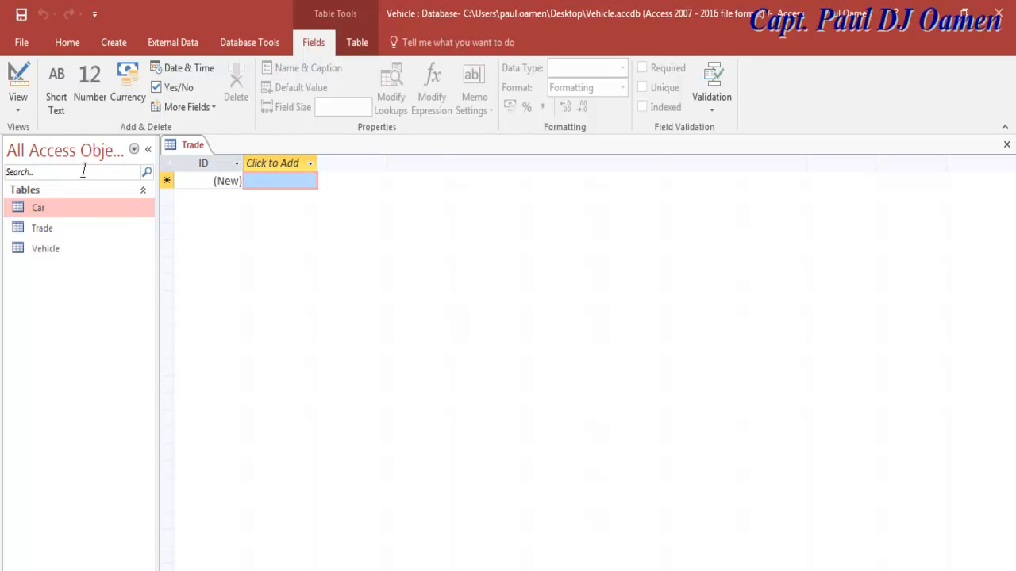
Step: Open the Trade table in Design View and rename its ID field to Mileage
{"action": "right_click", "coordinate": [51, 234]}
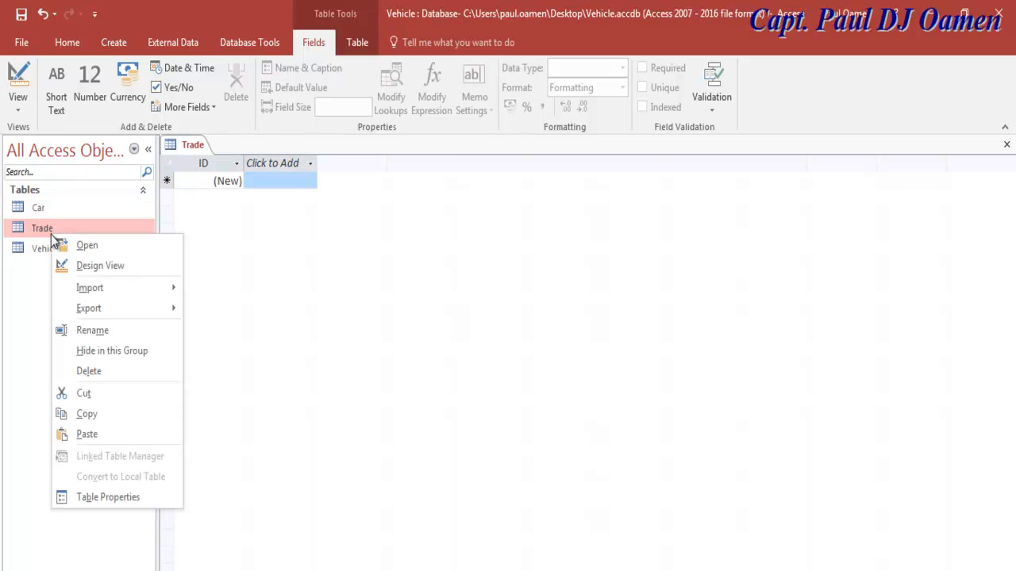
{"action": "left_click", "coordinate": [107, 266]}
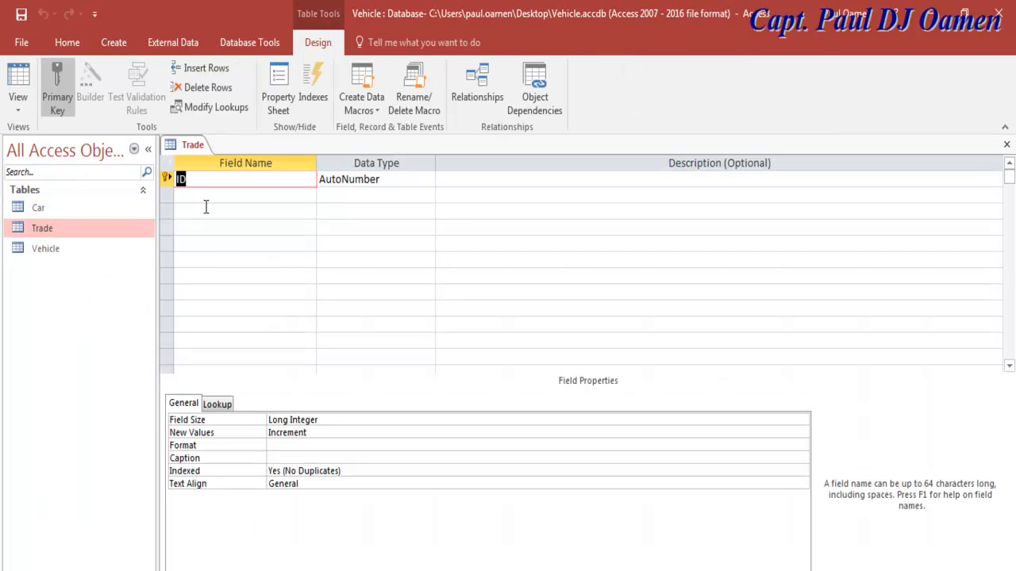
{"action": "type", "text": "Milage"}
{"action": "left_click", "coordinate": [191, 178]}
{"action": "type", "text": "e"}
Step: Make Mileage a Short Text field without primary key, save, and open Trade as a datasheet
{"action": "left_click", "coordinate": [57, 87]}
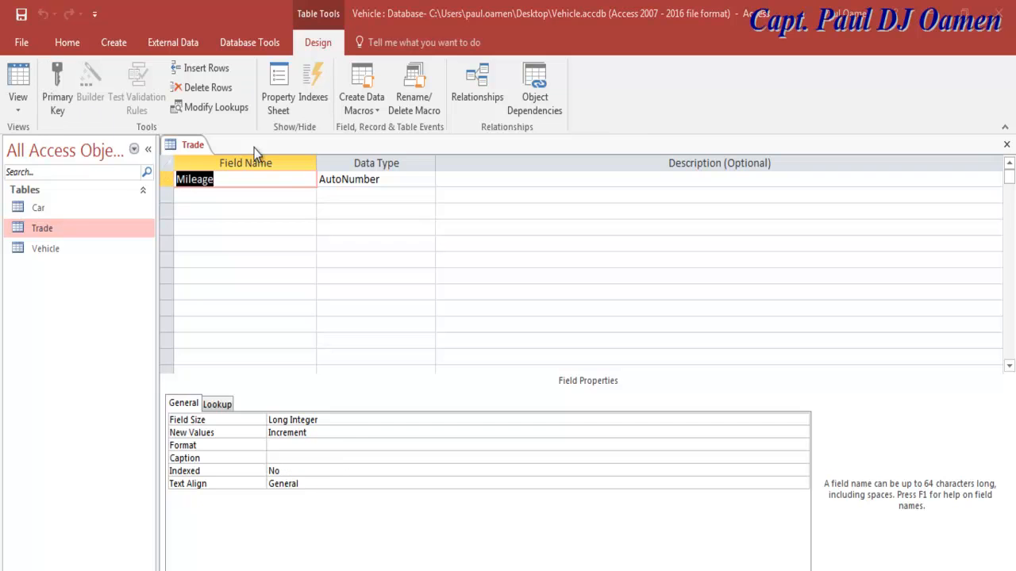
{"action": "left_click", "coordinate": [389, 184]}
{"action": "left_click", "coordinate": [427, 180]}
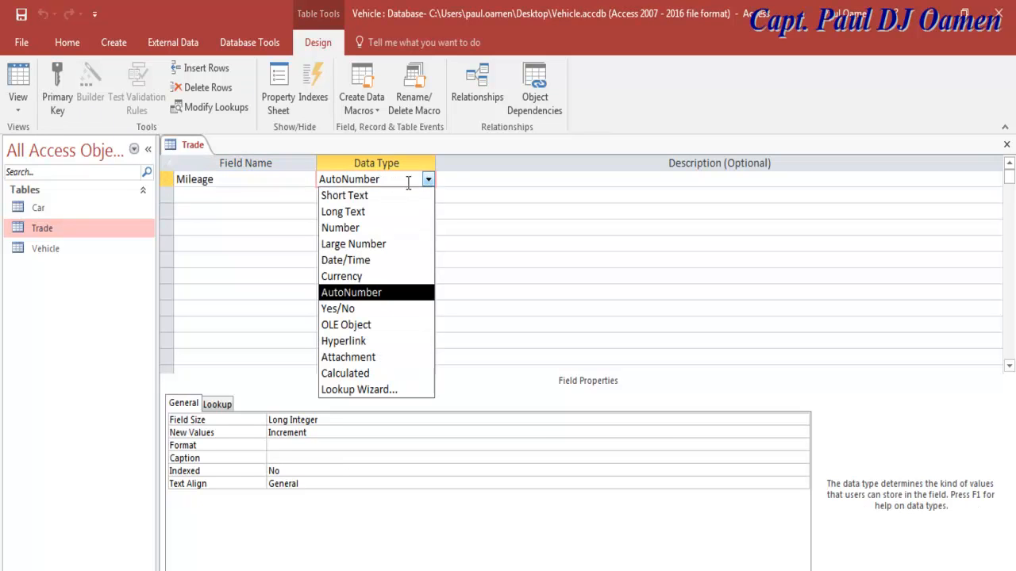
{"action": "left_click", "coordinate": [369, 197]}
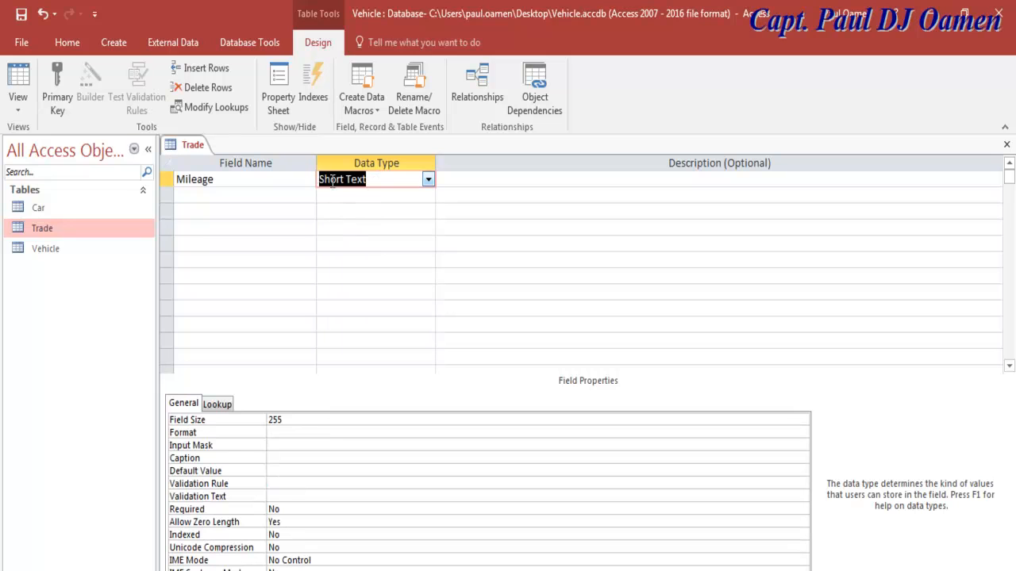
{"action": "left_click", "coordinate": [22, 14]}
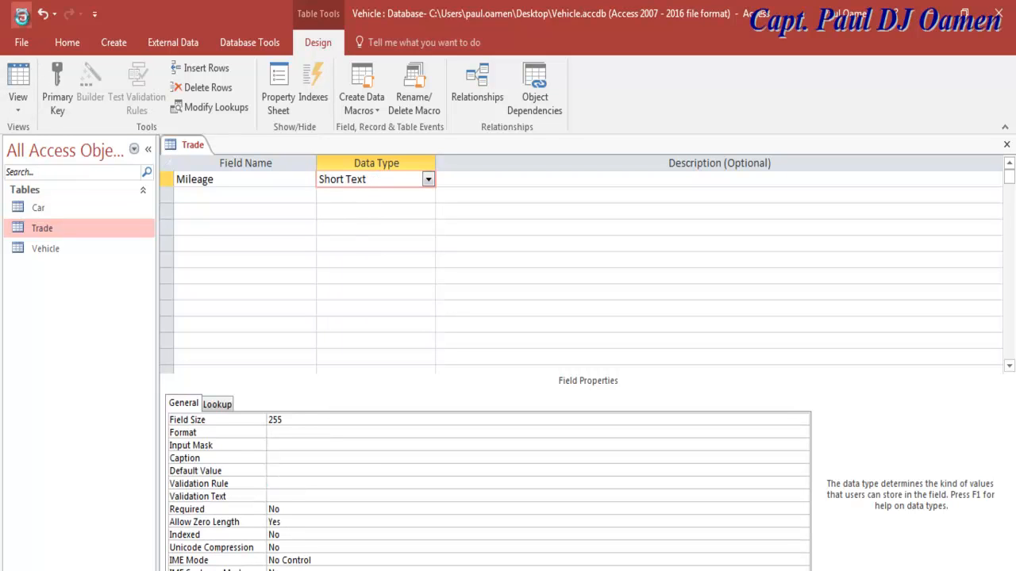
{"action": "left_click", "coordinate": [68, 237]}
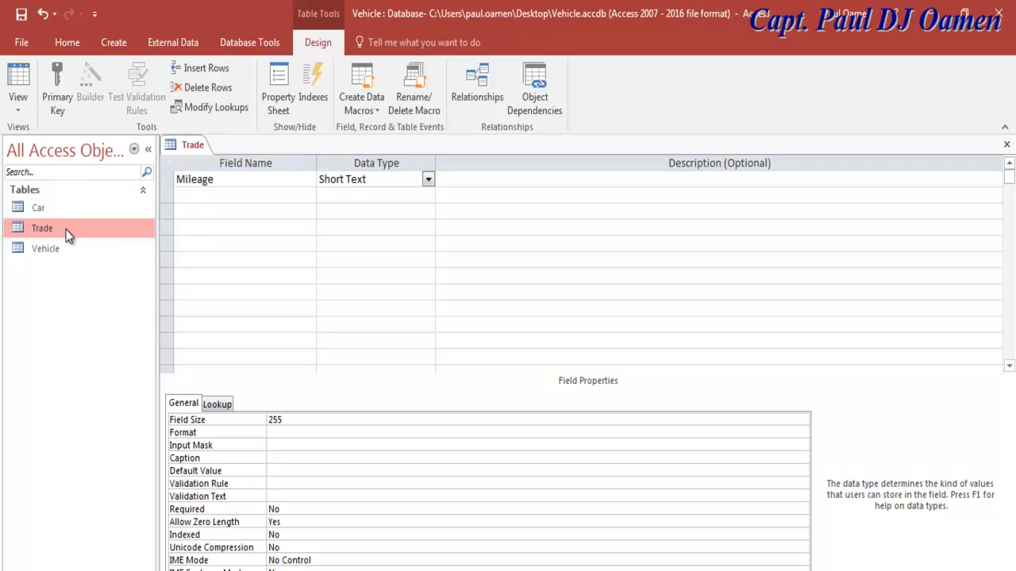
{"action": "double_click", "coordinate": [69, 236]}
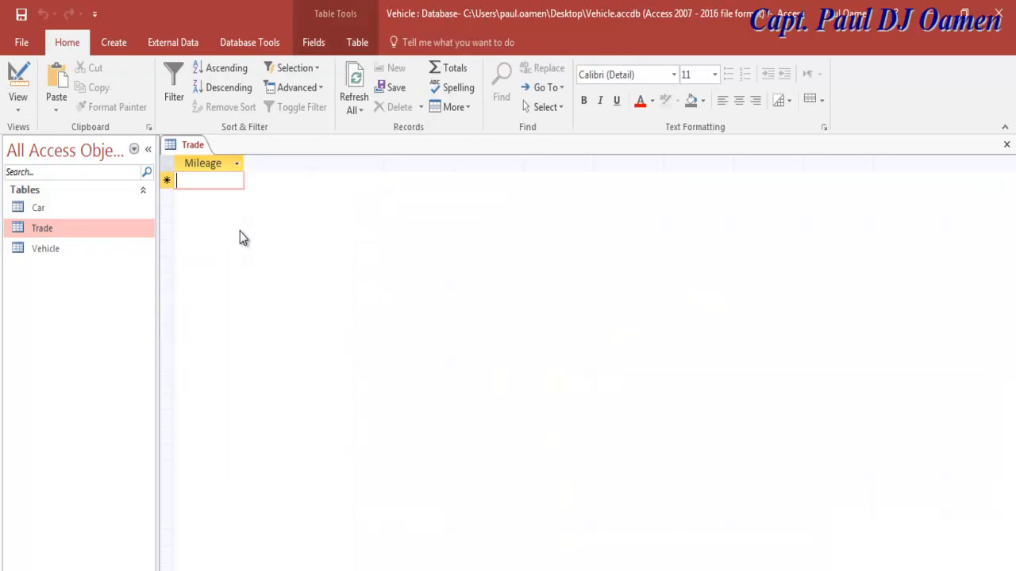
{"action": "type", "text": "100"}
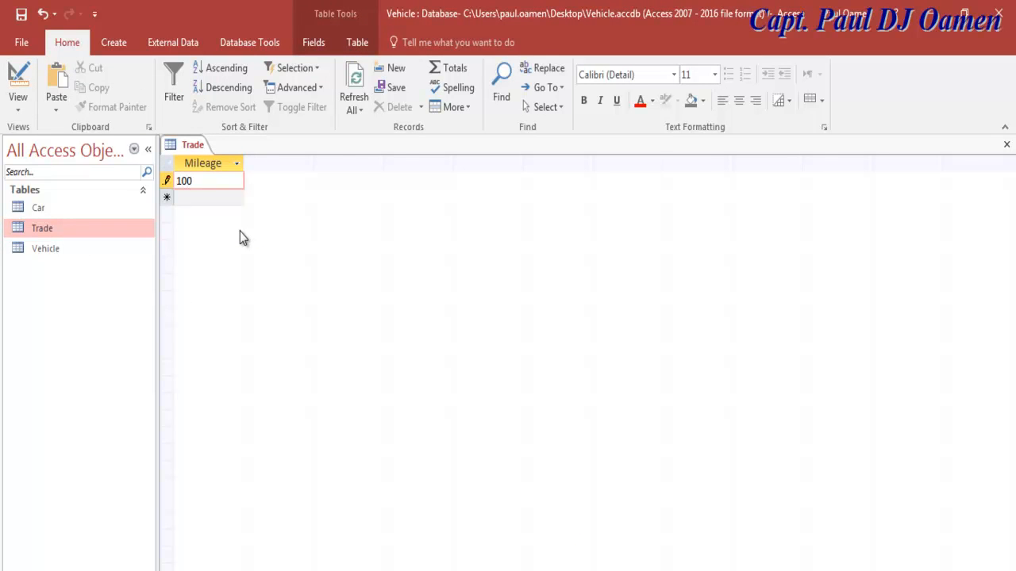
{"action": "type", "text": " - 1000"}
{"action": "left_click", "coordinate": [227, 200]}
{"action": "type", "text": "100"}
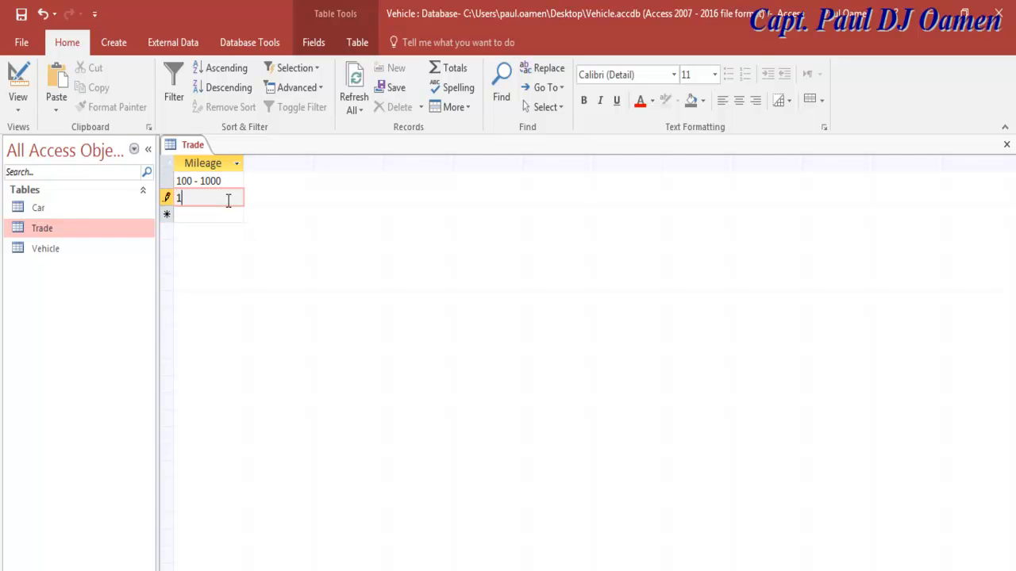
{"action": "type", "text": "0"}
{"action": "key", "text": "BackSpace"}
{"action": "type", "text": "- 10000"}
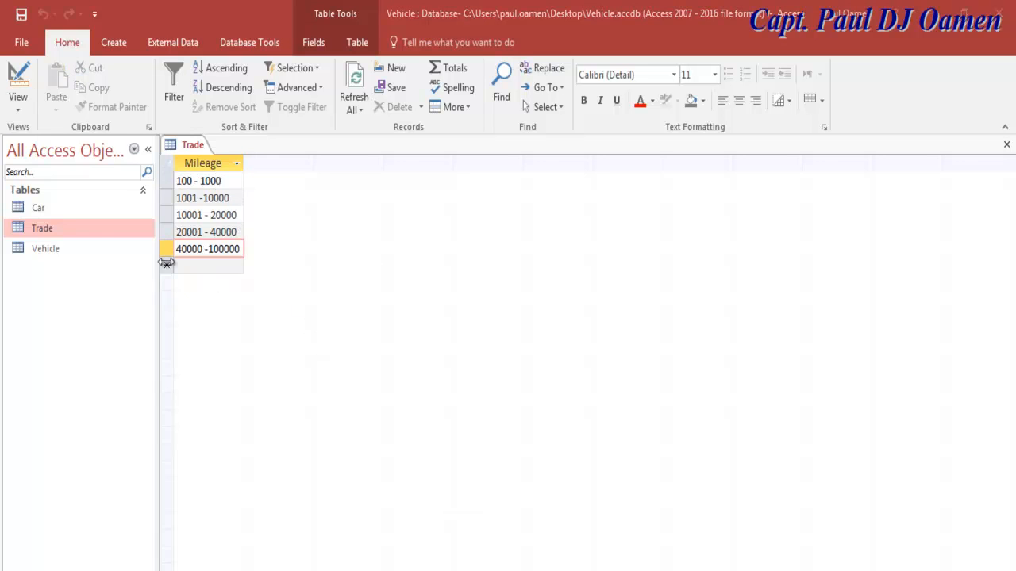
{"action": "left_click", "coordinate": [35, 211]}
{"action": "left_click", "coordinate": [44, 233]}
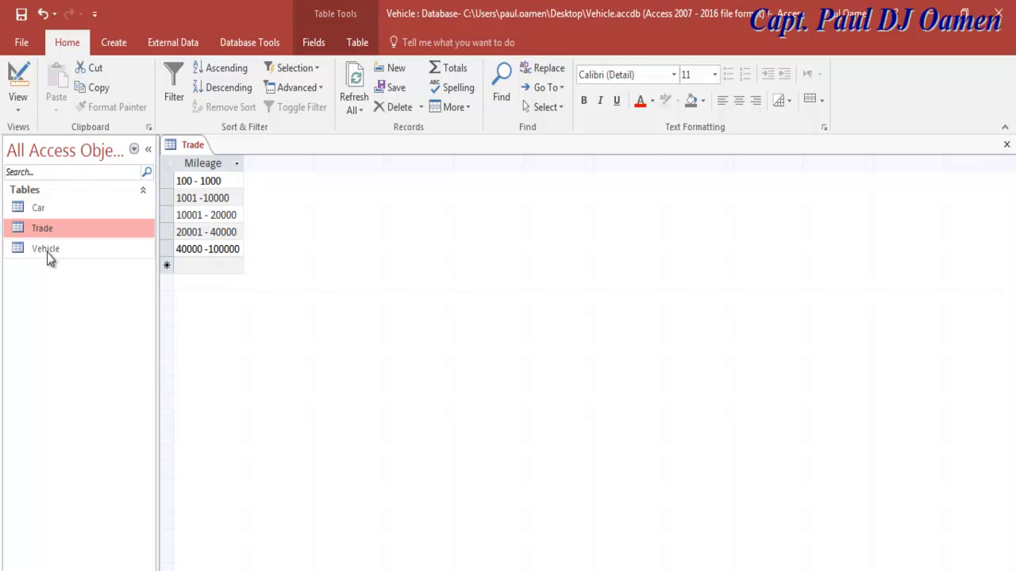
Step: Open the Vehicle table and switch it to Design View
{"action": "double_click", "coordinate": [47, 250]}
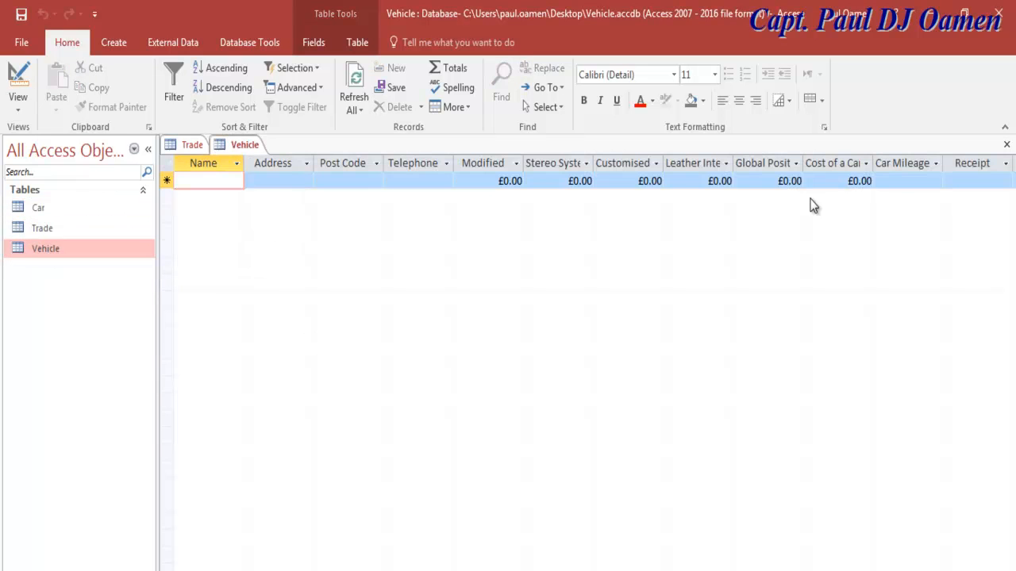
{"action": "right_click", "coordinate": [36, 250]}
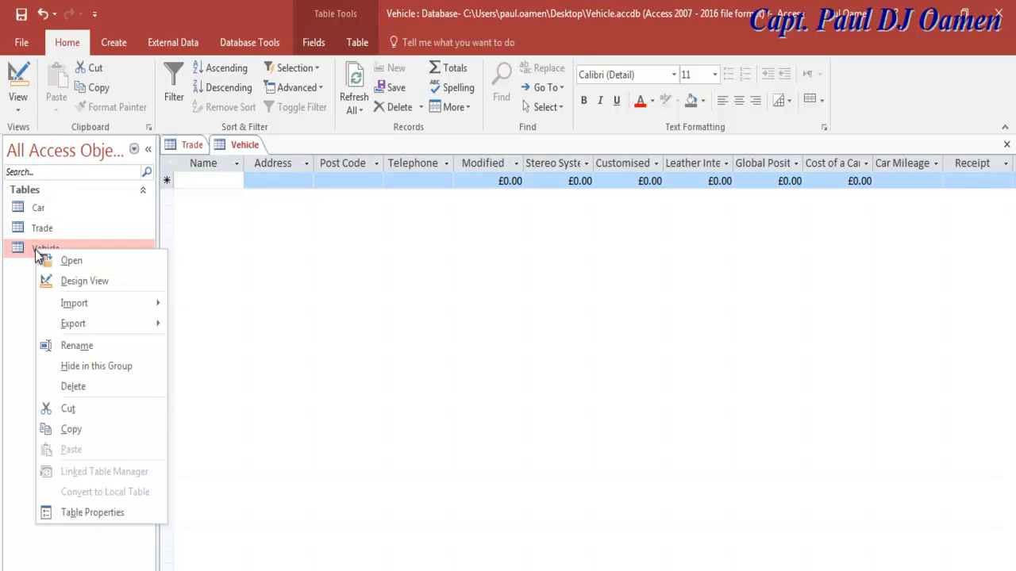
{"action": "left_click", "coordinate": [82, 287]}
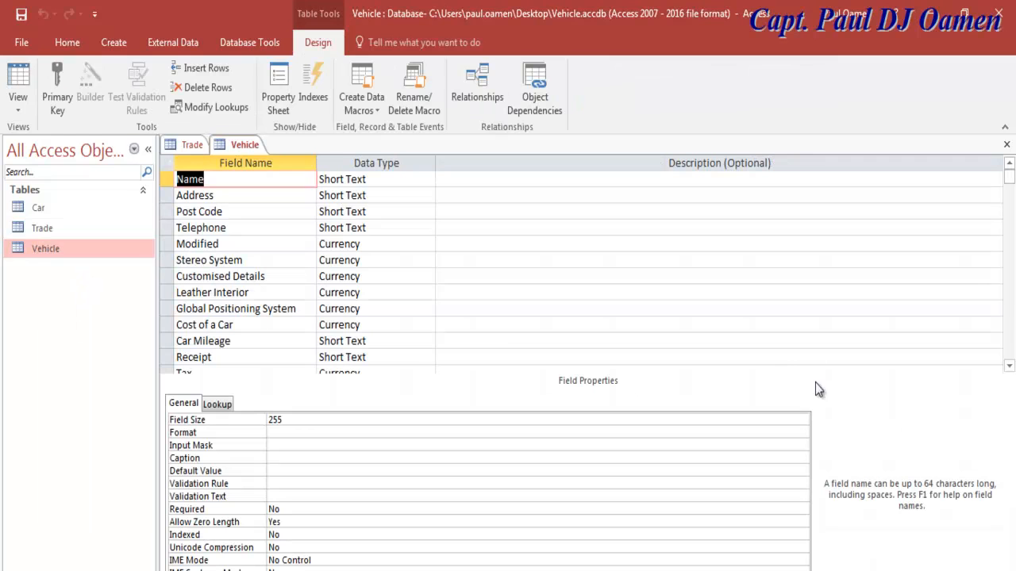
{"action": "left_click", "coordinate": [206, 181]}
Step: Scroll the field list and select the Cost of a Car row
{"action": "left_click", "coordinate": [1010, 368]}
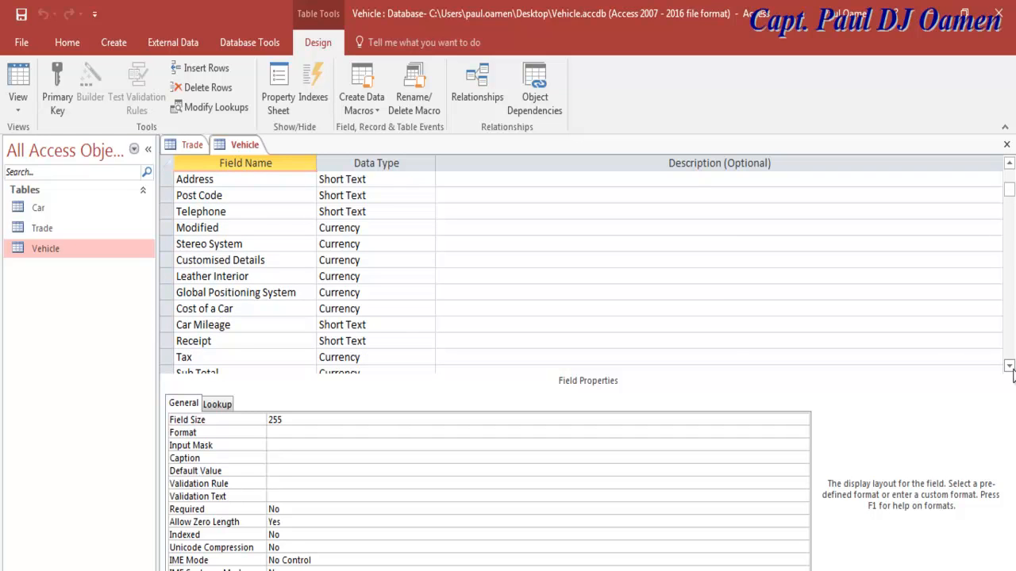
{"action": "left_click", "coordinate": [1009, 367]}
{"action": "left_click", "coordinate": [1009, 367]}
{"action": "left_click", "coordinate": [1009, 368]}
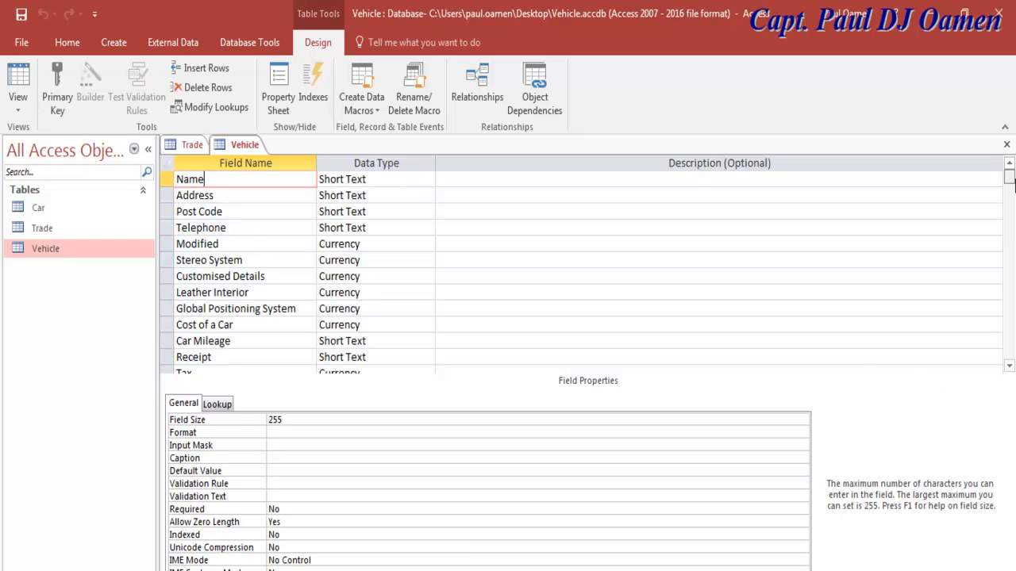
{"action": "left_click", "coordinate": [1009, 367]}
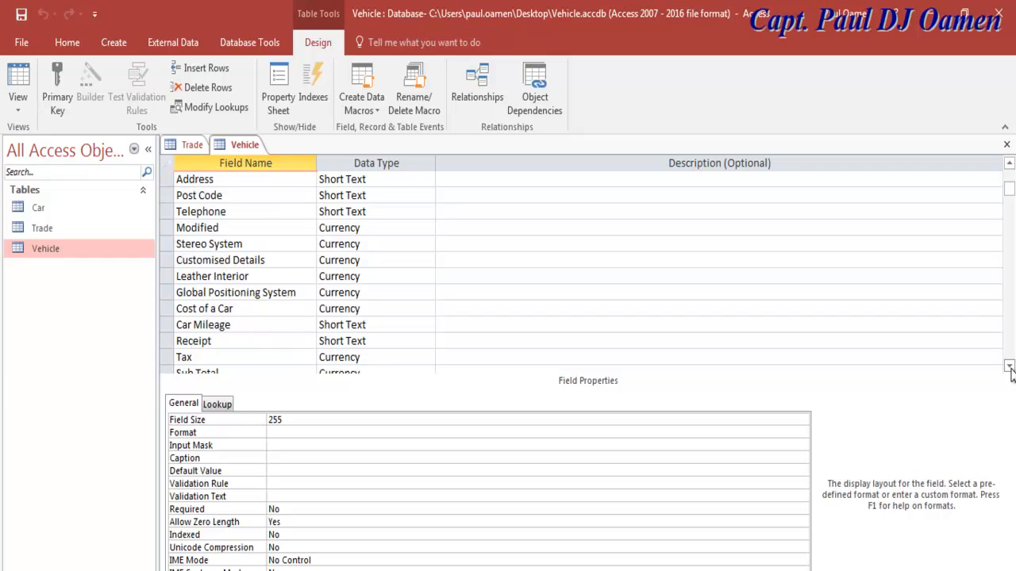
{"action": "left_click", "coordinate": [1010, 366]}
{"action": "left_click", "coordinate": [1009, 367]}
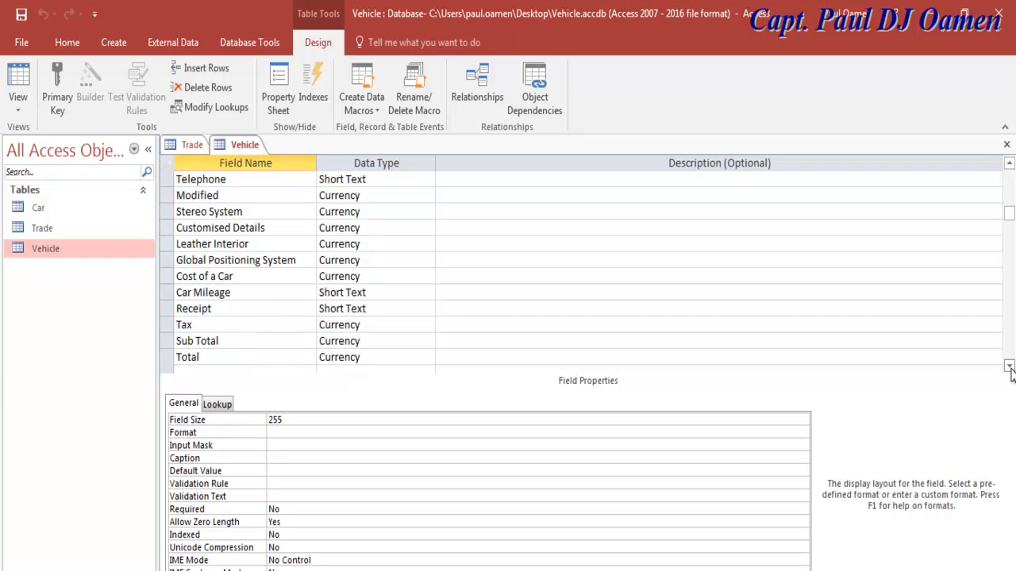
{"action": "left_click", "coordinate": [239, 279]}
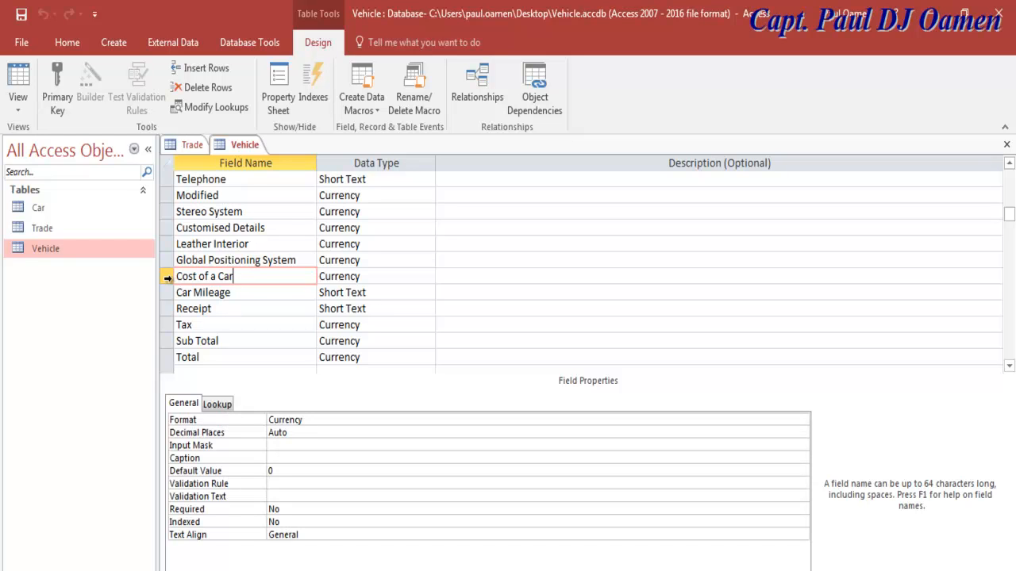
{"action": "left_click", "coordinate": [168, 277]}
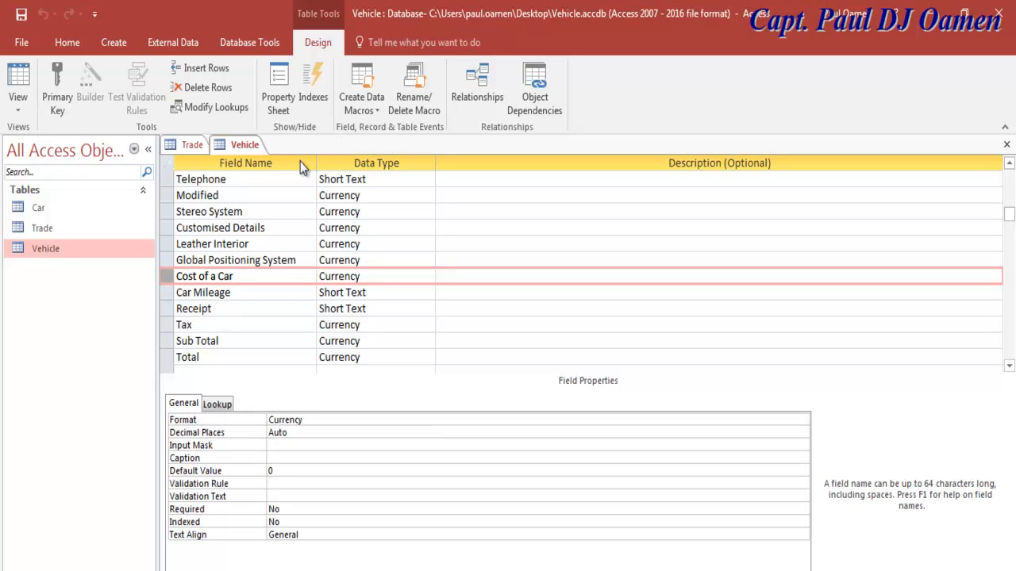
Step: Insert a Short Text field named Cars above Cost of a Car, displayed as a Combo Box
{"action": "left_click", "coordinate": [200, 70]}
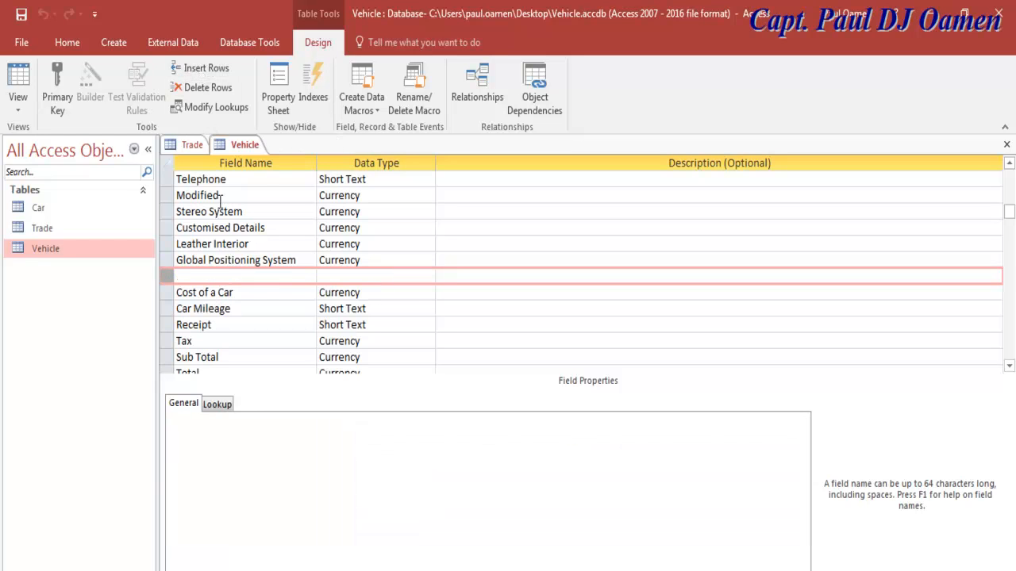
{"action": "left_click", "coordinate": [209, 266]}
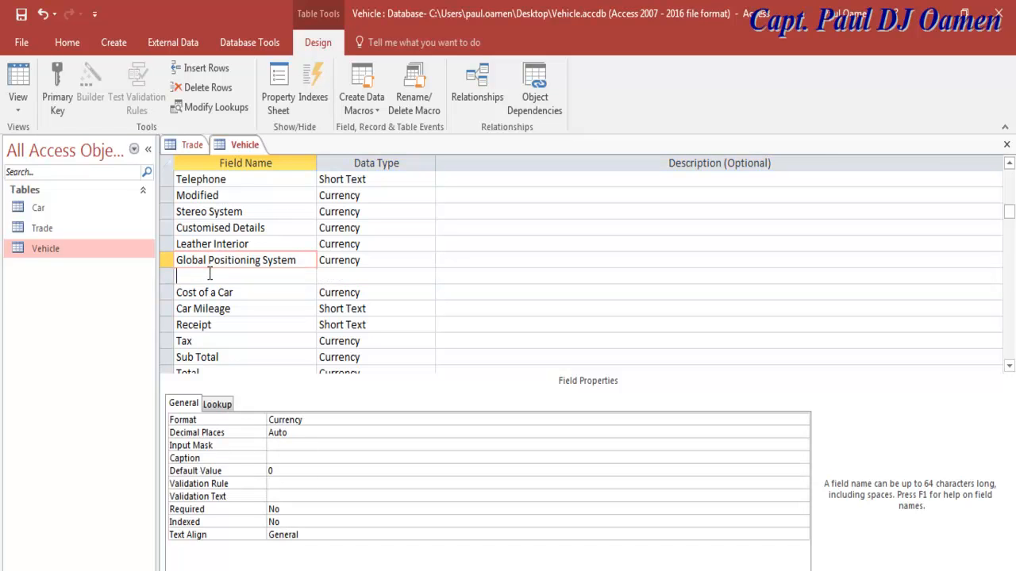
{"action": "left_click", "coordinate": [210, 274]}
{"action": "type", "text": "Cars"}
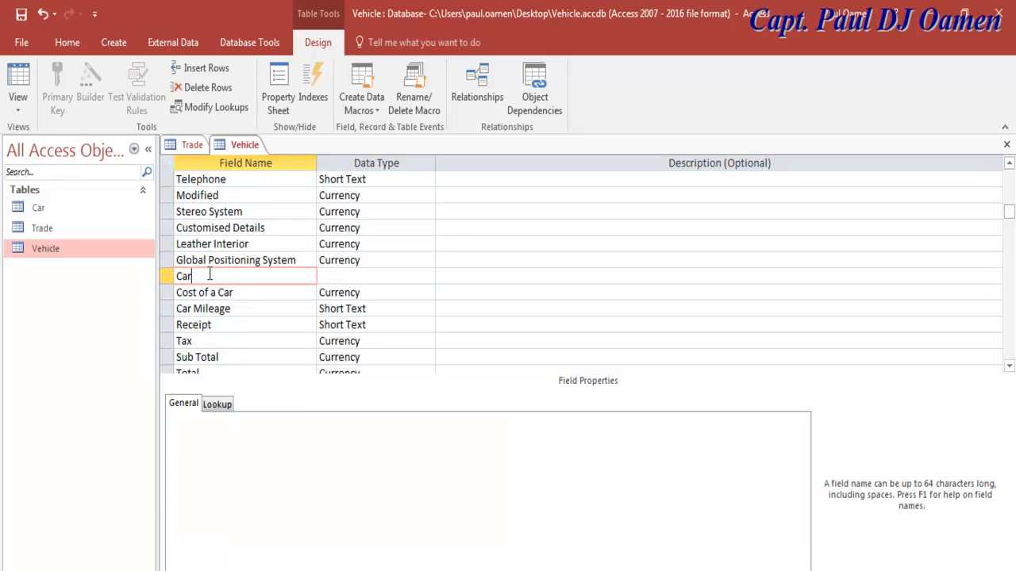
{"action": "left_click", "coordinate": [346, 275]}
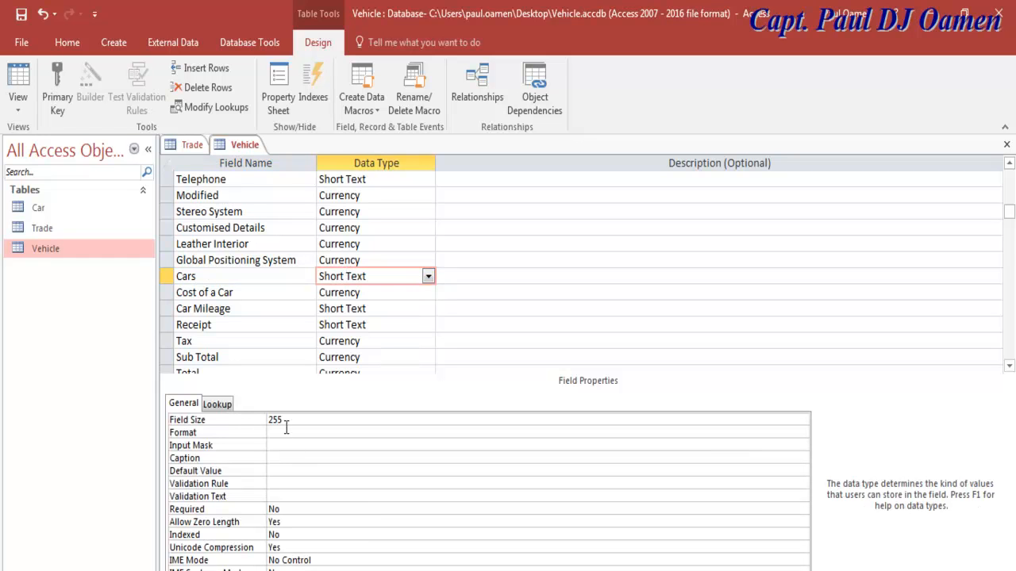
{"action": "left_click", "coordinate": [217, 403]}
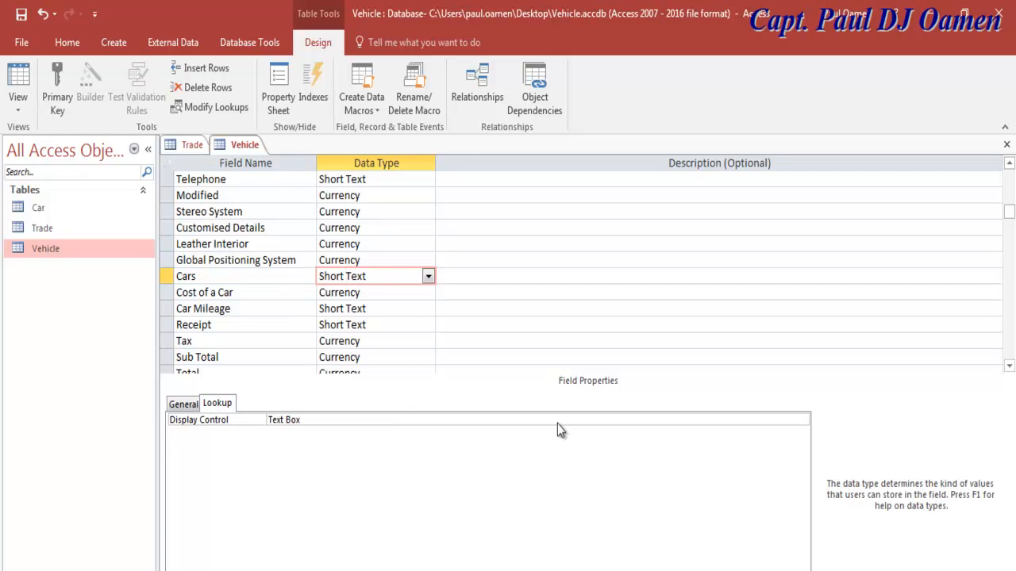
{"action": "left_click", "coordinate": [753, 420]}
{"action": "left_click", "coordinate": [802, 422]}
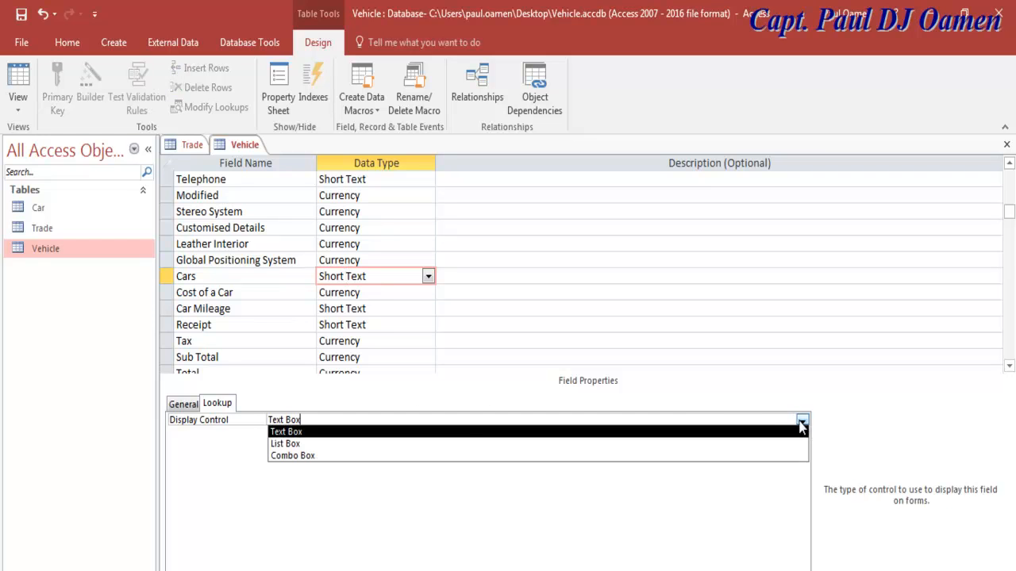
{"action": "left_click", "coordinate": [306, 459]}
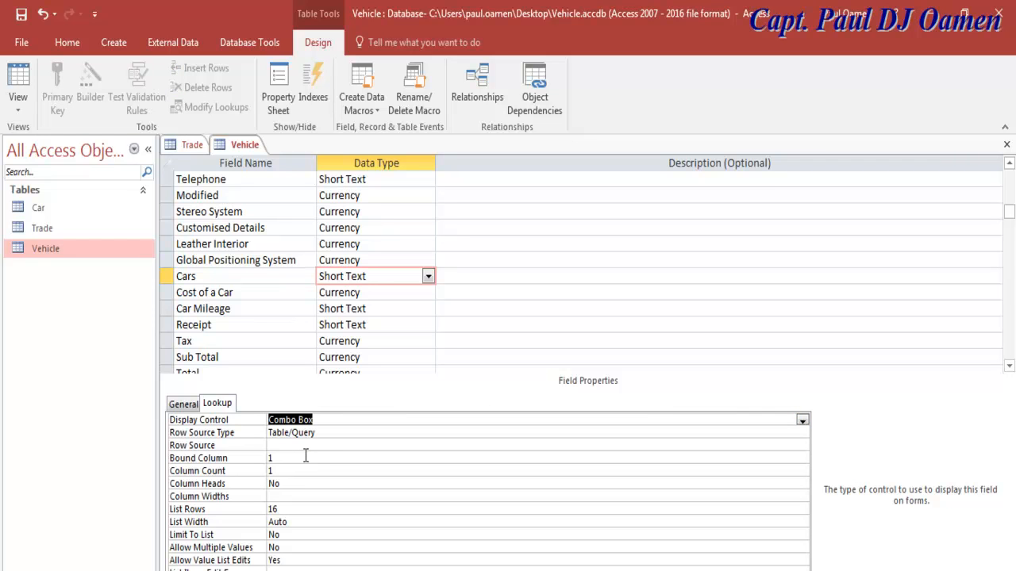
{"action": "left_click", "coordinate": [169, 310]}
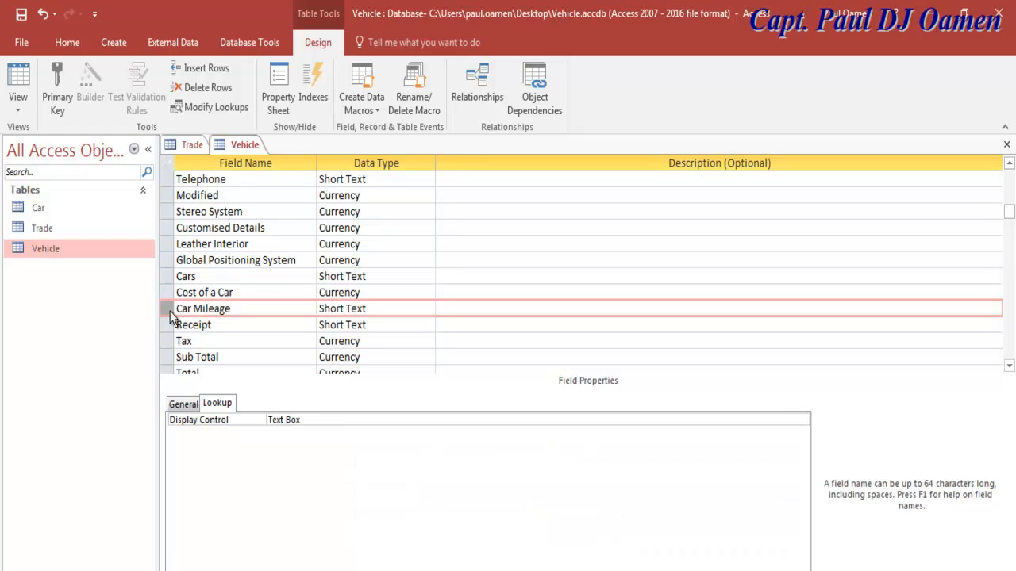
Step: Insert a Short Text field named Trade above Car Mileage, displayed as a Combo Box
{"action": "left_click", "coordinate": [200, 68]}
{"action": "left_click", "coordinate": [229, 309]}
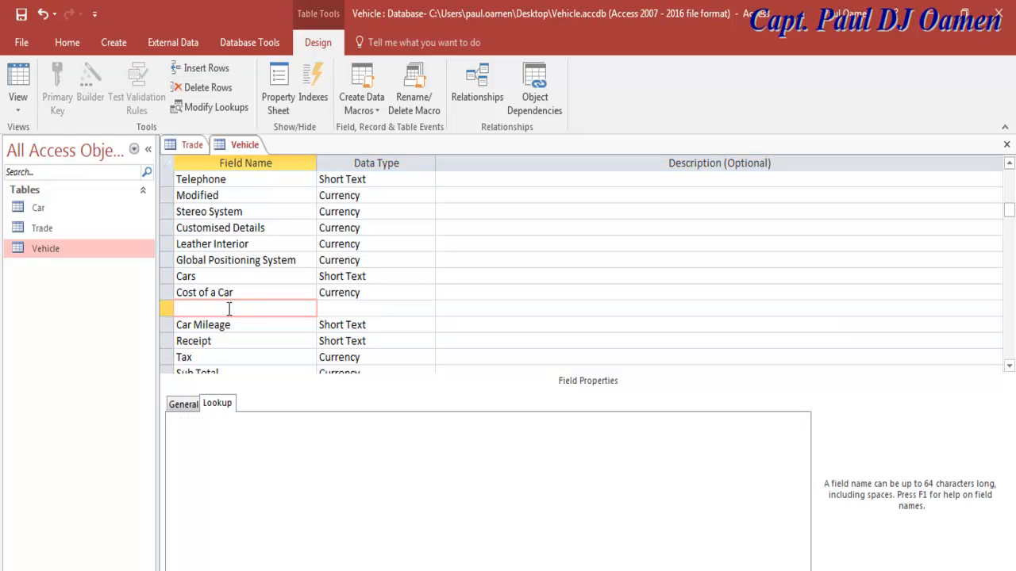
{"action": "type", "text": "Trade"}
{"action": "left_click", "coordinate": [337, 310]}
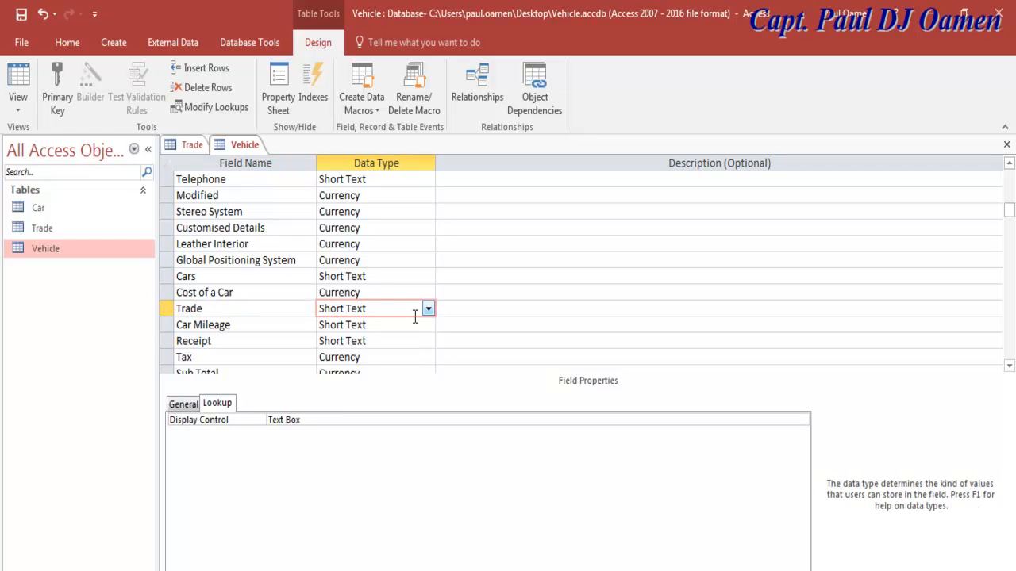
{"action": "left_click", "coordinate": [321, 420]}
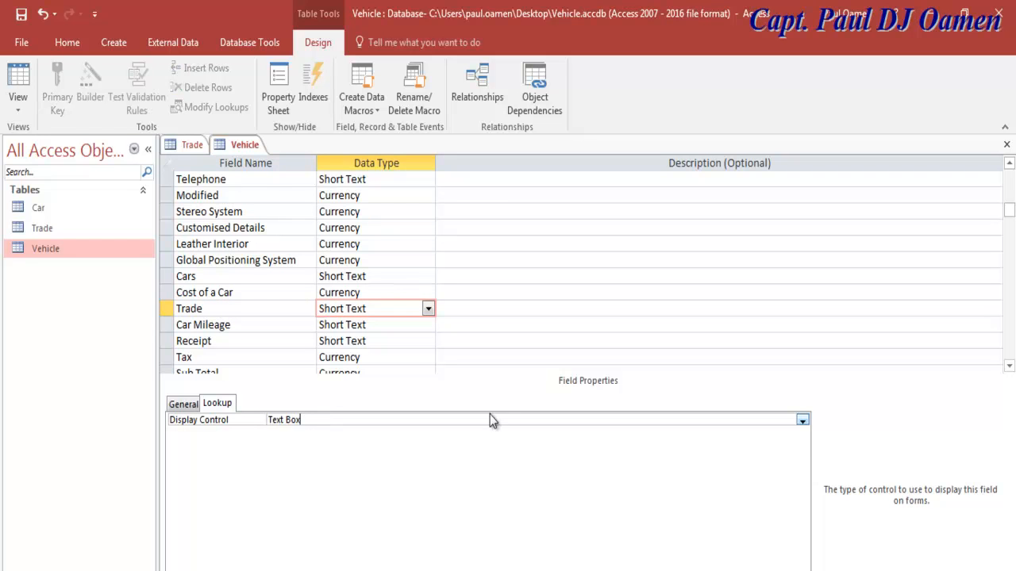
{"action": "left_click", "coordinate": [803, 423]}
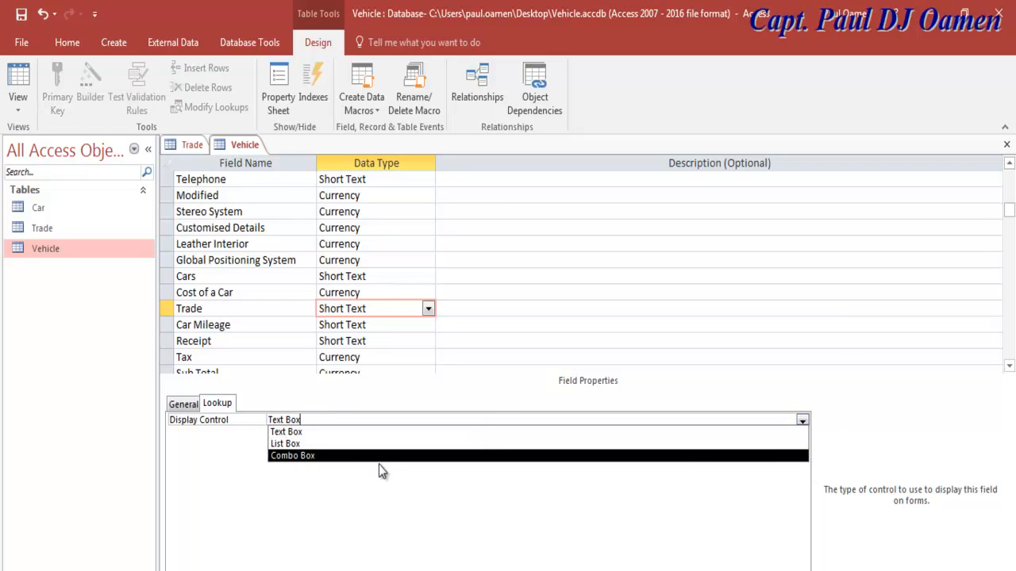
{"action": "left_click", "coordinate": [325, 459]}
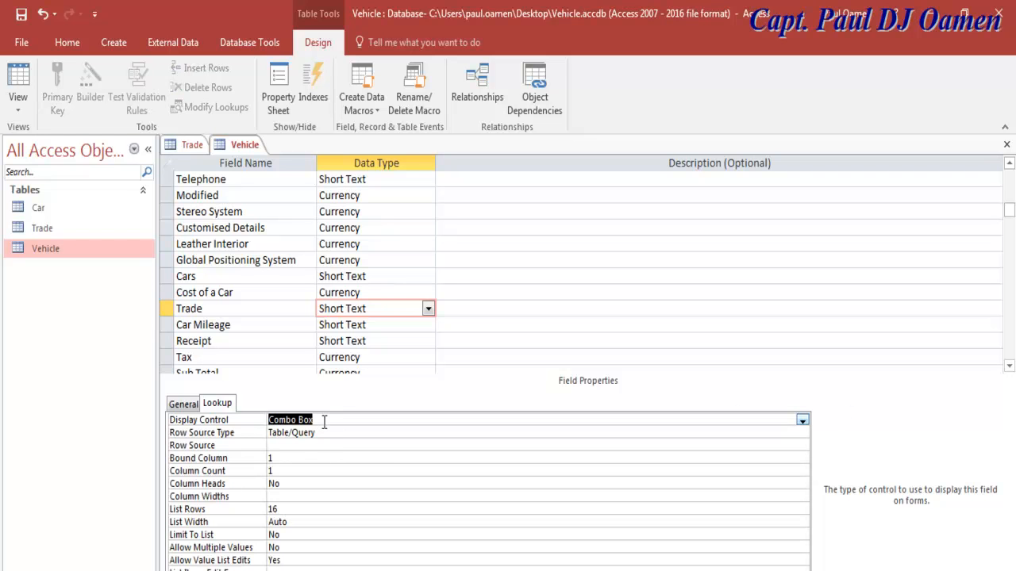
{"action": "left_click", "coordinate": [323, 422]}
Step: Review the Trade field's general properties and save the Vehicle table design
{"action": "left_click", "coordinate": [187, 407]}
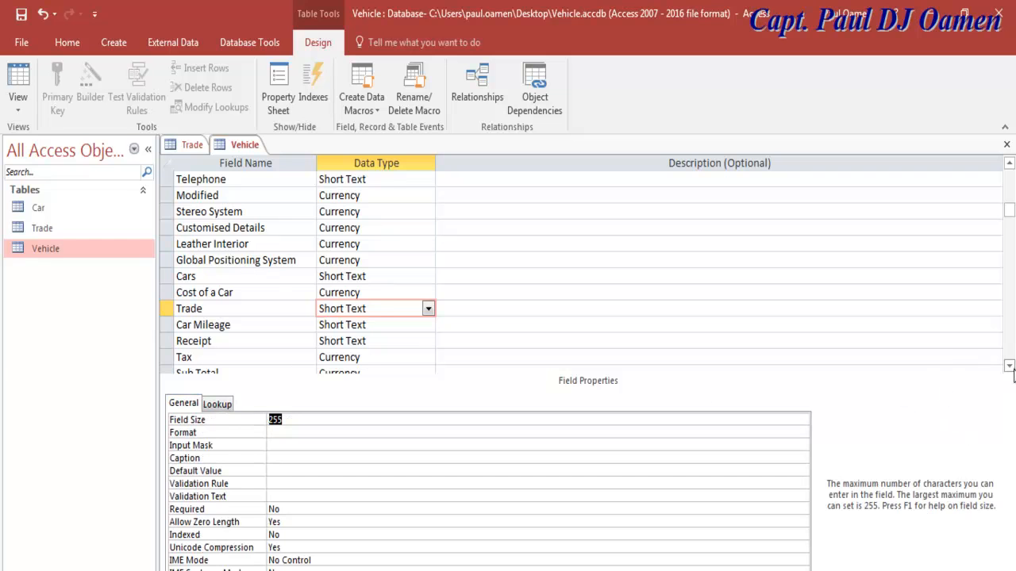
{"action": "left_click", "coordinate": [1009, 366]}
{"action": "left_click", "coordinate": [1009, 367]}
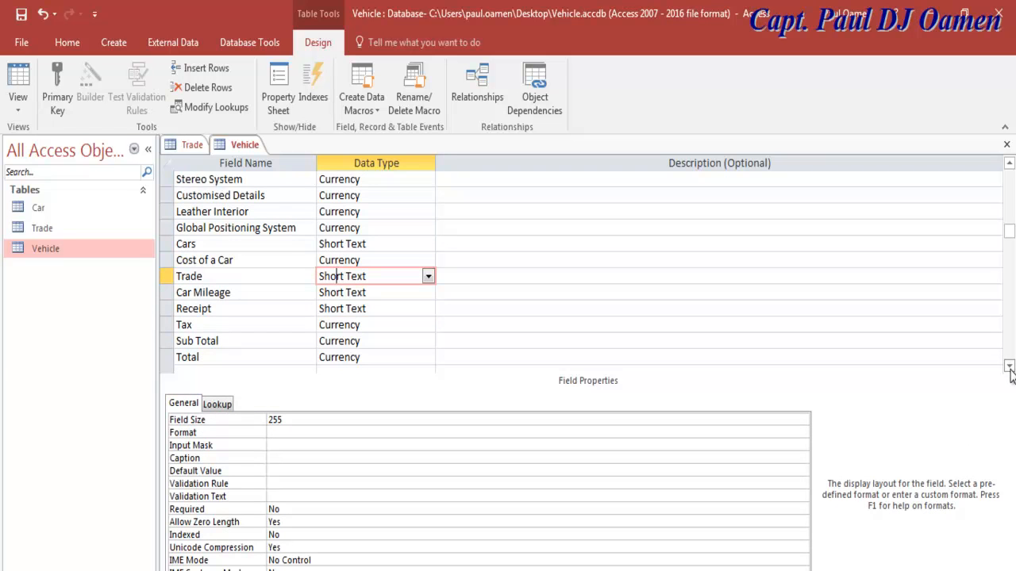
{"action": "left_click", "coordinate": [1009, 367]}
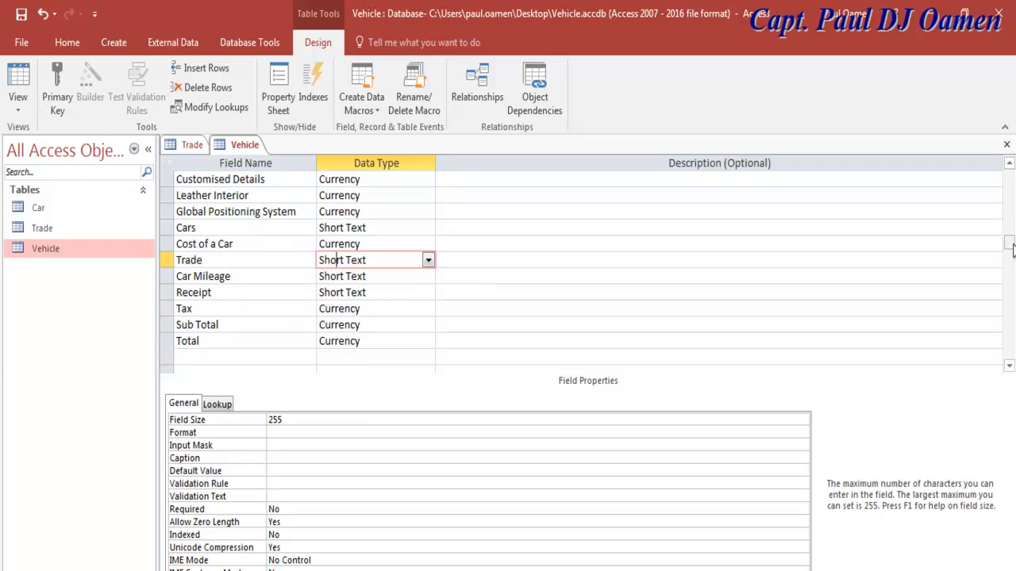
{"action": "left_click_drag", "start_coordinate": [1011, 249], "coordinate": [1006, 170]}
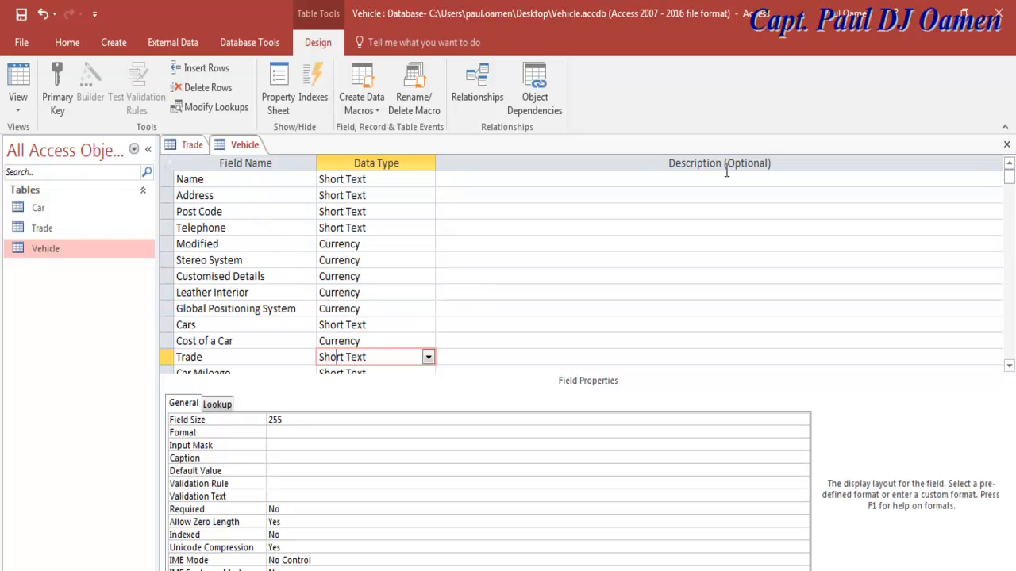
{"action": "left_click", "coordinate": [21, 14]}
Step: Close the Vehicle and Trade tabs and create a new form from the Vehicle table
{"action": "left_click", "coordinate": [1006, 144]}
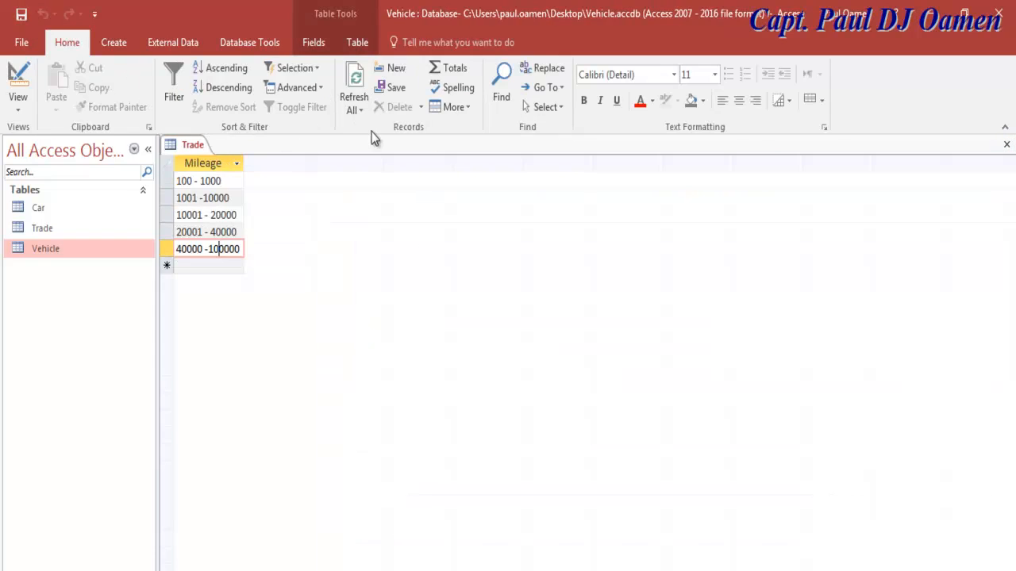
{"action": "left_click", "coordinate": [1007, 144]}
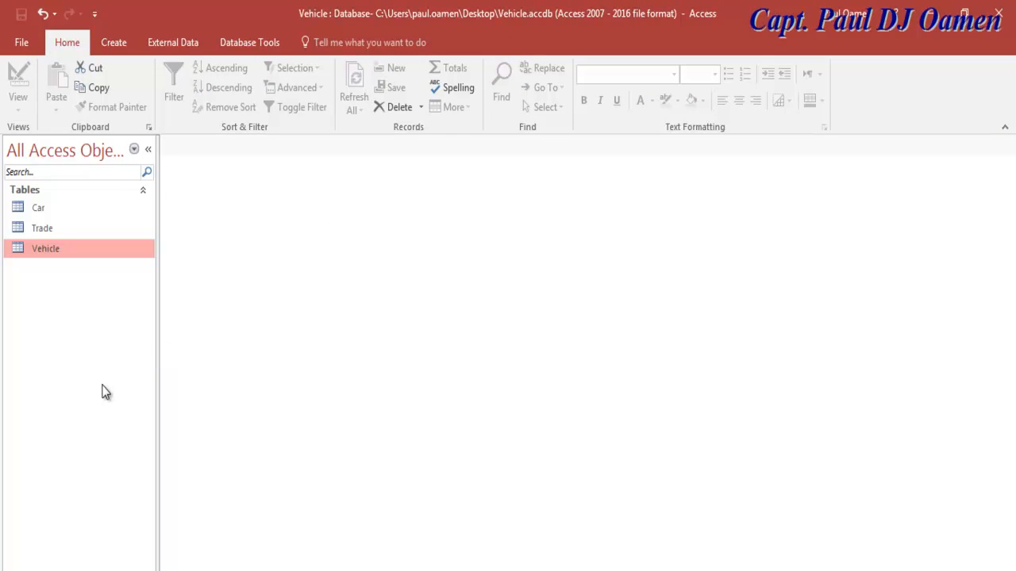
{"action": "left_click", "coordinate": [127, 44]}
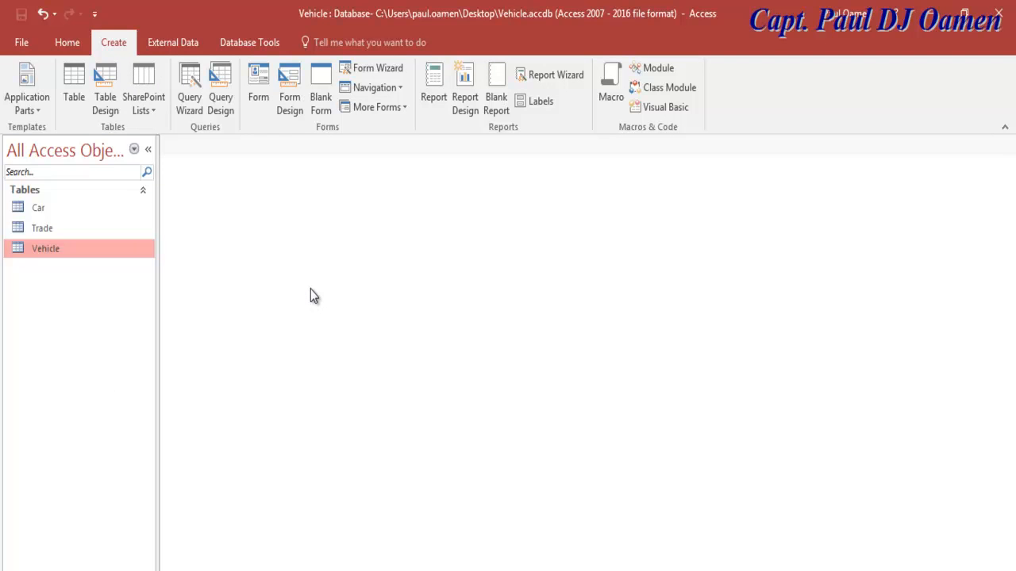
{"action": "left_click", "coordinate": [260, 76]}
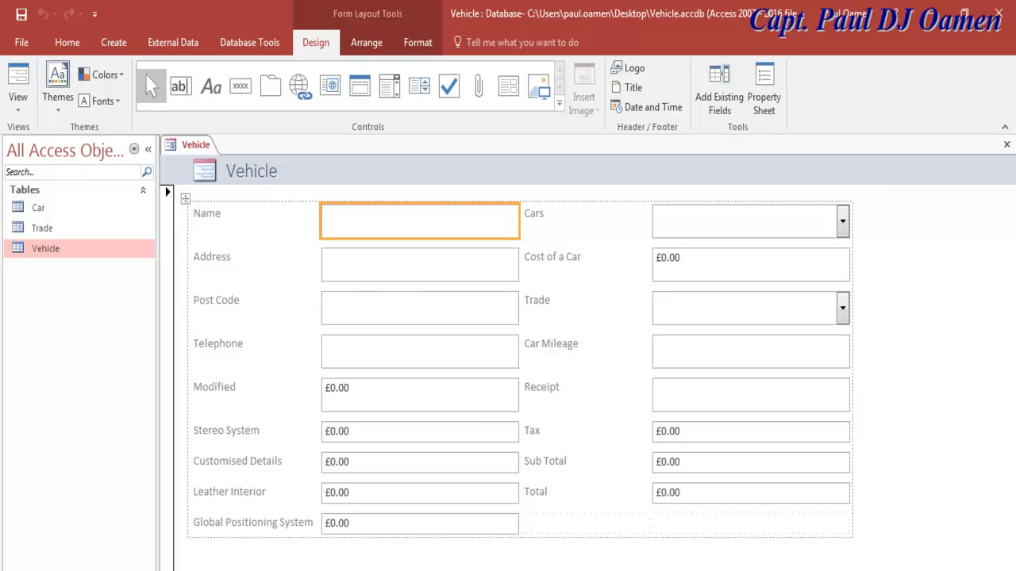
{"action": "left_click", "coordinate": [254, 221]}
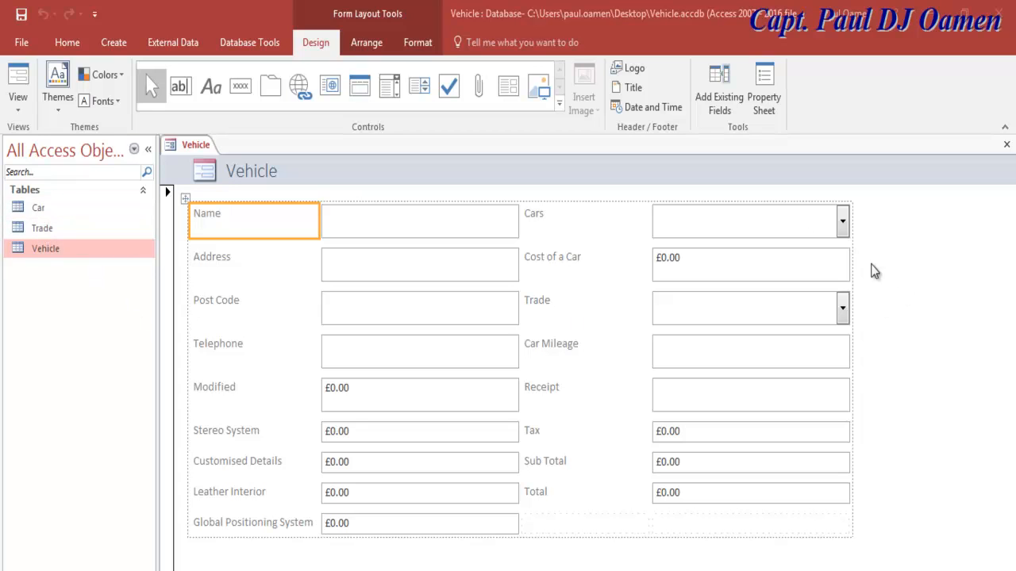
{"action": "left_click", "coordinate": [784, 225]}
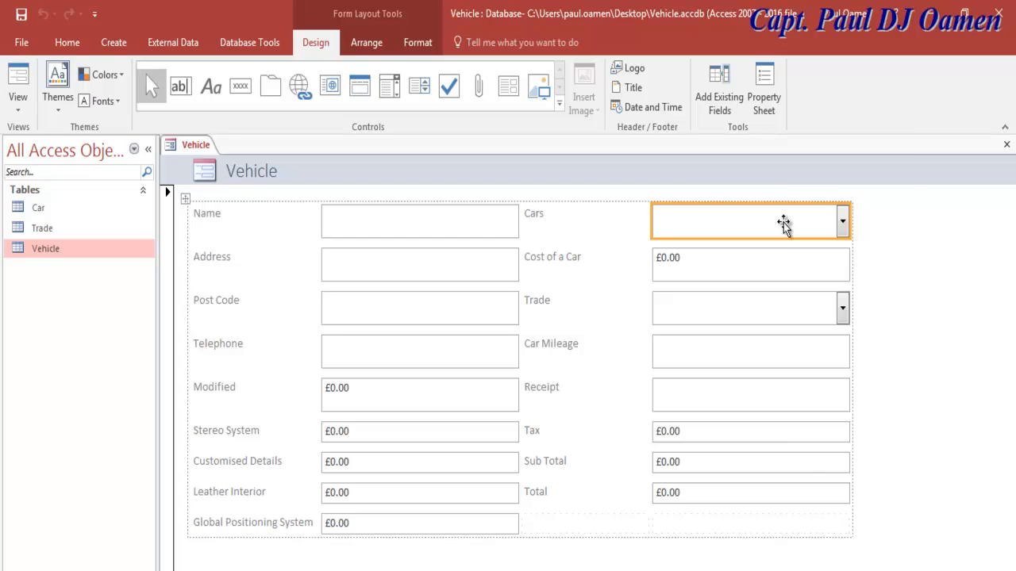
Step: Set the Cars combo box's Row Source to the Car table in the Property Sheet
{"action": "right_click", "coordinate": [783, 222]}
{"action": "left_click", "coordinate": [755, 224]}
{"action": "left_click", "coordinate": [770, 108]}
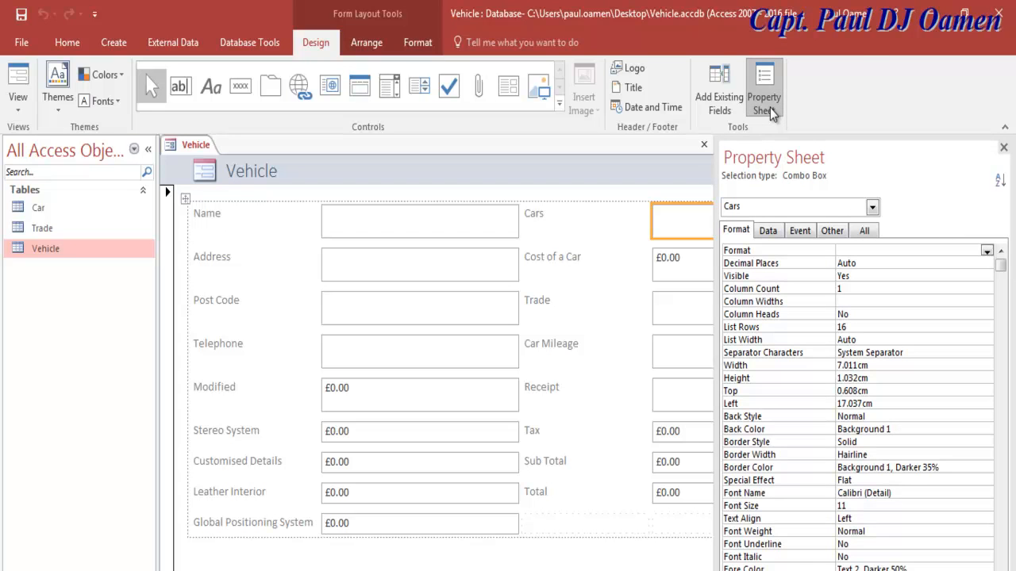
{"action": "left_click", "coordinate": [768, 231]}
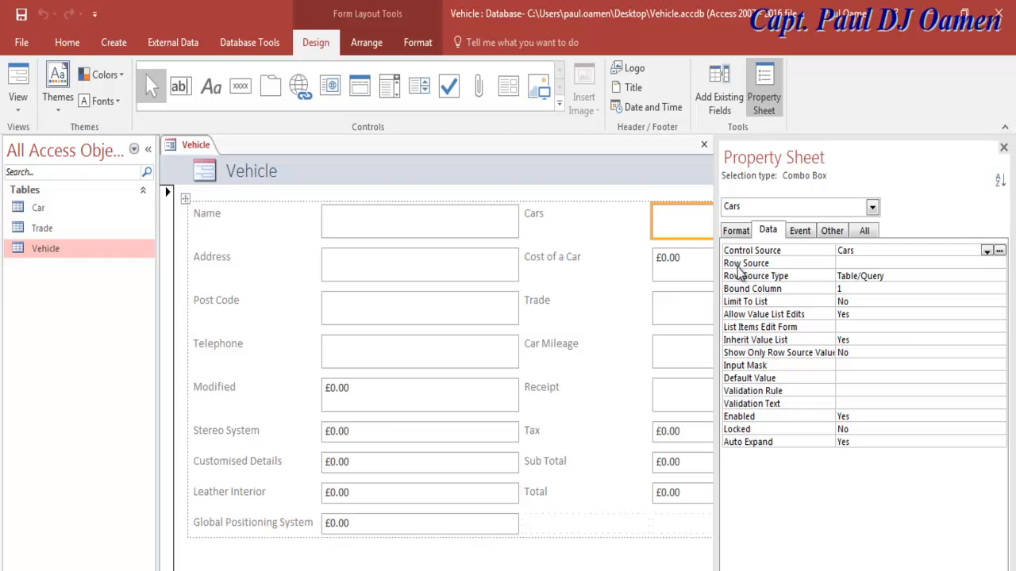
{"action": "left_click", "coordinate": [939, 264]}
{"action": "left_click", "coordinate": [987, 265]}
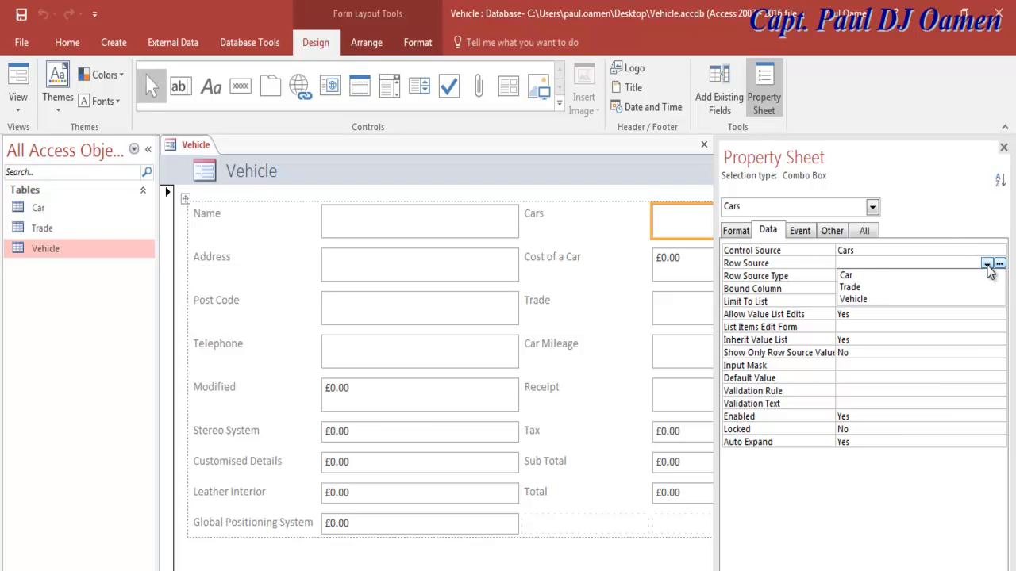
{"action": "left_click", "coordinate": [848, 276]}
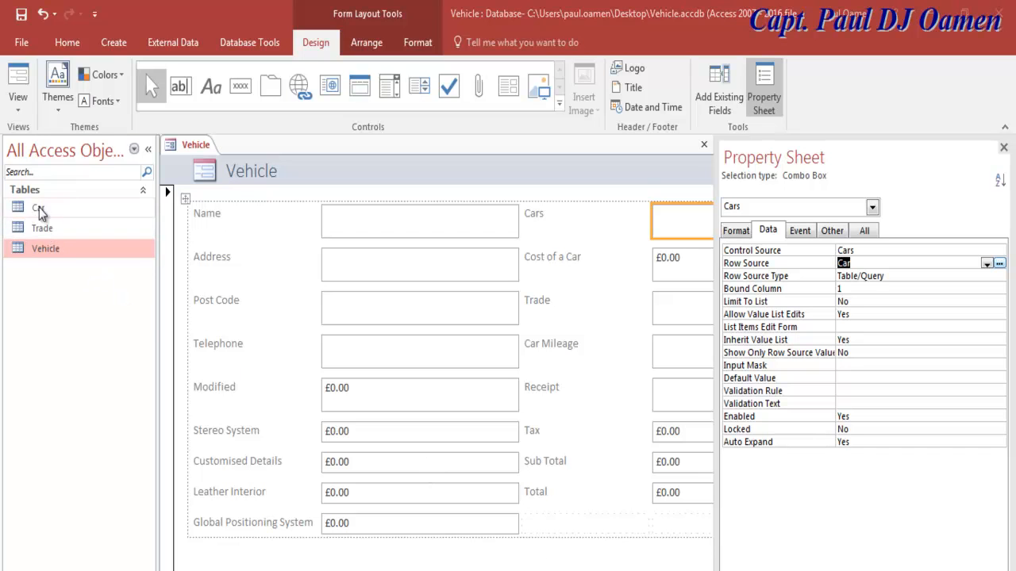
{"action": "left_click", "coordinate": [597, 318]}
{"action": "left_click", "coordinate": [674, 313]}
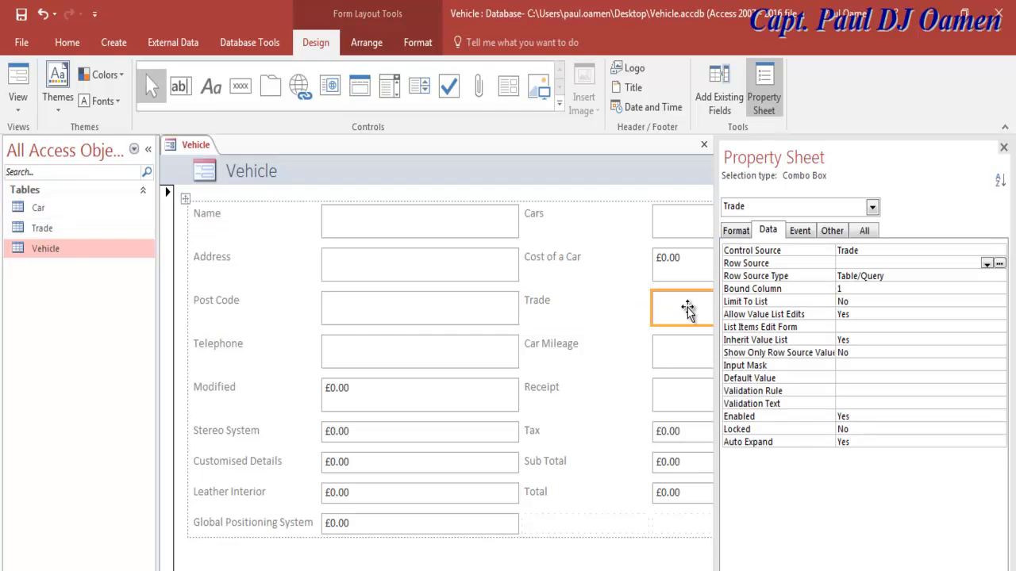
Step: Set the Trade combo box's Row Source to the Trade table, then close the Property Sheet
{"action": "left_click", "coordinate": [1004, 148]}
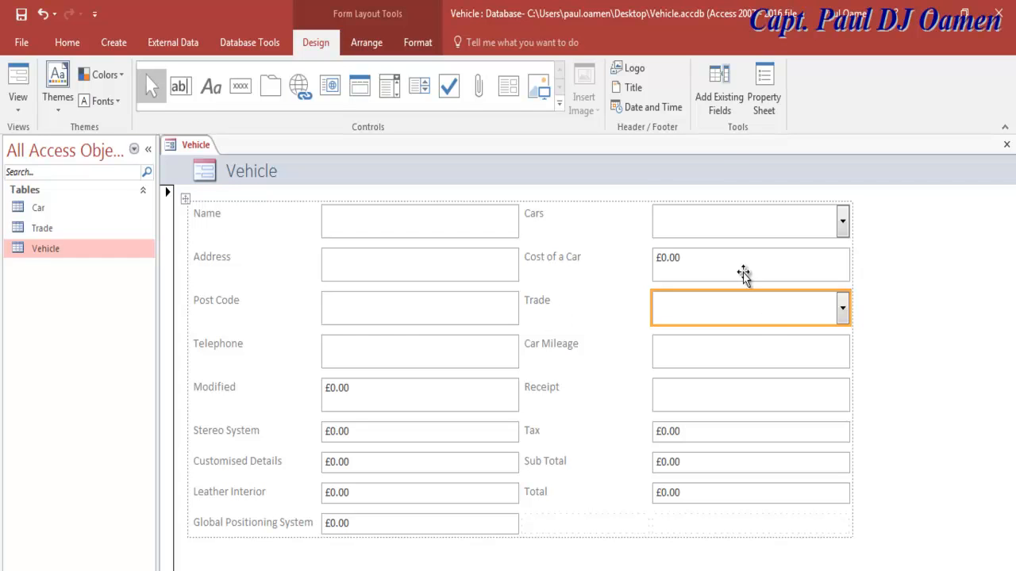
{"action": "left_click", "coordinate": [756, 105]}
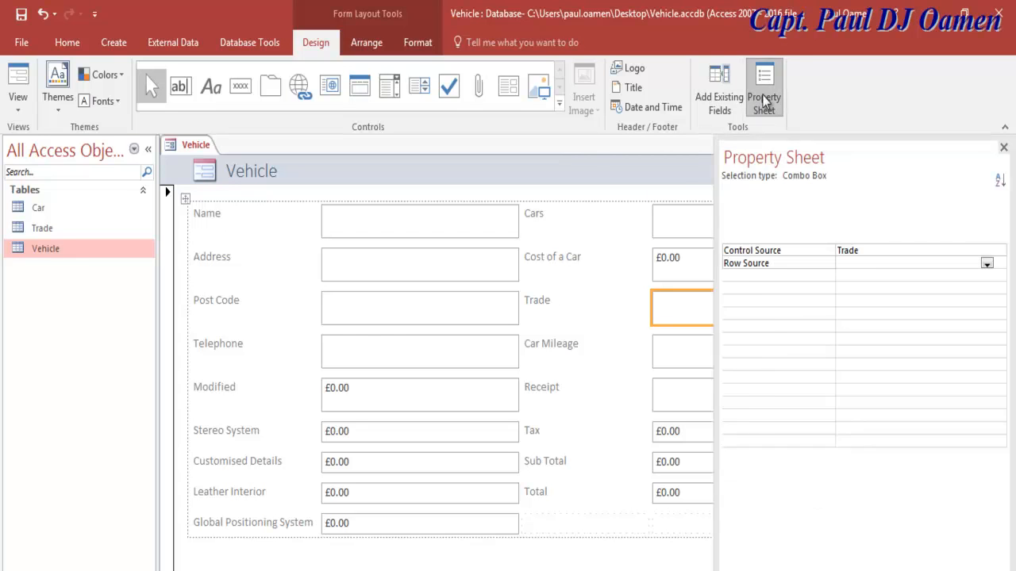
{"action": "left_click", "coordinate": [767, 231]}
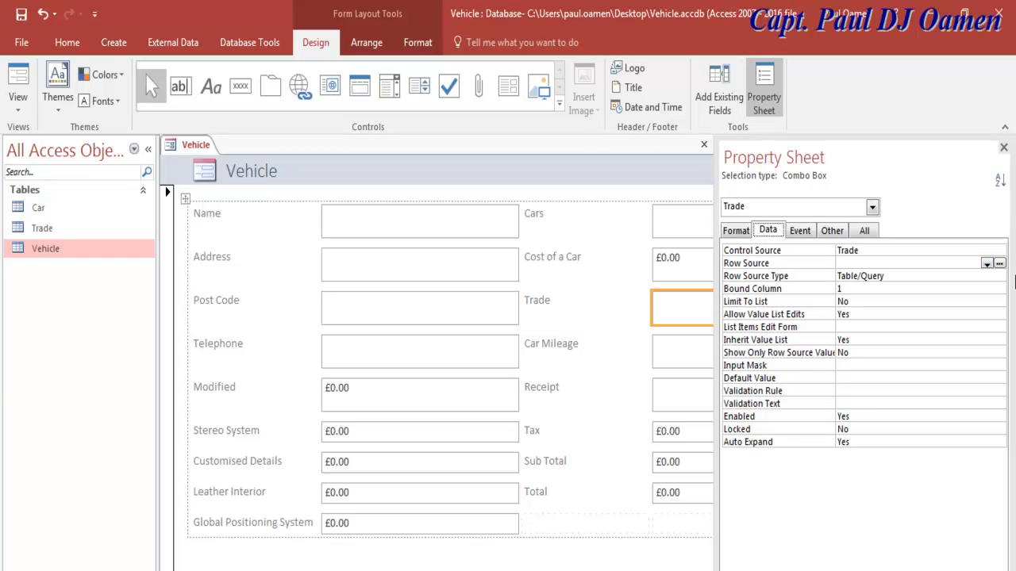
{"action": "left_click", "coordinate": [986, 263]}
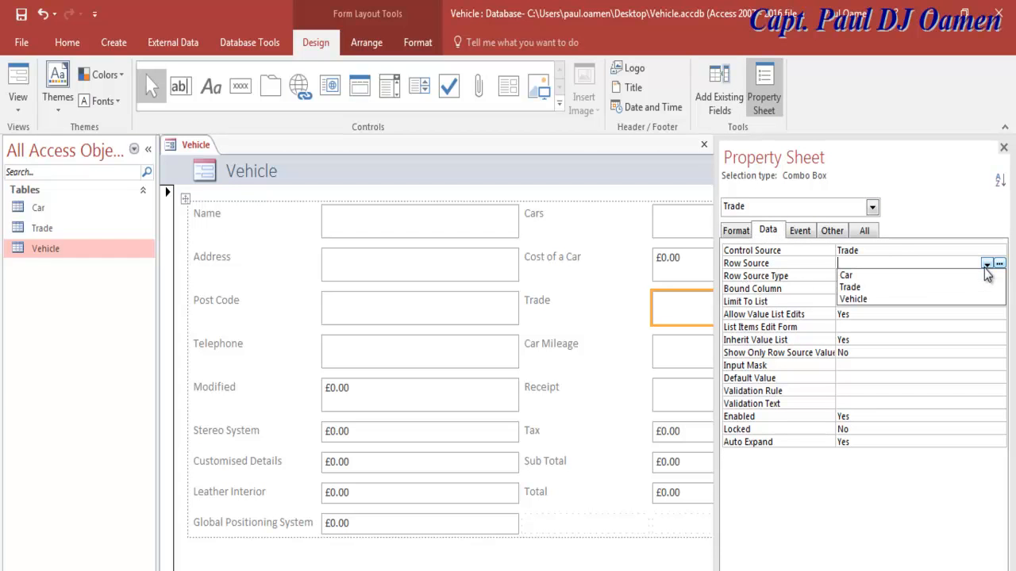
{"action": "left_click", "coordinate": [861, 288]}
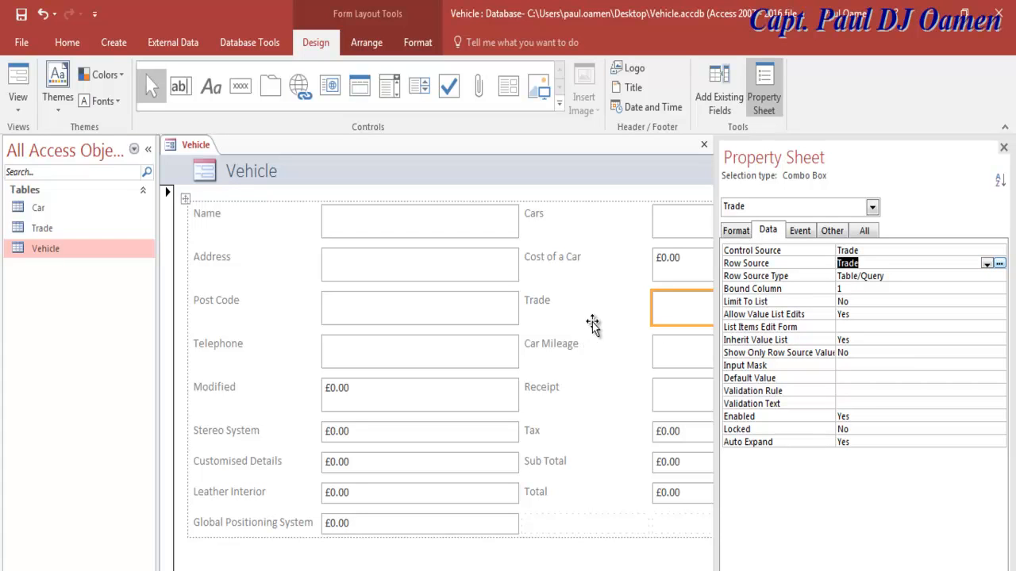
{"action": "left_click", "coordinate": [1003, 148]}
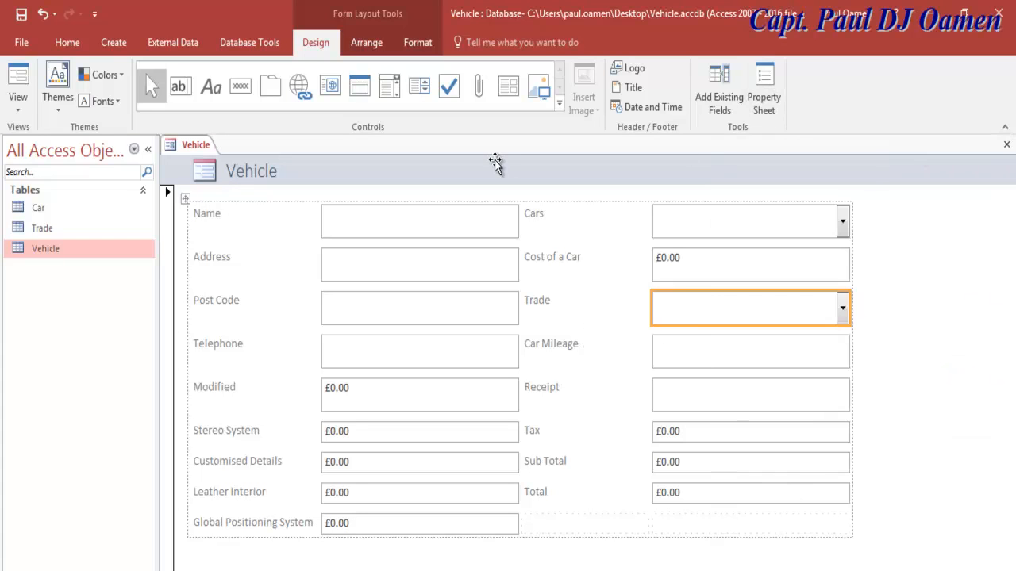
Step: Save the form as Vehicle and switch it to Form View with the Navigation Pane collapsed
{"action": "left_click", "coordinate": [22, 16]}
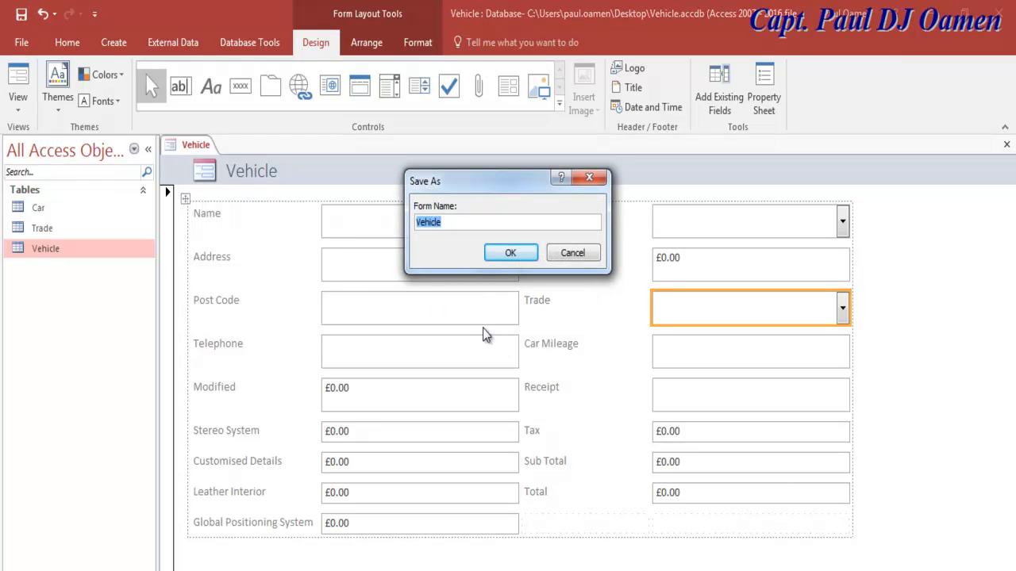
{"action": "left_click", "coordinate": [461, 222]}
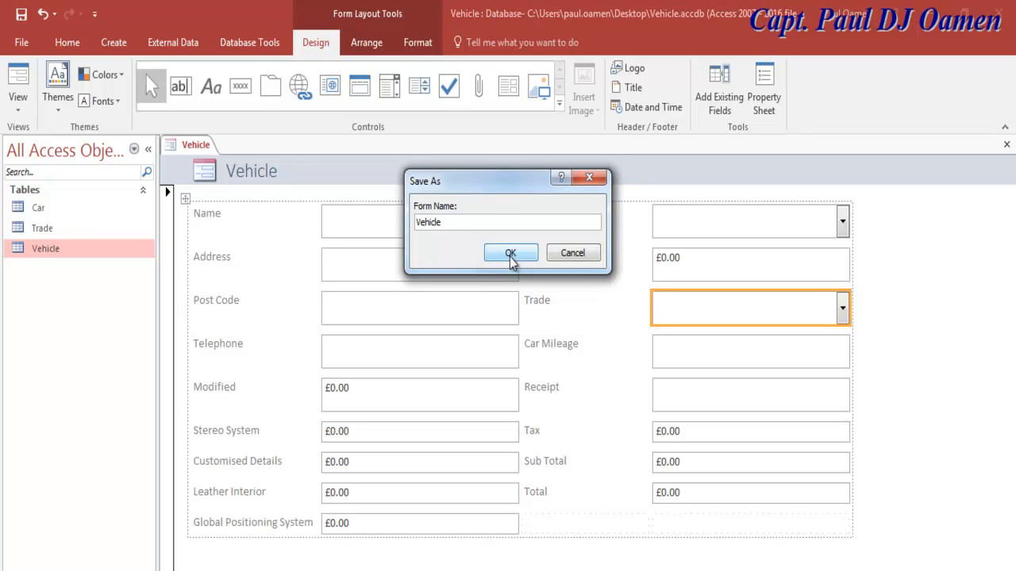
{"action": "left_click", "coordinate": [510, 253]}
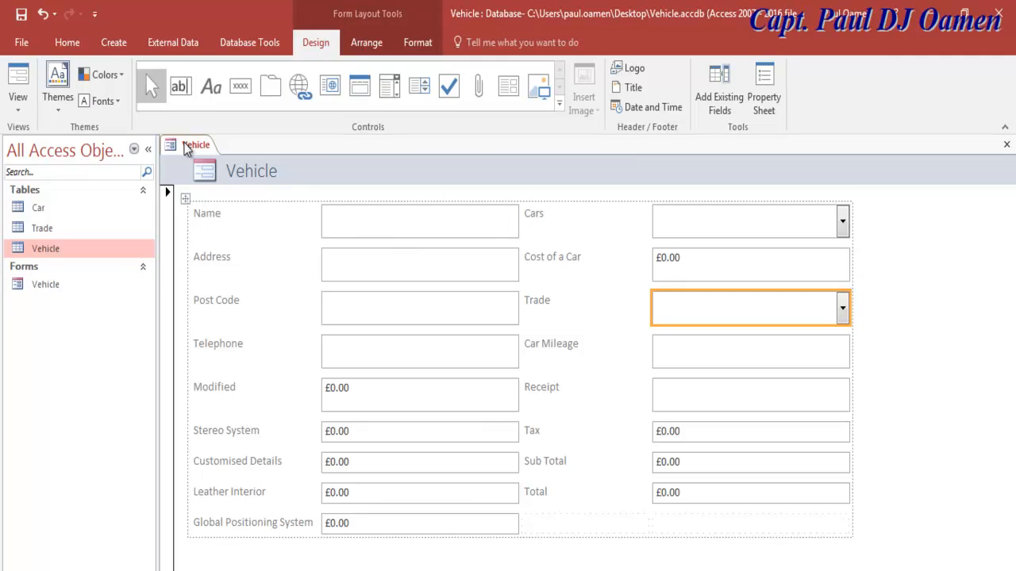
{"action": "left_click", "coordinate": [18, 78]}
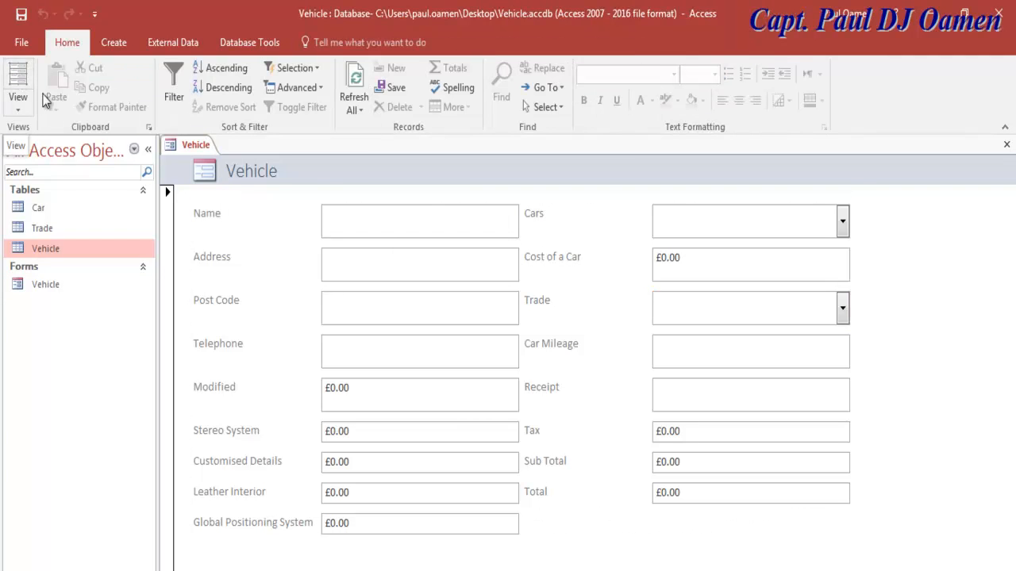
{"action": "left_click", "coordinate": [148, 149]}
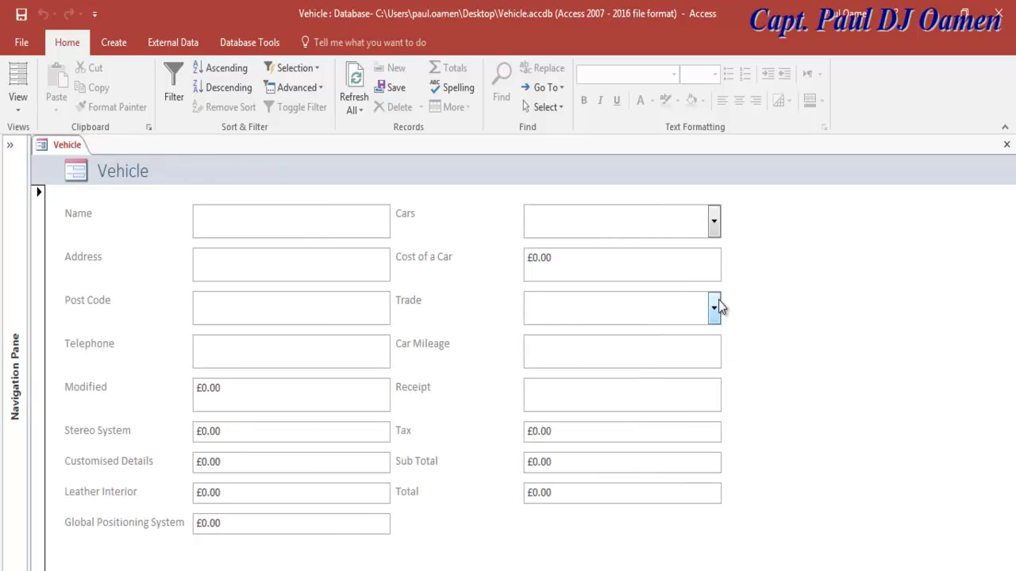
Step: Choose Aston Martin for Cars and 10001 - 20000 for Trade from the dropdowns
{"action": "left_click", "coordinate": [713, 221]}
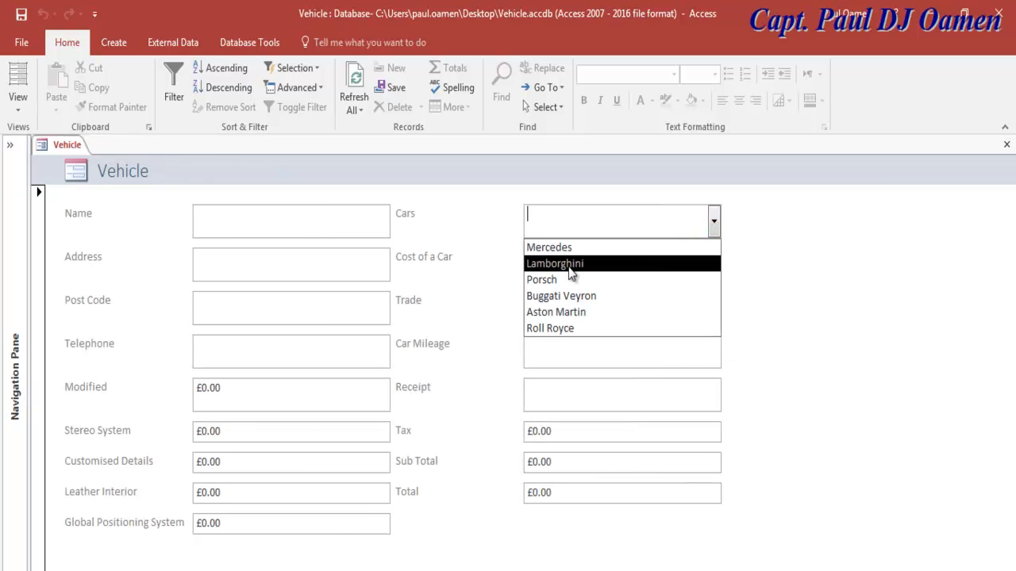
{"action": "left_click", "coordinate": [571, 265]}
{"action": "left_click", "coordinate": [714, 221]}
{"action": "left_click", "coordinate": [614, 316]}
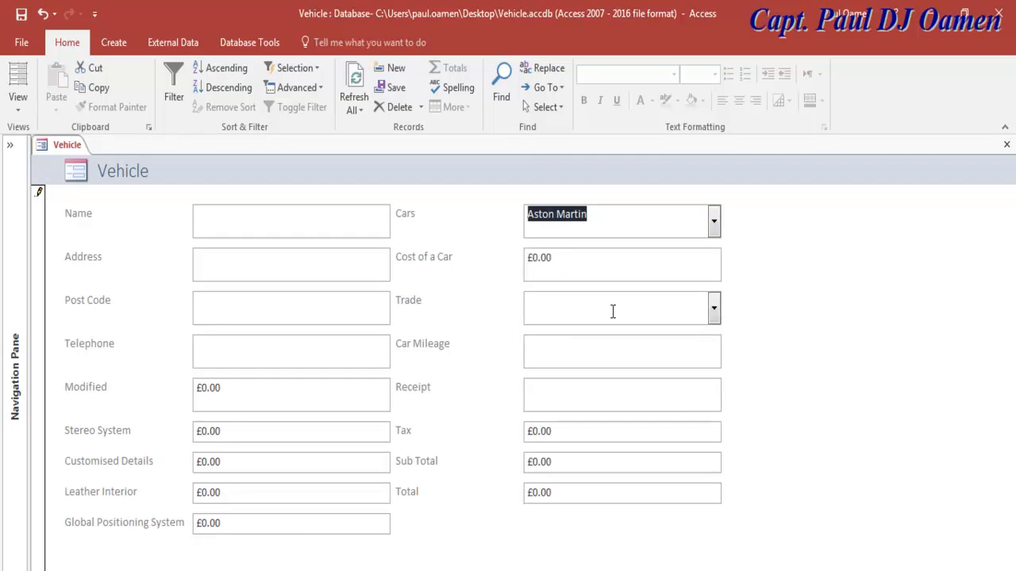
{"action": "left_click", "coordinate": [714, 308]}
{"action": "left_click", "coordinate": [615, 370]}
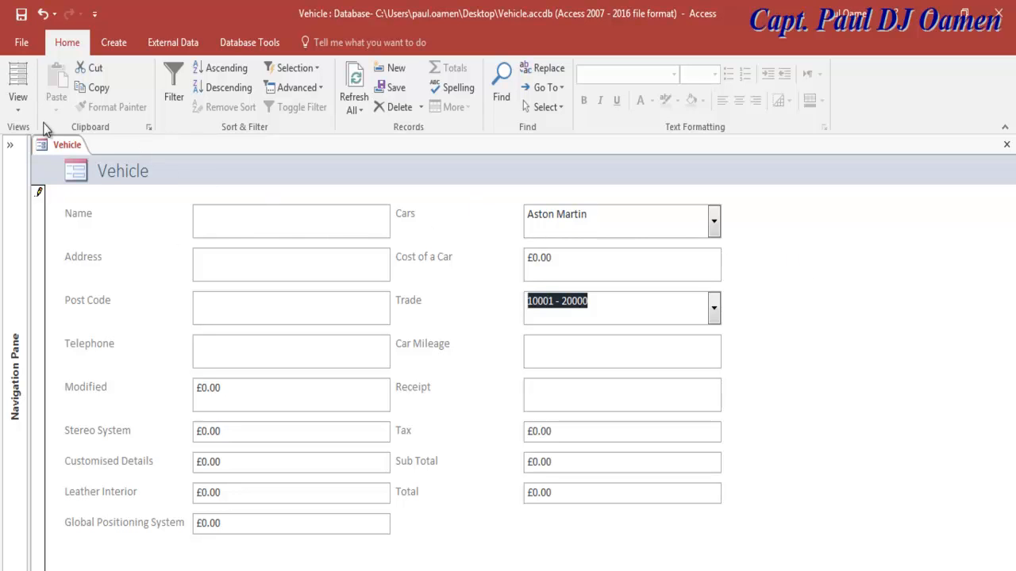
{"action": "left_click", "coordinate": [14, 105]}
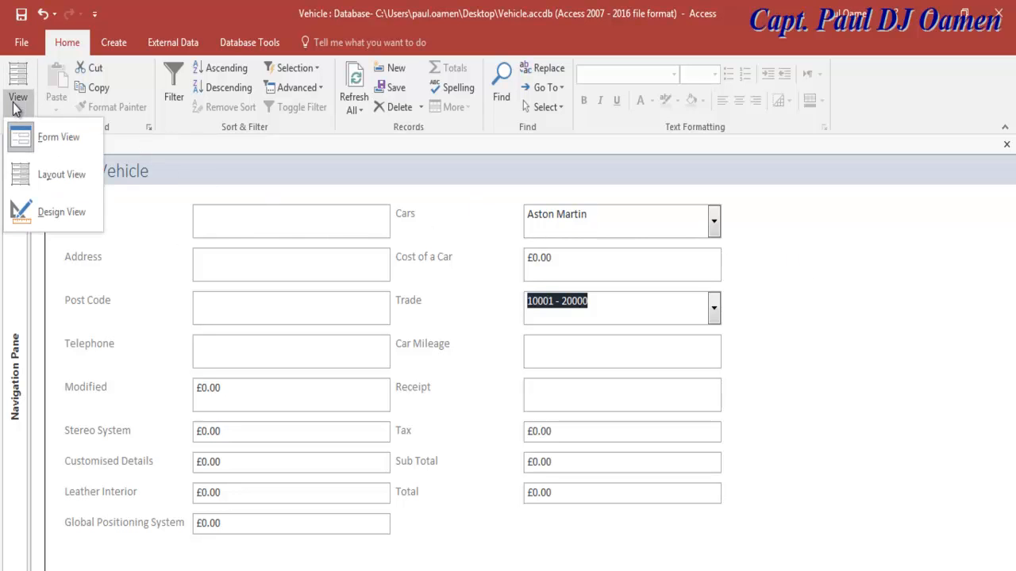
Step: In Design View, set the middle-column labels from Cars to Total to 14 pt
{"action": "left_click", "coordinate": [21, 211]}
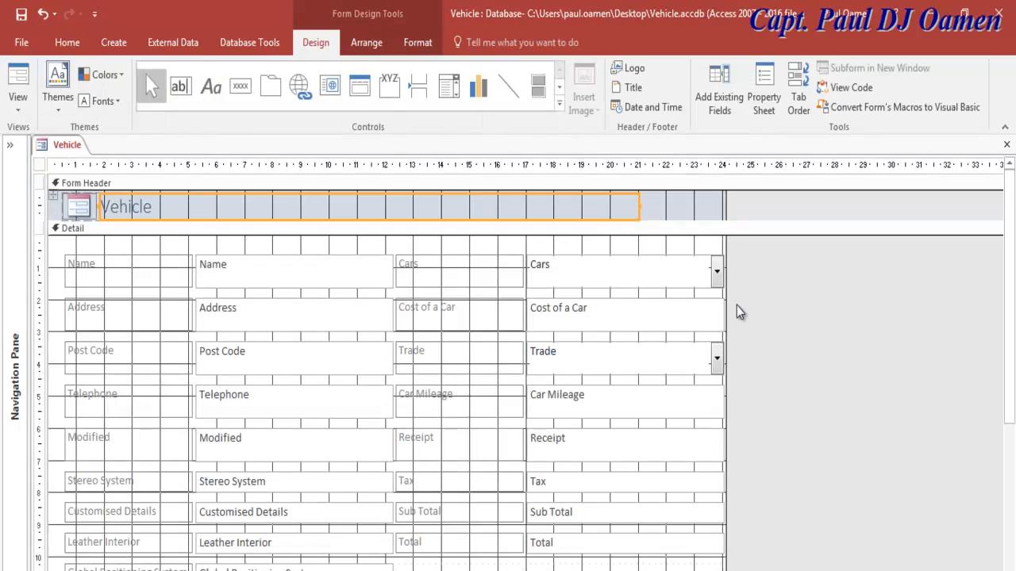
{"action": "left_click", "coordinate": [455, 227]}
{"action": "left_click", "coordinate": [451, 220]}
{"action": "left_click_drag", "start_coordinate": [451, 226], "coordinate": [452, 538]}
{"action": "left_click", "coordinate": [771, 105]}
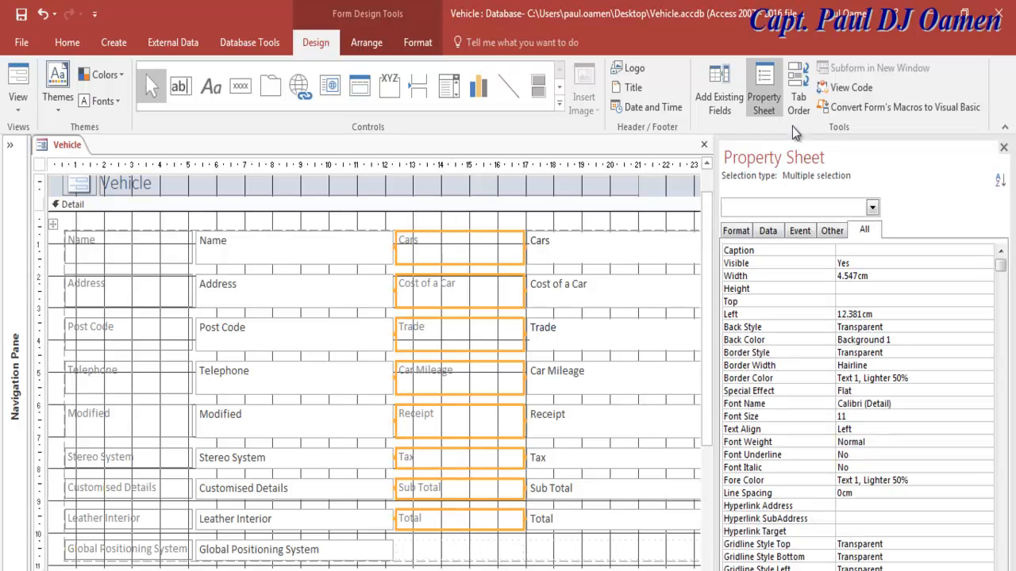
{"action": "left_click", "coordinate": [987, 416]}
{"action": "left_click", "coordinate": [986, 417]}
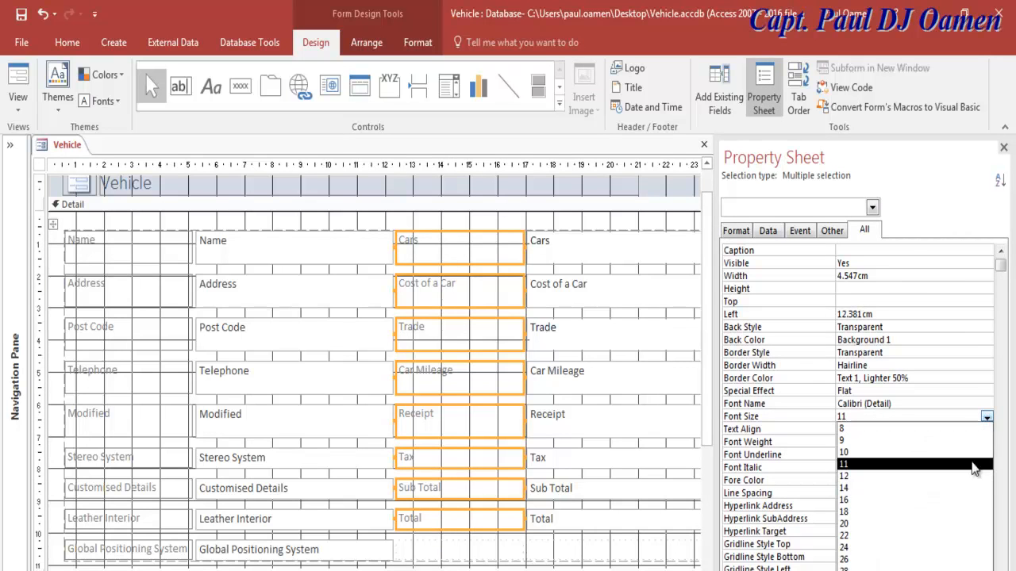
{"action": "left_click", "coordinate": [861, 488]}
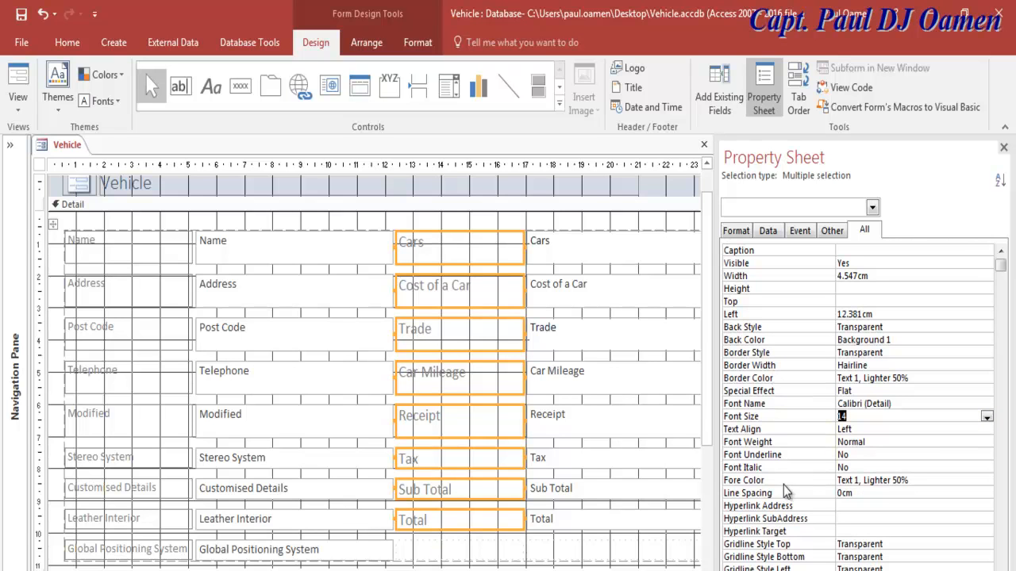
Step: Give those labels the Text 1, Lighter 5% text colour, then select the right-column field boxes
{"action": "left_click", "coordinate": [954, 484]}
{"action": "left_click", "coordinate": [974, 481]}
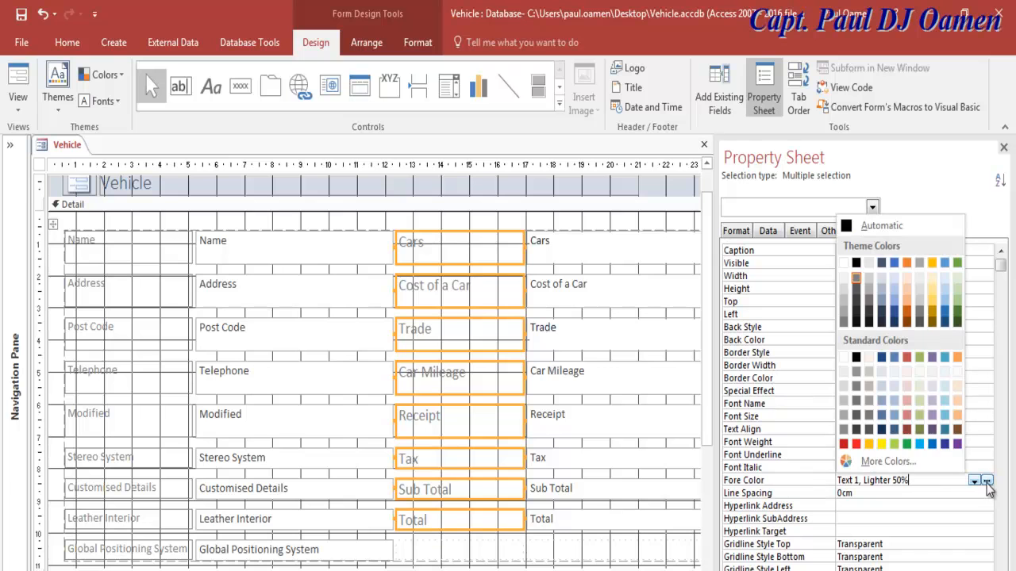
{"action": "left_click", "coordinate": [856, 321]}
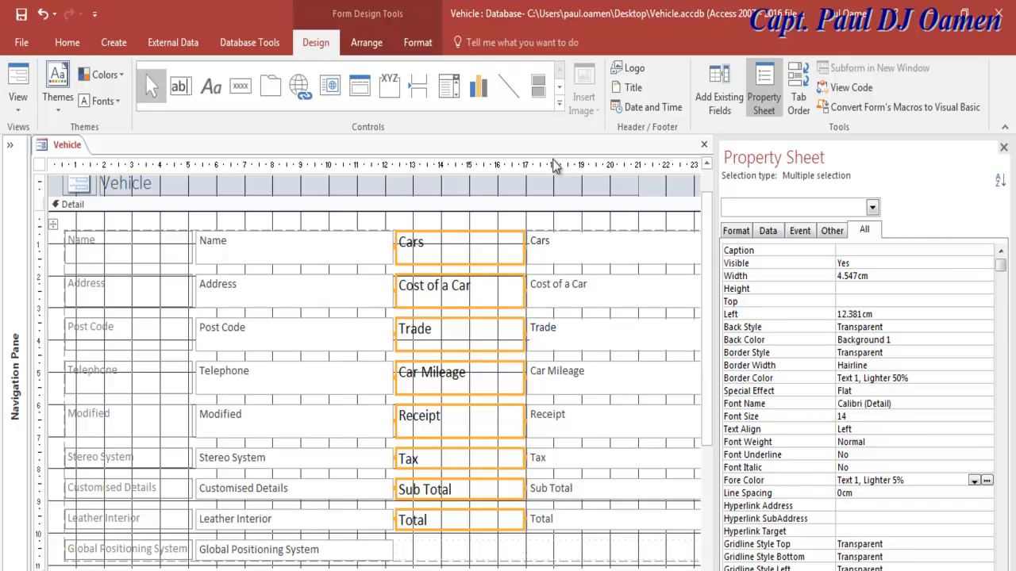
{"action": "left_click_drag", "start_coordinate": [591, 226], "coordinate": [582, 533]}
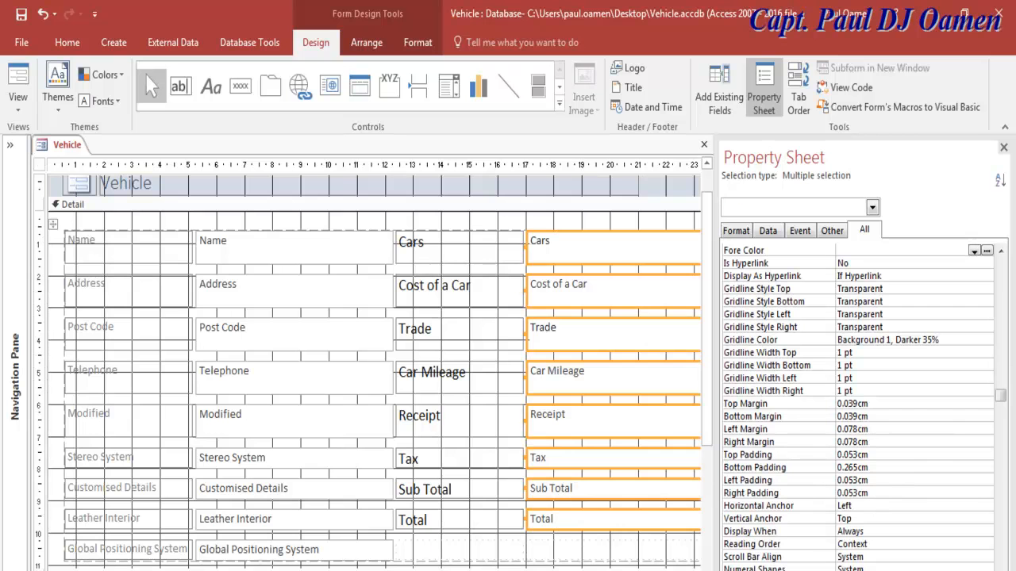
{"action": "scroll", "coordinate": [373, 389], "scroll_direction": "right", "scroll_amount": 3}
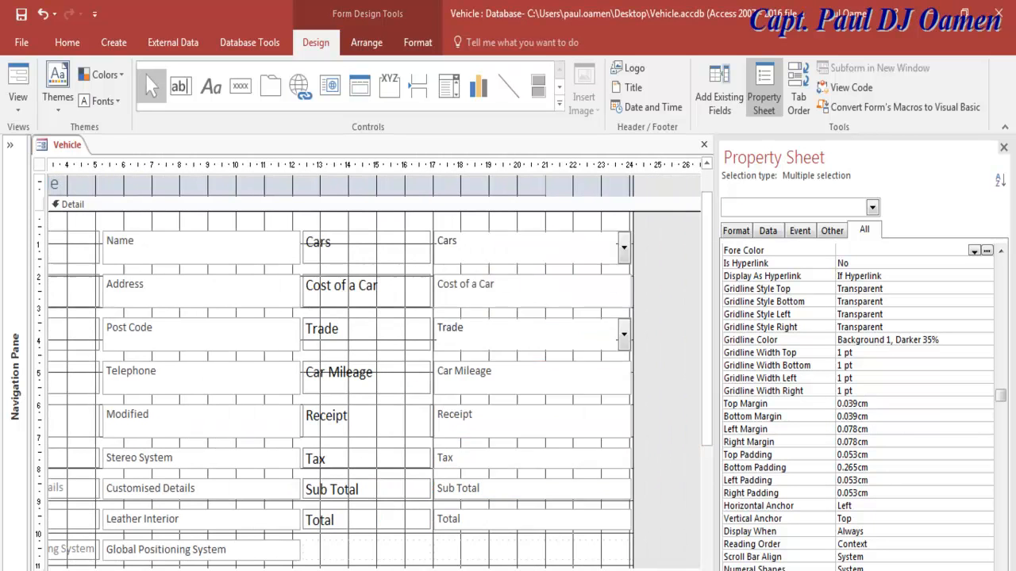
Step: Select only the Cars combo box and show its Format properties
{"action": "left_click", "coordinate": [531, 344], "text": "shift"}
{"action": "left_click", "coordinate": [549, 253], "text": "shift"}
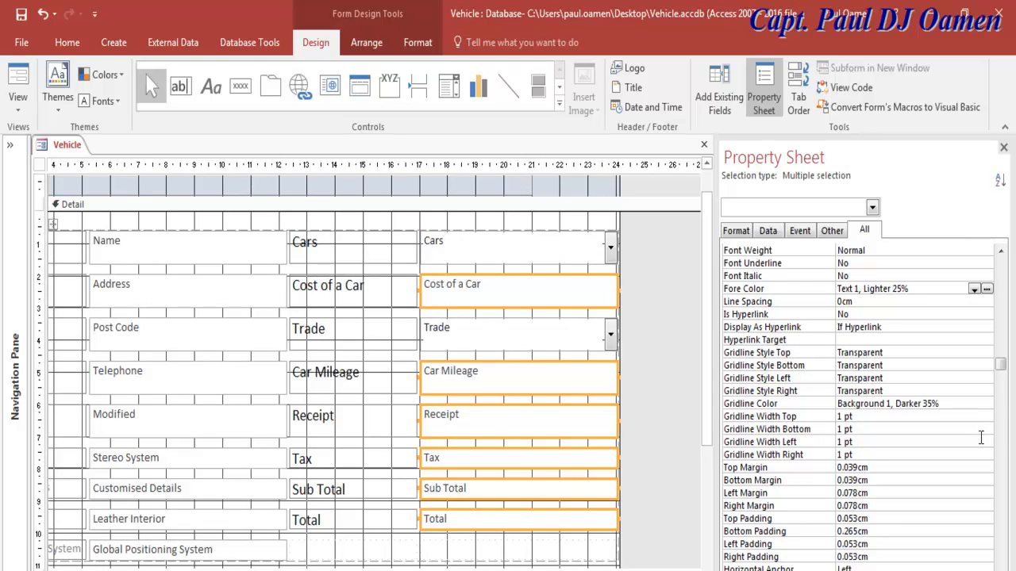
{"action": "left_click_drag", "start_coordinate": [1001, 371], "coordinate": [992, 310]}
{"action": "left_click", "coordinate": [486, 228]}
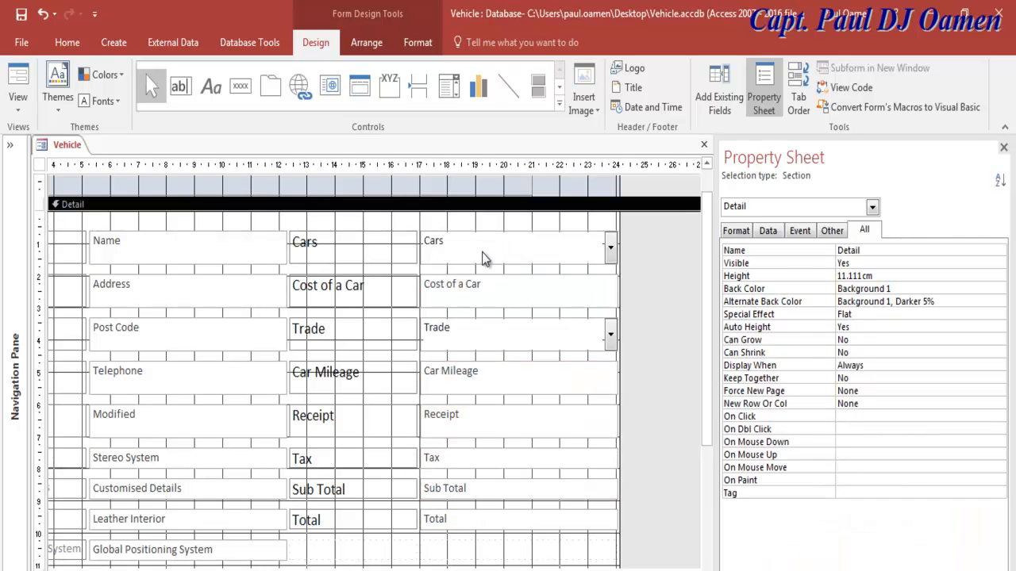
{"action": "left_click", "coordinate": [483, 246]}
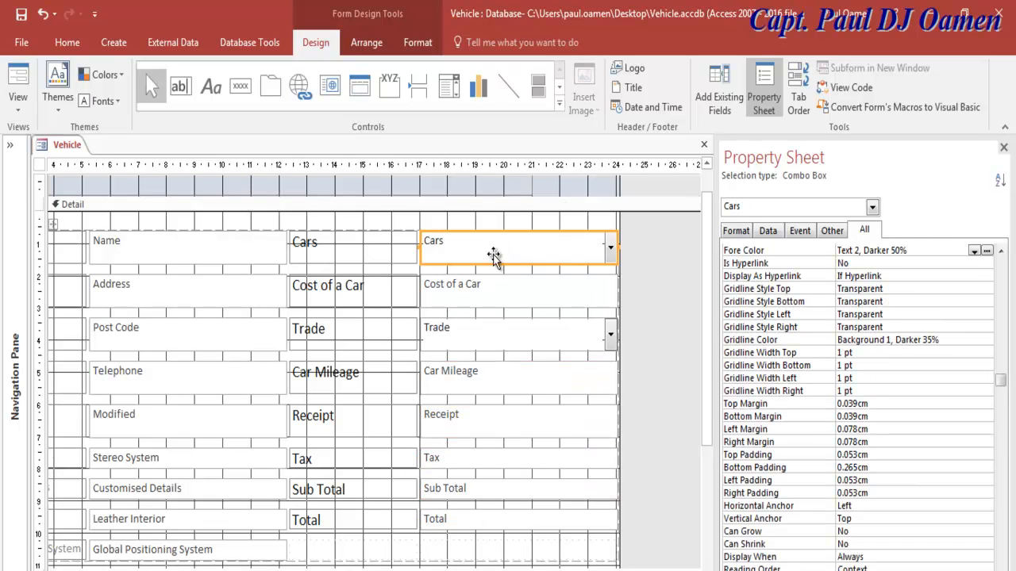
{"action": "left_click", "coordinate": [739, 232]}
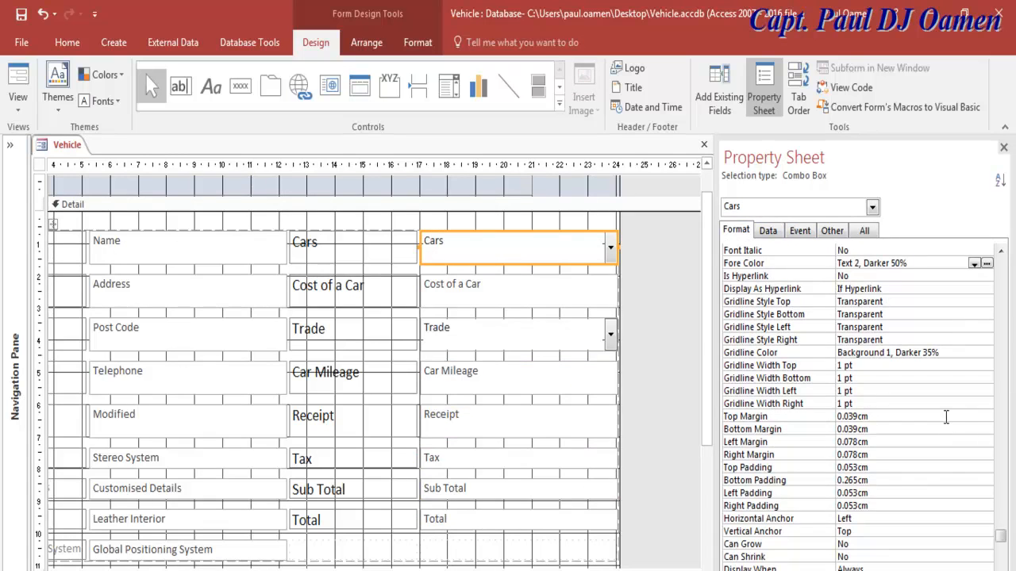
{"action": "left_click_drag", "start_coordinate": [1001, 537], "coordinate": [1002, 285]}
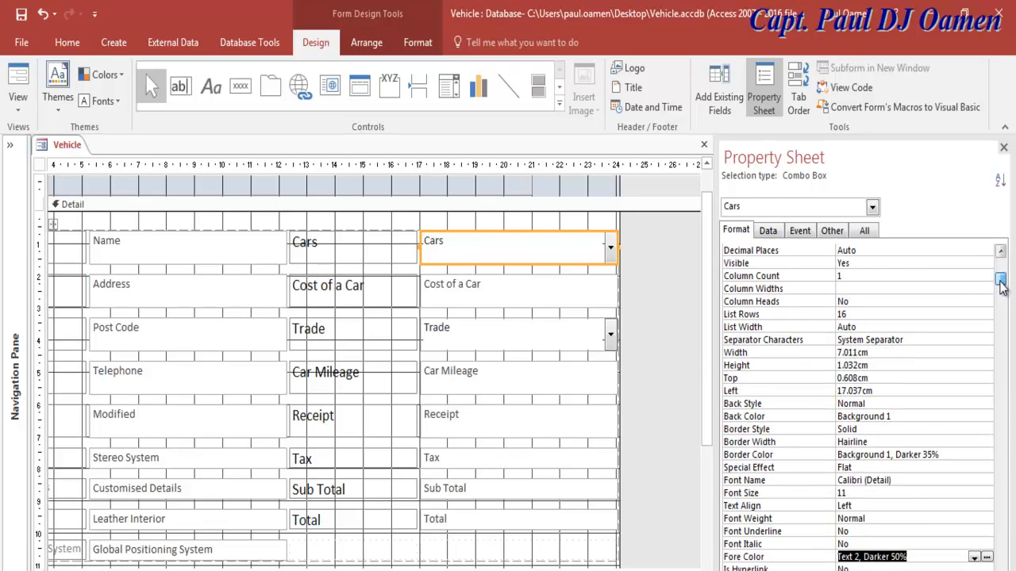
Step: Give the Cars combo box a dark text colour and 14 pt font size
{"action": "left_click", "coordinate": [986, 558]}
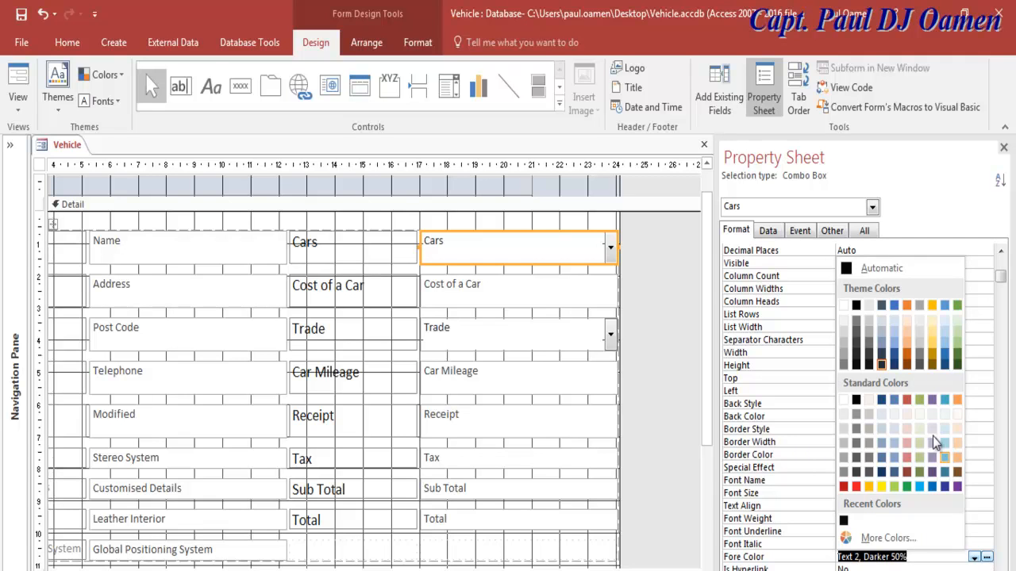
{"action": "left_click", "coordinate": [880, 365]}
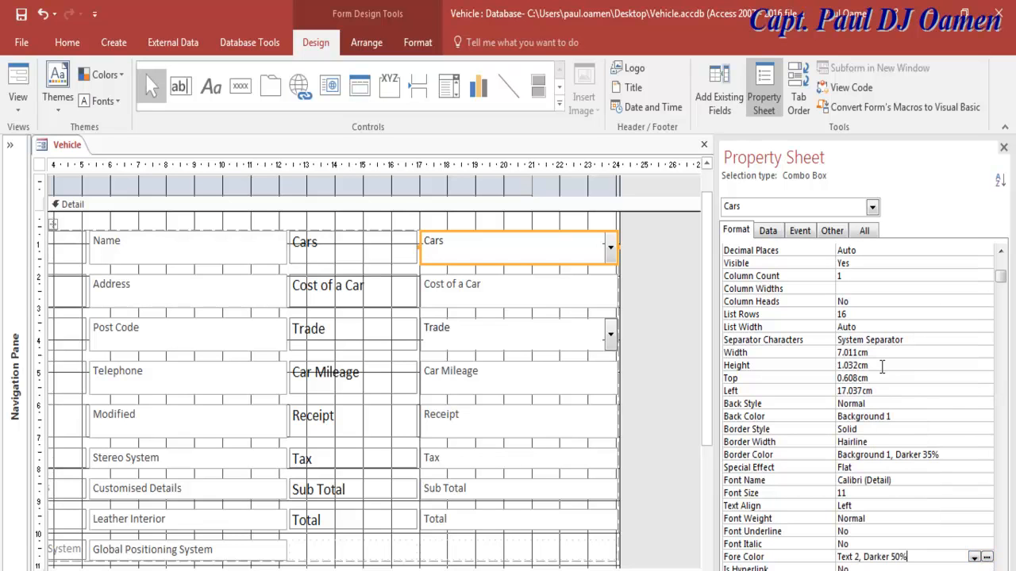
{"action": "left_click", "coordinate": [976, 493]}
{"action": "left_click", "coordinate": [987, 494]}
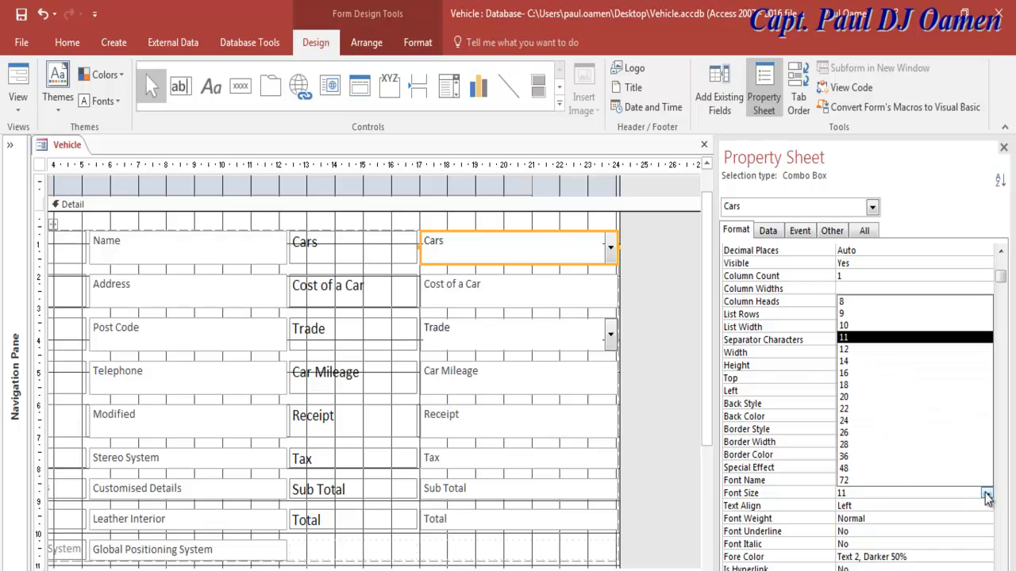
{"action": "left_click", "coordinate": [873, 361]}
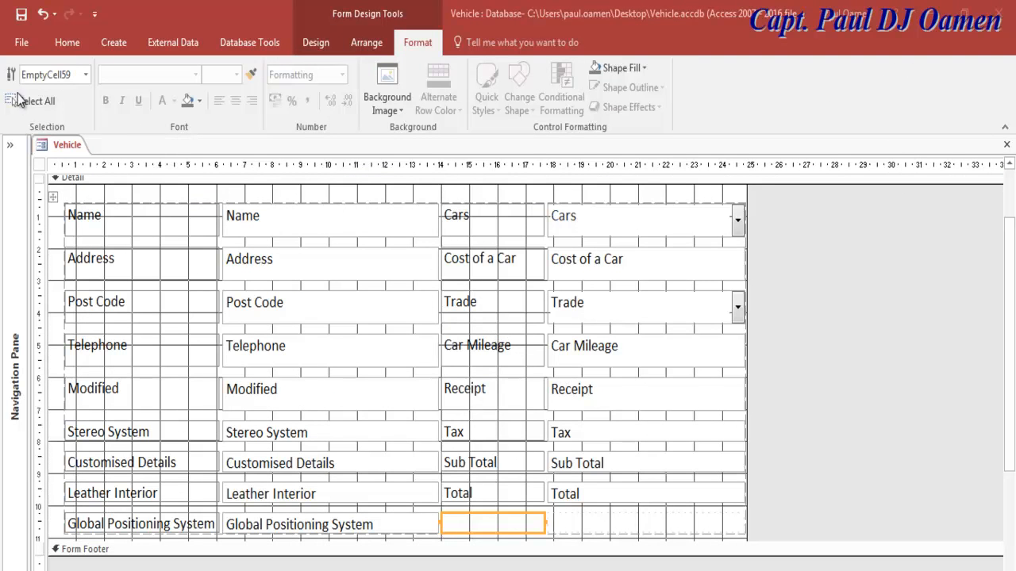
Step: Save the Vehicle form and preview it in Form View from the Navigation Pane
{"action": "left_click", "coordinate": [22, 18]}
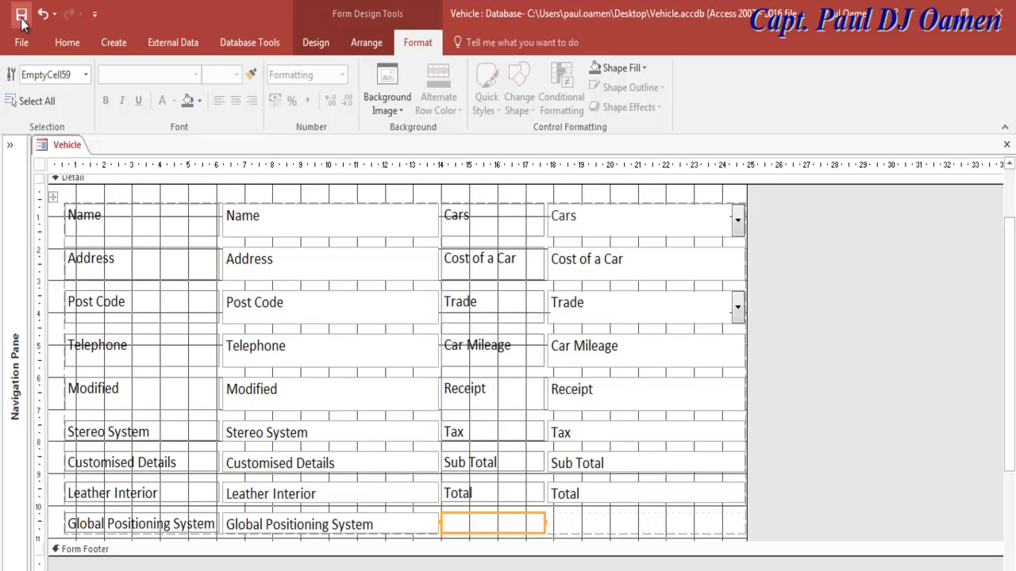
{"action": "left_click", "coordinate": [11, 150]}
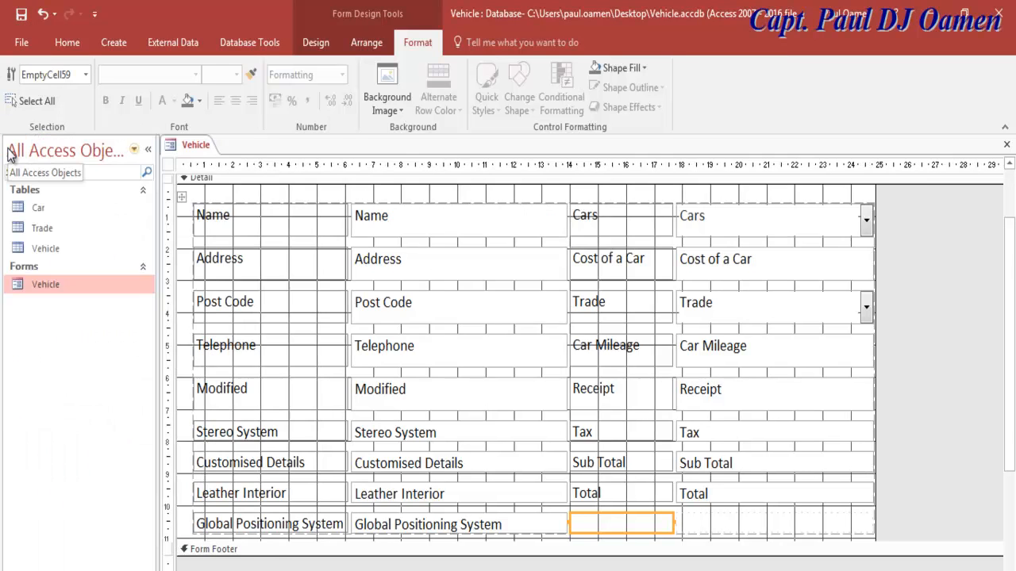
{"action": "double_click", "coordinate": [47, 284]}
{"action": "left_click", "coordinate": [750, 230]}
{"action": "left_click", "coordinate": [771, 391]}
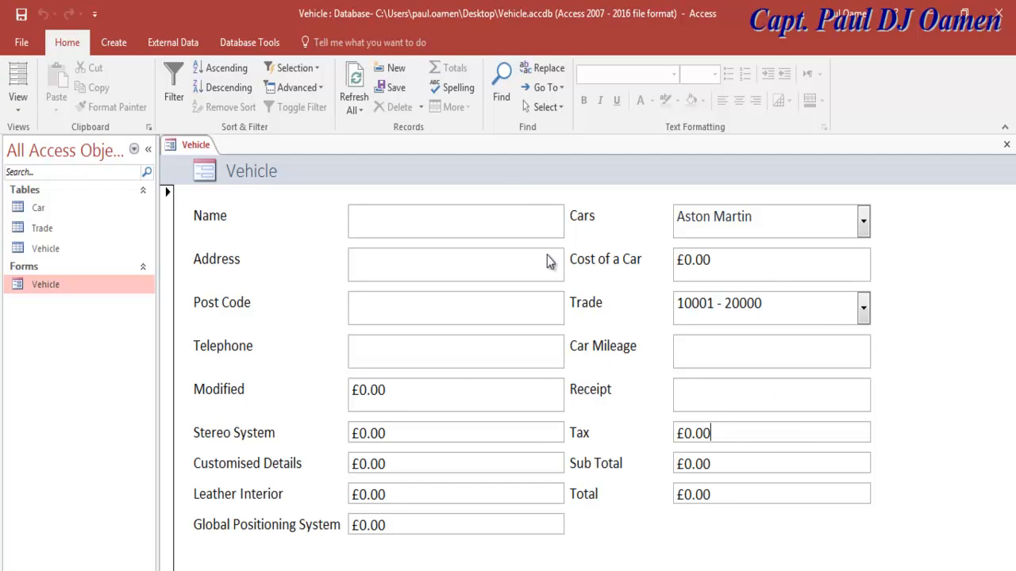
Step: Return to Design View and show the Name text box's properties in the Property Sheet
{"action": "left_click", "coordinate": [17, 103]}
{"action": "left_click", "coordinate": [23, 206]}
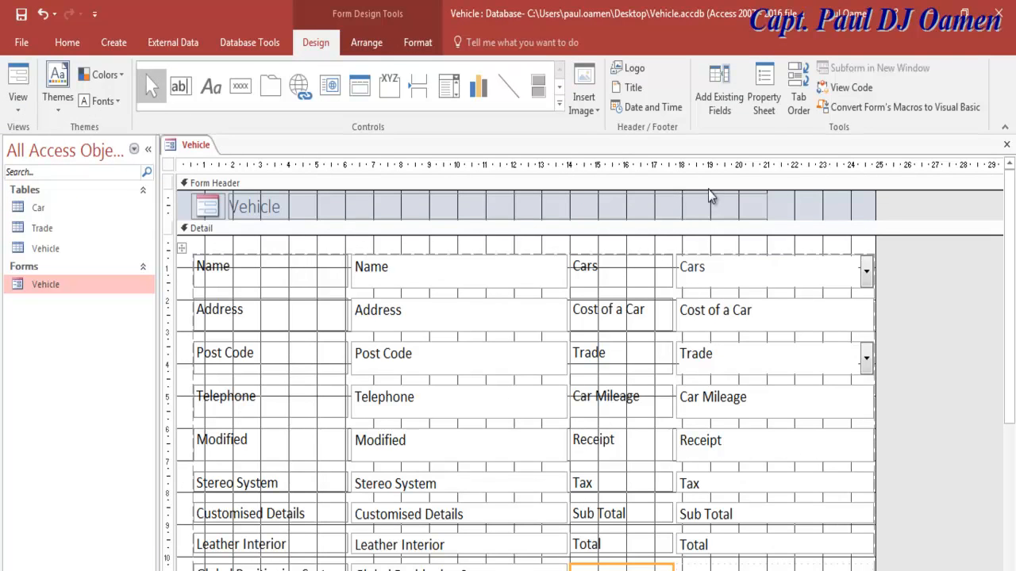
{"action": "left_click", "coordinate": [772, 109]}
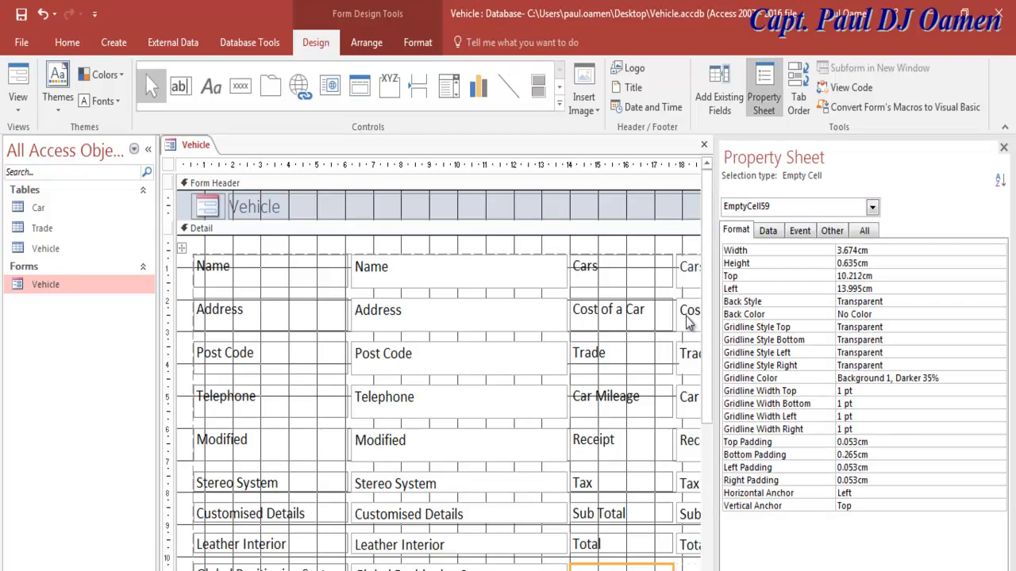
{"action": "left_click", "coordinate": [475, 282]}
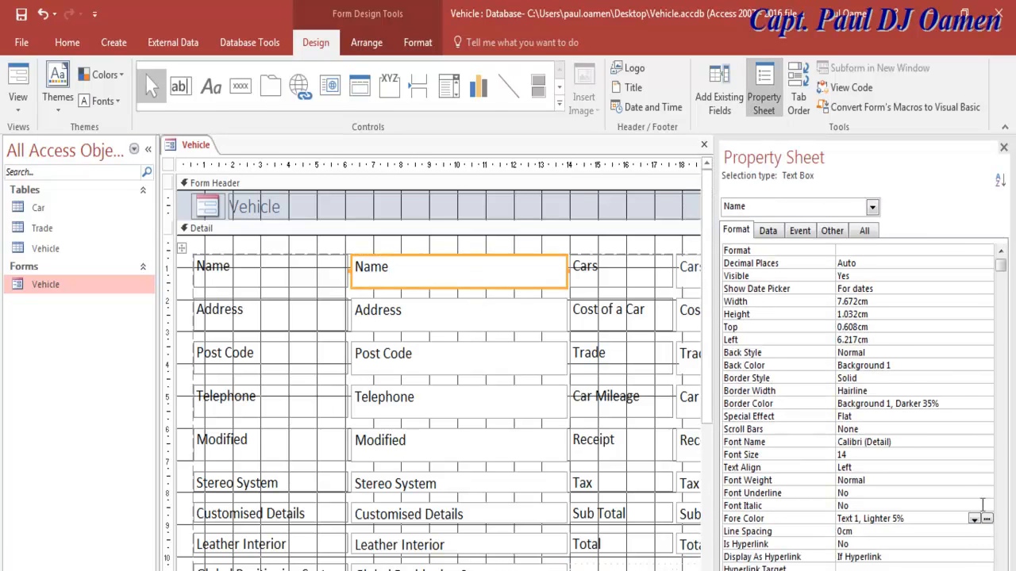
{"action": "left_click", "coordinate": [1000, 568]}
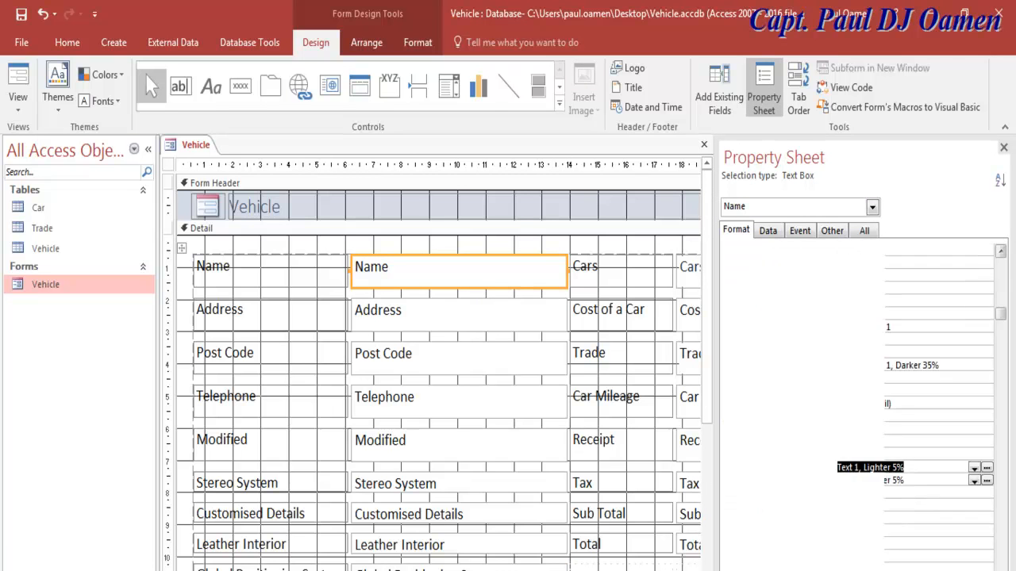
{"action": "left_click", "coordinate": [1001, 568]}
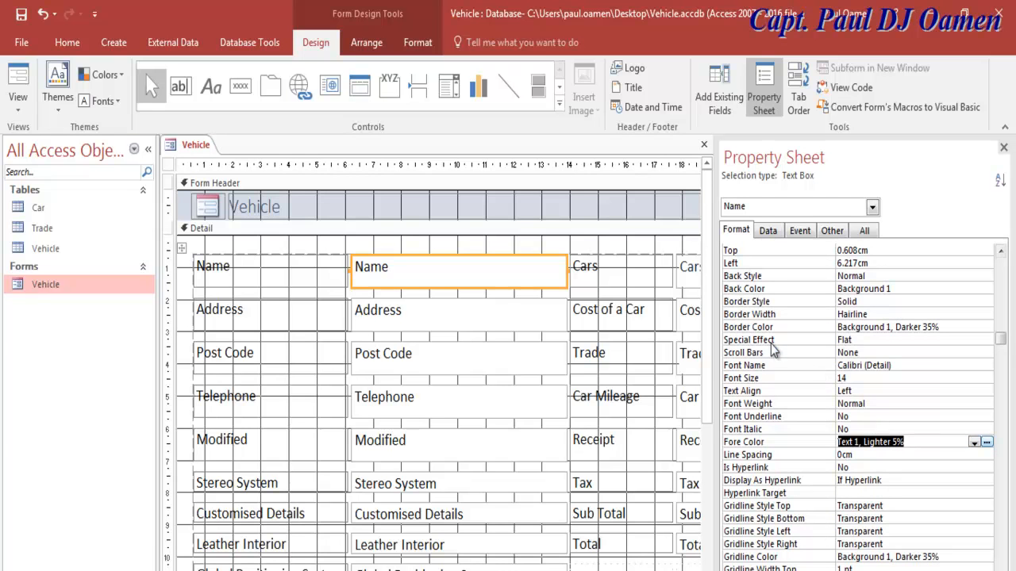
Step: Give the Name text box a 3 pt border, preview in Form View, then return to Design View
{"action": "left_click", "coordinate": [977, 315]}
{"action": "left_click", "coordinate": [987, 316]}
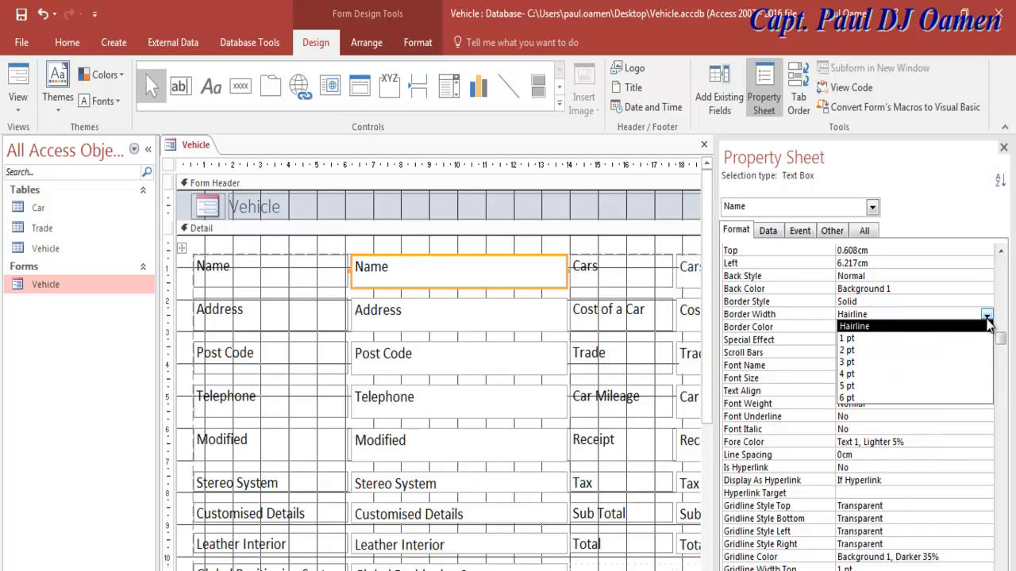
{"action": "left_click", "coordinate": [868, 362]}
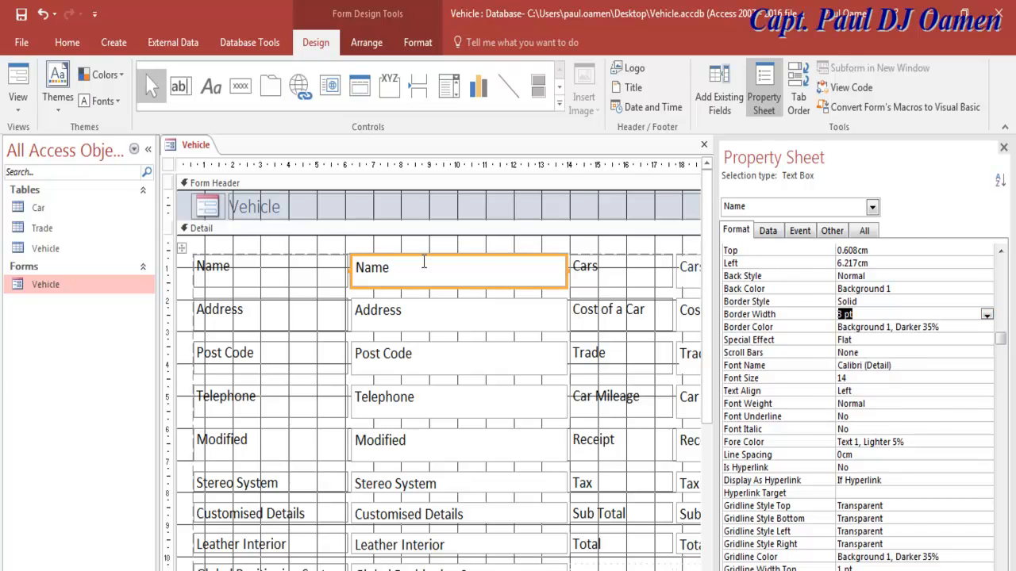
{"action": "key", "text": "ctrl+a"}
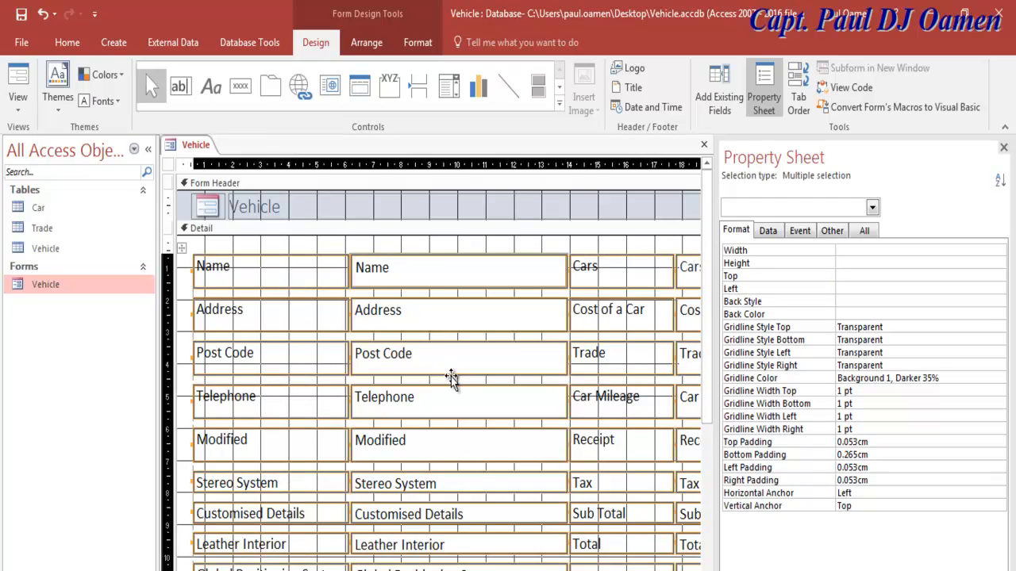
{"action": "key", "text": "F5"}
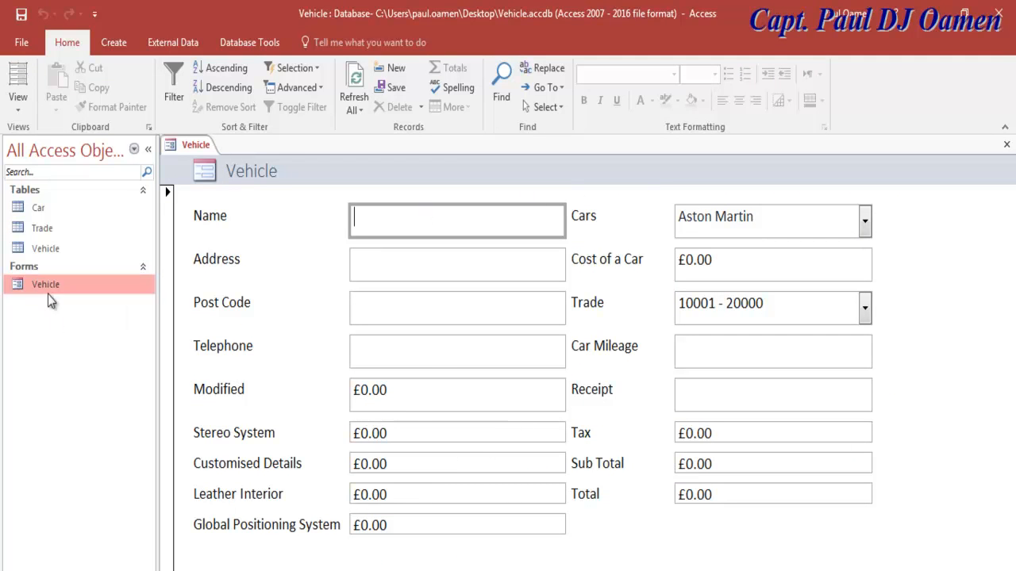
{"action": "left_click", "coordinate": [19, 111]}
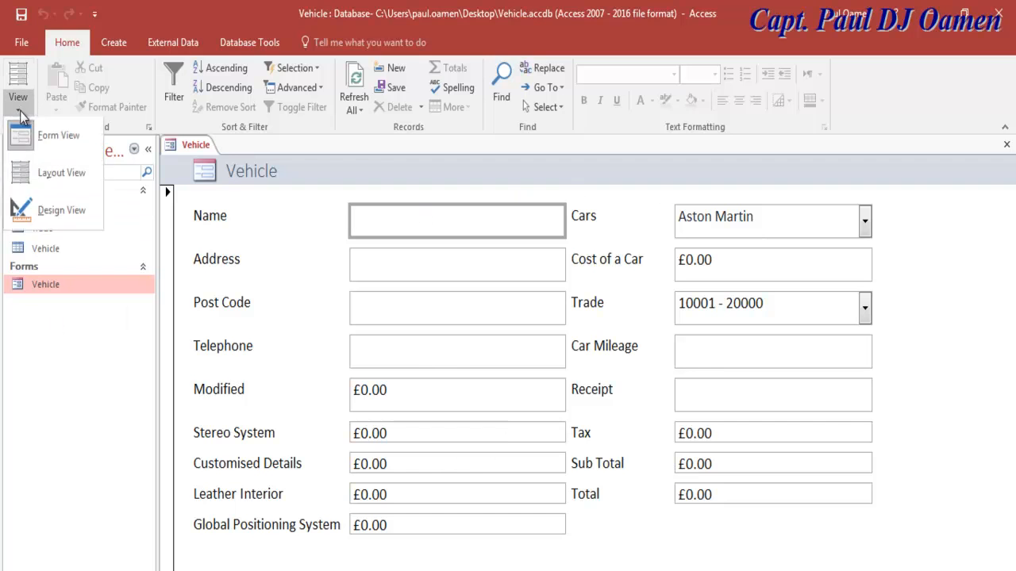
{"action": "left_click", "coordinate": [50, 209]}
Step: Select the Address through Total text boxes and show their shared properties
{"action": "left_click", "coordinate": [488, 315]}
{"action": "left_click_drag", "start_coordinate": [477, 367], "coordinate": [480, 488]}
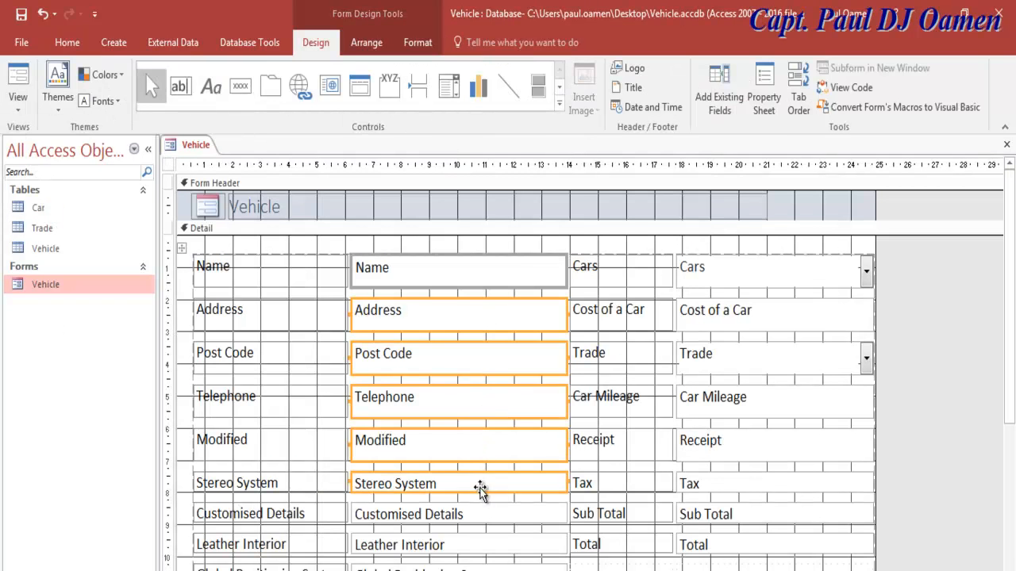
{"action": "left_click", "coordinate": [481, 515], "text": "shift"}
{"action": "left_click", "coordinate": [485, 547], "text": "shift"}
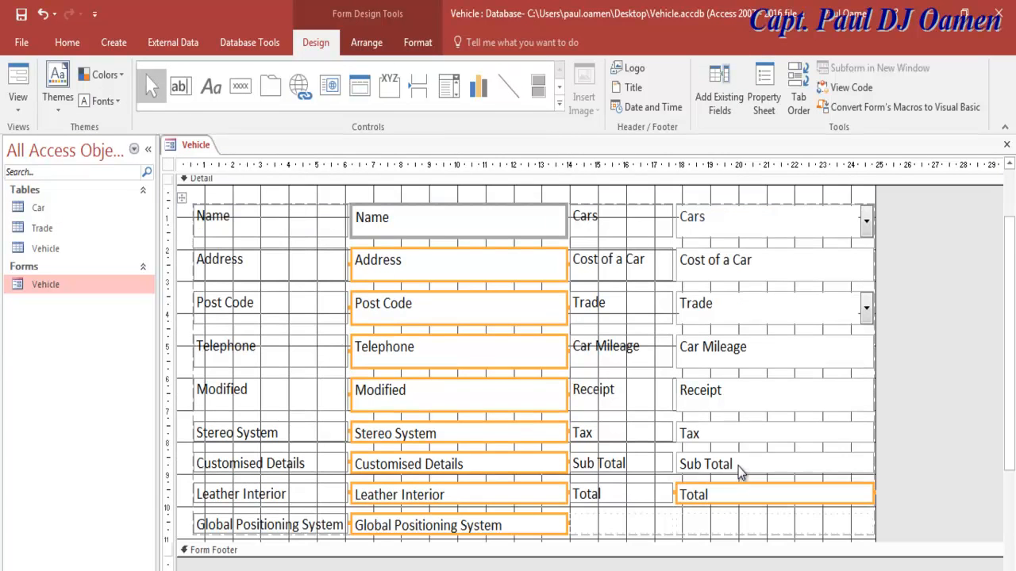
{"action": "left_click", "coordinate": [739, 471], "text": "shift"}
{"action": "left_click", "coordinate": [737, 441], "text": "shift"}
{"action": "left_click", "coordinate": [740, 400], "text": "shift"}
{"action": "left_click", "coordinate": [755, 351], "text": "shift"}
{"action": "left_click", "coordinate": [712, 274], "text": "shift"}
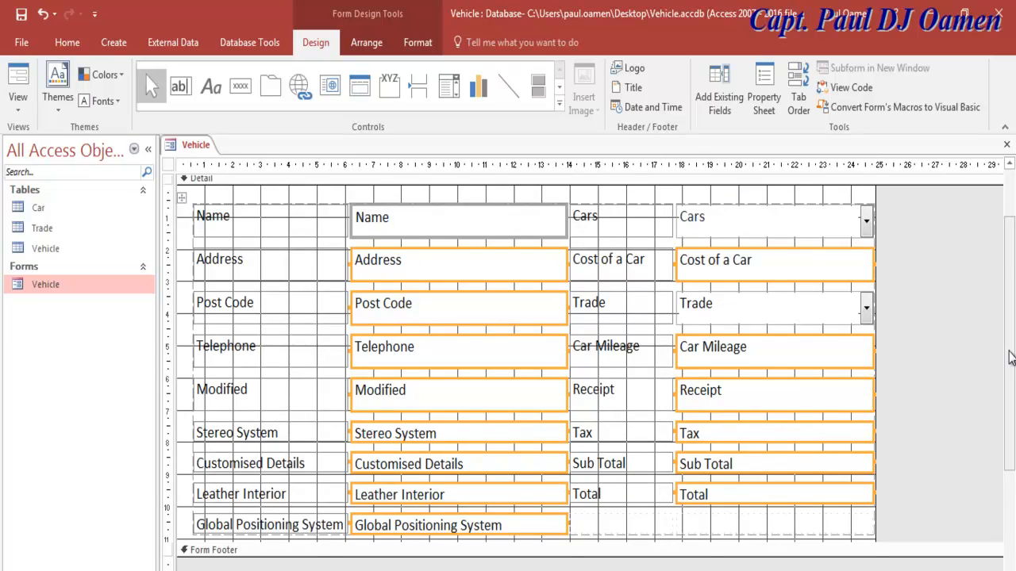
{"action": "scroll", "coordinate": [1011, 357], "scroll_direction": "up", "scroll_amount": 2}
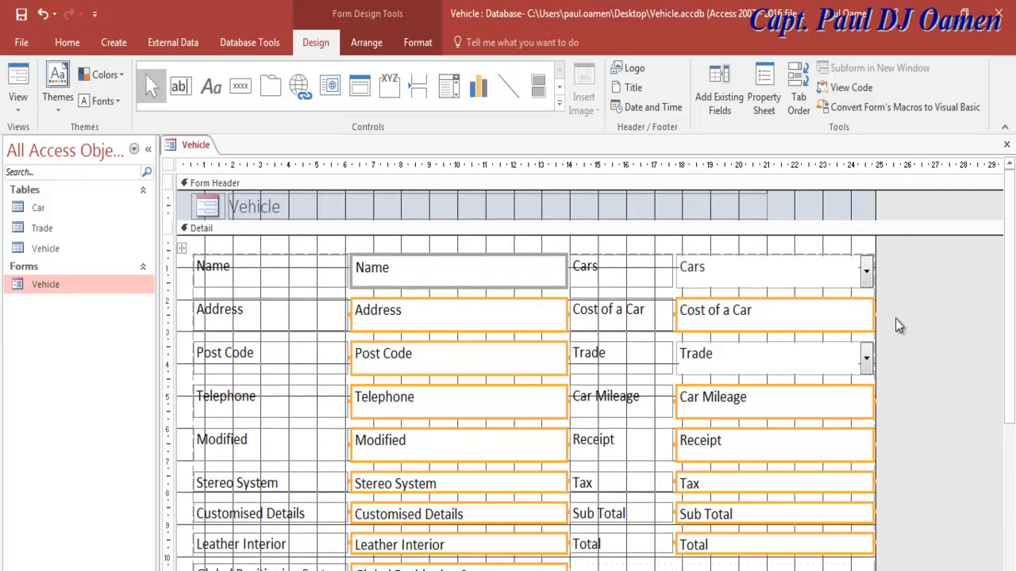
{"action": "left_click", "coordinate": [775, 106]}
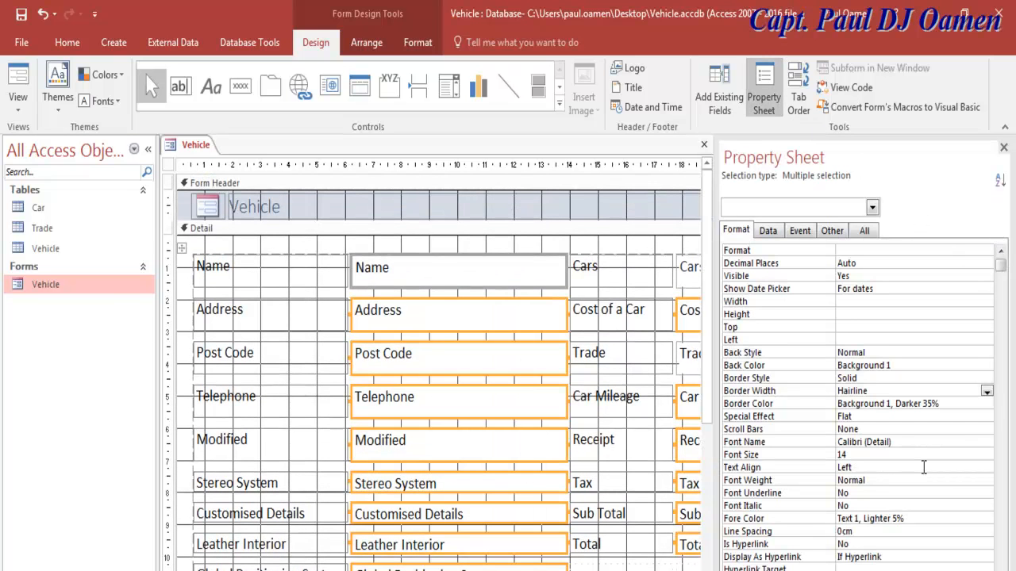
Step: Set the selected text boxes' Border Width to 3 pt and close the property sheet
{"action": "left_click", "coordinate": [987, 391]}
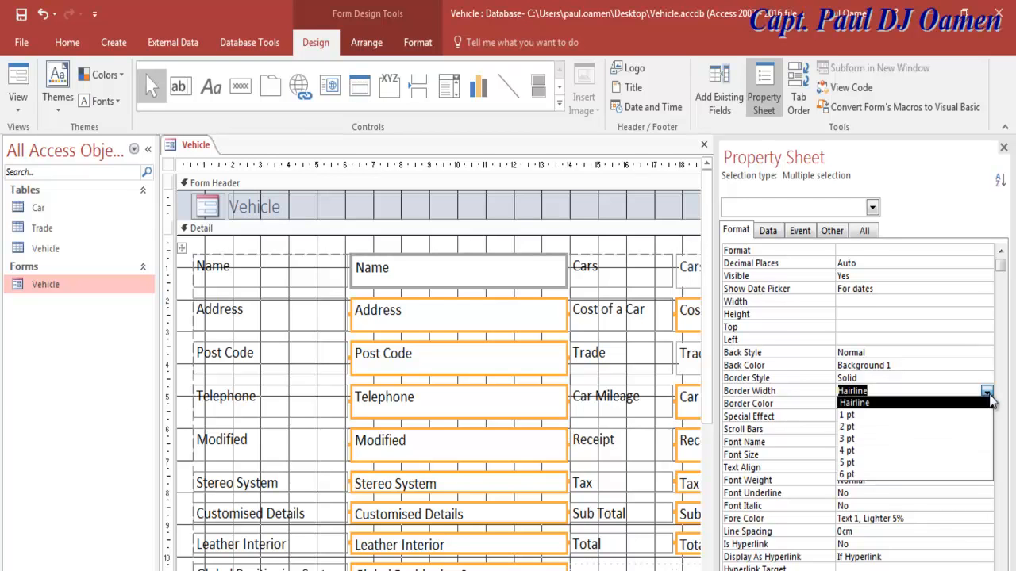
{"action": "left_click", "coordinate": [862, 441]}
{"action": "left_click", "coordinate": [551, 250]}
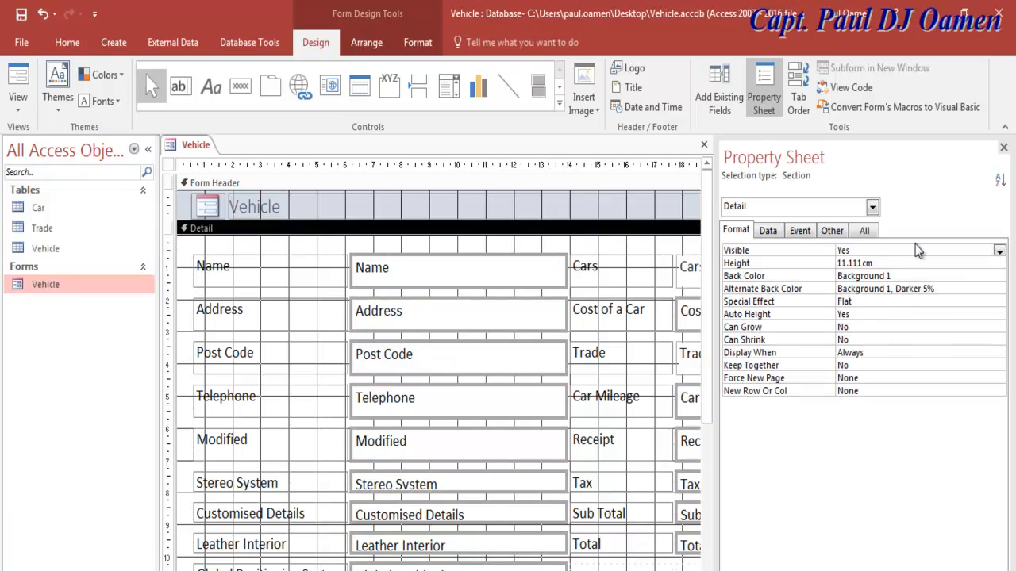
{"action": "left_click", "coordinate": [1004, 149]}
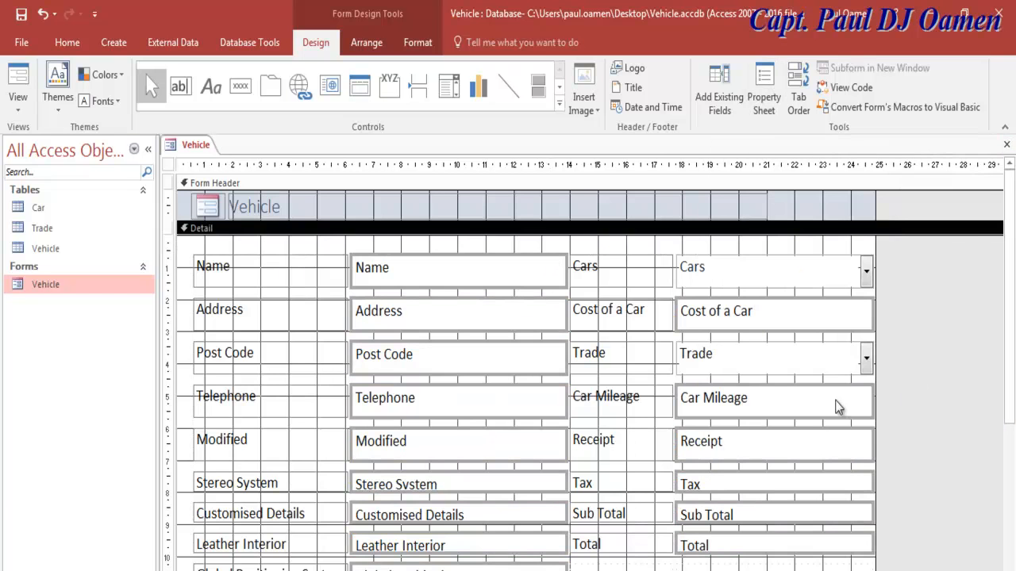
Step: Give the Cars and Trade combo boxes 3 pt borders and view the form in Form view
{"action": "left_click", "coordinate": [792, 367]}
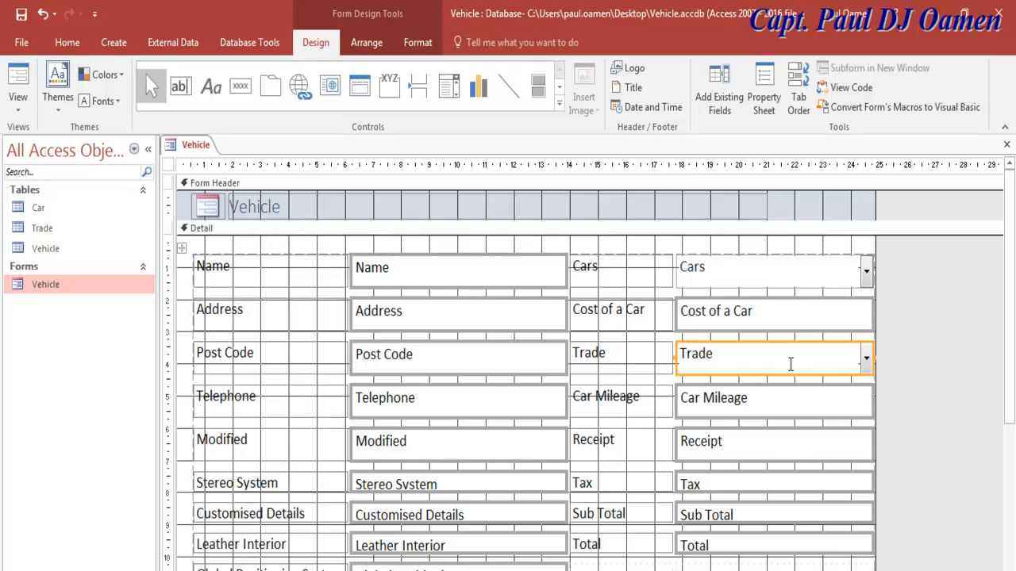
{"action": "left_click", "coordinate": [768, 280], "text": "shift"}
{"action": "left_click", "coordinate": [757, 111]}
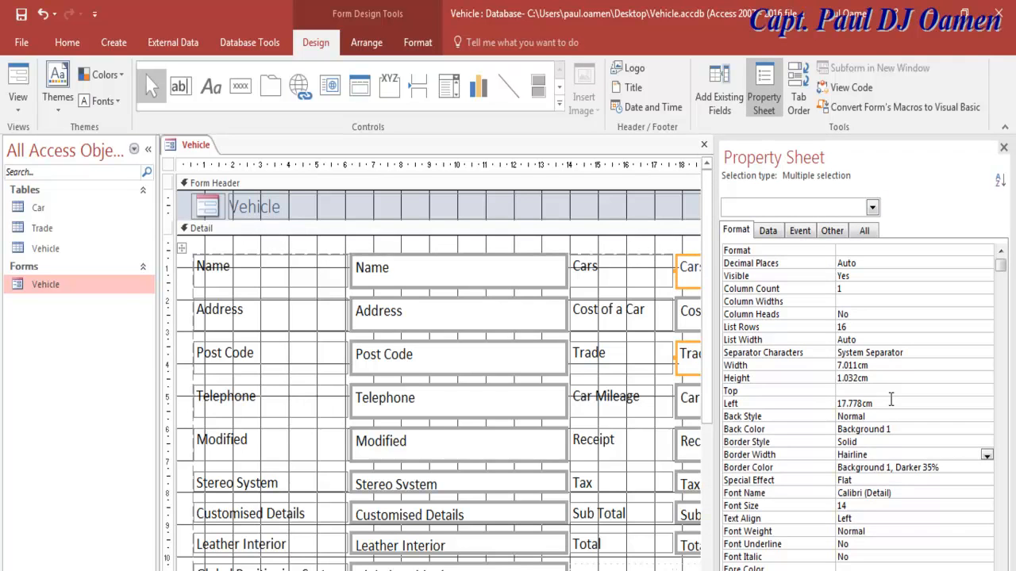
{"action": "left_click", "coordinate": [986, 455]}
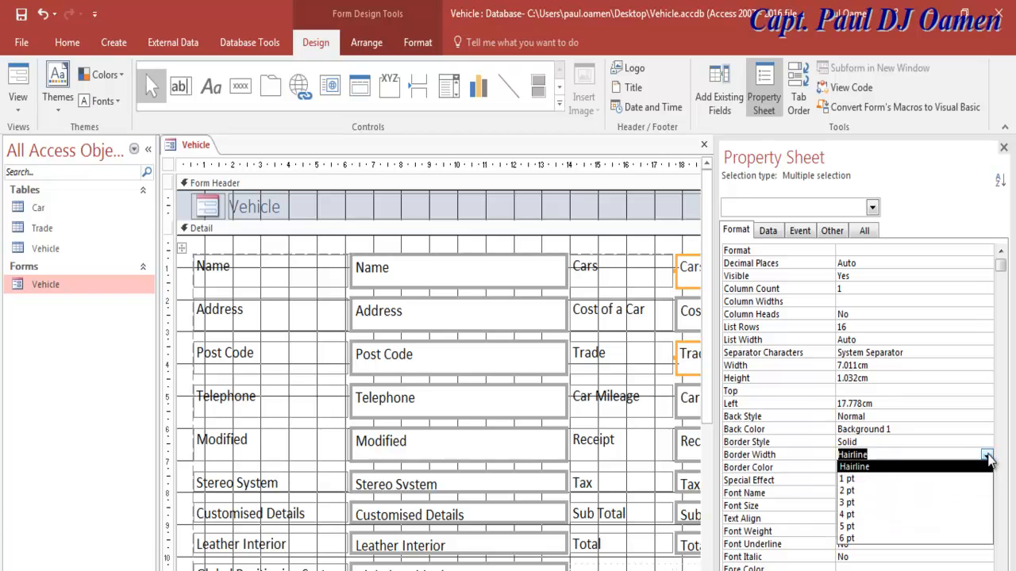
{"action": "left_click", "coordinate": [877, 503]}
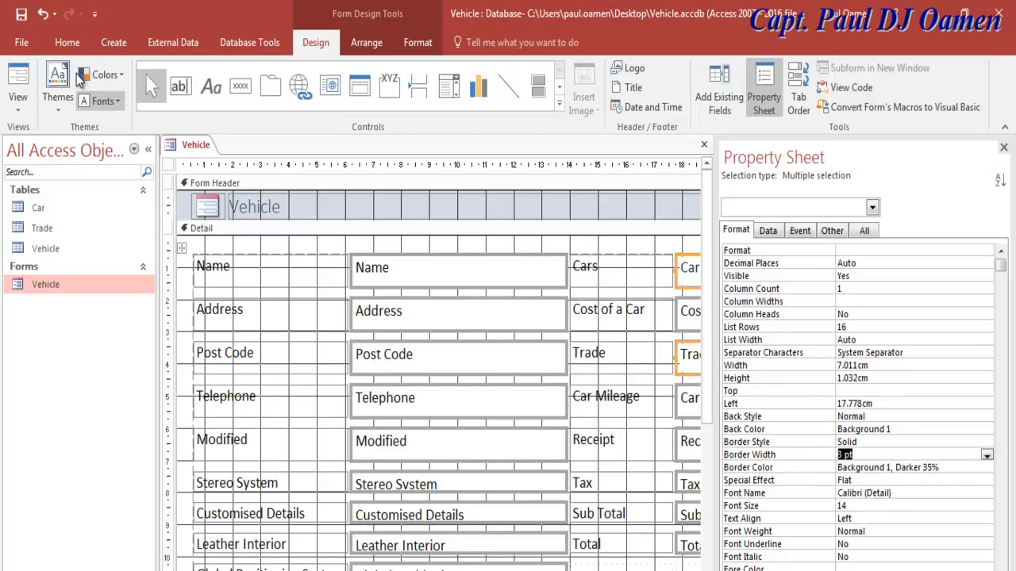
{"action": "left_click", "coordinate": [22, 86]}
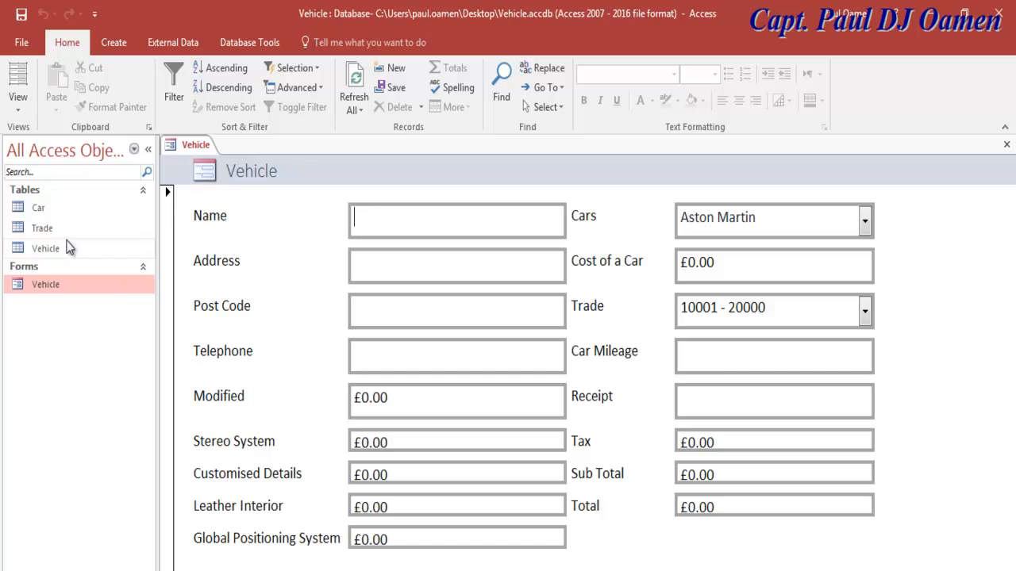
Step: Collapse the navigation pane and return to Design view with the property sheet closed
{"action": "left_click", "coordinate": [147, 149]}
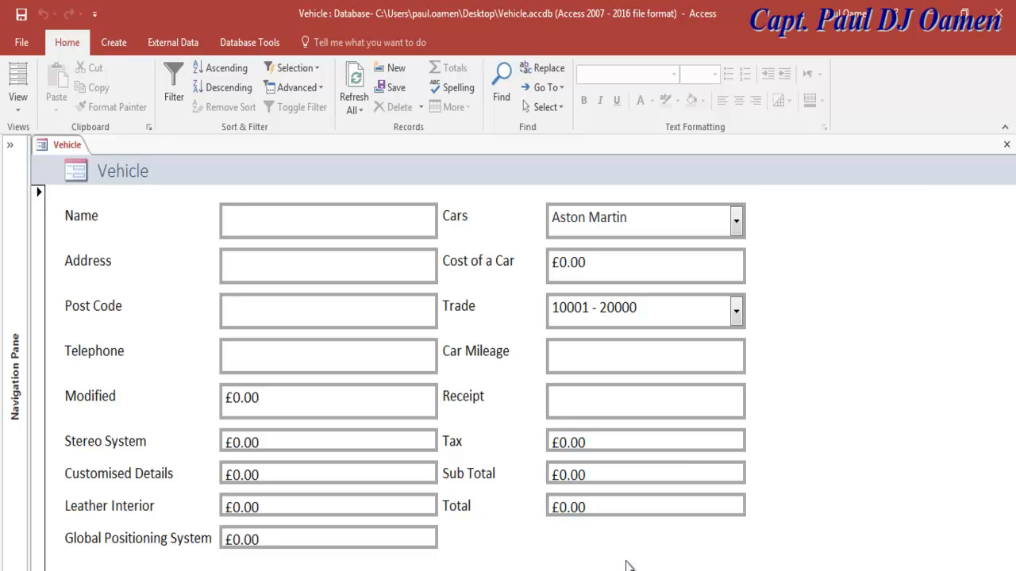
{"action": "left_click", "coordinate": [17, 108]}
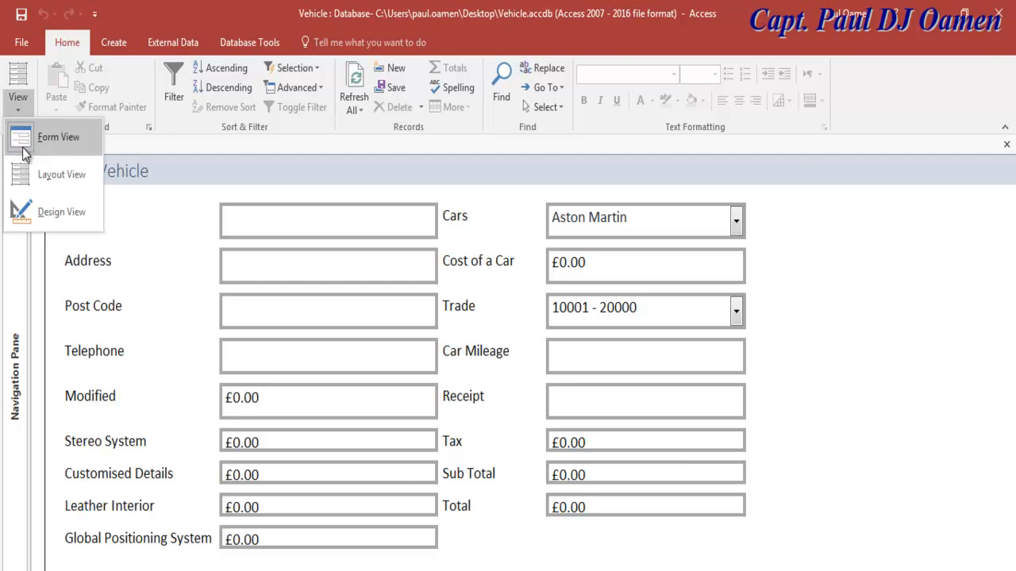
{"action": "left_click", "coordinate": [50, 219]}
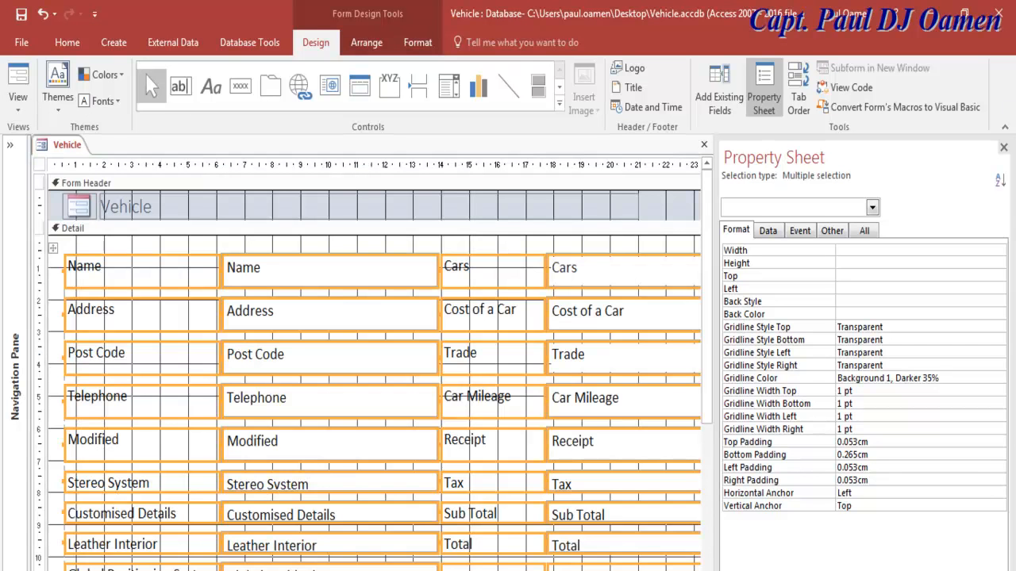
{"action": "left_click", "coordinate": [1003, 148]}
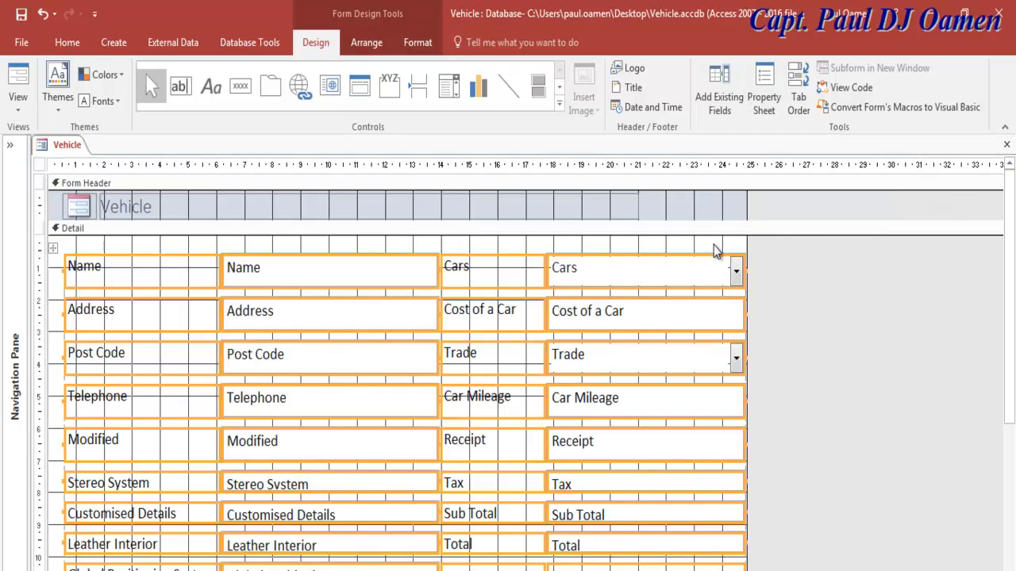
Step: Widen the form's design area by dragging its right edge further right
{"action": "left_click", "coordinate": [616, 228]}
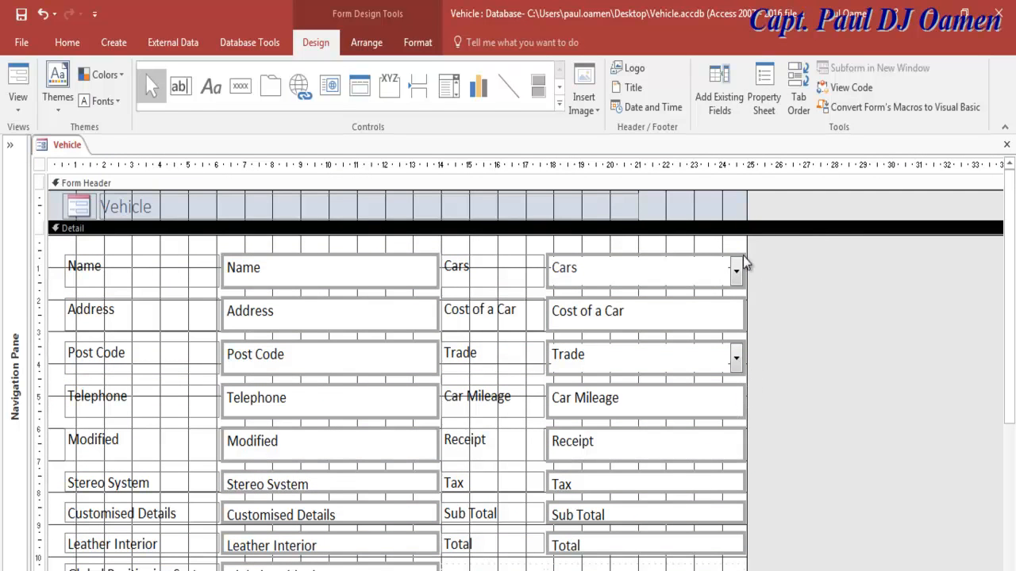
{"action": "left_click_drag", "start_coordinate": [746, 242], "coordinate": [995, 262]}
{"action": "scroll", "coordinate": [524, 397], "scroll_direction": "right", "scroll_amount": 2}
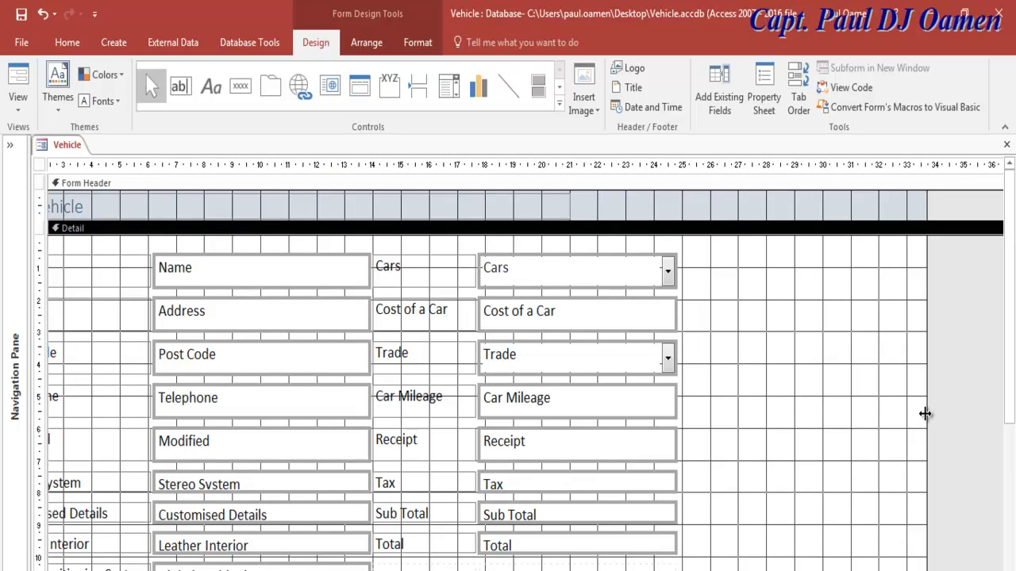
{"action": "left_click_drag", "start_coordinate": [925, 413], "coordinate": [992, 414]}
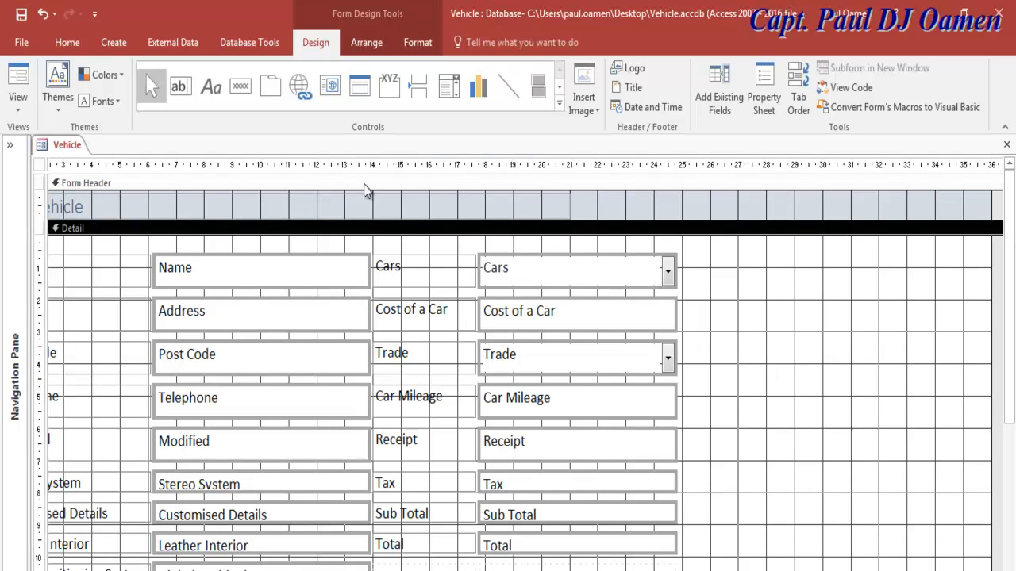
Step: Draw an empty option group frame right of the fields, aligned with Total, and heighten the Form Footer
{"action": "left_click", "coordinate": [560, 103]}
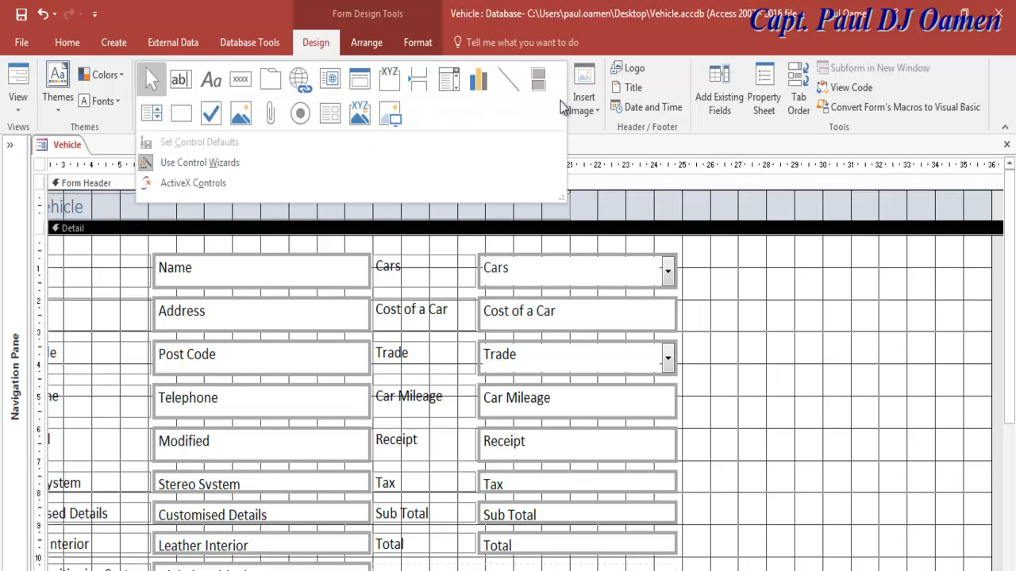
{"action": "left_click", "coordinate": [395, 86]}
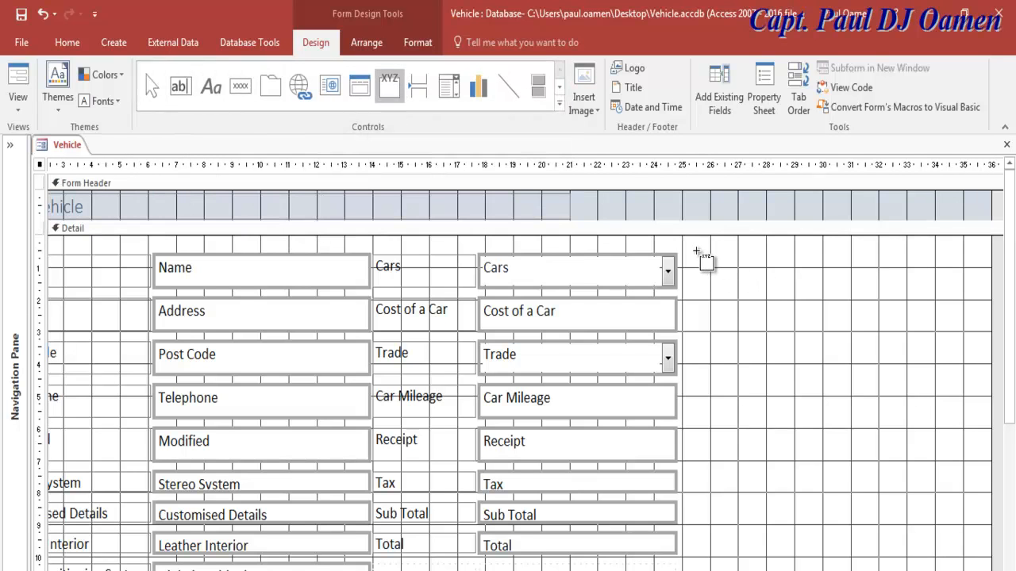
{"action": "left_click_drag", "start_coordinate": [697, 254], "coordinate": [1006, 386]}
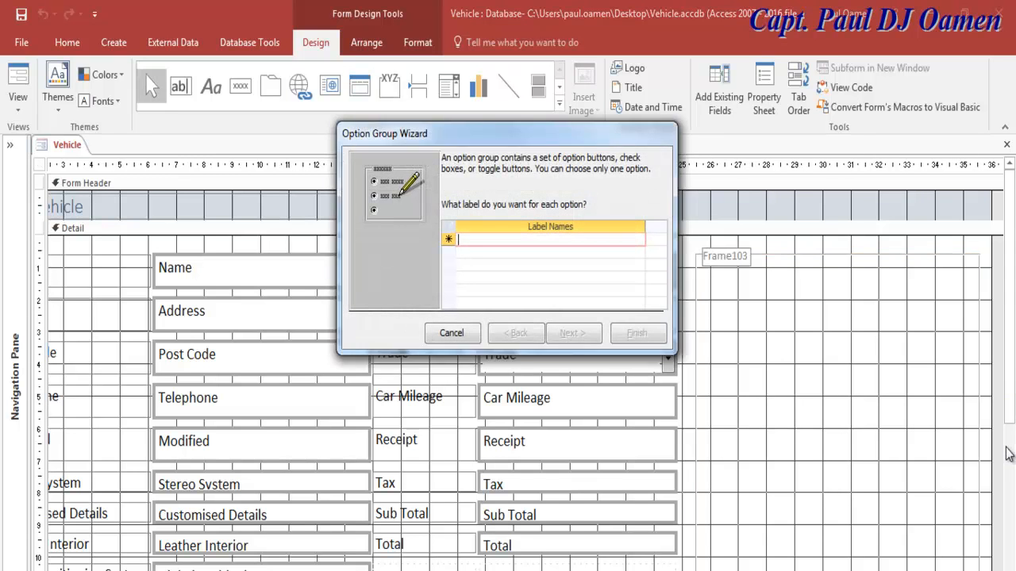
{"action": "left_click", "coordinate": [452, 333]}
{"action": "left_click_drag", "start_coordinate": [1012, 388], "coordinate": [1013, 477]}
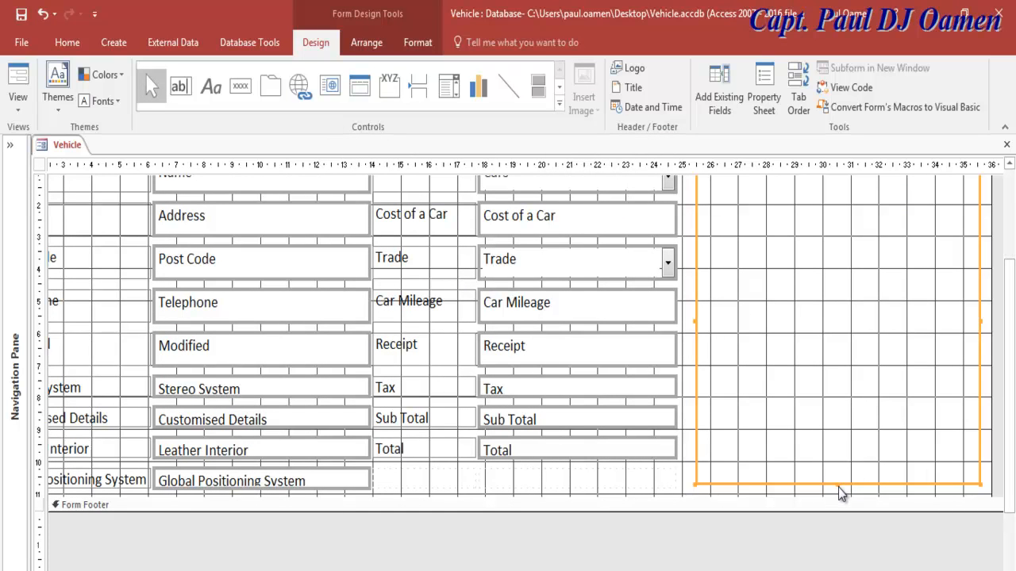
{"action": "left_click_drag", "start_coordinate": [839, 484], "coordinate": [840, 459]}
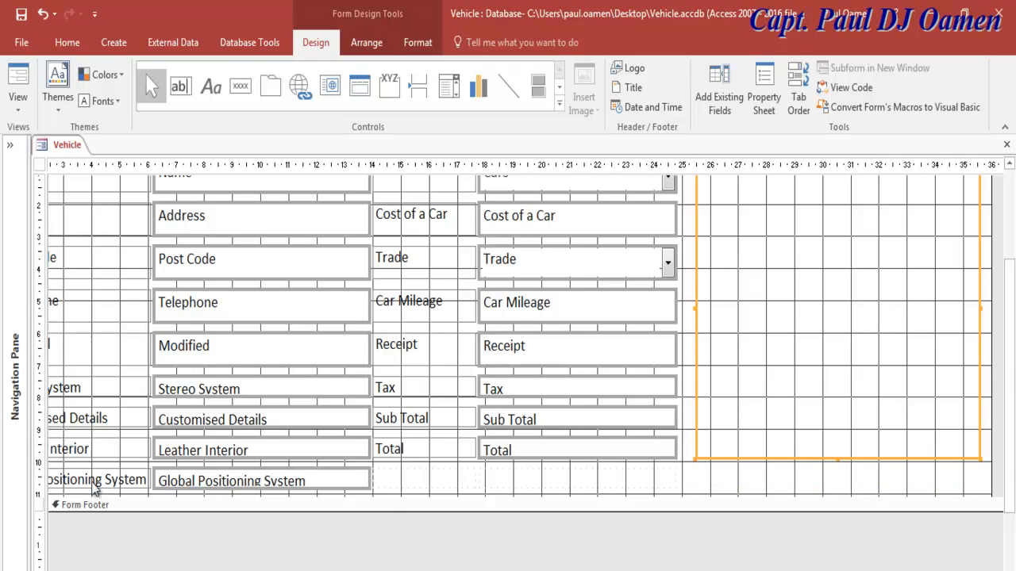
{"action": "left_click_drag", "start_coordinate": [62, 508], "coordinate": [63, 542]}
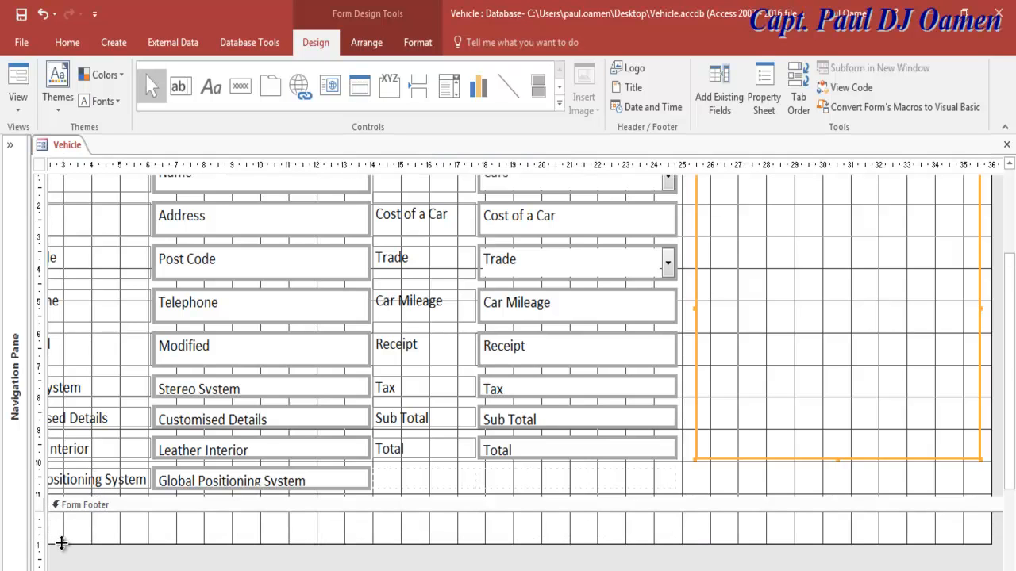
Step: Remove the form header and footer sections and make the Detail section taller
{"action": "right_click", "coordinate": [54, 503]}
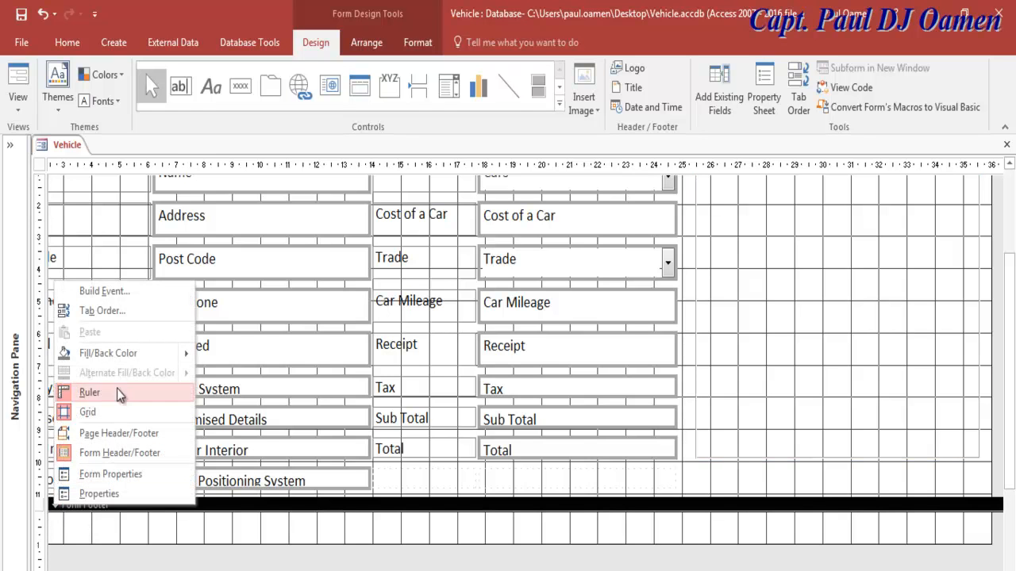
{"action": "left_click", "coordinate": [128, 453]}
{"action": "left_click", "coordinate": [484, 367]}
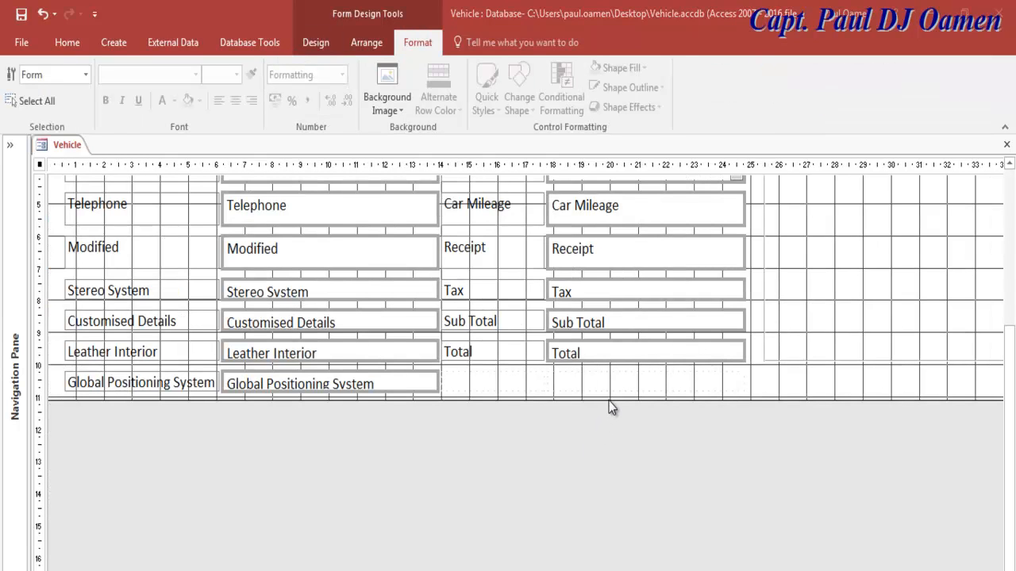
{"action": "left_click", "coordinate": [619, 388]}
{"action": "left_click_drag", "start_coordinate": [698, 399], "coordinate": [696, 516]}
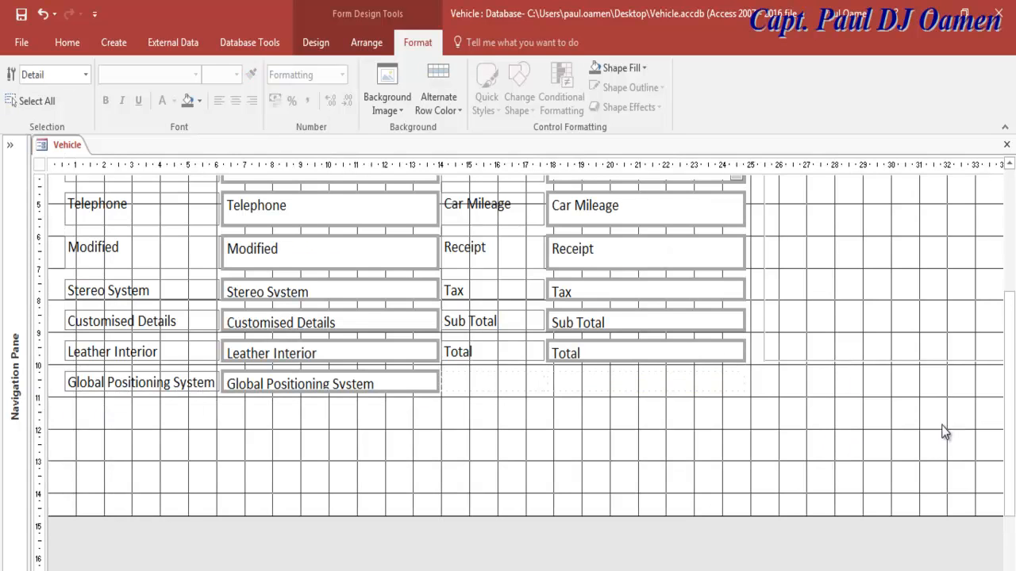
Step: Delete the option group frame's Frame103 caption label
{"action": "left_click", "coordinate": [835, 363]}
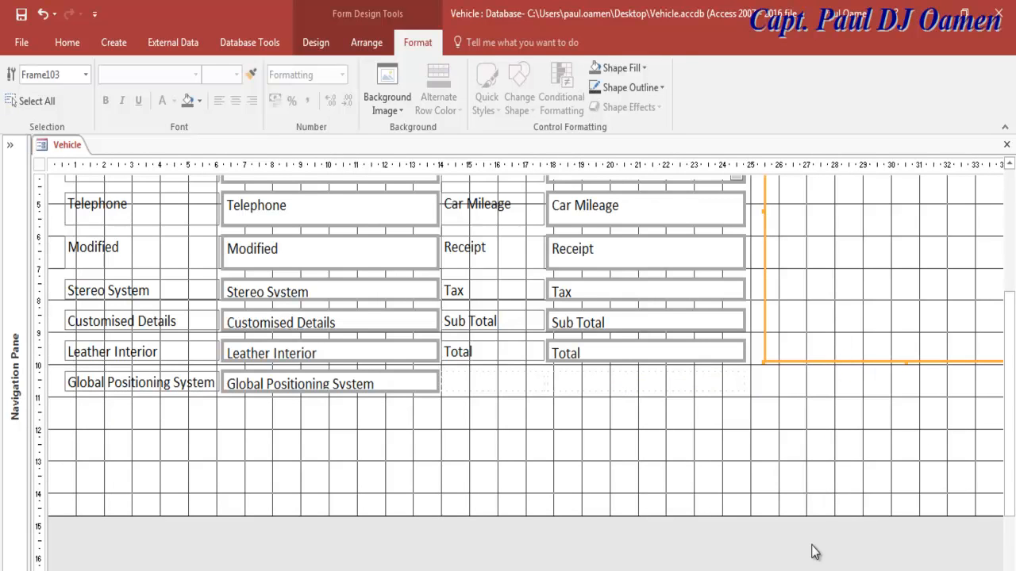
{"action": "scroll", "coordinate": [851, 228], "scroll_direction": "up", "scroll_amount": 3}
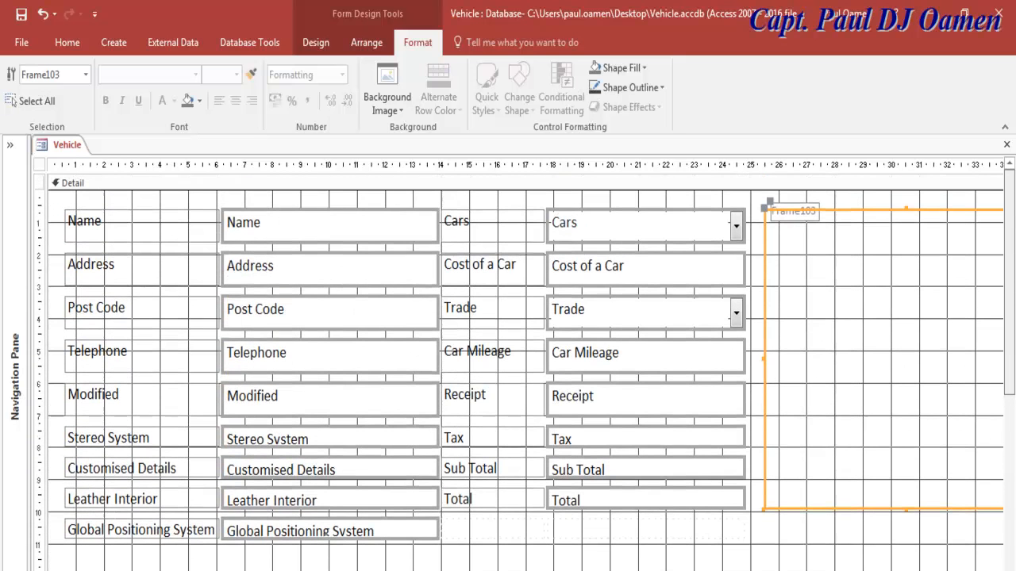
{"action": "left_click", "coordinate": [802, 222]}
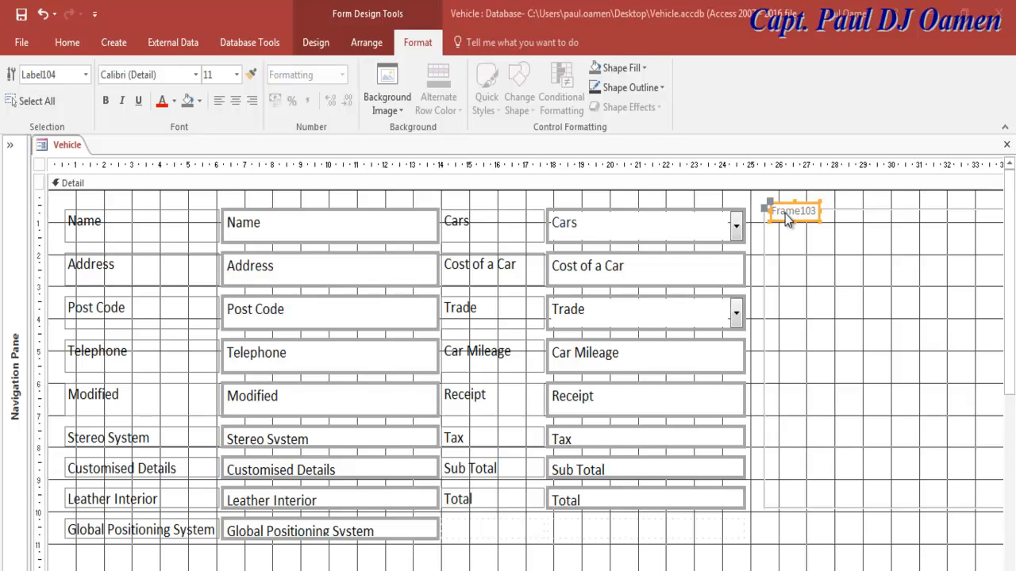
{"action": "key", "text": "Delete"}
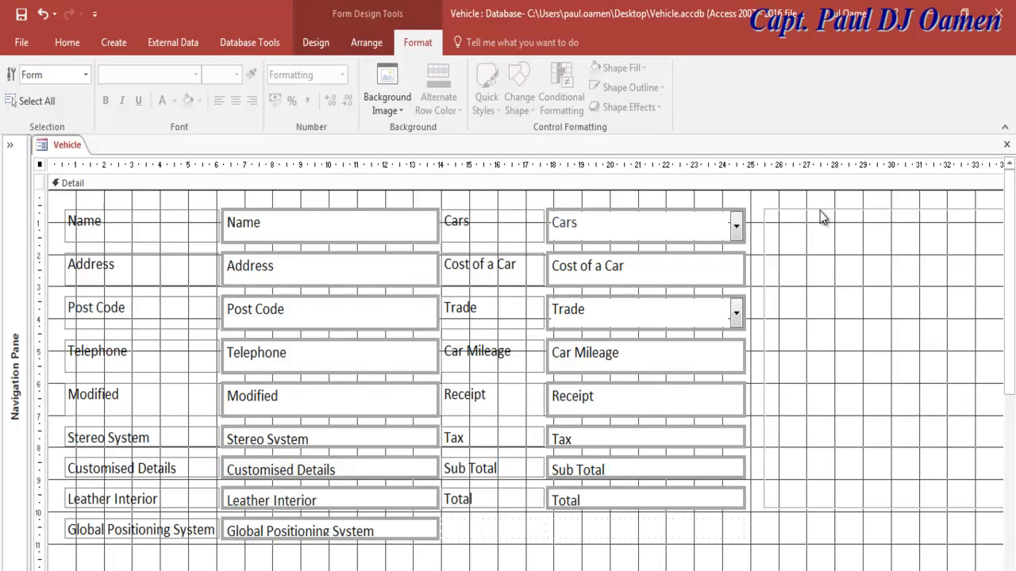
{"action": "left_click", "coordinate": [820, 212]}
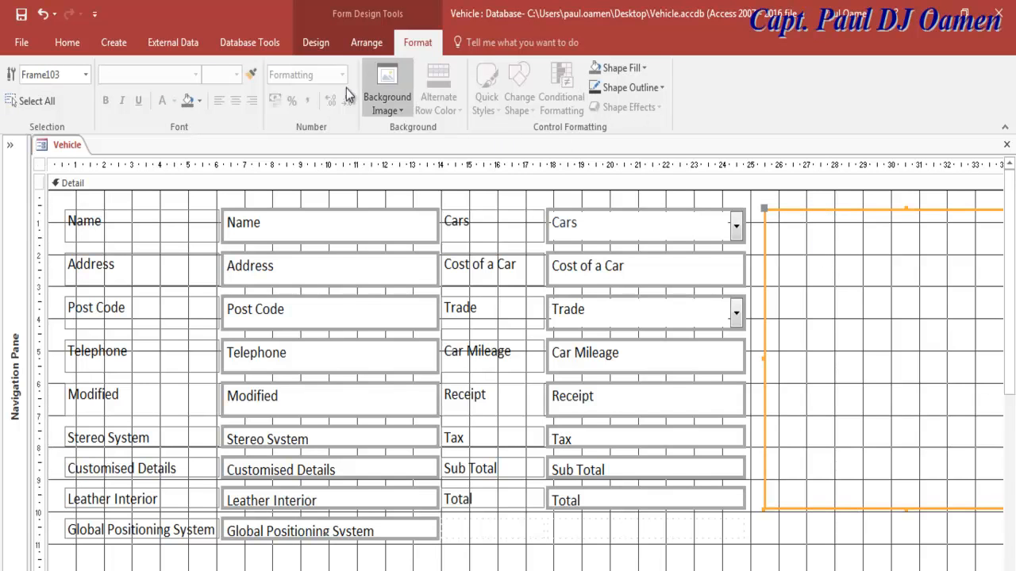
{"action": "left_click", "coordinate": [316, 43]}
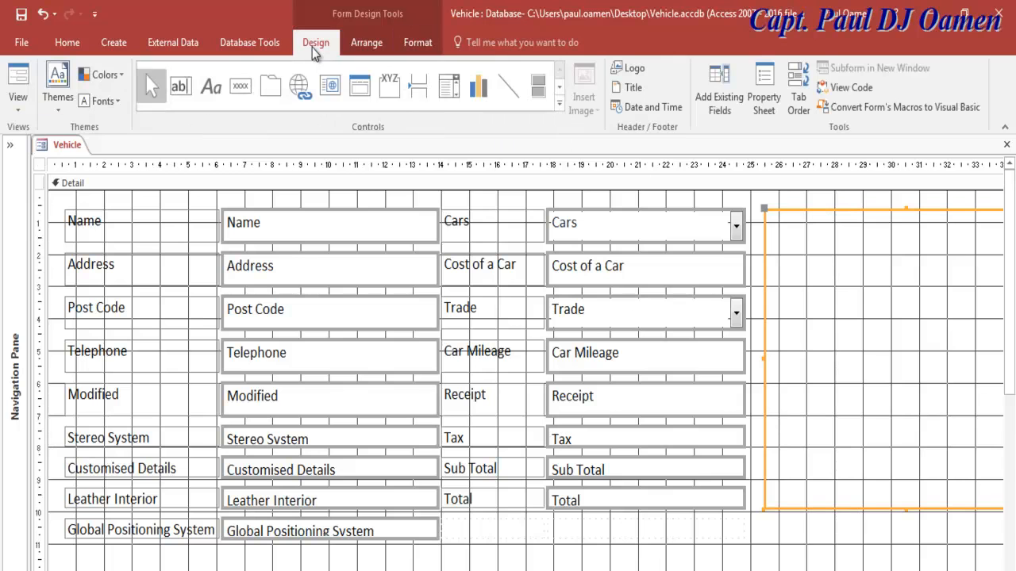
Step: Give the option group frame a thicker Border Width in its property sheet
{"action": "left_click", "coordinate": [762, 95]}
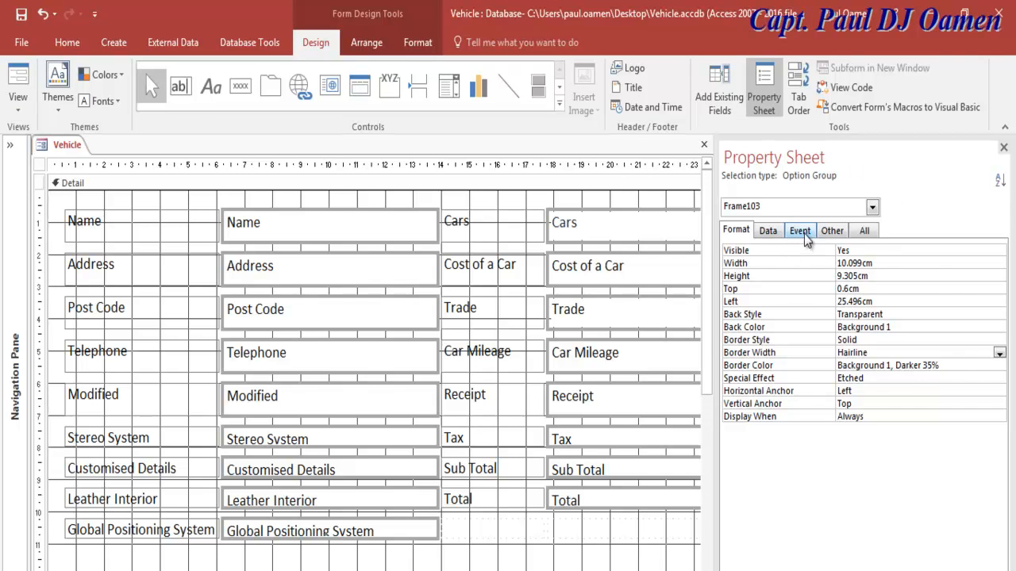
{"action": "left_click", "coordinate": [865, 232]}
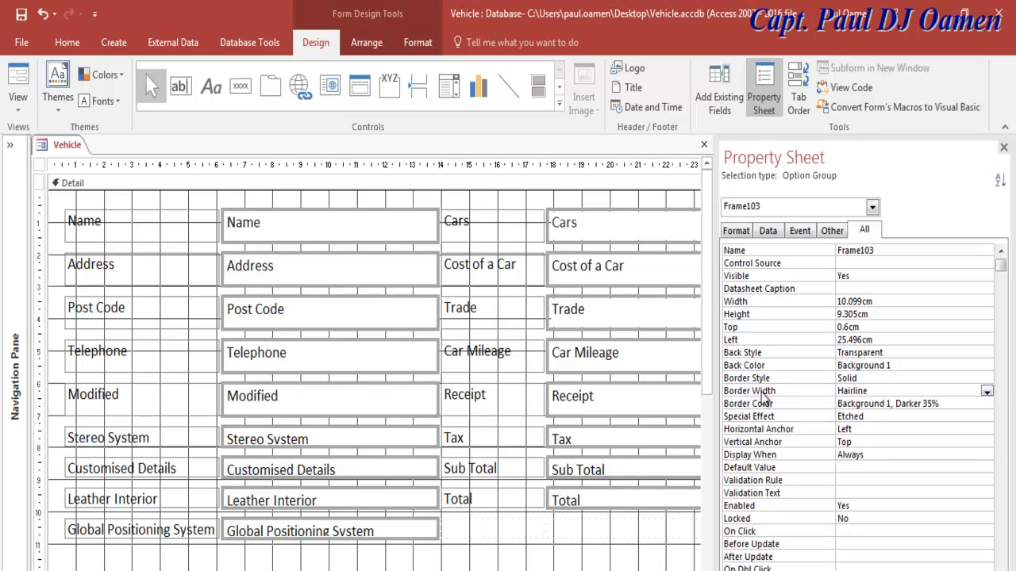
{"action": "left_click", "coordinate": [986, 391]}
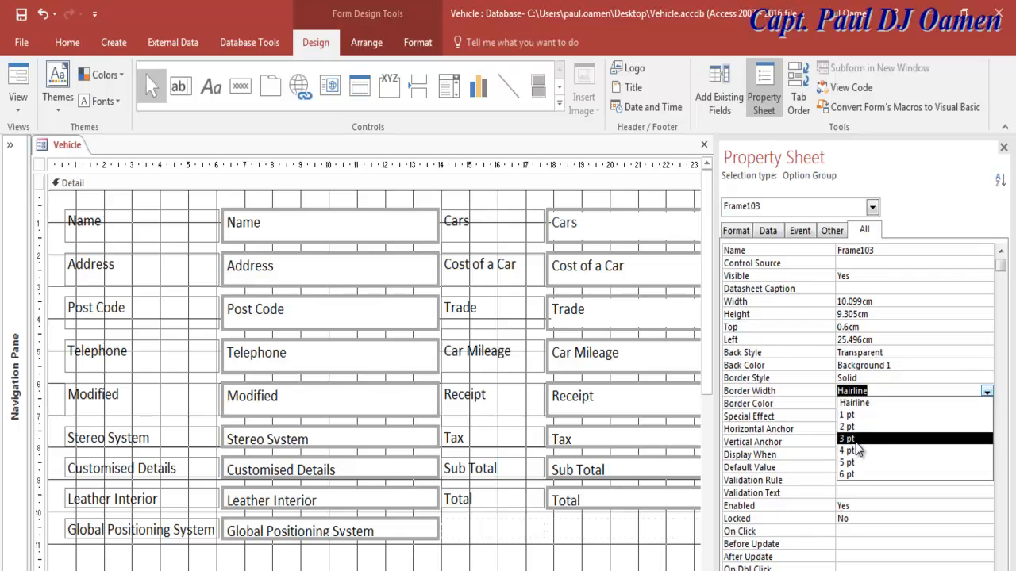
{"action": "left_click", "coordinate": [853, 451]}
{"action": "left_click", "coordinate": [656, 530]}
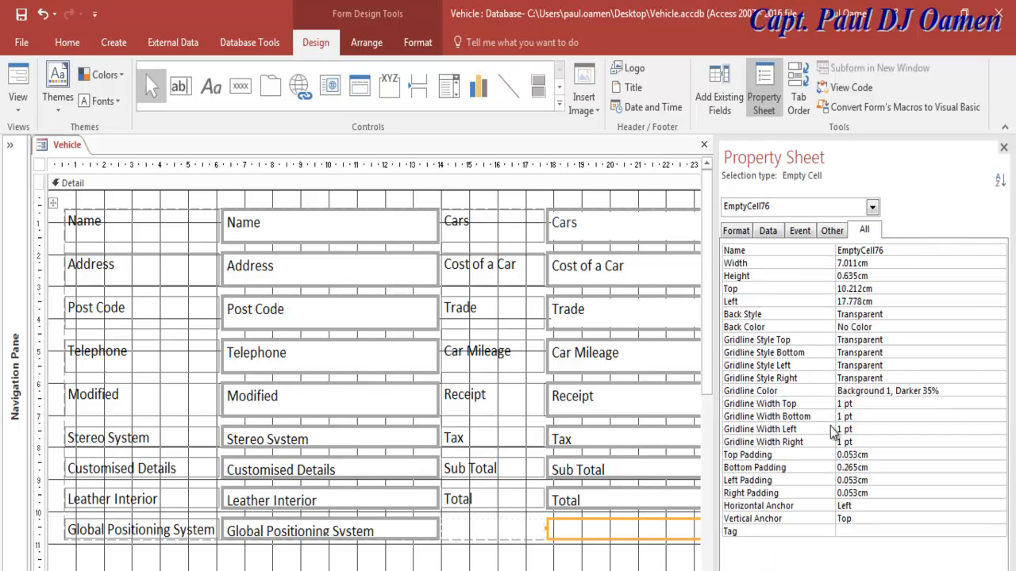
{"action": "left_click", "coordinate": [1003, 147]}
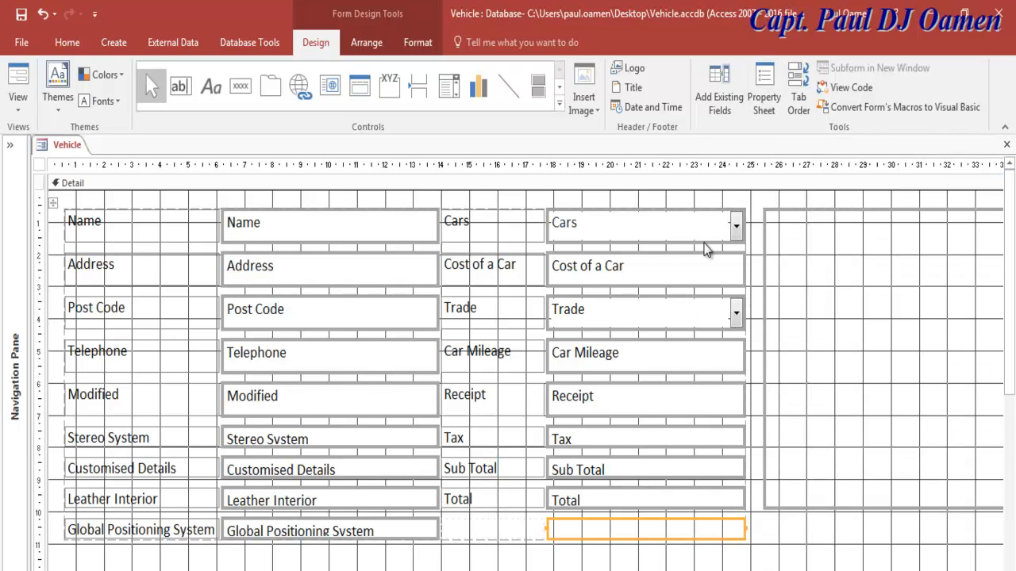
Step: Stretch the tall right-hand frame down to about the 13 cm mark
{"action": "scroll", "coordinate": [1011, 420], "scroll_direction": "down", "scroll_amount": 2}
{"action": "left_click_drag", "start_coordinate": [1011, 420], "coordinate": [1008, 477]}
{"action": "left_click", "coordinate": [915, 402]}
{"action": "left_click", "coordinate": [911, 409]}
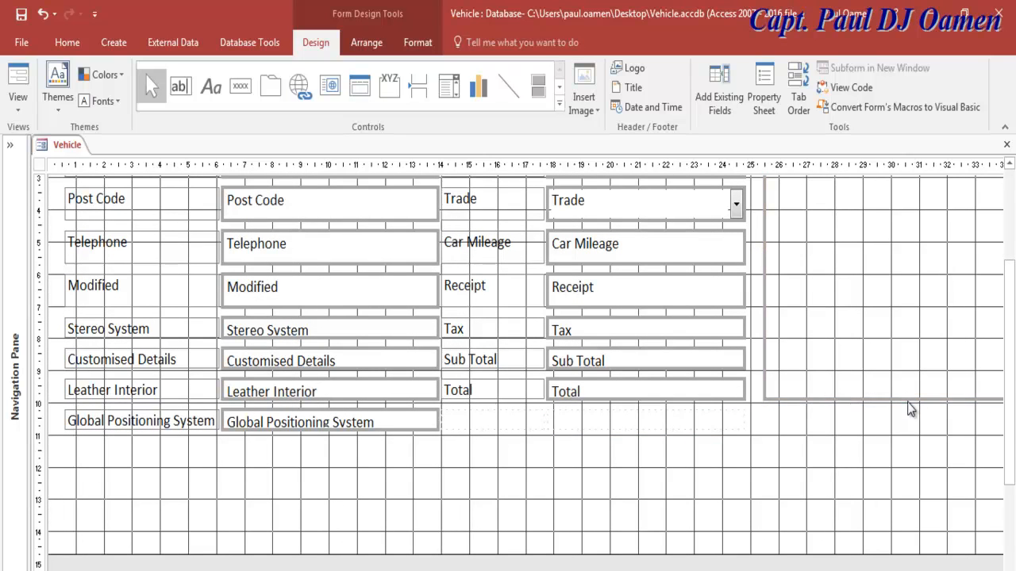
{"action": "left_click", "coordinate": [910, 403]}
{"action": "left_click_drag", "start_coordinate": [909, 401], "coordinate": [897, 500]}
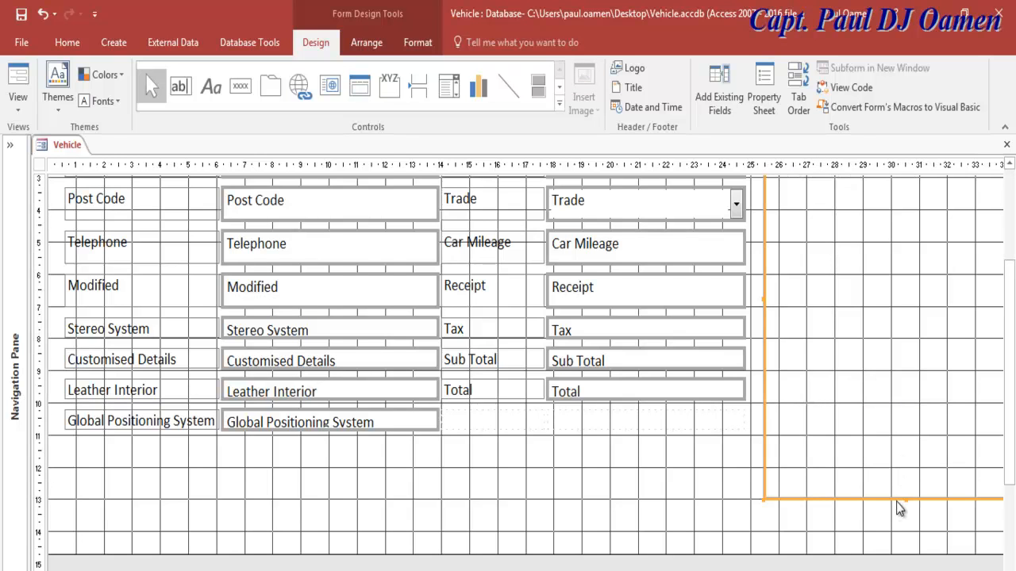
Step: Widen the empty box below Global Positioning System across the form and extend the right frame to about 14 cm
{"action": "scroll", "coordinate": [1007, 476], "scroll_direction": "up", "scroll_amount": 3}
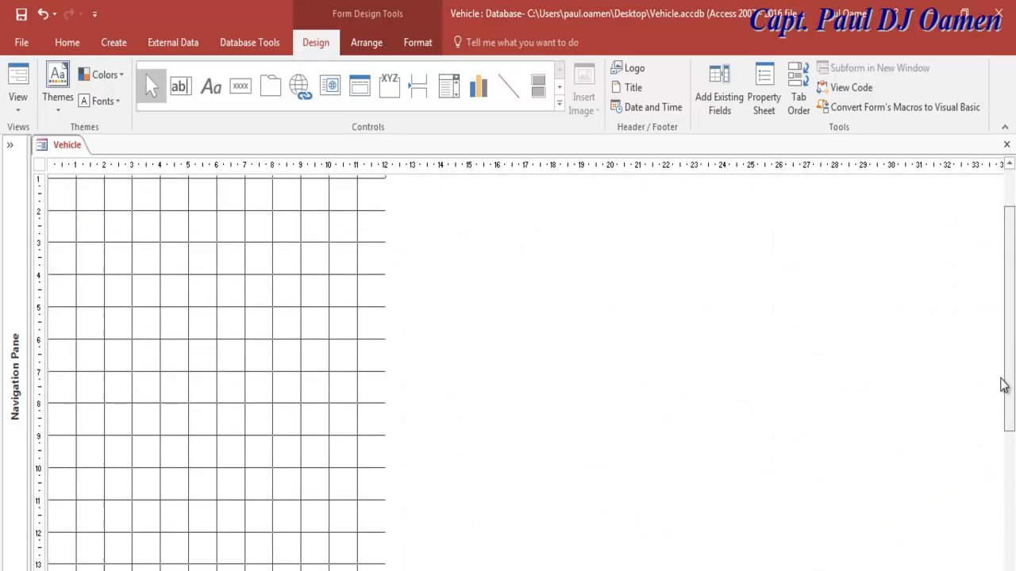
{"action": "scroll", "coordinate": [994, 403], "scroll_direction": "down", "scroll_amount": 3}
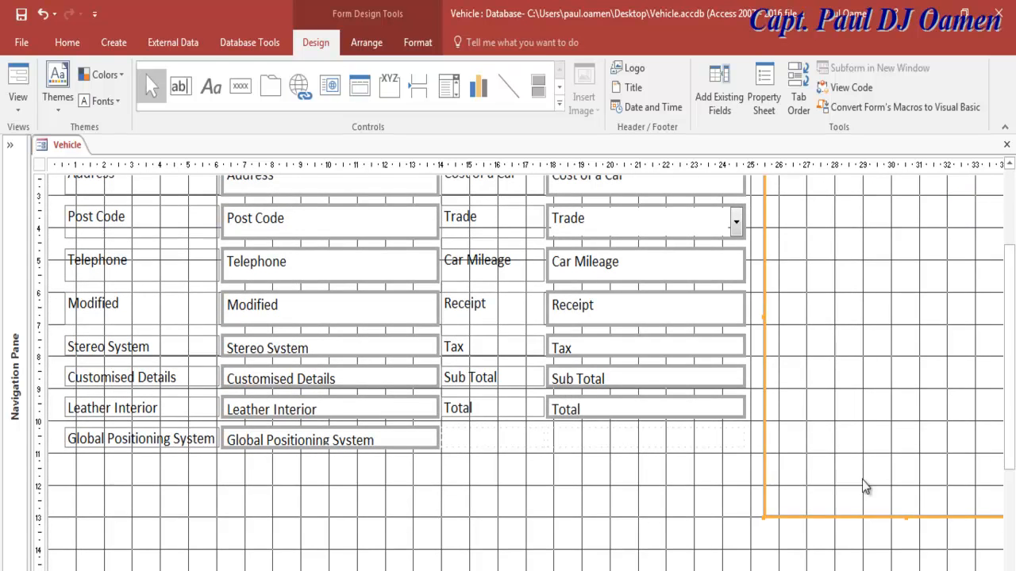
{"action": "scroll", "coordinate": [1009, 442], "scroll_direction": "up", "scroll_amount": 3}
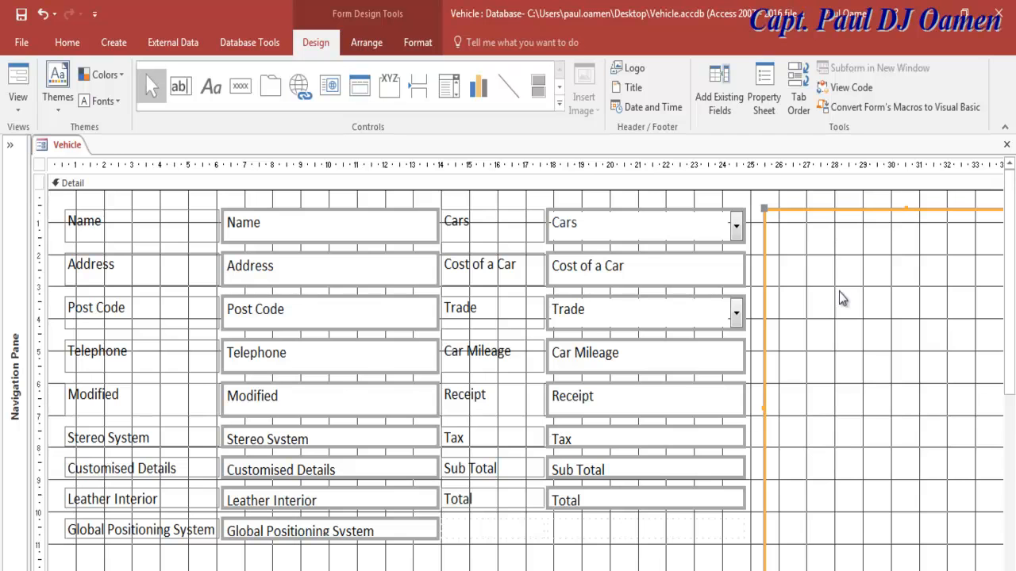
{"action": "left_click", "coordinate": [689, 551]}
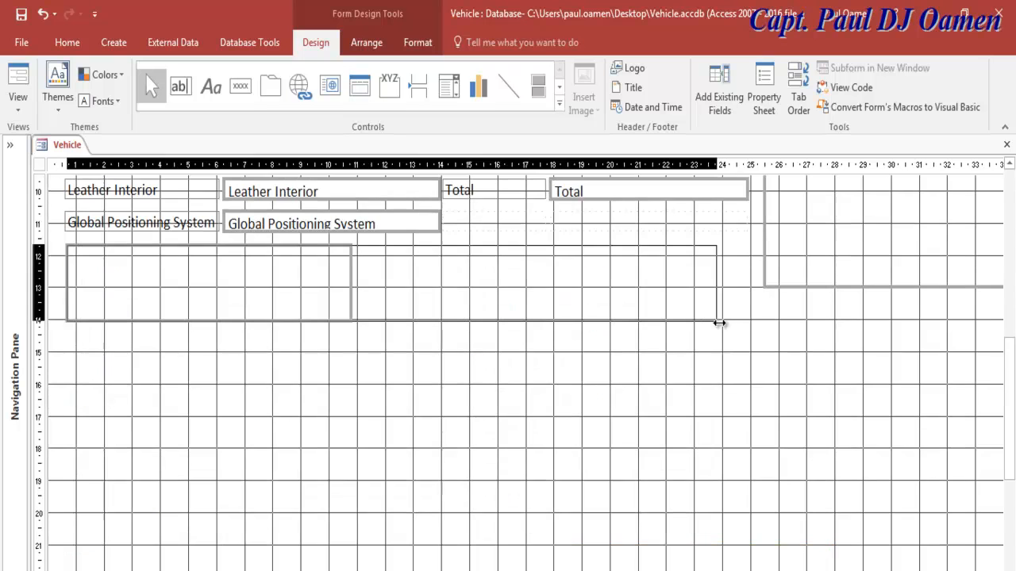
{"action": "left_click_drag", "start_coordinate": [719, 325], "coordinate": [748, 326]}
{"action": "left_click", "coordinate": [918, 297]}
{"action": "left_click", "coordinate": [933, 286]}
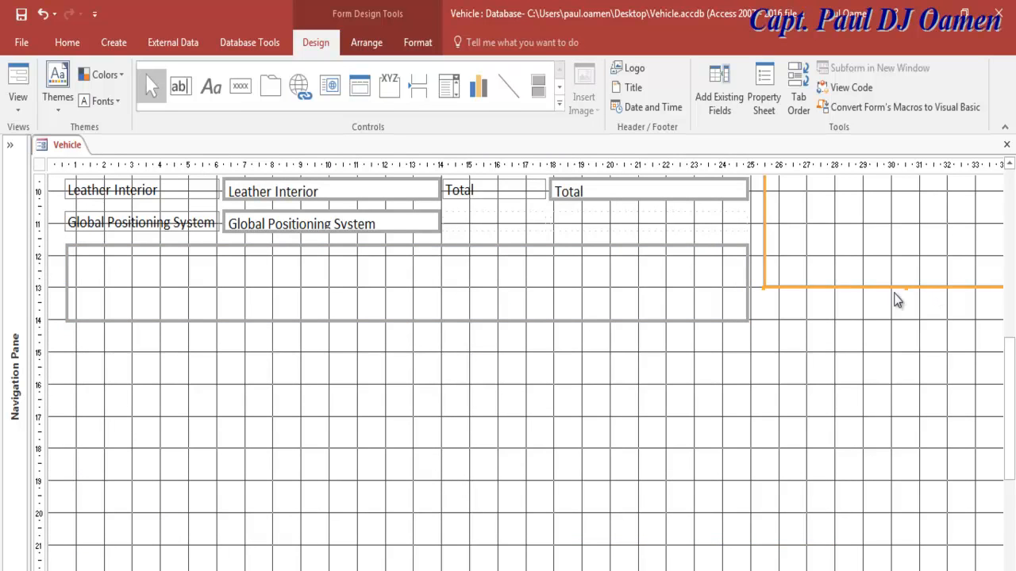
{"action": "left_click_drag", "start_coordinate": [905, 289], "coordinate": [901, 320]}
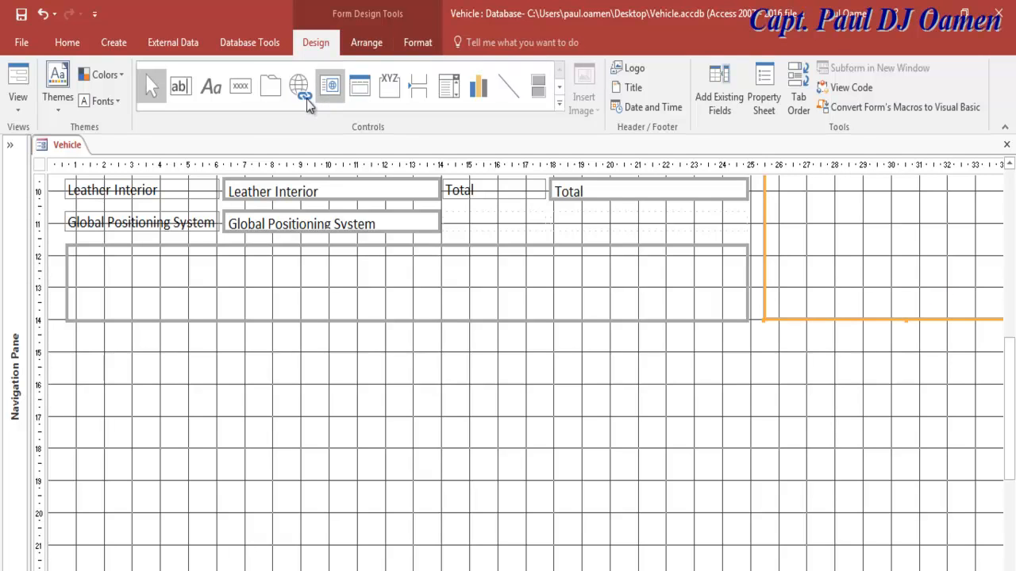
Step: Add a Record Operations > Add New Record button named btnAdd inside the box
{"action": "left_click", "coordinate": [240, 88]}
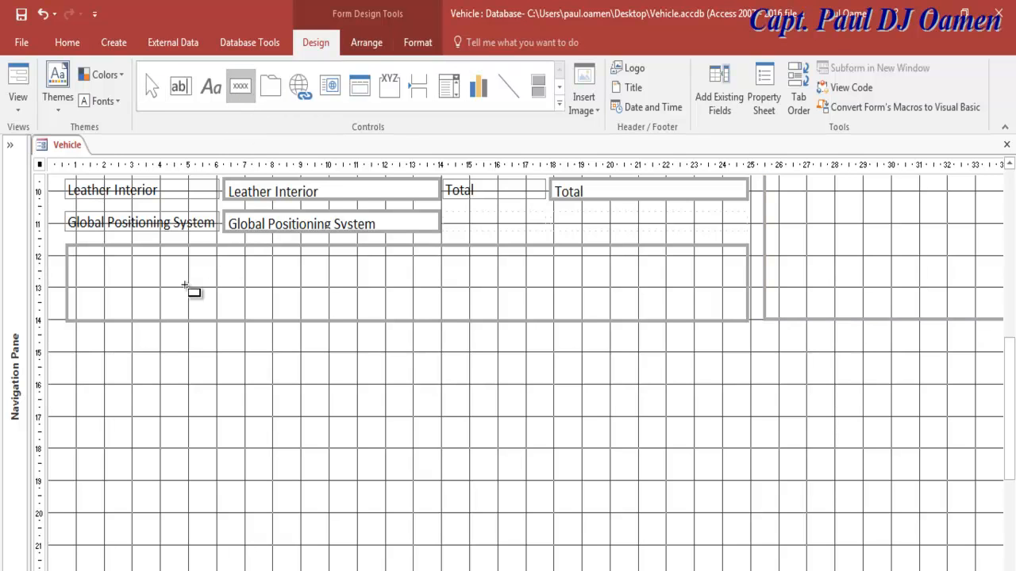
{"action": "left_click", "coordinate": [97, 270]}
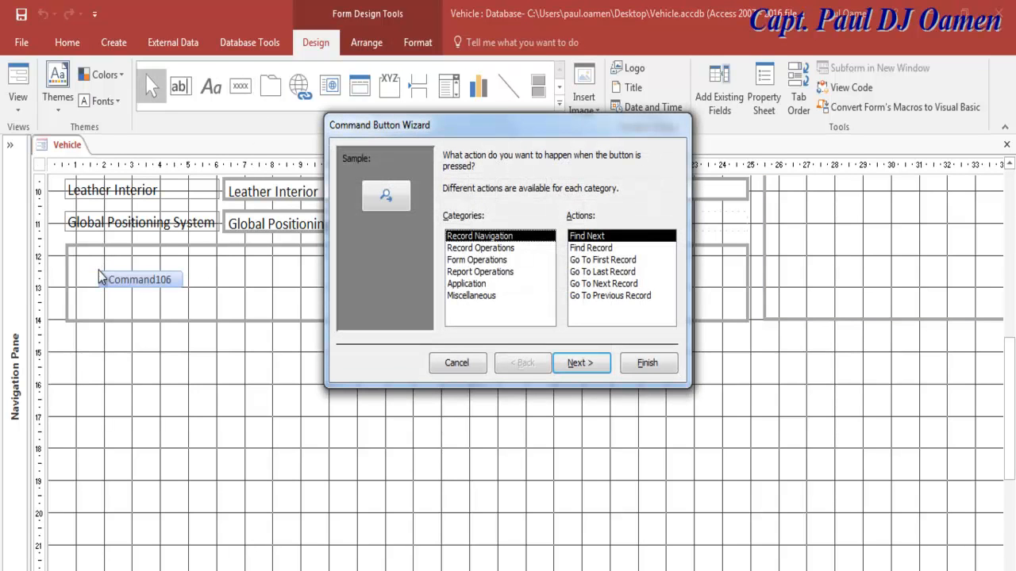
{"action": "left_click", "coordinate": [506, 249]}
{"action": "left_click", "coordinate": [593, 367]}
{"action": "left_click", "coordinate": [593, 367]}
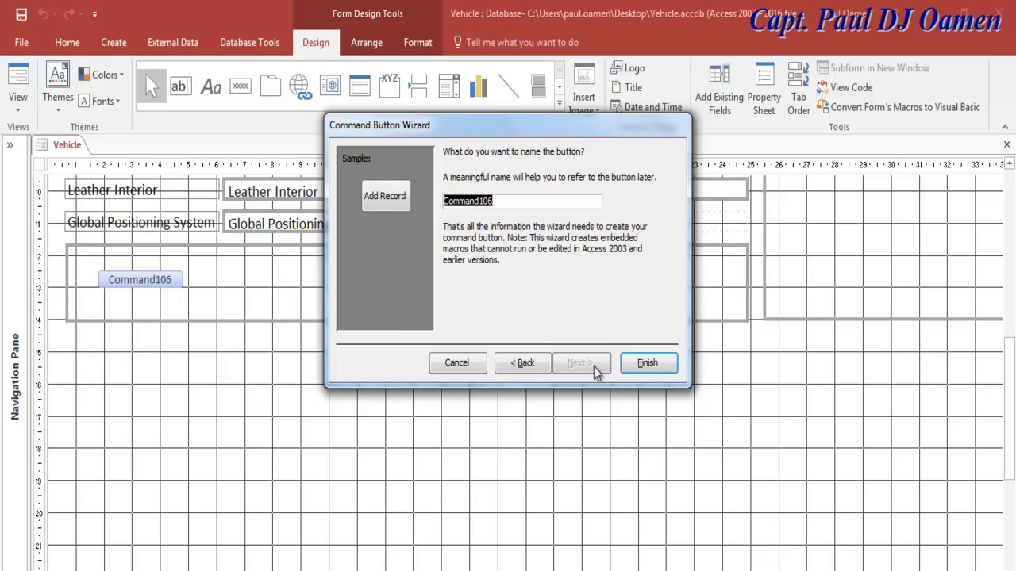
{"action": "type", "text": "btnAdd"}
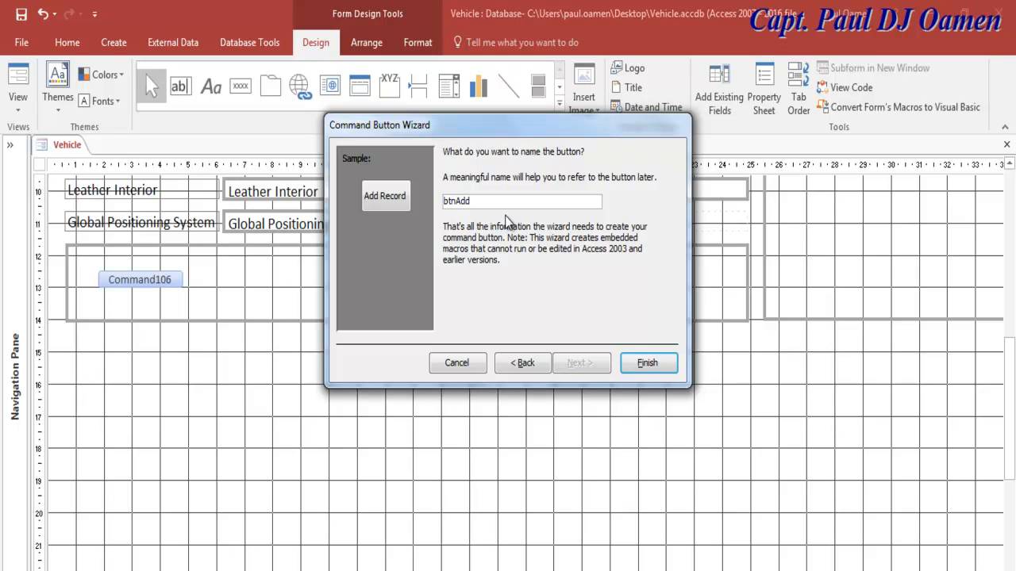
{"action": "left_click", "coordinate": [647, 365]}
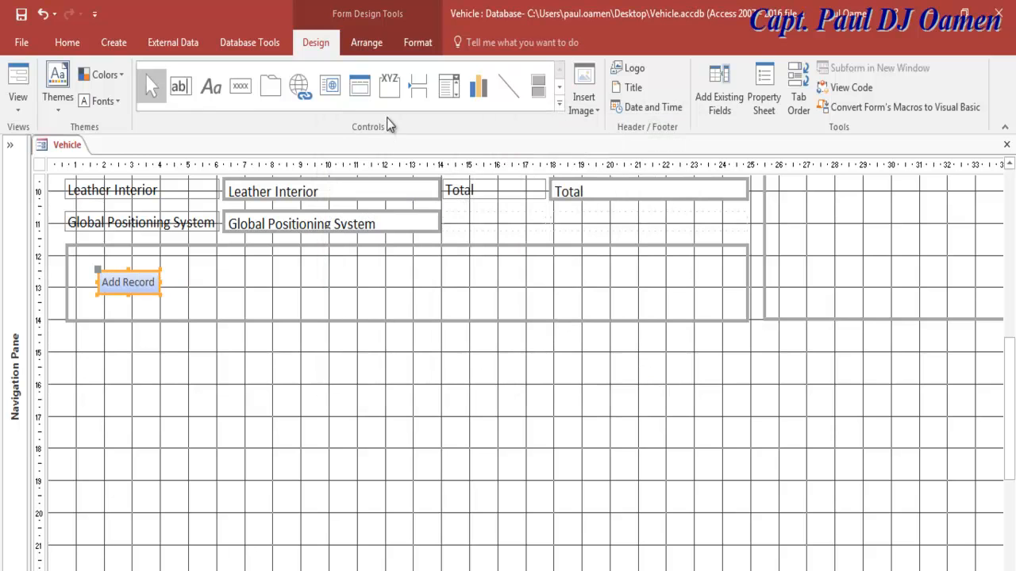
Step: Add a text Save Record button named btnSave beside Add Record and level it
{"action": "left_click", "coordinate": [245, 100]}
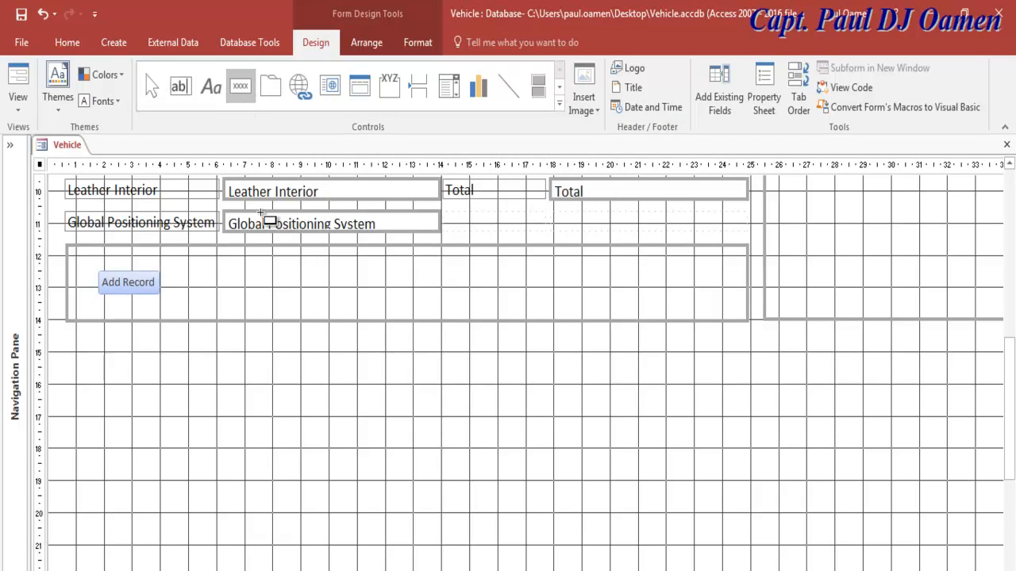
{"action": "left_click", "coordinate": [207, 279]}
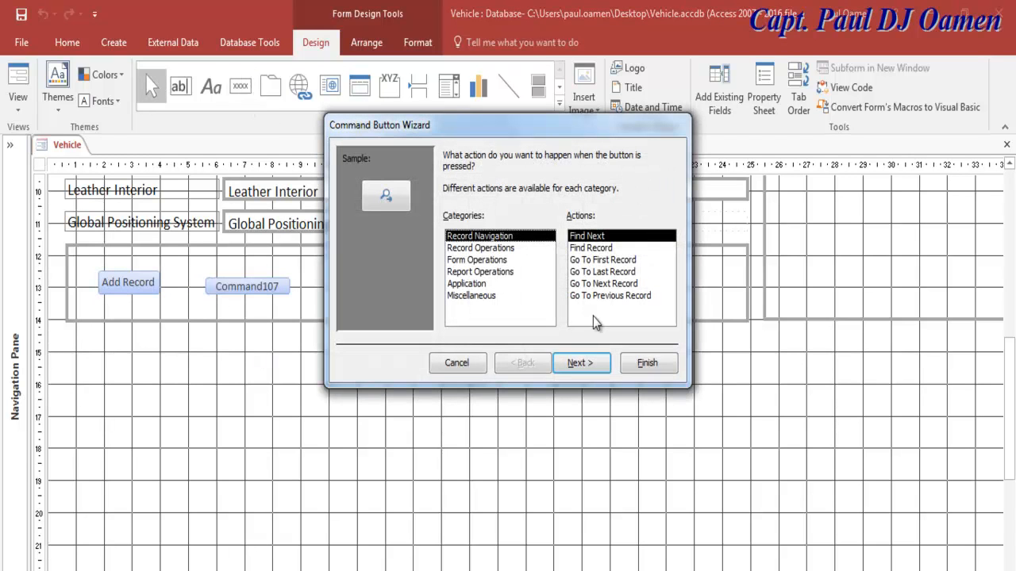
{"action": "left_click", "coordinate": [506, 249]}
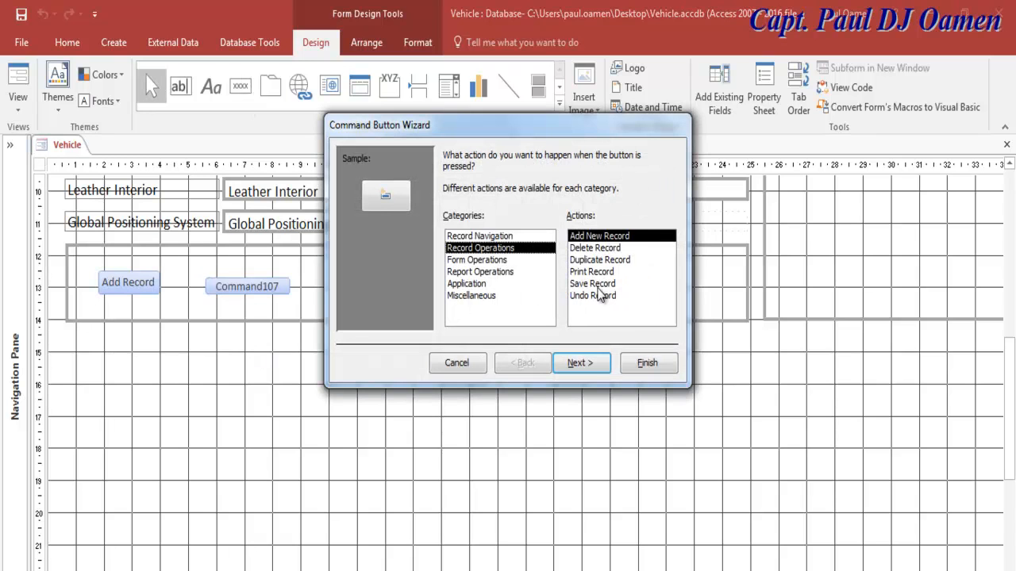
{"action": "left_click", "coordinate": [599, 284]}
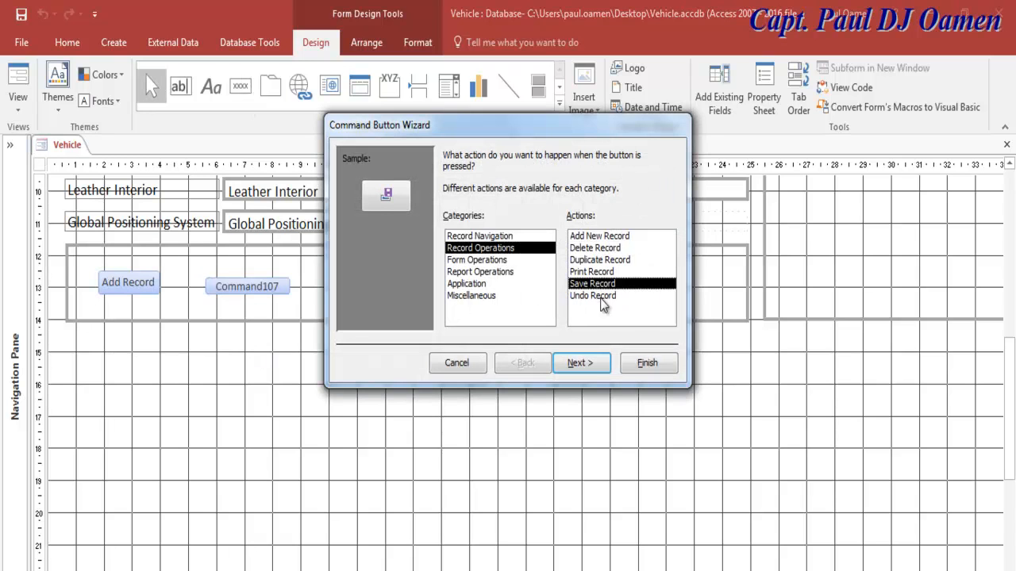
{"action": "left_click", "coordinate": [581, 364]}
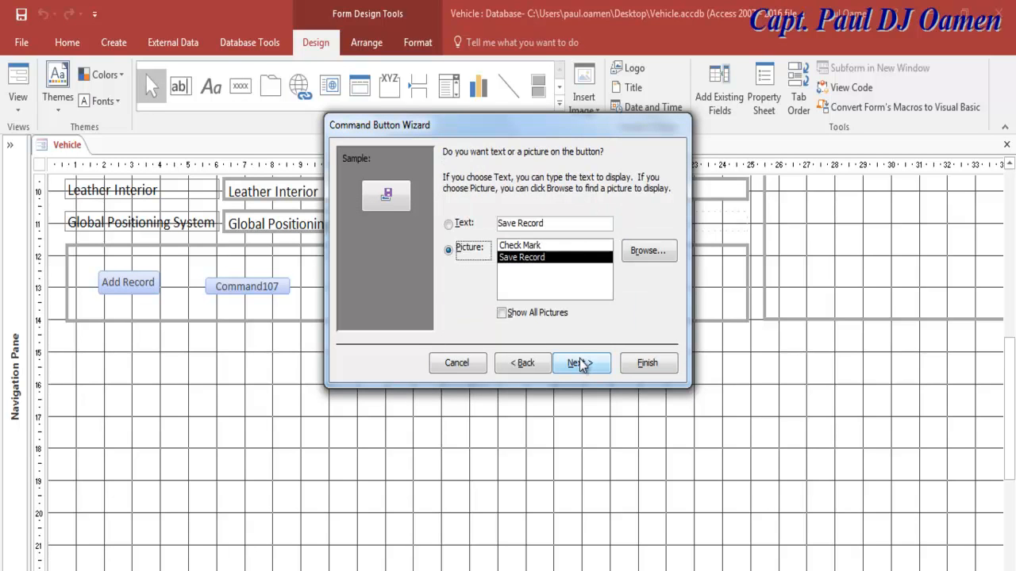
{"action": "left_click", "coordinate": [448, 225]}
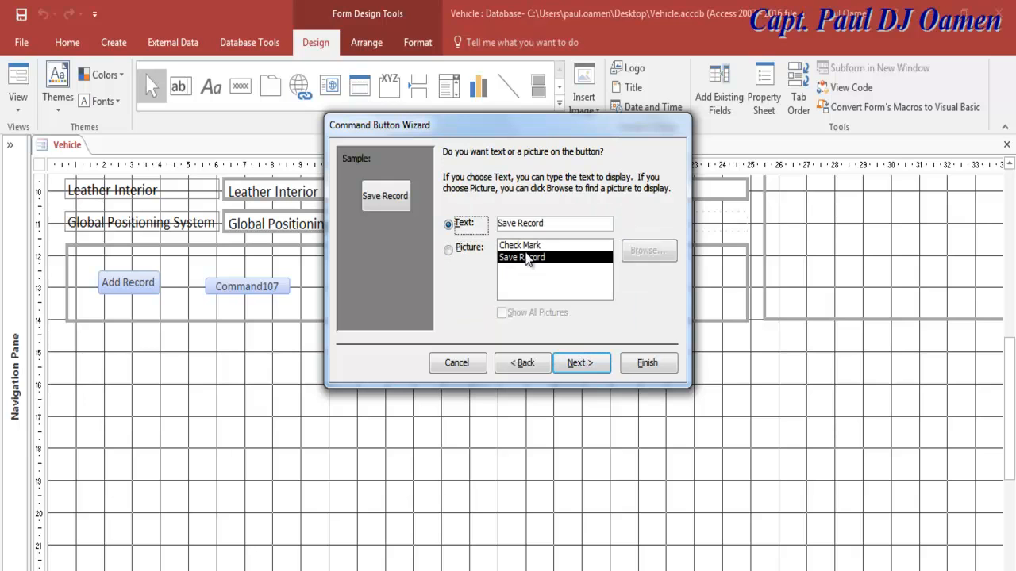
{"action": "left_click", "coordinate": [594, 367]}
{"action": "type", "text": "btnSave"}
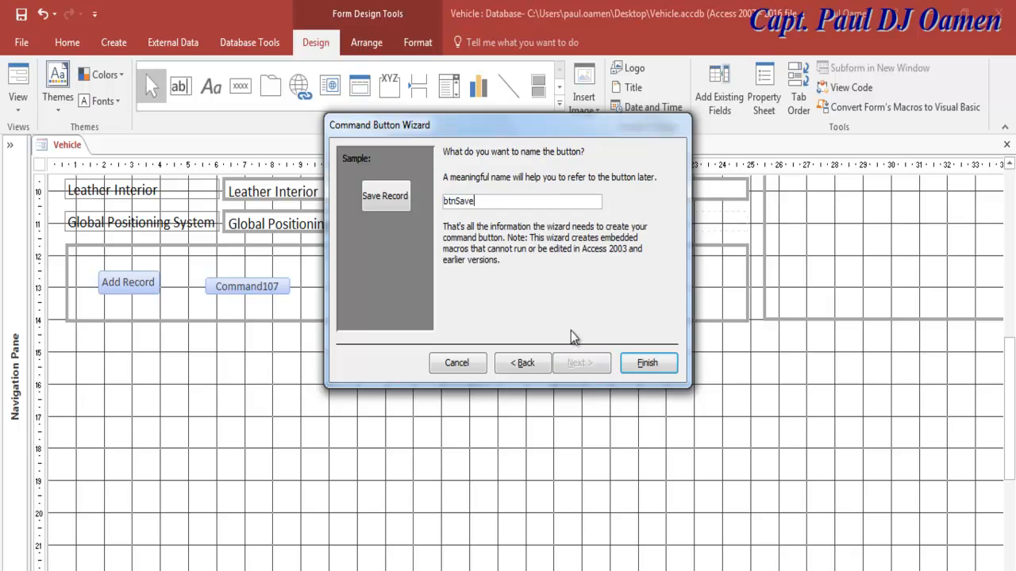
{"action": "left_click", "coordinate": [642, 372]}
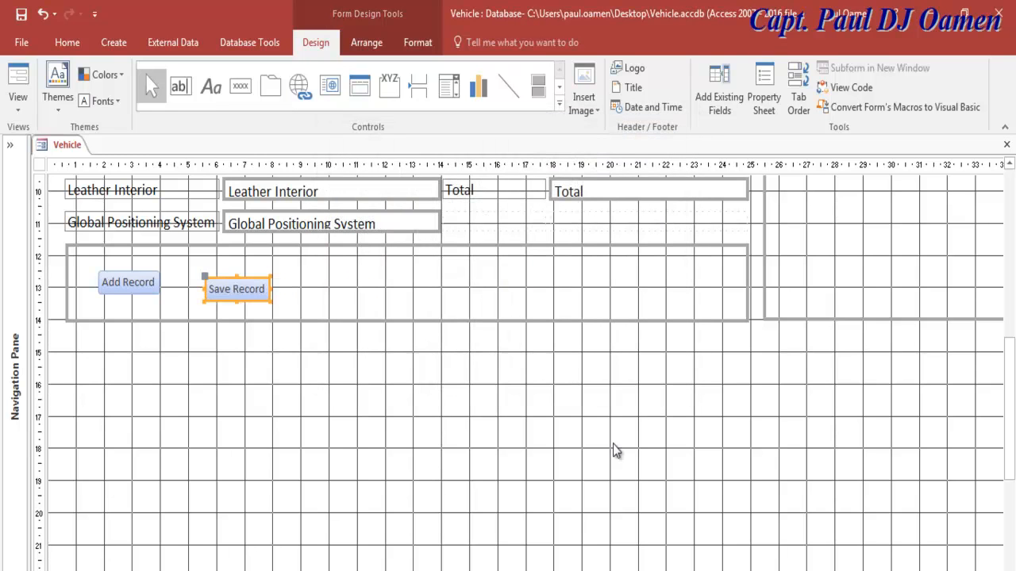
{"action": "left_click_drag", "start_coordinate": [238, 289], "coordinate": [238, 282]}
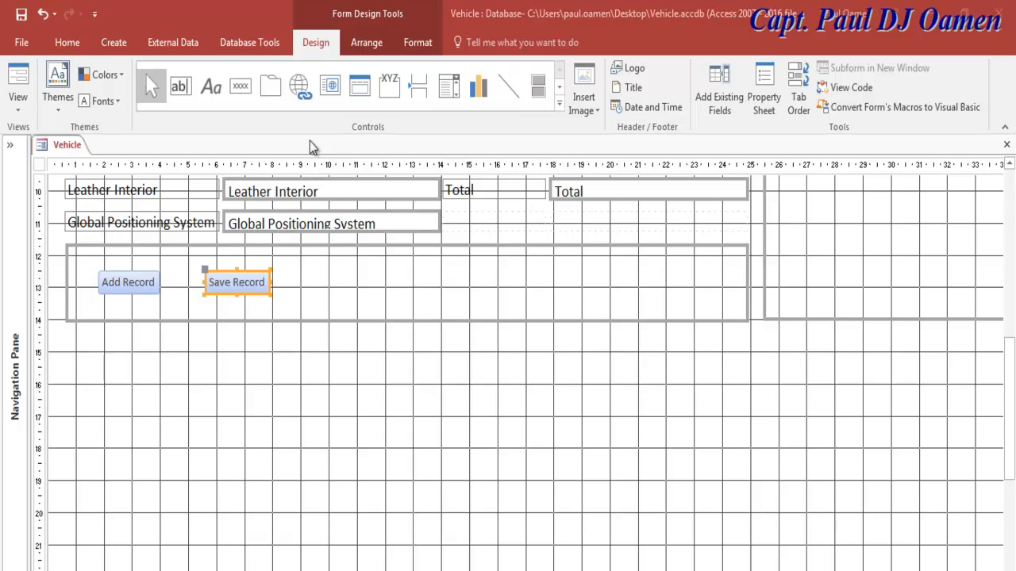
Step: Place a third plain button in the box, captioned Exit and named btnExit
{"action": "left_click", "coordinate": [238, 87]}
{"action": "left_click", "coordinate": [340, 278]}
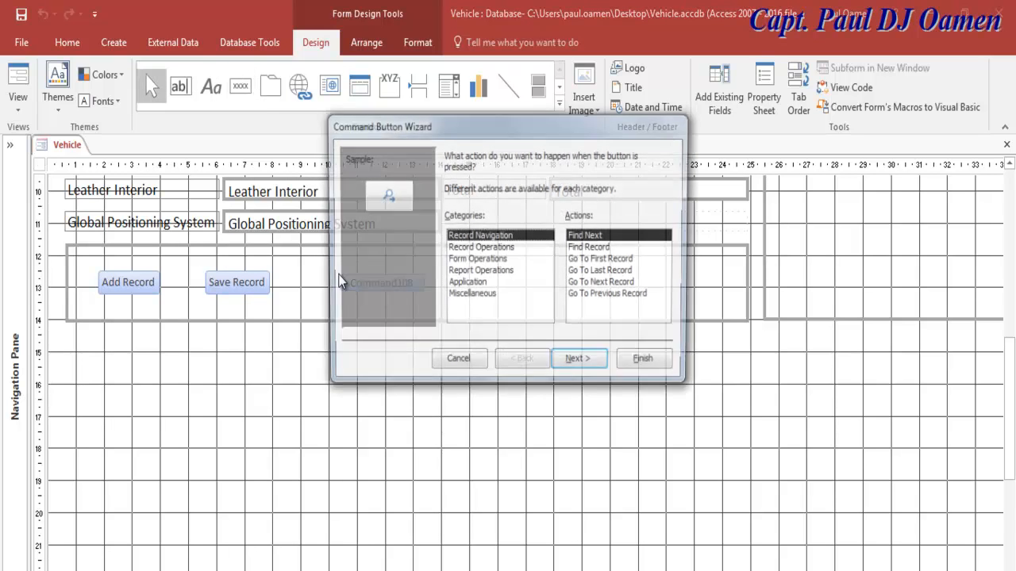
{"action": "left_click", "coordinate": [469, 365]}
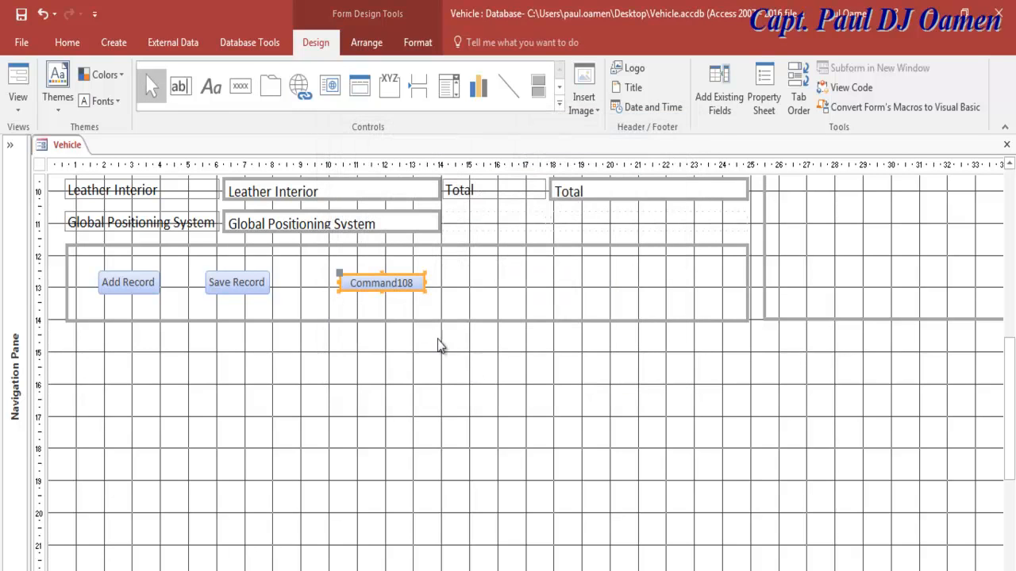
{"action": "left_click", "coordinate": [772, 109]}
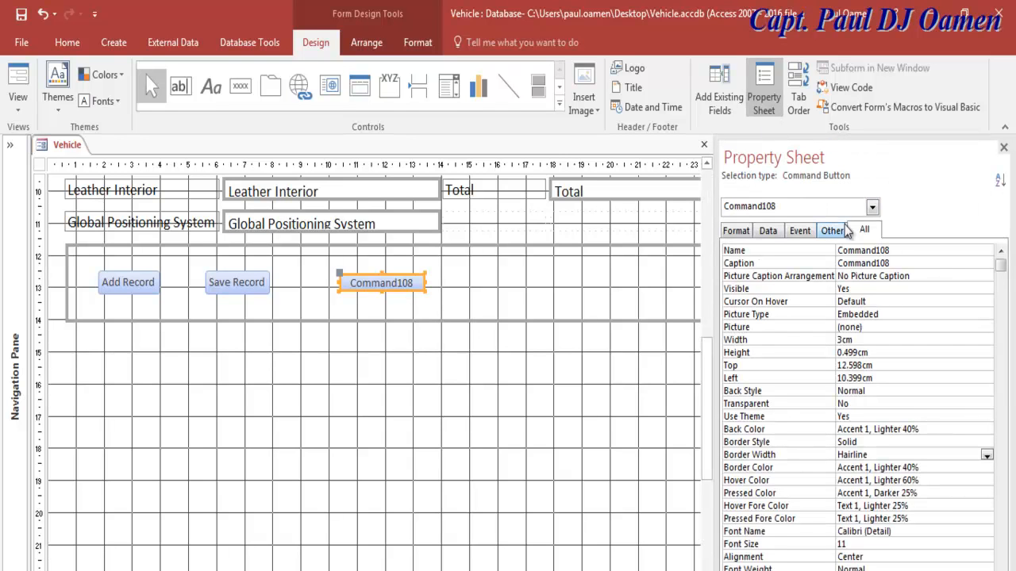
{"action": "left_click", "coordinate": [816, 261]}
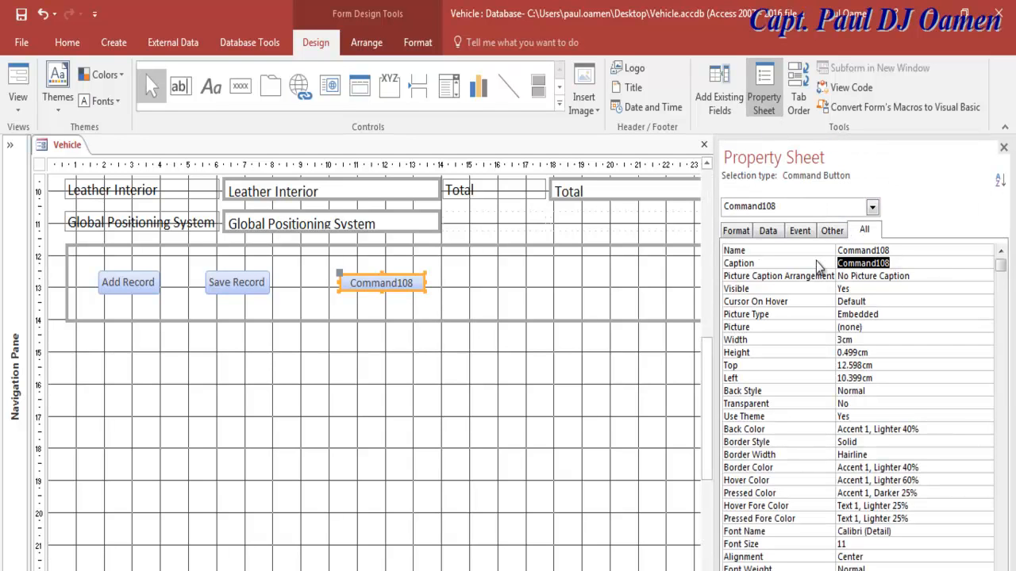
{"action": "type", "text": "Exit"}
{"action": "key", "text": "Up"}
{"action": "type", "text": "bt"}
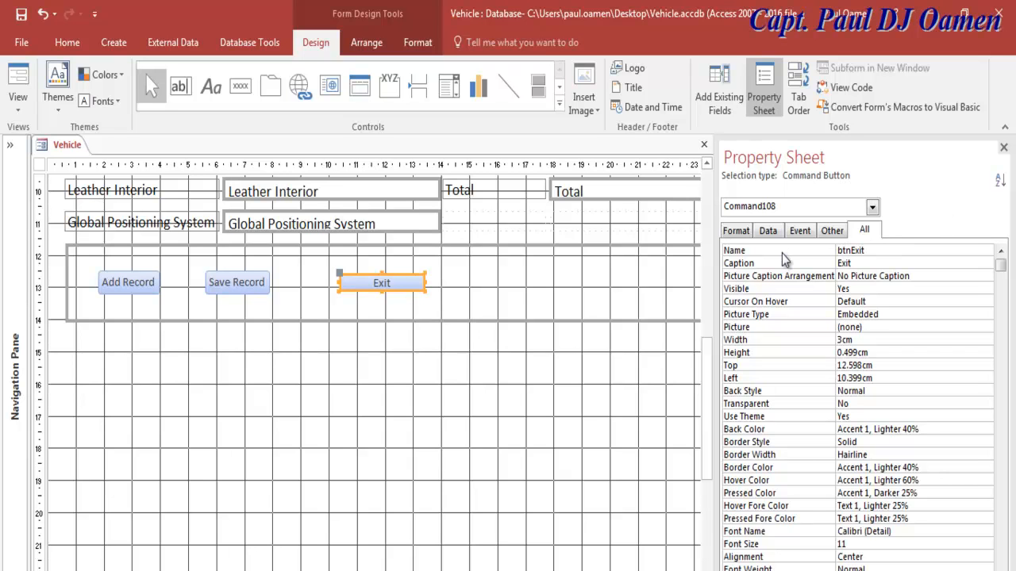
{"action": "left_click", "coordinate": [493, 279]}
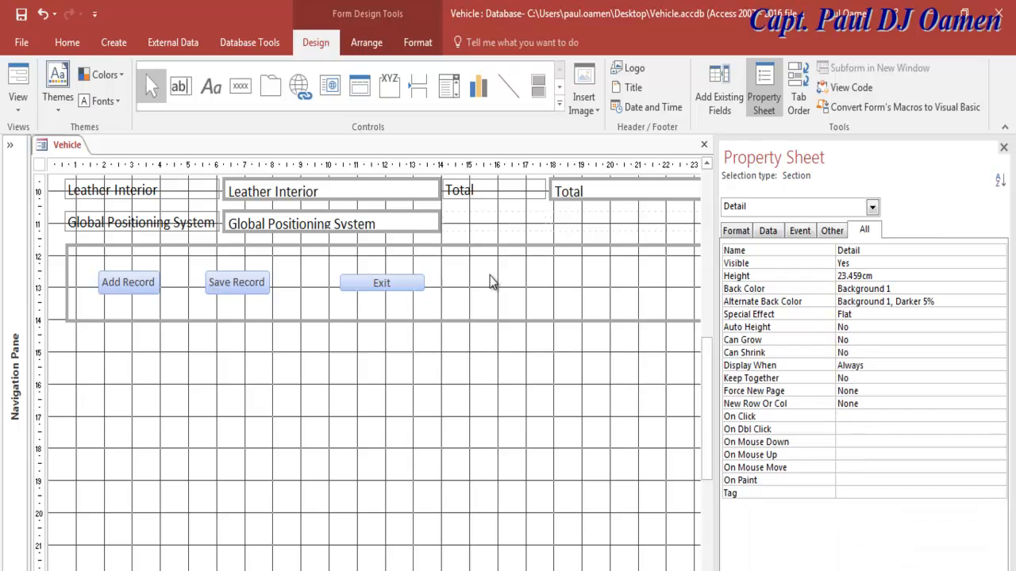
Step: Make the Exit button taller by dragging its bottom edge down
{"action": "left_click", "coordinate": [407, 289]}
{"action": "left_click_drag", "start_coordinate": [382, 295], "coordinate": [382, 305]}
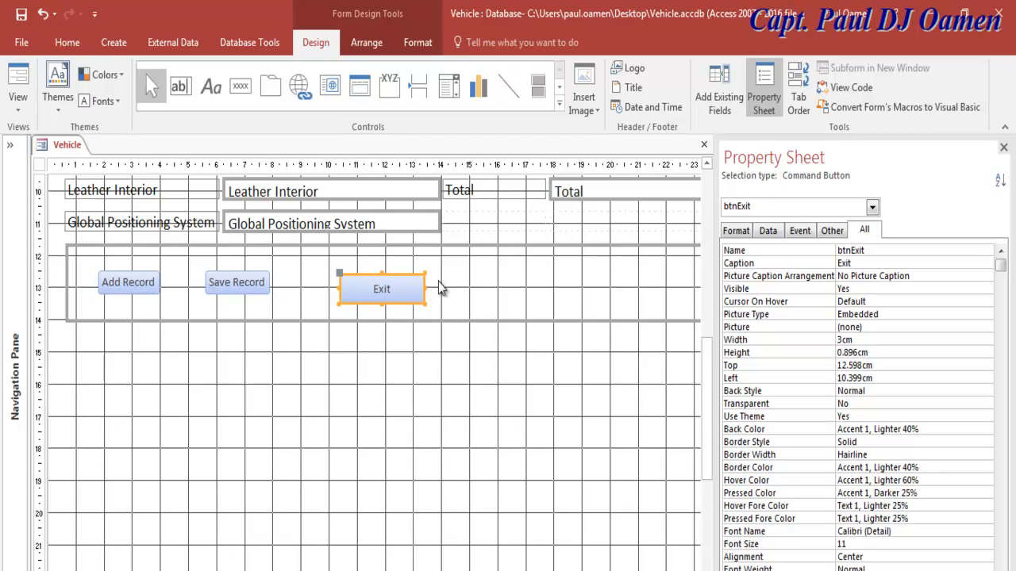
{"action": "left_click", "coordinate": [482, 290]}
Step: Paste a copy of the Exit button and try dragging it down the form
{"action": "key", "text": "ctrl+v"}
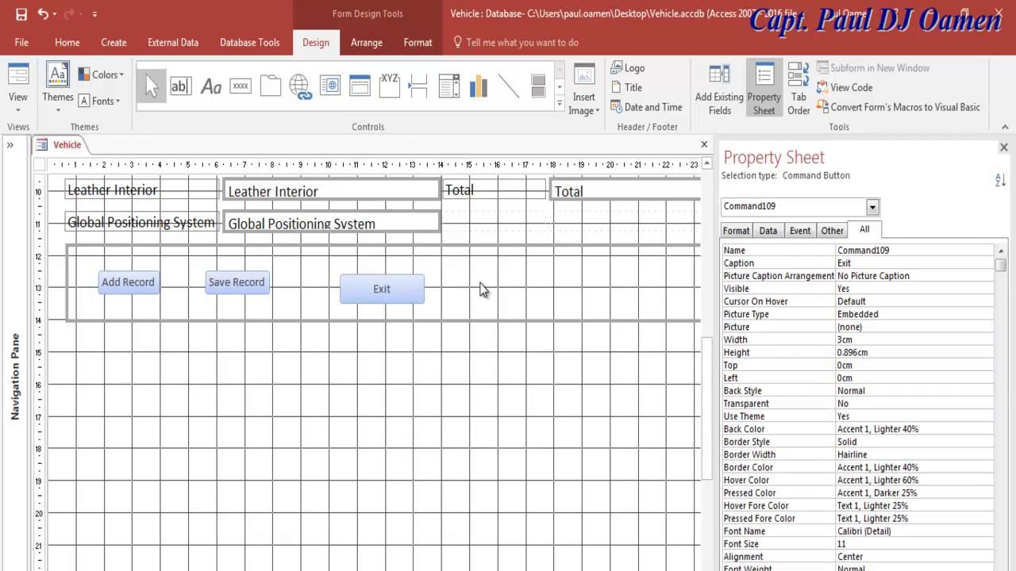
{"action": "left_click_drag", "start_coordinate": [708, 387], "coordinate": [697, 208]}
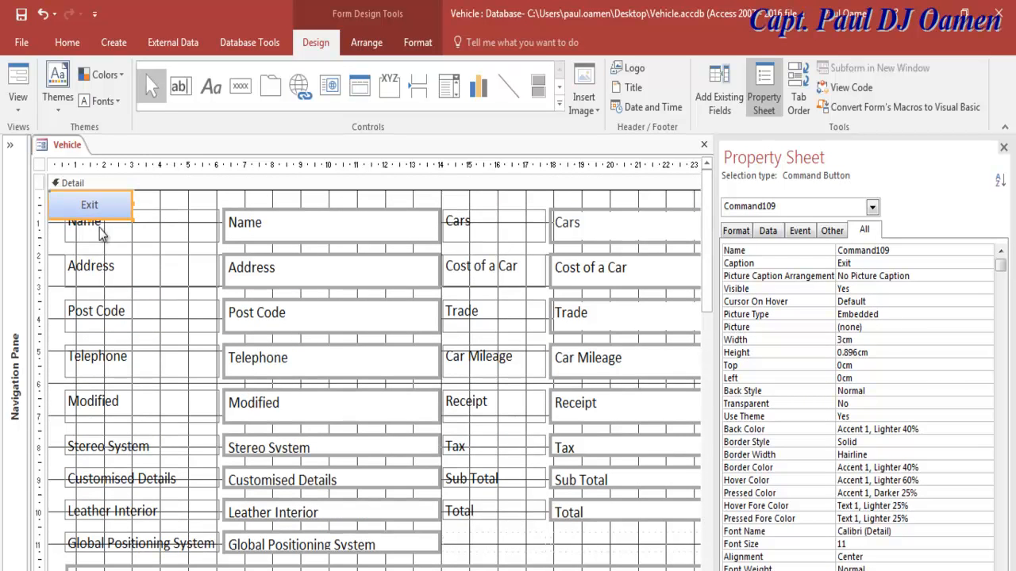
{"action": "left_click_drag", "start_coordinate": [104, 220], "coordinate": [528, 547]}
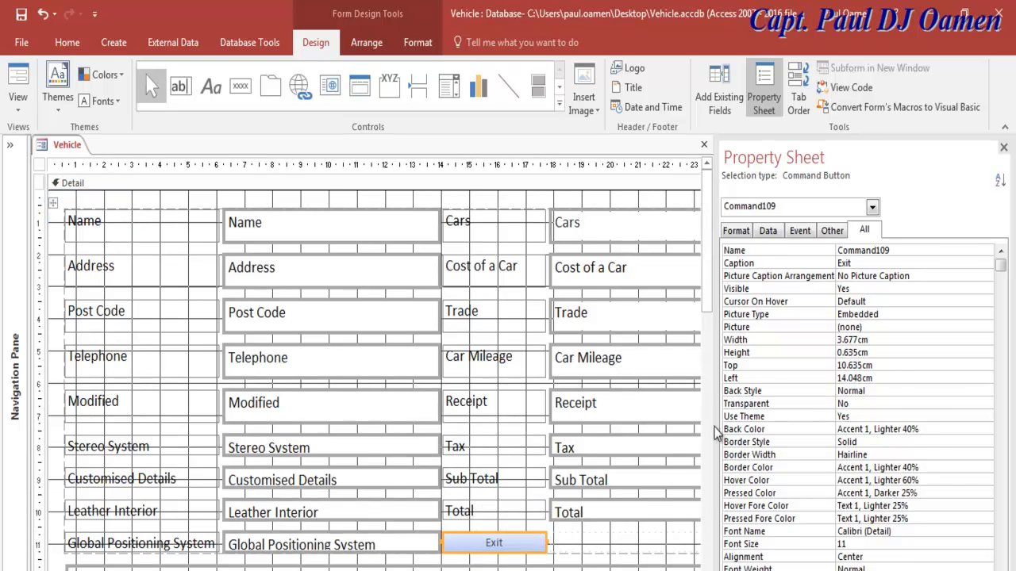
{"action": "left_click_drag", "start_coordinate": [709, 314], "coordinate": [708, 391]}
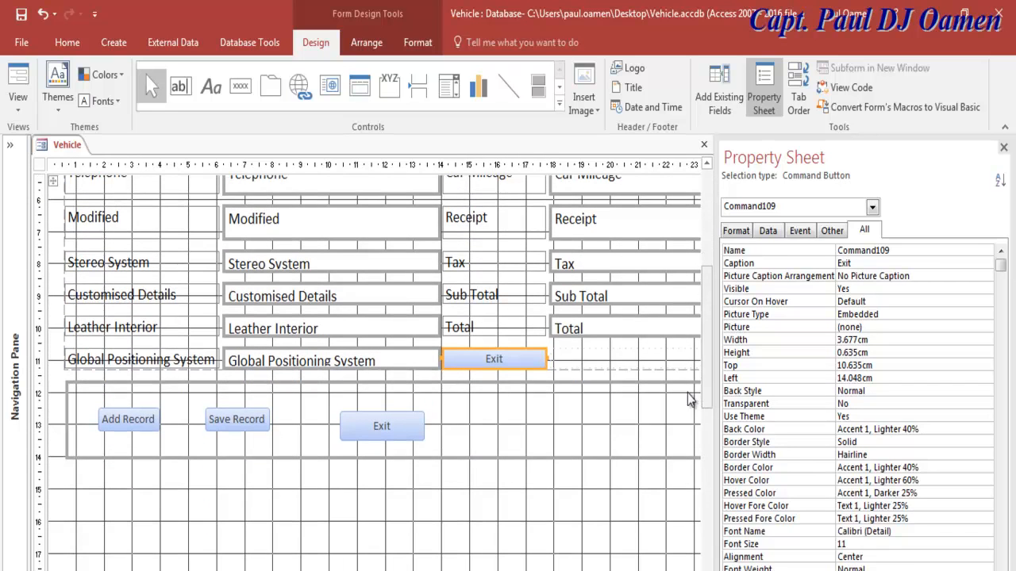
{"action": "left_click_drag", "start_coordinate": [522, 363], "coordinate": [520, 426]}
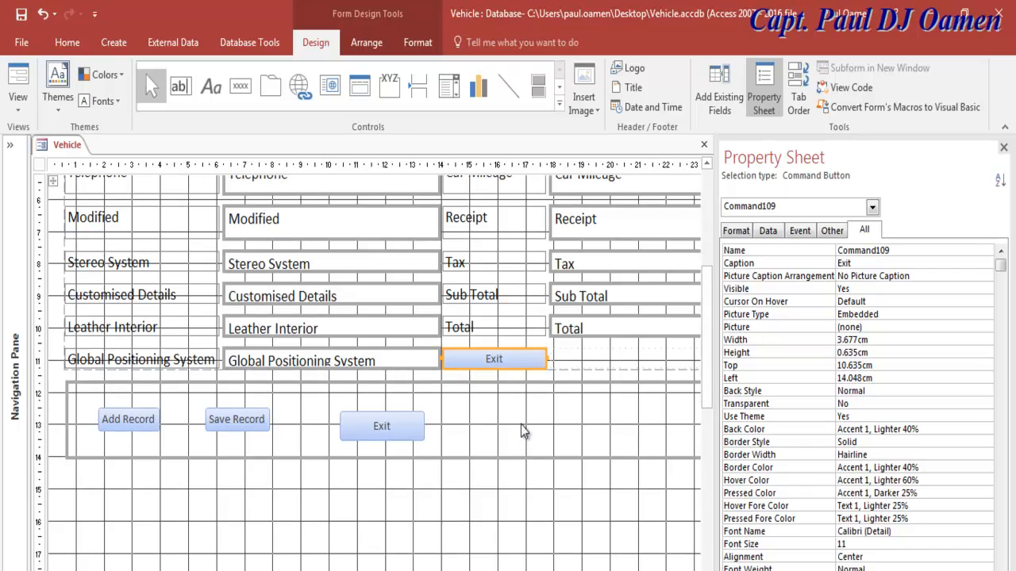
{"action": "mouse_move", "coordinate": [524, 366]}
{"action": "left_mouse_down"}
{"action": "mouse_move", "coordinate": [517, 436]}
{"action": "mouse_move", "coordinate": [516, 352]}
{"action": "left_mouse_up"}
Step: Re-paste the Exit copy into the Detail section and place it beside the first Exit button
{"action": "key", "text": "ctrl+x"}
{"action": "left_click", "coordinate": [492, 409]}
{"action": "key", "text": "ctrl+v"}
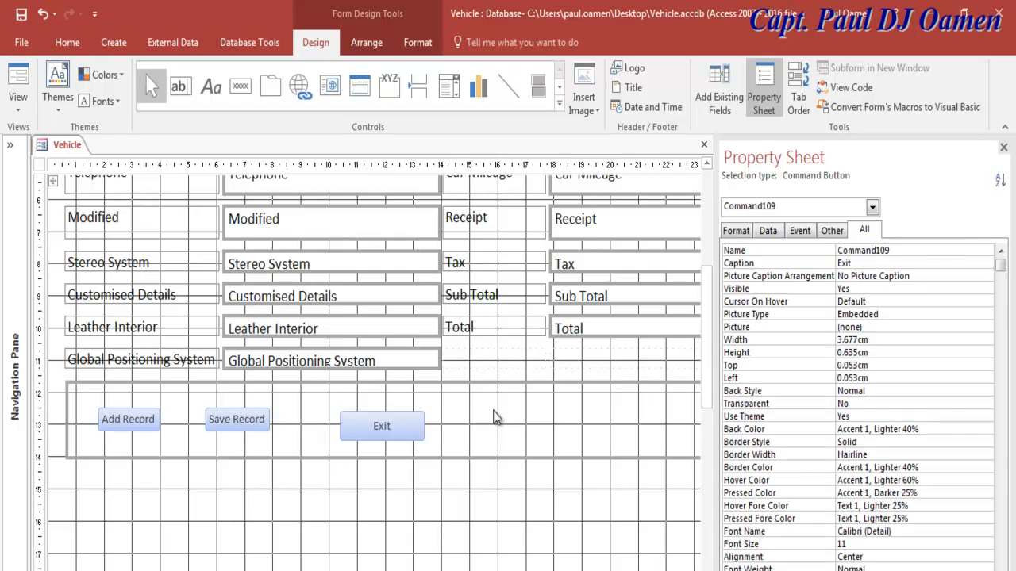
{"action": "left_click_drag", "start_coordinate": [706, 359], "coordinate": [705, 236]}
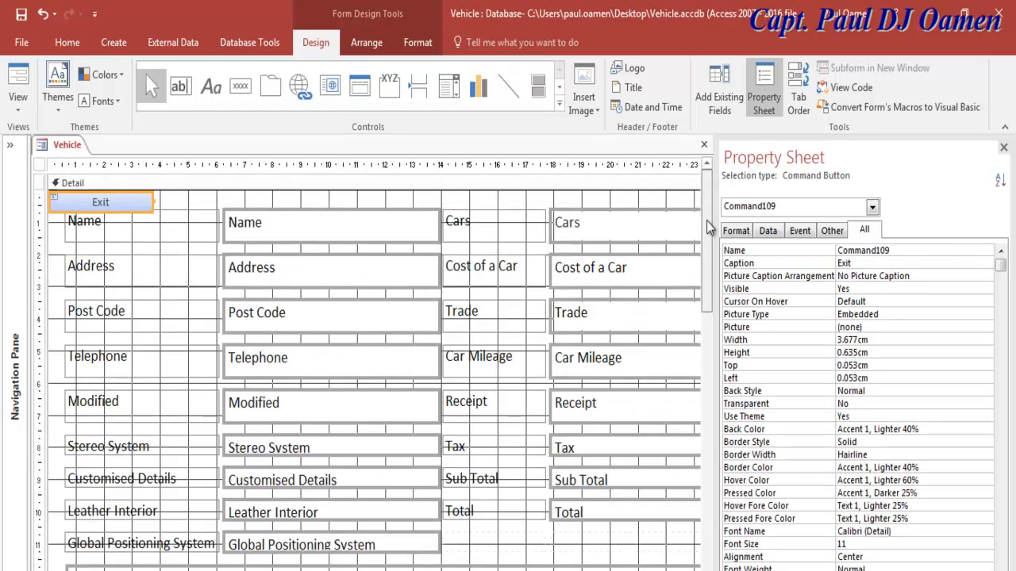
{"action": "left_click_drag", "start_coordinate": [132, 211], "coordinate": [619, 570]}
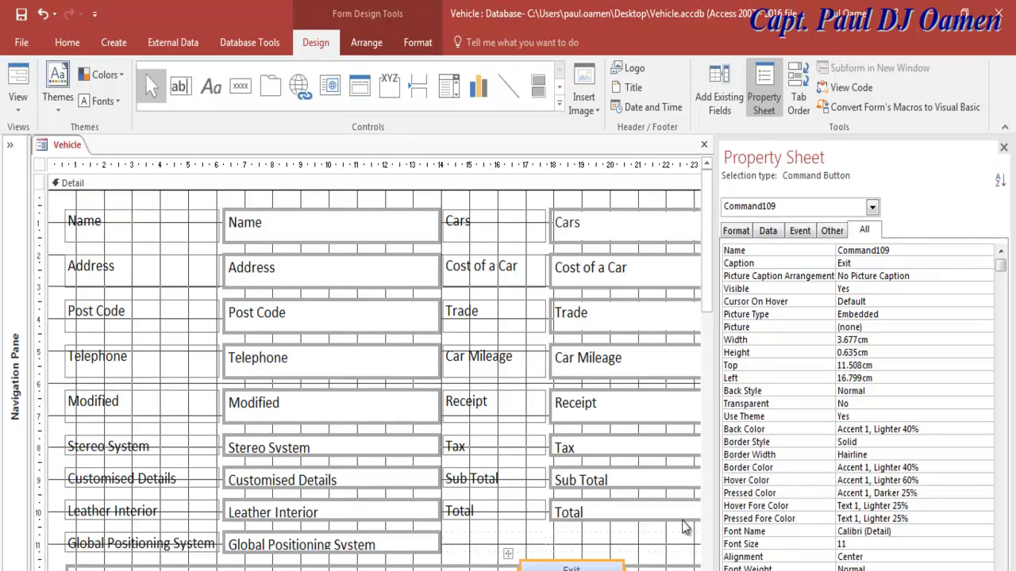
{"action": "left_click_drag", "start_coordinate": [708, 296], "coordinate": [690, 379]}
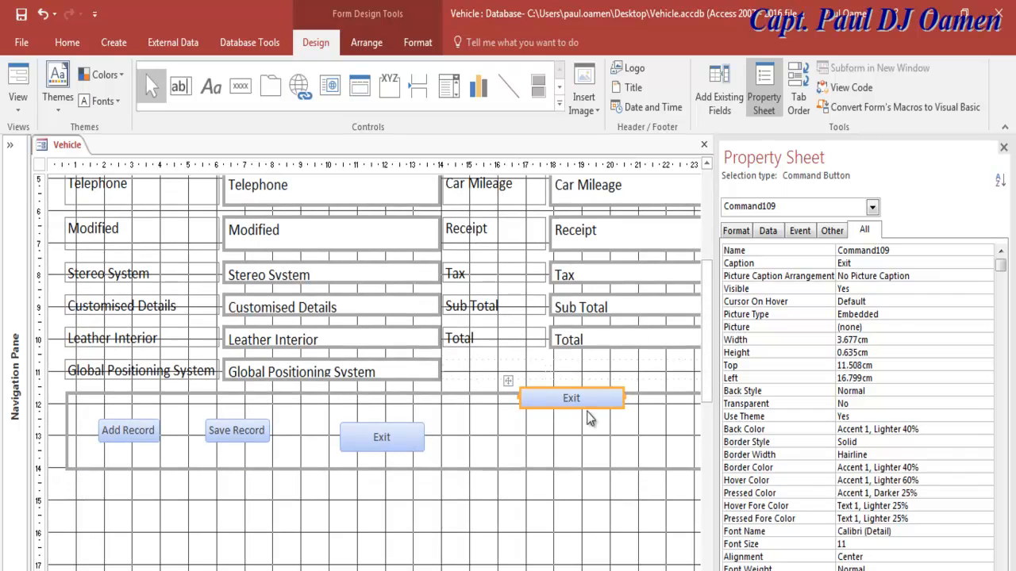
{"action": "left_click_drag", "start_coordinate": [590, 410], "coordinate": [503, 448]}
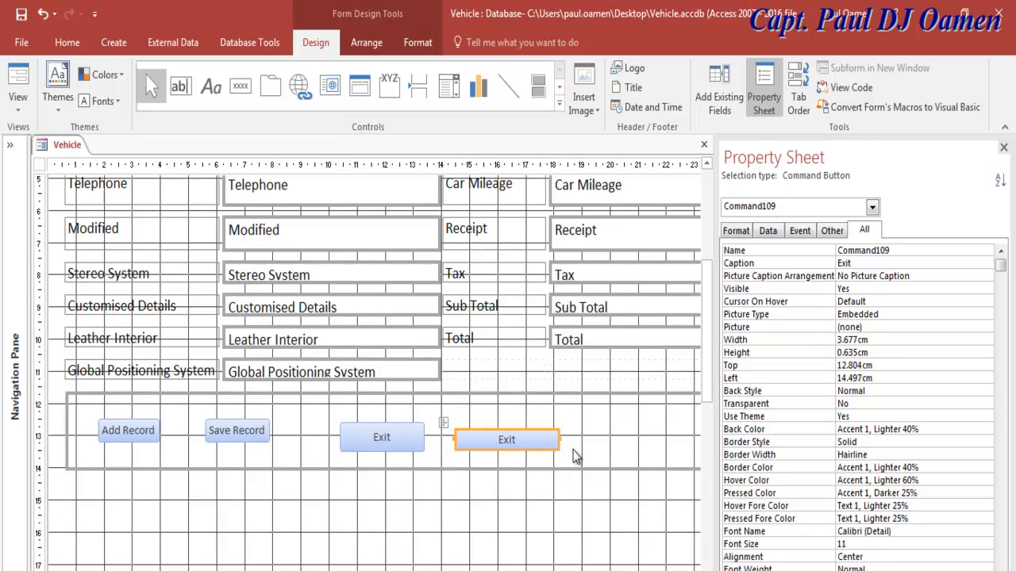
Step: Change the middle Exit copy's caption to 'Enable'
{"action": "double_click", "coordinate": [865, 262]}
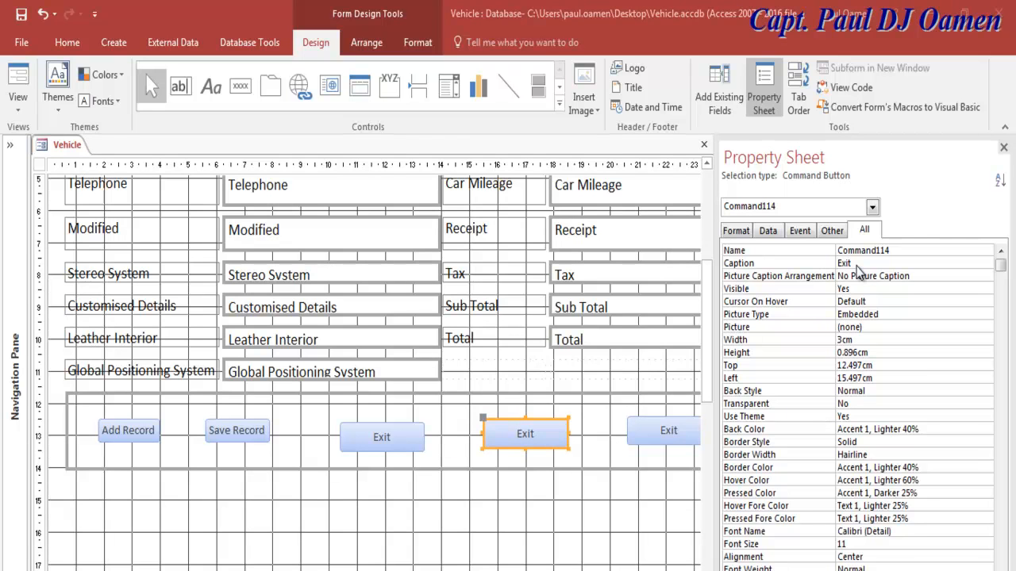
{"action": "left_click_drag", "start_coordinate": [859, 265], "coordinate": [839, 267]}
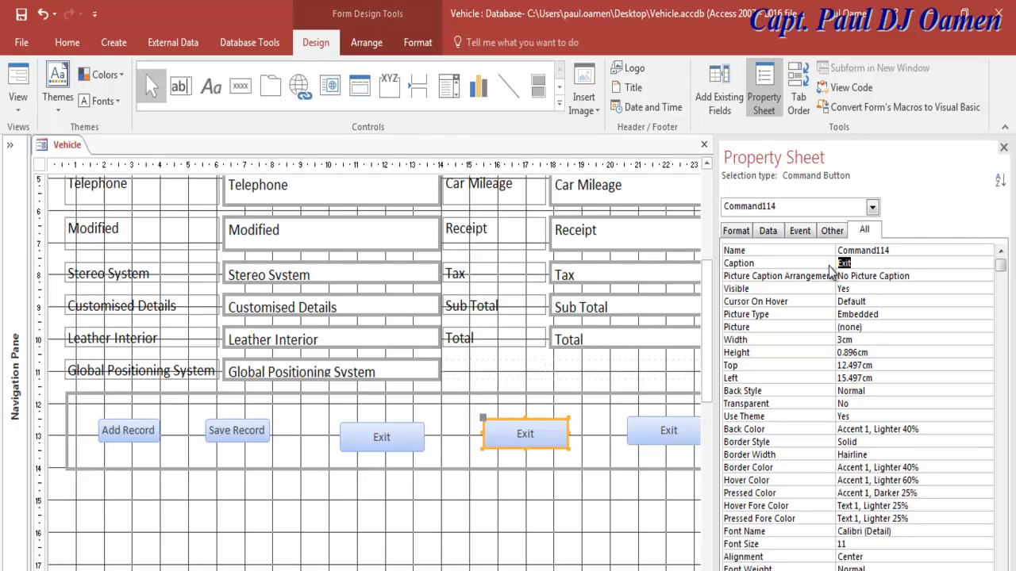
{"action": "type", "text": "Enable"}
Step: Caption the rightmost copy 'Disable' and name it btnDisable
{"action": "left_click", "coordinate": [689, 435]}
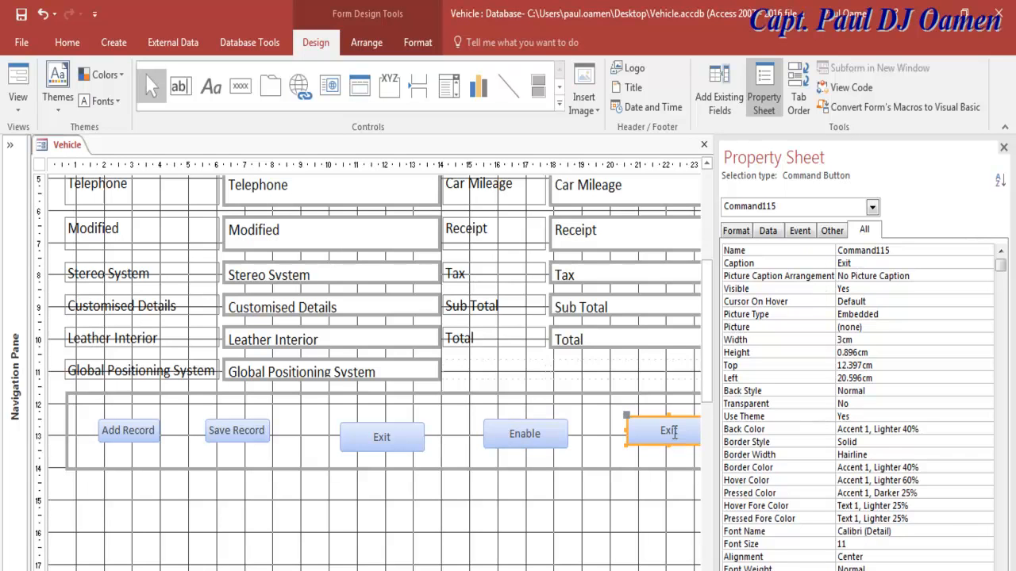
{"action": "left_click", "coordinate": [828, 265]}
{"action": "type", "text": "Disable"}
{"action": "left_click", "coordinate": [831, 251]}
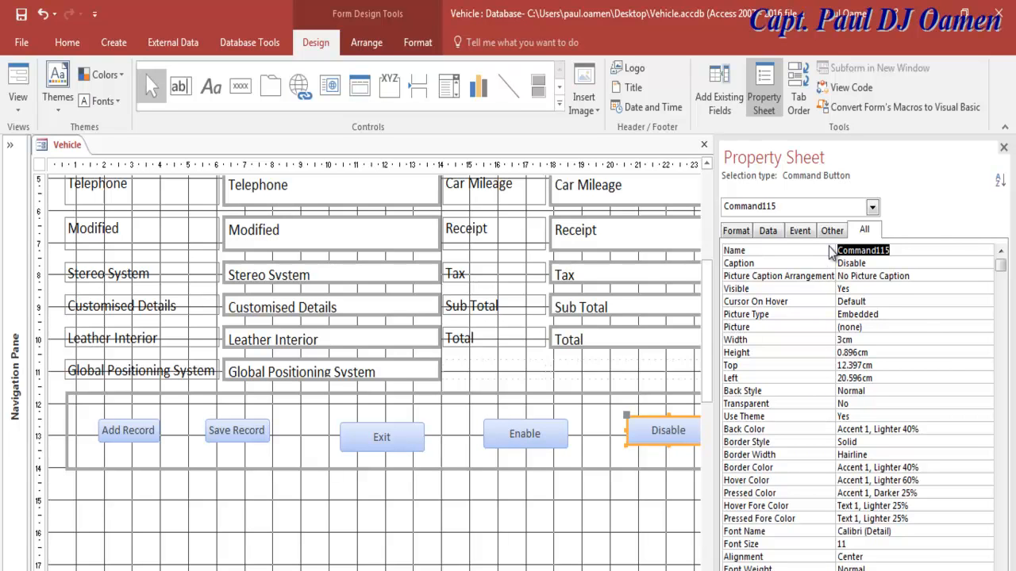
{"action": "type", "text": "btnDisable"}
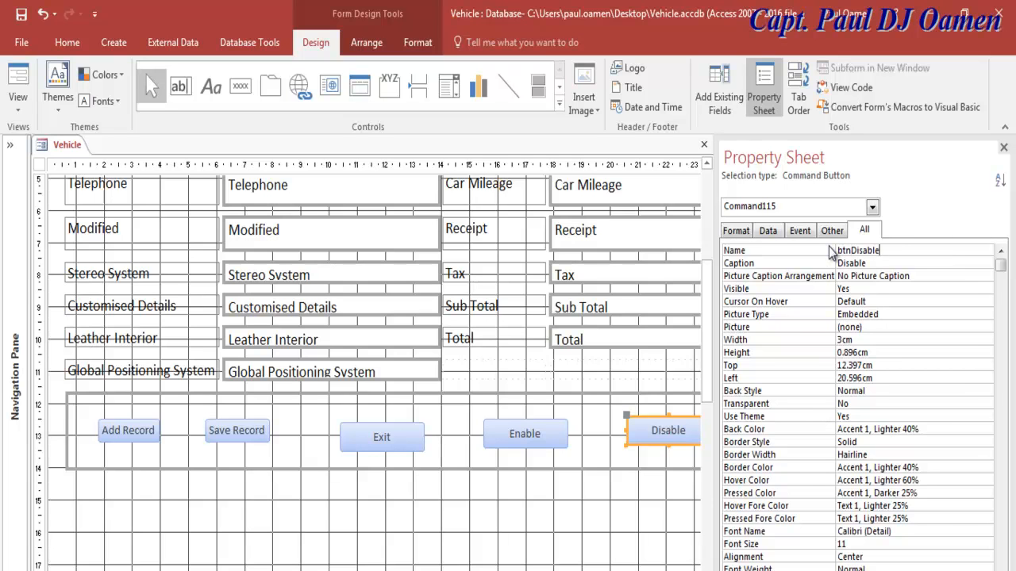
Step: Name the Enable button btnEnable
{"action": "left_click", "coordinate": [538, 442]}
{"action": "left_click", "coordinate": [833, 262]}
{"action": "left_click_drag", "start_coordinate": [904, 250], "coordinate": [823, 254]}
{"action": "type", "text": "btnEnable"}
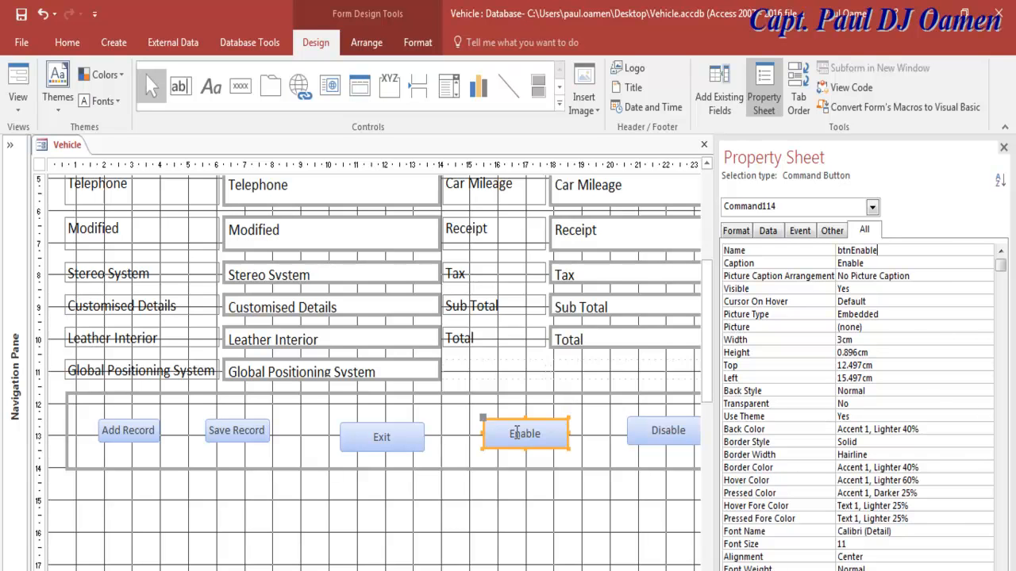
{"action": "left_click", "coordinate": [591, 527]}
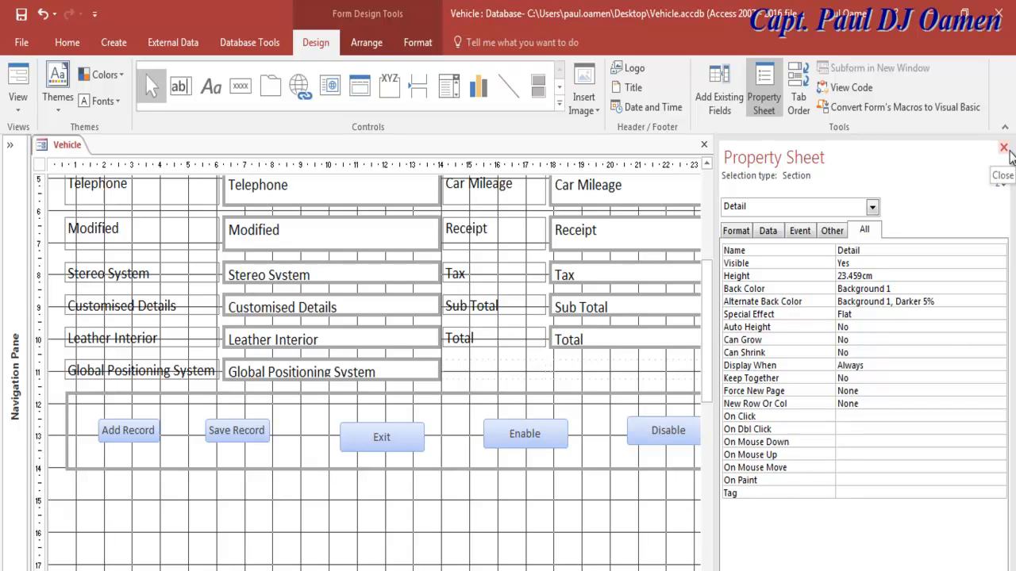
Step: Display btnExit's event properties, On Click through On Exit, in the Property Sheet
{"action": "left_click", "coordinate": [395, 447]}
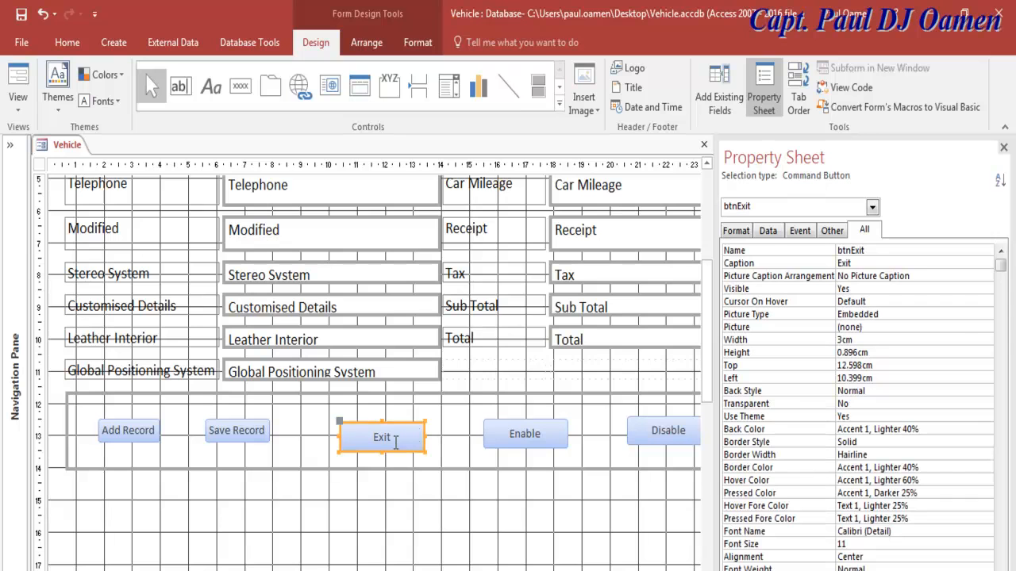
{"action": "left_click", "coordinate": [807, 240]}
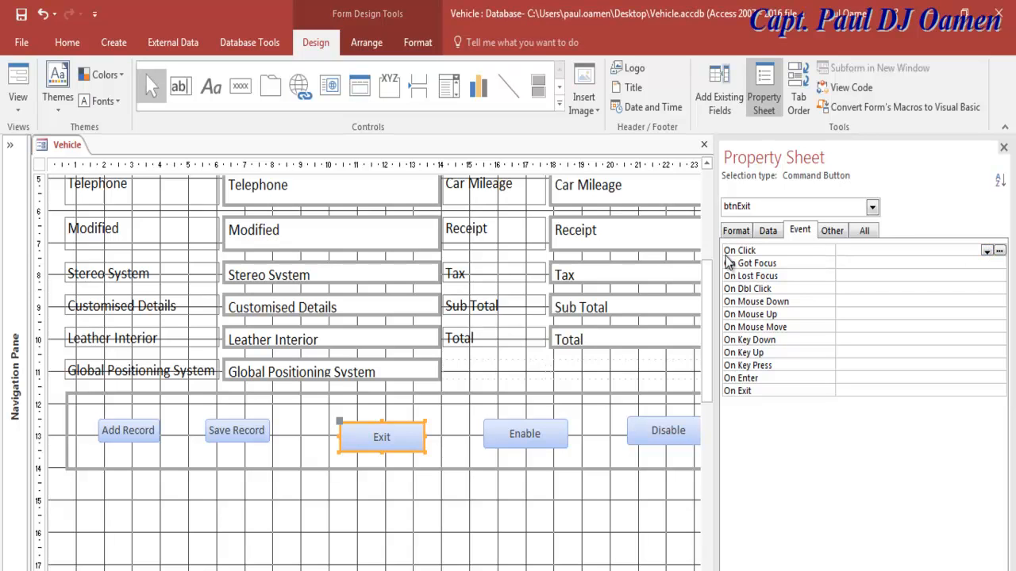
Step: Set btnExit's On Click event to [Event Procedure] and open its code builder
{"action": "left_click", "coordinate": [986, 251]}
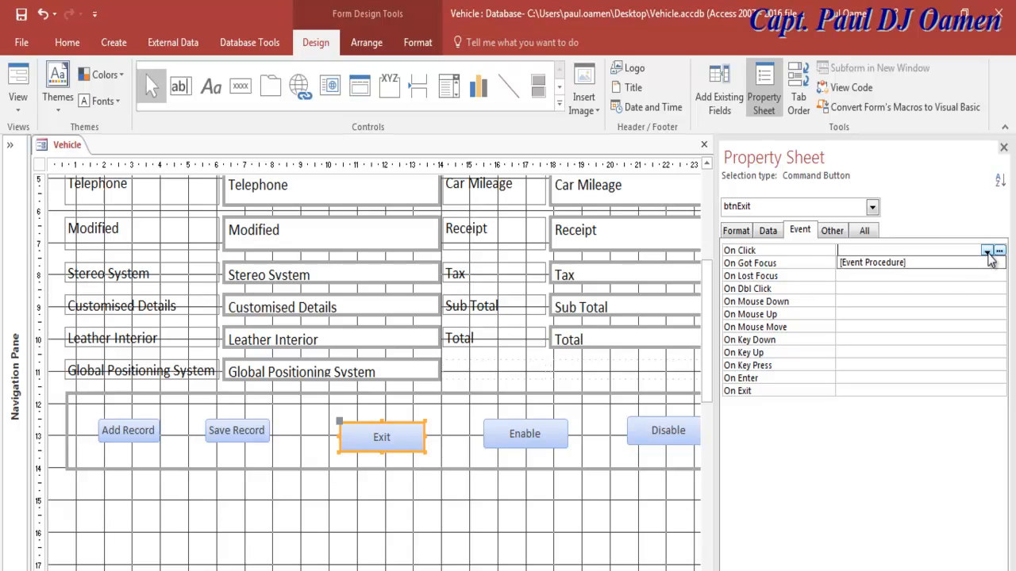
{"action": "left_click", "coordinate": [888, 262]}
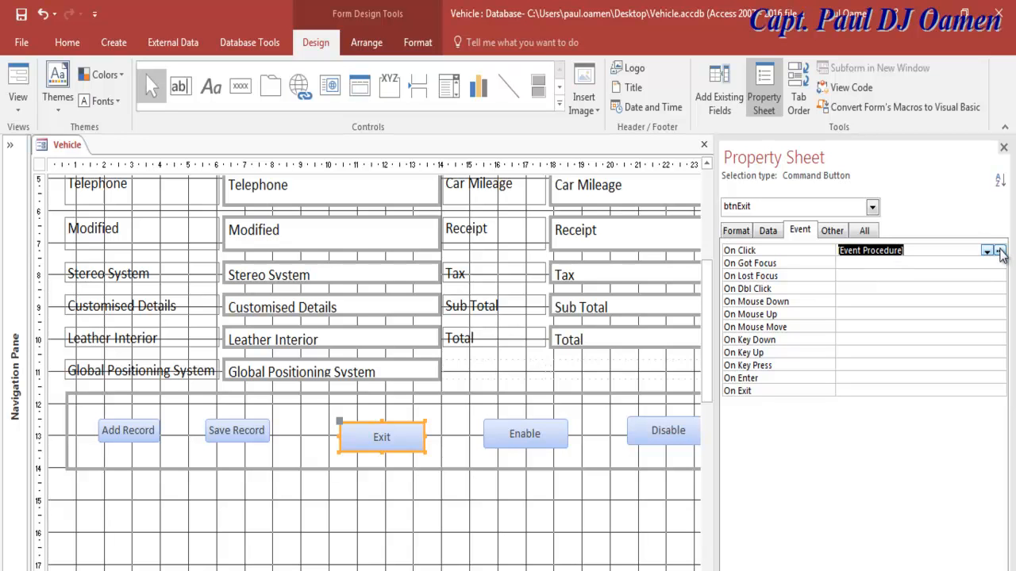
{"action": "left_click", "coordinate": [1000, 251]}
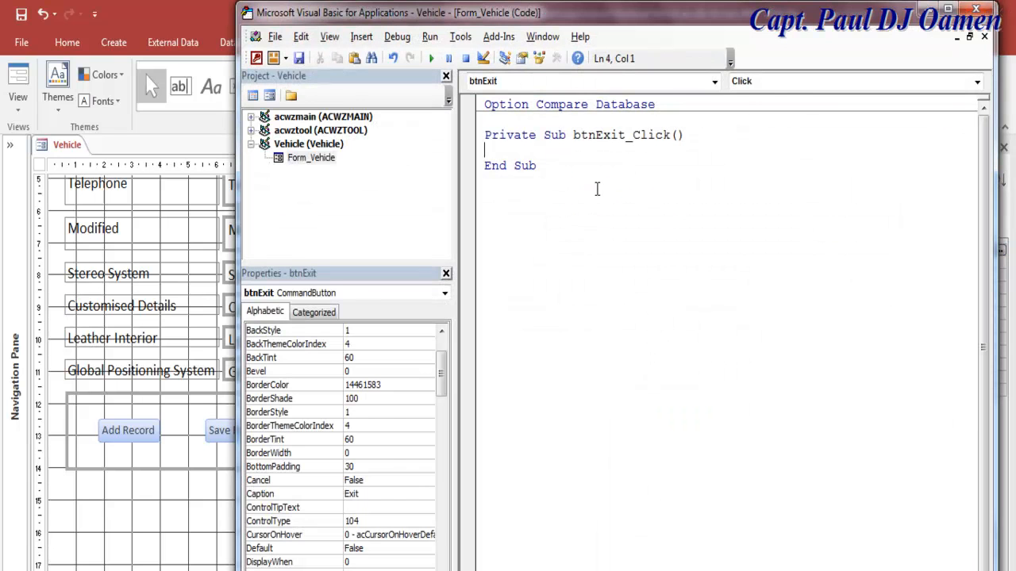
Step: Declare iExit As VbMsgBoxResult in btnExit_Click
{"action": "type", "text": "dim"}
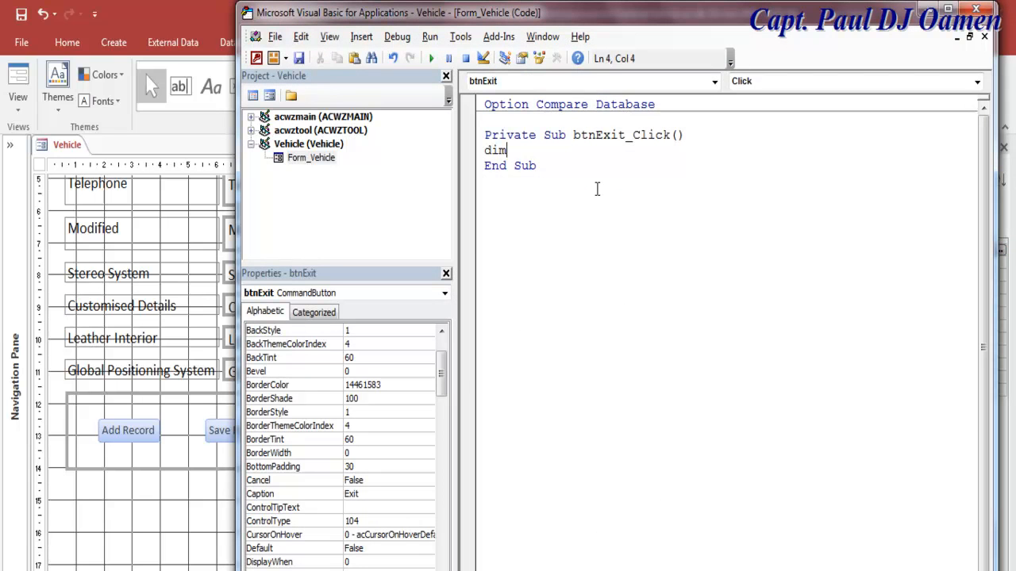
{"action": "type", "text": " iExit as v"}
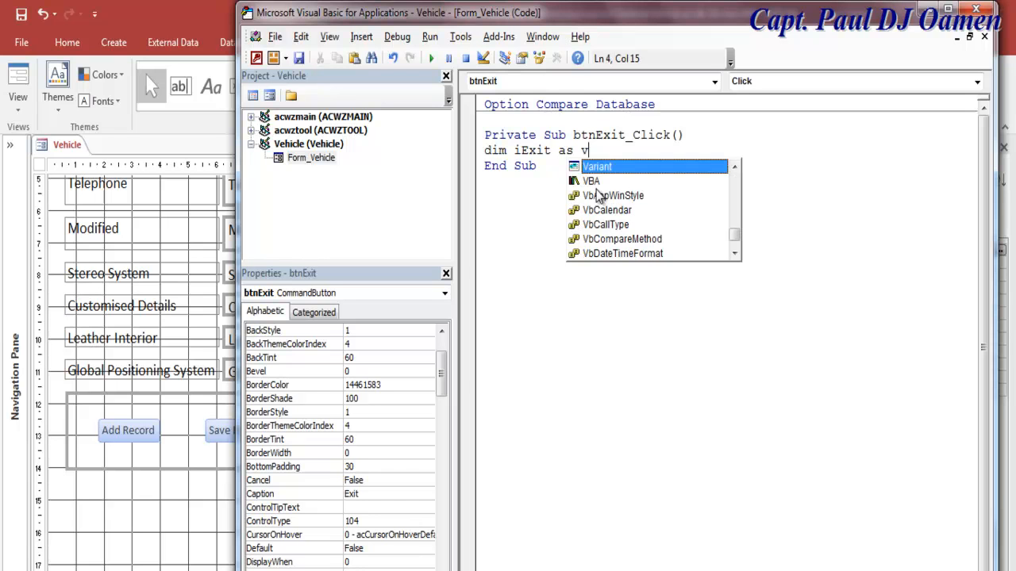
{"action": "type", "text": "bmsg"}
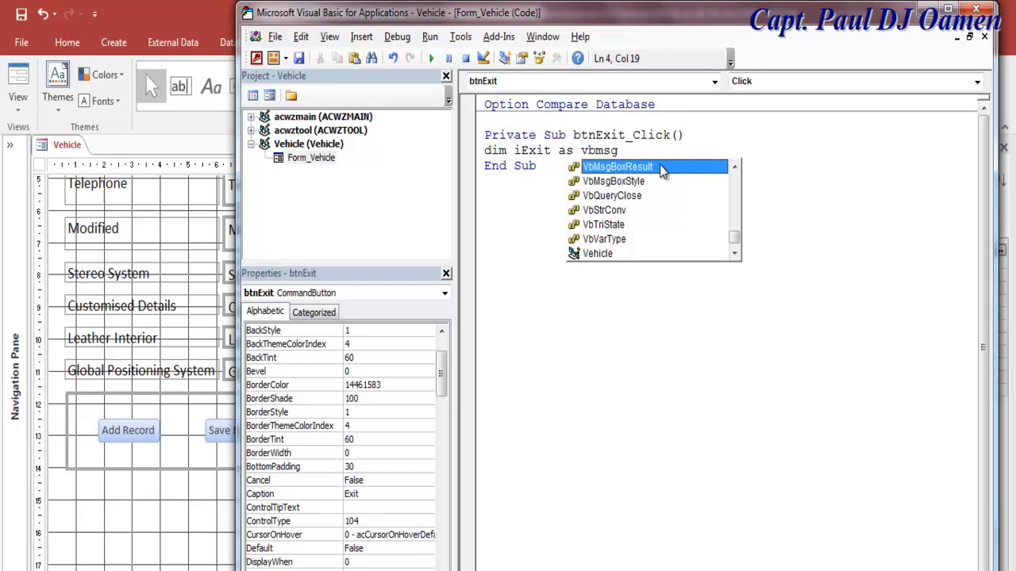
{"action": "double_click", "coordinate": [660, 167]}
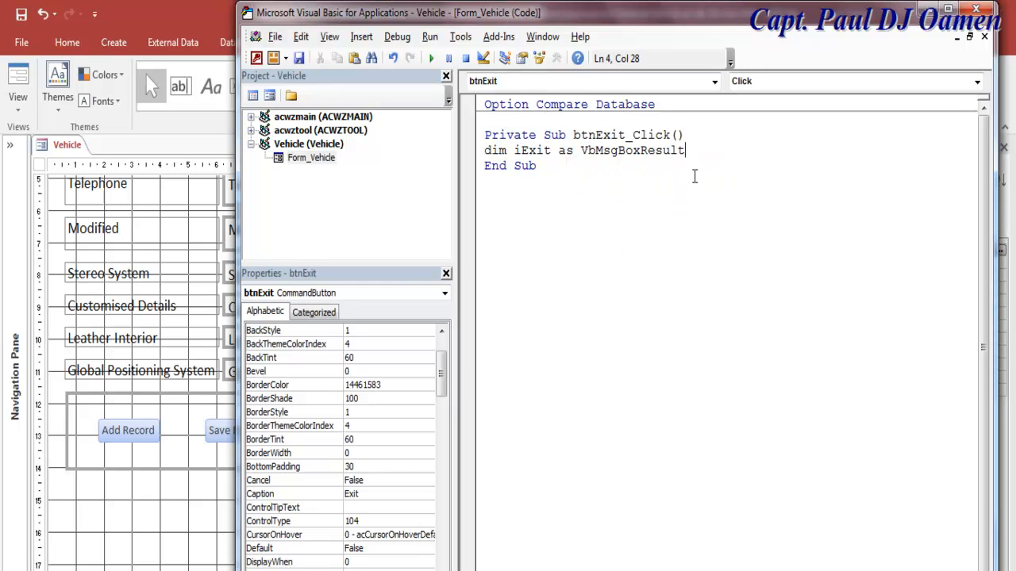
{"action": "key", "text": "Return"}
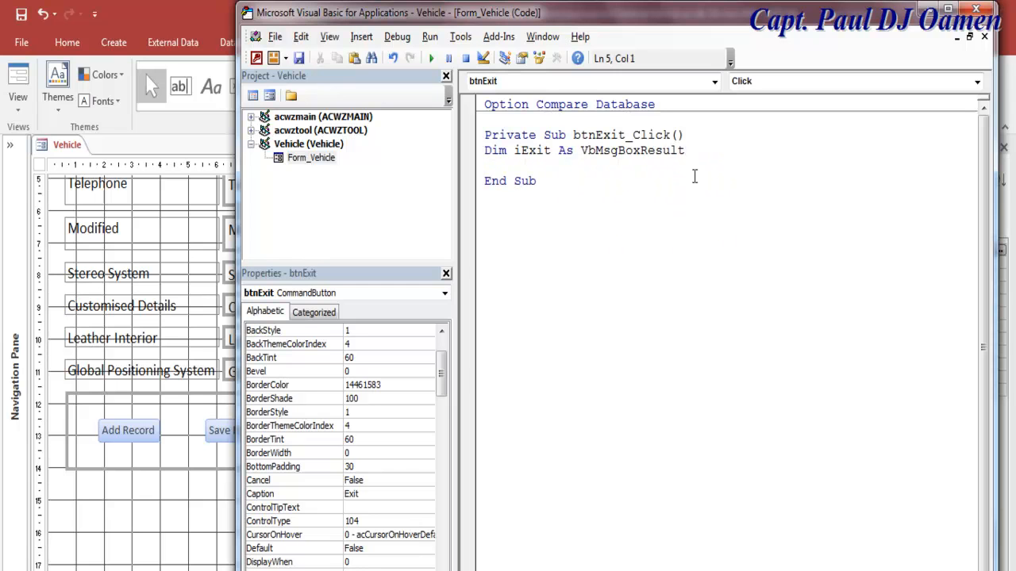
Step: Assign iExit = Msgbox("Confirm if you want to exit", vbQuestion, replacing the vbAbortRetryIgnore style
{"action": "type", "text": "i"}
{"action": "type", "text": "it = "}
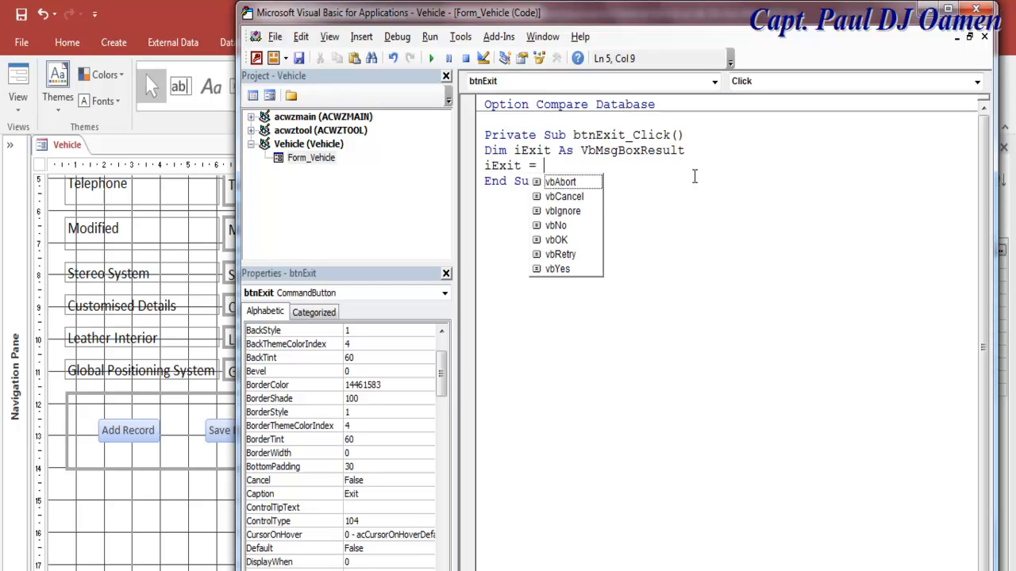
{"action": "type", "text": "Msgbox("}
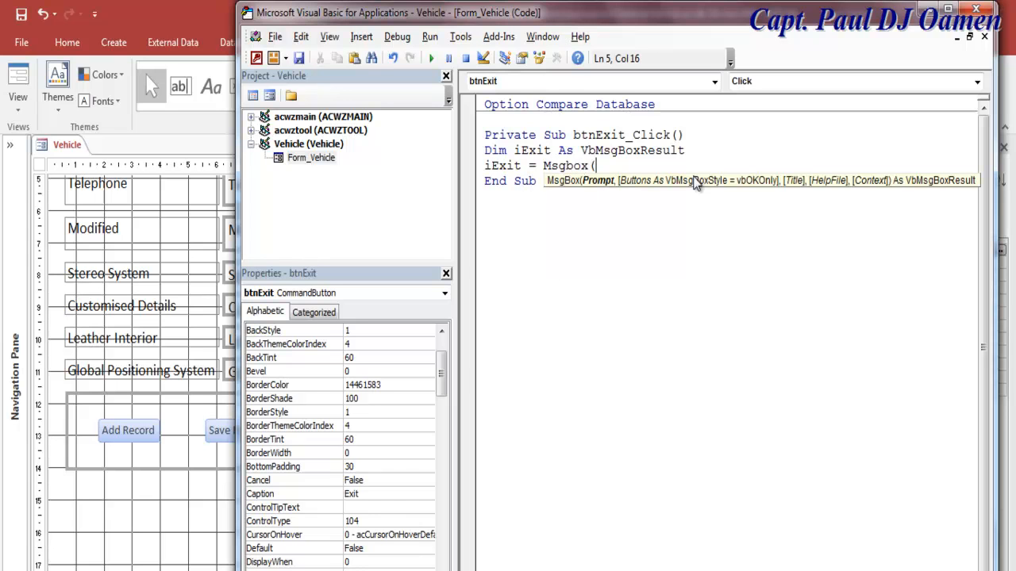
{"action": "type", "text": "\"Confirm if you want to exit\""}
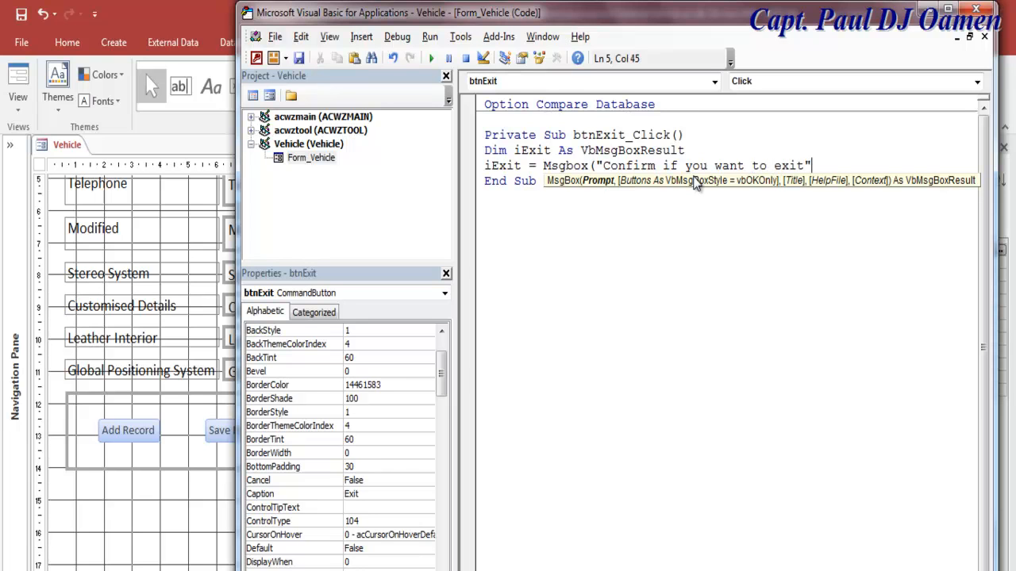
{"action": "type", "text": ","}
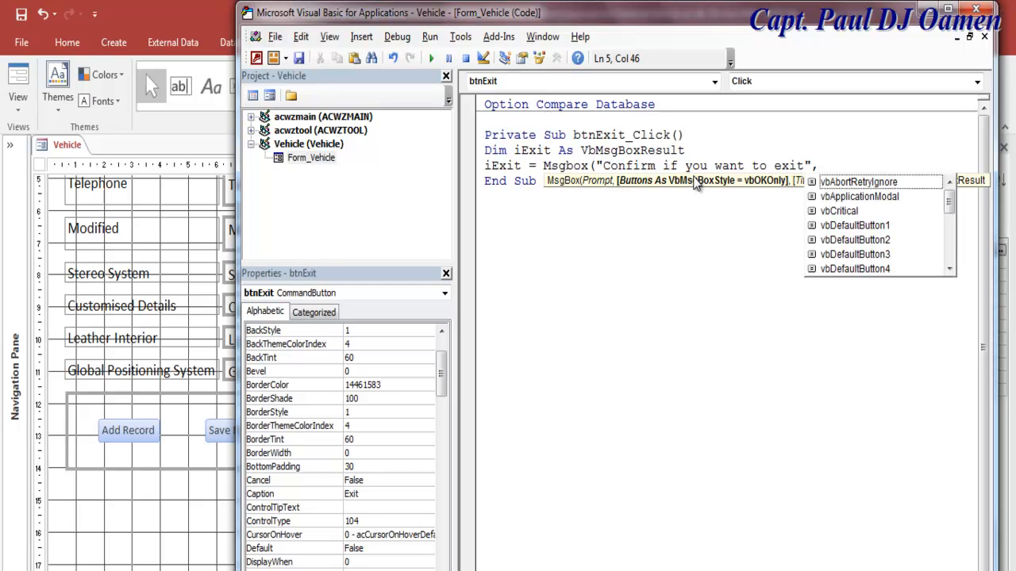
{"action": "type", "text": "vbAbortRetryIgnore"}
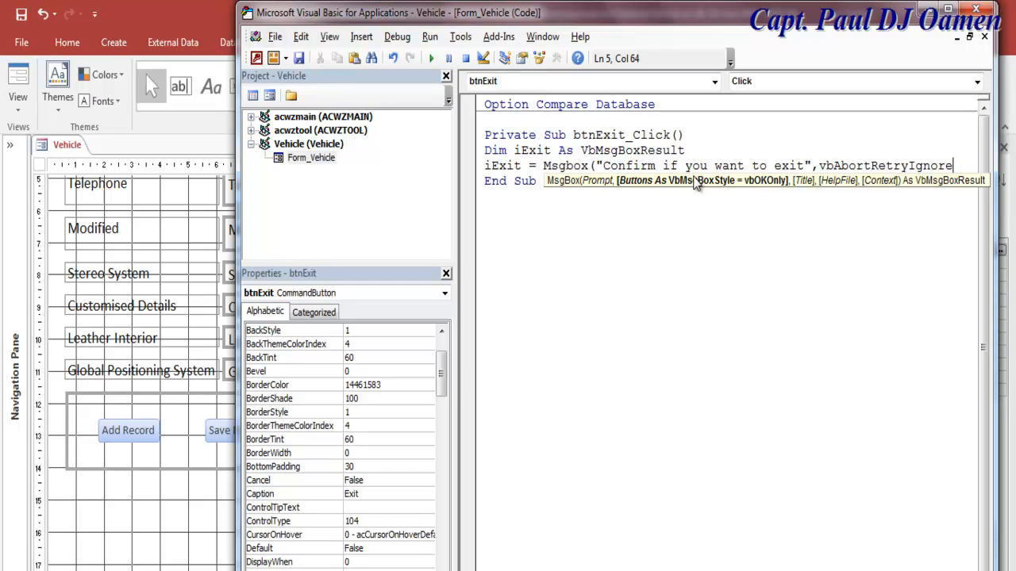
{"action": "key", "text": "BackSpace"}
{"action": "key", "text": "BackSpace"}
{"action": "key", "text": "BackSpace"}
{"action": "key", "text": "BackSpace"}
{"action": "key", "text": "BackSpace"}
{"action": "key", "text": "BackSpace"}
{"action": "key", "text": "BackSpace"}
{"action": "key", "text": "BackSpace"}
{"action": "key", "text": "BackSpace"}
{"action": "key", "text": "BackSpace"}
{"action": "key", "text": "BackSpace"}
{"action": "key", "text": "BackSpace"}
{"action": "key", "text": "BackSpace"}
{"action": "key", "text": "BackSpace"}
{"action": "key", "text": "BackSpace"}
{"action": "key", "text": "BackSpace"}
{"action": "key", "text": "BackSpace"}
{"action": "key", "text": "BackSpace"}
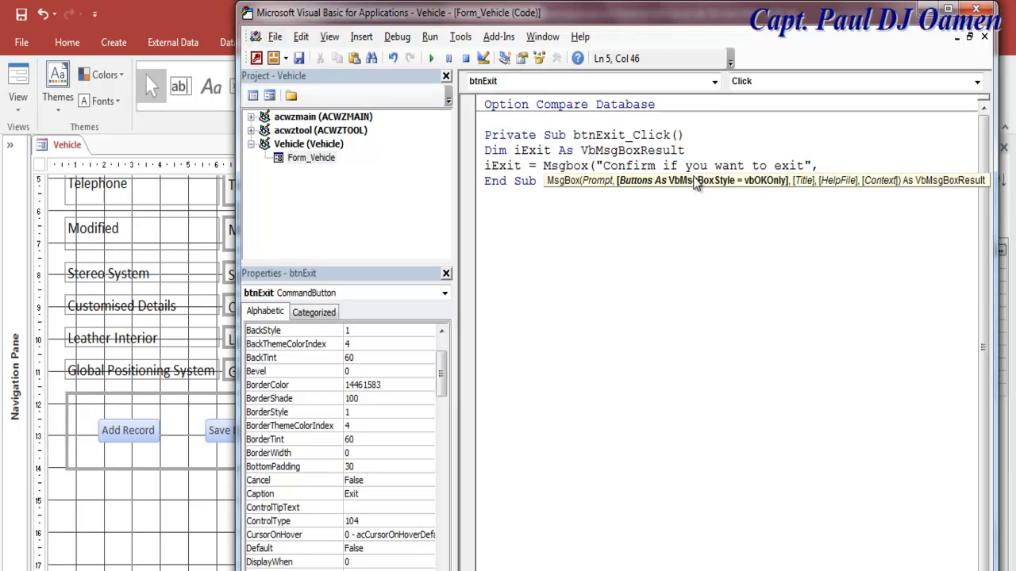
{"action": "type", "text": "vb"}
{"action": "key", "text": "BackSpace"}
{"action": "key", "text": "BackSpace"}
{"action": "key", "text": "BackSpace"}
{"action": "type", "text": ", vb"}
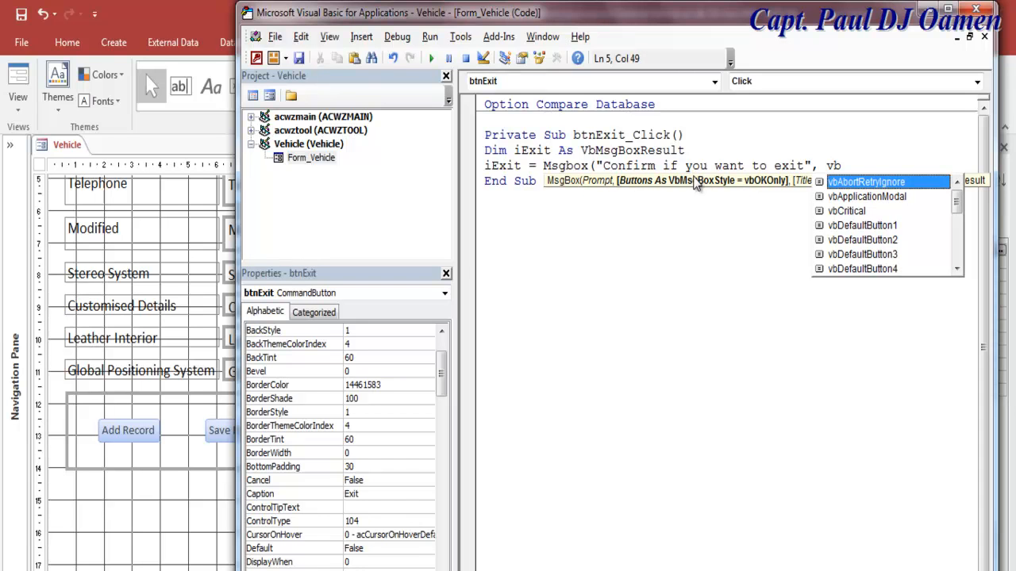
{"action": "type", "text": "q"}
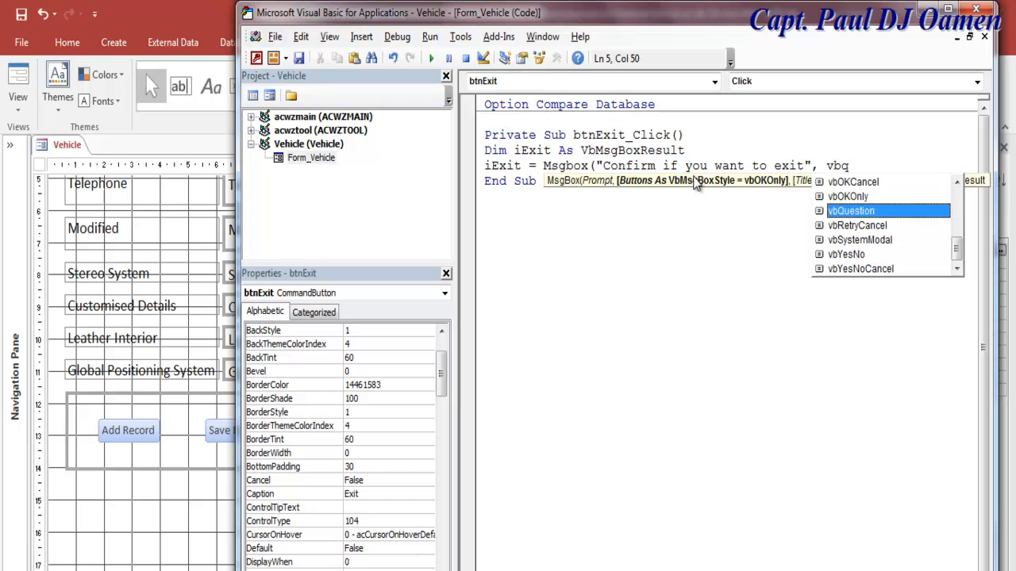
{"action": "double_click", "coordinate": [853, 211]}
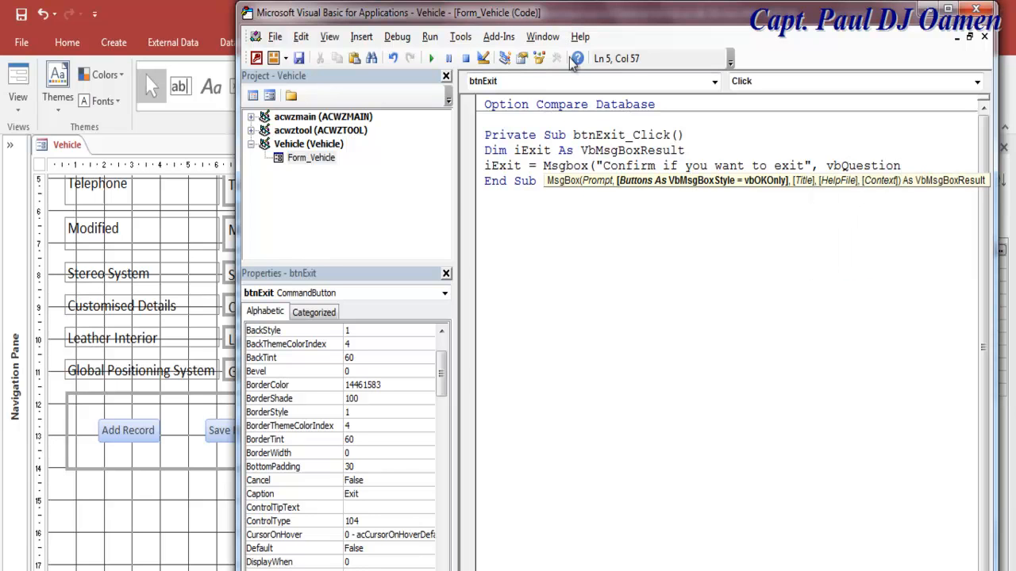
{"action": "double_click", "coordinate": [617, 16]}
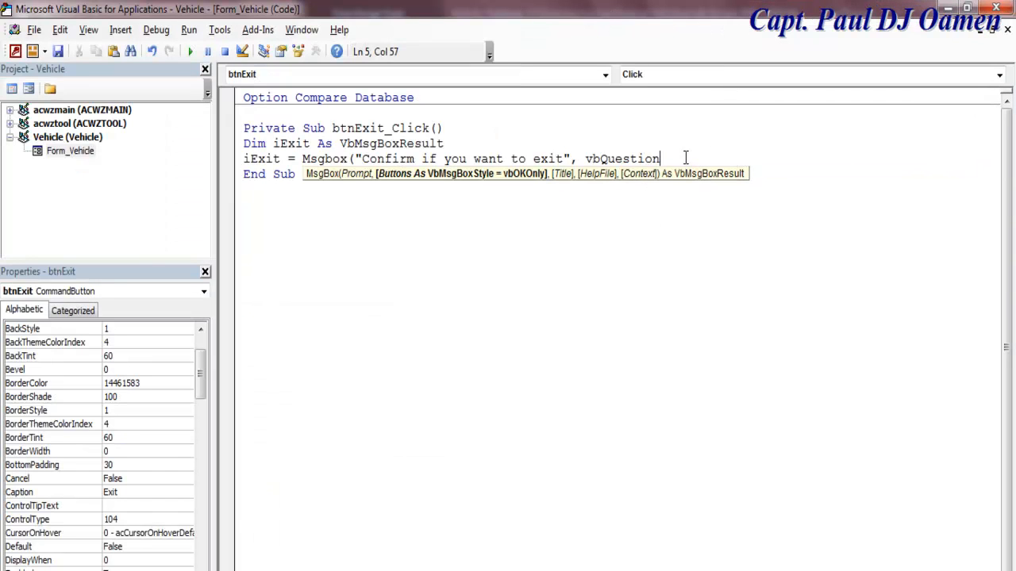
Step: Finish the MsgBox with + vbYesNo and the title "Vehicle Sales Inventory", then start a new line
{"action": "type", "text": "+"}
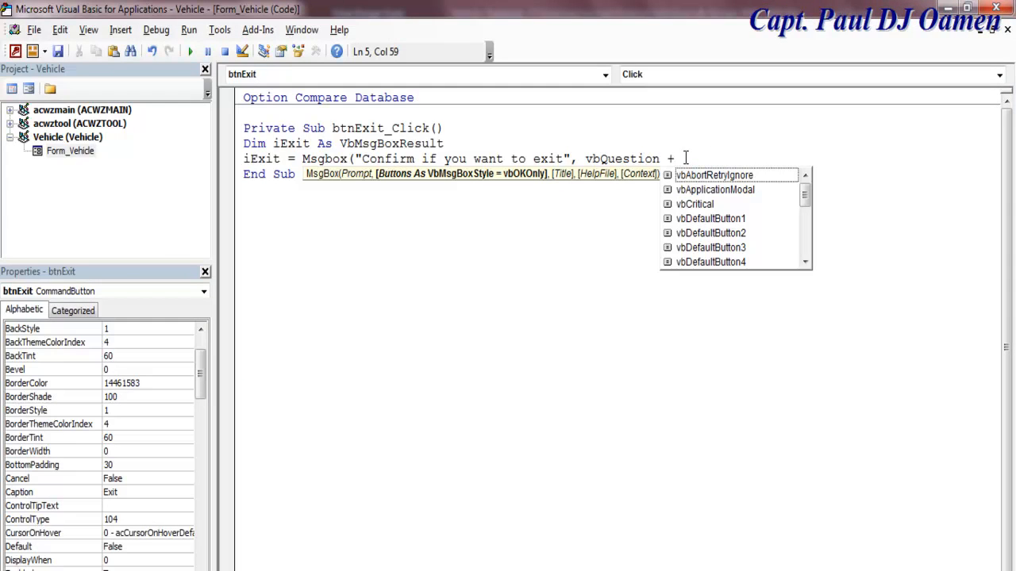
{"action": "type", "text": " vbye"}
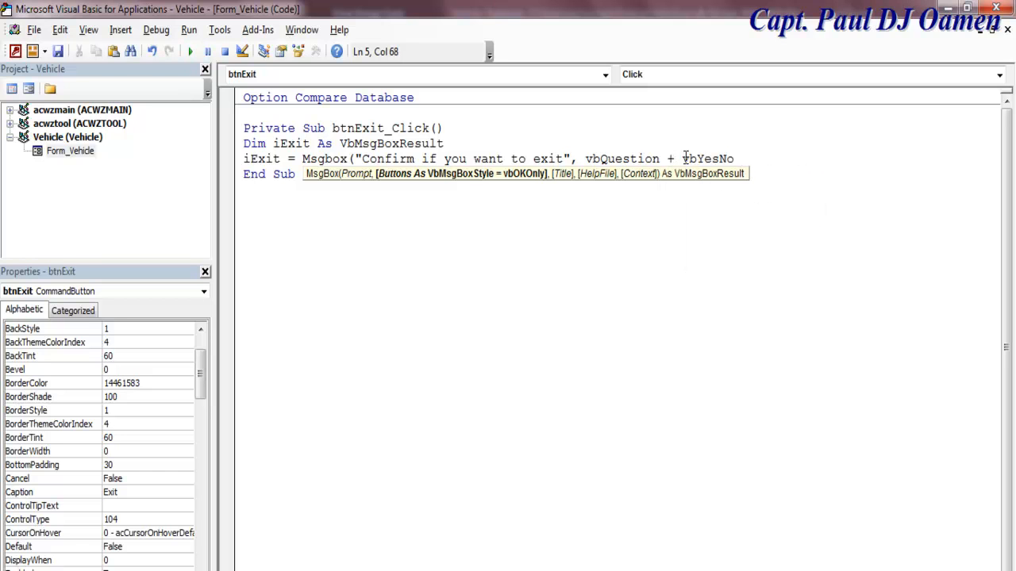
{"action": "type", "text": " , \""}
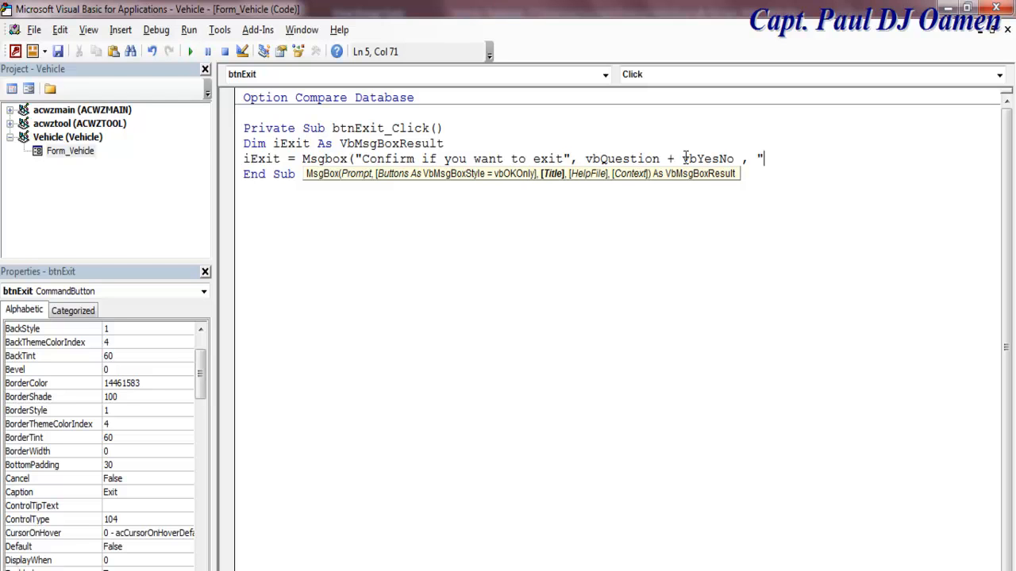
{"action": "type", "text": "Vehicle Sal"}
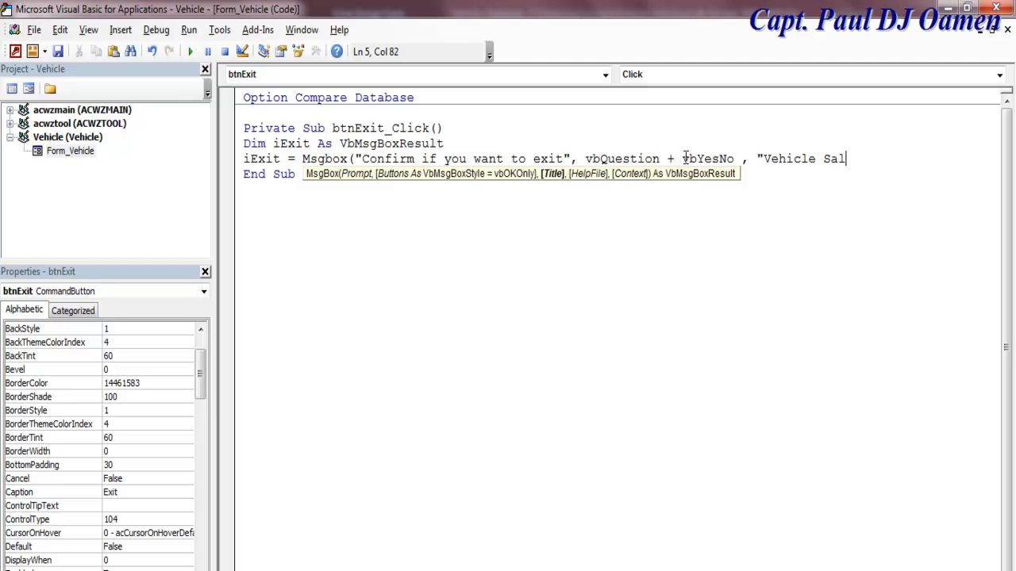
{"action": "type", "text": "es Invento"}
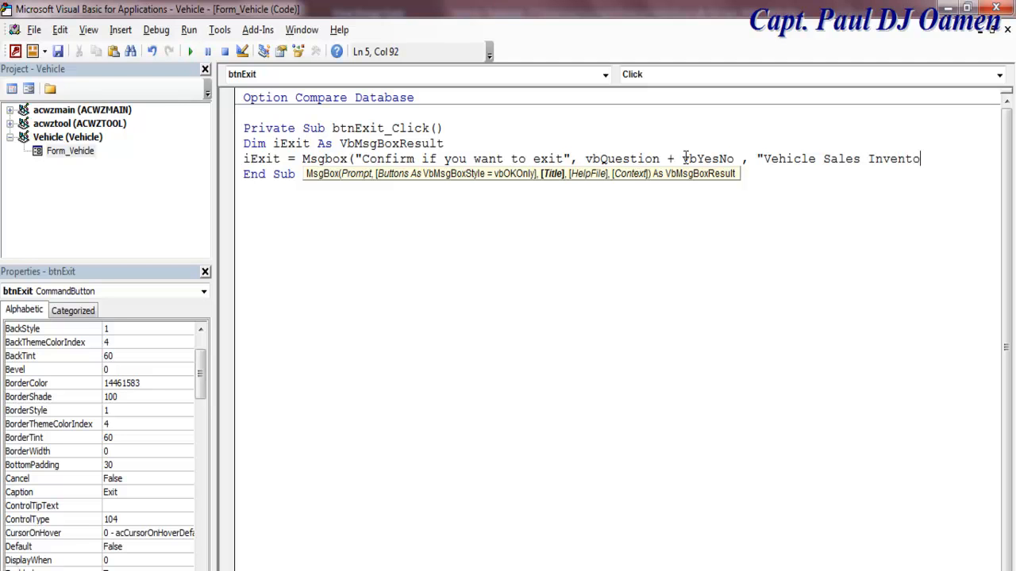
{"action": "type", "text": "ry\")"}
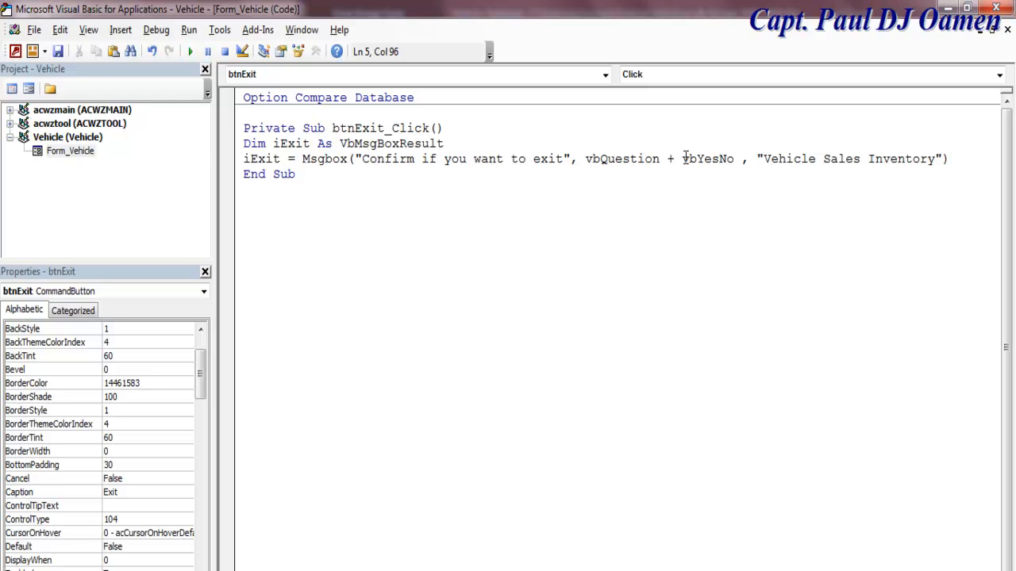
{"action": "key", "text": "Return"}
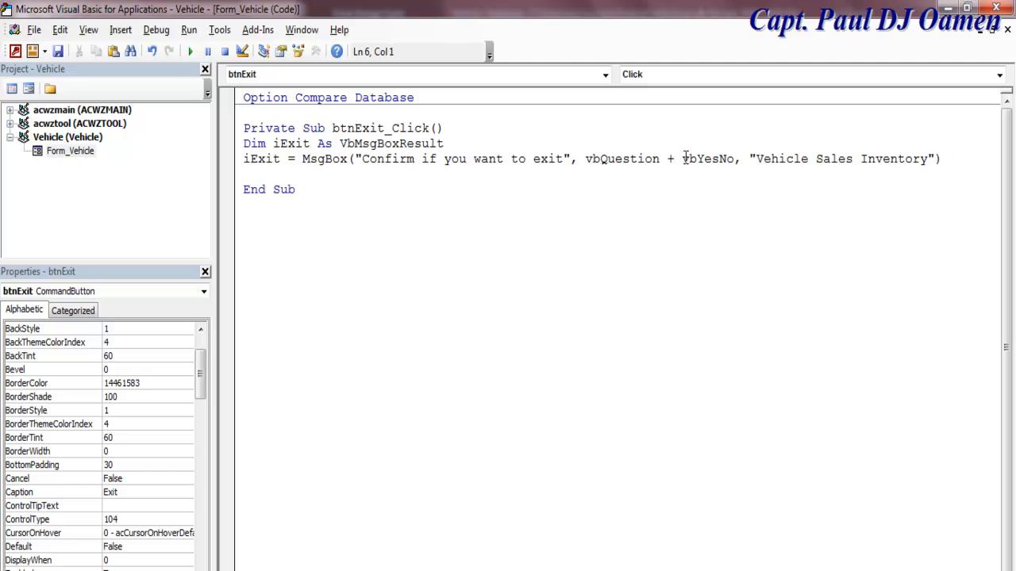
Step: Add If iExit = vbYes Then DoCmd.Close acForm, Me.Name with a closing End If
{"action": "key", "text": "Return"}
{"action": "type", "text": "if "}
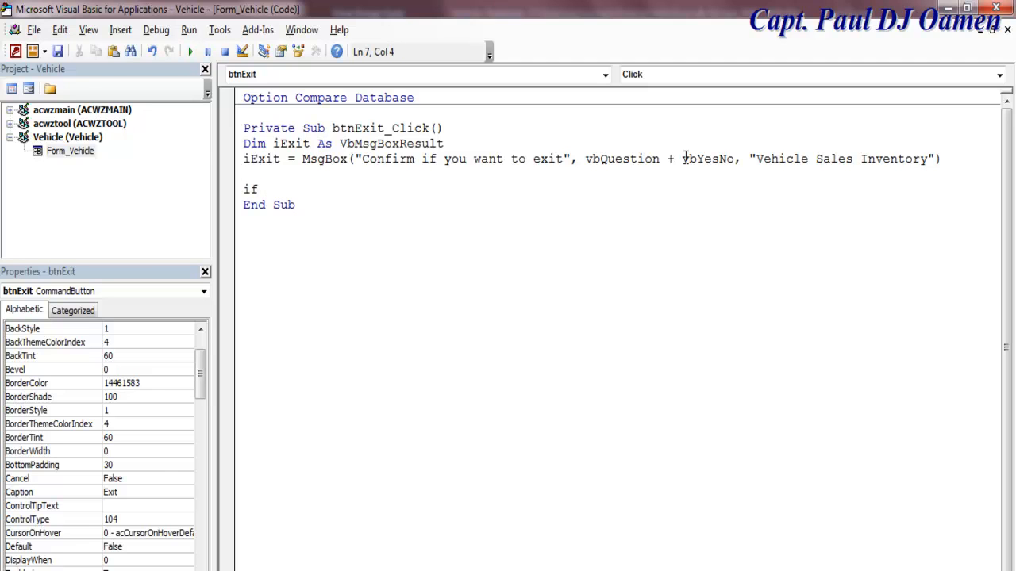
{"action": "type", "text": "iexit = "}
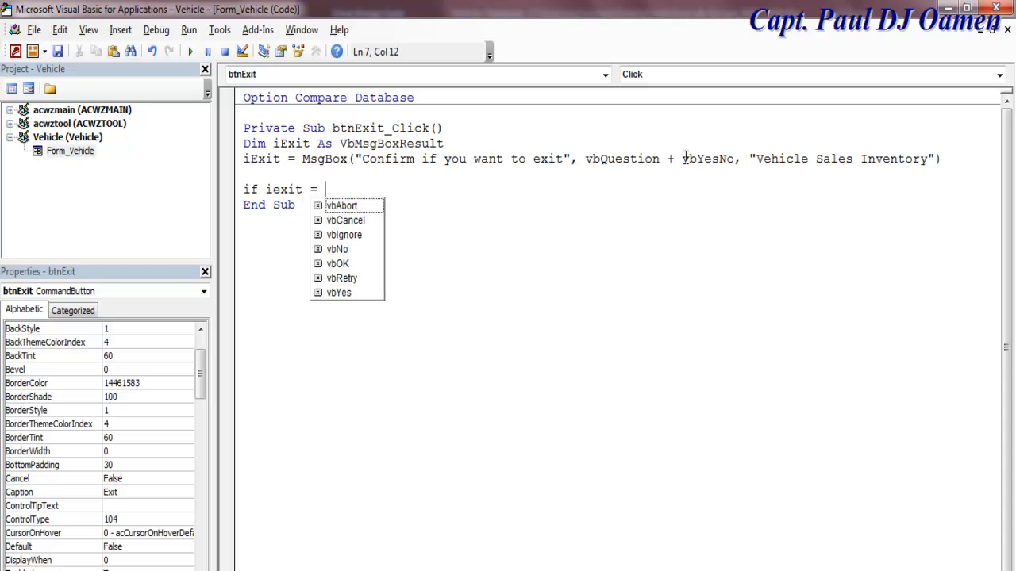
{"action": "type", "text": "vby"}
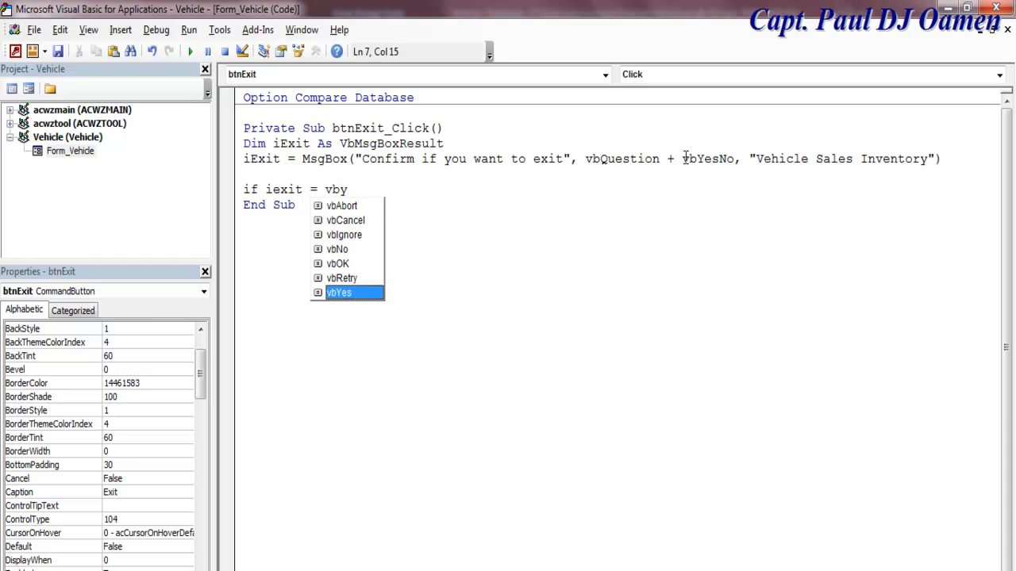
{"action": "type", "text": " then"}
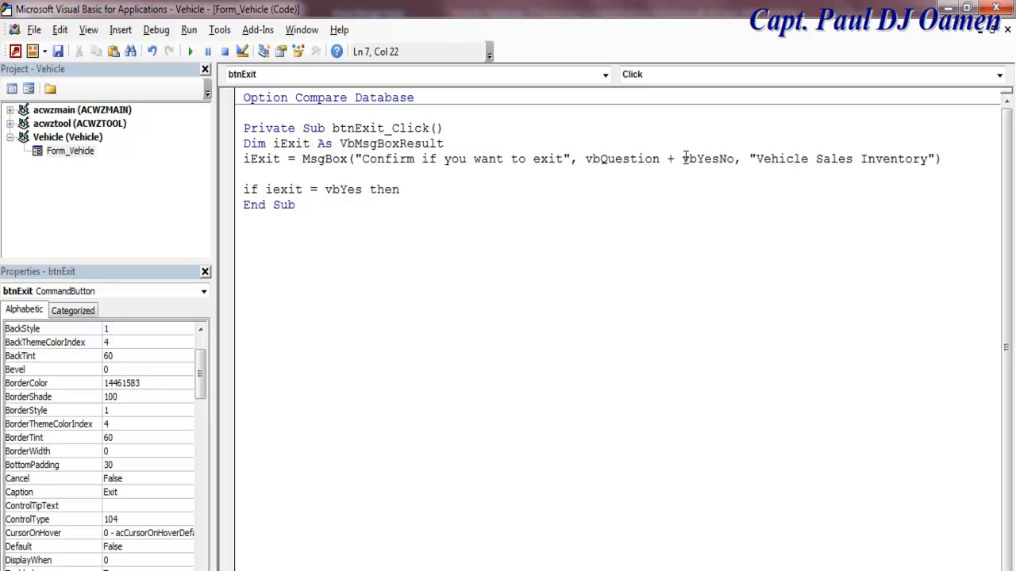
{"action": "key", "text": "Return"}
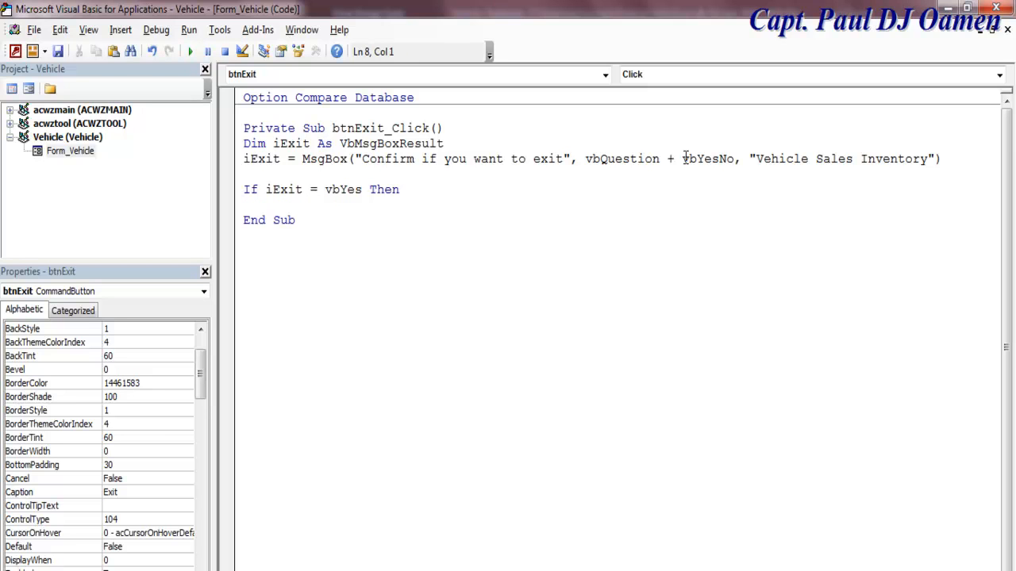
{"action": "type", "text": "DoCmd.clo"}
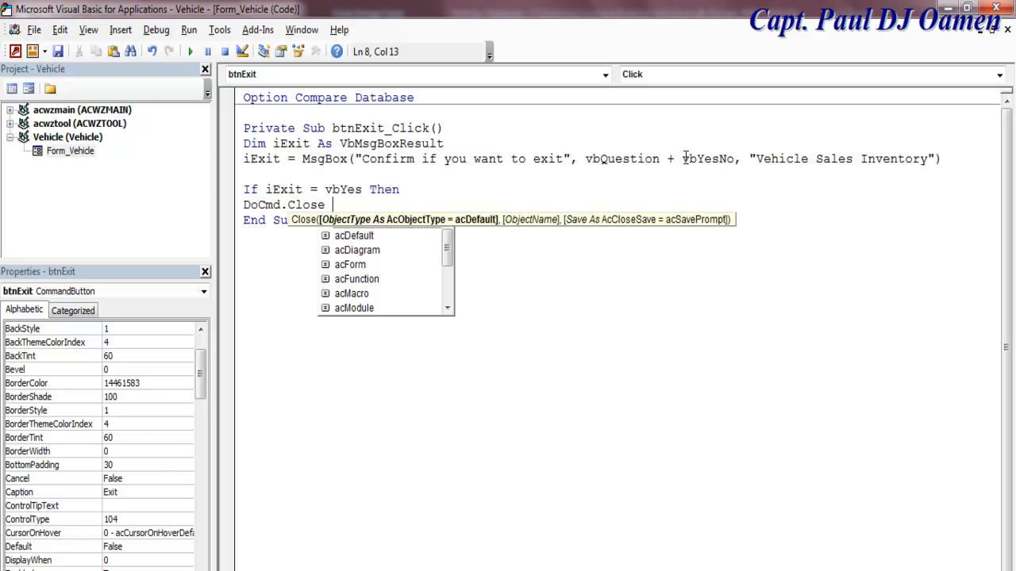
{"action": "type", "text": " ac"}
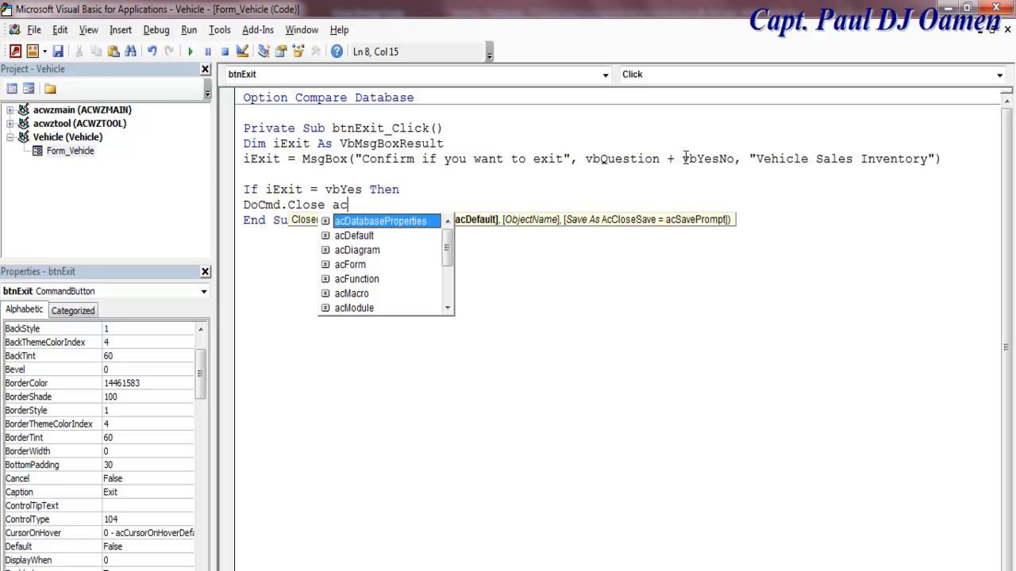
{"action": "type", "text": "fo"}
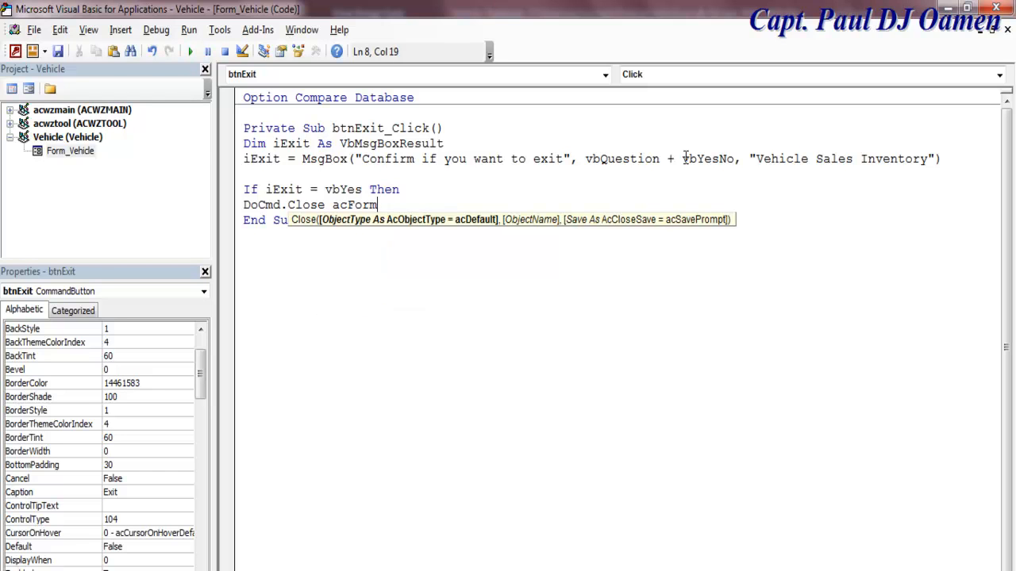
{"action": "type", "text": " ,"}
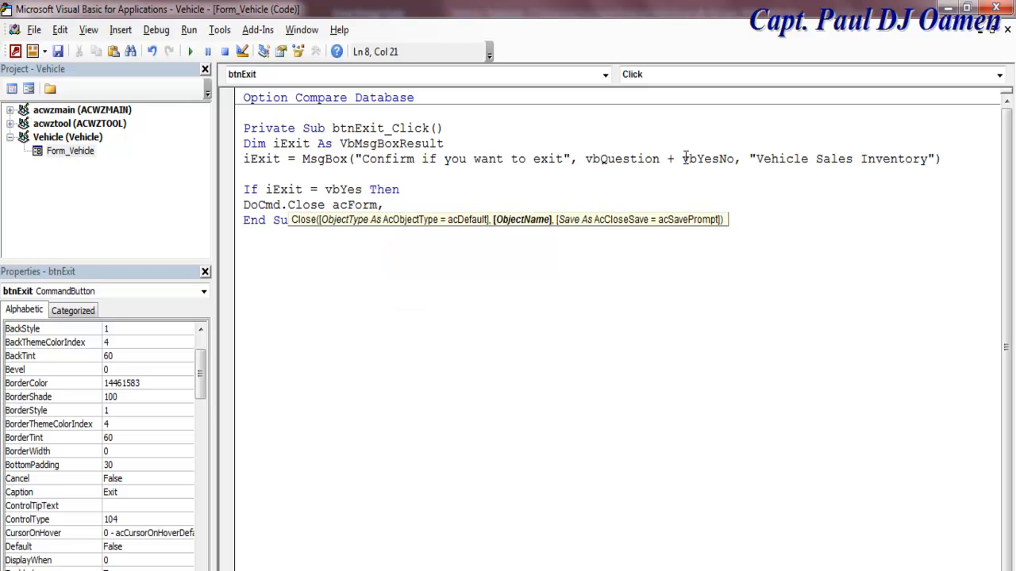
{"action": "type", "text": " me.Name"}
{"action": "key", "text": "Return"}
{"action": "type", "text": "end fi"}
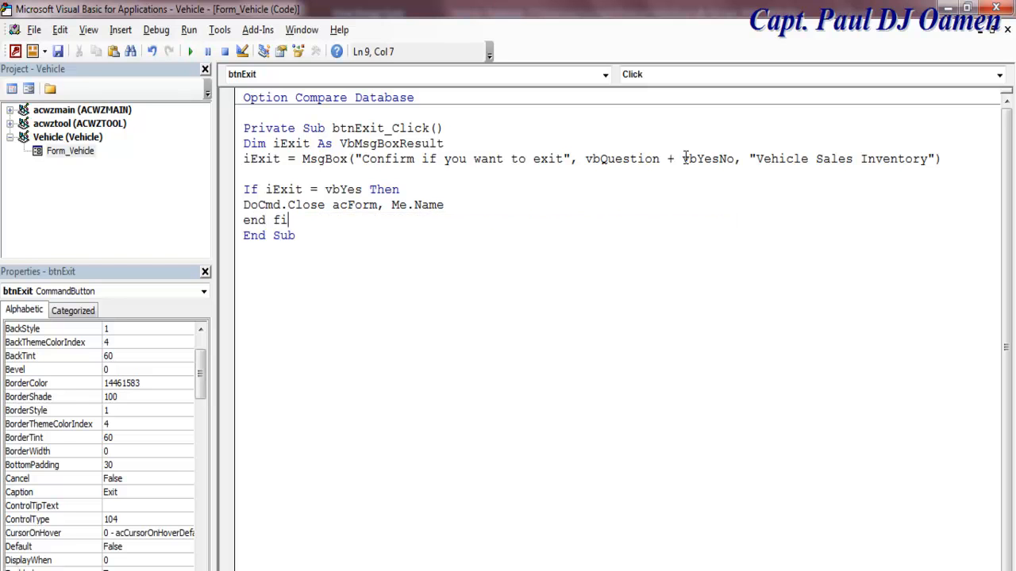
{"action": "key", "text": "Return"}
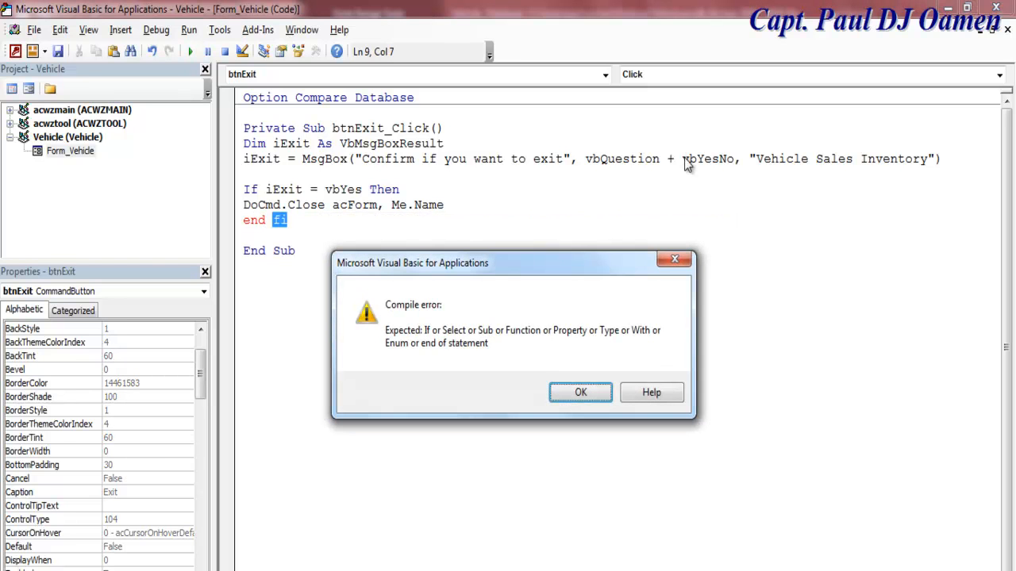
Step: Fix the compile error by correcting End If, add a blank line under the header, and return to design
{"action": "left_click", "coordinate": [584, 390]}
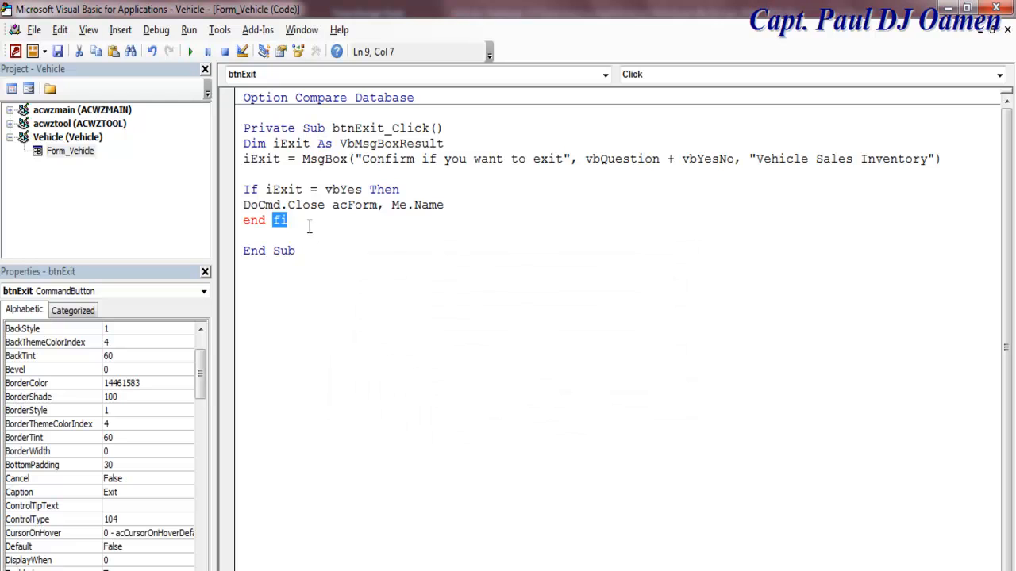
{"action": "type", "text": "if"}
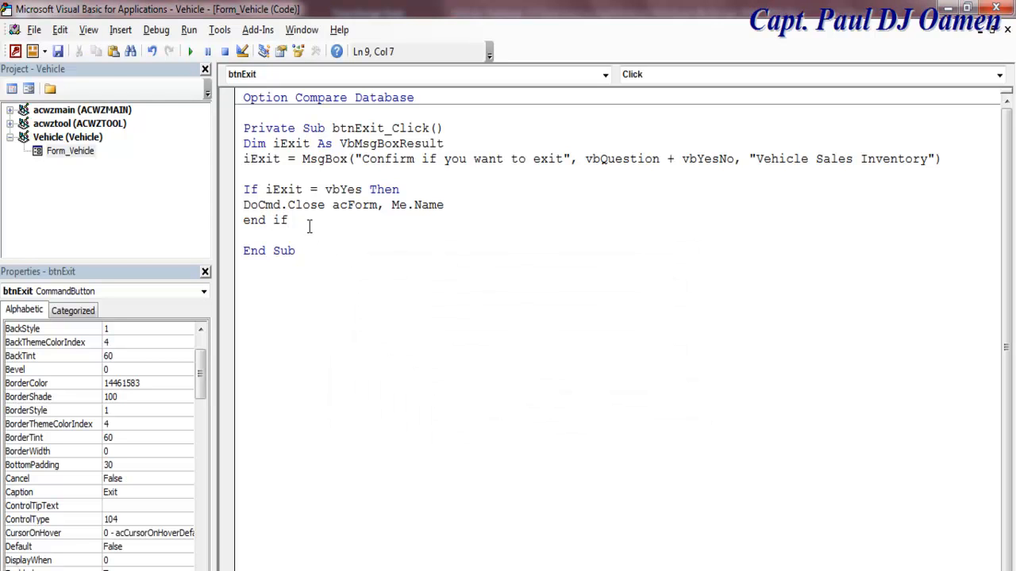
{"action": "left_click", "coordinate": [300, 265]}
{"action": "left_click_drag", "start_coordinate": [235, 144], "coordinate": [227, 232]}
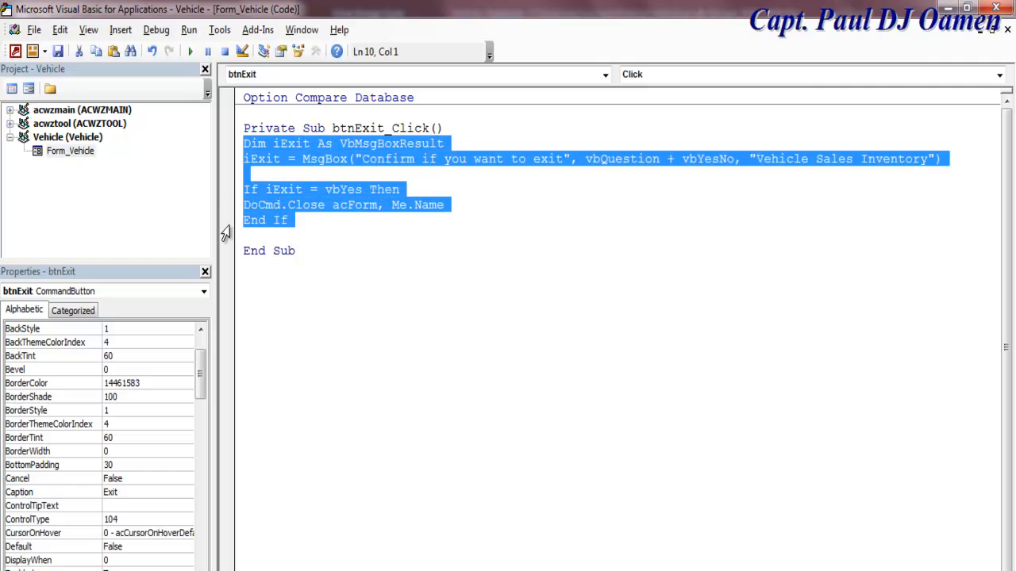
{"action": "left_click", "coordinate": [355, 267]}
{"action": "left_click", "coordinate": [444, 129]}
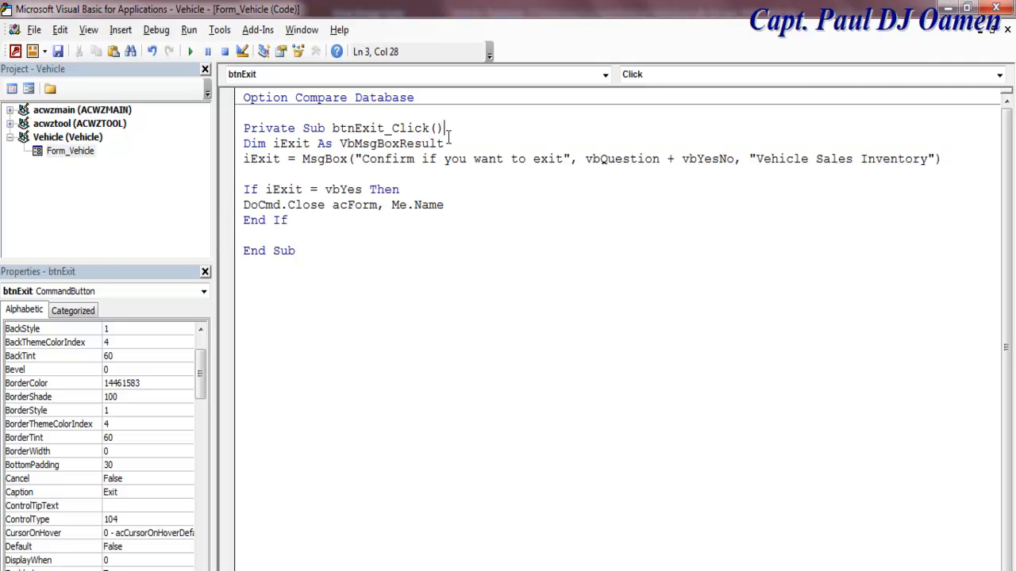
{"action": "key", "text": "Return"}
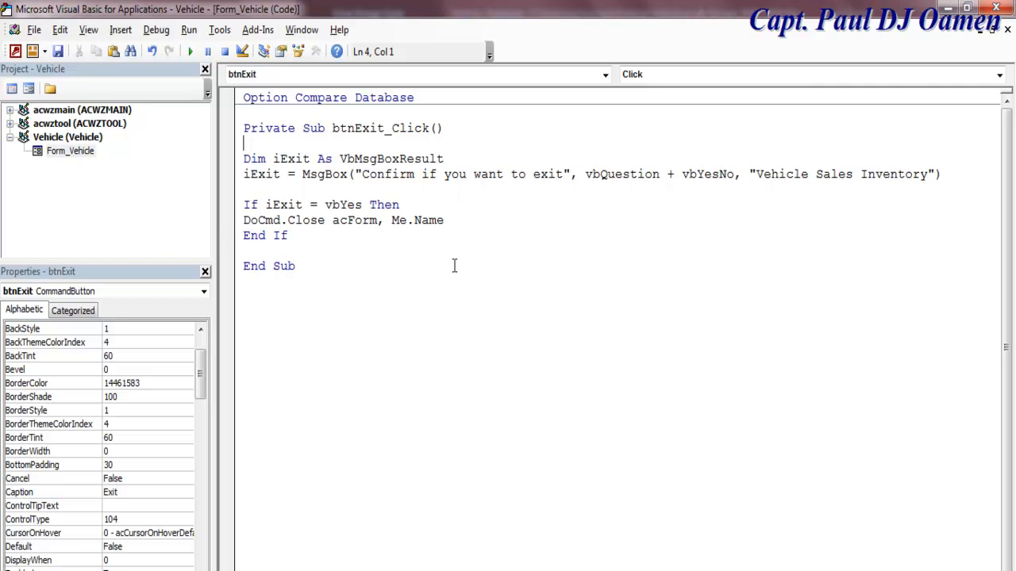
{"action": "left_click", "coordinate": [30, 89]}
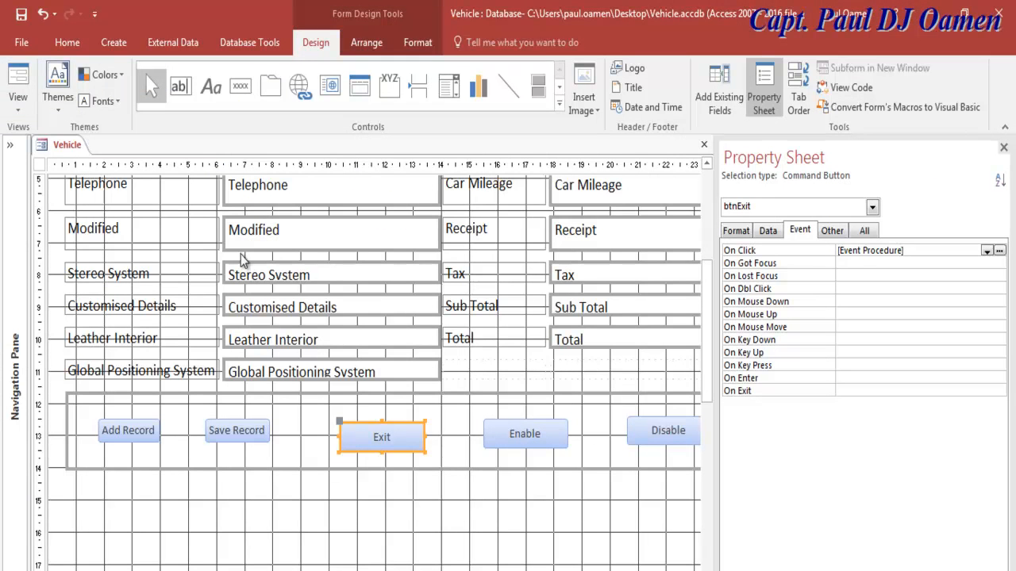
Step: In Form View, answer No twice to the exit confirmation, then Yes to close the Vehicle form
{"action": "left_click", "coordinate": [18, 94]}
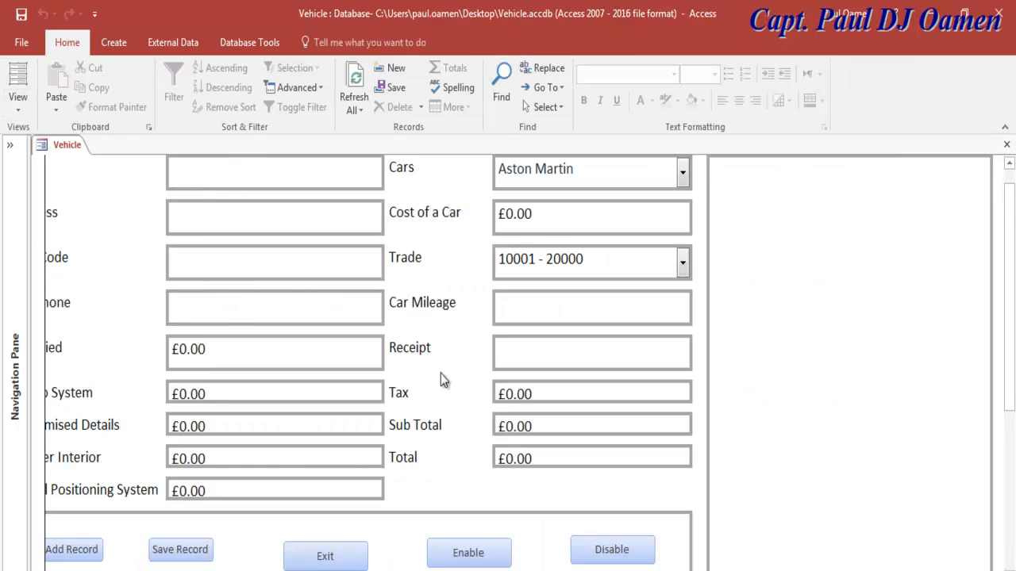
{"action": "left_click", "coordinate": [343, 557]}
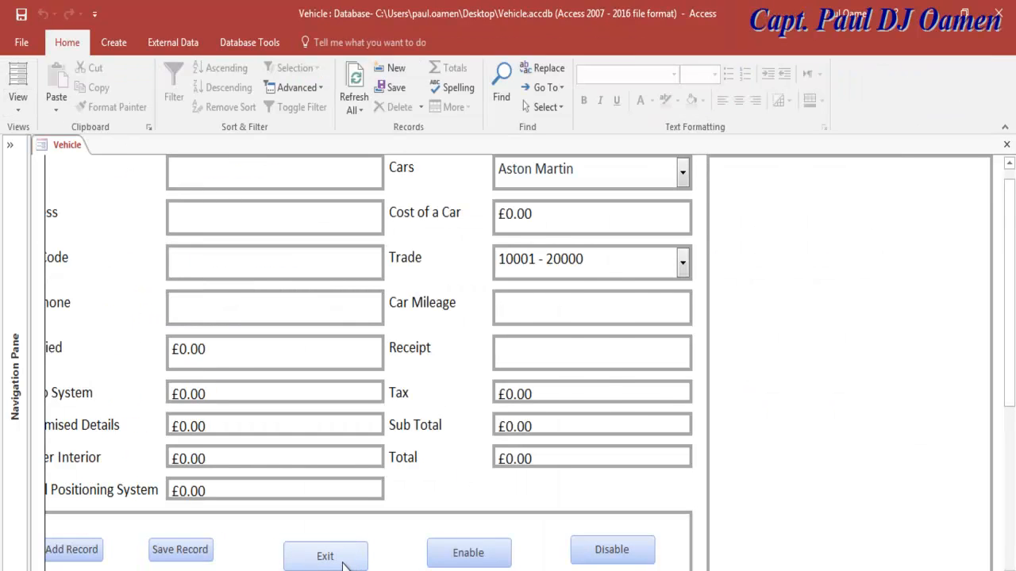
{"action": "left_click", "coordinate": [568, 385]}
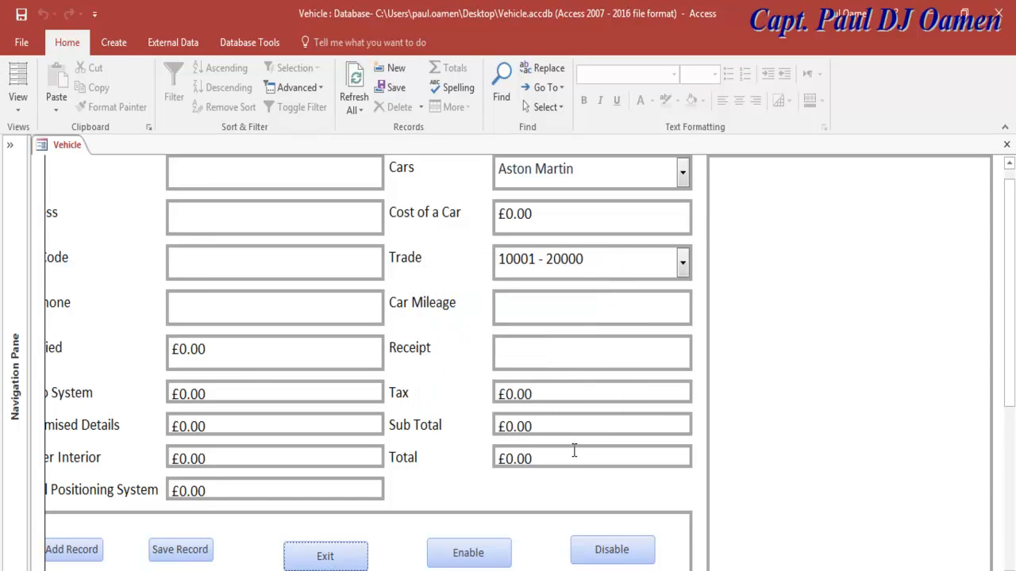
{"action": "left_click", "coordinate": [328, 558]}
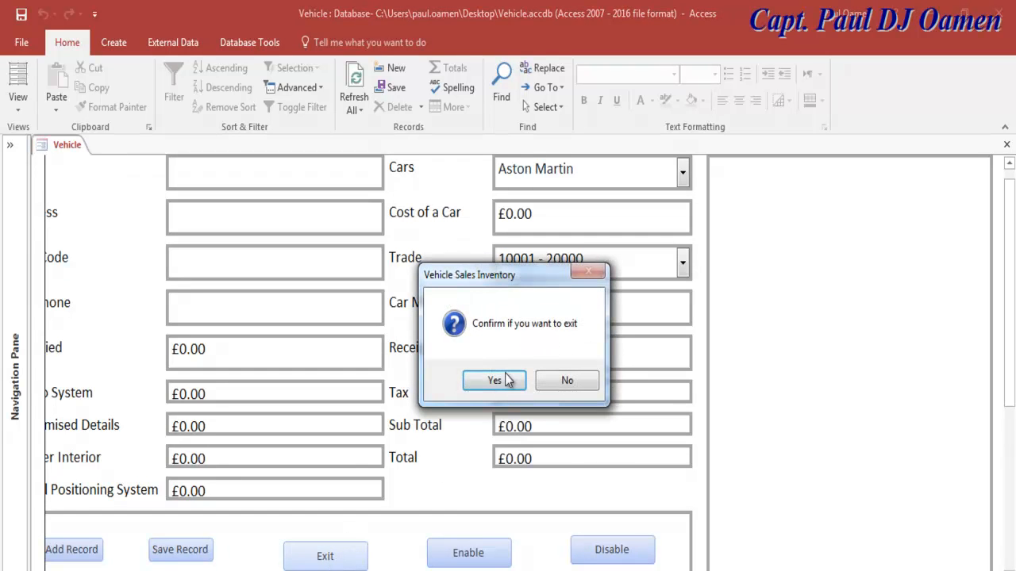
{"action": "left_click", "coordinate": [568, 381]}
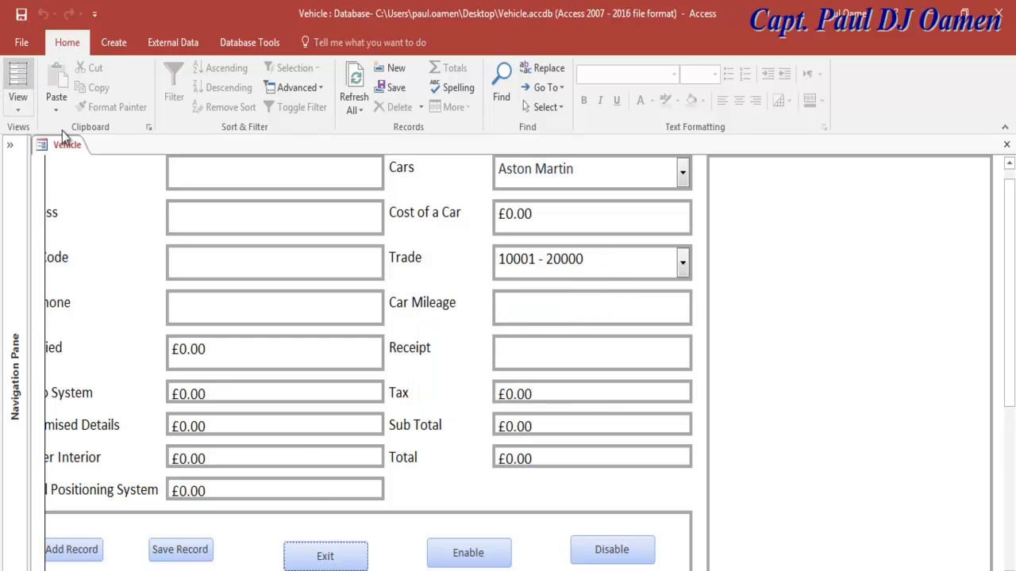
{"action": "left_click", "coordinate": [309, 558]}
{"action": "left_click", "coordinate": [549, 382]}
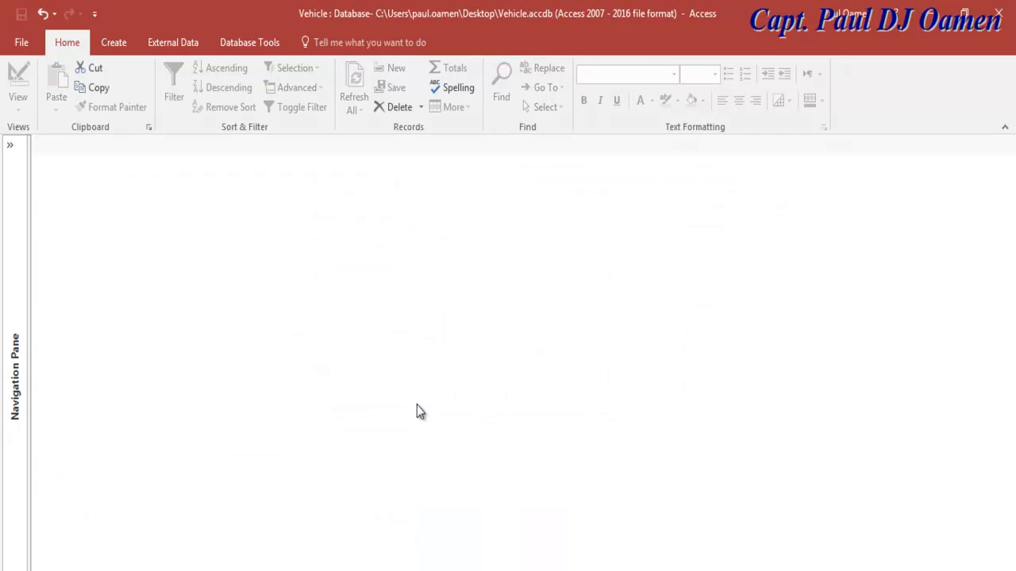
Step: Reopen the Vehicle form in Design View and collapse the Navigation Pane
{"action": "left_click", "coordinate": [13, 149]}
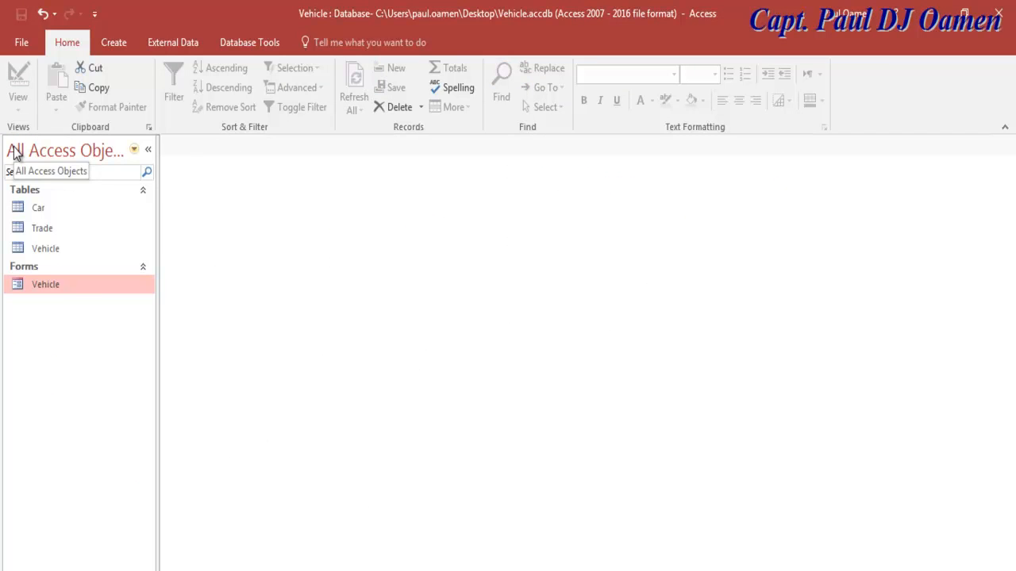
{"action": "right_click", "coordinate": [50, 285]}
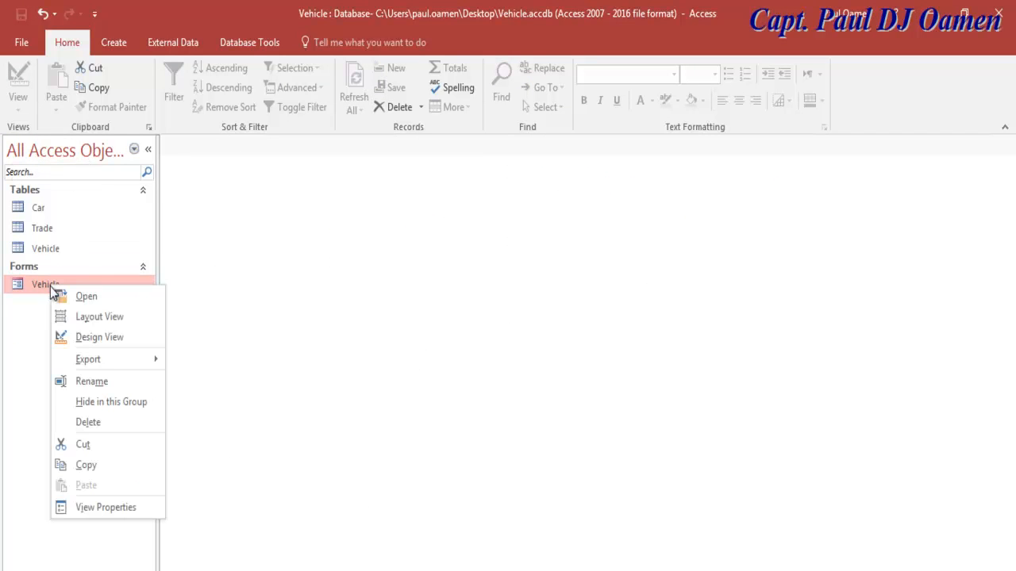
{"action": "left_click", "coordinate": [84, 336]}
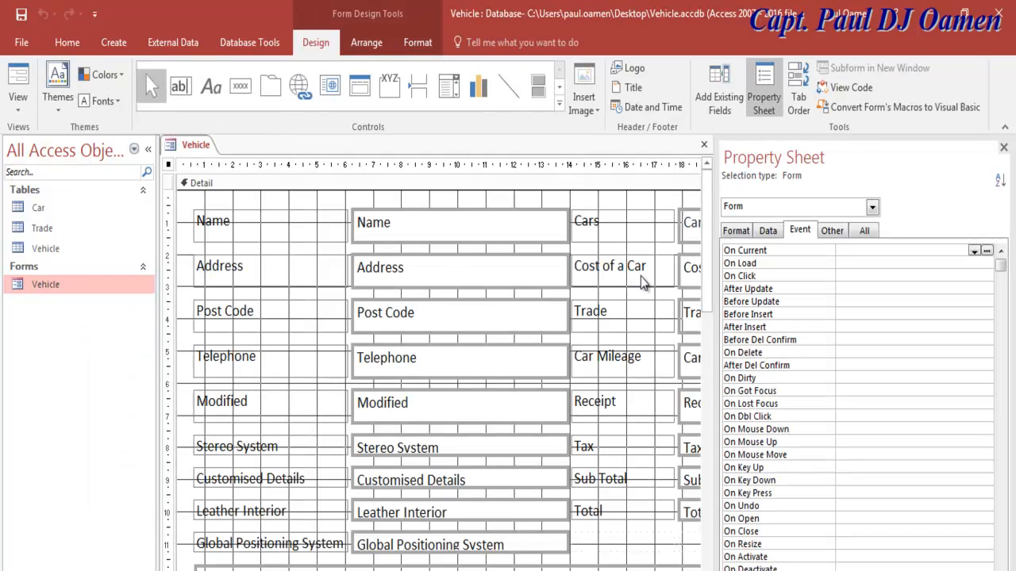
{"action": "scroll", "coordinate": [709, 288], "scroll_direction": "down", "scroll_amount": 3}
{"action": "scroll", "coordinate": [709, 288], "scroll_direction": "down", "scroll_amount": 2}
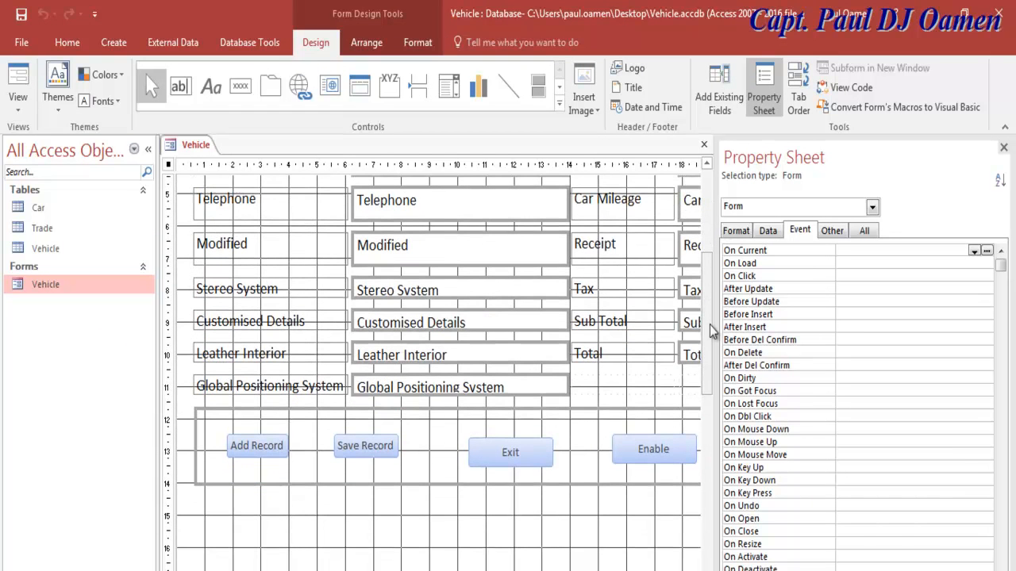
{"action": "left_click", "coordinate": [148, 149]}
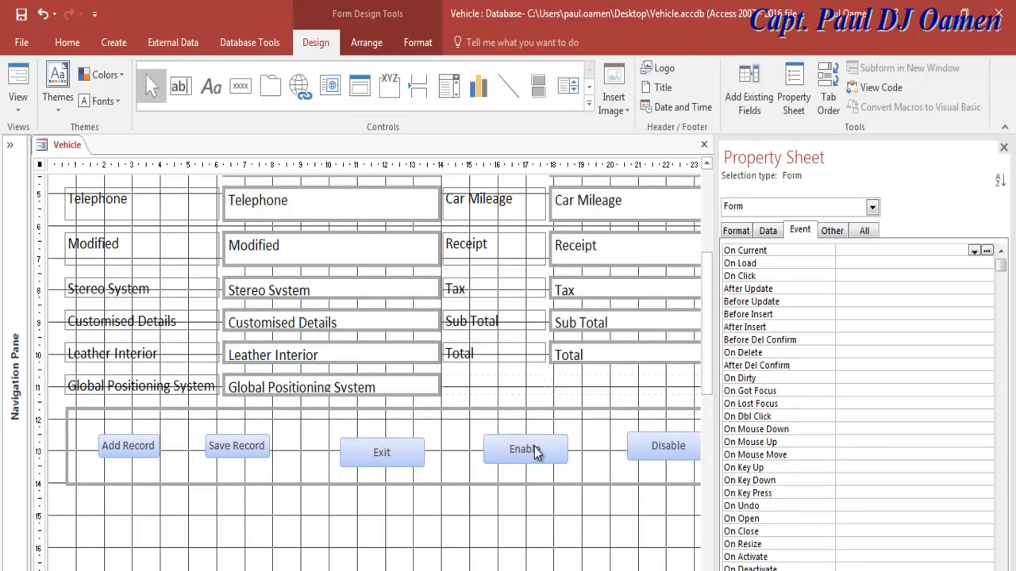
Step: Nudge the Disable button left and give its On Click an [Event Procedure], opening the code
{"action": "left_click", "coordinate": [654, 447]}
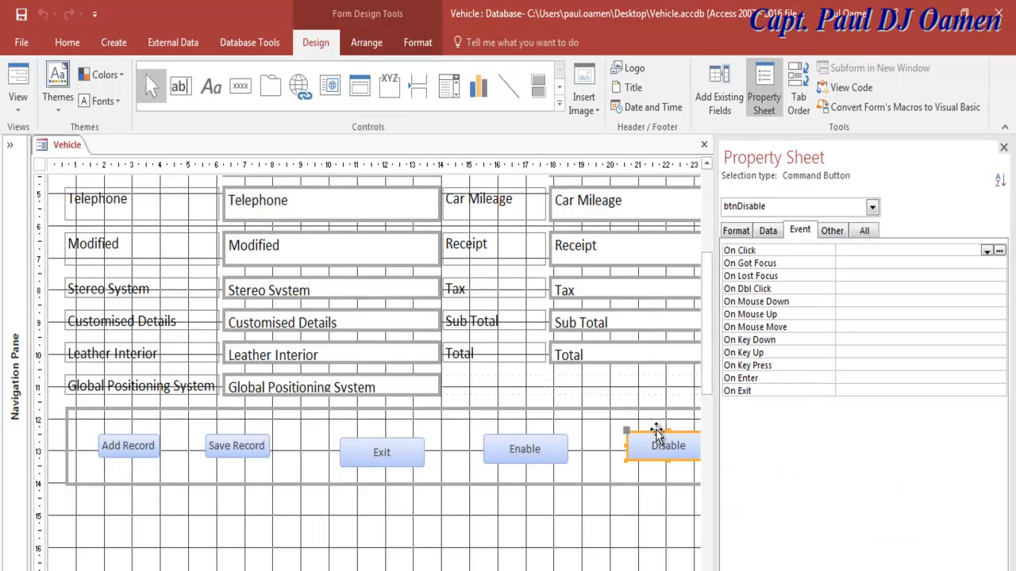
{"action": "left_click_drag", "start_coordinate": [655, 431], "coordinate": [641, 438]}
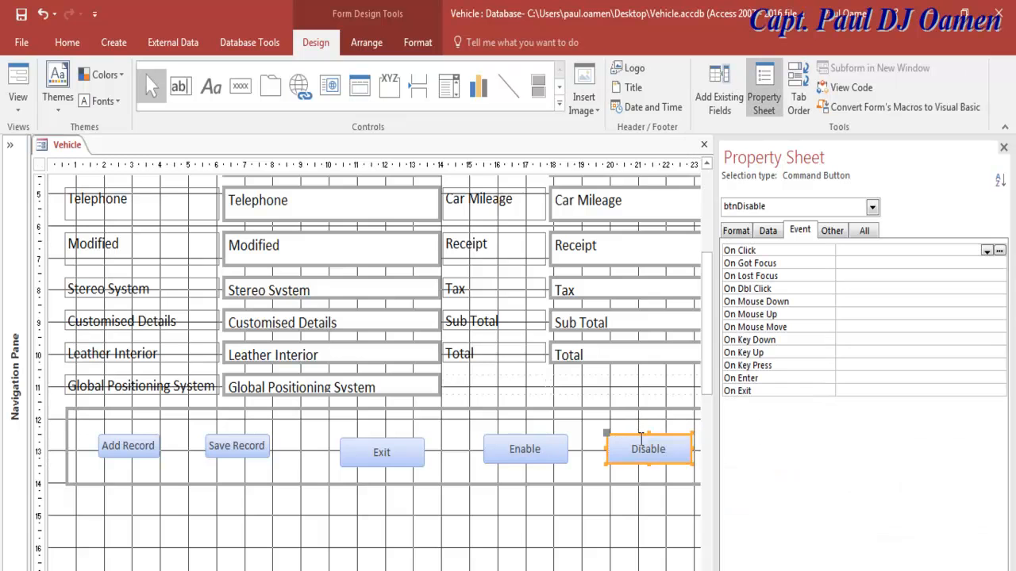
{"action": "left_click", "coordinate": [987, 251]}
{"action": "left_click", "coordinate": [883, 262]}
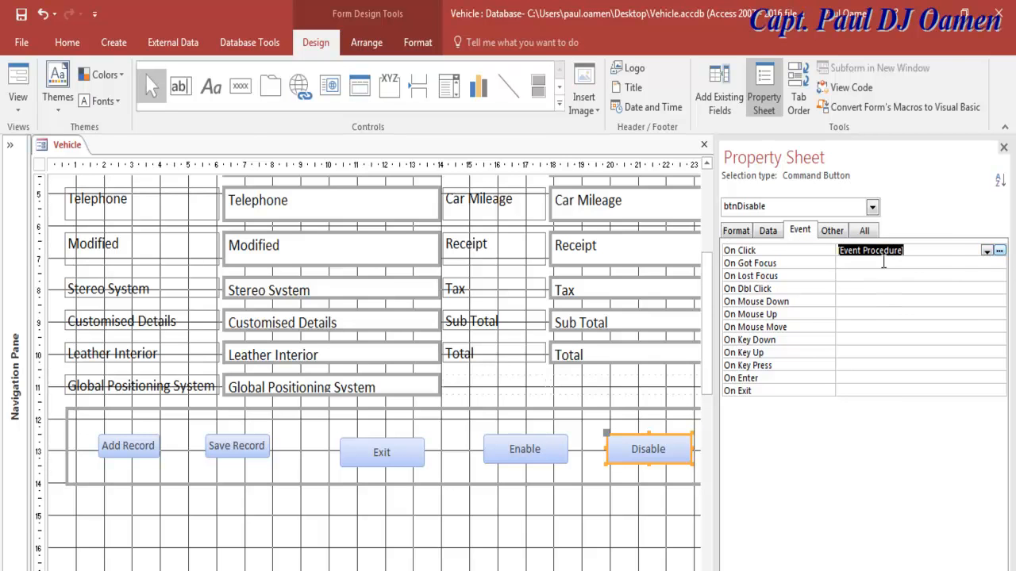
{"action": "left_click", "coordinate": [999, 250]}
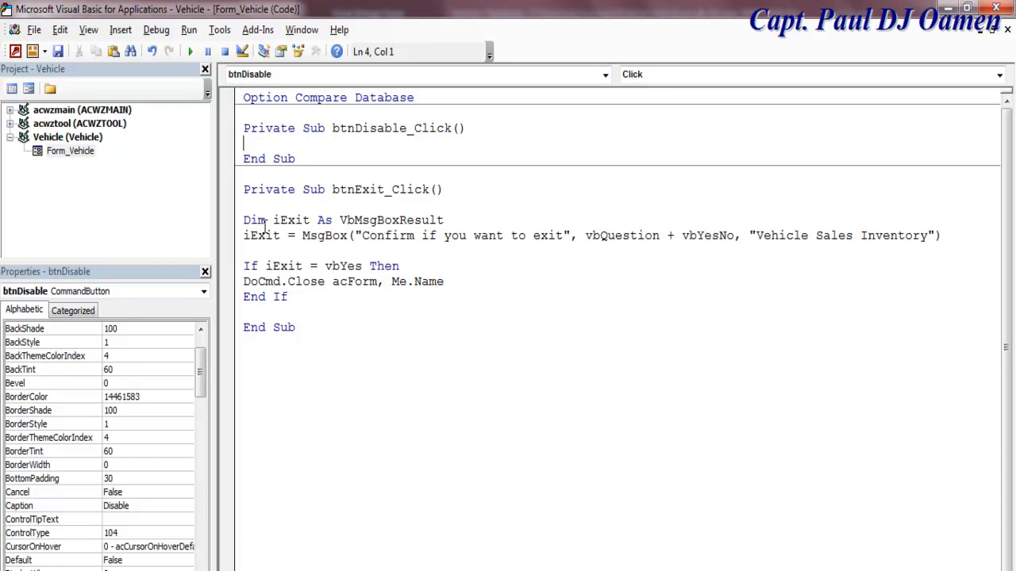
Step: Write DoCmd.ShowToolbar "Ribbon", acToolbarNo in btnDisable_Click, copy the line, and return to design
{"action": "left_click_drag", "start_coordinate": [283, 282], "coordinate": [244, 283]}
{"action": "key", "text": "ctrl+c"}
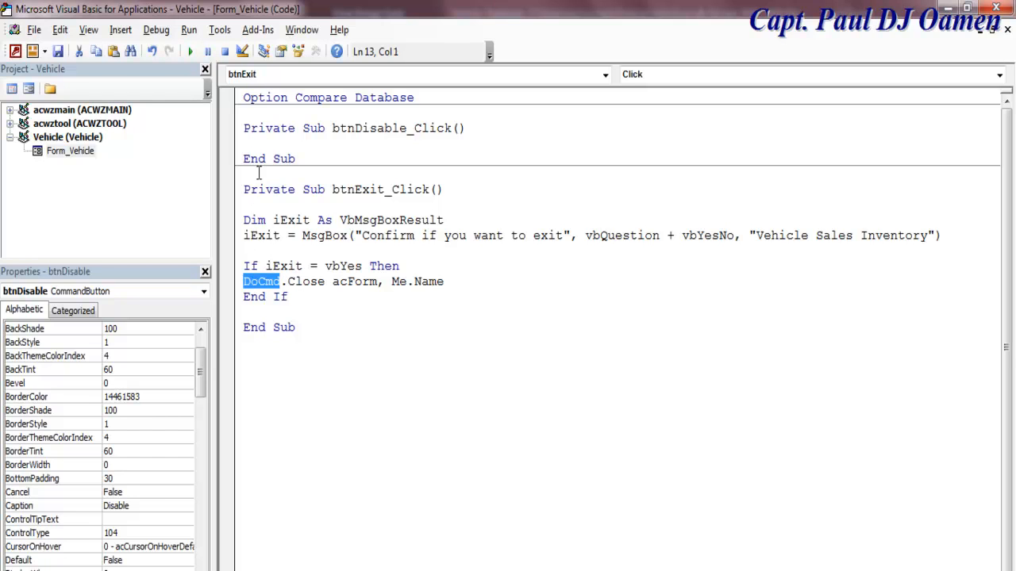
{"action": "left_click", "coordinate": [263, 146]}
{"action": "key", "text": "ctrl+v"}
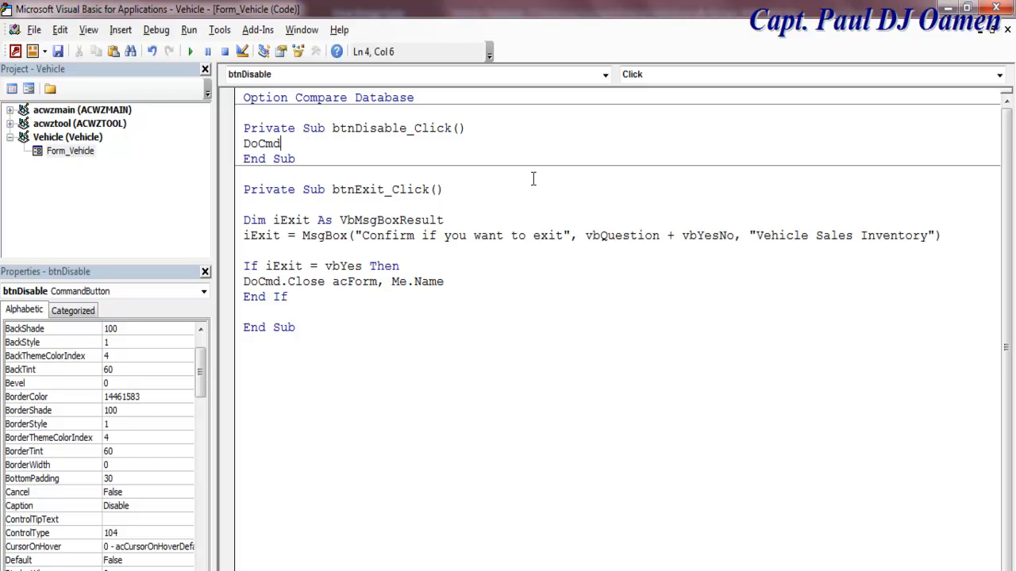
{"action": "type", "text": "."}
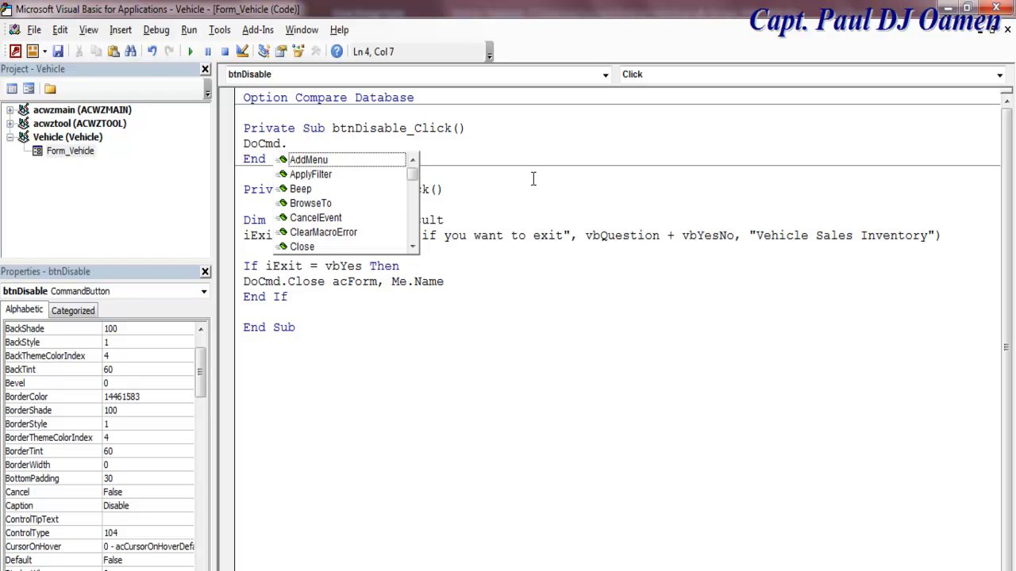
{"action": "type", "text": "sho"}
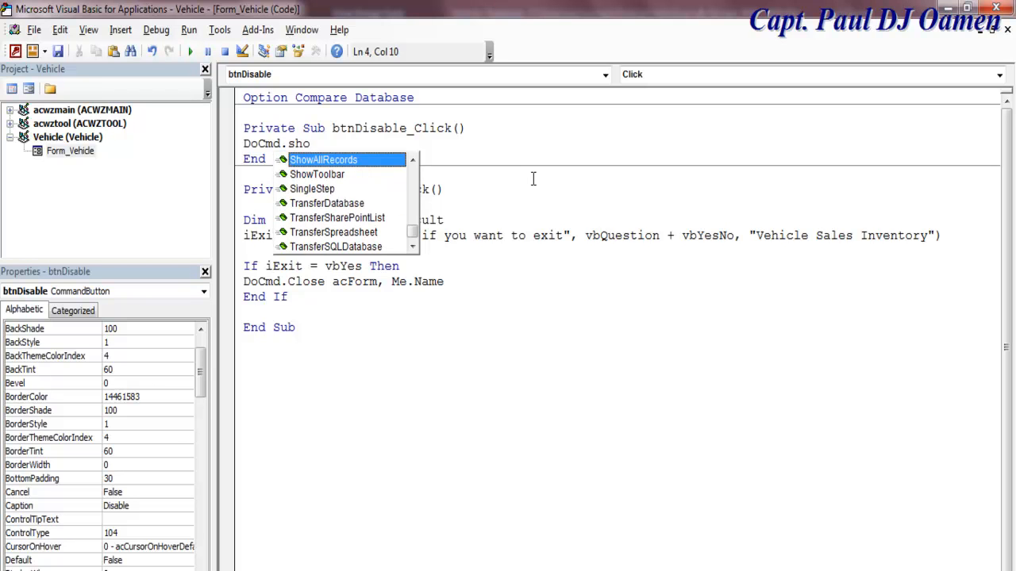
{"action": "double_click", "coordinate": [337, 175]}
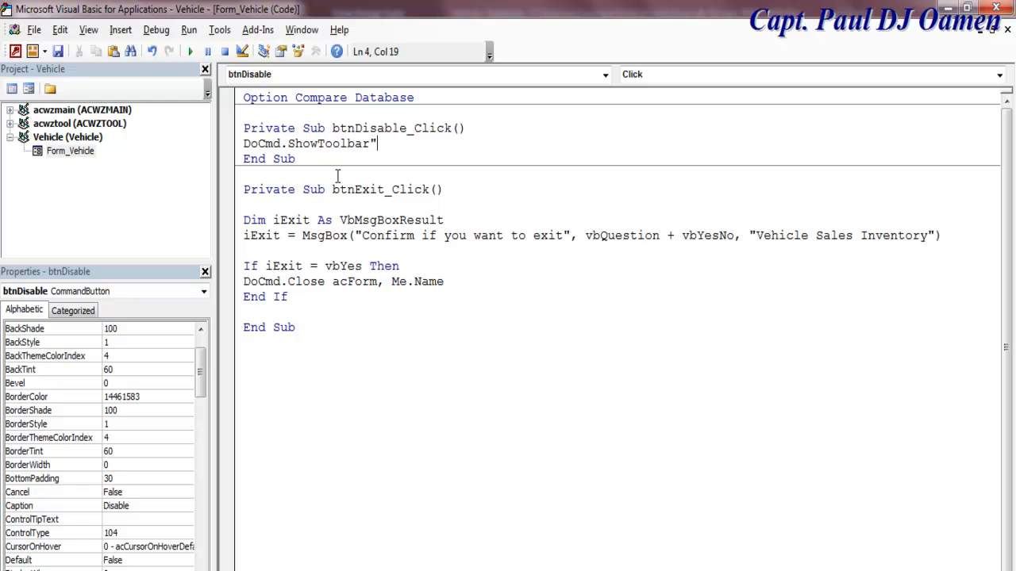
{"action": "type", "text": "bbon\", "}
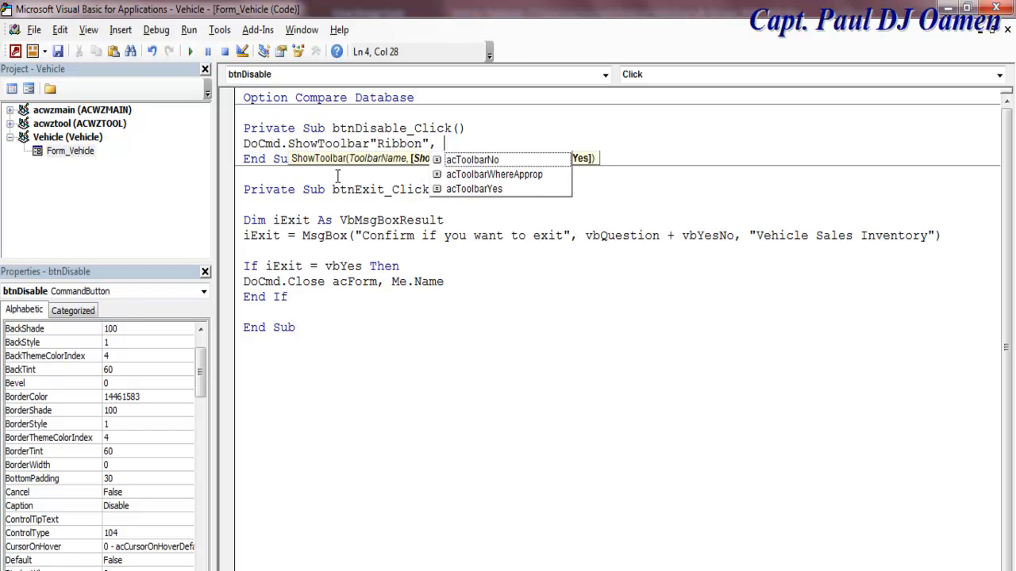
{"action": "type", "text": "a"}
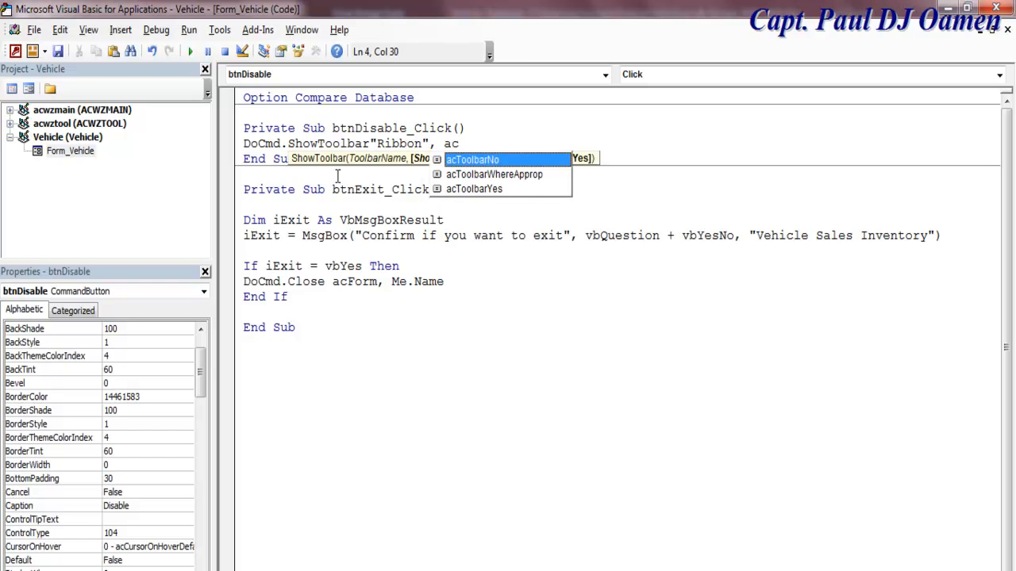
{"action": "type", "text": "c"}
{"action": "double_click", "coordinate": [471, 161]}
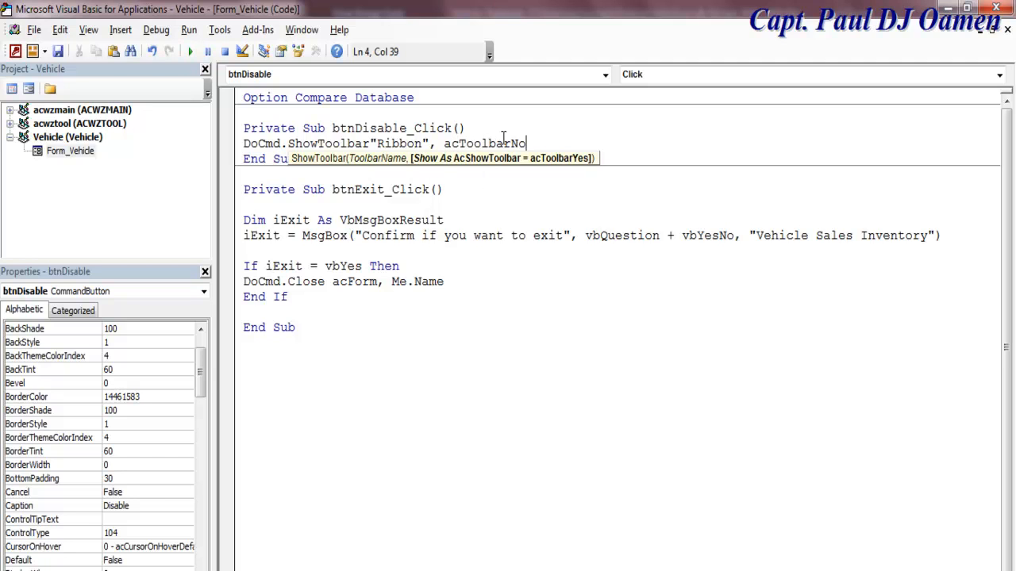
{"action": "left_click_drag", "start_coordinate": [534, 141], "coordinate": [247, 151]}
{"action": "key", "text": "ctrl+c"}
{"action": "left_click", "coordinate": [439, 383]}
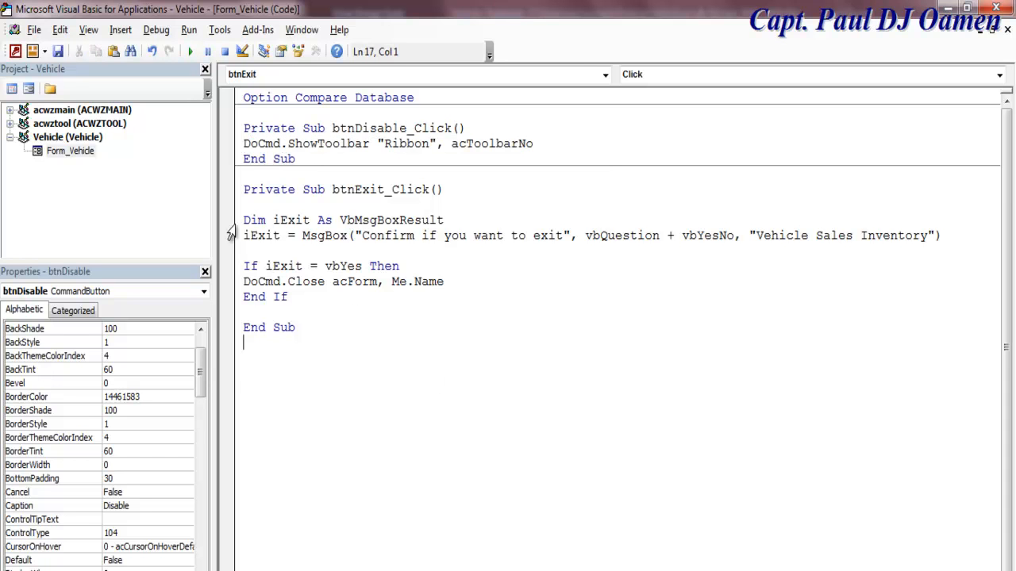
{"action": "left_click", "coordinate": [29, 89]}
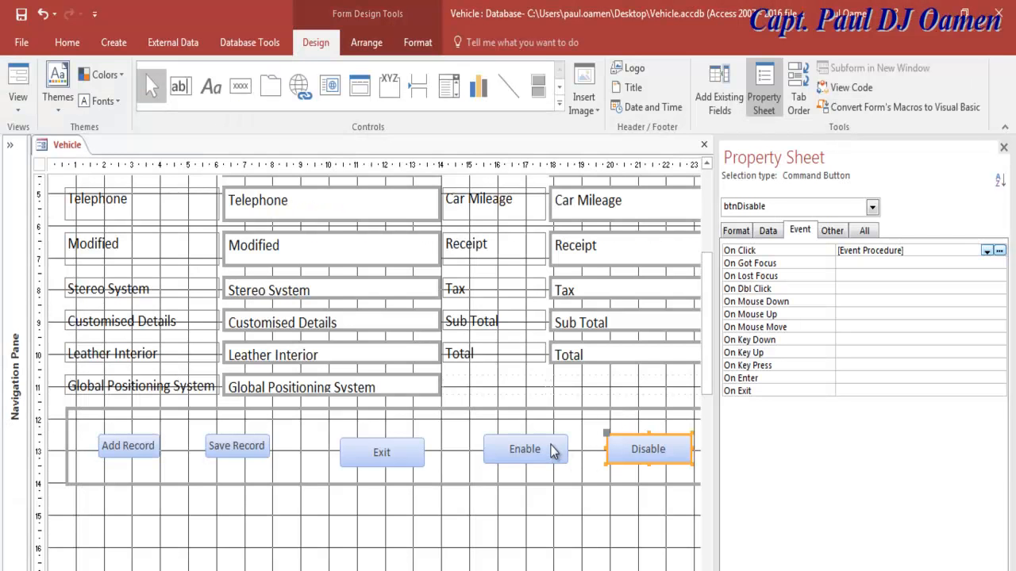
Step: Give btnEnable an On Click procedure running DoCmd.ShowToolbar "Ribbon", acToolbarYes, then return to design
{"action": "left_click", "coordinate": [547, 445]}
{"action": "left_click", "coordinate": [986, 251]}
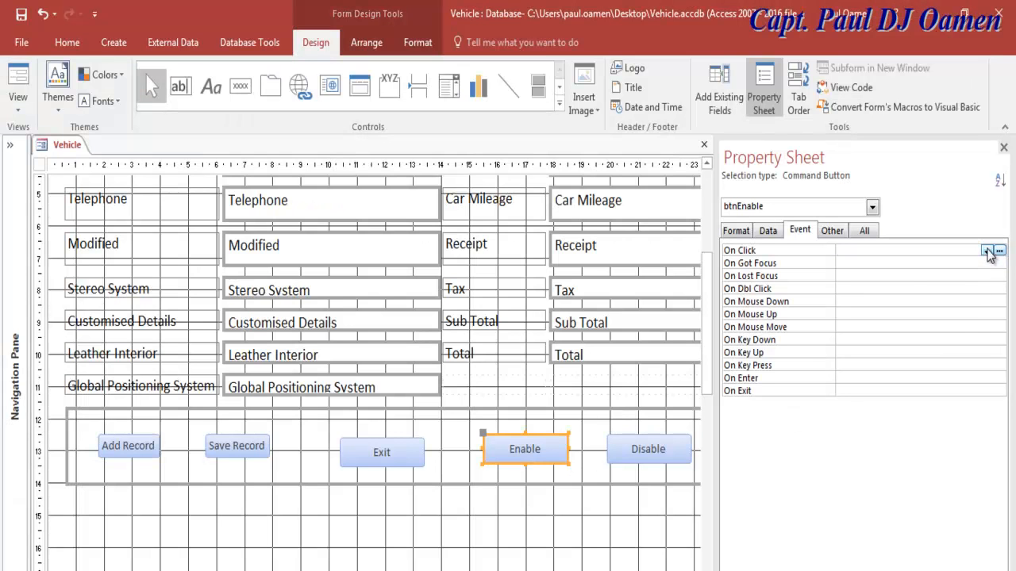
{"action": "left_click", "coordinate": [904, 266]}
{"action": "left_click", "coordinate": [997, 250]}
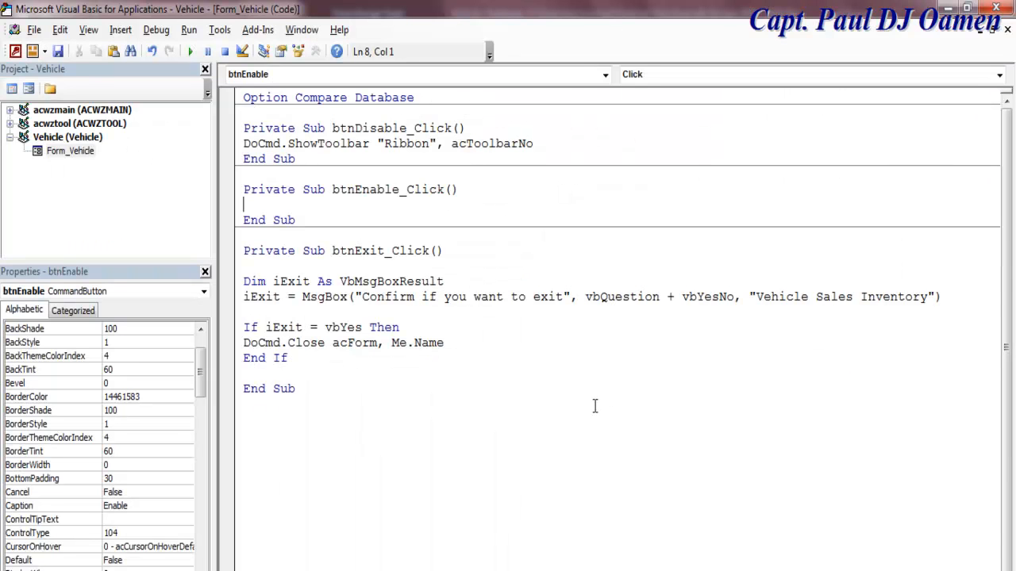
{"action": "key", "text": "ctrl+v"}
{"action": "key", "text": "BackSpace"}
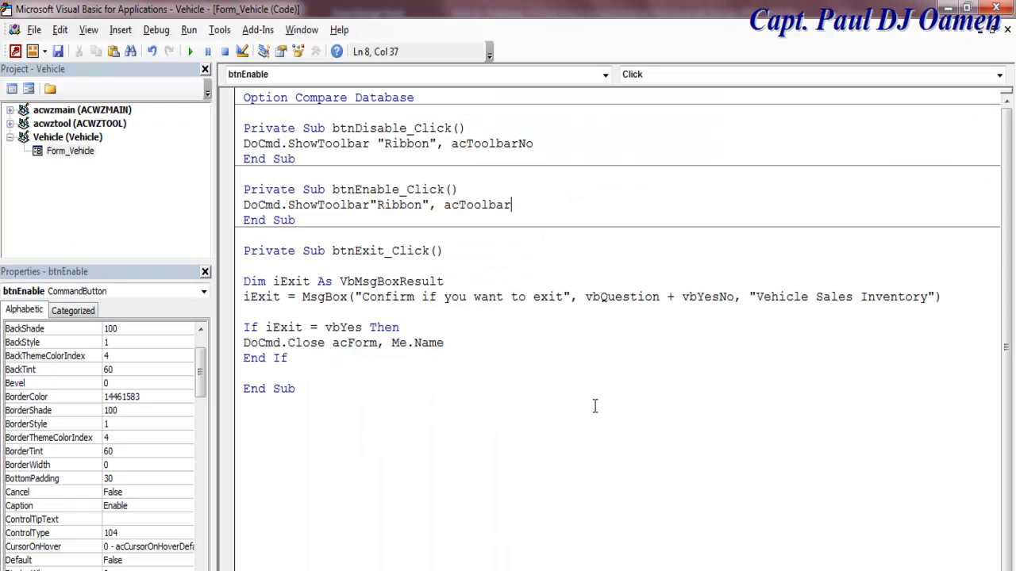
{"action": "type", "text": "Yes"}
{"action": "left_click", "coordinate": [565, 500]}
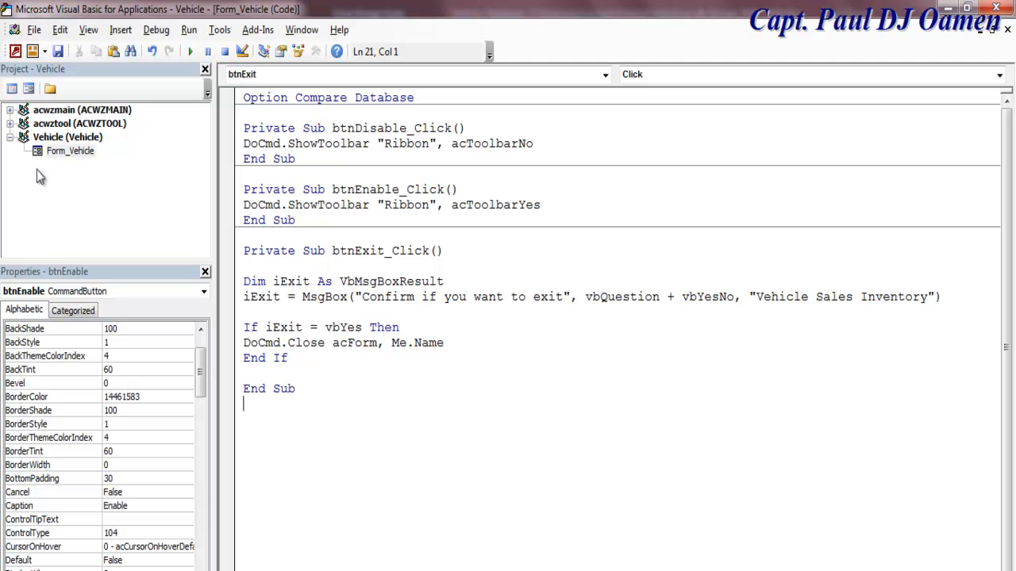
{"action": "left_click", "coordinate": [28, 91]}
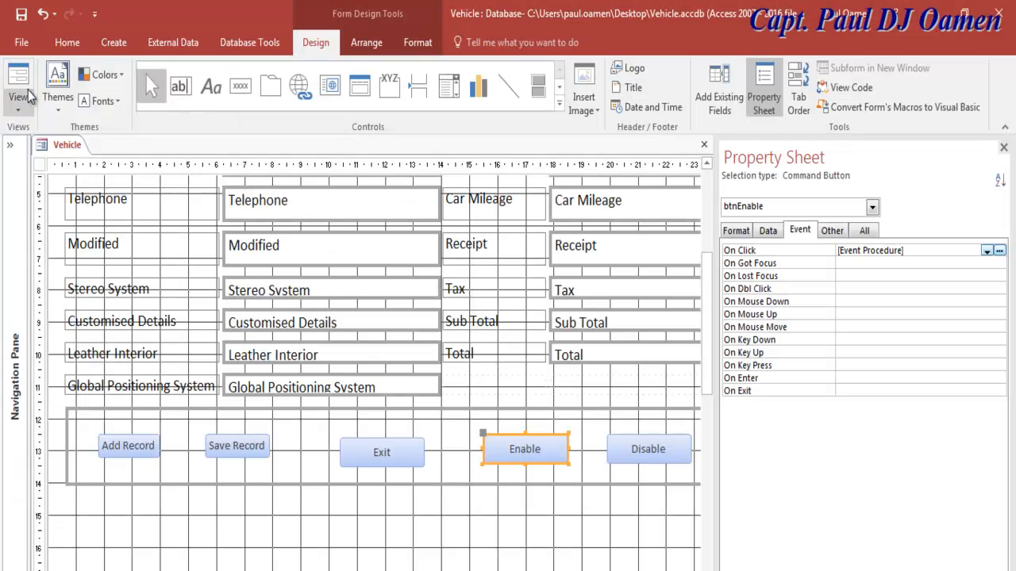
Step: Save the form and, in Form View, test Disable and Enable hiding and restoring the Ribbon twice
{"action": "left_click", "coordinate": [22, 24]}
{"action": "left_click", "coordinate": [22, 24]}
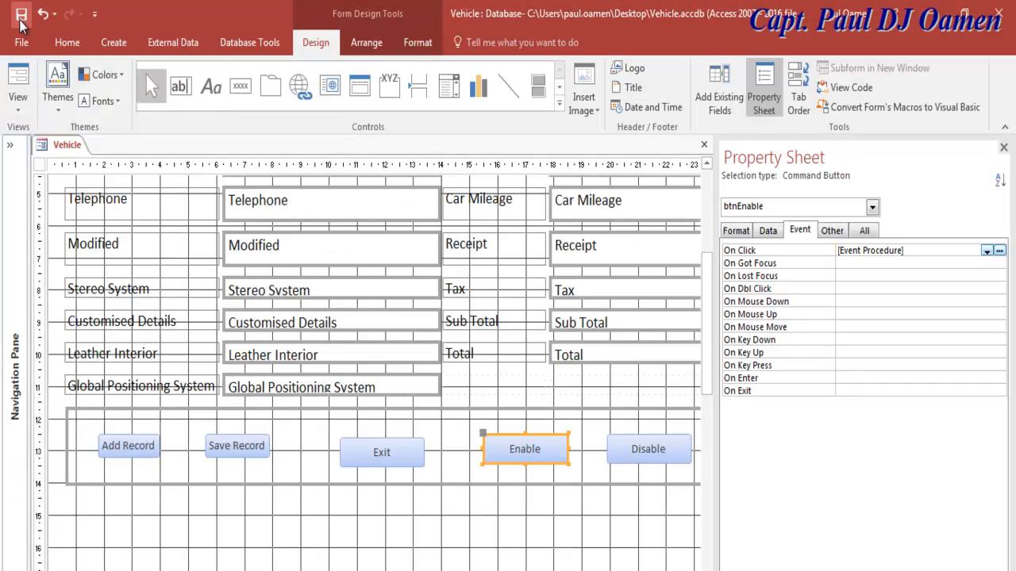
{"action": "left_click", "coordinate": [18, 82]}
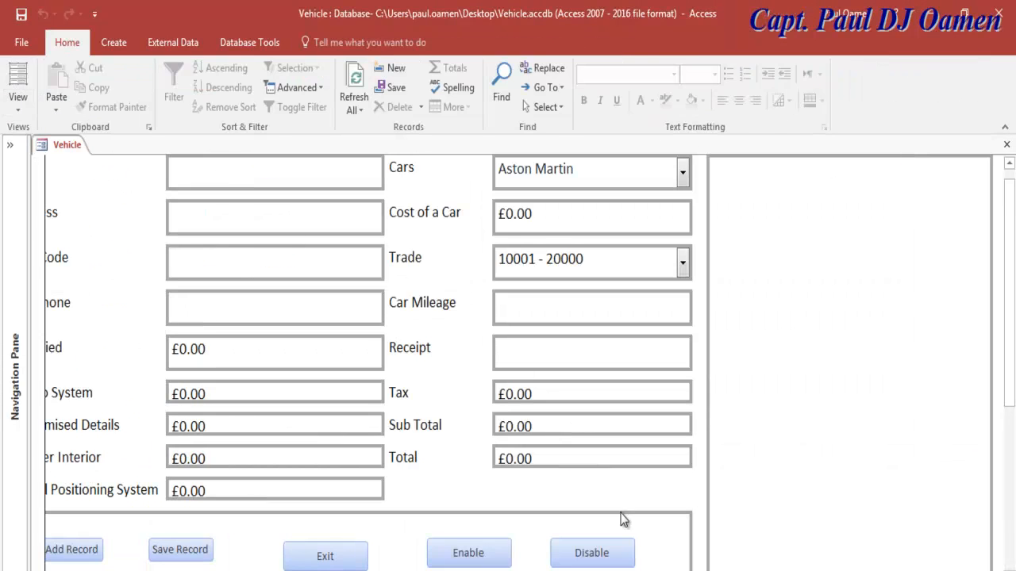
{"action": "left_click", "coordinate": [592, 560]}
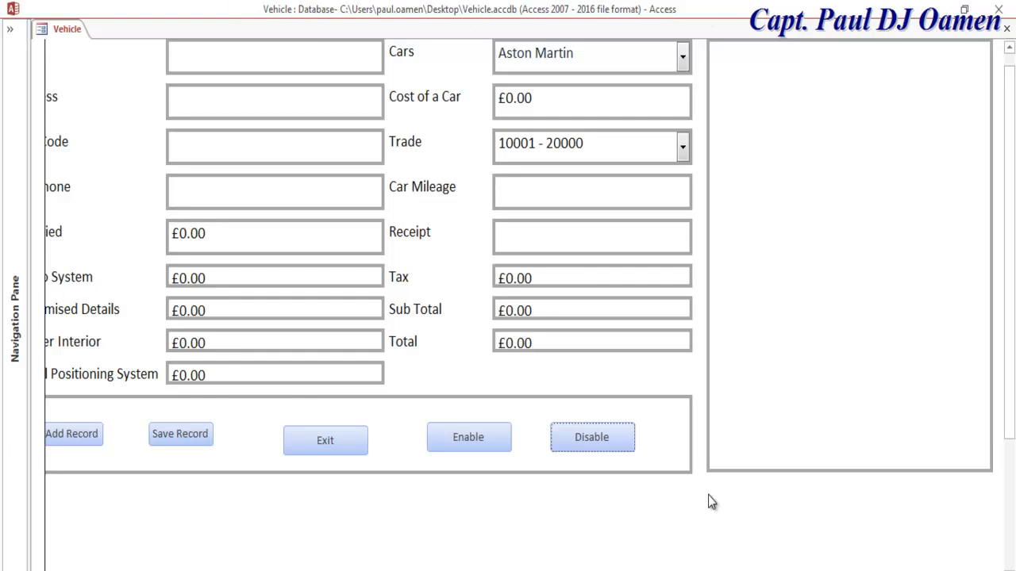
{"action": "left_click", "coordinate": [468, 438]}
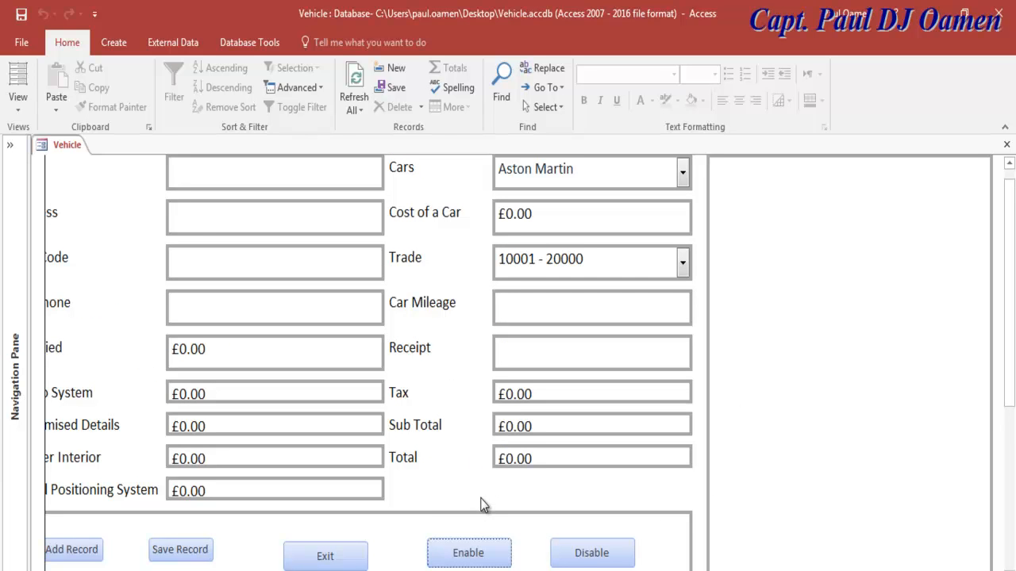
{"action": "left_click", "coordinate": [574, 556]}
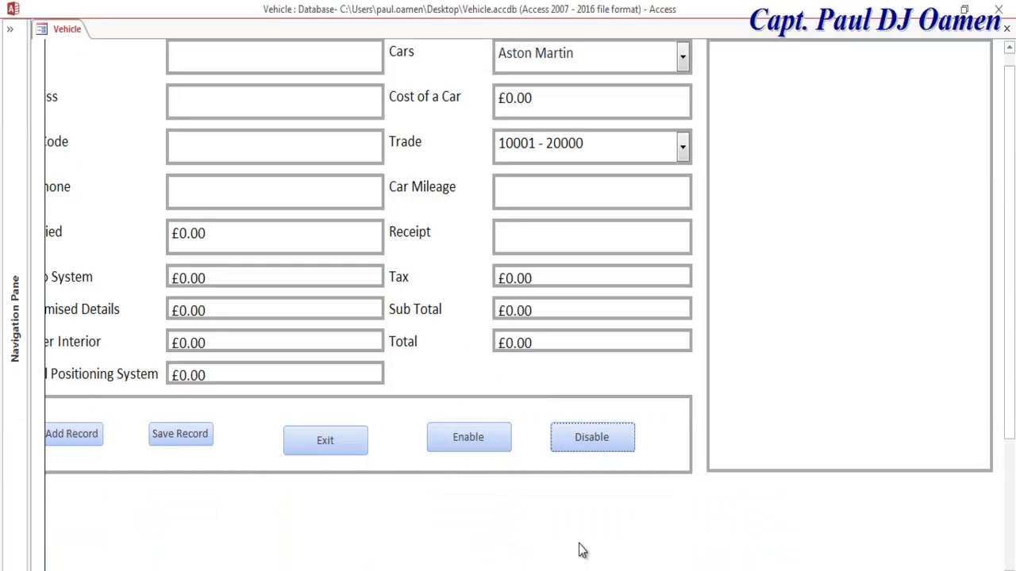
{"action": "left_click", "coordinate": [493, 440]}
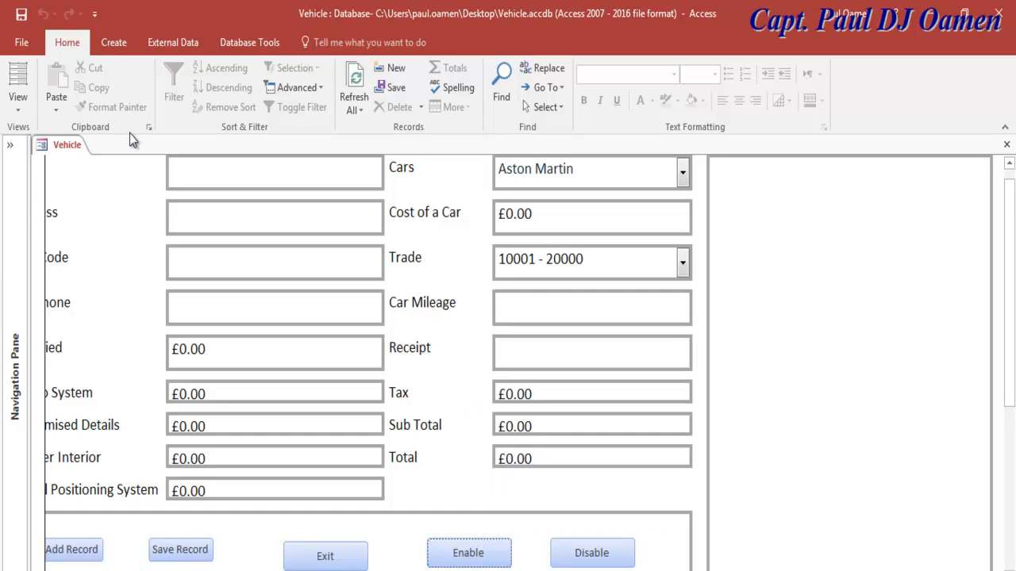
Step: Switch to Design View and back to Form View, then hide the Ribbon with Disable
{"action": "left_click", "coordinate": [17, 99]}
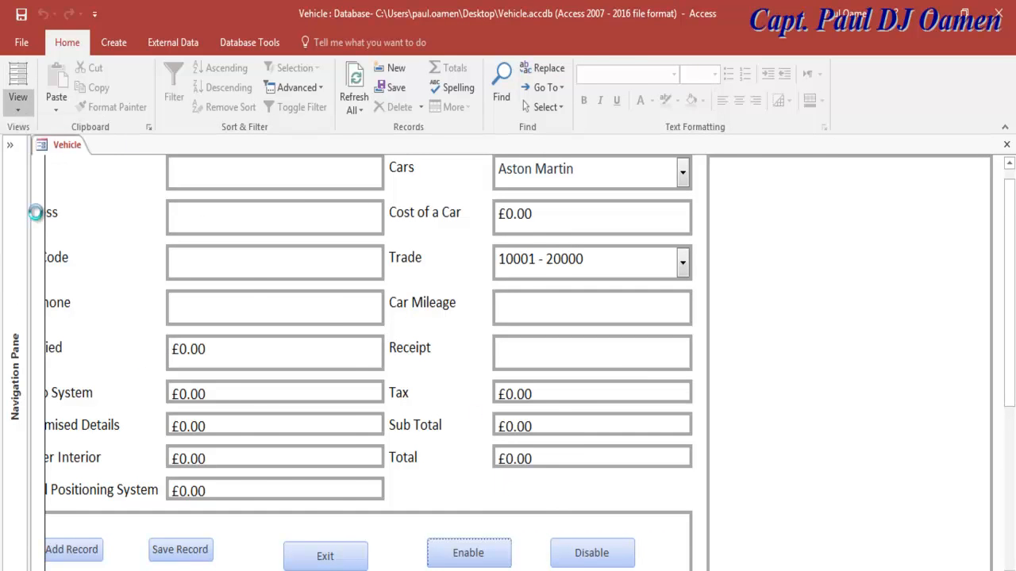
{"action": "left_click", "coordinate": [38, 212]}
{"action": "scroll", "coordinate": [706, 357], "scroll_direction": "down", "scroll_amount": 3}
{"action": "mouse_move", "coordinate": [705, 350]}
{"action": "left_mouse_down"}
{"action": "mouse_move", "coordinate": [703, 358]}
{"action": "mouse_move", "coordinate": [704, 349]}
{"action": "left_mouse_up"}
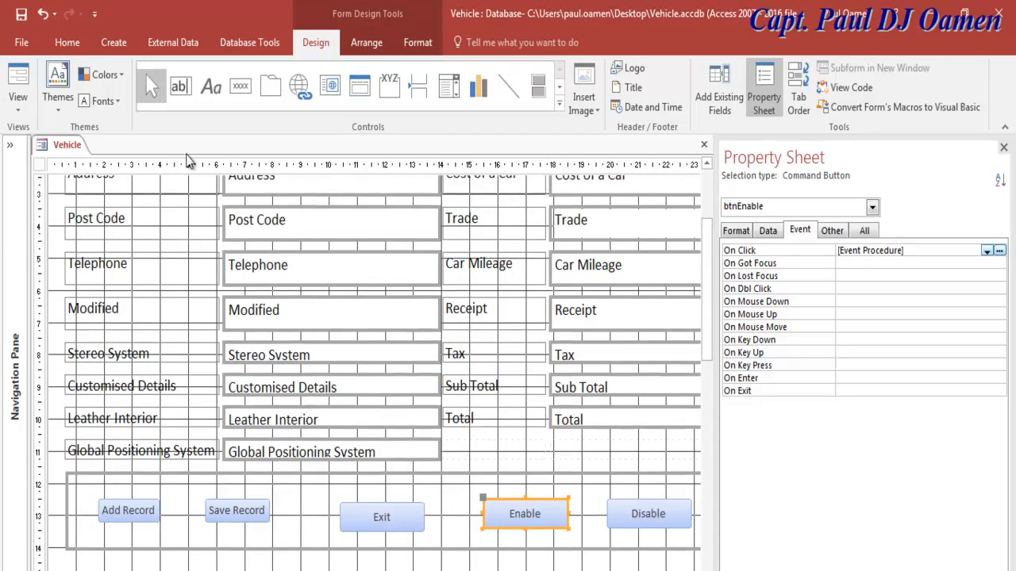
{"action": "left_click", "coordinate": [11, 84]}
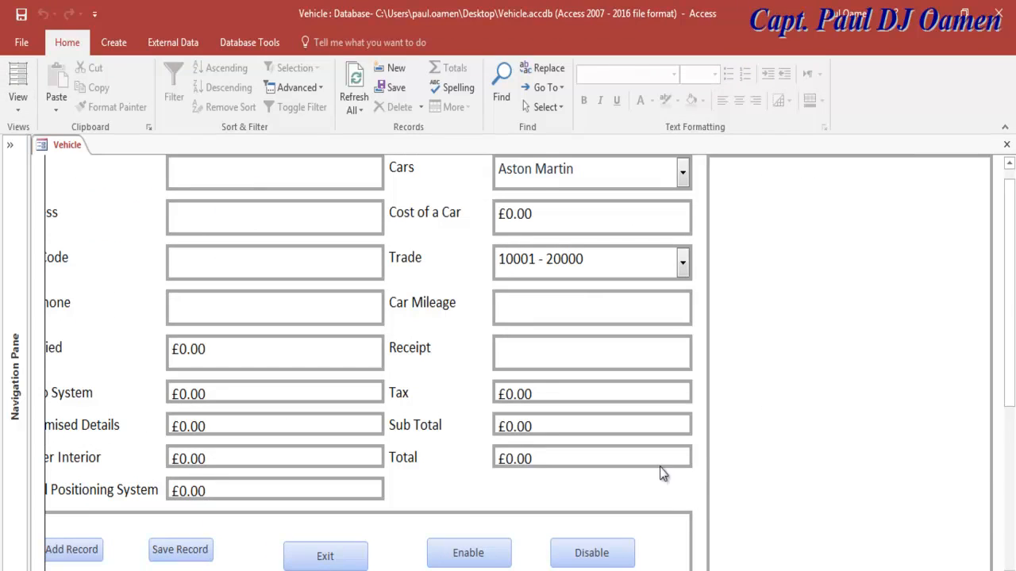
{"action": "left_click", "coordinate": [596, 553]}
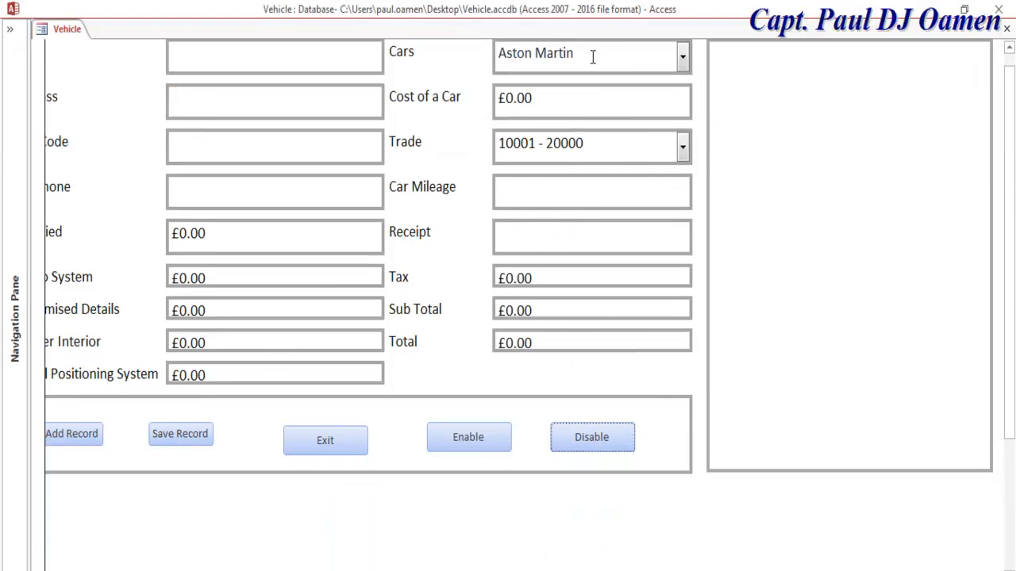
Step: Choose Lamborghini as the car and 100 - 1000 as the Trade range, then click Exit
{"action": "left_click", "coordinate": [681, 56]}
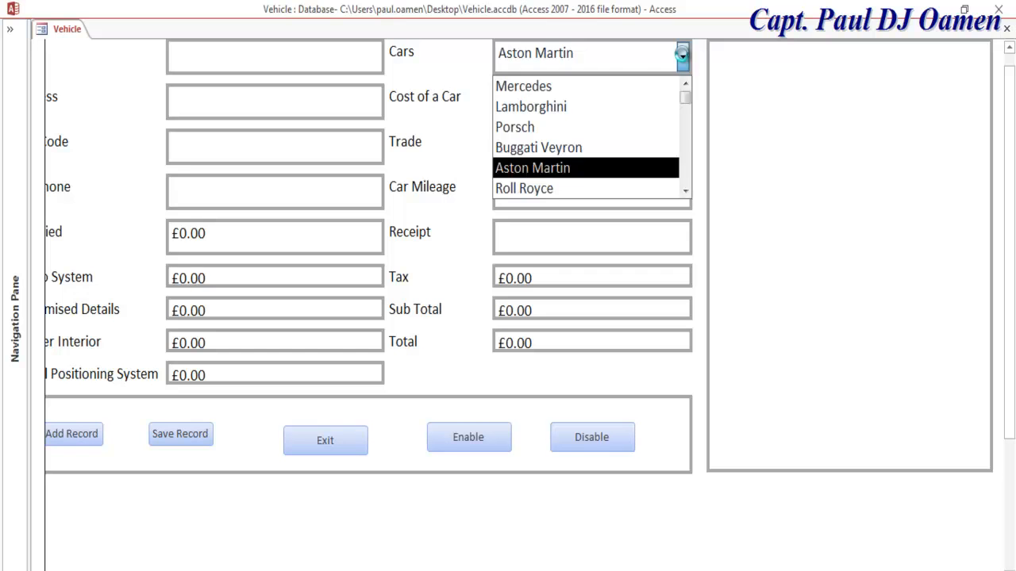
{"action": "left_click", "coordinate": [557, 89]}
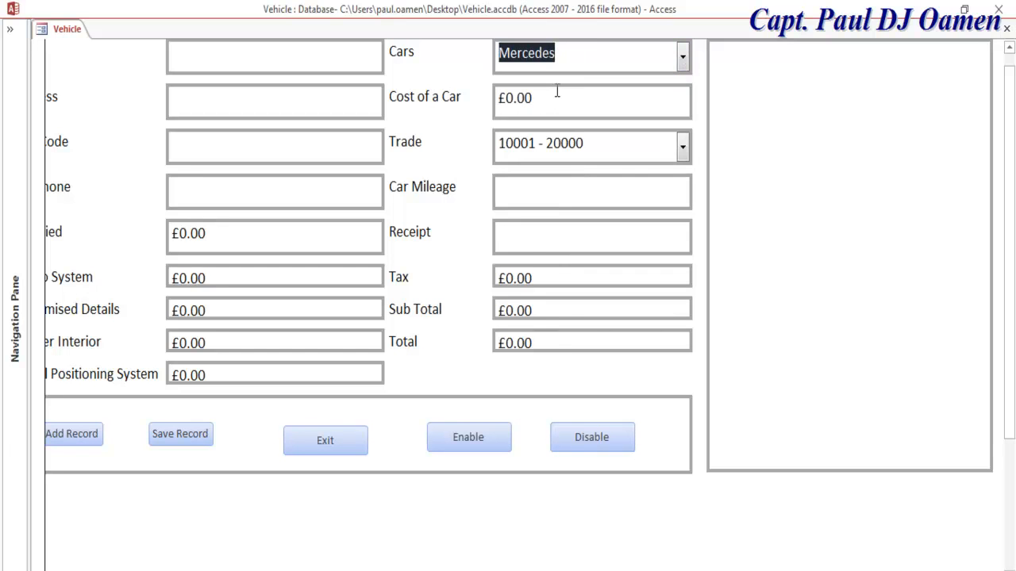
{"action": "left_click", "coordinate": [681, 62]}
{"action": "left_click", "coordinate": [579, 107]}
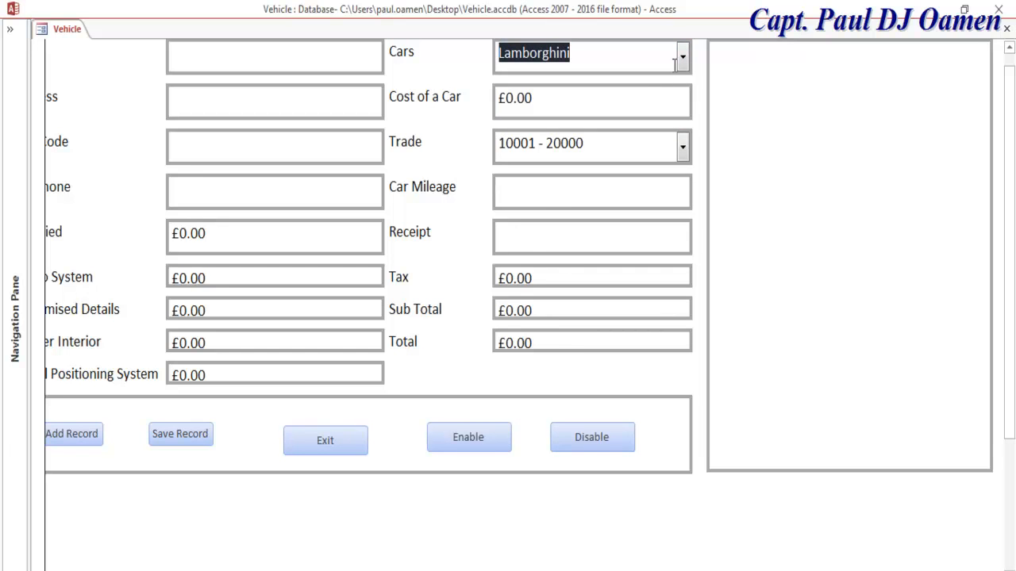
{"action": "left_click_drag", "start_coordinate": [532, 98], "coordinate": [489, 101]}
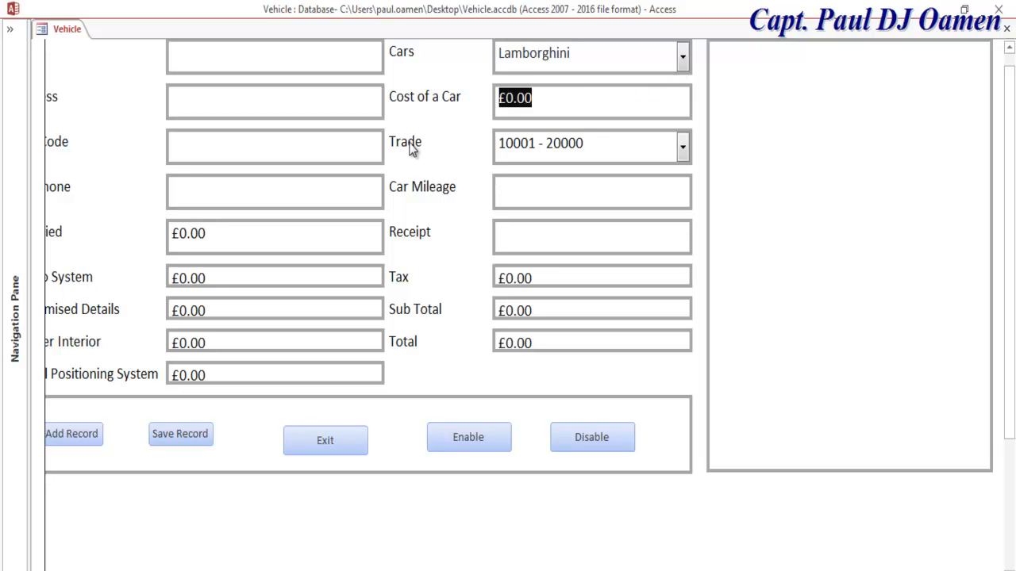
{"action": "left_click", "coordinate": [683, 146]}
{"action": "left_click", "coordinate": [545, 178]}
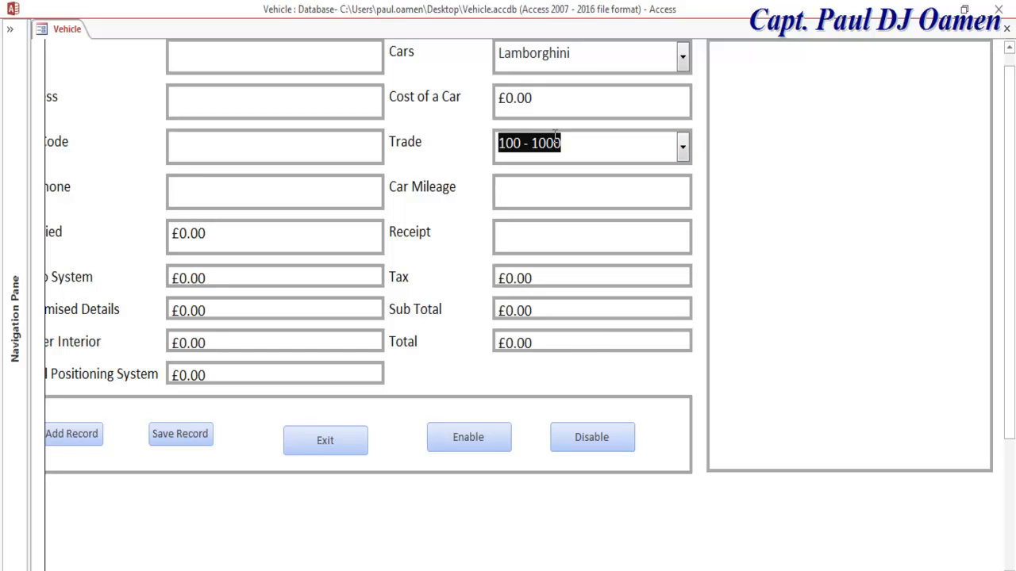
{"action": "left_click", "coordinate": [525, 142]}
{"action": "left_click_drag", "start_coordinate": [585, 143], "coordinate": [492, 153]}
{"action": "left_click", "coordinate": [578, 146]}
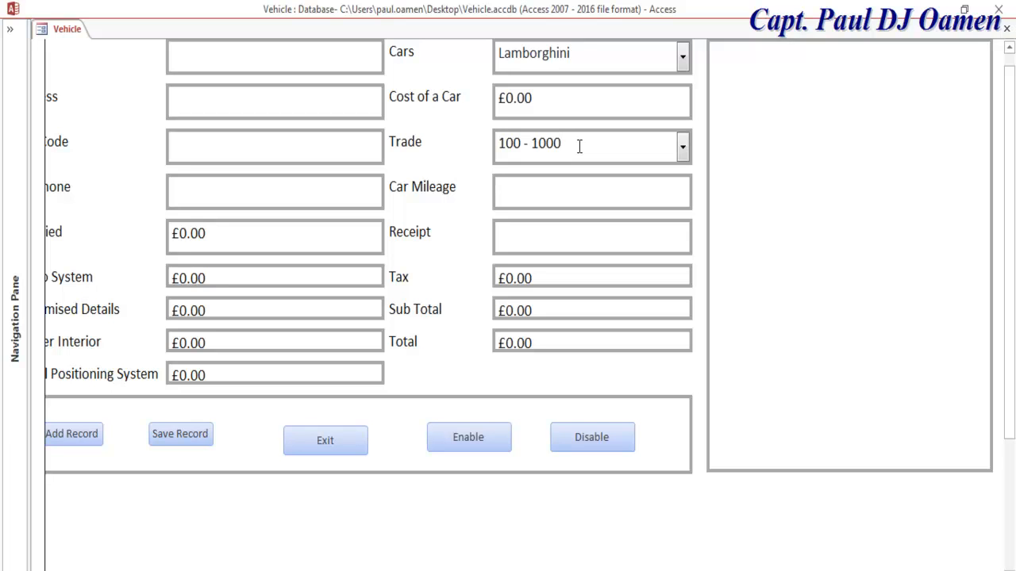
{"action": "left_click_drag", "start_coordinate": [579, 146], "coordinate": [489, 143]}
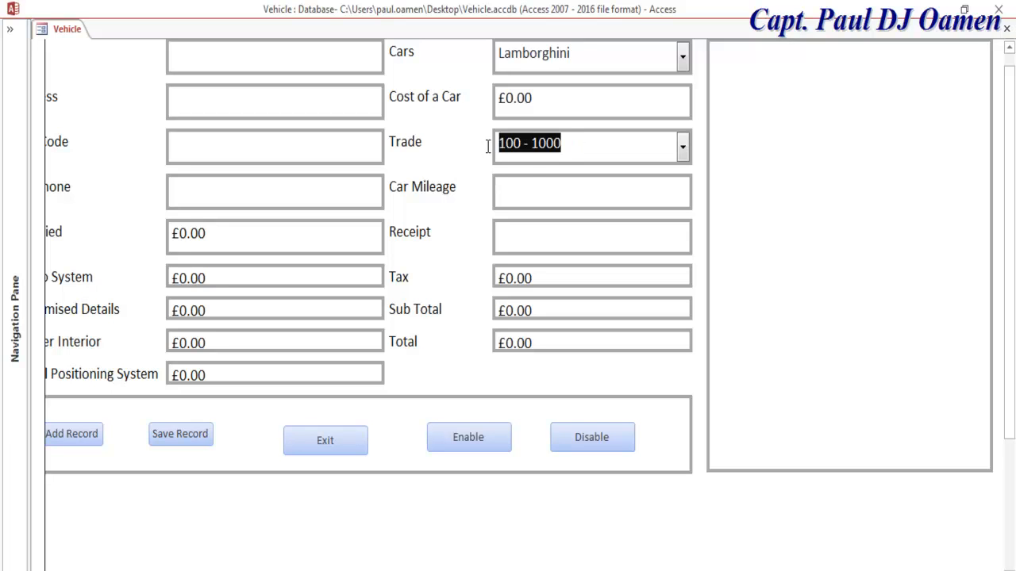
{"action": "left_click", "coordinate": [542, 191]}
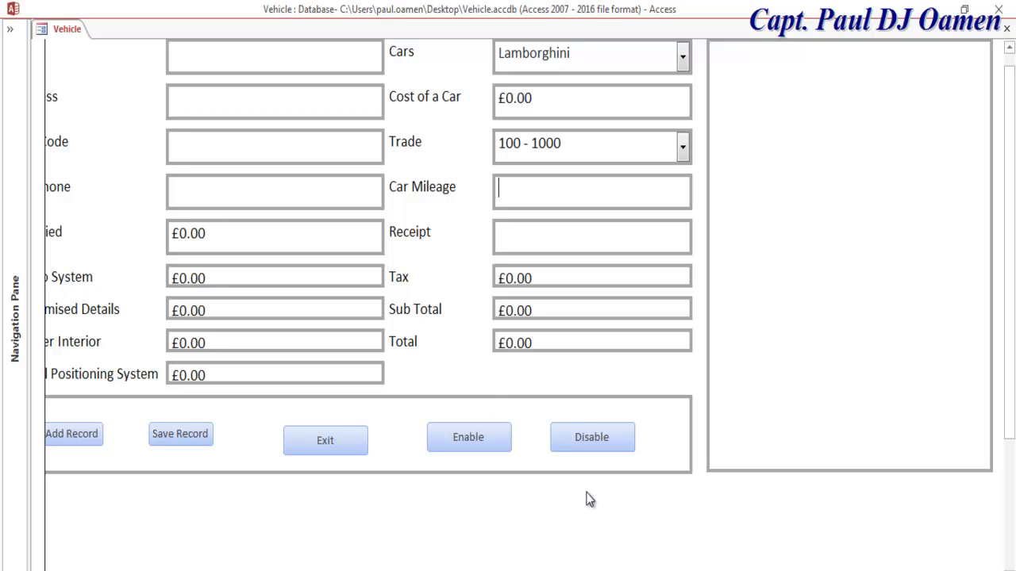
{"action": "left_click", "coordinate": [357, 444]}
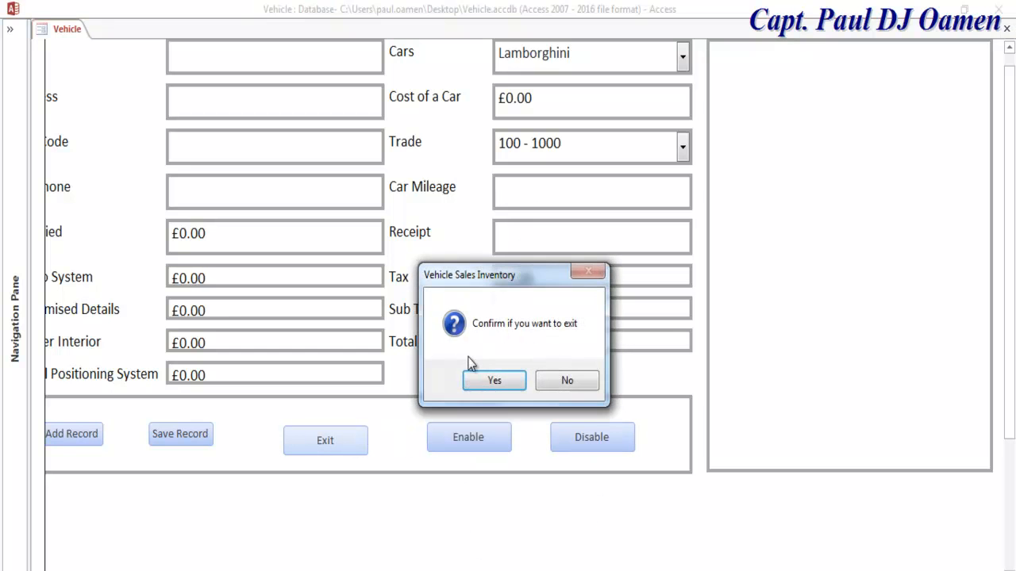
Step: Close the form, change the Trade table's 100 - 1000 Mileage to 1 - 1000, save, and reopen Vehicle
{"action": "left_click", "coordinate": [483, 385]}
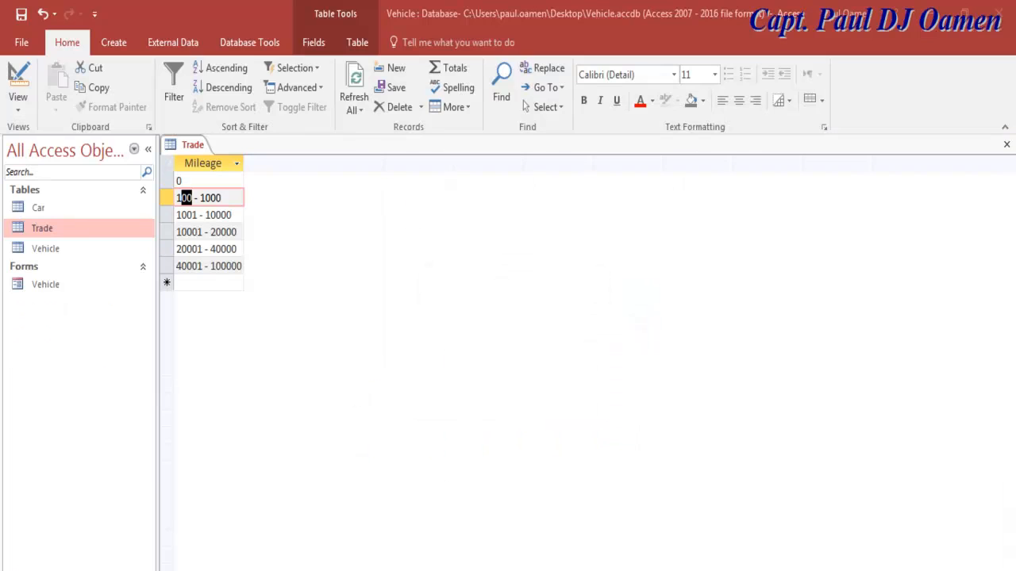
{"action": "left_click", "coordinate": [193, 199]}
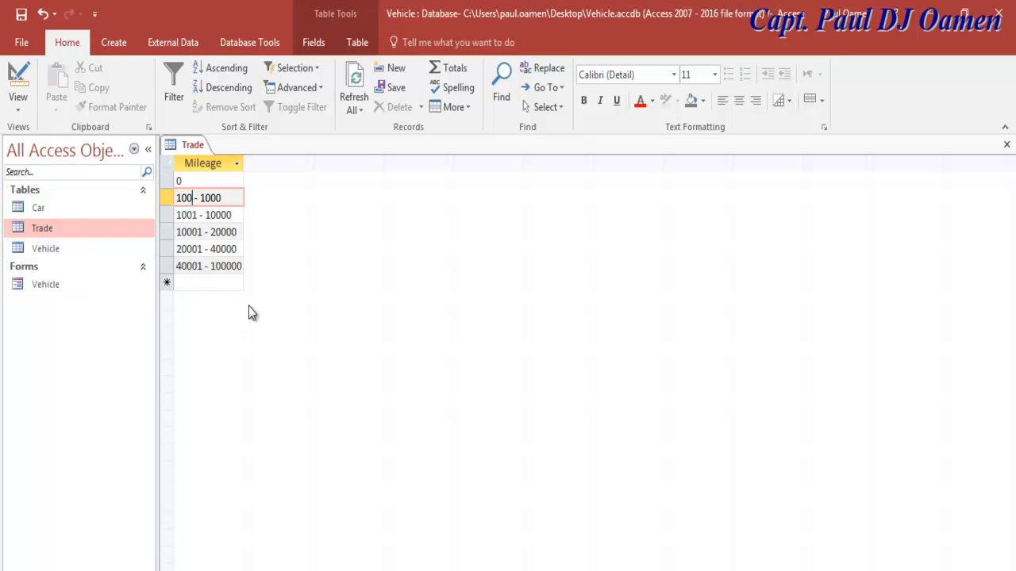
{"action": "key", "text": "BackSpace"}
{"action": "key", "text": "BackSpace"}
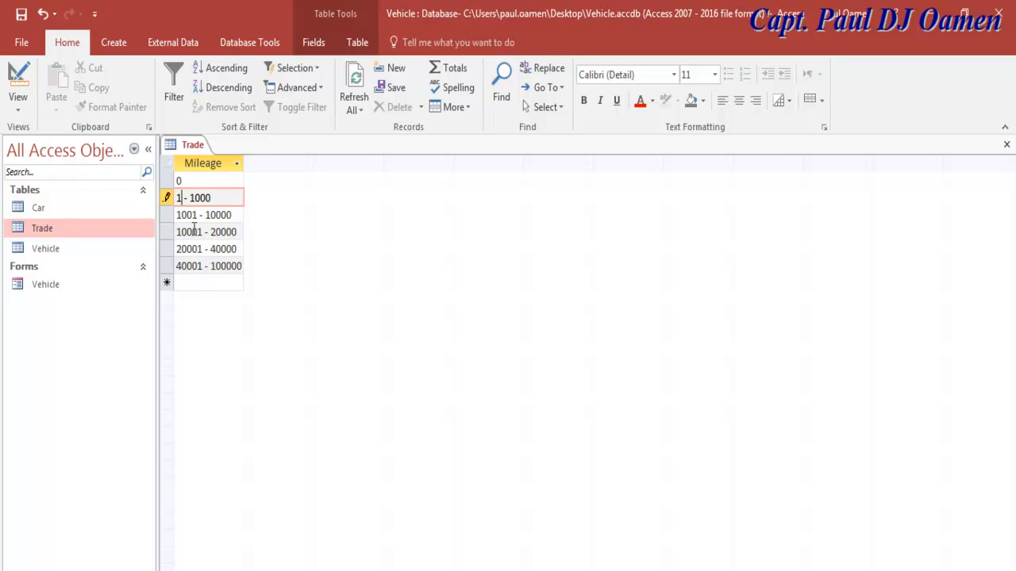
{"action": "left_click", "coordinate": [23, 16]}
{"action": "left_click", "coordinate": [48, 285]}
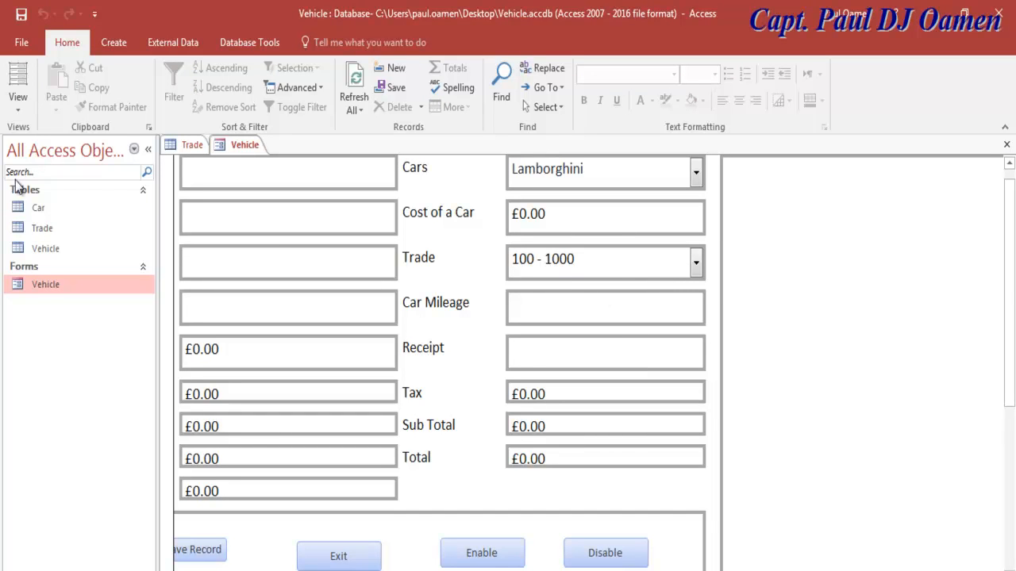
Step: Open the Vehicle form in Design View, then switch it back to Form View
{"action": "right_click", "coordinate": [43, 290]}
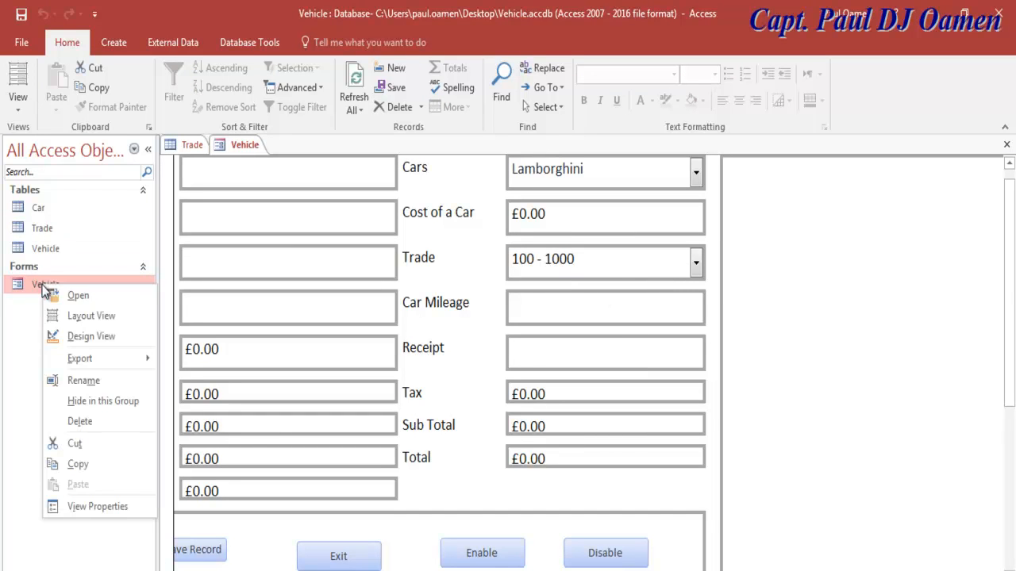
{"action": "left_click", "coordinate": [89, 334]}
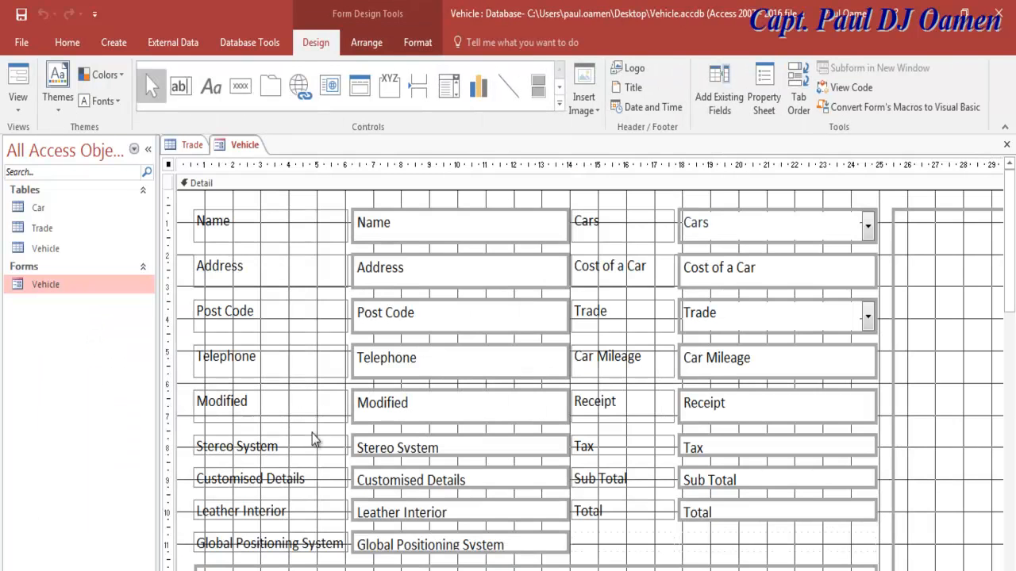
{"action": "left_click", "coordinate": [18, 86]}
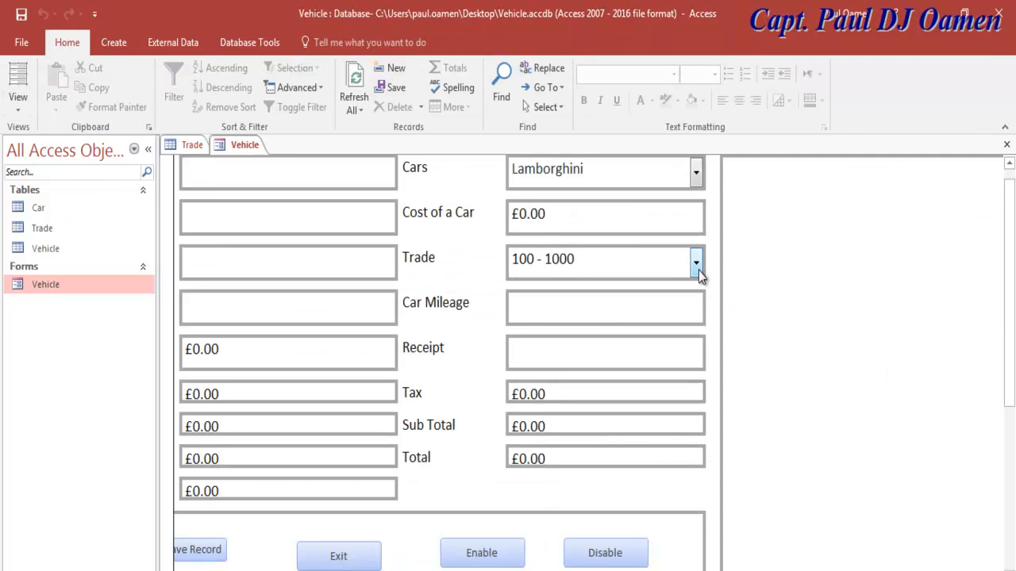
Step: Test the Trade combo box through 0, 1 - 1000 and finally 1001 - 10000
{"action": "left_click", "coordinate": [696, 264]}
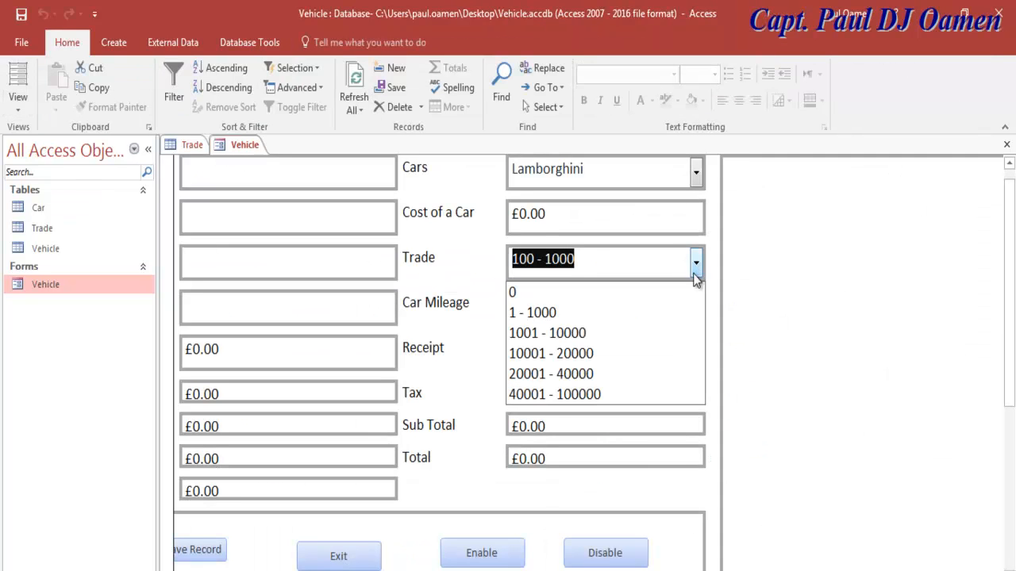
{"action": "left_click", "coordinate": [523, 300]}
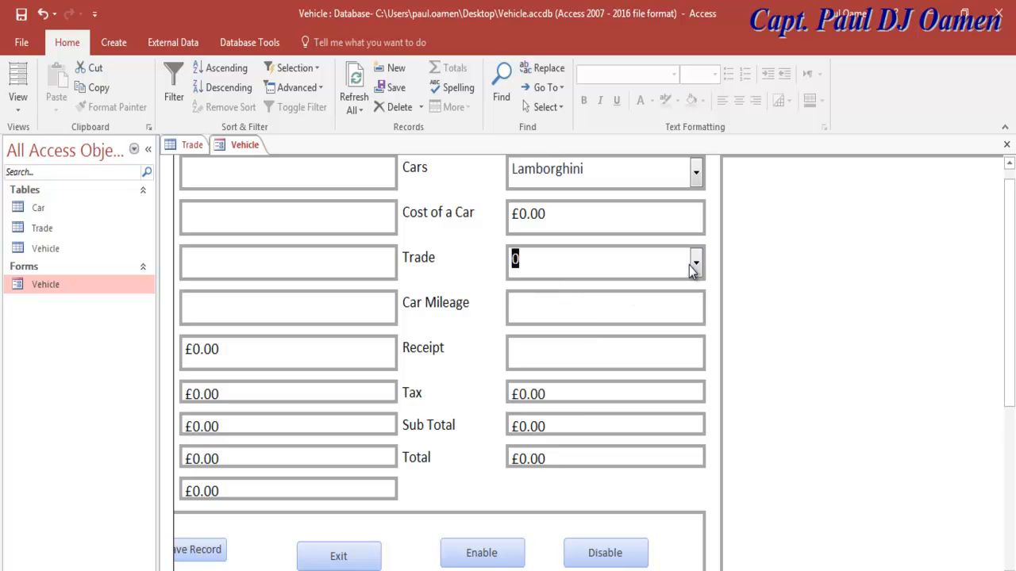
{"action": "left_click", "coordinate": [696, 264]}
{"action": "left_click", "coordinate": [576, 311]}
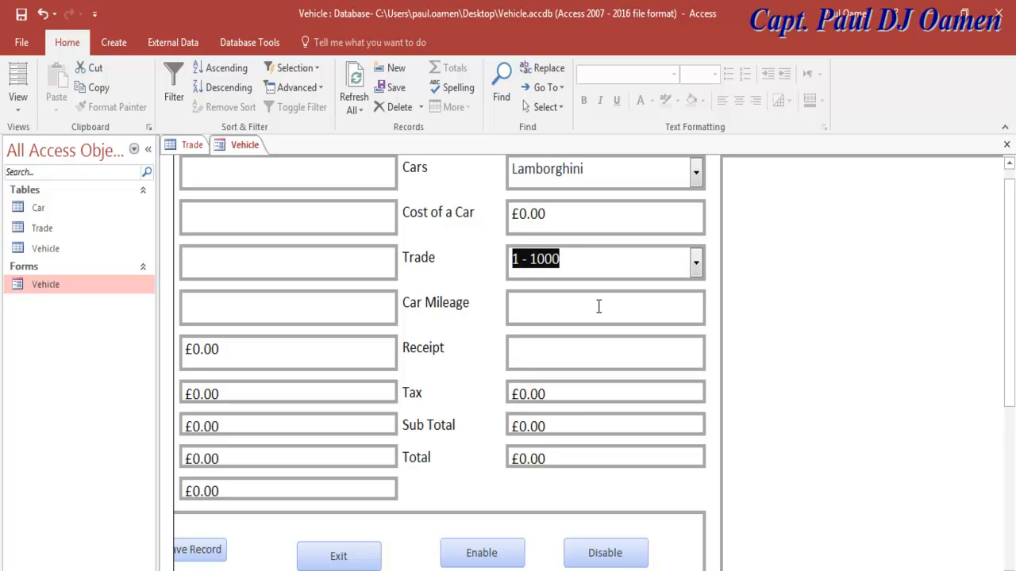
{"action": "left_click", "coordinate": [695, 267]}
{"action": "left_click", "coordinate": [589, 335]}
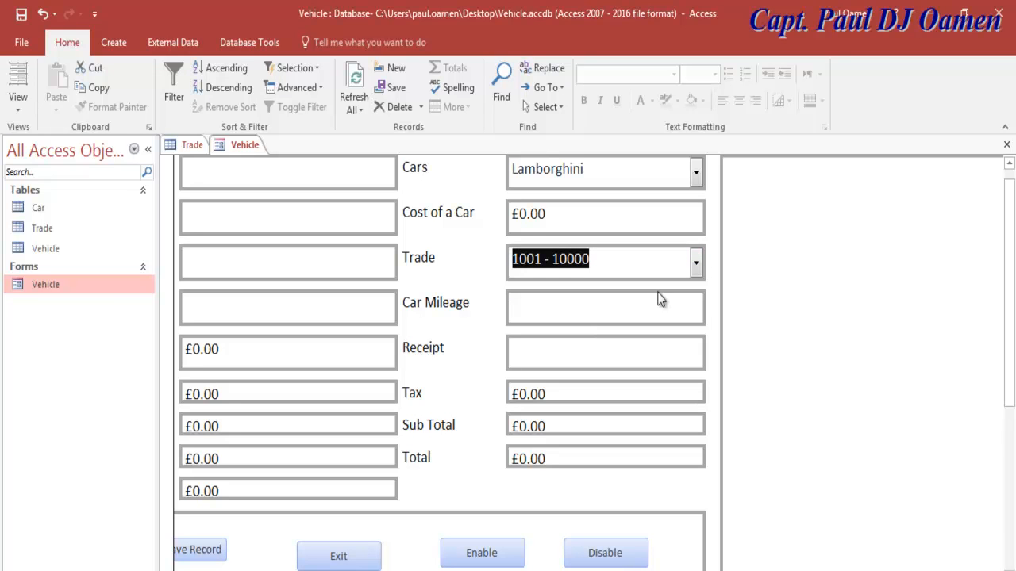
Step: Choose Buggati Veyron as the car and hide the navigation pane with F11
{"action": "left_click", "coordinate": [695, 173]}
{"action": "left_click", "coordinate": [663, 261]}
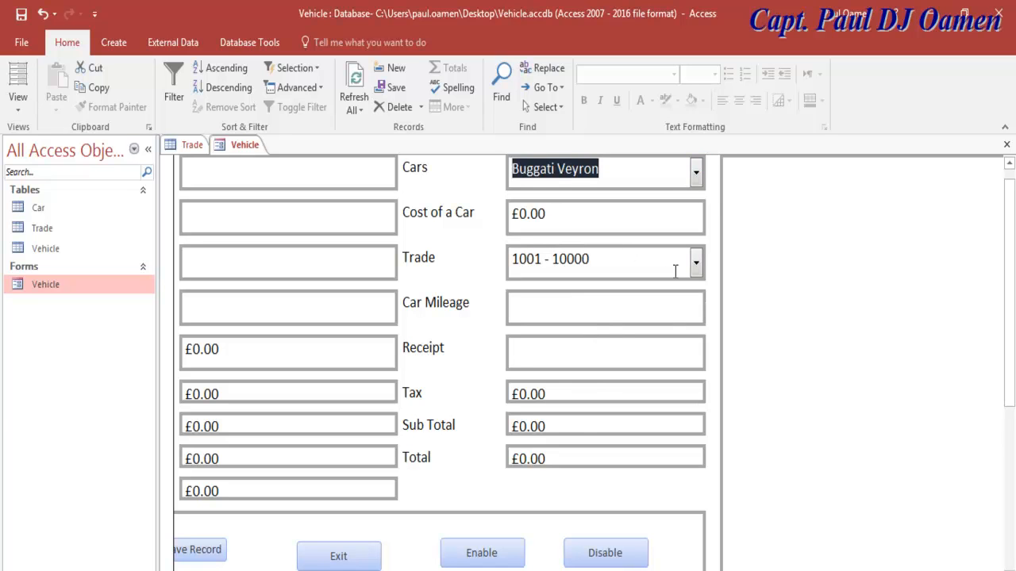
{"action": "key", "text": "F11"}
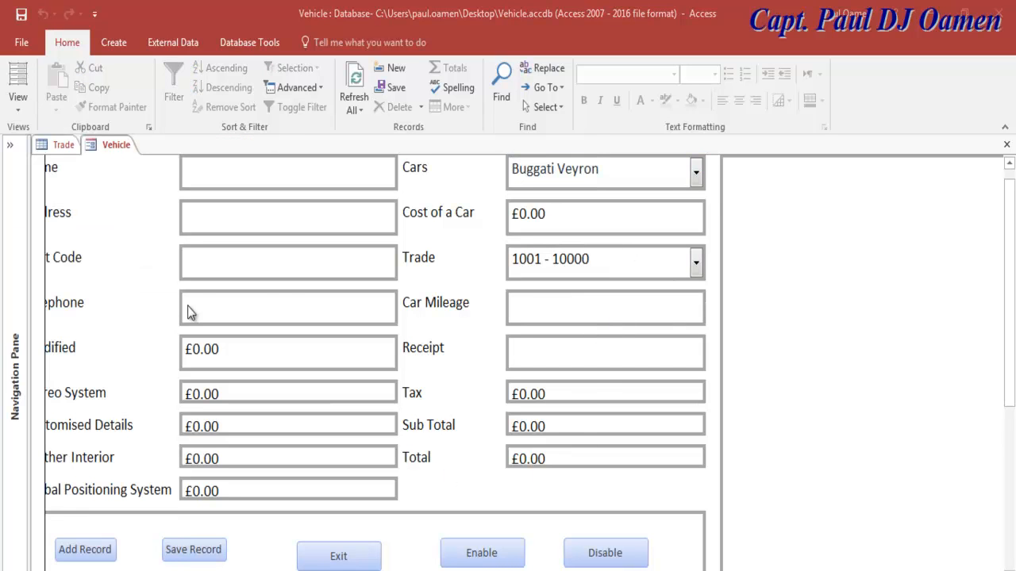
Step: Switch the Vehicle form to Design View and show the Detail section's properties
{"action": "left_click", "coordinate": [17, 113]}
{"action": "left_click", "coordinate": [46, 210]}
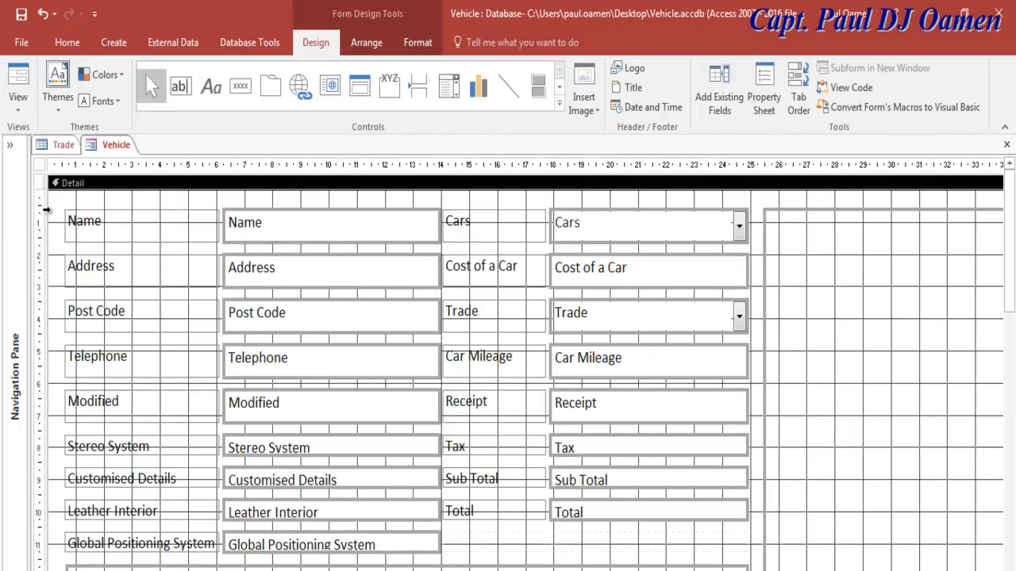
{"action": "left_click", "coordinate": [727, 202]}
{"action": "left_click", "coordinate": [759, 202]}
{"action": "right_click", "coordinate": [759, 206]}
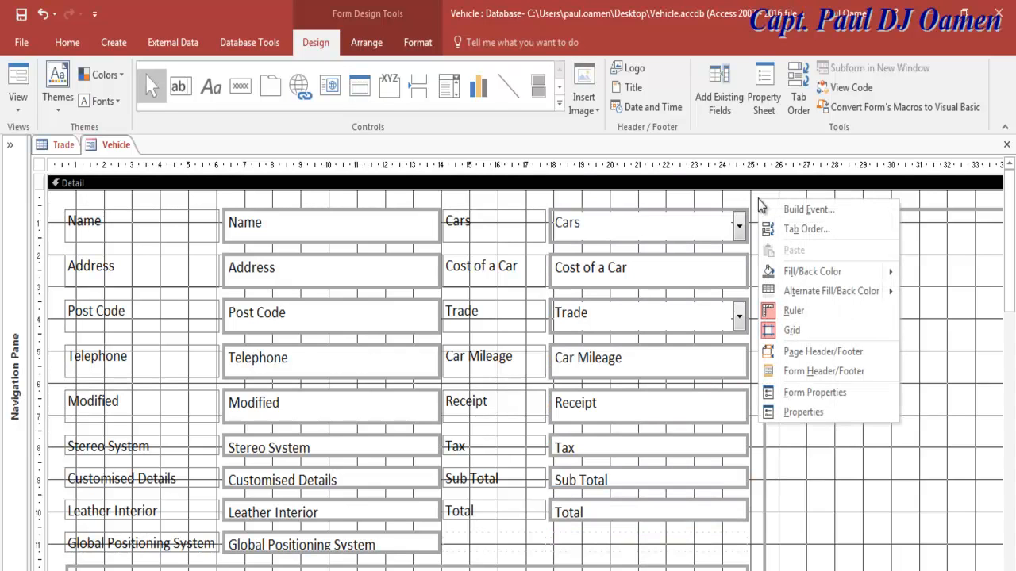
{"action": "left_click", "coordinate": [796, 401]}
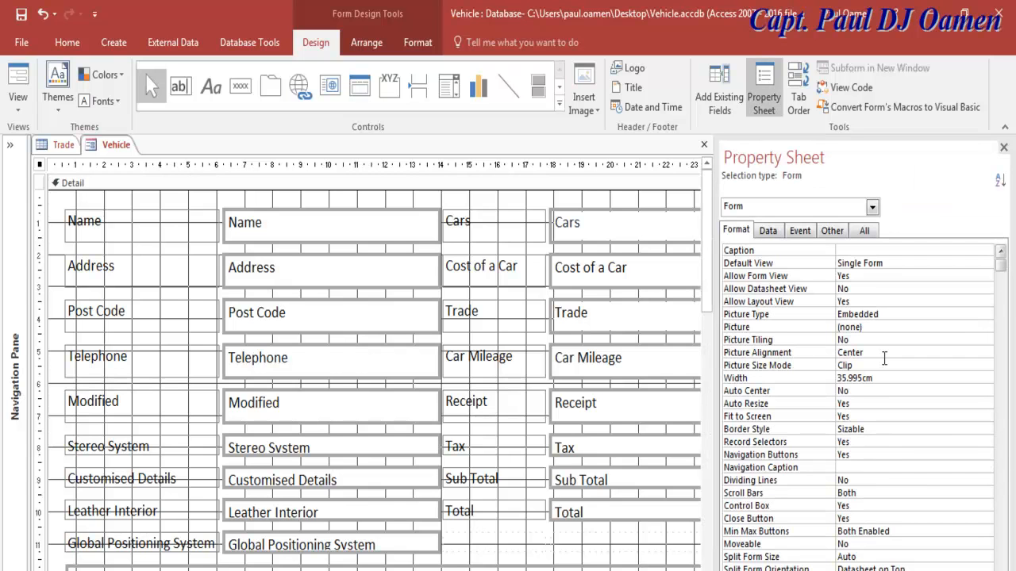
{"action": "left_click", "coordinate": [873, 206]}
{"action": "left_click_drag", "start_coordinate": [873, 320], "coordinate": [873, 297]}
{"action": "left_click", "coordinate": [734, 270]}
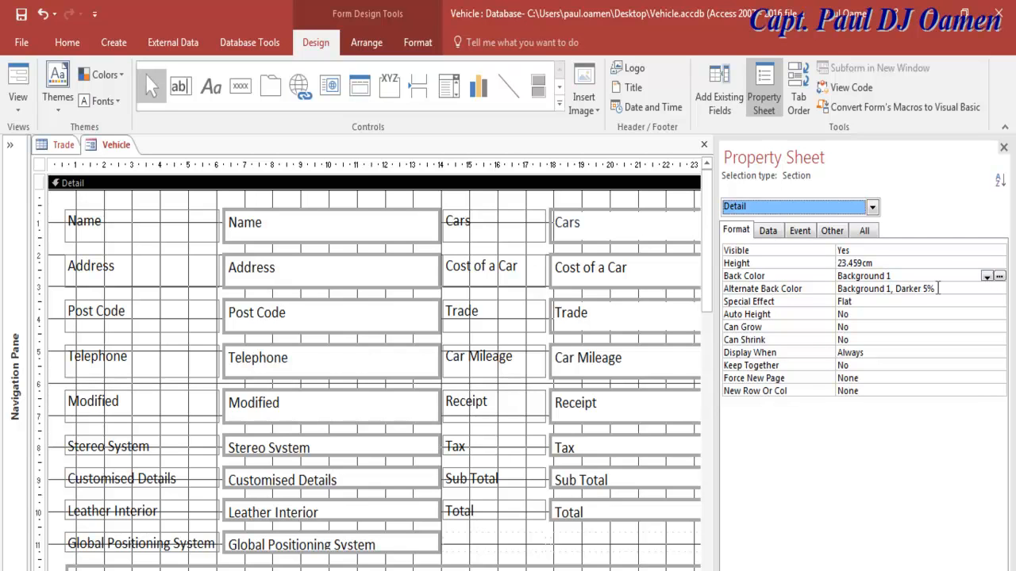
Step: Set the Detail Back Color to Background 1, Darker 5%, preview it in Form View, then return to Design View
{"action": "left_click", "coordinate": [987, 276]}
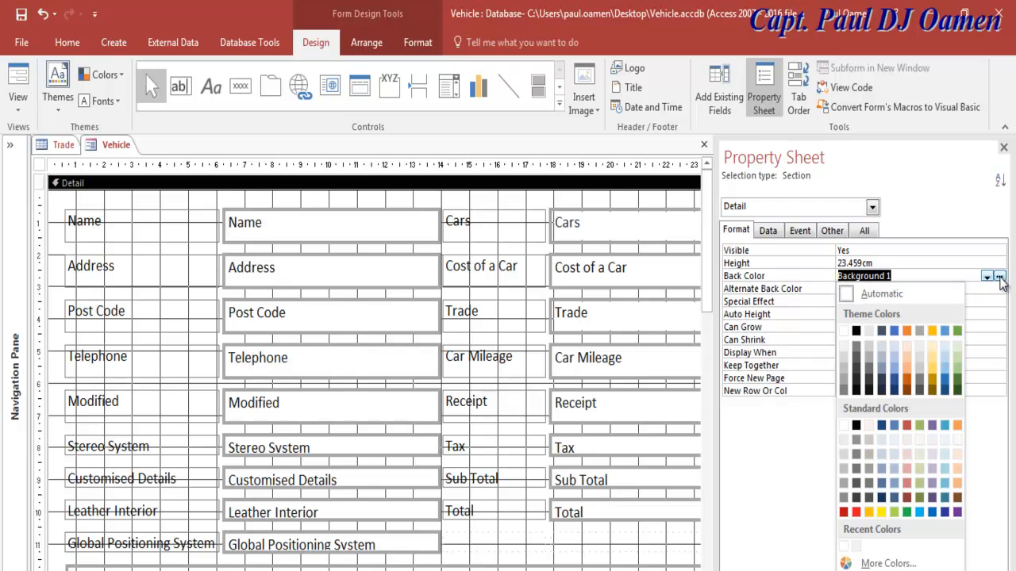
{"action": "left_click", "coordinate": [844, 343]}
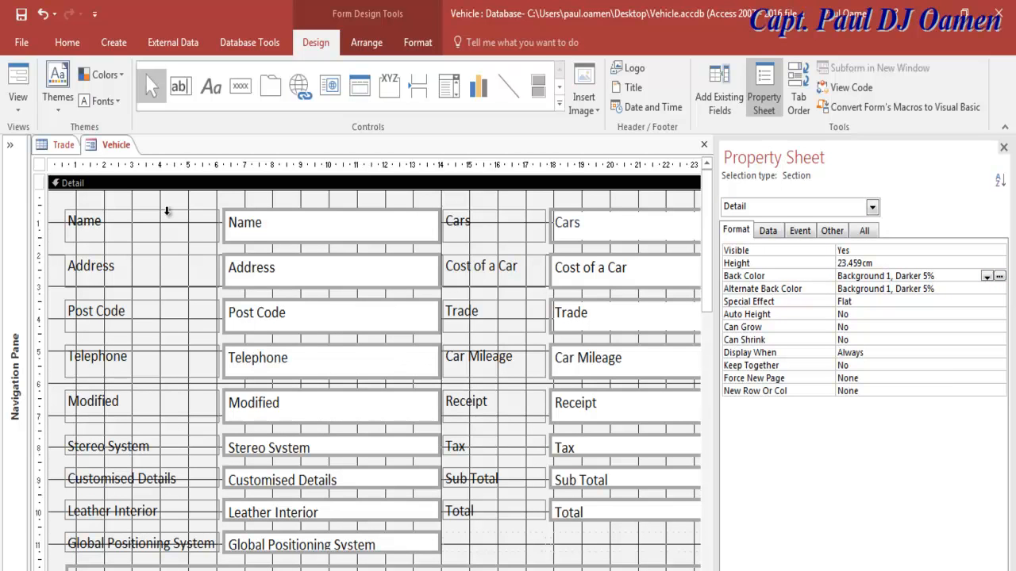
{"action": "left_click", "coordinate": [18, 85]}
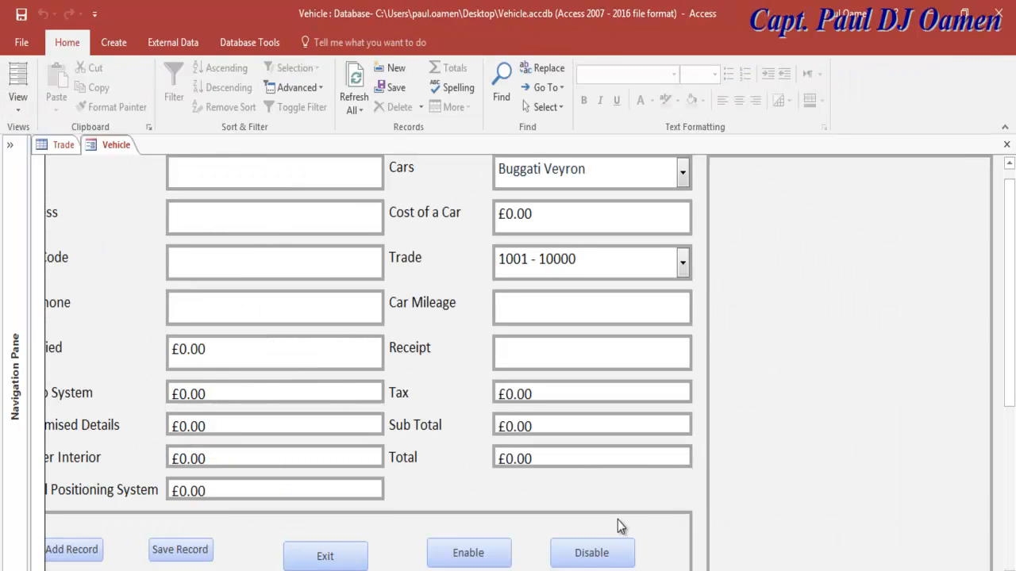
{"action": "left_click_drag", "start_coordinate": [1014, 372], "coordinate": [1005, 395]}
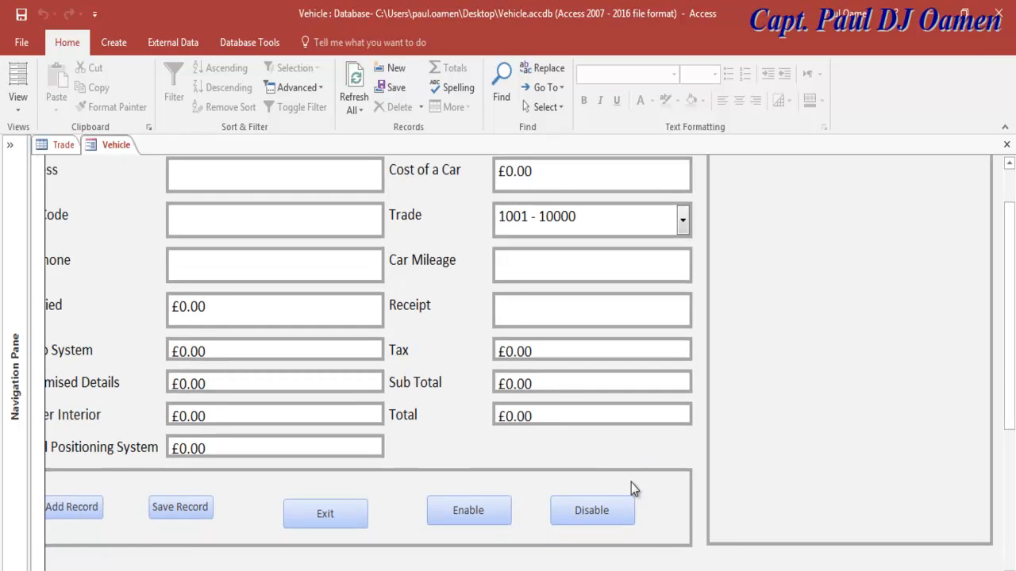
{"action": "left_click_drag", "start_coordinate": [1013, 397], "coordinate": [1012, 333]}
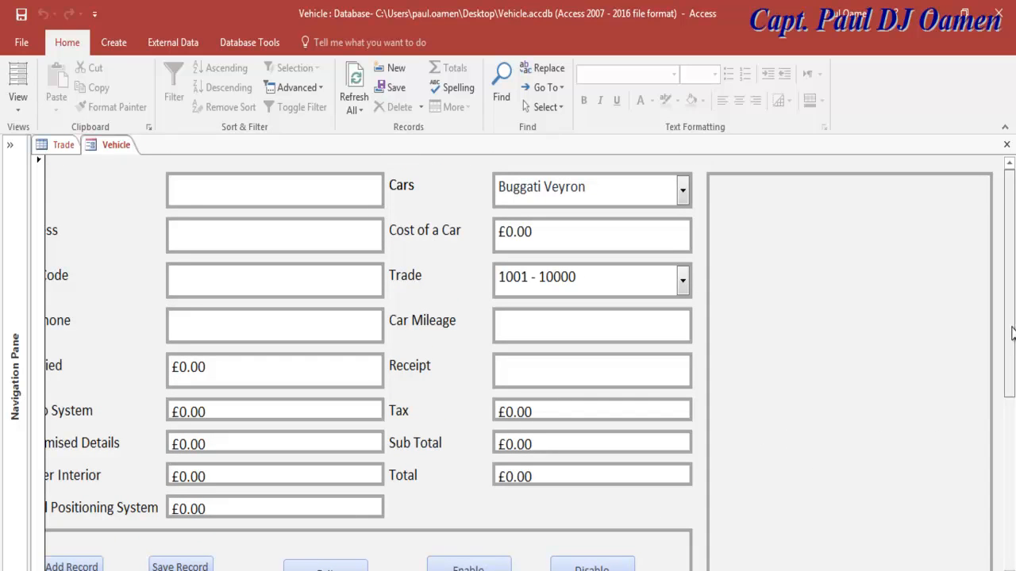
{"action": "left_click", "coordinate": [17, 100]}
{"action": "left_click", "coordinate": [57, 221]}
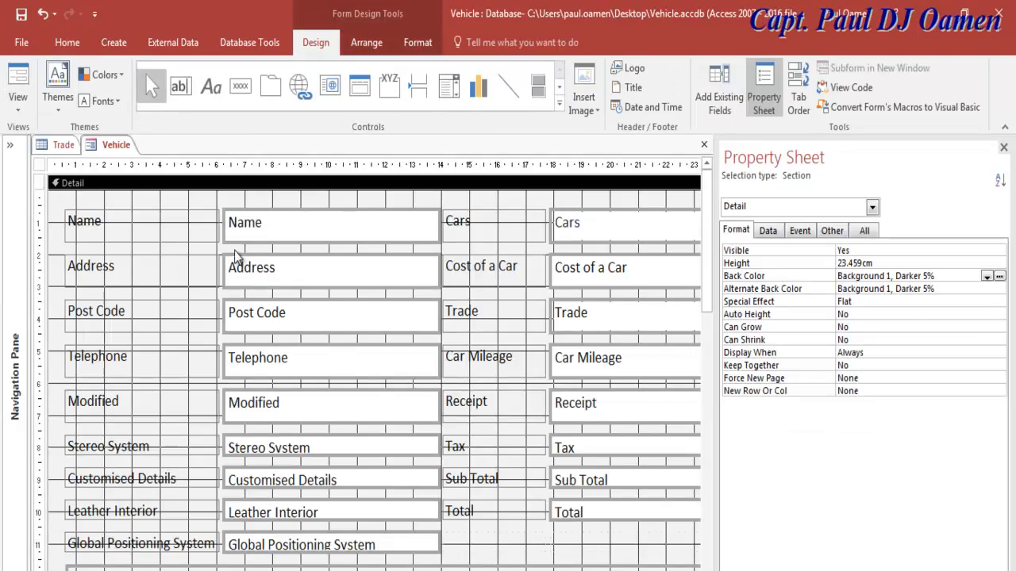
Step: Close the Property Sheet and draw a tall unbound text box on the form's right side
{"action": "left_click", "coordinate": [1003, 147]}
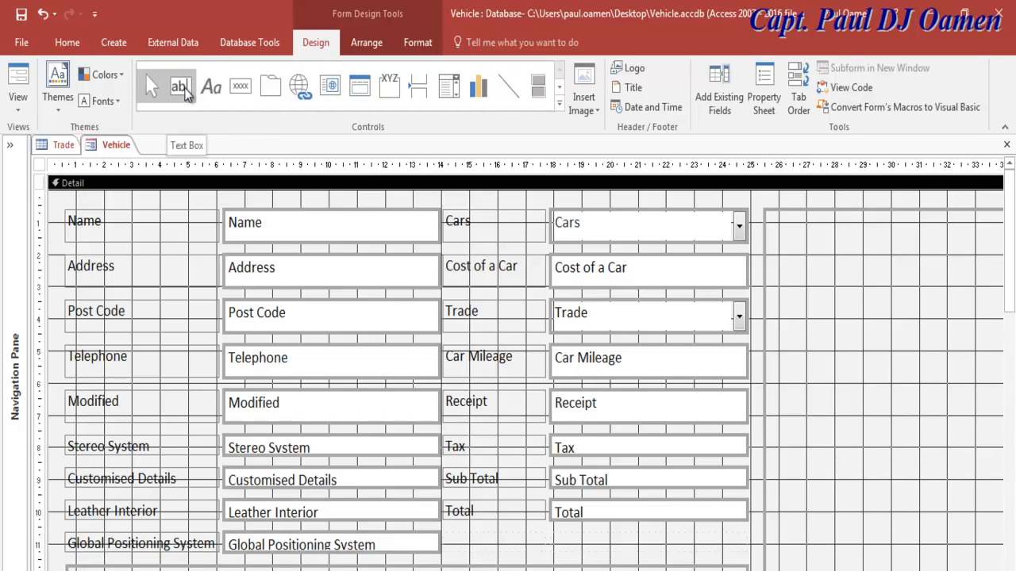
{"action": "left_click", "coordinate": [560, 102]}
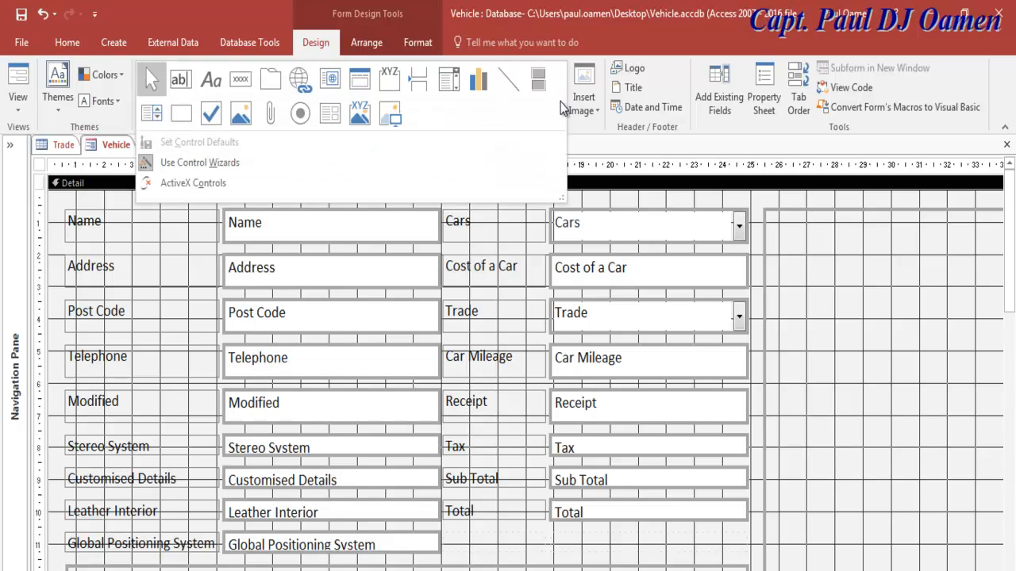
{"action": "left_click", "coordinate": [180, 86]}
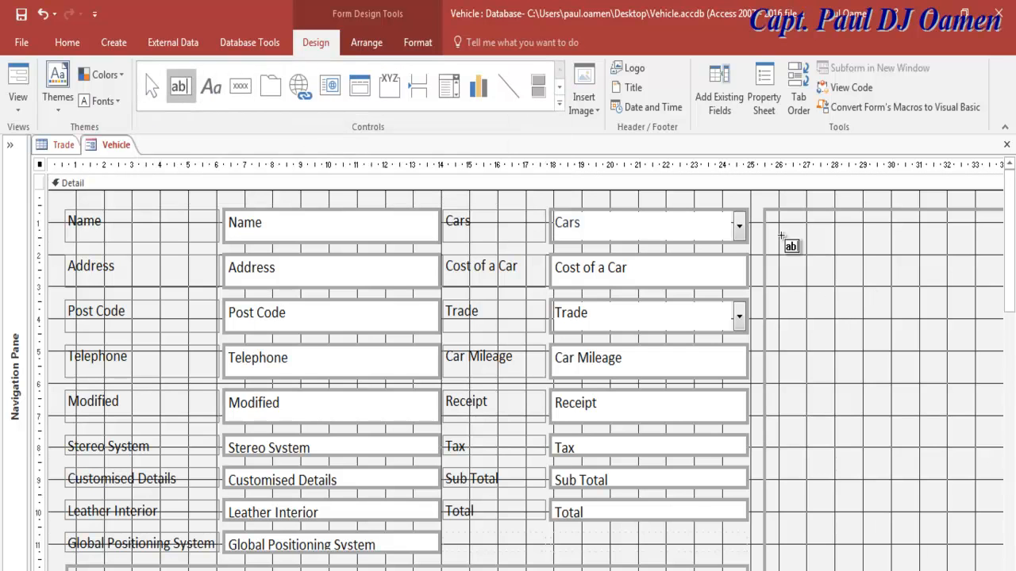
{"action": "left_click_drag", "start_coordinate": [776, 229], "coordinate": [1004, 420]}
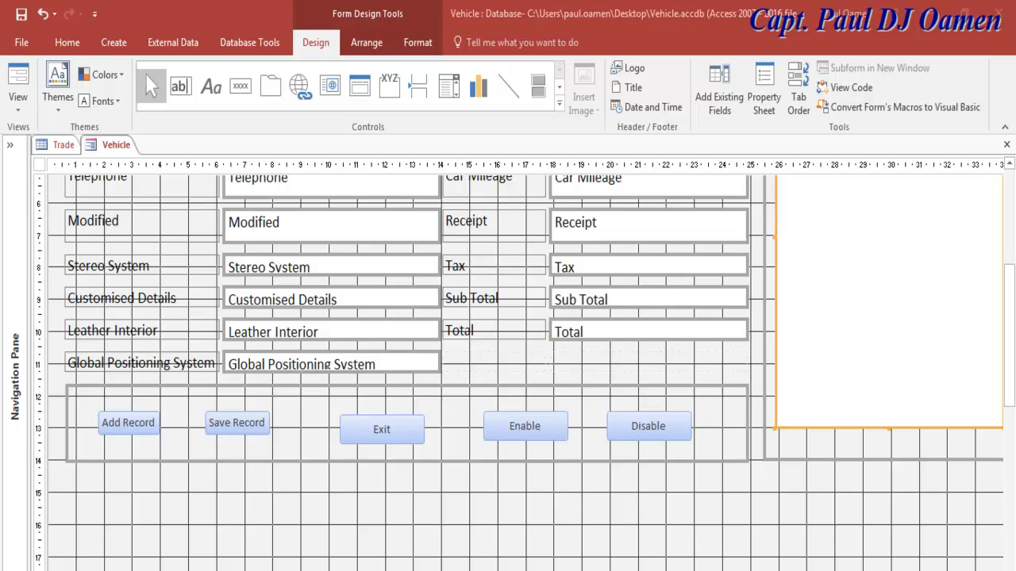
Step: Shift the Exit, Save Record and Add Record buttons rightward, then paste a copy of Exit
{"action": "left_click", "coordinate": [153, 426]}
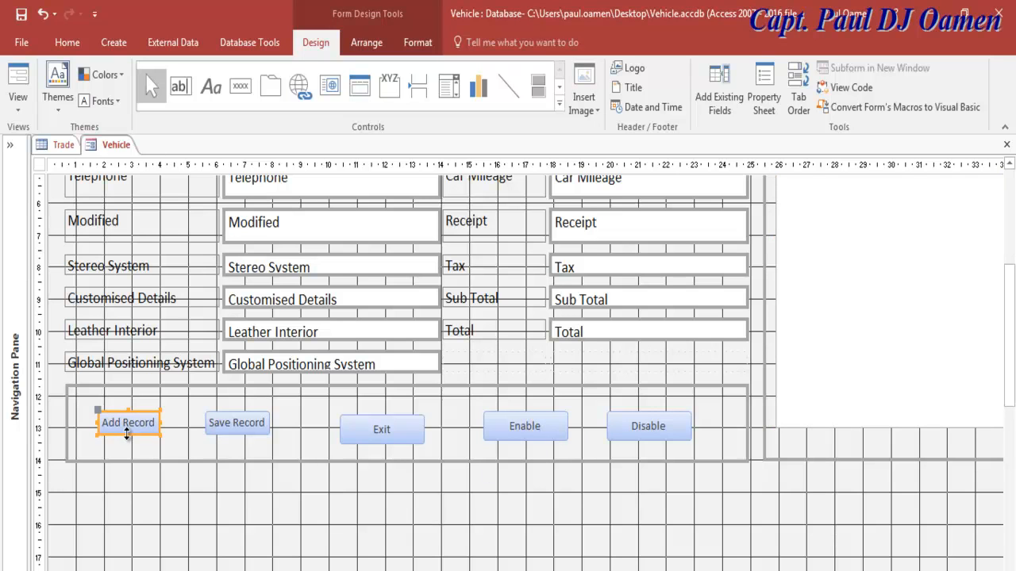
{"action": "left_click_drag", "start_coordinate": [405, 447], "coordinate": [447, 437]}
{"action": "left_click", "coordinate": [254, 427]}
{"action": "left_click_drag", "start_coordinate": [254, 427], "coordinate": [350, 430]}
{"action": "left_click", "coordinate": [139, 428]}
{"action": "left_click_drag", "start_coordinate": [139, 428], "coordinate": [254, 442]}
{"action": "left_click", "coordinate": [429, 427]}
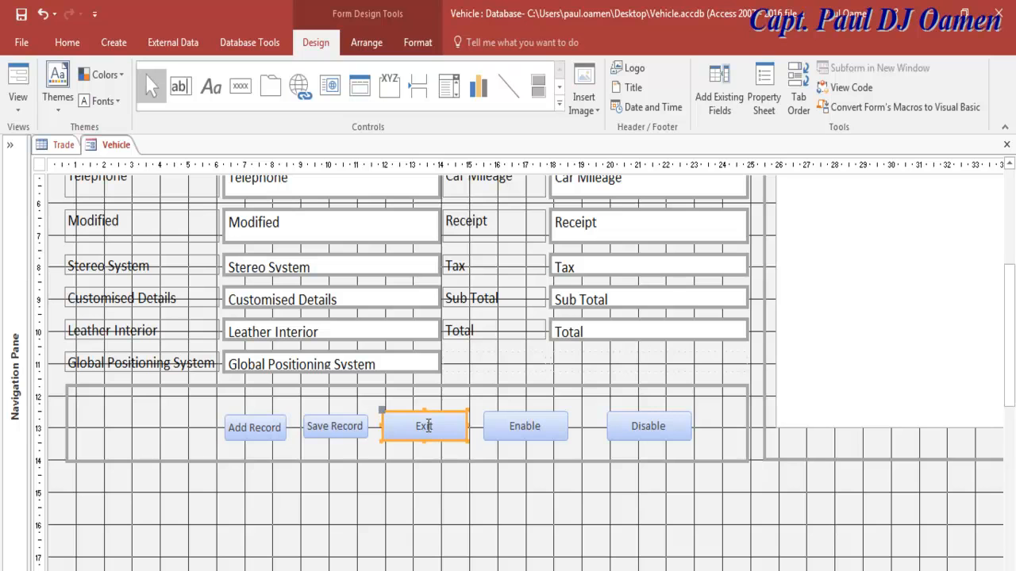
{"action": "left_click", "coordinate": [432, 455]}
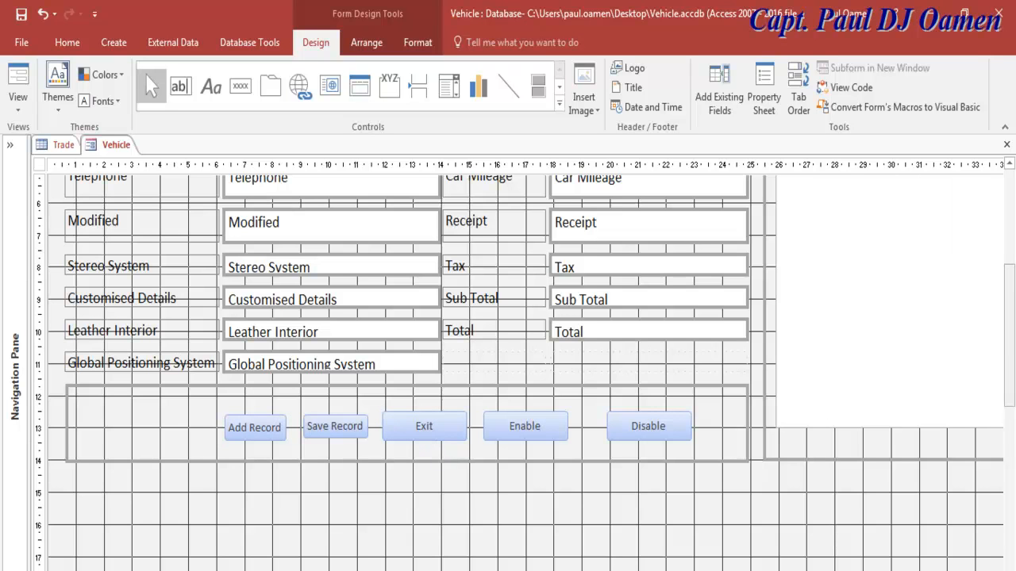
{"action": "left_click_drag", "start_coordinate": [1012, 346], "coordinate": [1001, 196]}
{"action": "key", "text": "ctrl+v"}
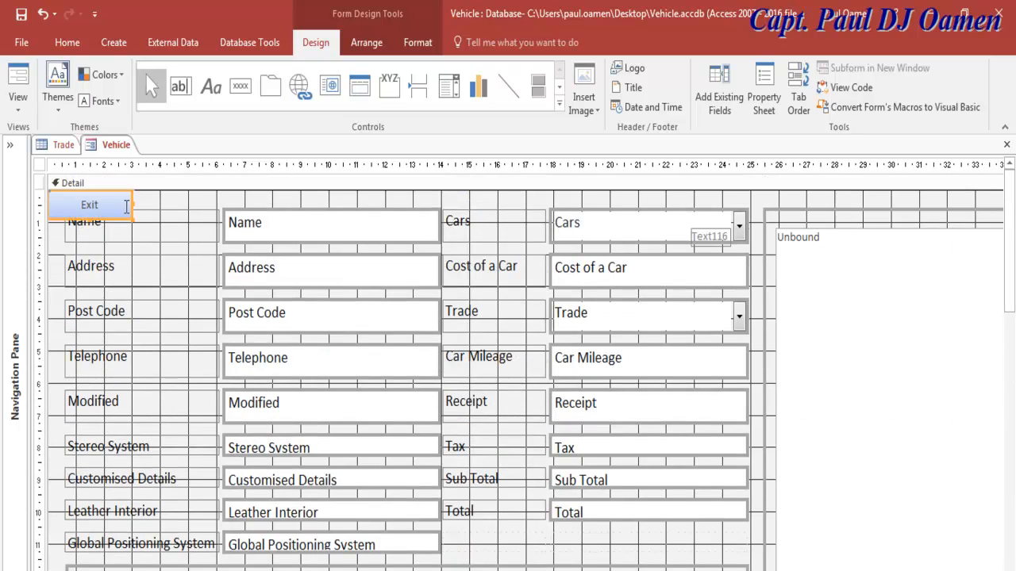
Step: Undo the stray paste and place a fresh Exit copy at the left end of the button row
{"action": "key", "text": "ctrl+z"}
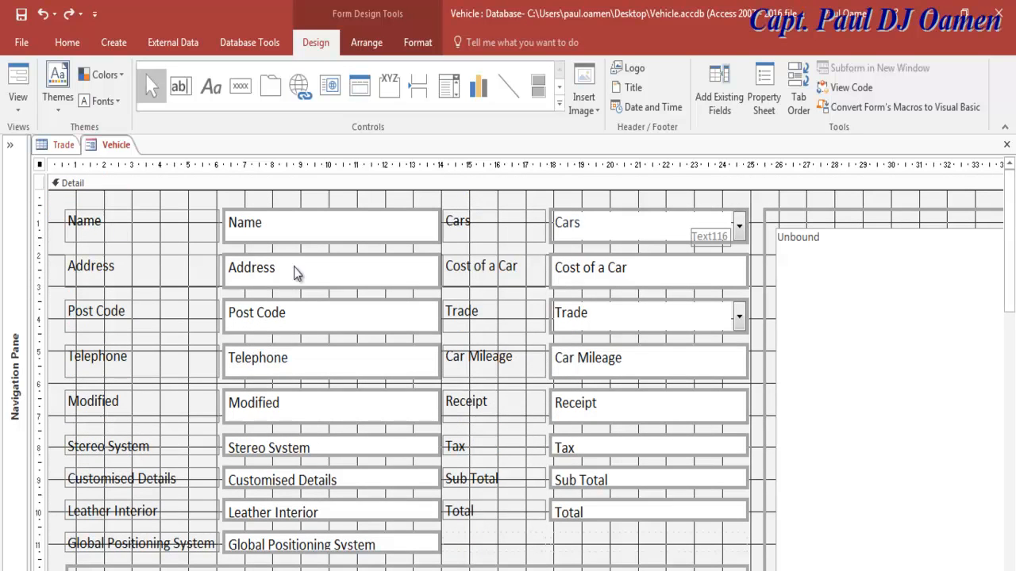
{"action": "left_click_drag", "start_coordinate": [1012, 243], "coordinate": [1011, 370]}
{"action": "left_click", "coordinate": [439, 326]}
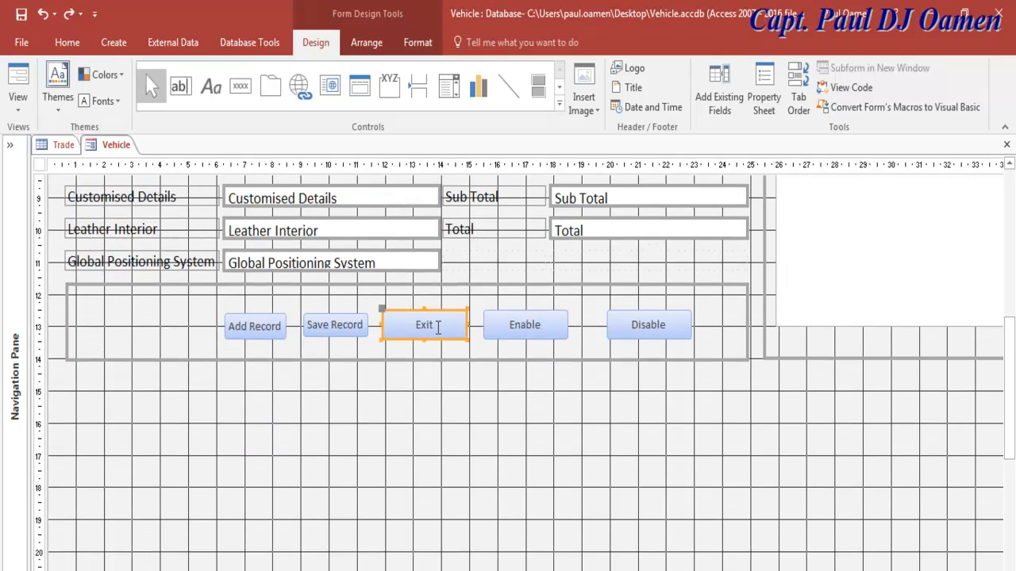
{"action": "key", "text": "ctrl+v"}
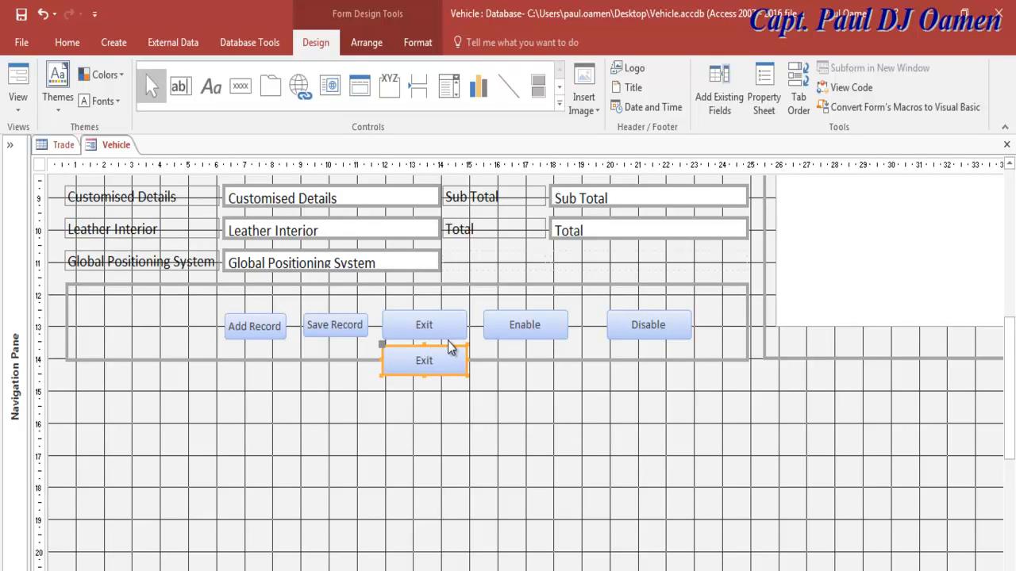
{"action": "left_click_drag", "start_coordinate": [450, 347], "coordinate": [153, 315]}
Step: Set the new button's Caption to 'Total Cost' on the All properties tab
{"action": "left_click", "coordinate": [766, 110]}
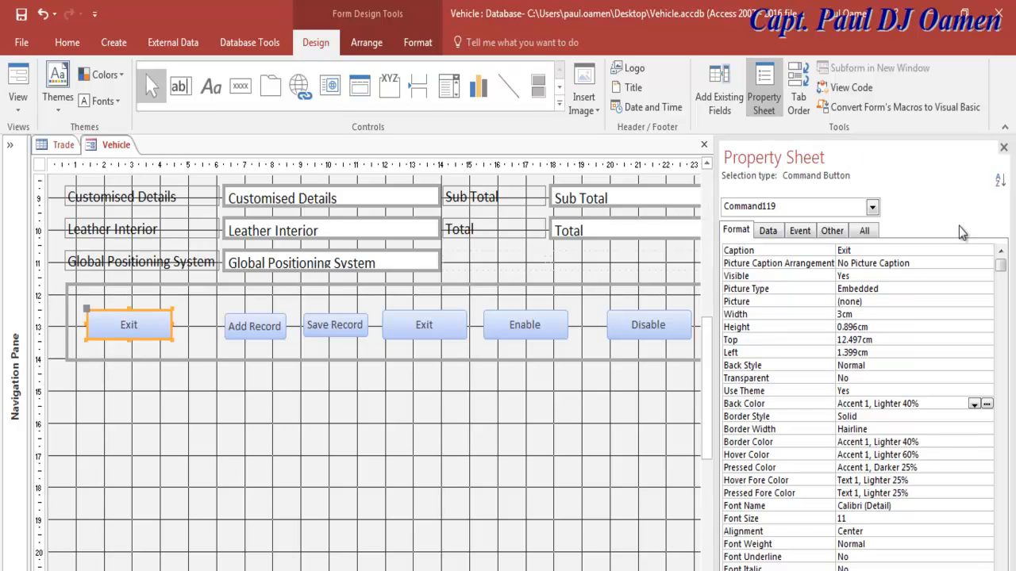
{"action": "left_click", "coordinate": [864, 230]}
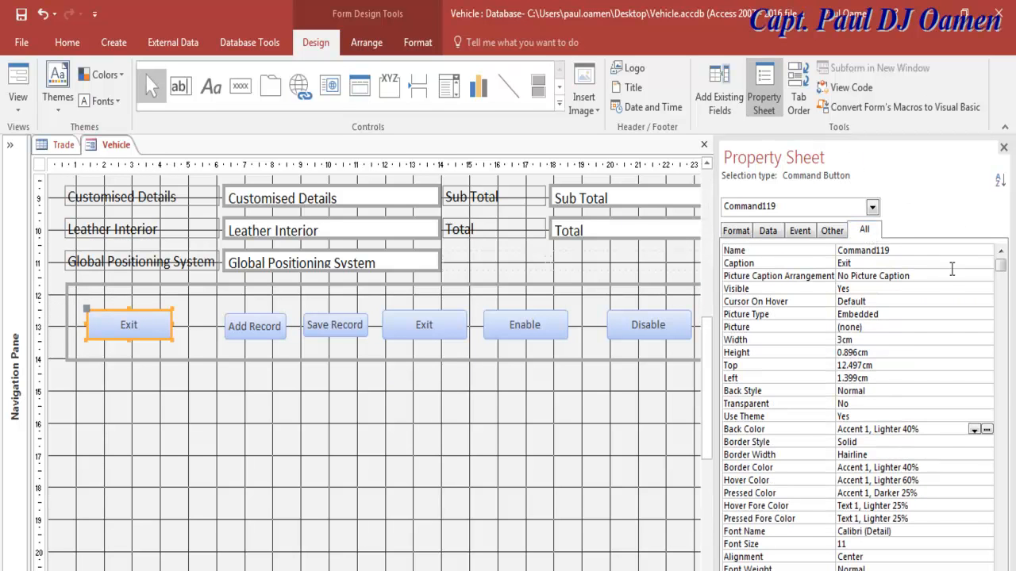
{"action": "left_click", "coordinate": [796, 263]}
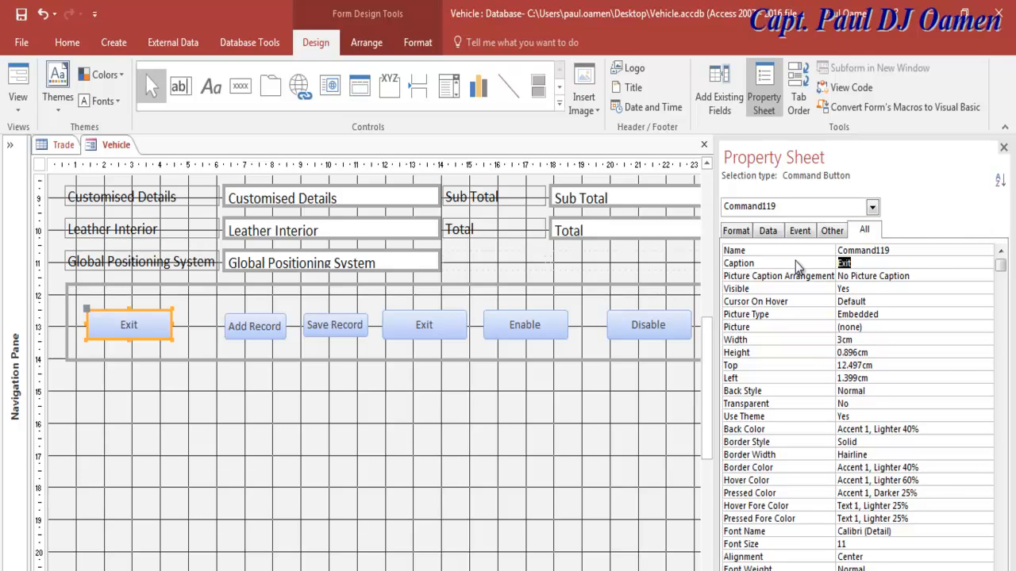
{"action": "type", "text": "Total Cost"}
{"action": "left_click", "coordinate": [806, 264]}
{"action": "key", "text": "ctrl+c"}
Step: Name the button btnTotalCost and reselect it
{"action": "left_click", "coordinate": [803, 251]}
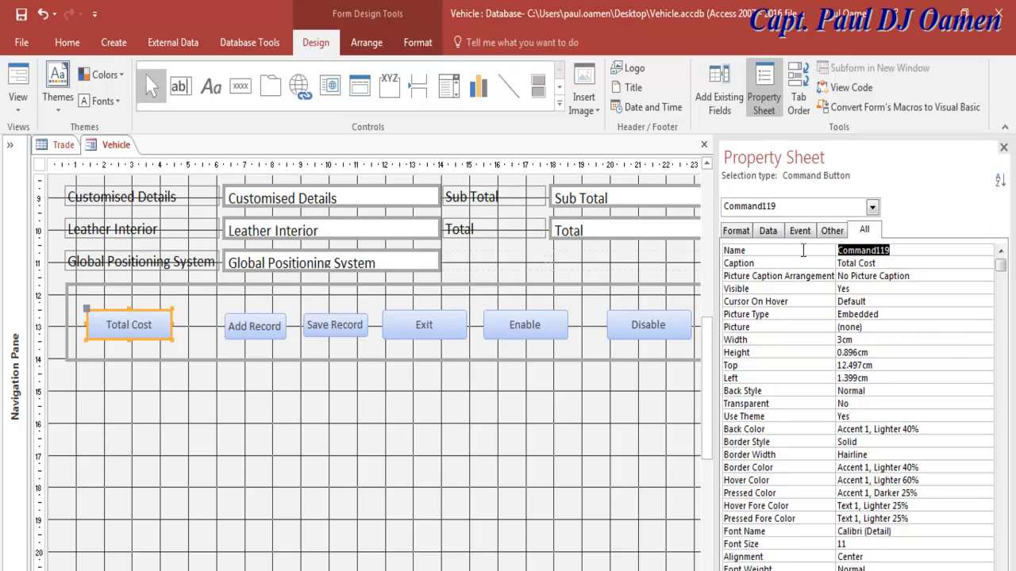
{"action": "type", "text": "btn"}
{"action": "key", "text": "ctrl+v"}
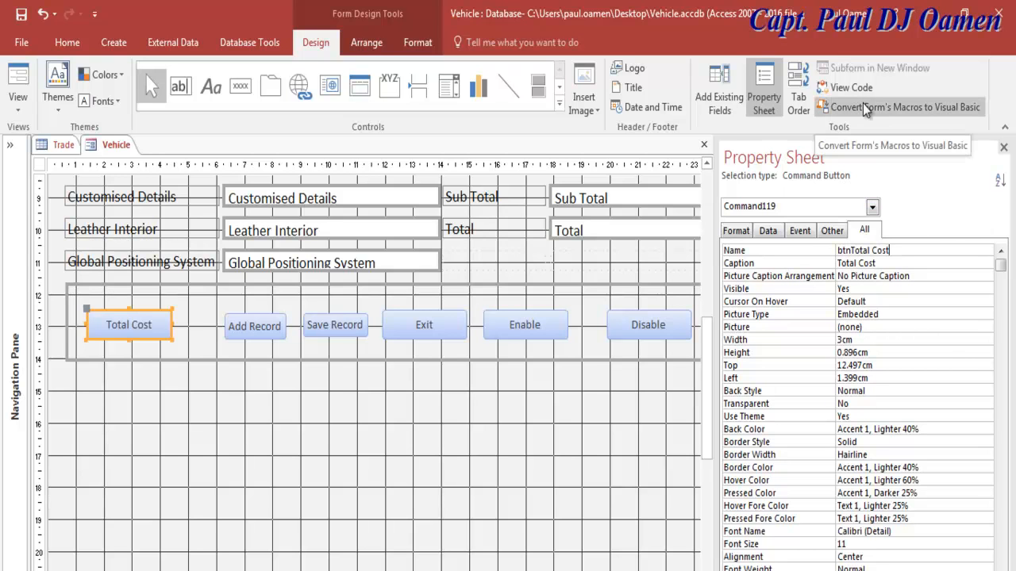
{"action": "left_click", "coordinate": [874, 251]}
{"action": "key", "text": "BackSpace"}
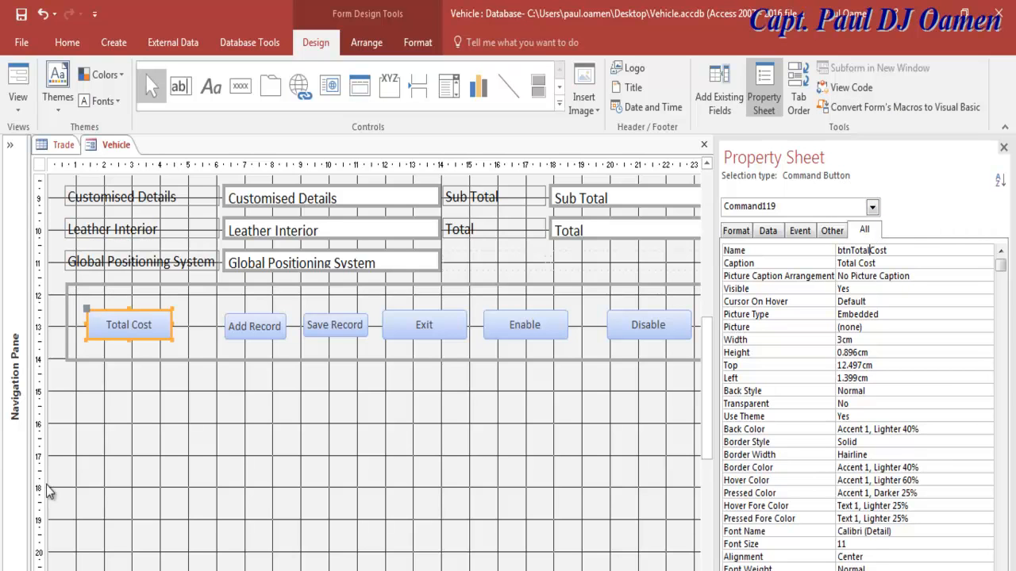
{"action": "left_click", "coordinate": [242, 483]}
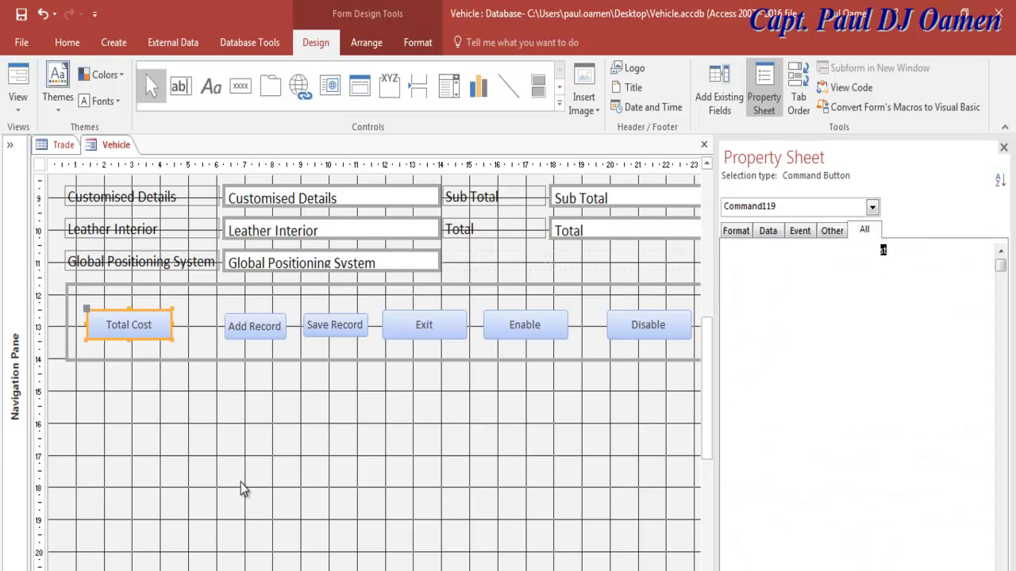
{"action": "left_click", "coordinate": [129, 328]}
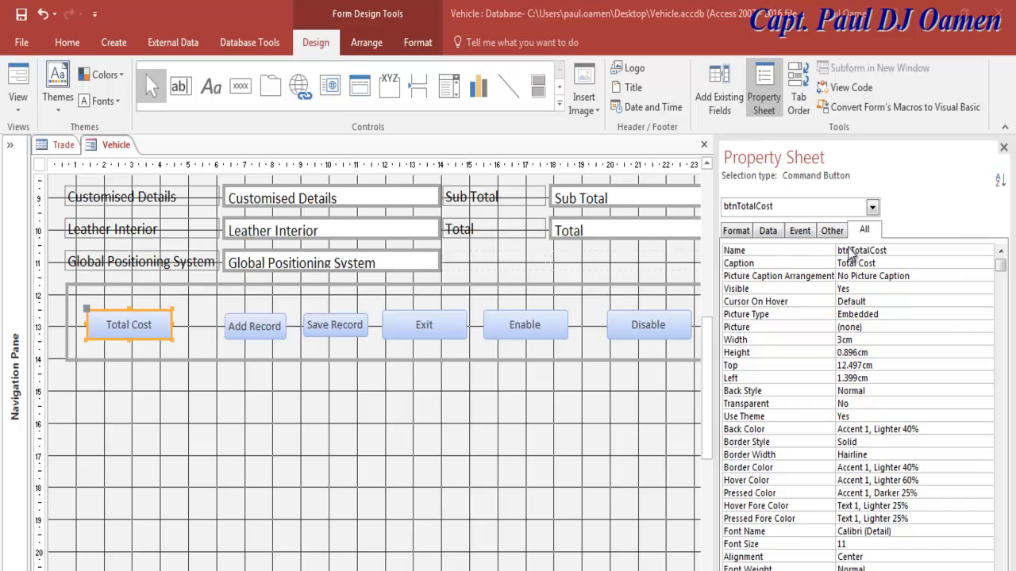
{"action": "left_click", "coordinate": [804, 230]}
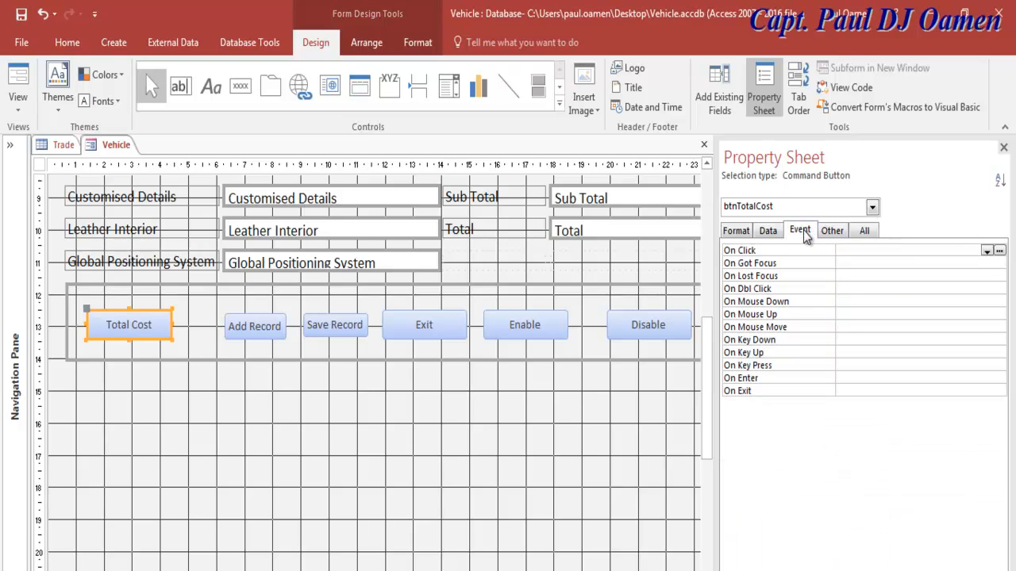
Step: Set the button's On Click to [Event Procedure] and open its code
{"action": "left_click", "coordinate": [987, 250]}
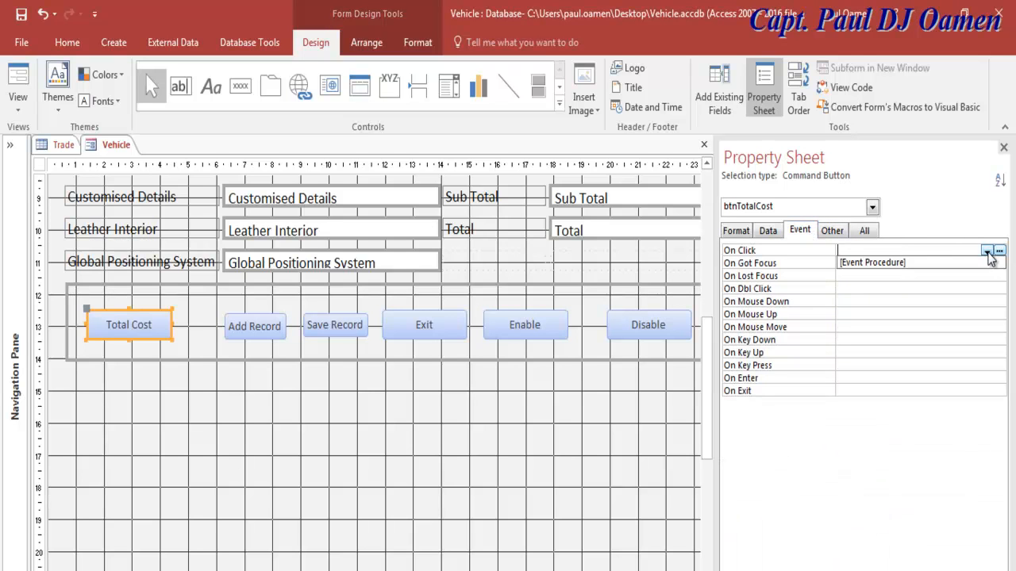
{"action": "left_click", "coordinate": [903, 265]}
{"action": "left_click", "coordinate": [999, 250]}
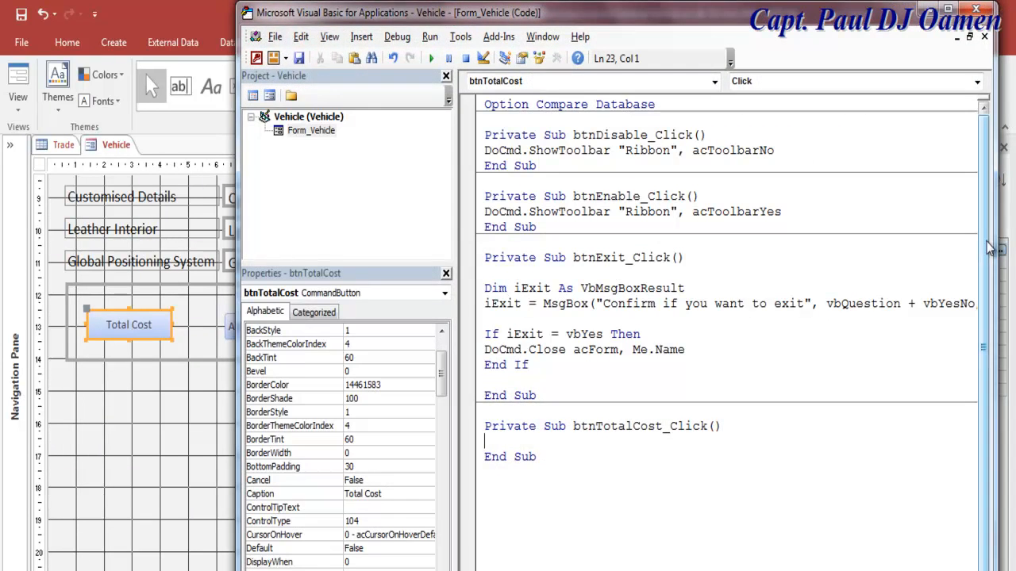
Step: Add Option Explicit and the CarCost(12) and TaxRate declarations at the top of the module
{"action": "left_click", "coordinate": [673, 108]}
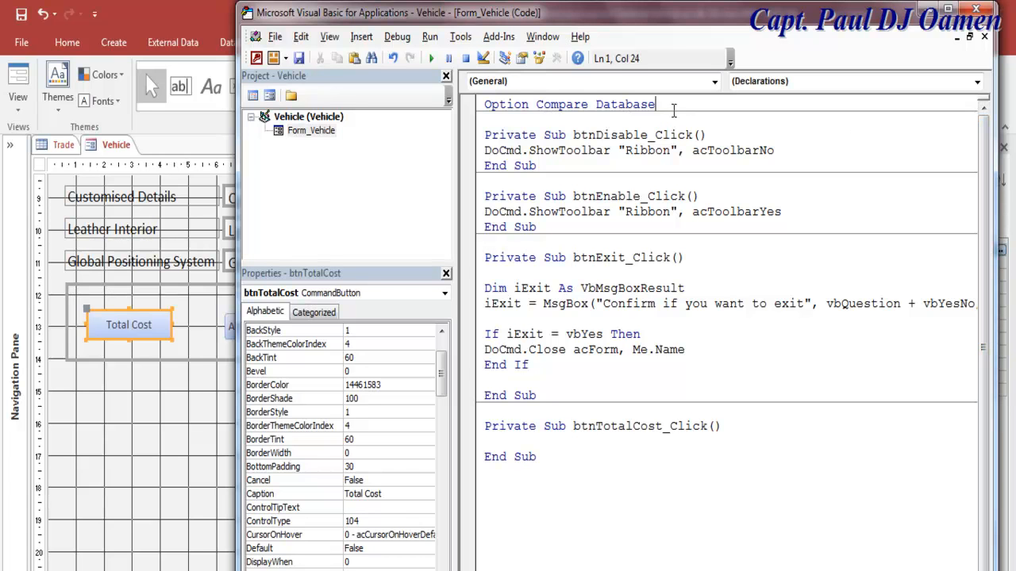
{"action": "key", "text": "Return"}
{"action": "key", "text": "Return"}
{"action": "type", "text": "opti"}
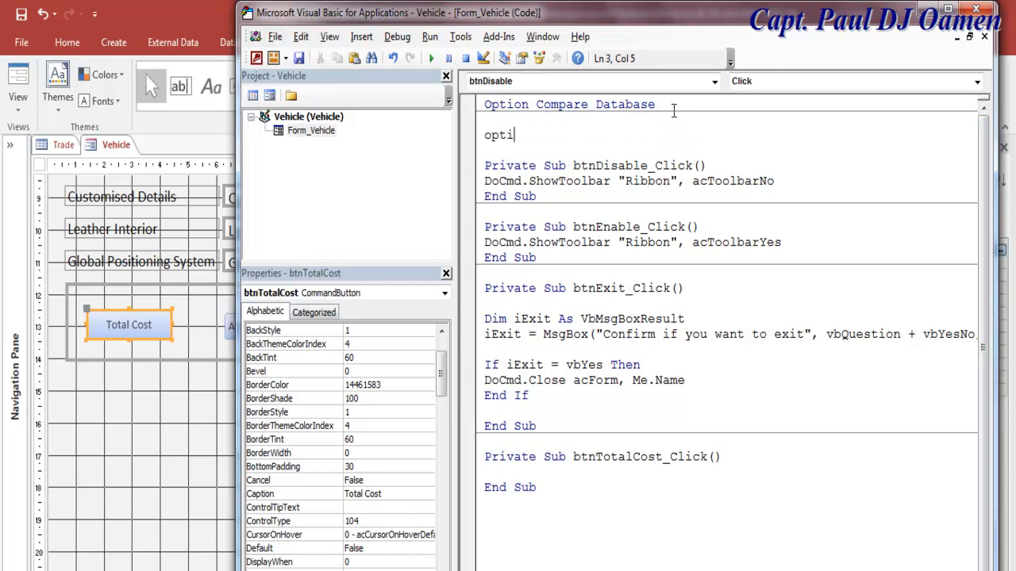
{"action": "type", "text": "on explicit"}
{"action": "key", "text": "Return"}
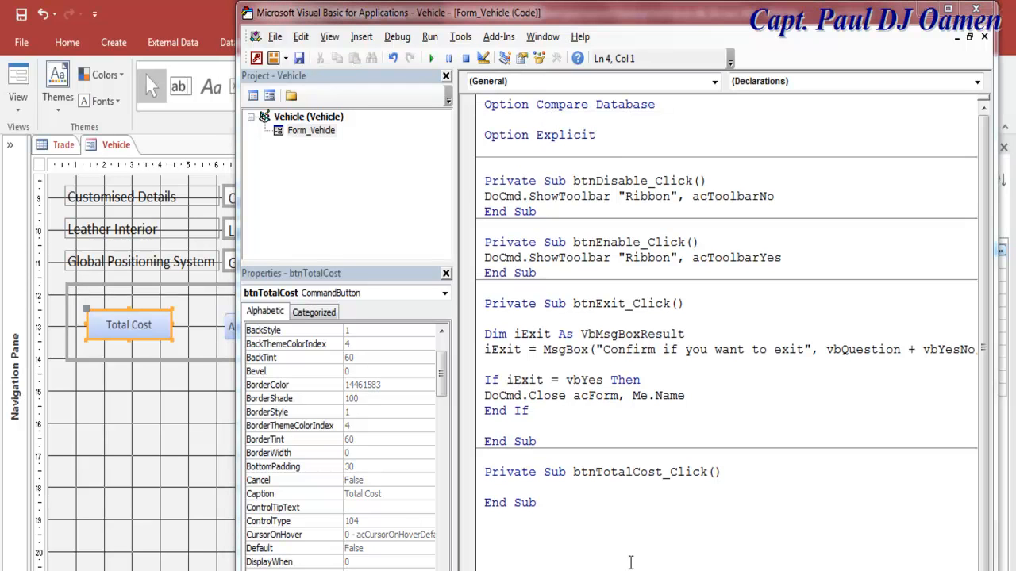
{"action": "left_click", "coordinate": [606, 136]}
{"action": "key", "text": "Return"}
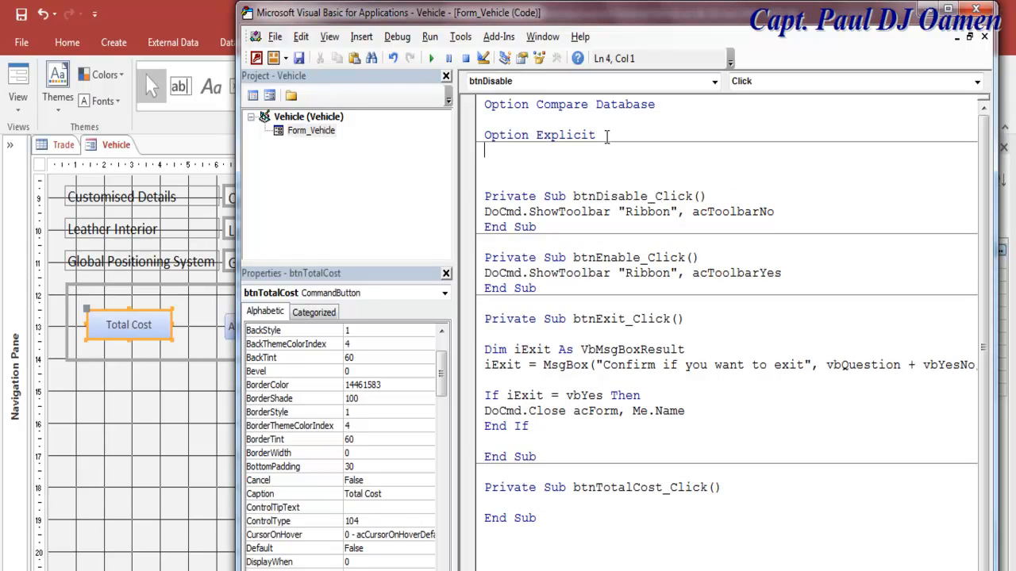
{"action": "type", "text": "Dim CarCost(12) As Double Dim Tax_Rate As Double"}
{"action": "left_click", "coordinate": [544, 166]}
{"action": "key", "text": "BackSpace"}
{"action": "left_click_drag", "start_coordinate": [566, 166], "coordinate": [513, 168]}
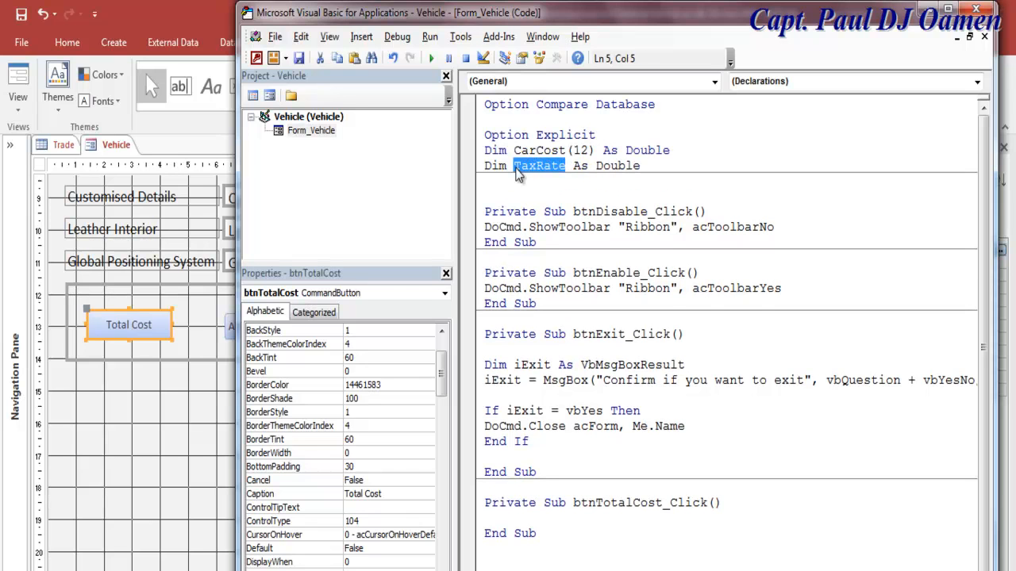
Step: Write TaxRate = 0.45 inside btnTotalCost_Click in the maximised code editor
{"action": "left_click", "coordinate": [735, 504]}
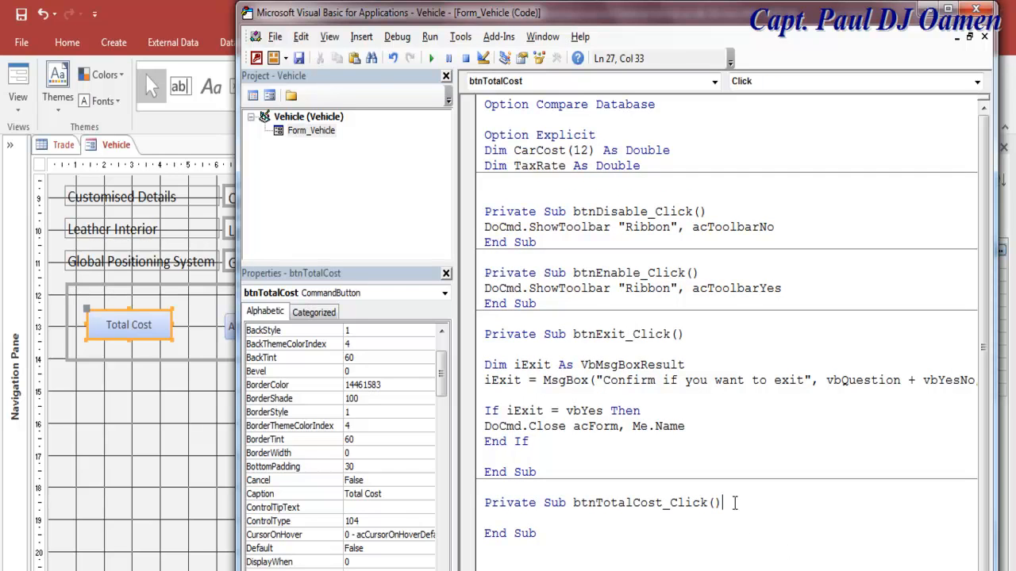
{"action": "key", "text": "Return"}
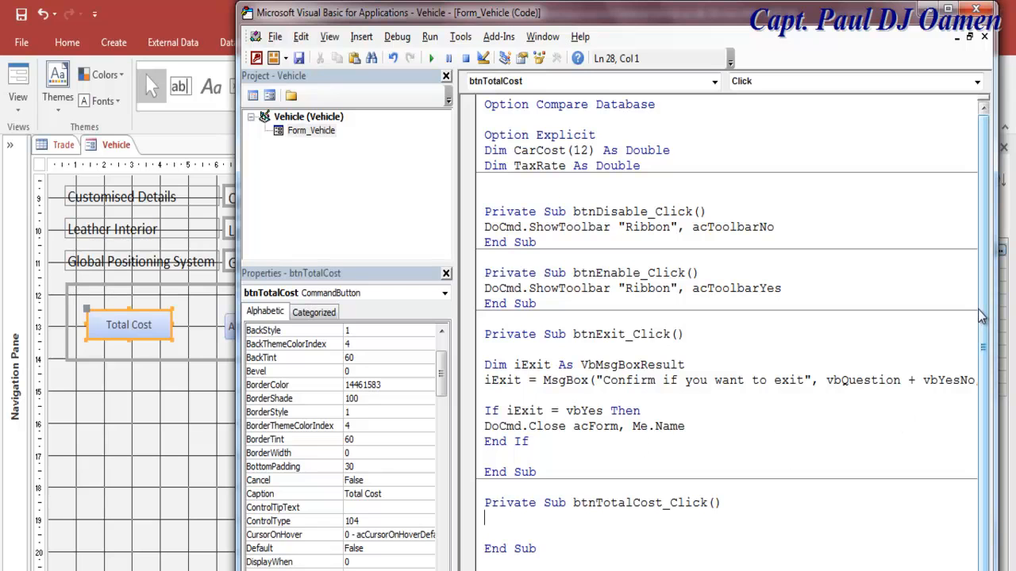
{"action": "type", "text": "TaxRate"}
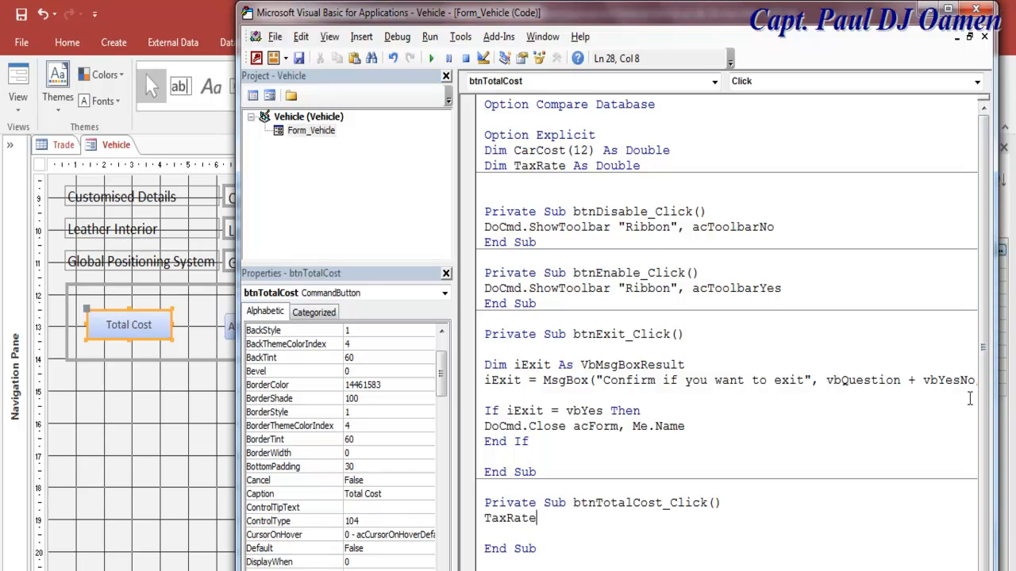
{"action": "left_click", "coordinate": [552, 565]}
{"action": "left_click", "coordinate": [953, 10]}
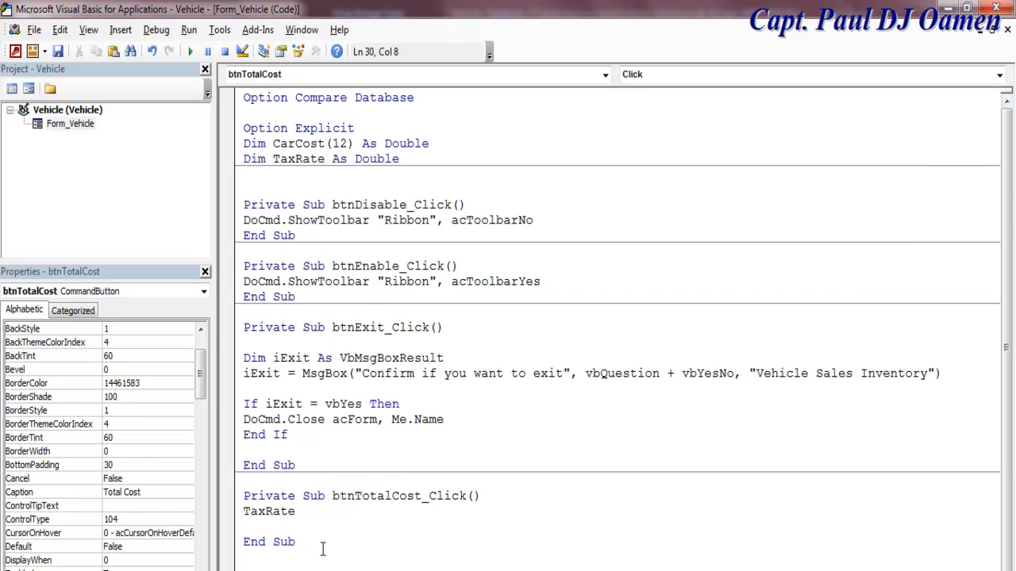
{"action": "key", "text": "Return"}
{"action": "key", "text": "Return"}
{"action": "key", "text": "Return"}
{"action": "key", "text": "Return"}
{"action": "key", "text": "Return"}
{"action": "key", "text": "Return"}
{"action": "key", "text": "Return"}
{"action": "key", "text": "Return"}
{"action": "key", "text": "Return"}
{"action": "key", "text": "Return"}
{"action": "key", "text": "Return"}
{"action": "key", "text": "Return"}
{"action": "key", "text": "Return"}
{"action": "key", "text": "Return"}
{"action": "left_click", "coordinate": [313, 331]}
{"action": "type", "text": "="}
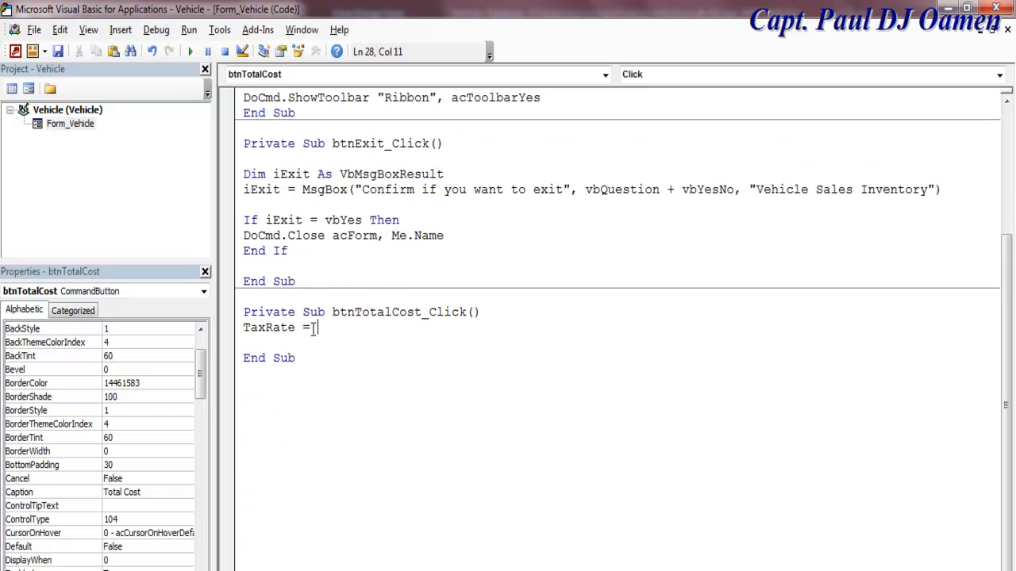
{"action": "type", "text": " 0.45"}
{"action": "left_click_drag", "start_coordinate": [1007, 318], "coordinate": [1006, 176]}
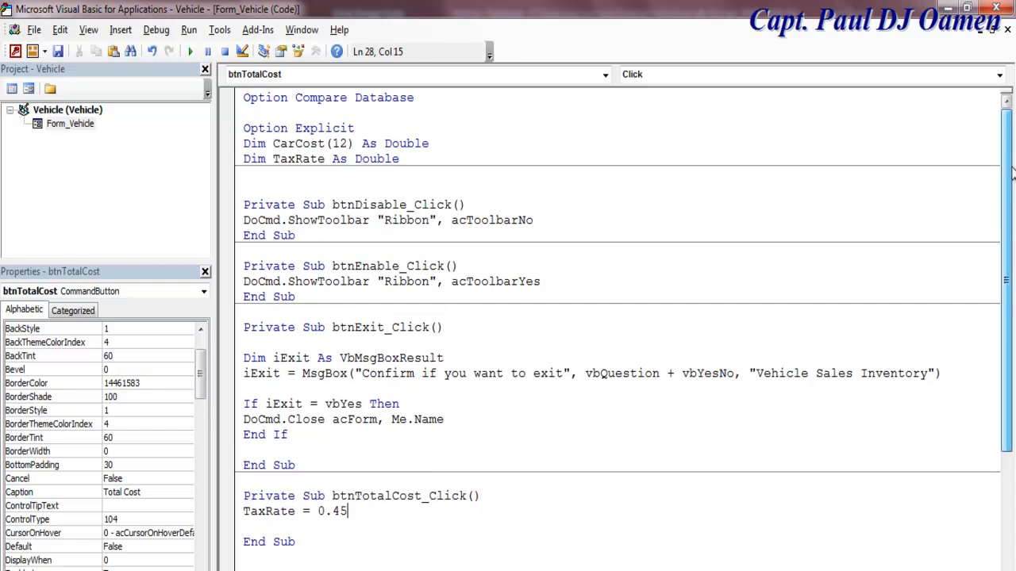
{"action": "left_click_drag", "start_coordinate": [354, 143], "coordinate": [264, 143]}
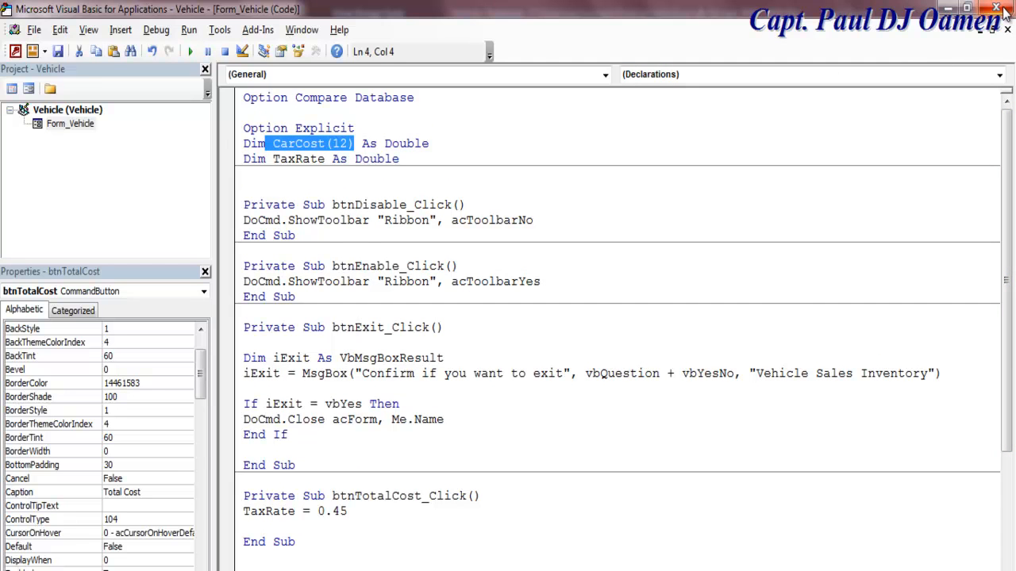
Step: Place a check box beside the Modified label and delete its attached label
{"action": "left_click", "coordinate": [30, 90]}
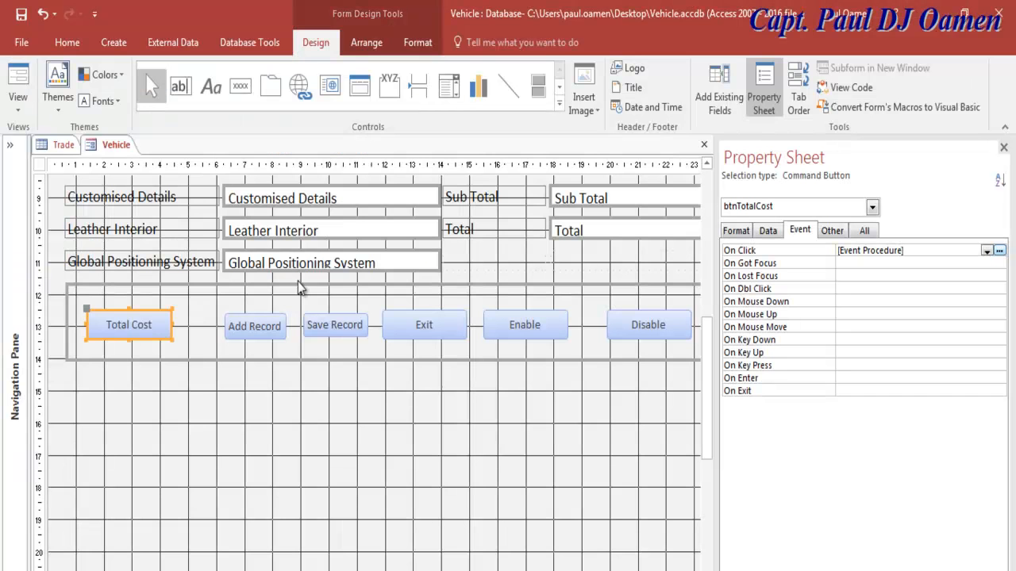
{"action": "left_click", "coordinate": [436, 395]}
{"action": "left_click_drag", "start_coordinate": [711, 370], "coordinate": [718, 228]}
{"action": "scroll", "coordinate": [637, 456], "scroll_direction": "up", "scroll_amount": 1}
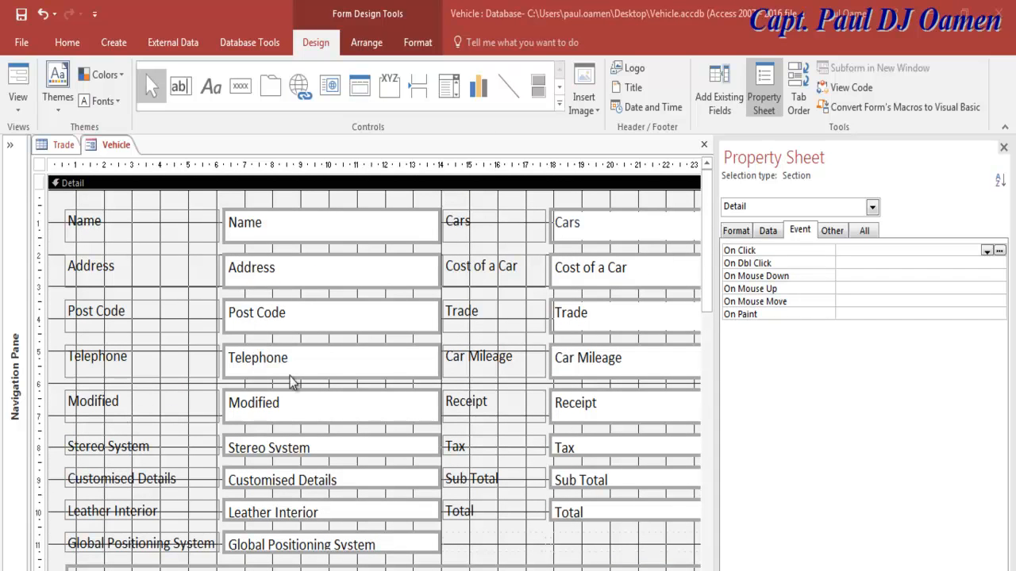
{"action": "left_click", "coordinate": [559, 103]}
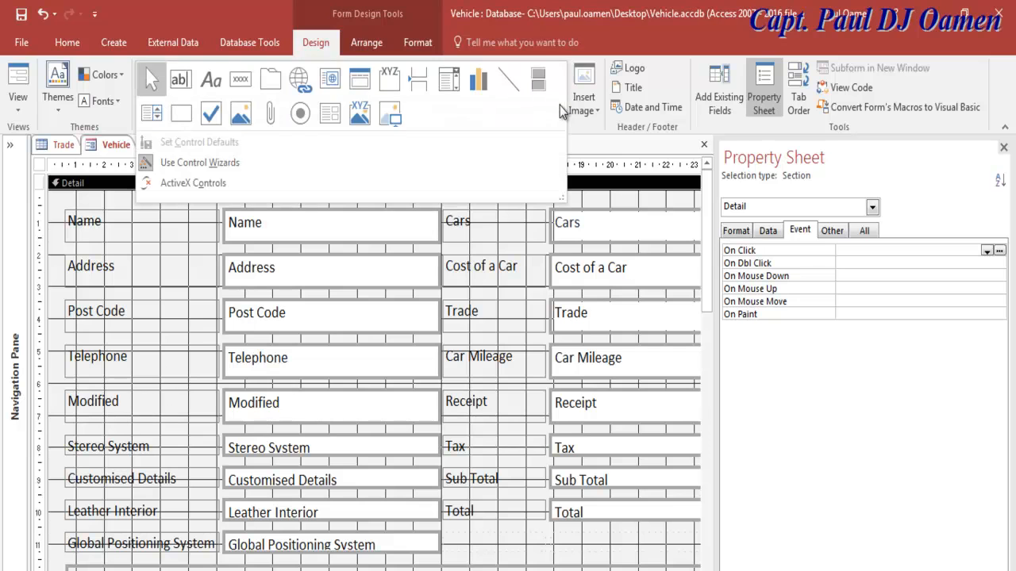
{"action": "left_click", "coordinate": [213, 118]}
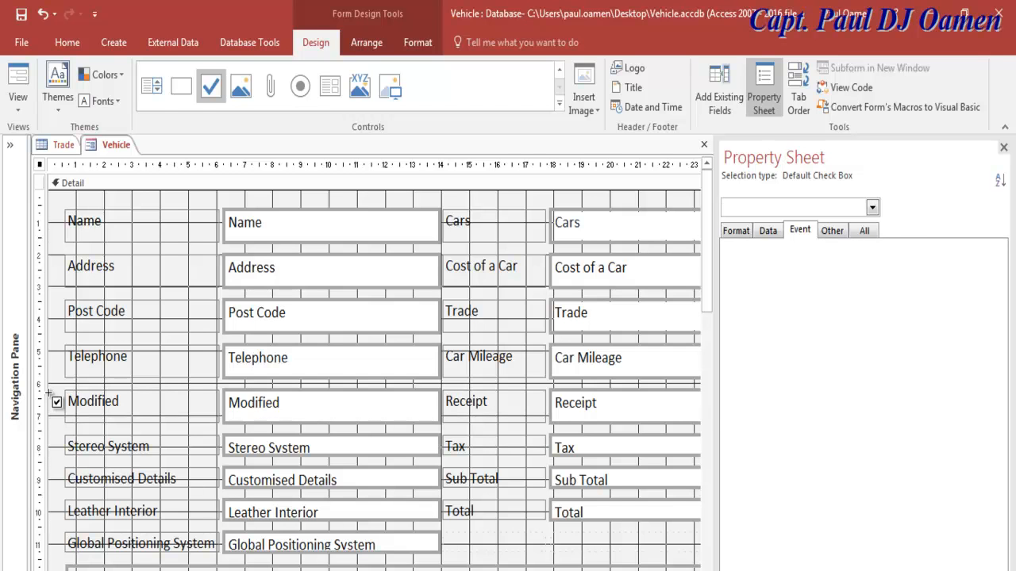
{"action": "left_click", "coordinate": [49, 392]}
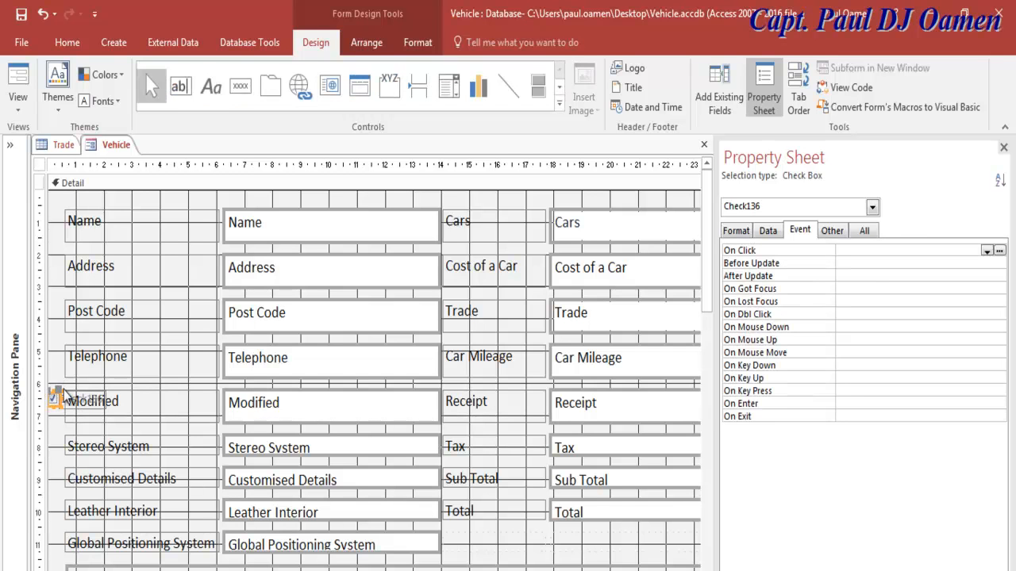
{"action": "left_click", "coordinate": [62, 373]}
{"action": "left_click", "coordinate": [64, 404]}
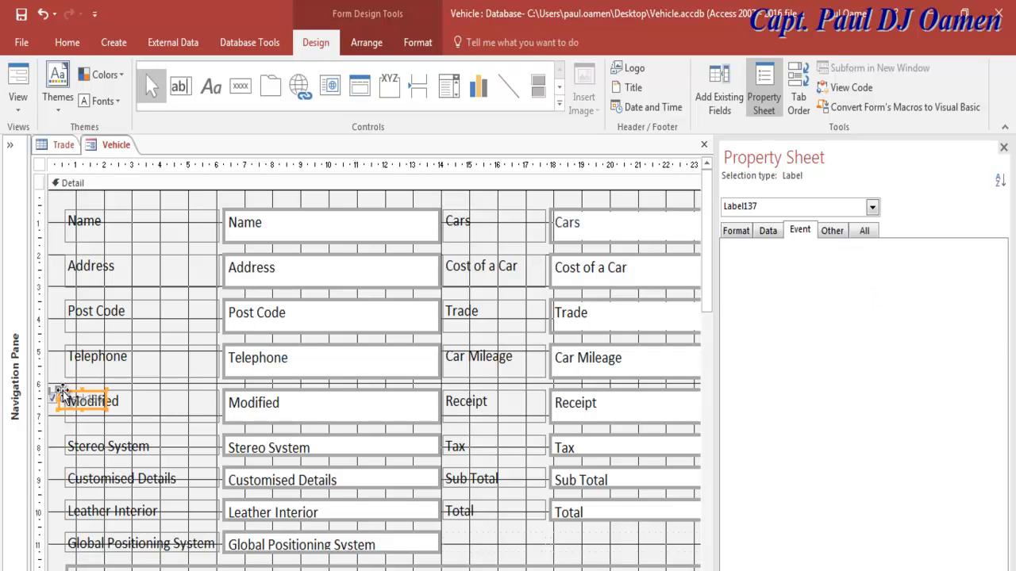
{"action": "key", "text": "Delete"}
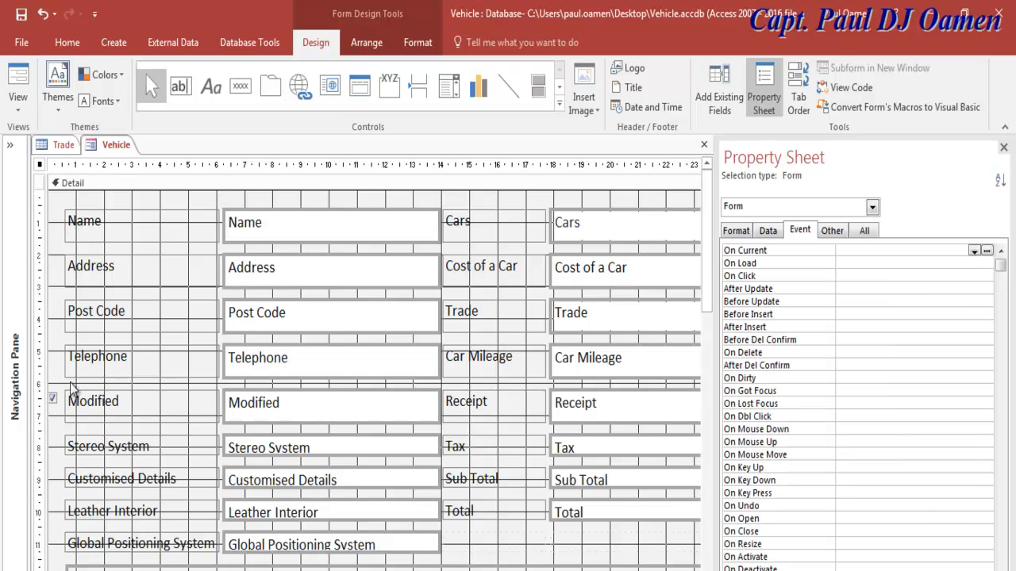
{"action": "left_click", "coordinate": [54, 400]}
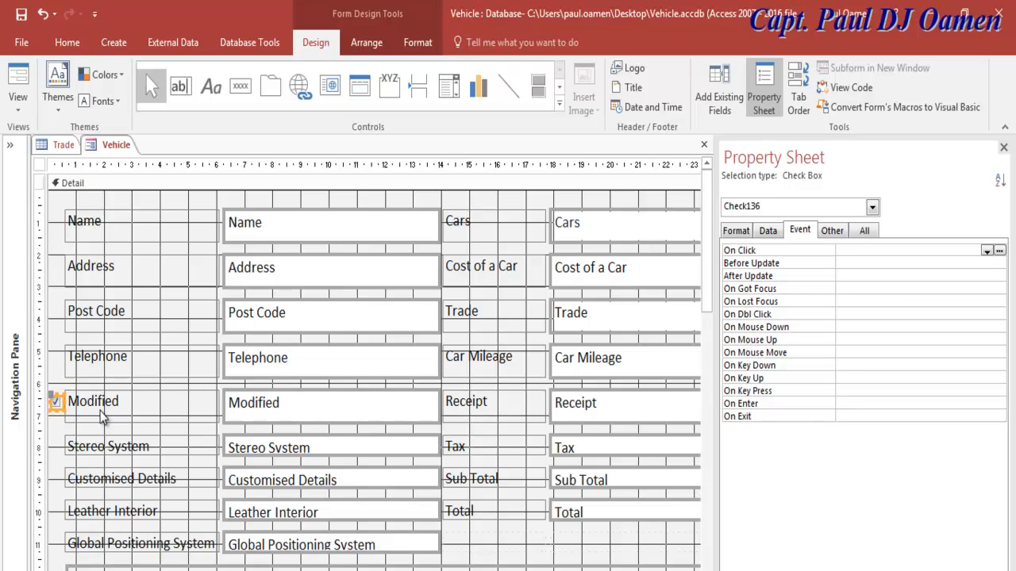
Step: Copy that check box beside Stereo System, Customised Details, Leather Interior and Global Positioning System, then run the form
{"action": "left_click", "coordinate": [60, 423]}
{"action": "left_click", "coordinate": [55, 404]}
{"action": "key", "text": "ctrl+v"}
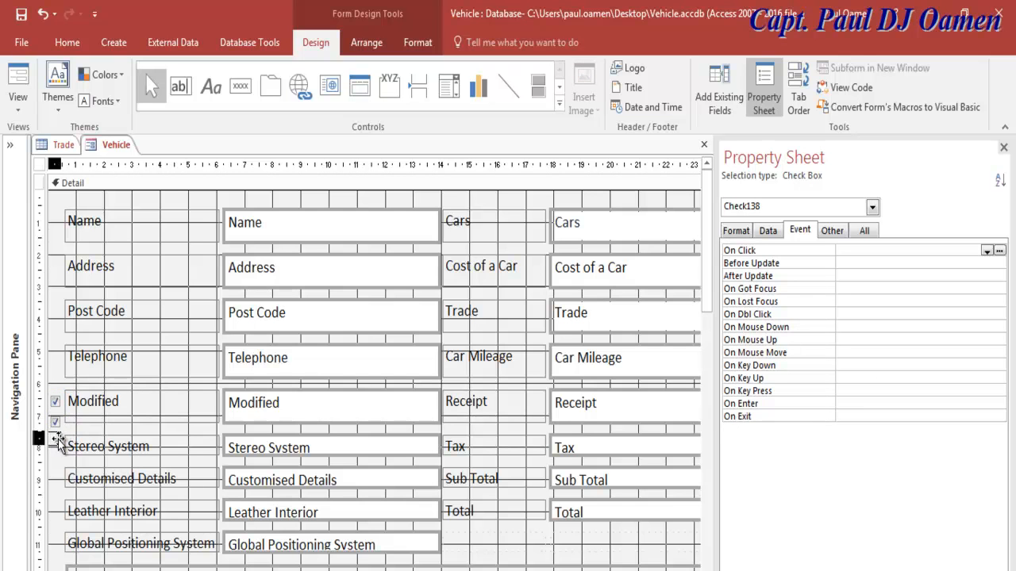
{"action": "left_click_drag", "start_coordinate": [57, 443], "coordinate": [59, 448]}
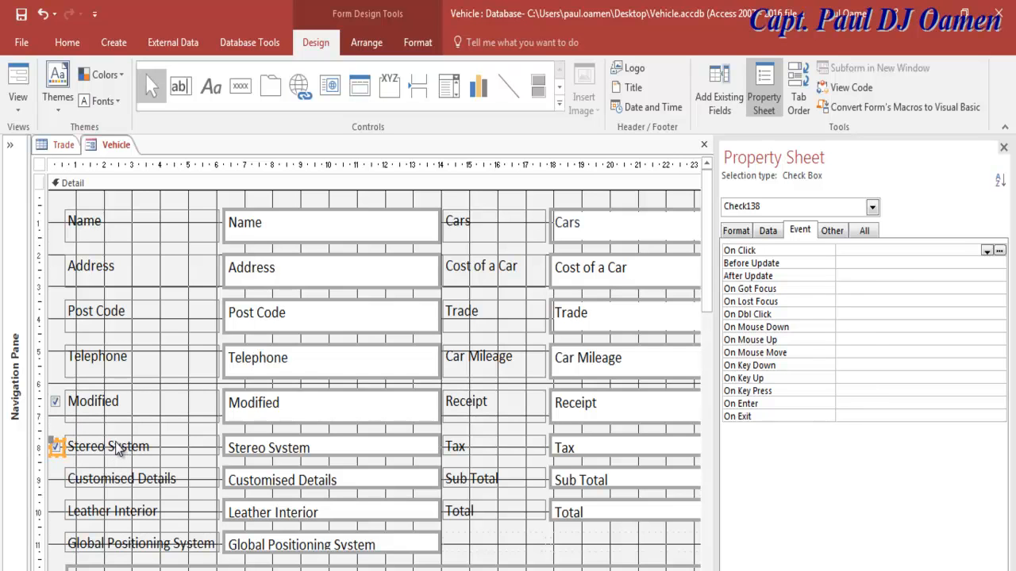
{"action": "key", "text": "ctrl+v"}
{"action": "left_click_drag", "start_coordinate": [58, 493], "coordinate": [59, 476]}
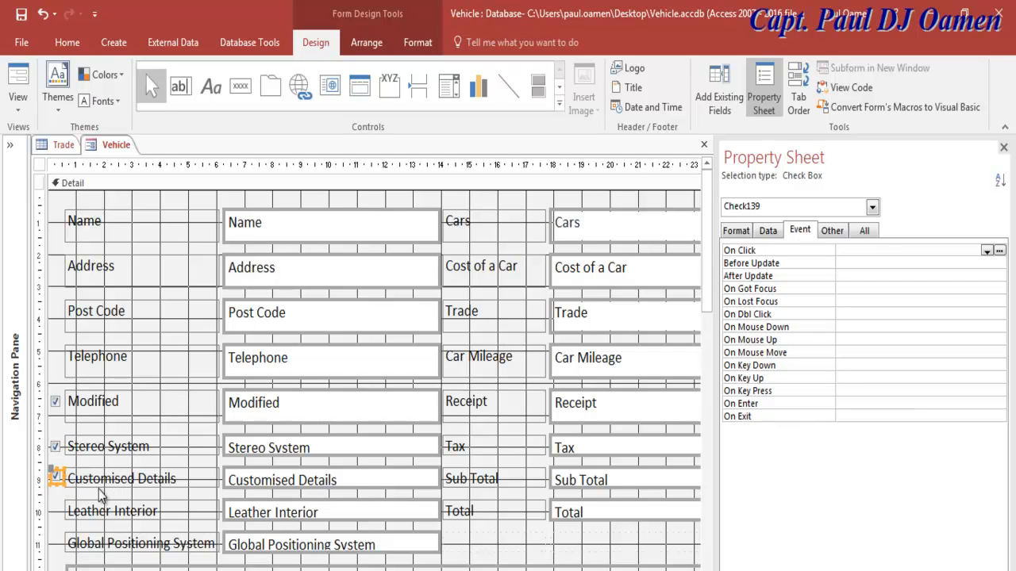
{"action": "key", "text": "ctrl+v"}
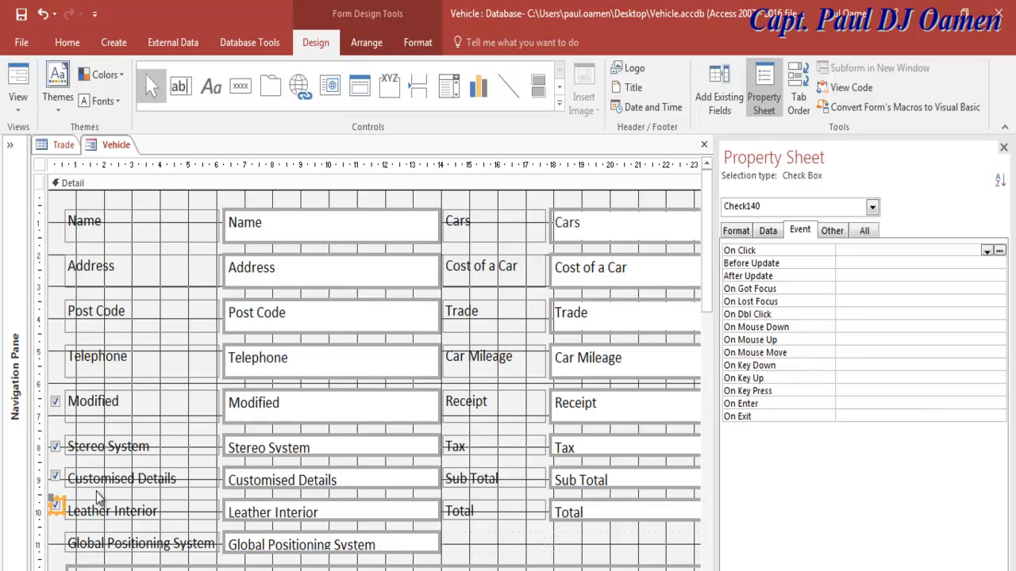
{"action": "mouse_move", "coordinate": [59, 505]}
{"action": "left_mouse_down"}
{"action": "mouse_move", "coordinate": [59, 517]}
{"action": "mouse_move", "coordinate": [33, 484]}
{"action": "mouse_move", "coordinate": [46, 508]}
{"action": "mouse_move", "coordinate": [38, 516]}
{"action": "mouse_move", "coordinate": [57, 514]}
{"action": "left_mouse_up"}
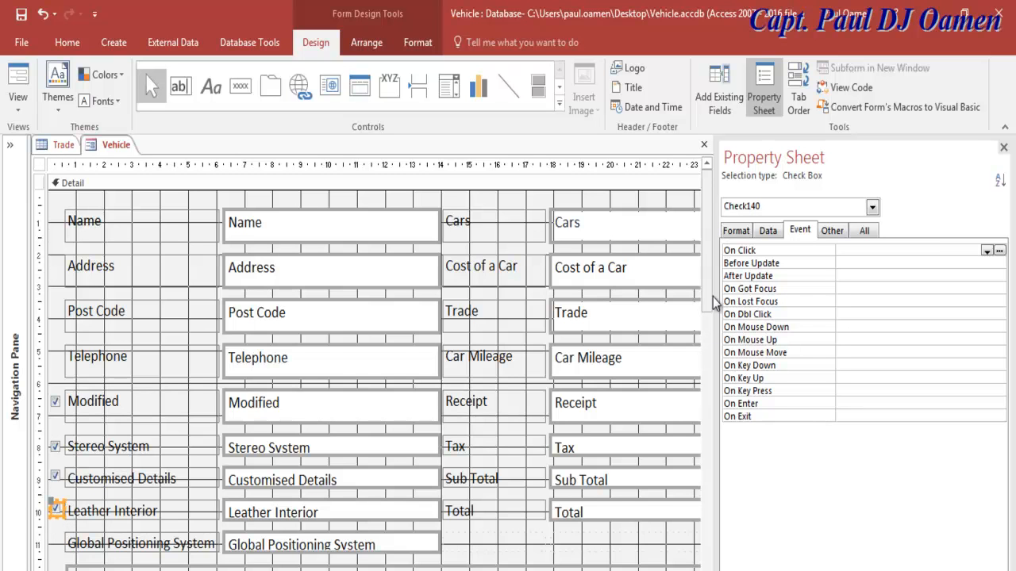
{"action": "left_click_drag", "start_coordinate": [707, 297], "coordinate": [704, 345]}
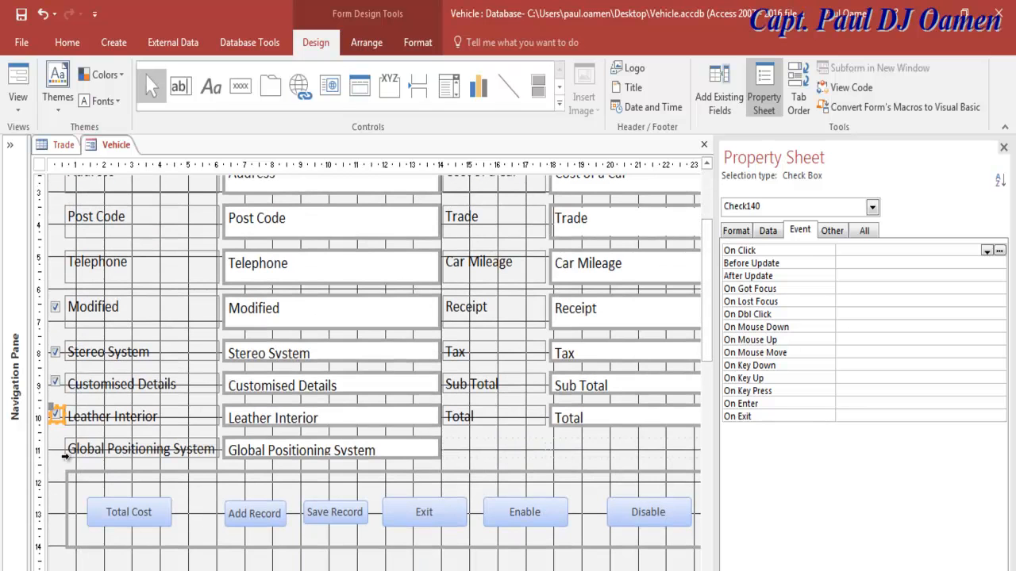
{"action": "key", "text": "ctrl+v"}
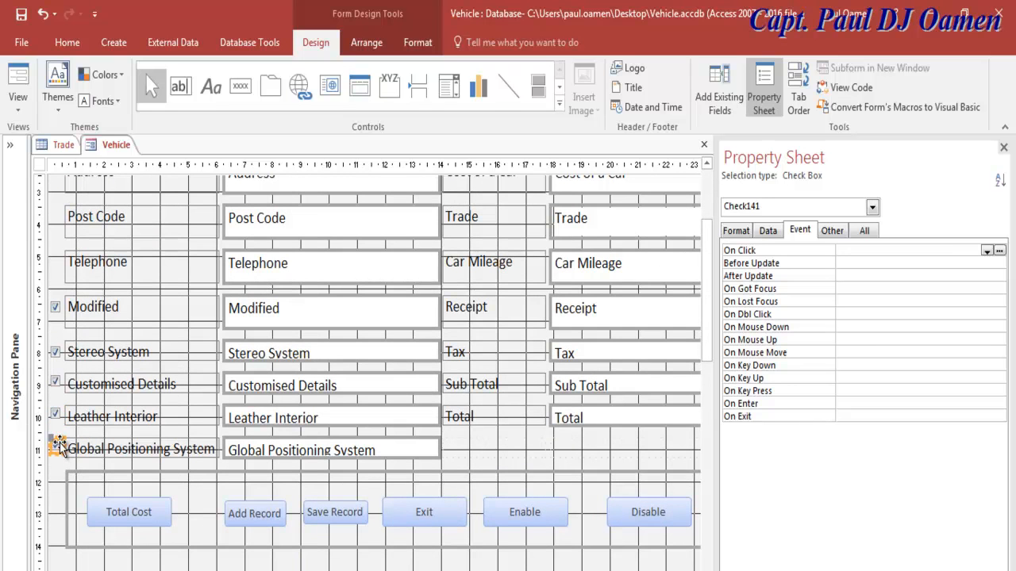
{"action": "left_click", "coordinate": [29, 77]}
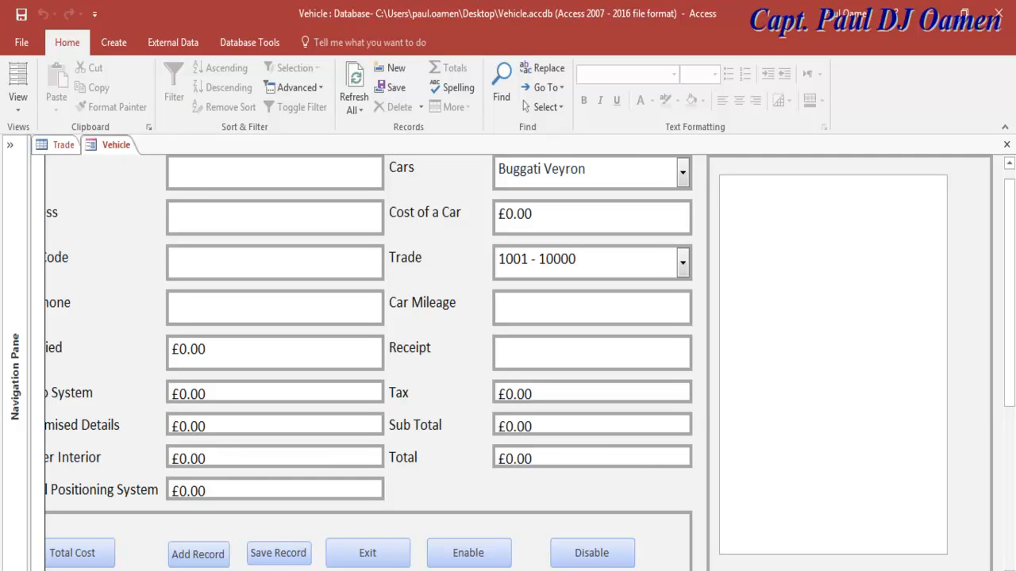
{"action": "scroll", "coordinate": [524, 363], "scroll_direction": "left", "scroll_amount": 1}
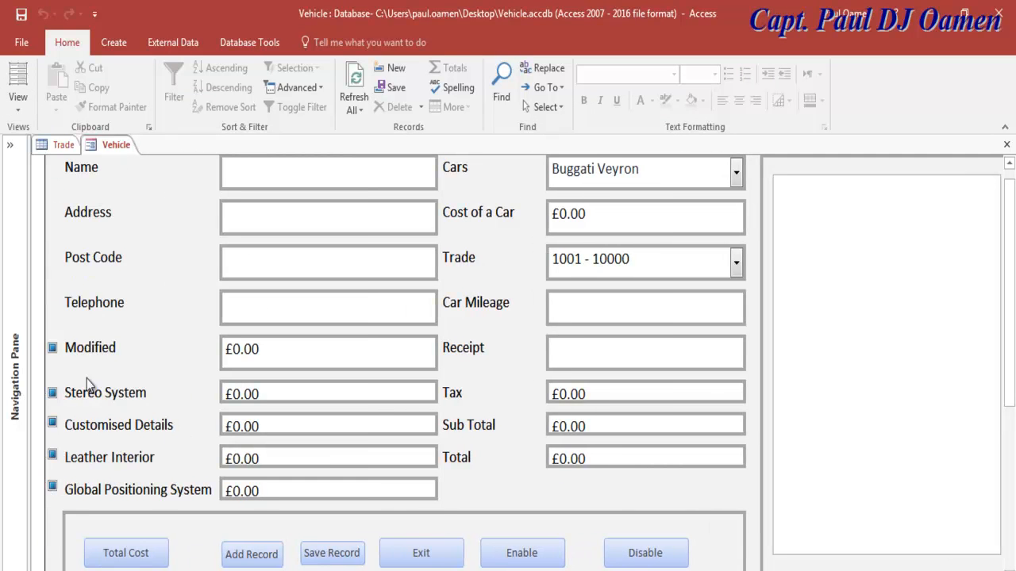
Step: Tick the Modified, Stereo System, Customised Details and Leather Interior check boxes; prices stay £0.00
{"action": "left_click", "coordinate": [52, 349]}
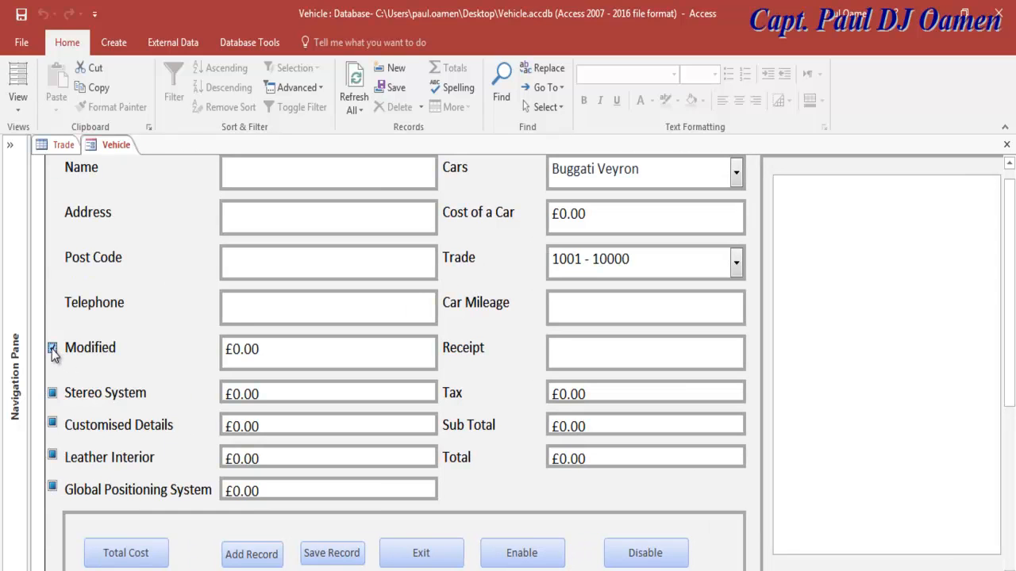
{"action": "left_click", "coordinate": [52, 394]}
{"action": "left_click", "coordinate": [52, 426]}
{"action": "left_click", "coordinate": [52, 456]}
{"action": "left_click", "coordinate": [17, 101]}
Step: Back in Design View, rename the Modified check box from Check136 to chkModified
{"action": "left_click", "coordinate": [46, 214]}
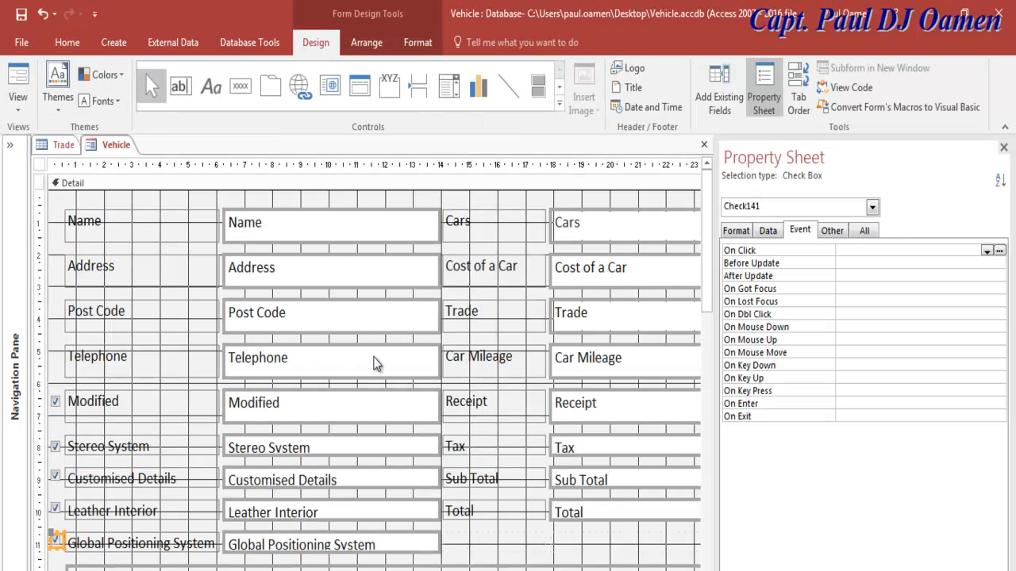
{"action": "left_click", "coordinate": [56, 402]}
{"action": "left_click", "coordinate": [864, 230]}
{"action": "left_click_drag", "start_coordinate": [885, 250], "coordinate": [831, 255]}
{"action": "type", "text": "chkModified"}
Step: Rename the Stereo System check box from Check138 (chkSt…) and close the property sheet
{"action": "left_click", "coordinate": [57, 448]}
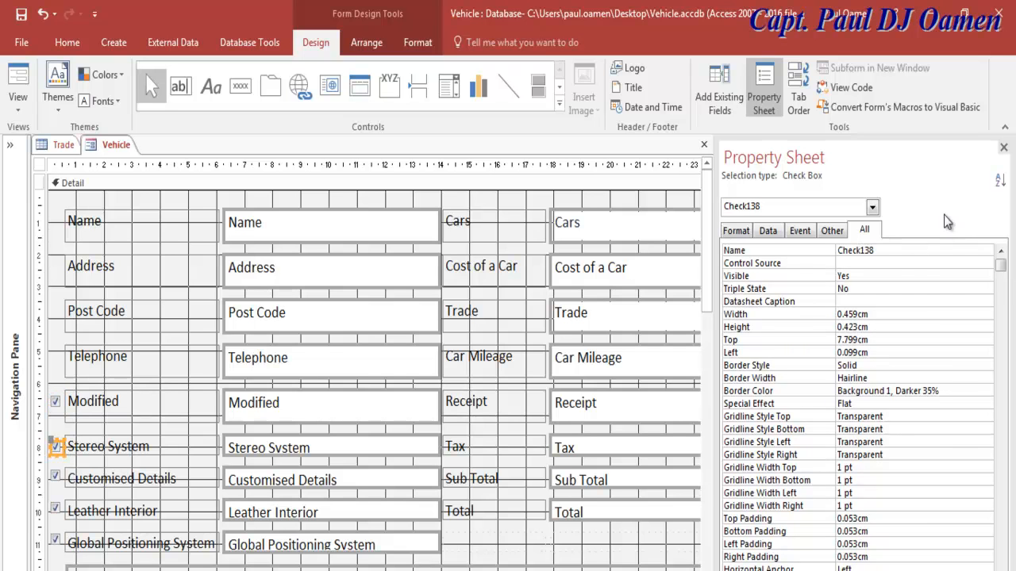
{"action": "double_click", "coordinate": [892, 253]}
{"action": "type", "text": "chkSt"}
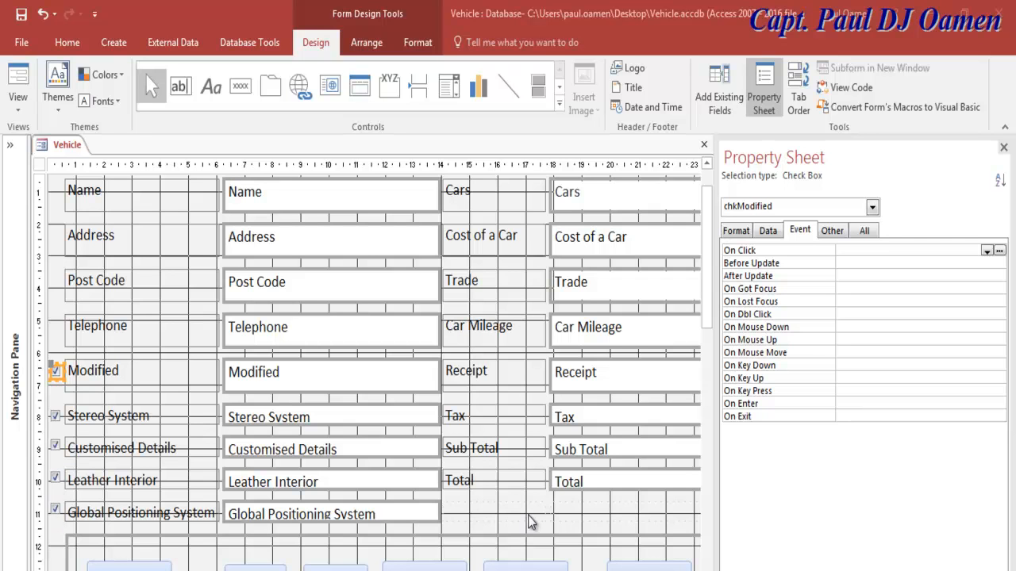
{"action": "left_click", "coordinate": [64, 531]}
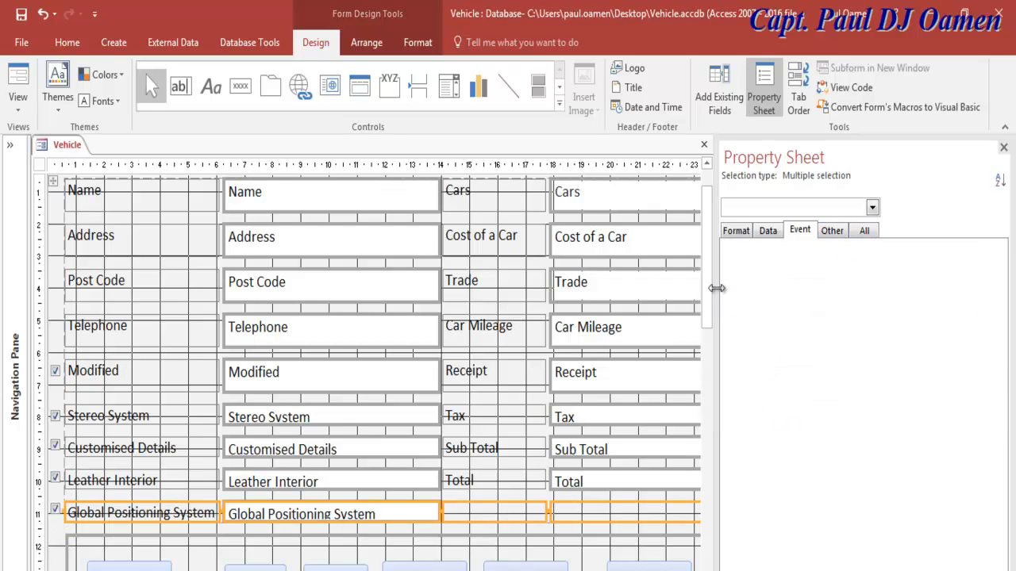
{"action": "left_click", "coordinate": [1003, 147]}
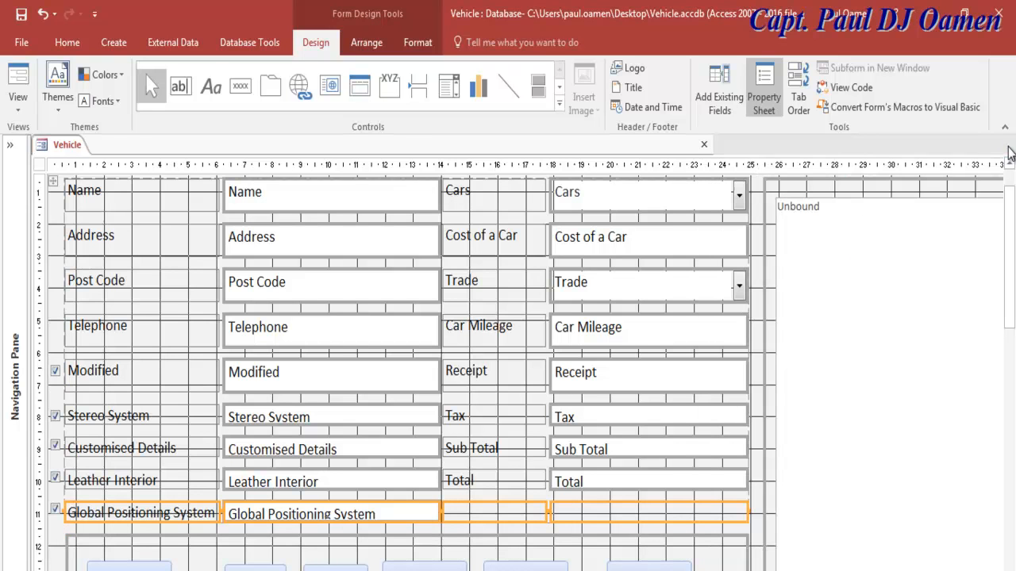
{"action": "left_click", "coordinate": [758, 279]}
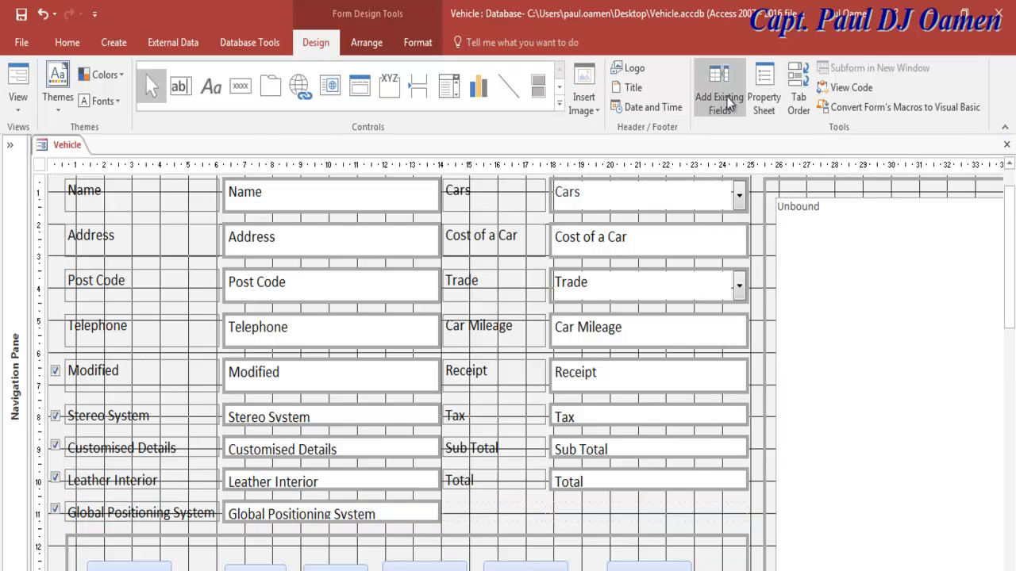
Step: Open the Vehicle form's code and create a Form_Load procedure
{"action": "left_click", "coordinate": [822, 87]}
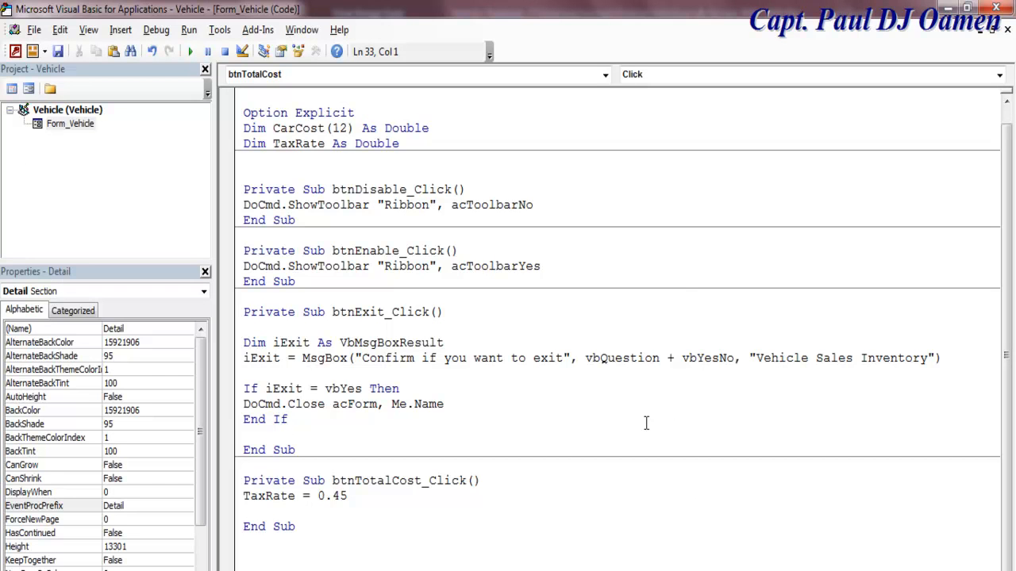
{"action": "left_click", "coordinate": [606, 74]}
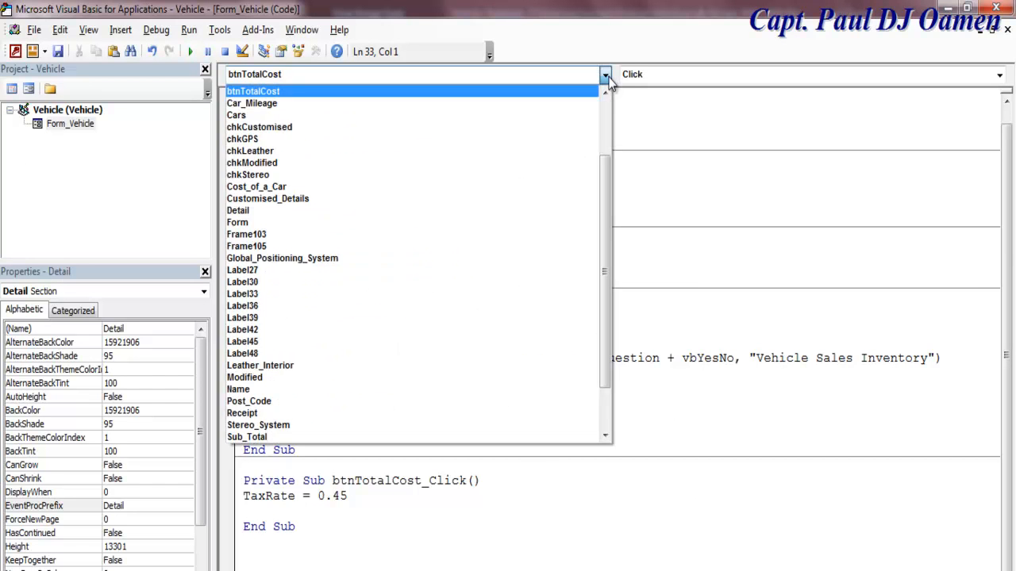
{"action": "scroll", "coordinate": [600, 226], "scroll_direction": "up", "scroll_amount": 3}
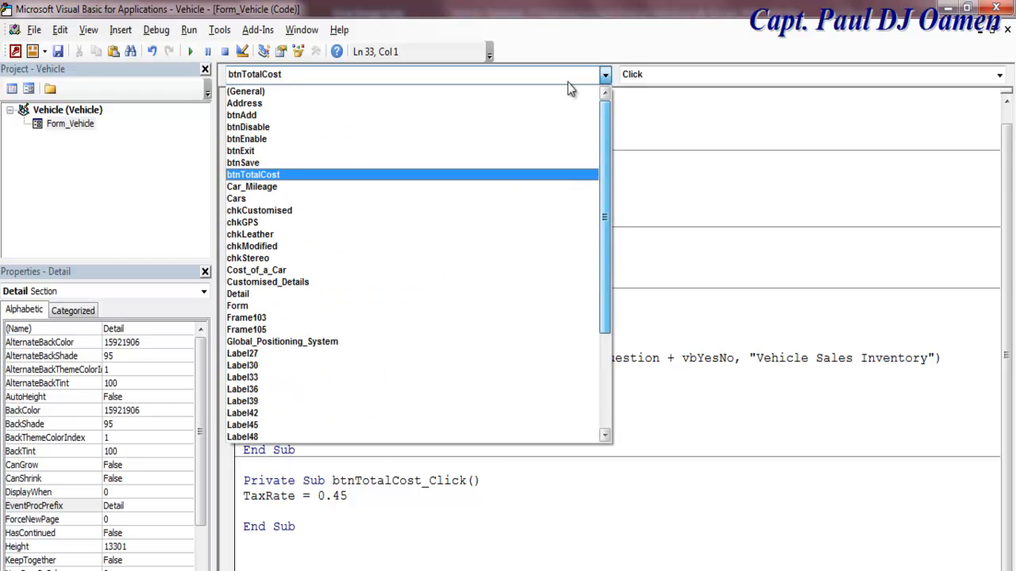
{"action": "scroll", "coordinate": [596, 122], "scroll_direction": "down", "scroll_amount": 1}
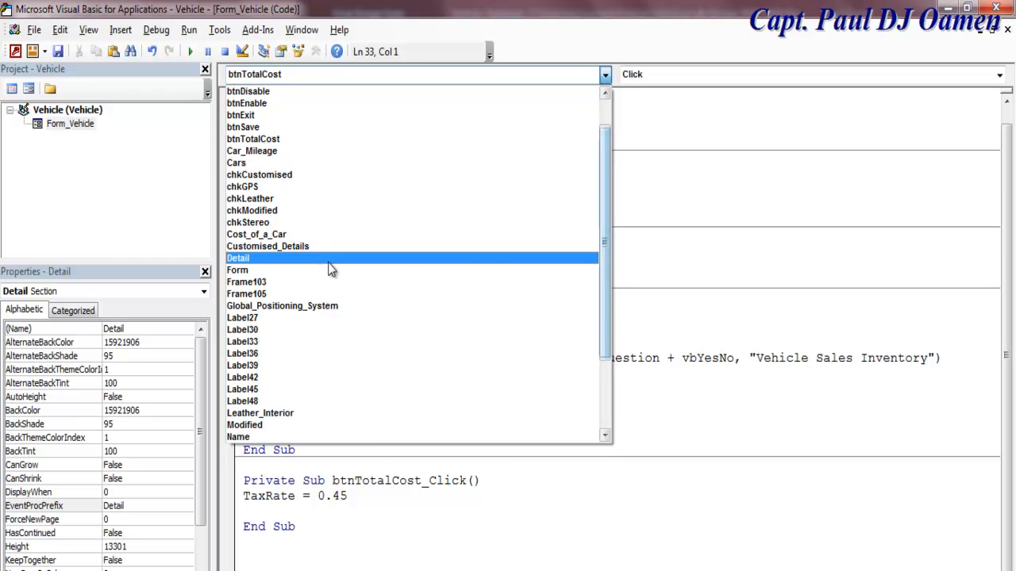
{"action": "left_click", "coordinate": [293, 272]}
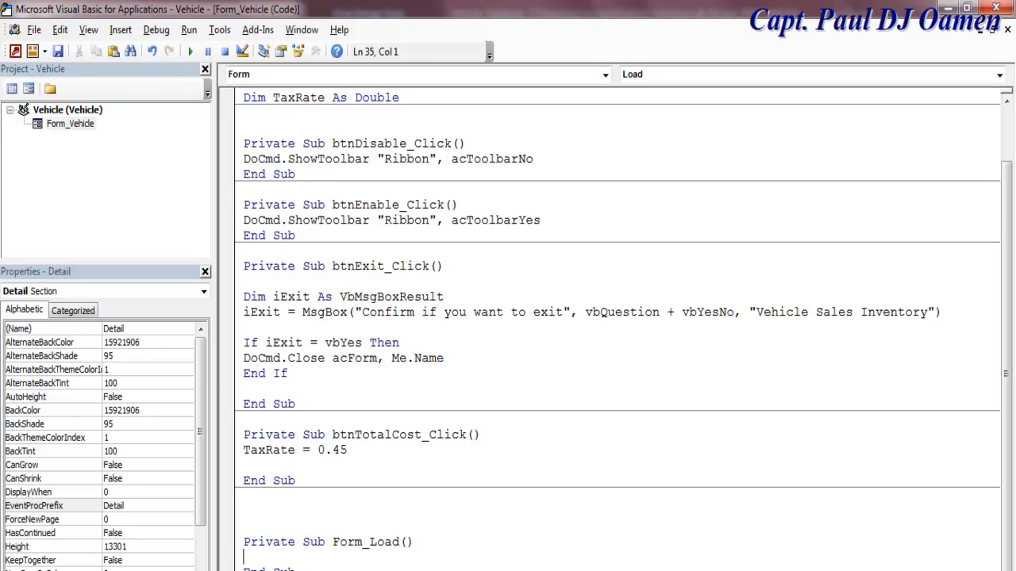
{"action": "scroll", "coordinate": [619, 330], "scroll_direction": "down", "scroll_amount": 6}
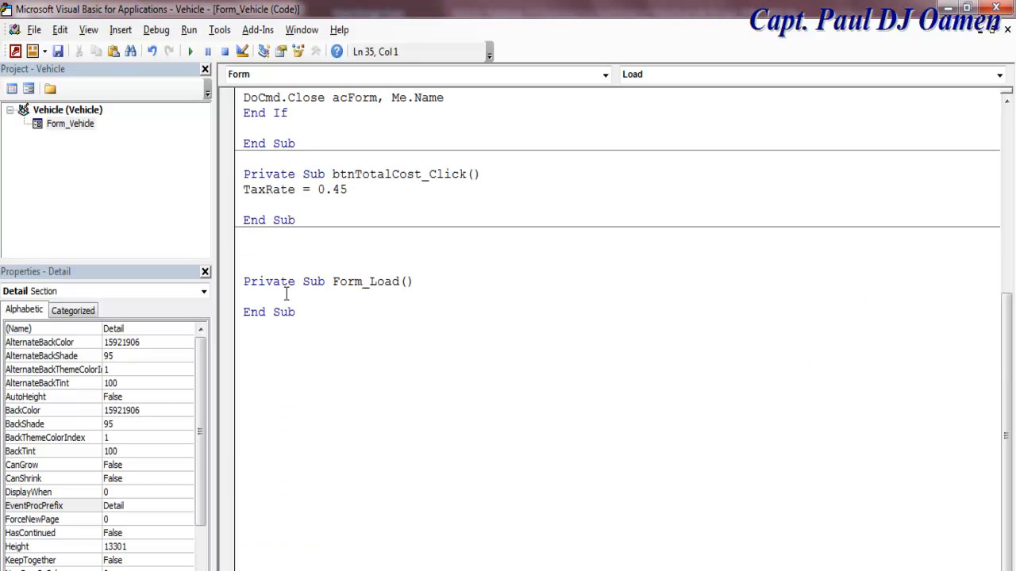
Step: In Form_Load, add chkModified.Value = False
{"action": "type", "text": "chkModified.va"}
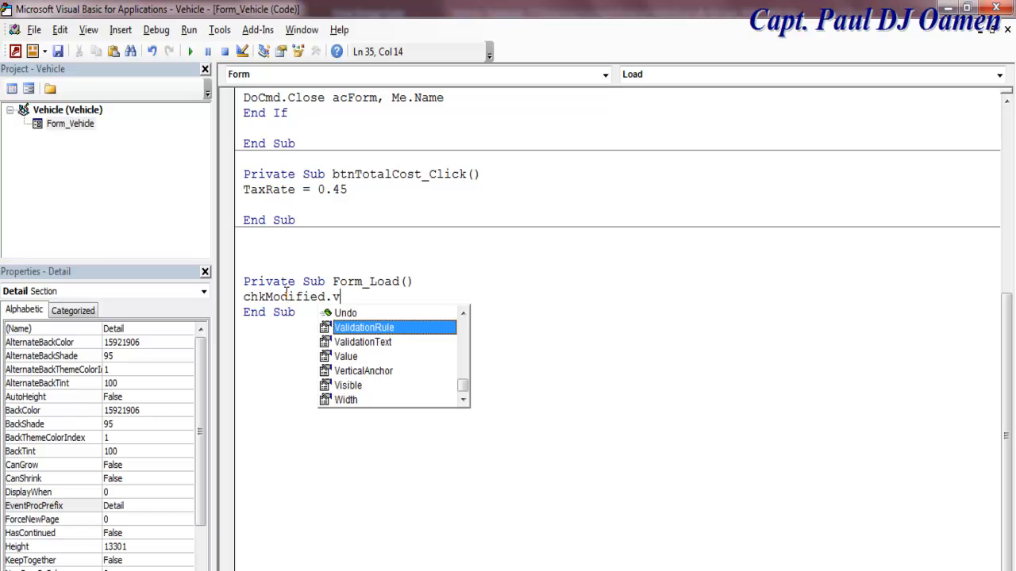
{"action": "double_click", "coordinate": [350, 357]}
{"action": "type", "text": "="}
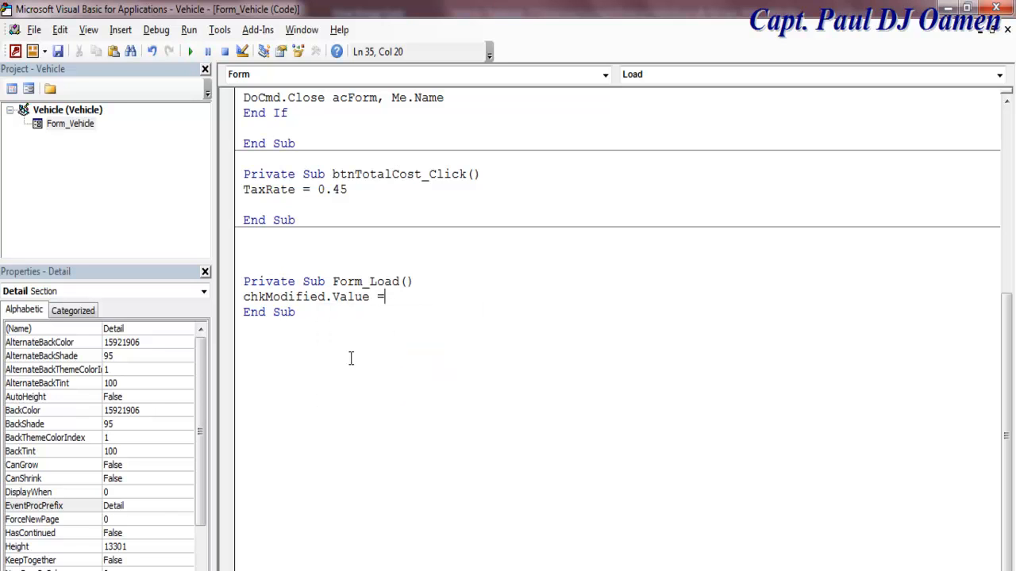
{"action": "type", "text": " false"}
{"action": "left_click", "coordinate": [464, 362]}
{"action": "left_click_drag", "start_coordinate": [433, 297], "coordinate": [330, 301]}
{"action": "key", "text": "ctrl+c"}
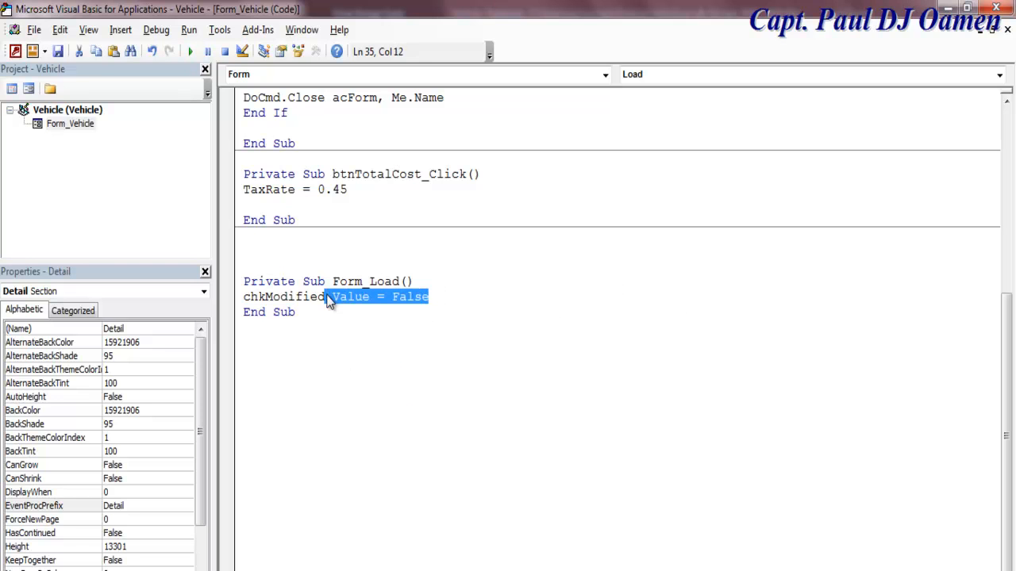
{"action": "left_click", "coordinate": [439, 298]}
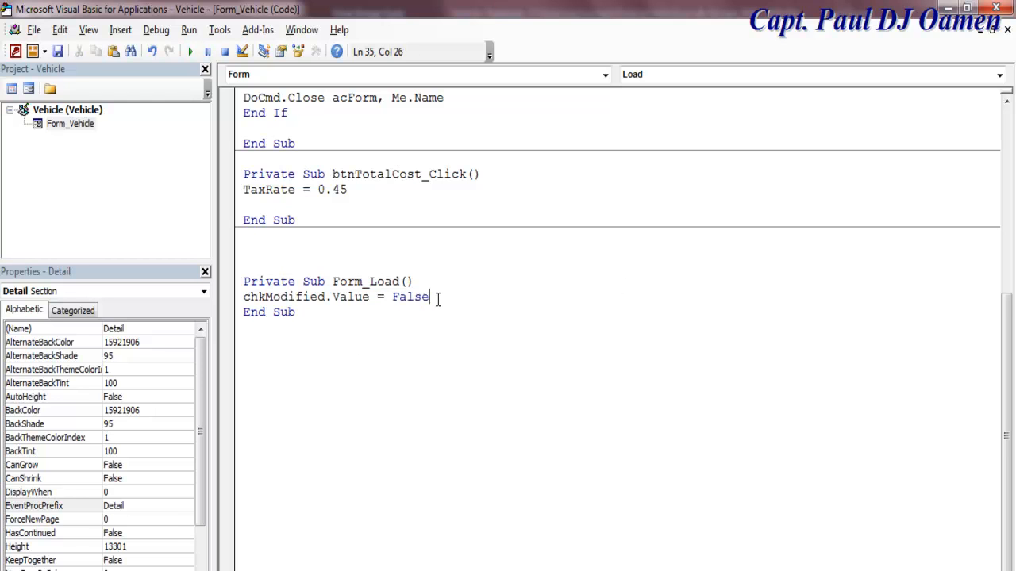
{"action": "key", "text": "Return"}
Step: Add chkStereo.Value = False and chkGPS.Value = False lines to Form_Load
{"action": "type", "text": "ch"}
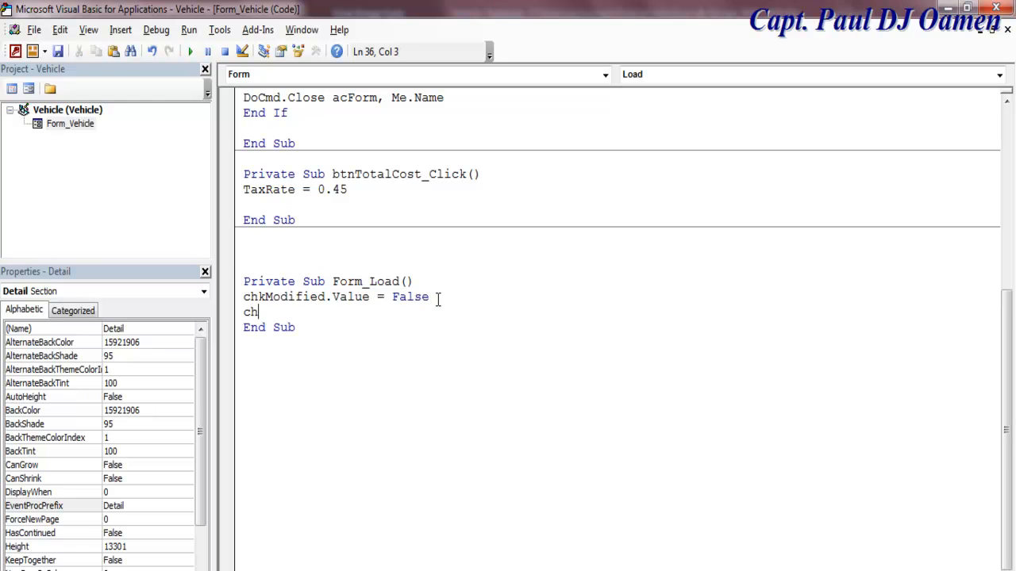
{"action": "type", "text": "kStereo.Value = False"}
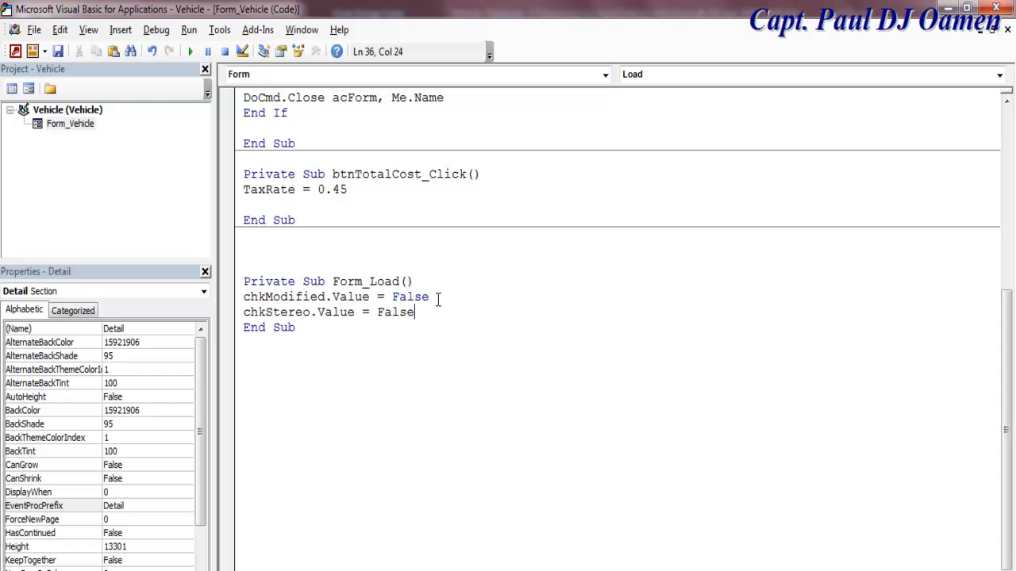
{"action": "key", "text": "Return"}
{"action": "type", "text": "c"}
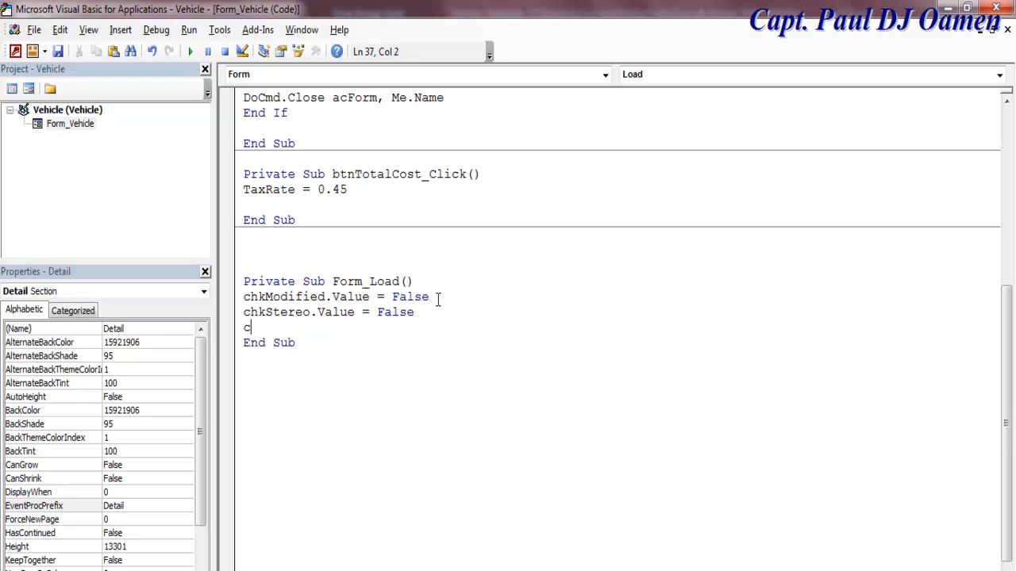
{"action": "type", "text": "hkGPS.Value = False"}
{"action": "key", "text": "Return"}
Step: Clear chkCustomised and chkLeather to False in Form_Load and return to the Vehicle form
{"action": "type", "text": "chk"}
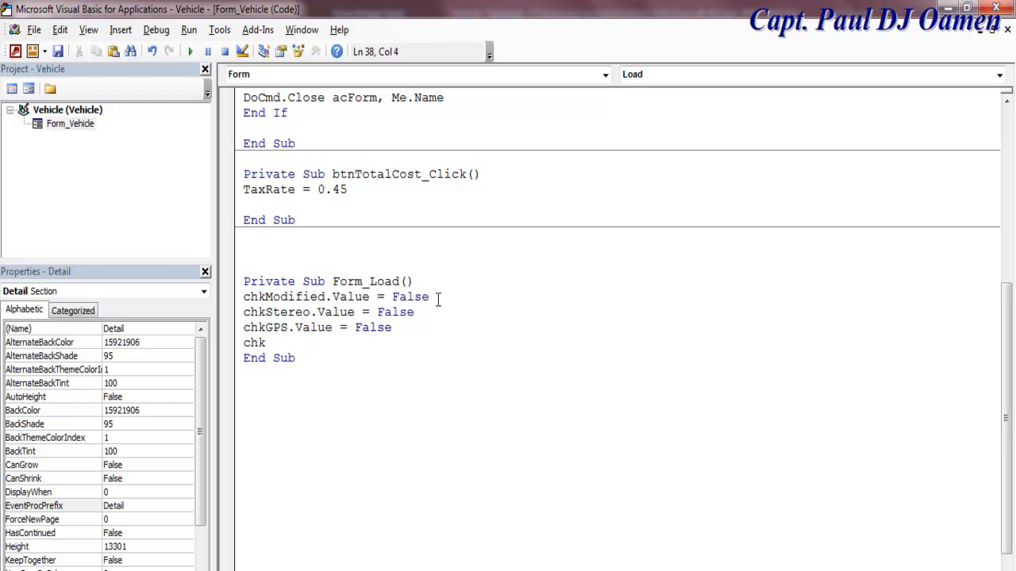
{"action": "type", "text": "Customised"}
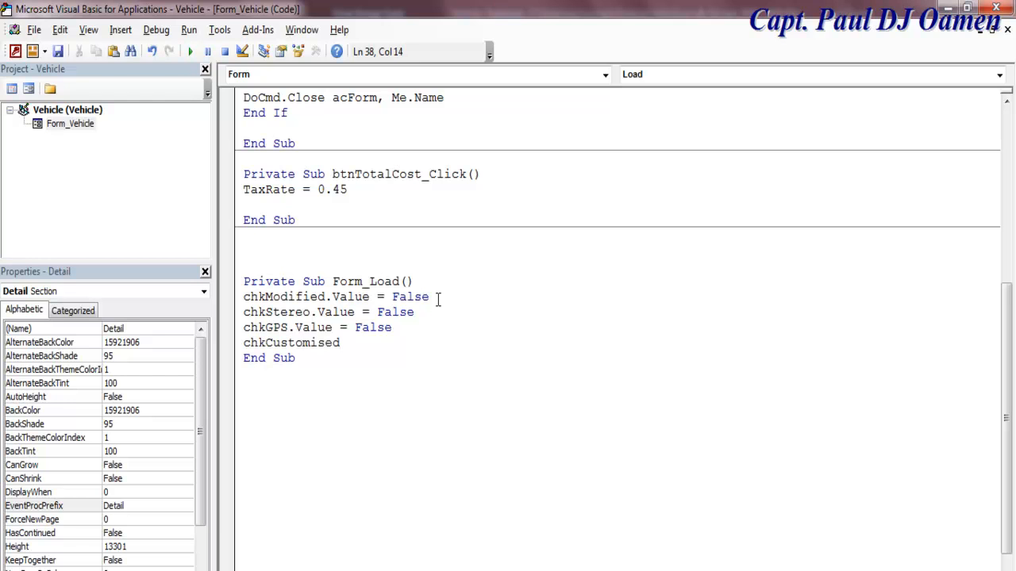
{"action": "key", "text": "ctrl+v"}
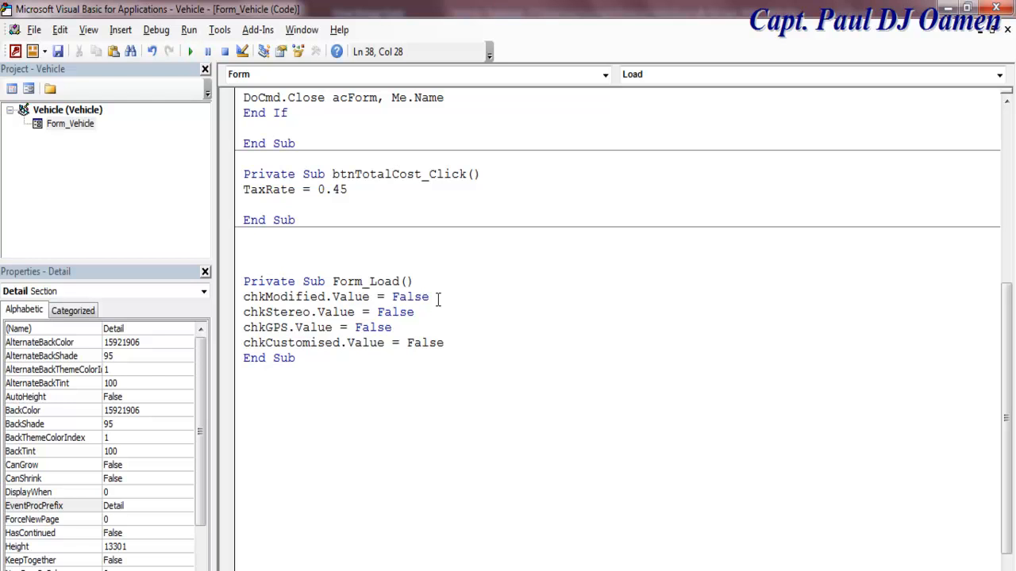
{"action": "key", "text": "Return"}
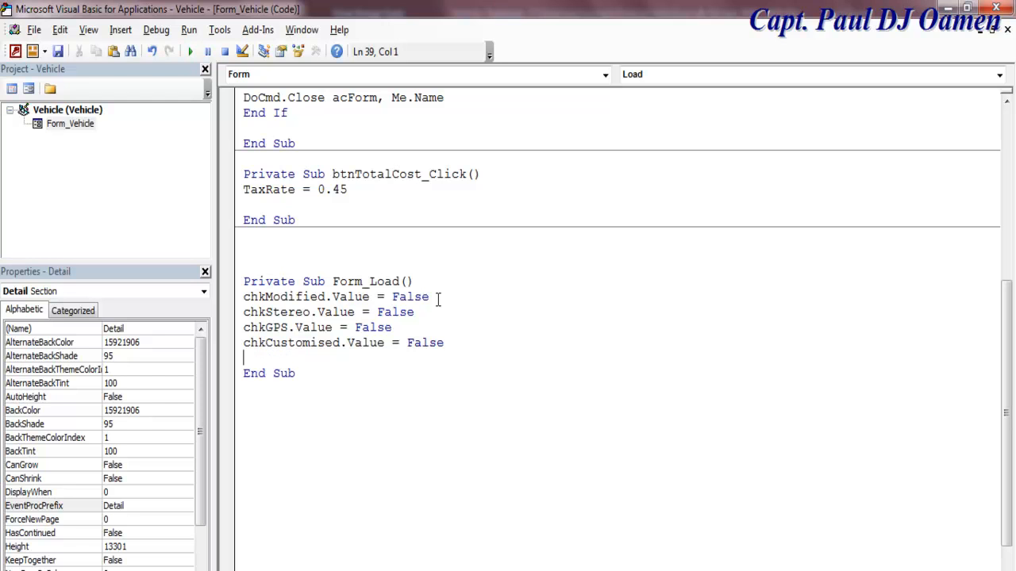
{"action": "type", "text": "chkLeather.Value = False"}
{"action": "left_click", "coordinate": [556, 385]}
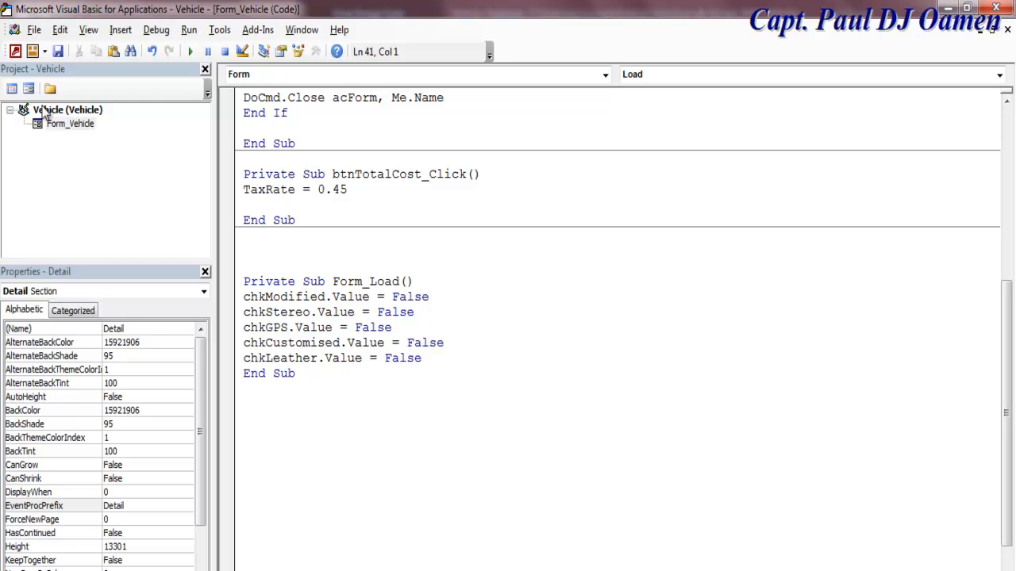
{"action": "left_click", "coordinate": [28, 89]}
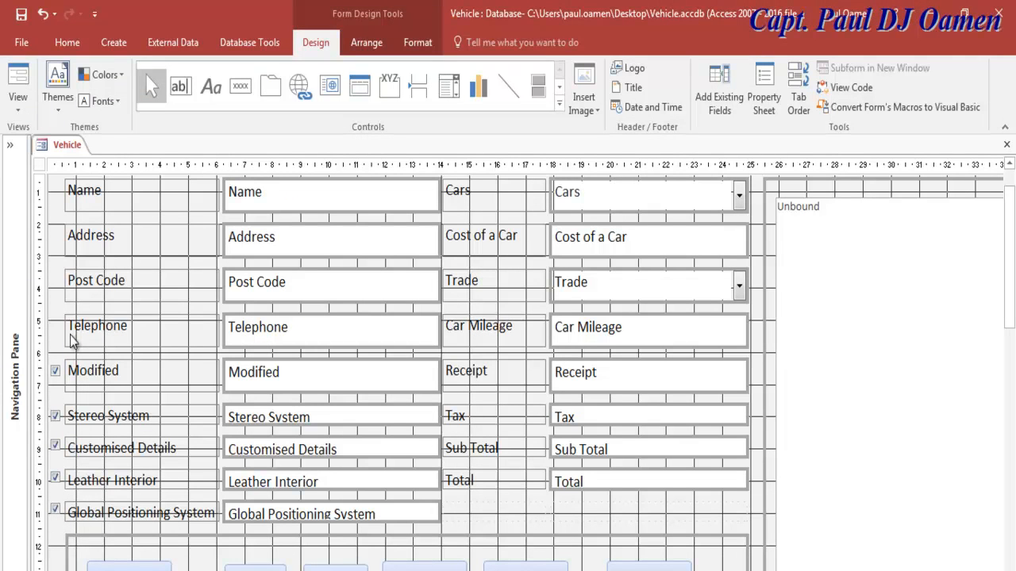
Step: Run the Vehicle form and tick then untick Modified, confirming all extras start unticked at £0.00
{"action": "left_click", "coordinate": [24, 79]}
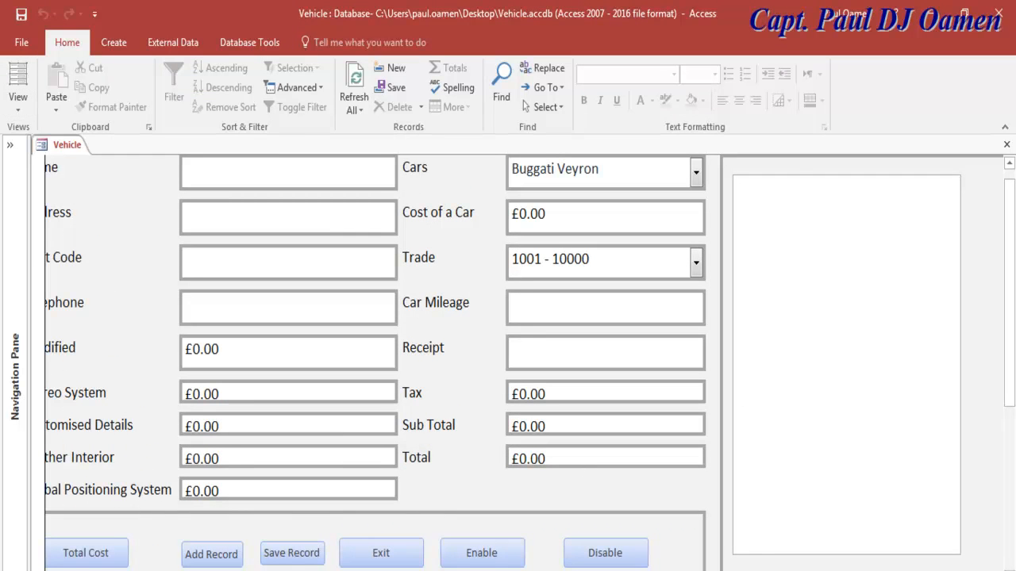
{"action": "scroll", "coordinate": [523, 363], "scroll_direction": "left", "scroll_amount": 1}
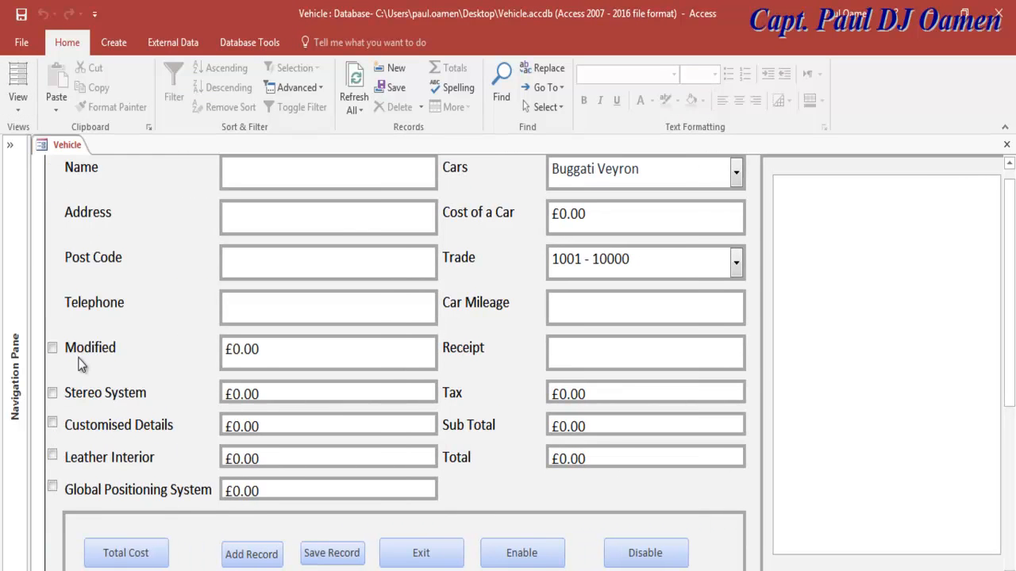
{"action": "left_click", "coordinate": [54, 349]}
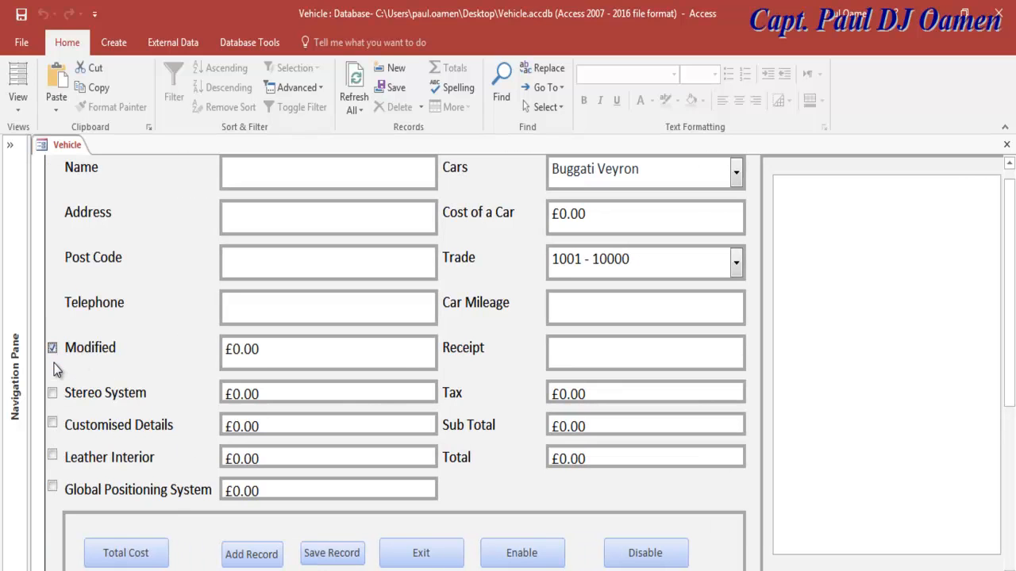
{"action": "left_click", "coordinate": [52, 349]}
{"action": "left_click", "coordinate": [17, 106]}
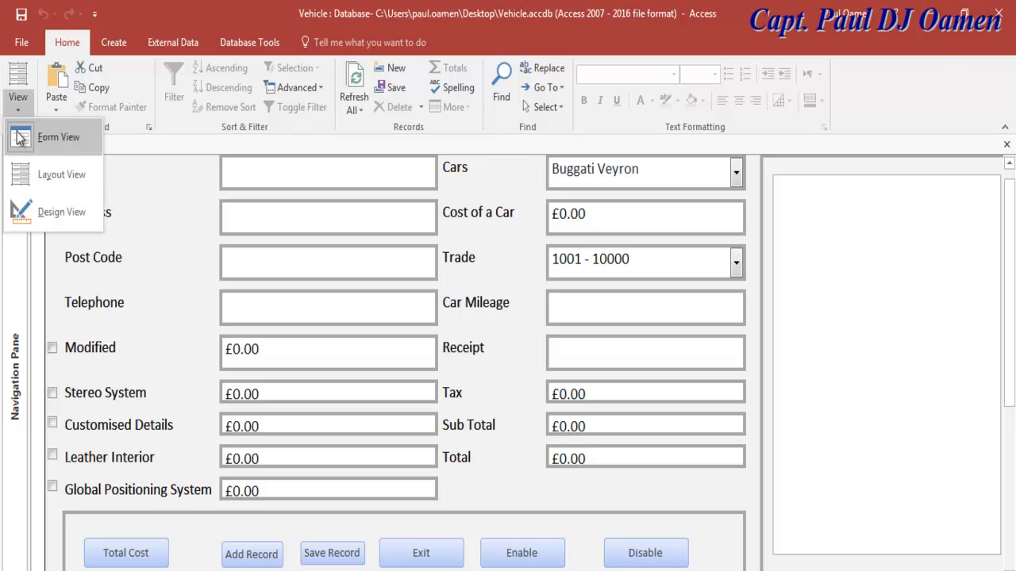
Step: In Design View, set the Modified check box's On Click to [Event Procedure] and open its code
{"action": "left_click", "coordinate": [60, 215]}
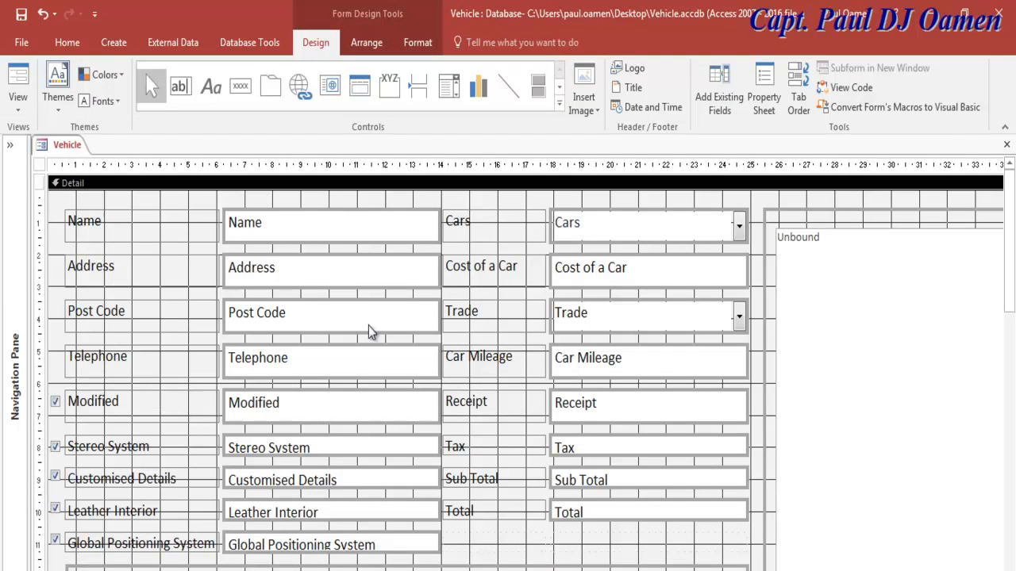
{"action": "scroll", "coordinate": [897, 302], "scroll_direction": "down", "scroll_amount": 1}
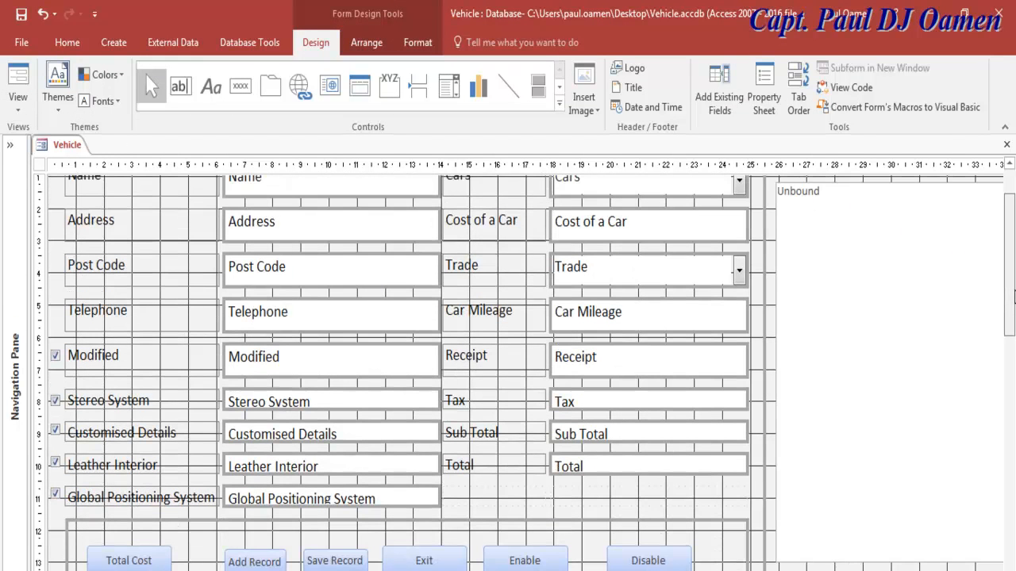
{"action": "left_click", "coordinate": [303, 363]}
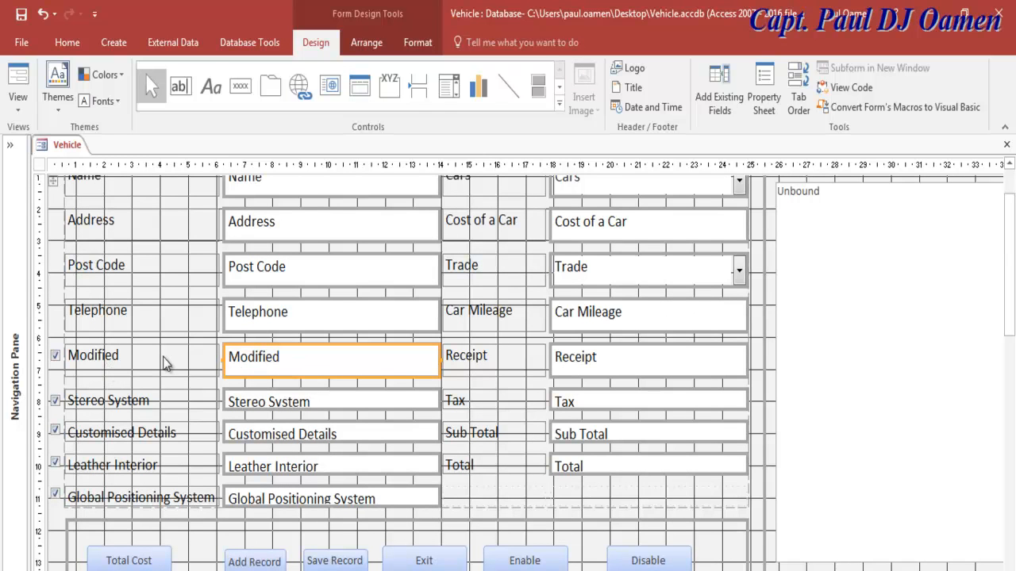
{"action": "left_click", "coordinate": [132, 357]}
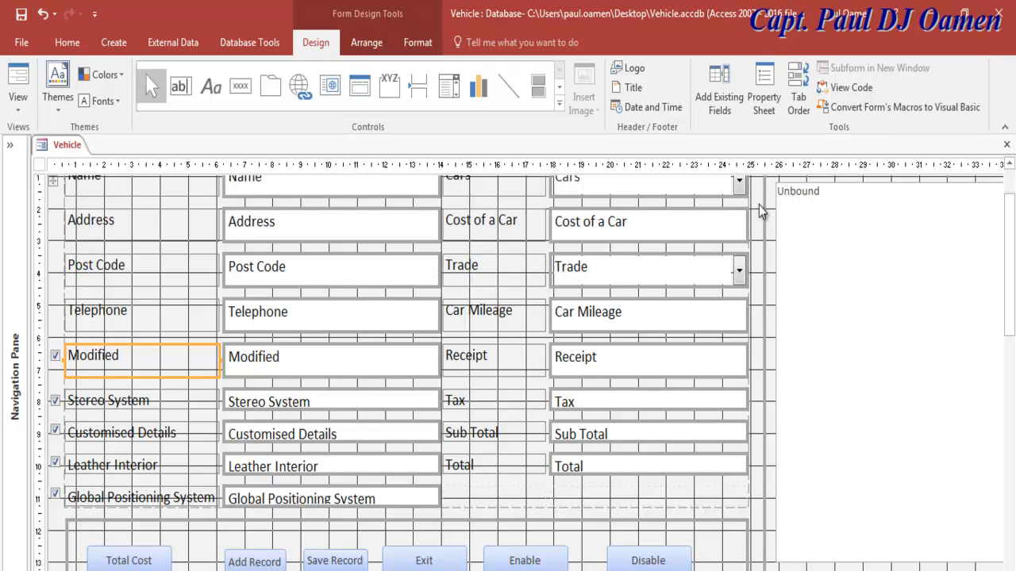
{"action": "left_click", "coordinate": [765, 109]}
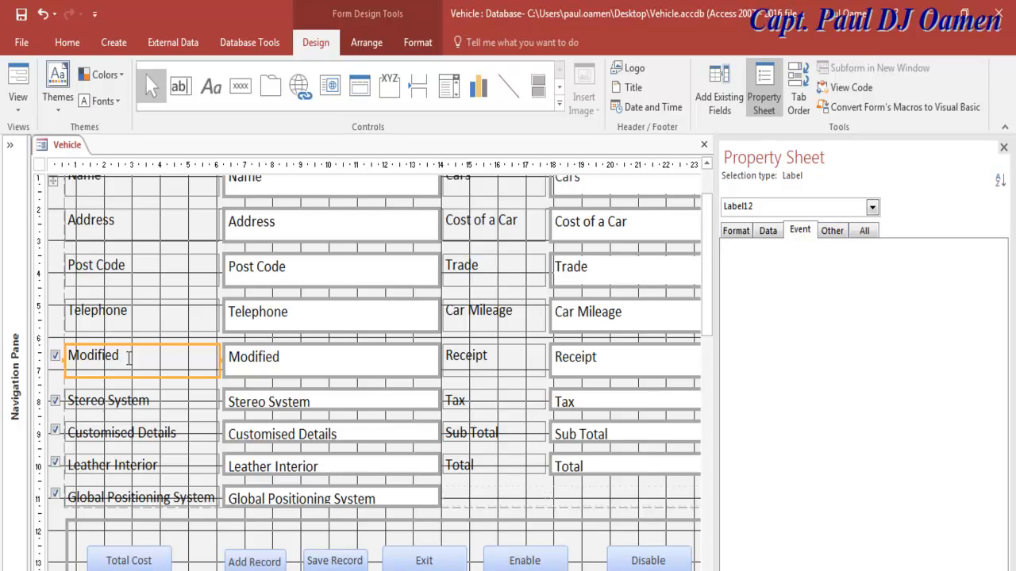
{"action": "left_click", "coordinate": [57, 356]}
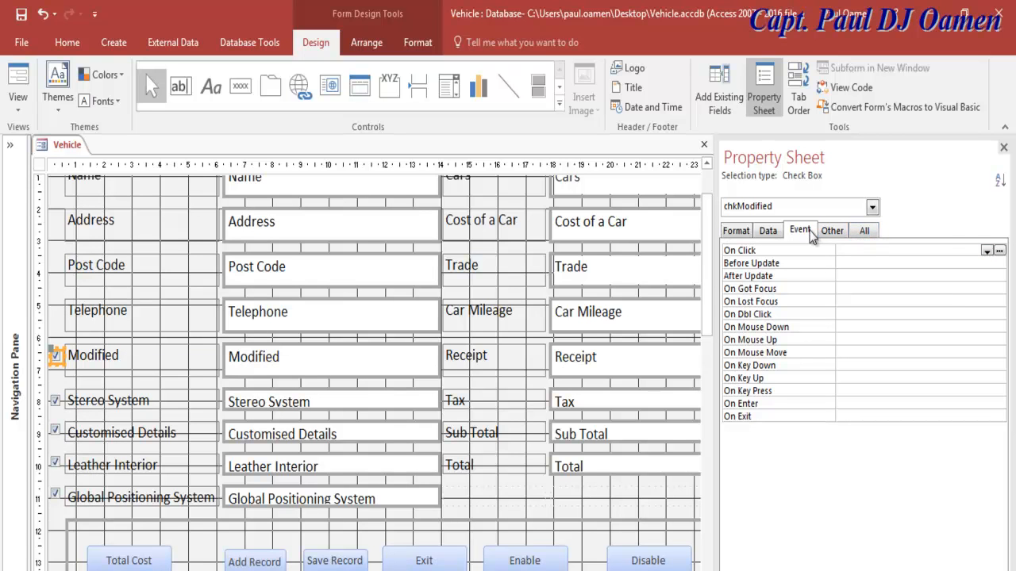
{"action": "left_click", "coordinate": [985, 252]}
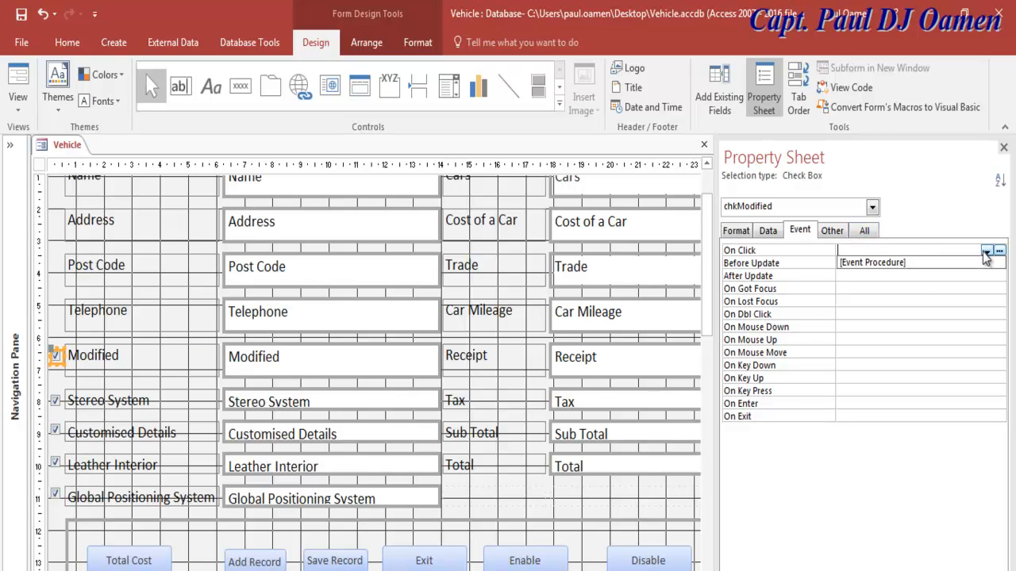
{"action": "left_click", "coordinate": [897, 271]}
{"action": "left_click", "coordinate": [1000, 252]}
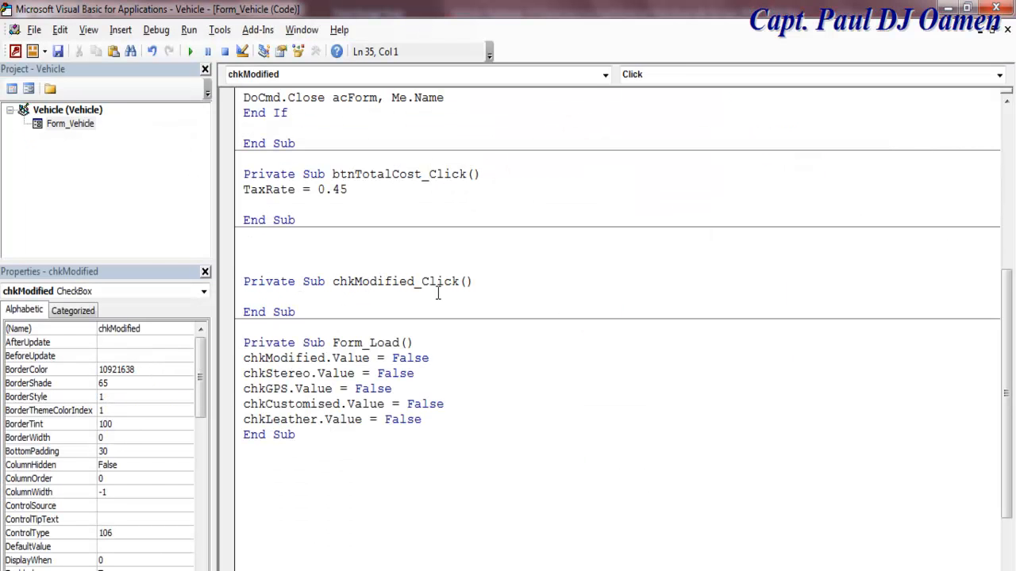
Step: Start chkModified_Click with the condition If chkModified.Value = True Then
{"action": "type", "text": "if"}
{"action": "left_click", "coordinate": [406, 282]}
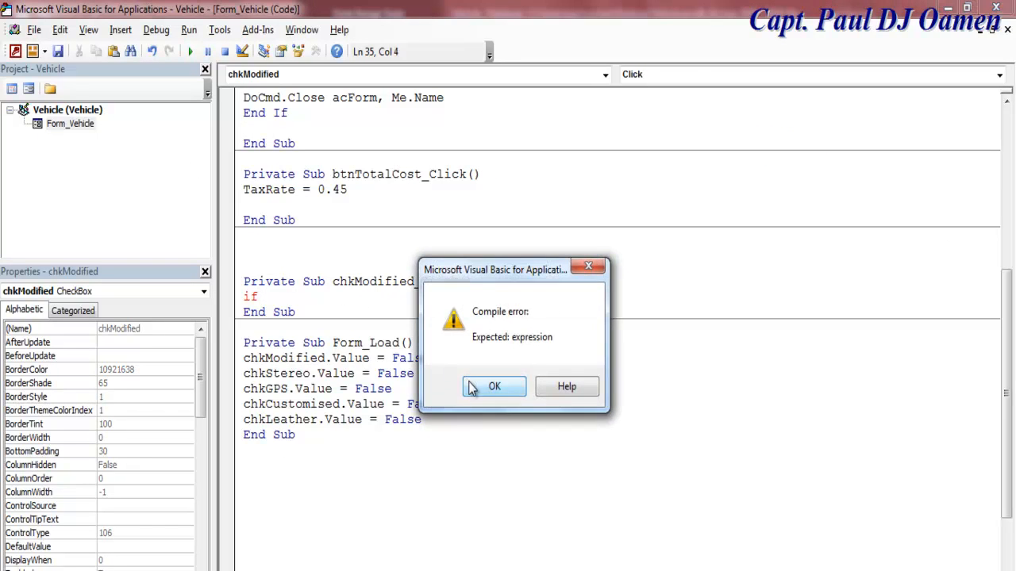
{"action": "left_click", "coordinate": [476, 386]}
{"action": "left_click_drag", "start_coordinate": [414, 282], "coordinate": [332, 285]}
{"action": "key", "text": "ctrl+c"}
{"action": "left_click", "coordinate": [329, 296]}
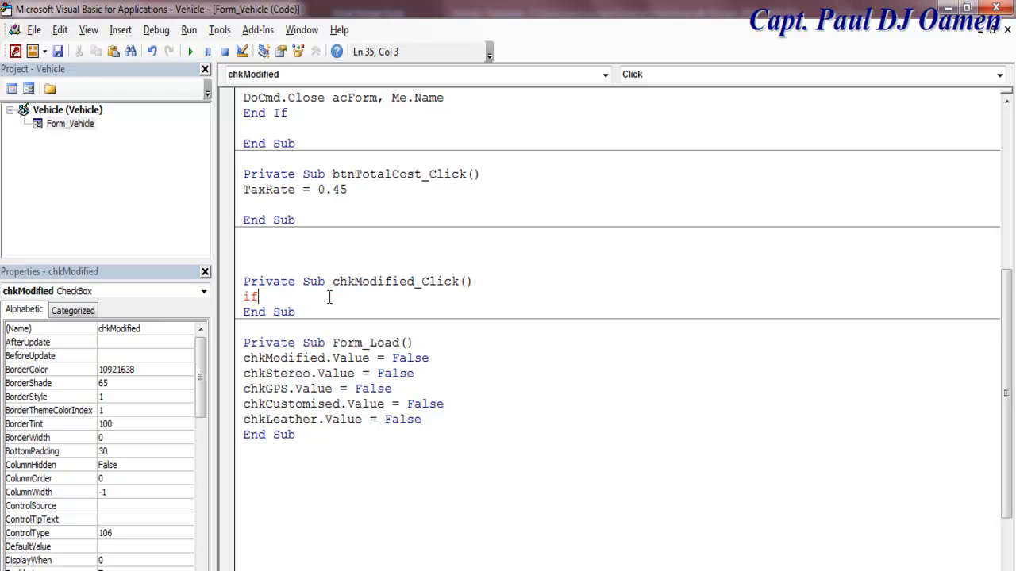
{"action": "key", "text": "ctrl+v"}
{"action": "type", "text": ".v"}
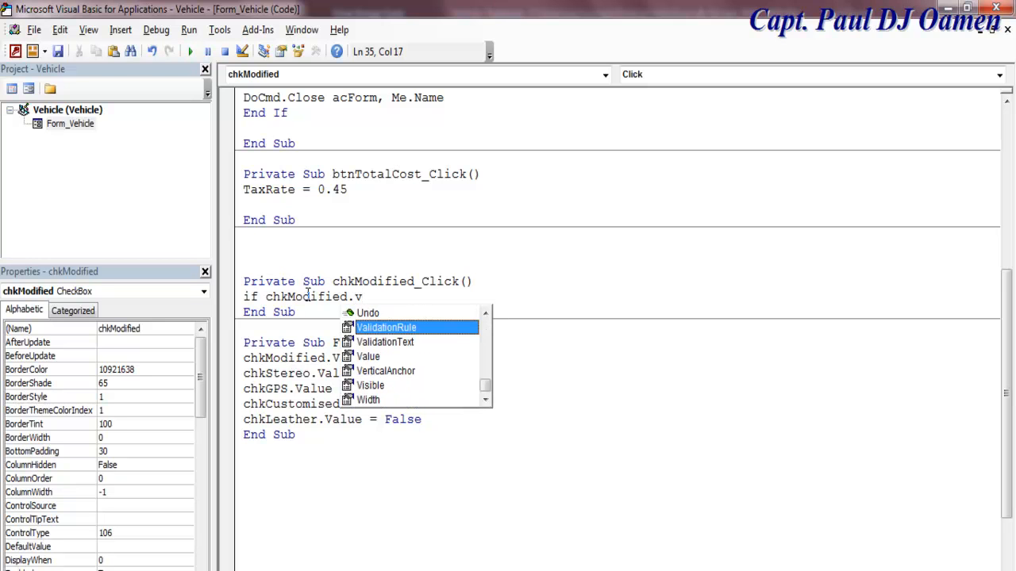
{"action": "double_click", "coordinate": [373, 357]}
{"action": "type", "text": "= tru"}
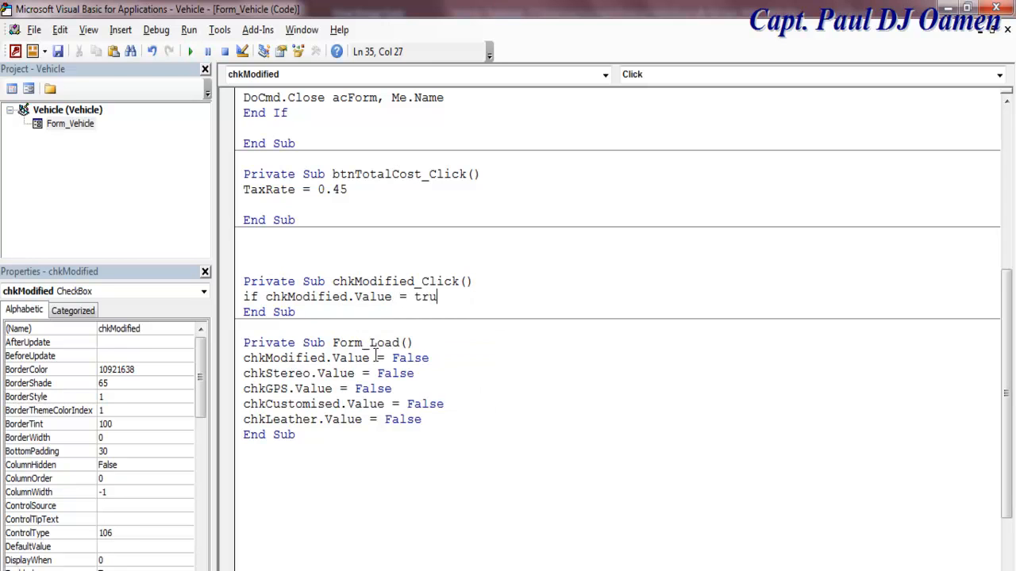
{"action": "type", "text": "e then"}
{"action": "key", "text": "Return"}
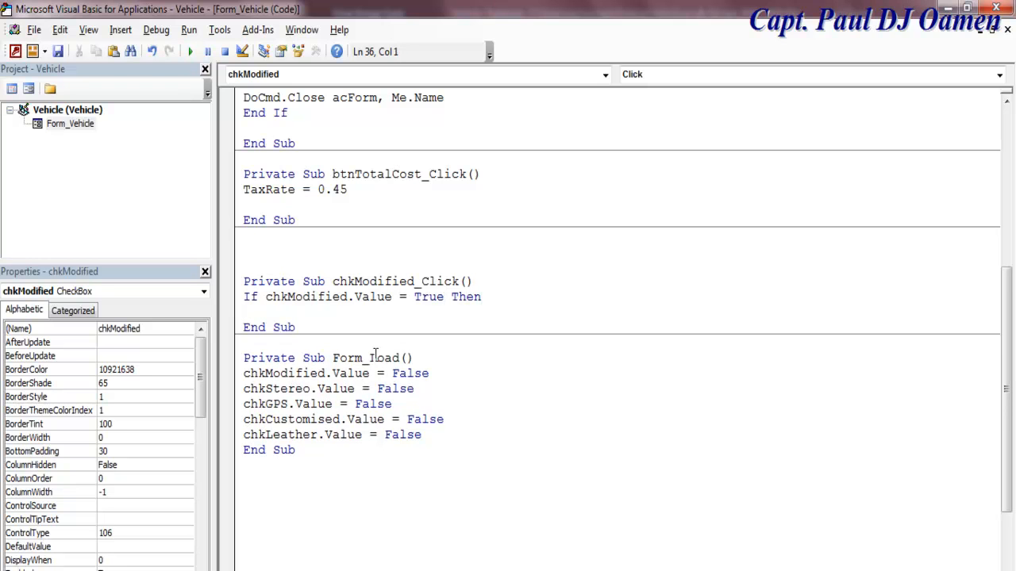
Step: Add Modified = "4560", an Else setting Modified = "0", and End If, then return to Access
{"action": "type", "text": "Modified = \"4560"}
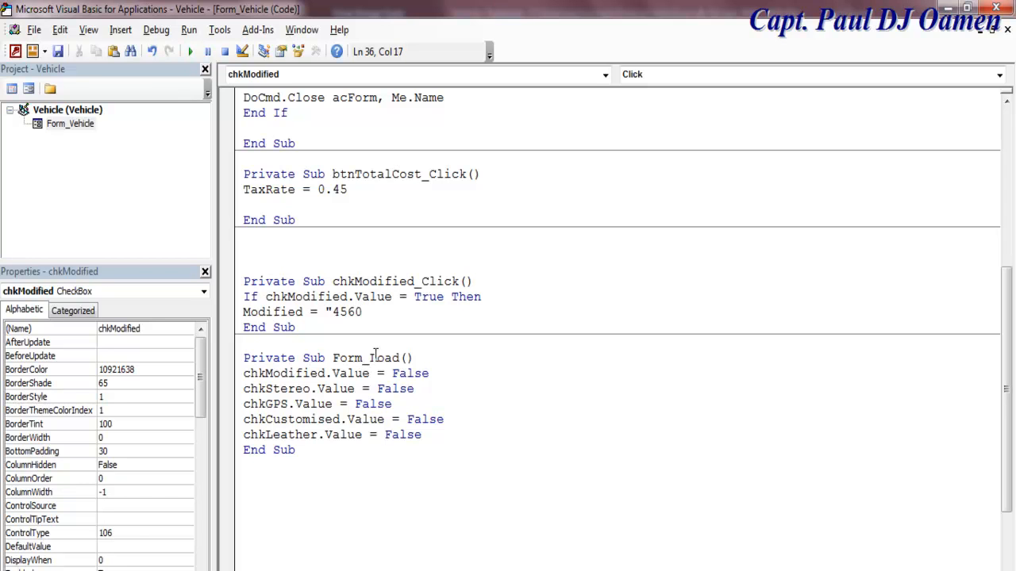
{"action": "type", "text": "\""}
{"action": "key", "text": "Return"}
{"action": "type", "text": "else"}
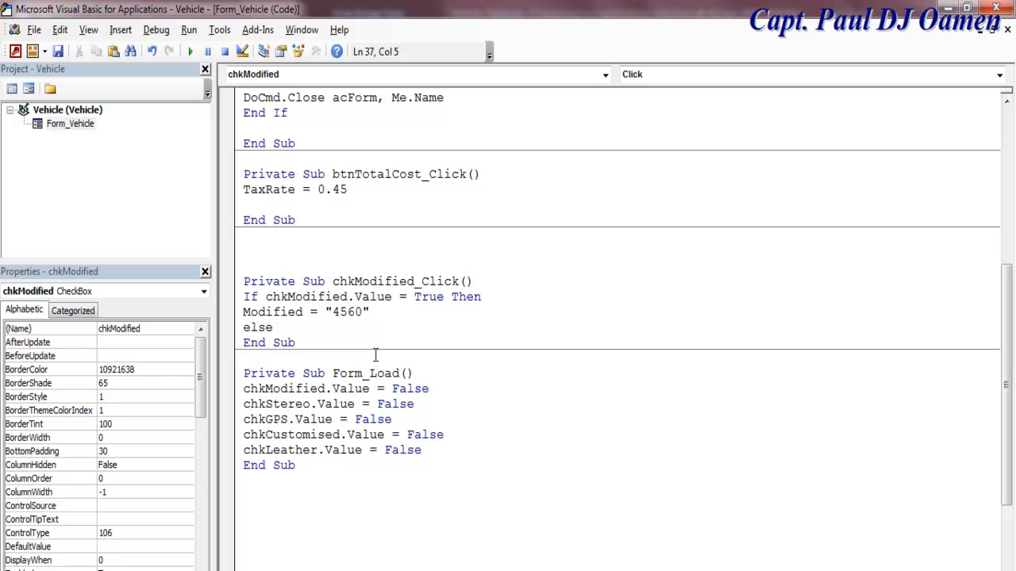
{"action": "key", "text": "Return"}
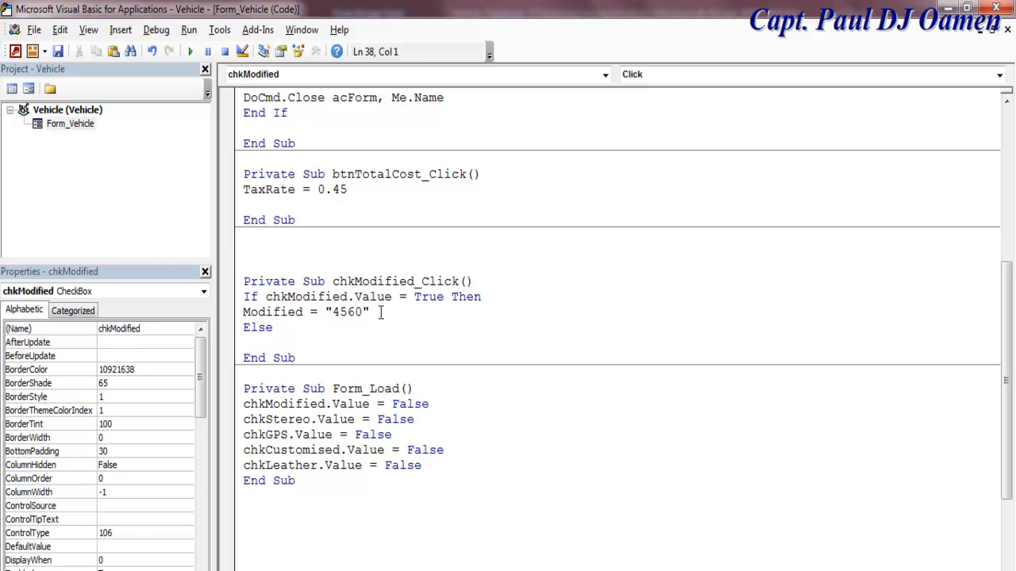
{"action": "left_click_drag", "start_coordinate": [380, 312], "coordinate": [244, 315]}
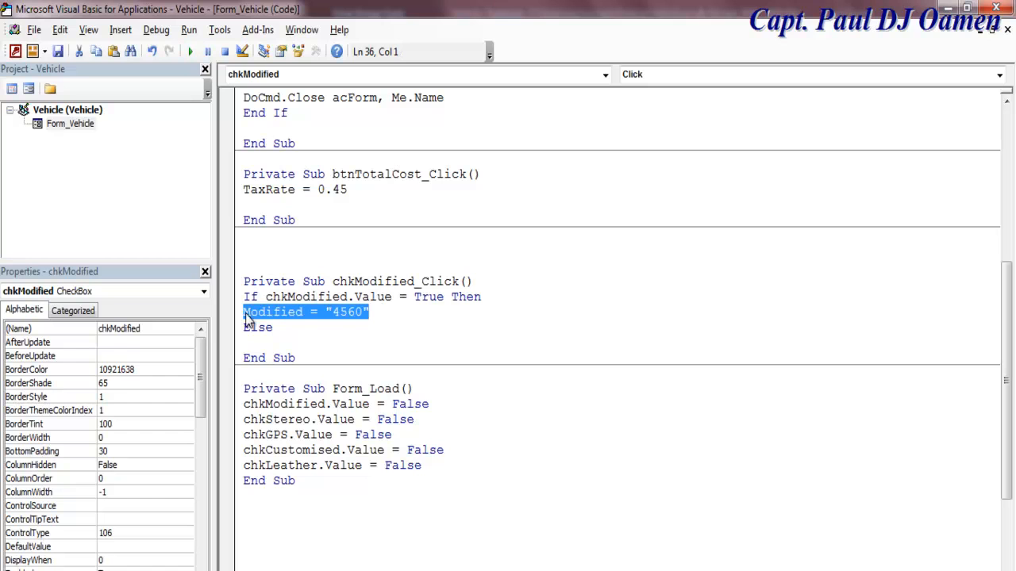
{"action": "left_click", "coordinate": [256, 344]}
{"action": "key", "text": "ctrl+v"}
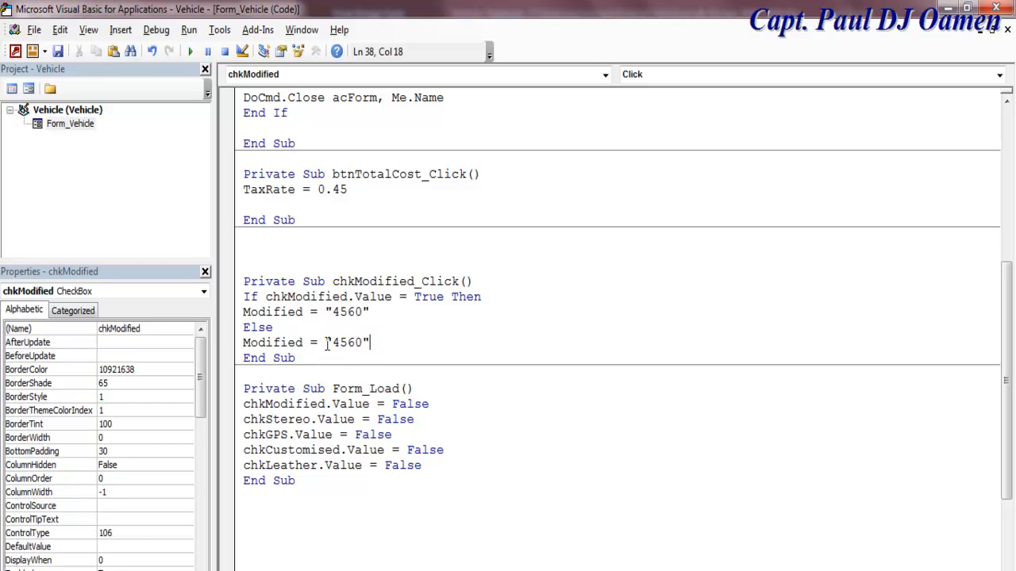
{"action": "key", "text": "BackSpace"}
{"action": "key", "text": "BackSpace"}
{"action": "key", "text": "BackSpace"}
{"action": "left_click", "coordinate": [369, 340]}
{"action": "key", "text": "Return"}
{"action": "type", "text": "e"}
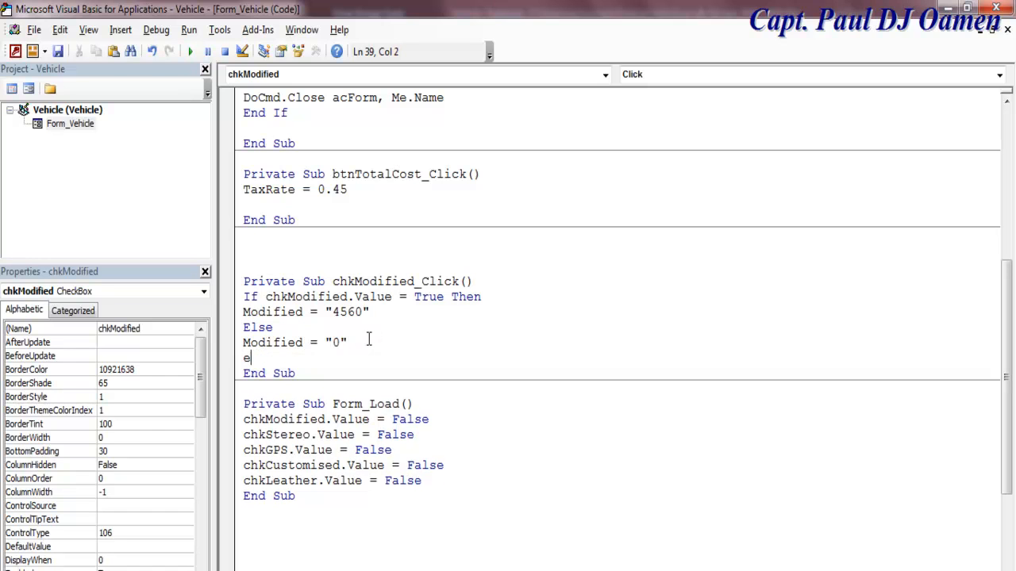
{"action": "type", "text": "nd if"}
{"action": "left_click", "coordinate": [479, 328]}
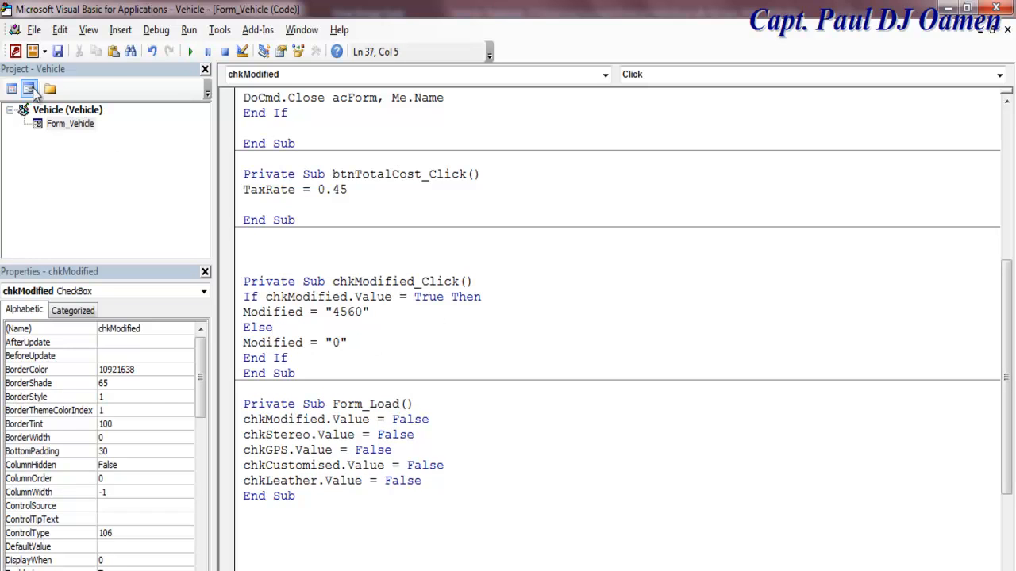
{"action": "left_click", "coordinate": [14, 51]}
Step: Run the form and toggle Modified twice, seeing the price switch between £4,560.00 and £0.00
{"action": "left_click", "coordinate": [16, 83]}
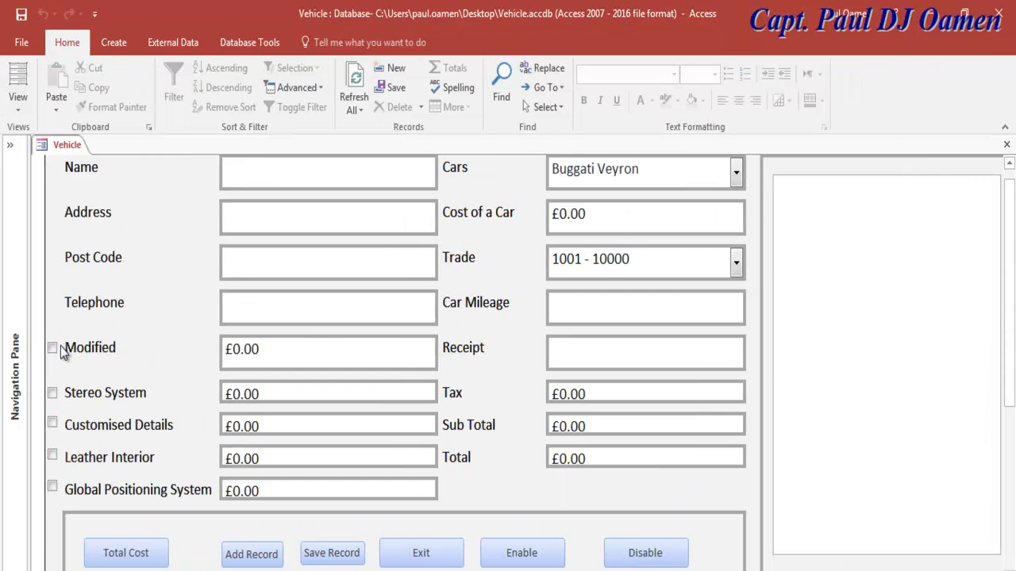
{"action": "left_click", "coordinate": [51, 349]}
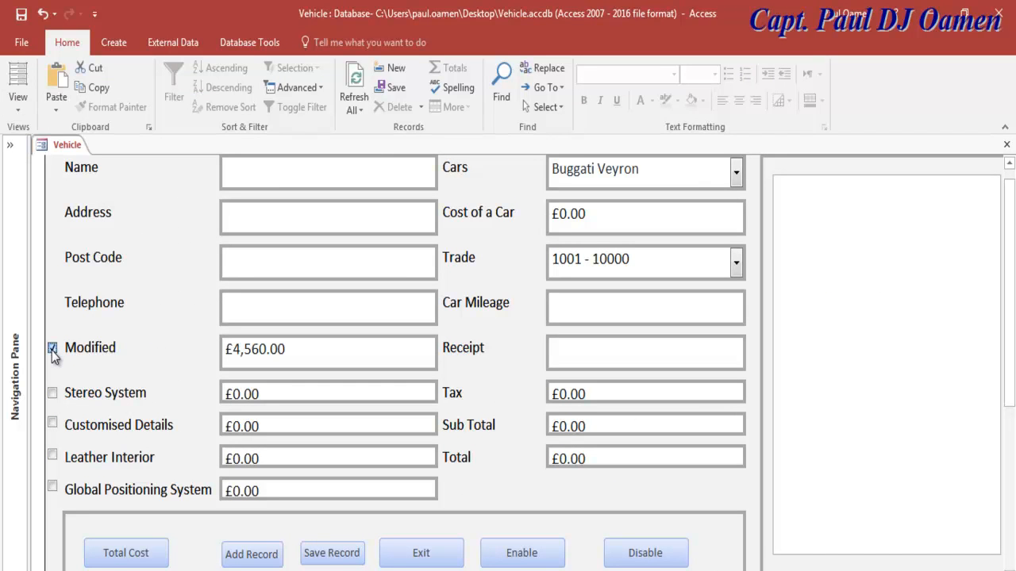
{"action": "left_click", "coordinate": [51, 350]}
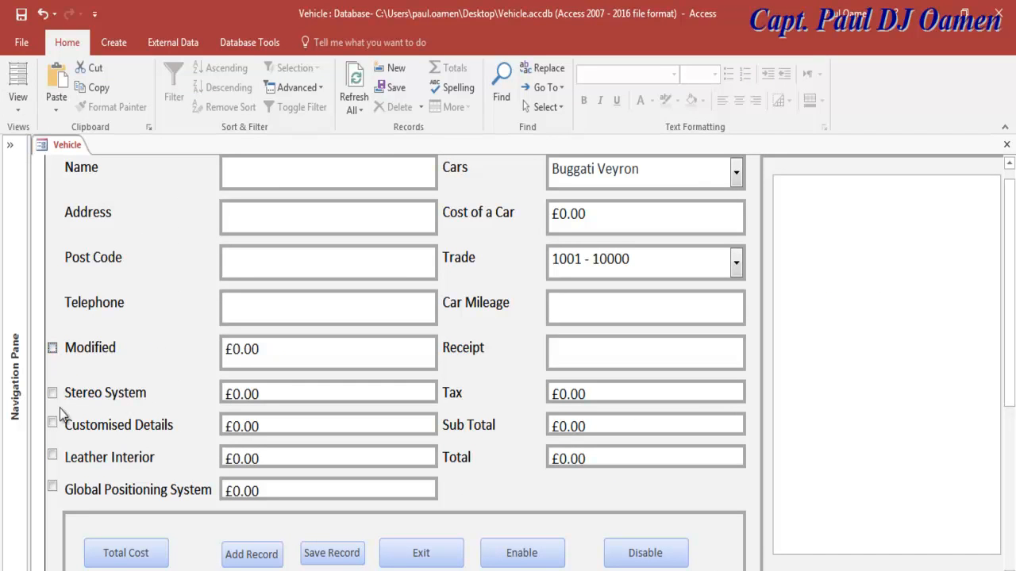
{"action": "left_click", "coordinate": [53, 347]}
{"action": "left_click", "coordinate": [52, 349]}
Step: Switch back to Design View and open the form's VBA code
{"action": "left_click", "coordinate": [17, 101]}
{"action": "left_click", "coordinate": [44, 212]}
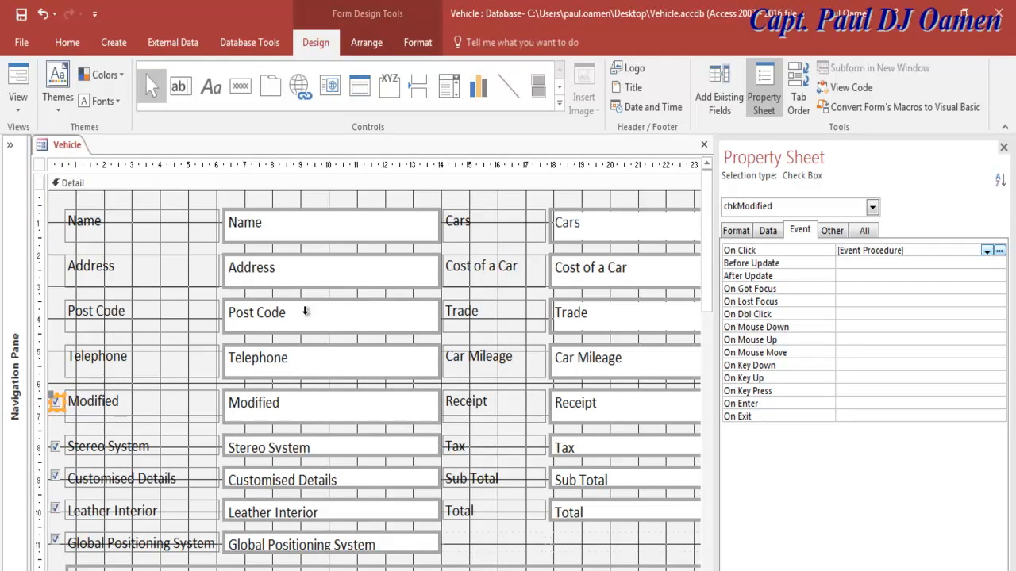
{"action": "left_click", "coordinate": [842, 89]}
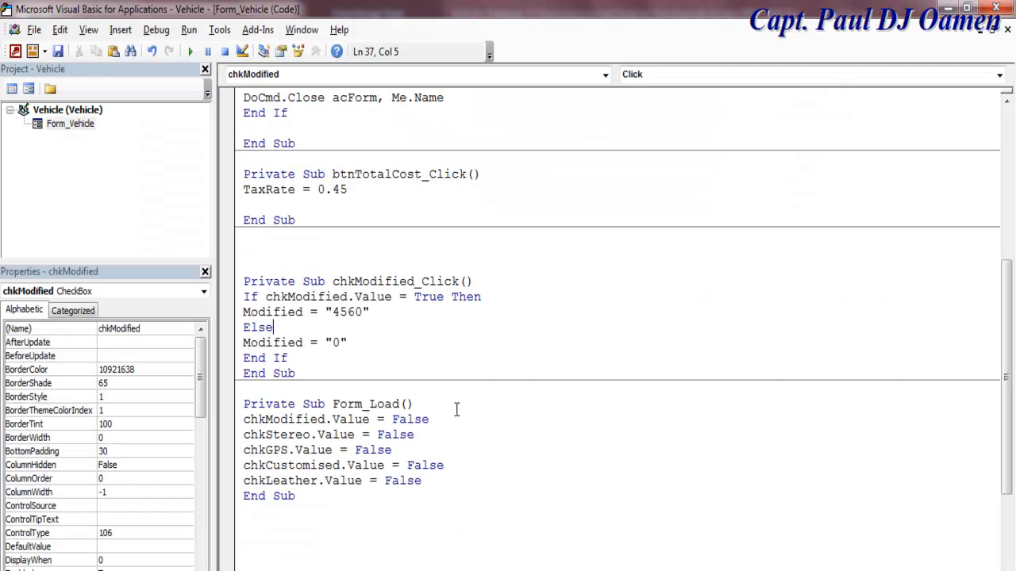
Step: Remove the extra blank lines, create chkStereo_Click, and paste the Modified If…Else block into it
{"action": "left_click", "coordinate": [256, 235]}
{"action": "key", "text": "Delete"}
{"action": "key", "text": "Delete"}
{"action": "key", "text": "Delete"}
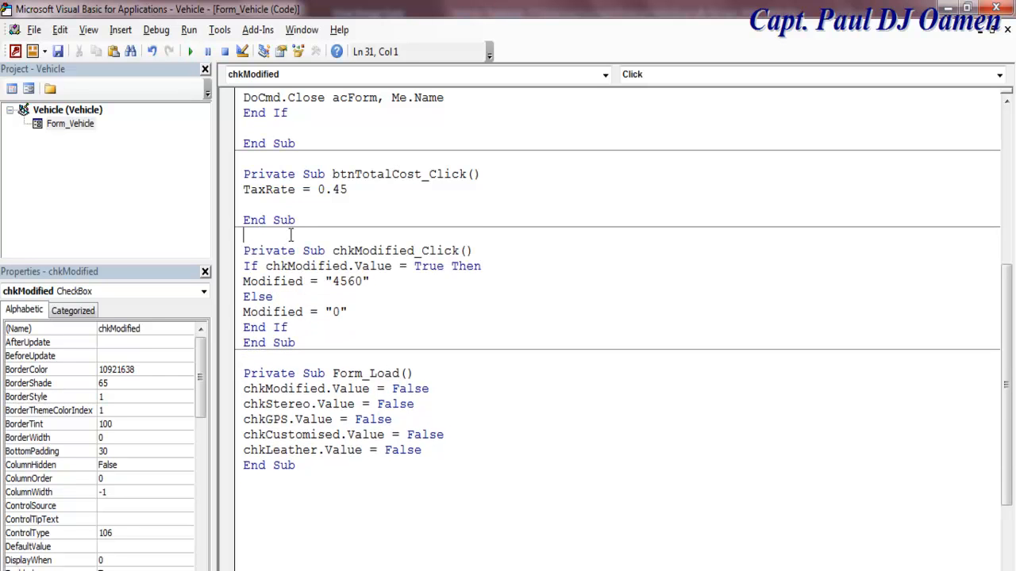
{"action": "left_click", "coordinate": [605, 74]}
{"action": "left_click", "coordinate": [307, 116]}
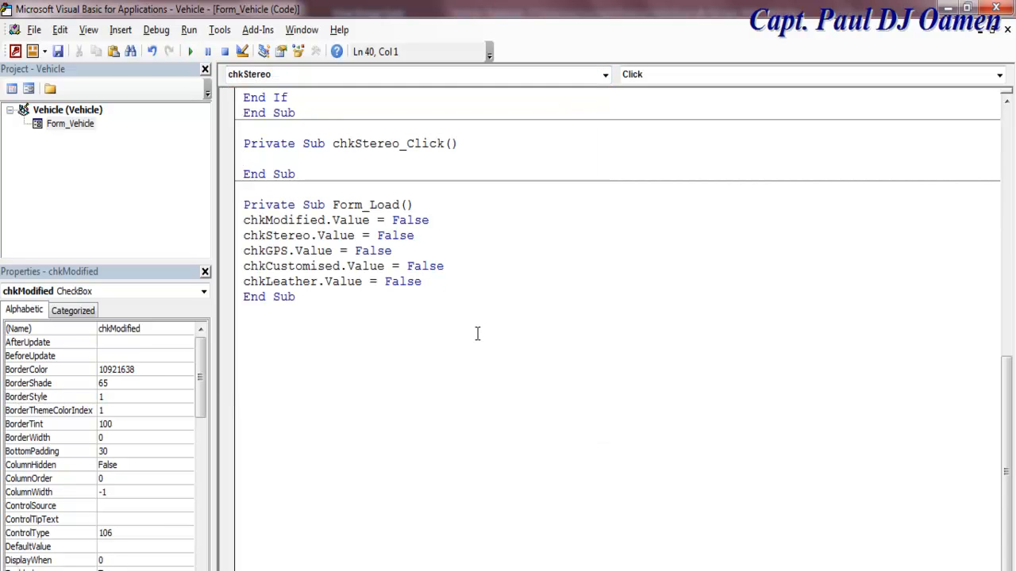
{"action": "left_click_drag", "start_coordinate": [441, 287], "coordinate": [253, 220]}
{"action": "left_click", "coordinate": [488, 360]}
{"action": "left_click_drag", "start_coordinate": [1006, 412], "coordinate": [1009, 366]}
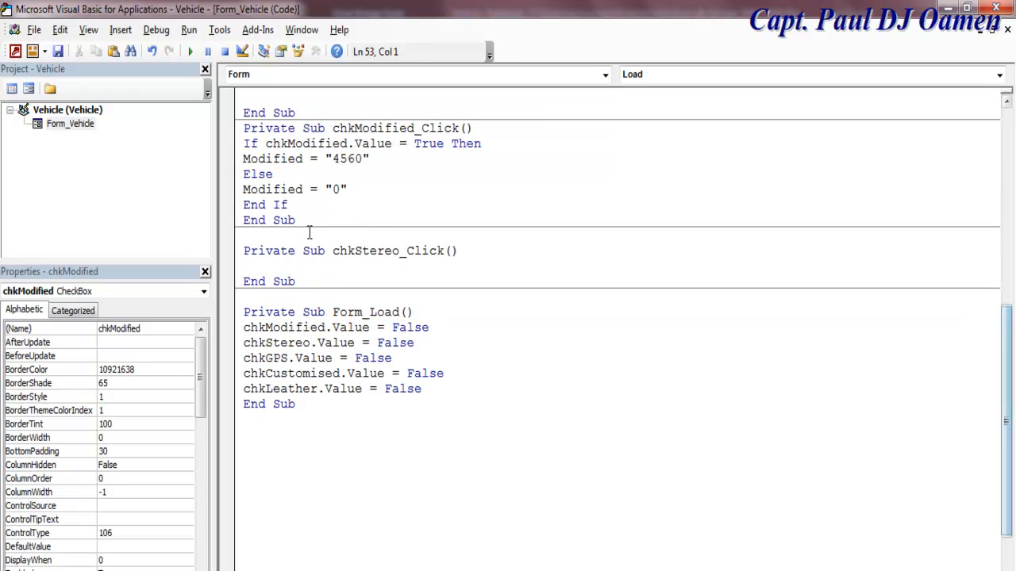
{"action": "left_click_drag", "start_coordinate": [288, 205], "coordinate": [224, 144]}
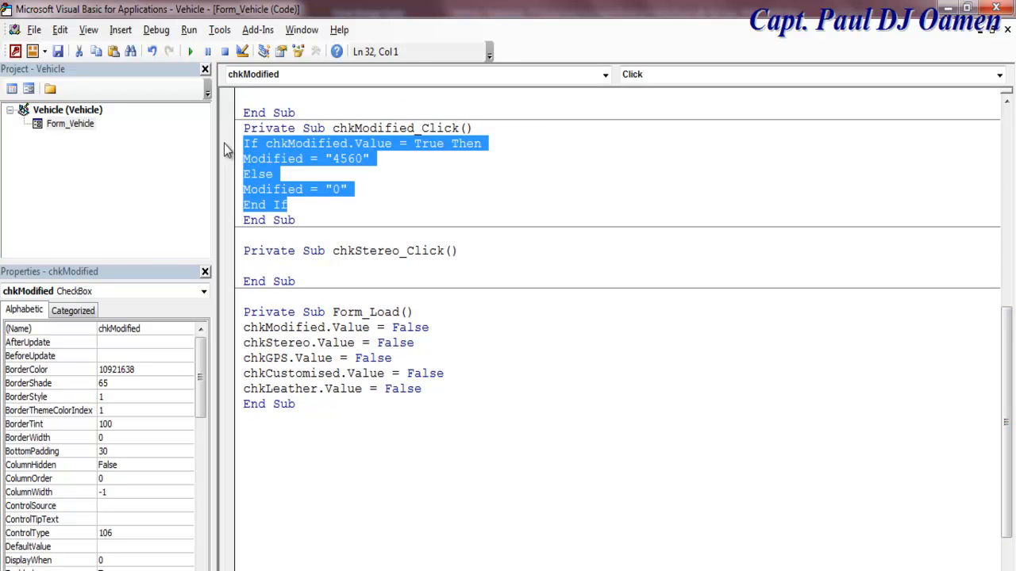
{"action": "left_click", "coordinate": [276, 270]}
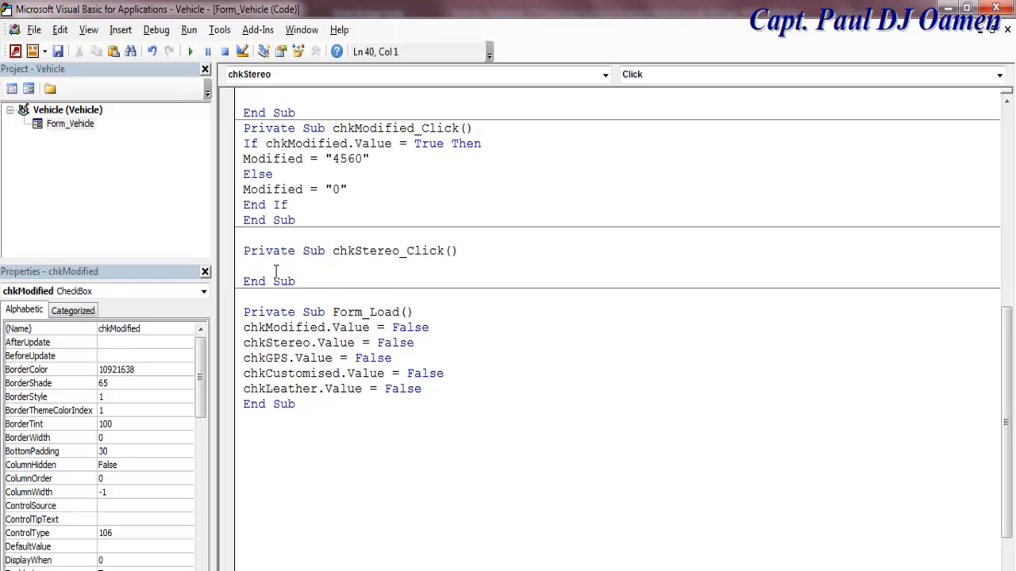
{"action": "key", "text": "ctrl+v"}
Step: Replace Modified with Stereo throughout the pasted block and change the price 4560 to 260
{"action": "left_click_drag", "start_coordinate": [400, 251], "coordinate": [355, 252]}
{"action": "key", "text": "ctrl+c"}
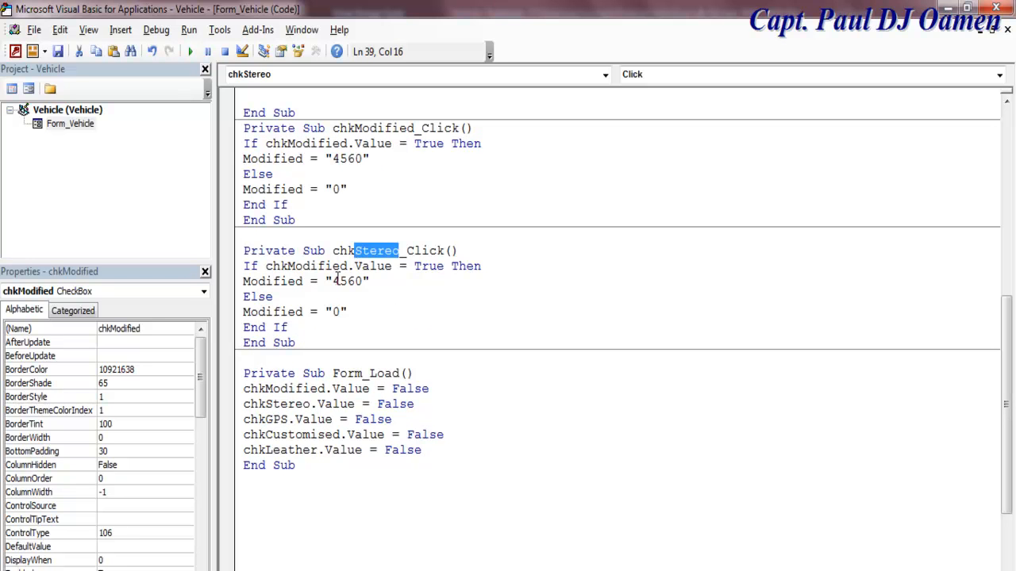
{"action": "left_click_drag", "start_coordinate": [304, 281], "coordinate": [243, 281]}
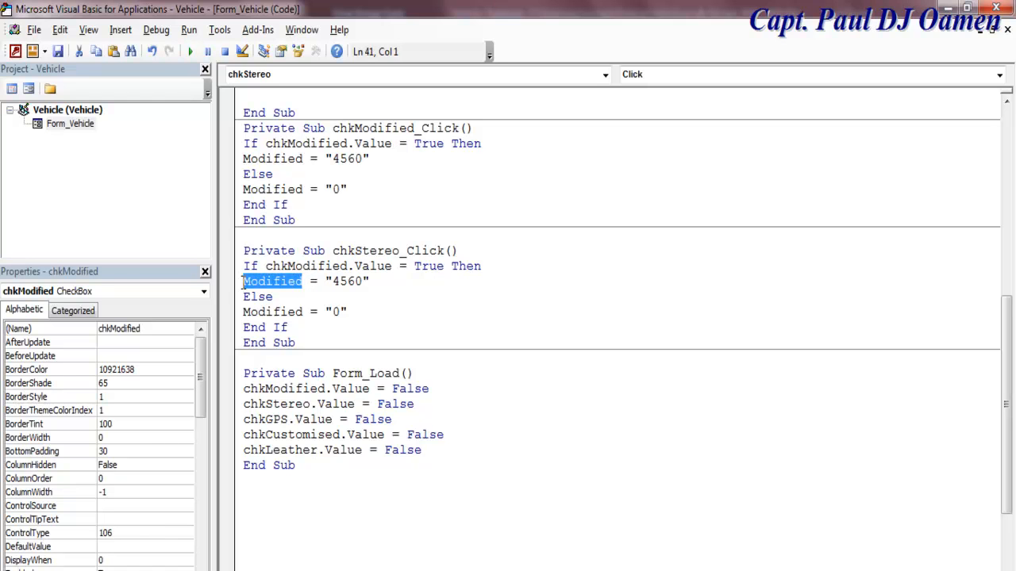
{"action": "key", "text": "ctrl+v"}
{"action": "left_click_drag", "start_coordinate": [301, 312], "coordinate": [244, 315]}
{"action": "key", "text": "ctrl+v"}
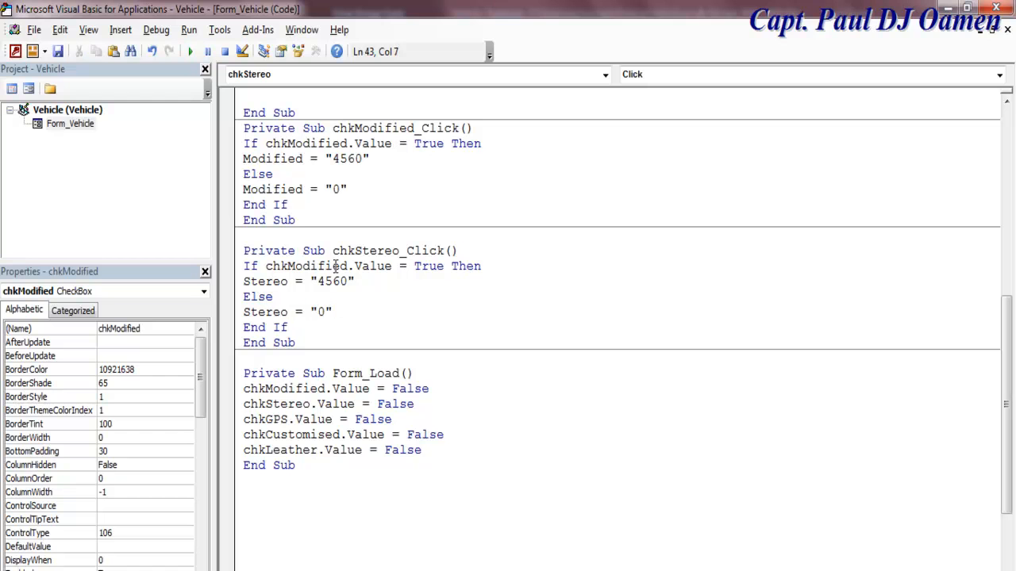
{"action": "left_click_drag", "start_coordinate": [350, 265], "coordinate": [288, 267]}
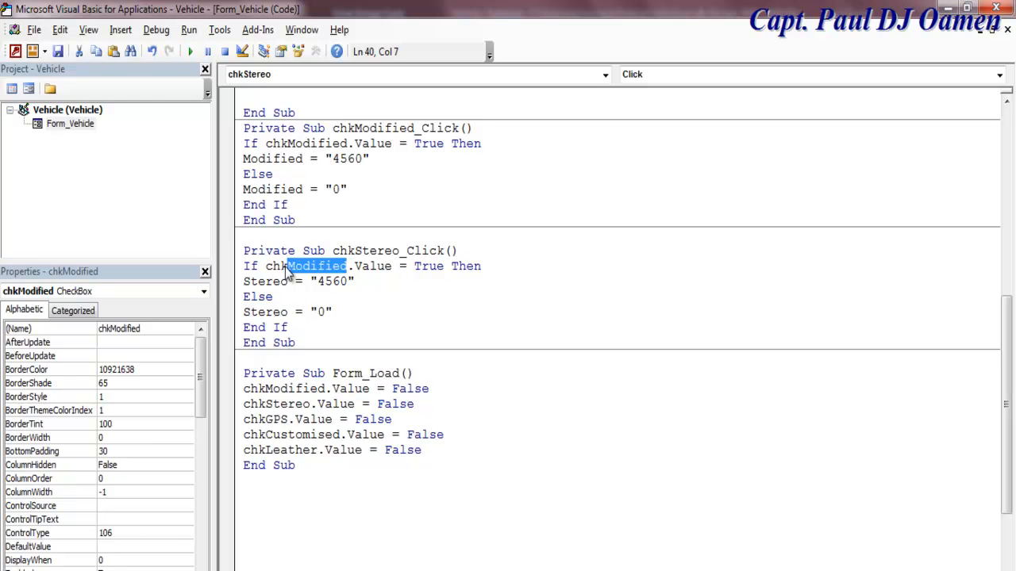
{"action": "key", "text": "ctrl+v"}
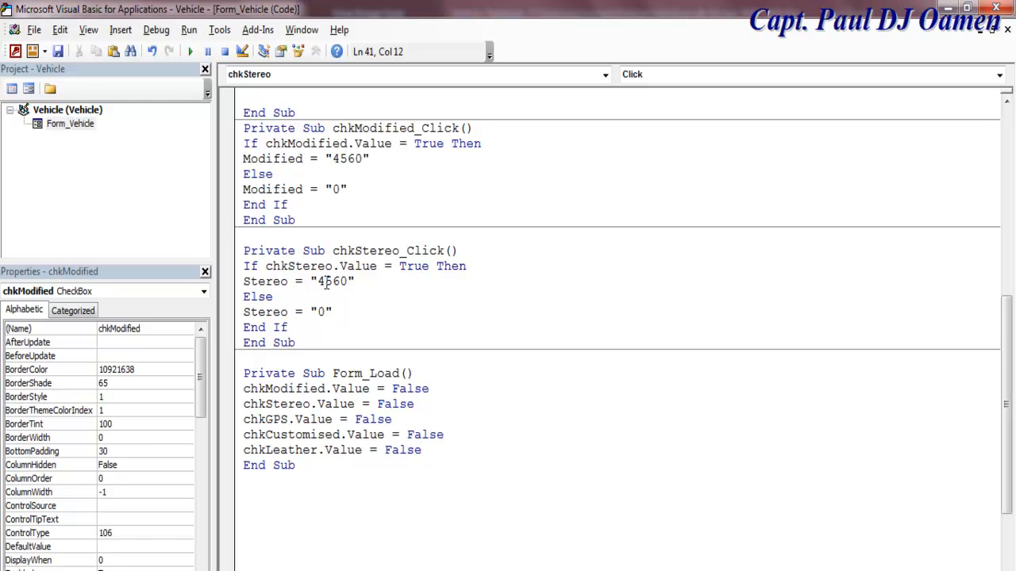
{"action": "left_click_drag", "start_coordinate": [334, 281], "coordinate": [317, 282]}
{"action": "type", "text": "3"}
{"action": "key", "text": "BackSpace"}
{"action": "type", "text": "2"}
{"action": "left_click", "coordinate": [500, 326]}
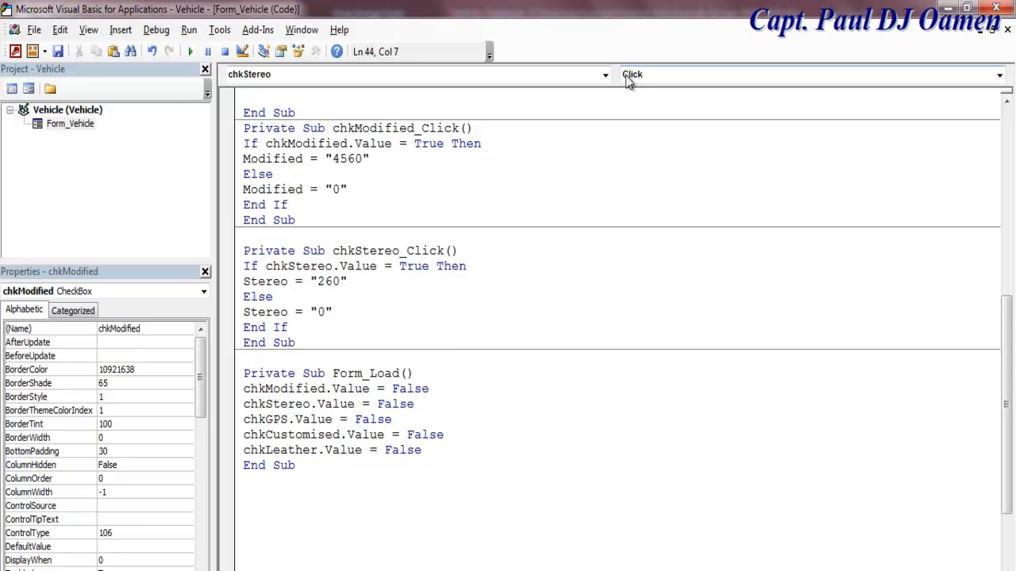
{"action": "left_click", "coordinate": [605, 74]}
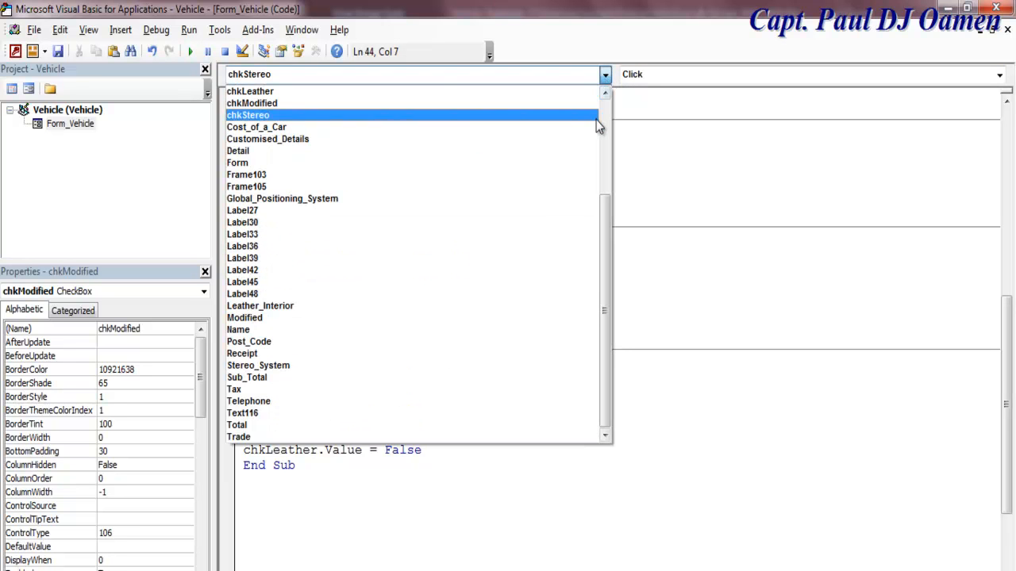
Step: Create chkLeather_Click and paste the Modified If…Else block into it
{"action": "left_click", "coordinate": [287, 92]}
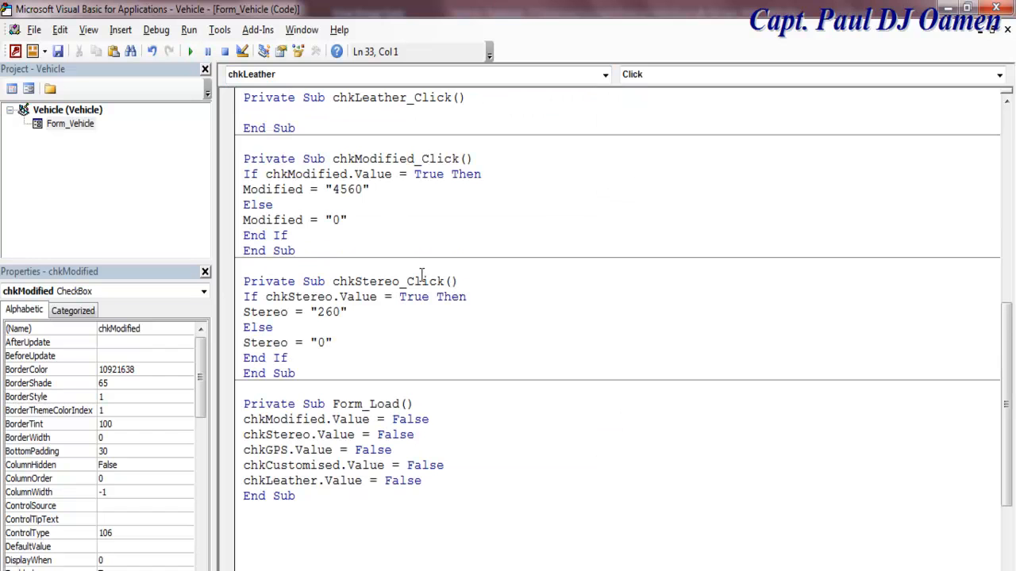
{"action": "left_click_drag", "start_coordinate": [318, 233], "coordinate": [245, 176]}
{"action": "key", "text": "ctrl+c"}
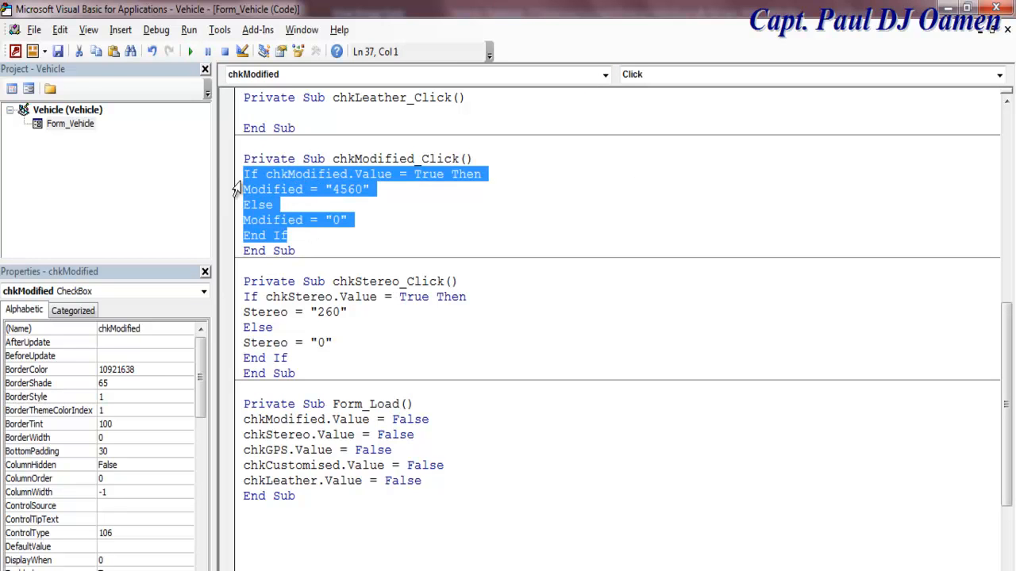
{"action": "left_click", "coordinate": [268, 110]}
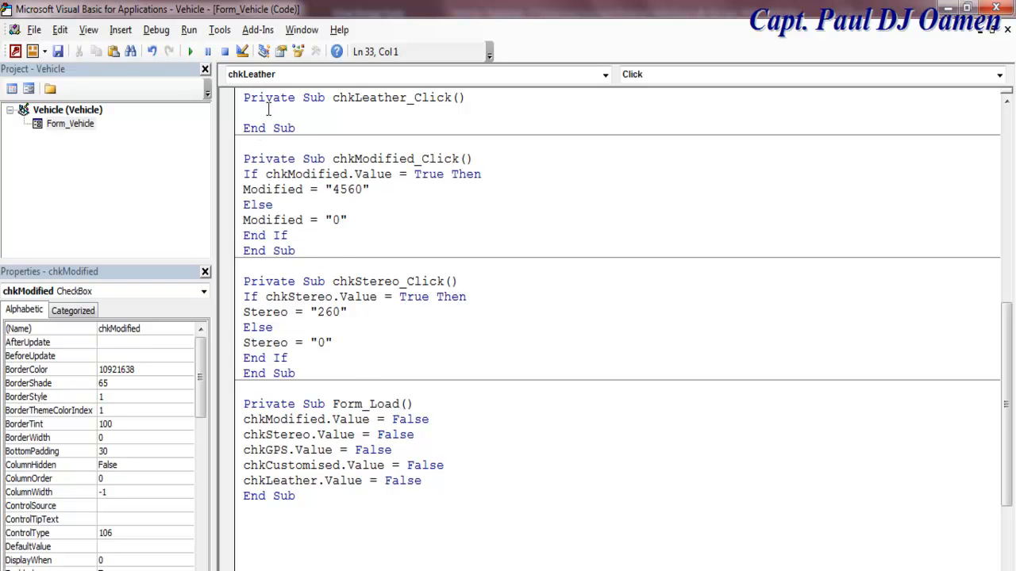
{"action": "key", "text": "ctrl+v"}
Step: Replace Modified with Leather in the block and set the ticked price to 7650
{"action": "left_click_drag", "start_coordinate": [407, 99], "coordinate": [243, 131]}
{"action": "type", "text": "Leather"}
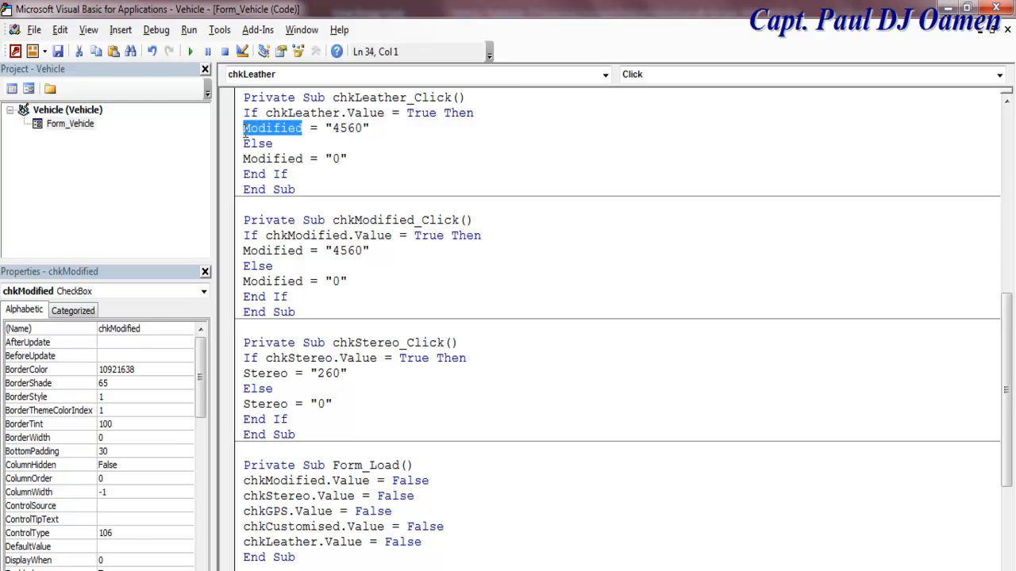
{"action": "type", "text": "Leather"}
{"action": "left_click_drag", "start_coordinate": [307, 158], "coordinate": [247, 165]}
{"action": "type", "text": "Leather"}
{"action": "left_click_drag", "start_coordinate": [353, 127], "coordinate": [330, 135]}
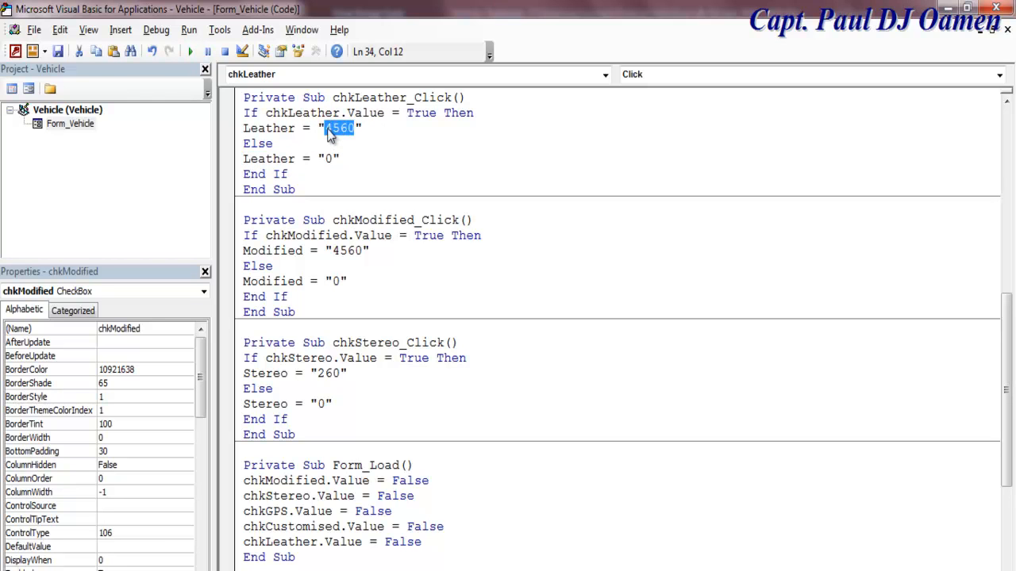
{"action": "type", "text": "7650"}
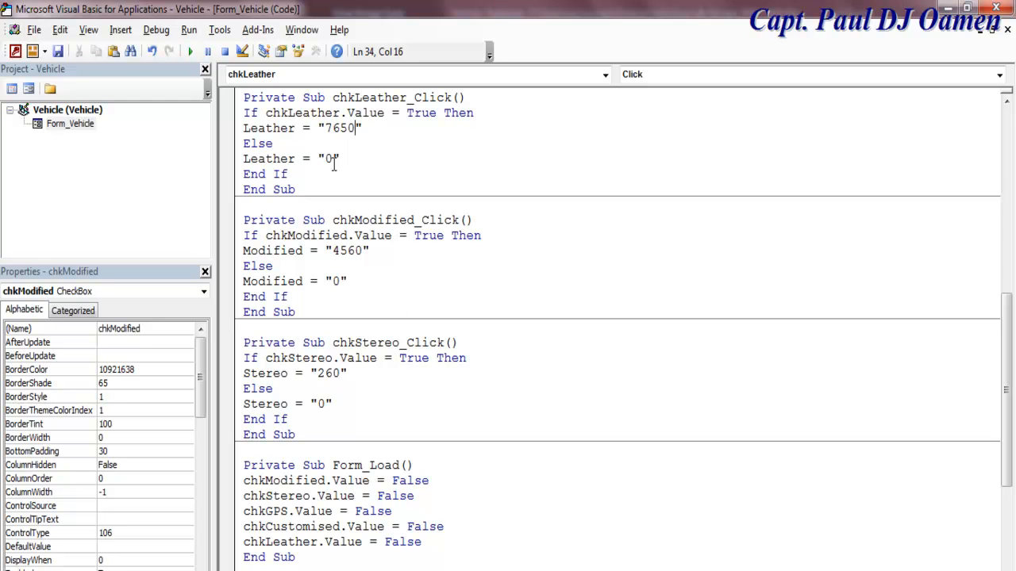
{"action": "left_click", "coordinate": [606, 76]}
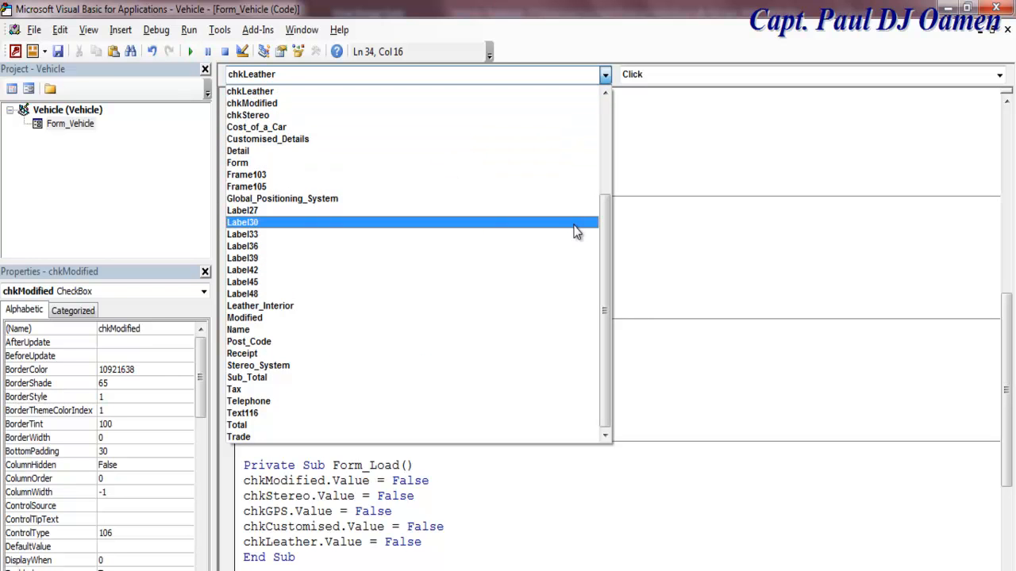
{"action": "left_click_drag", "start_coordinate": [601, 245], "coordinate": [603, 201]}
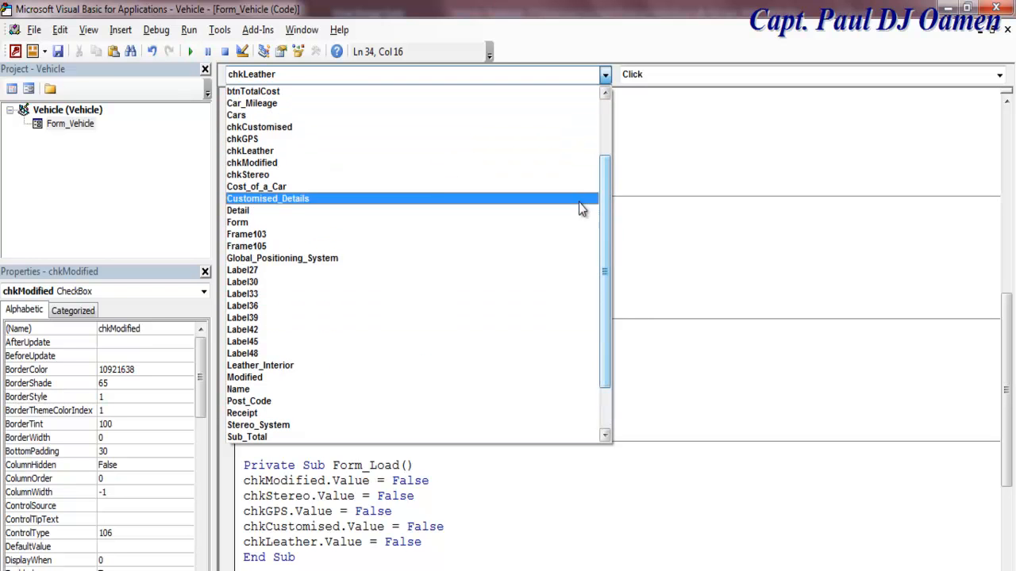
Step: Create chkGPS_Click, paste the If…Else block, and make its condition test chkGPS
{"action": "left_click", "coordinate": [253, 141]}
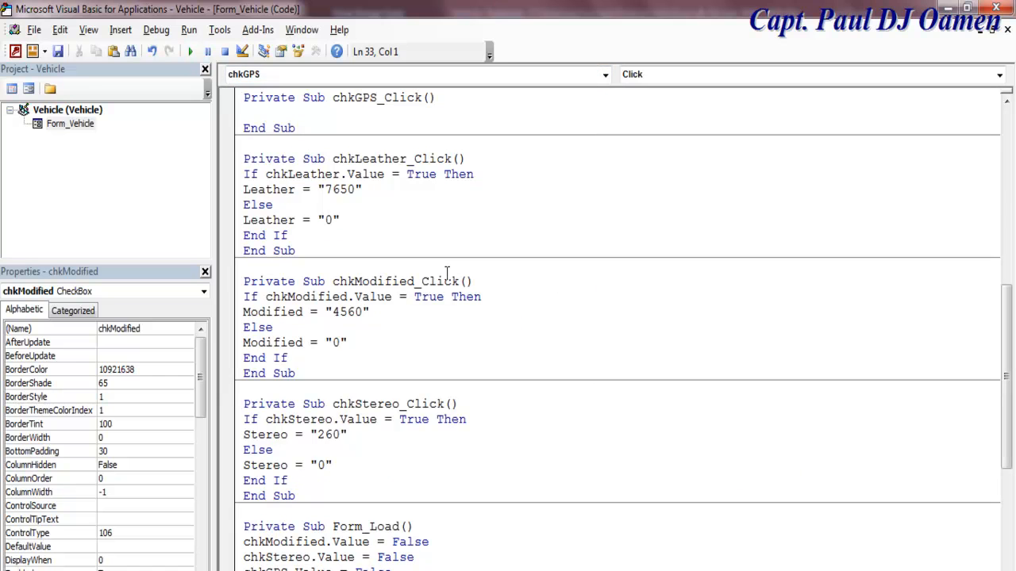
{"action": "scroll", "coordinate": [447, 274], "scroll_direction": "up", "scroll_amount": 2}
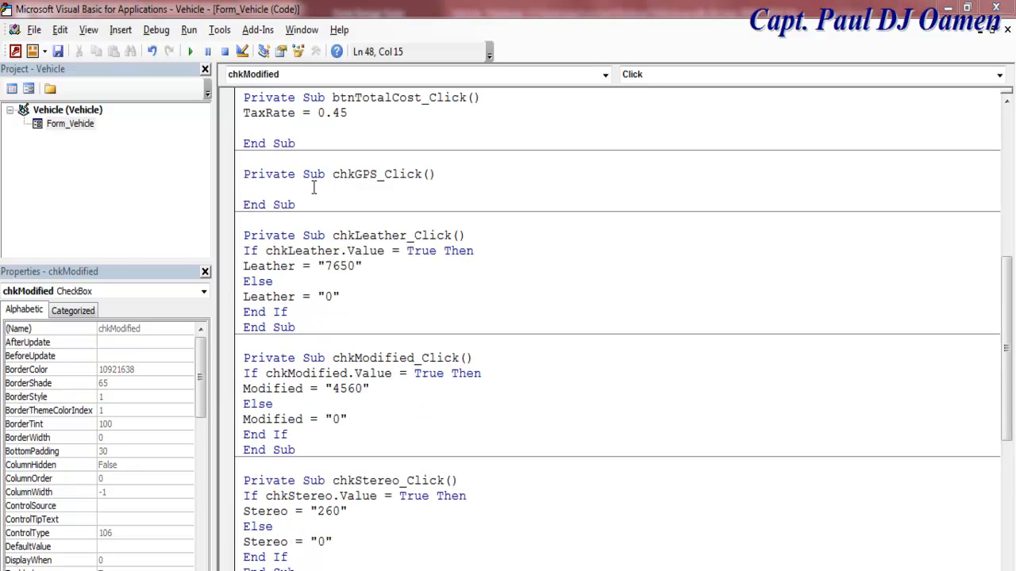
{"action": "key", "text": "ctrl+v"}
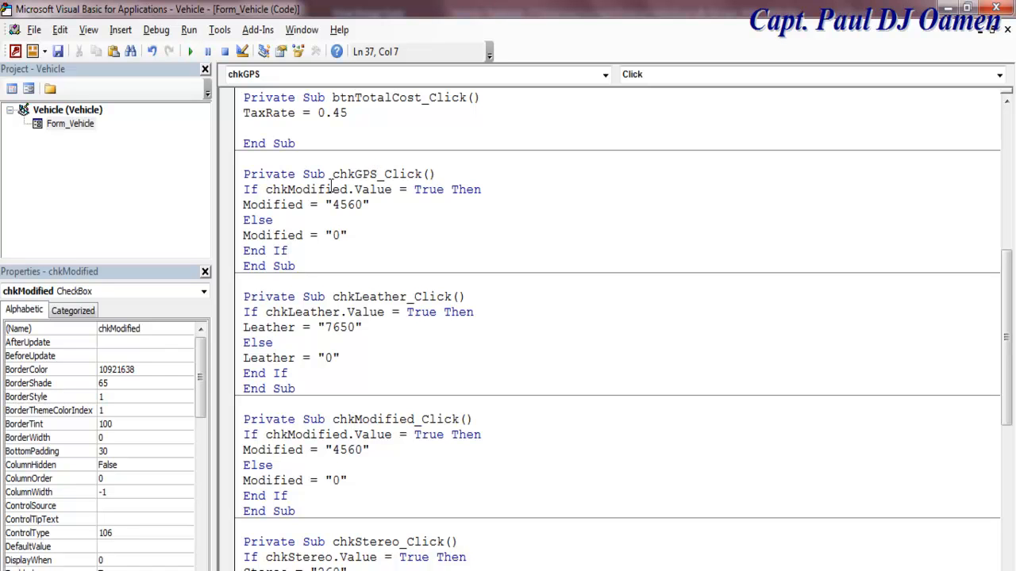
{"action": "left_click_drag", "start_coordinate": [348, 190], "coordinate": [288, 191]}
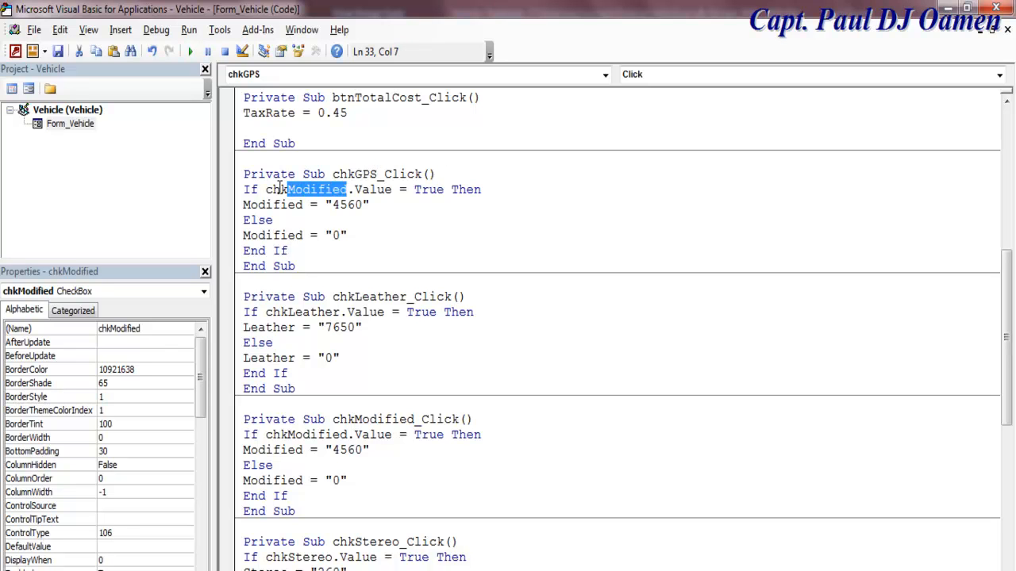
{"action": "type", "text": "GPS"}
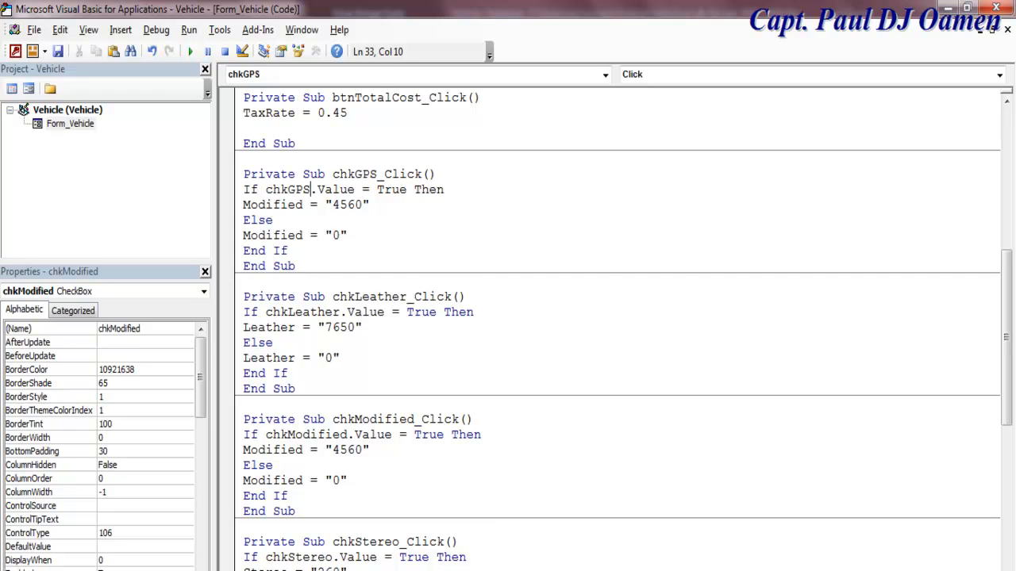
Step: Copy the Global Positioning System text box name from the form design and open the code
{"action": "key", "text": "alt+Tab"}
{"action": "left_click", "coordinate": [387, 536]}
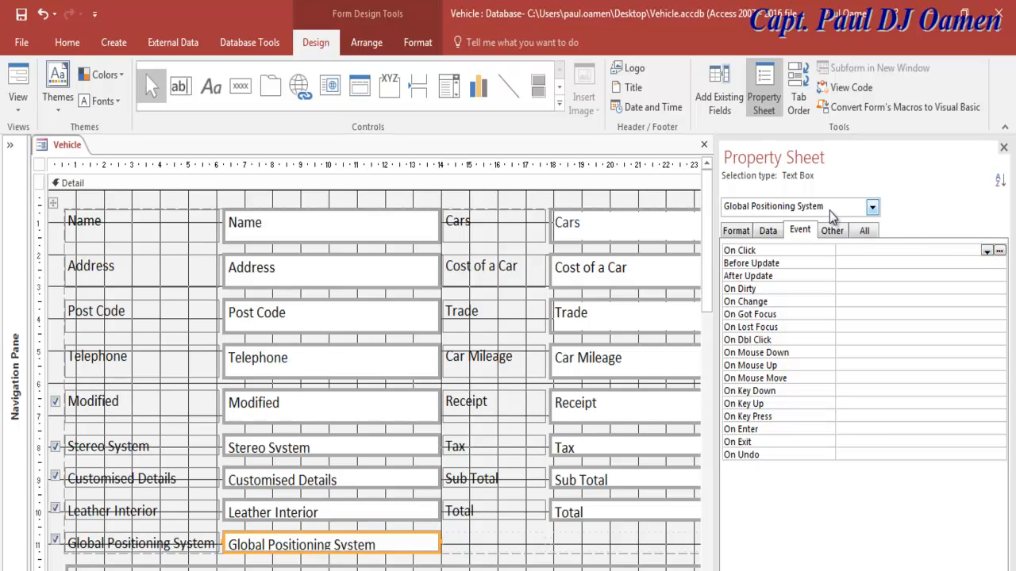
{"action": "left_click", "coordinate": [379, 546]}
{"action": "left_click_drag", "start_coordinate": [380, 546], "coordinate": [226, 544]}
{"action": "key", "text": "ctrl+c"}
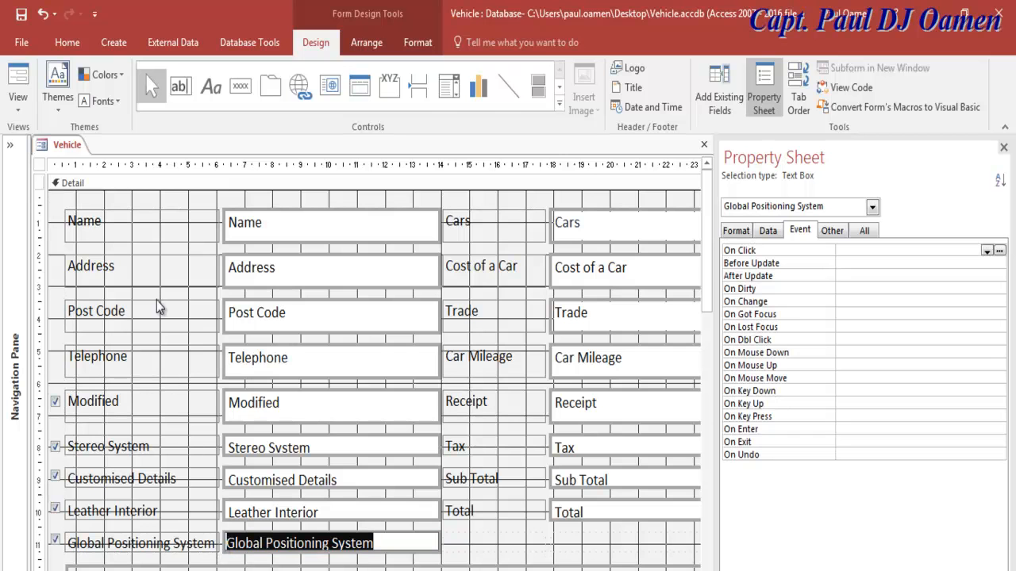
{"action": "left_click", "coordinate": [848, 88]}
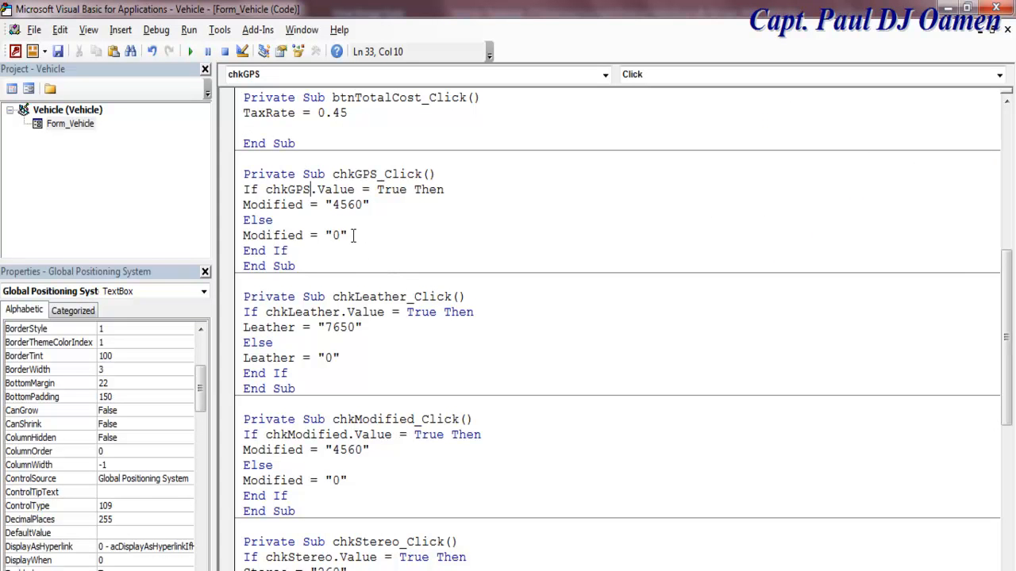
Step: Replace Modified with Global_Positioning_System in both branches of chkGPS_Click
{"action": "left_click_drag", "start_coordinate": [304, 205], "coordinate": [248, 208]}
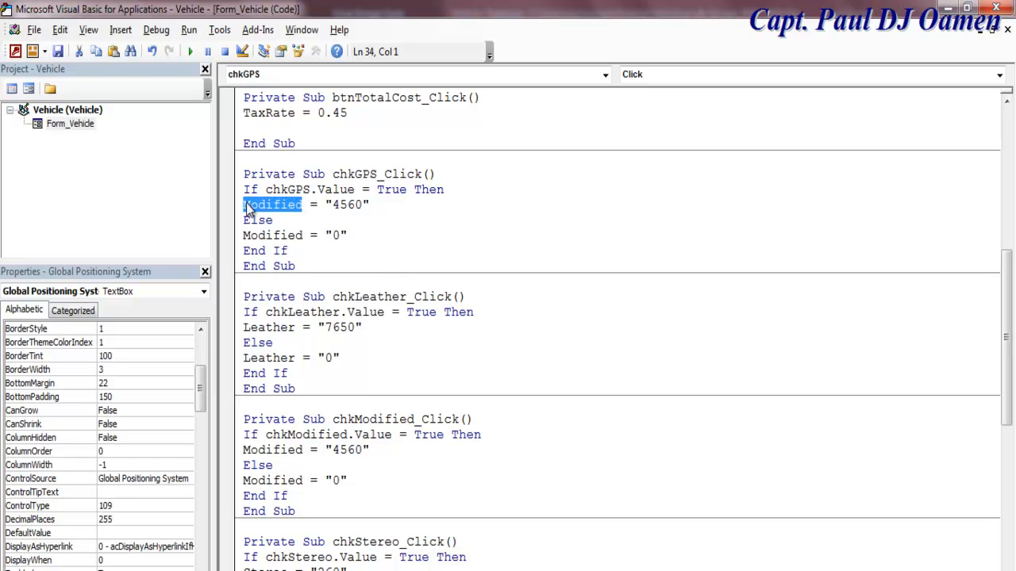
{"action": "key", "text": "ctrl+v"}
{"action": "left_click", "coordinate": [296, 204]}
{"action": "key", "text": "BackSpace"}
{"action": "type", "text": "_"}
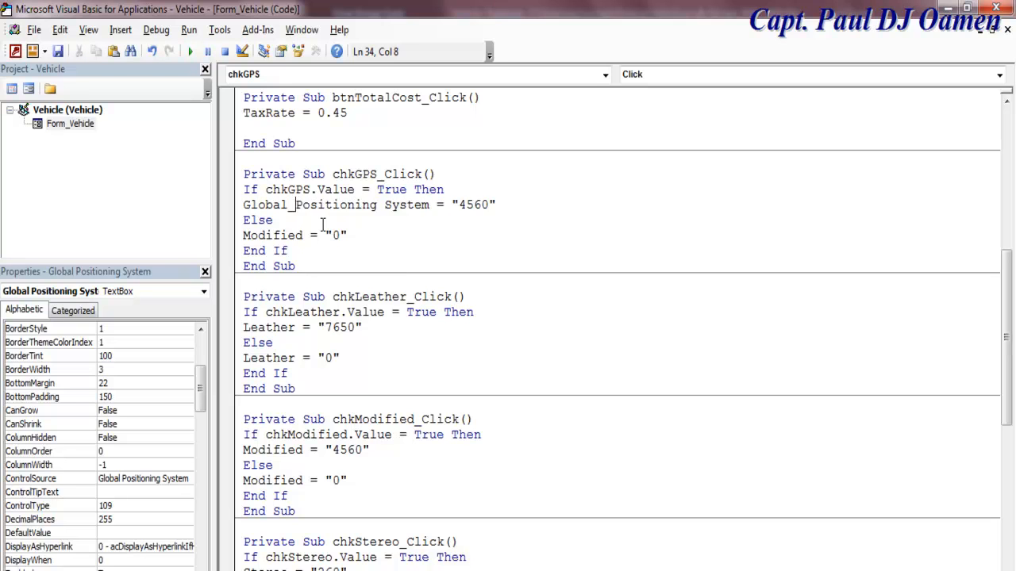
{"action": "key", "text": "BackSpace"}
{"action": "type", "text": "_"}
{"action": "left_click_drag", "start_coordinate": [436, 205], "coordinate": [247, 209]}
{"action": "key", "text": "ctrl+c"}
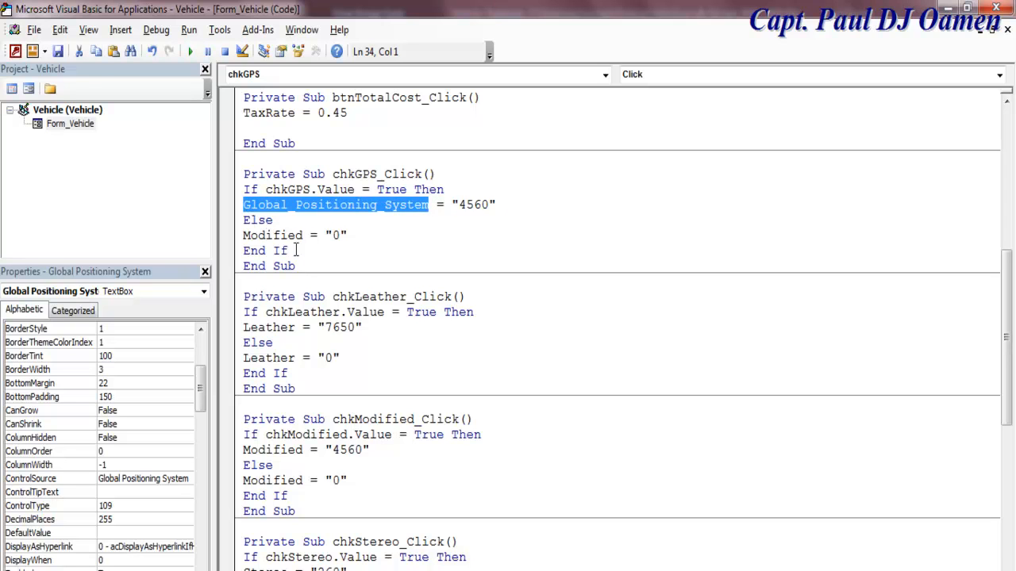
{"action": "left_click_drag", "start_coordinate": [302, 236], "coordinate": [246, 242]}
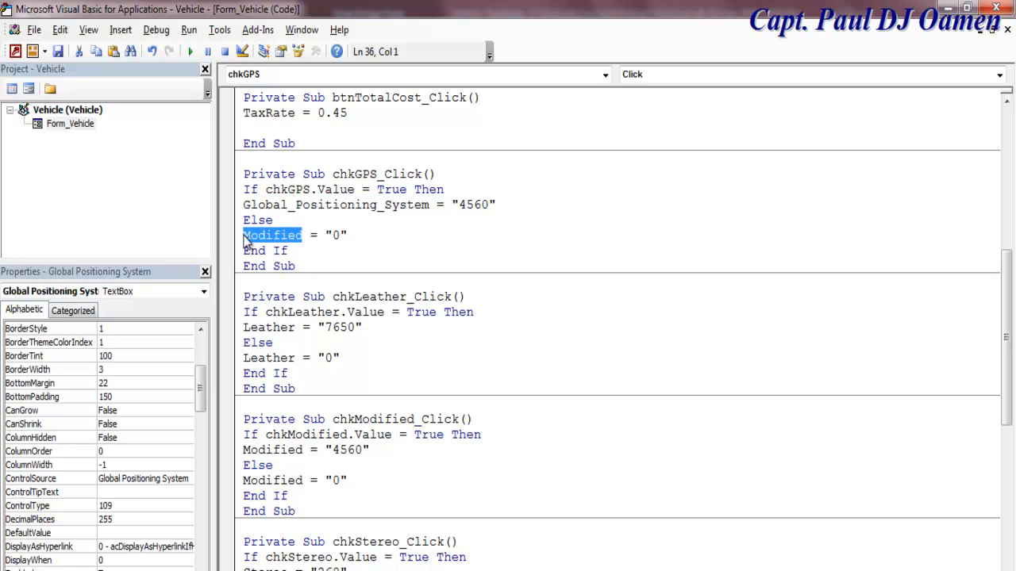
{"action": "key", "text": "ctrl+v"}
Step: Change the ticked GPS price from 4560 to 230
{"action": "left_click_drag", "start_coordinate": [485, 203], "coordinate": [462, 208]}
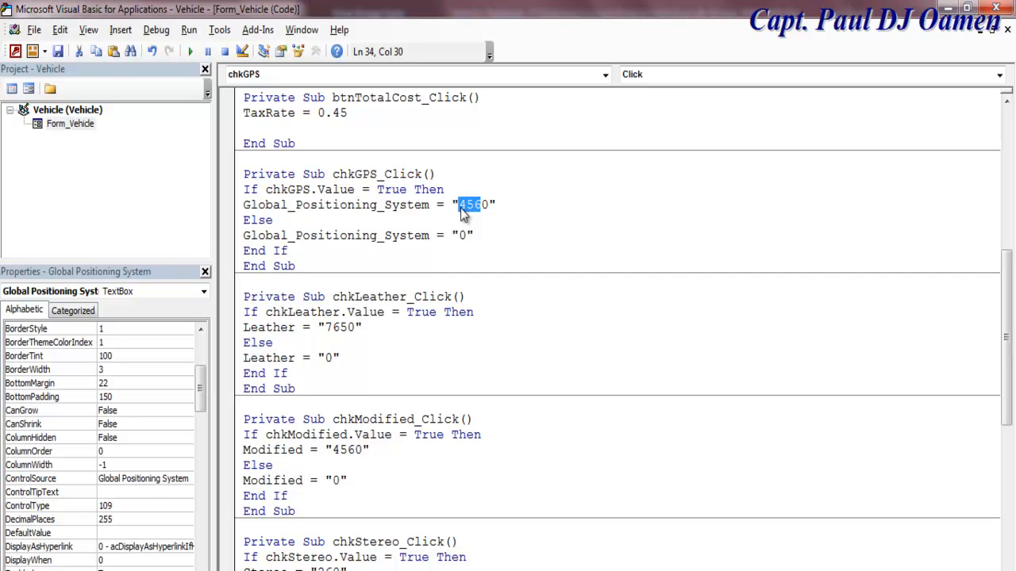
{"action": "type", "text": "230"}
{"action": "key", "text": "Delete"}
{"action": "mouse_move", "coordinate": [1008, 308]}
{"action": "left_mouse_down"}
{"action": "mouse_move", "coordinate": [1010, 353]}
{"action": "mouse_move", "coordinate": [1009, 298]}
{"action": "mouse_move", "coordinate": [1010, 321]}
{"action": "left_mouse_up"}
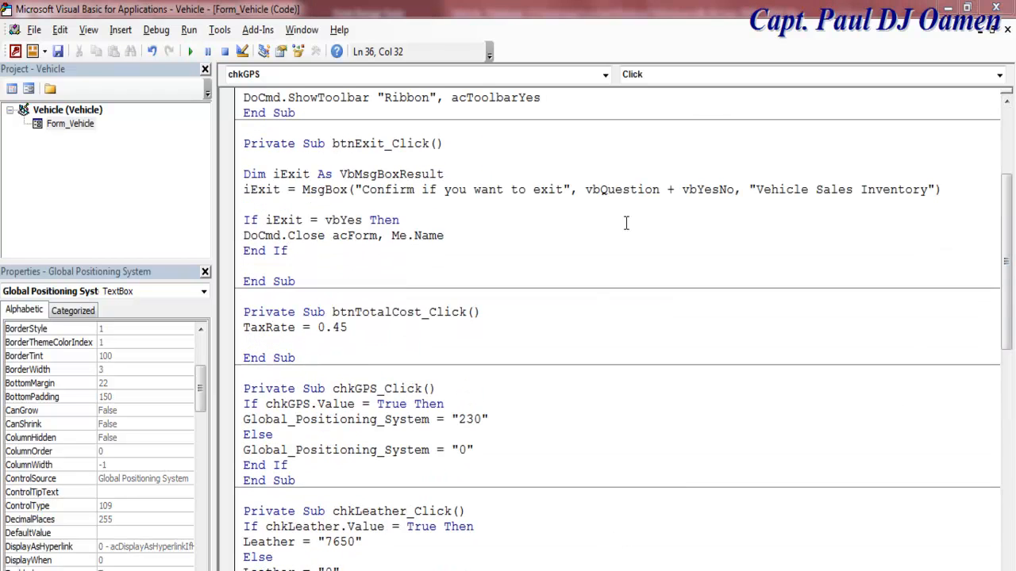
Step: Create chkCustomised_Click and paste the chkGPS If…Else block into it
{"action": "left_click", "coordinate": [605, 76]}
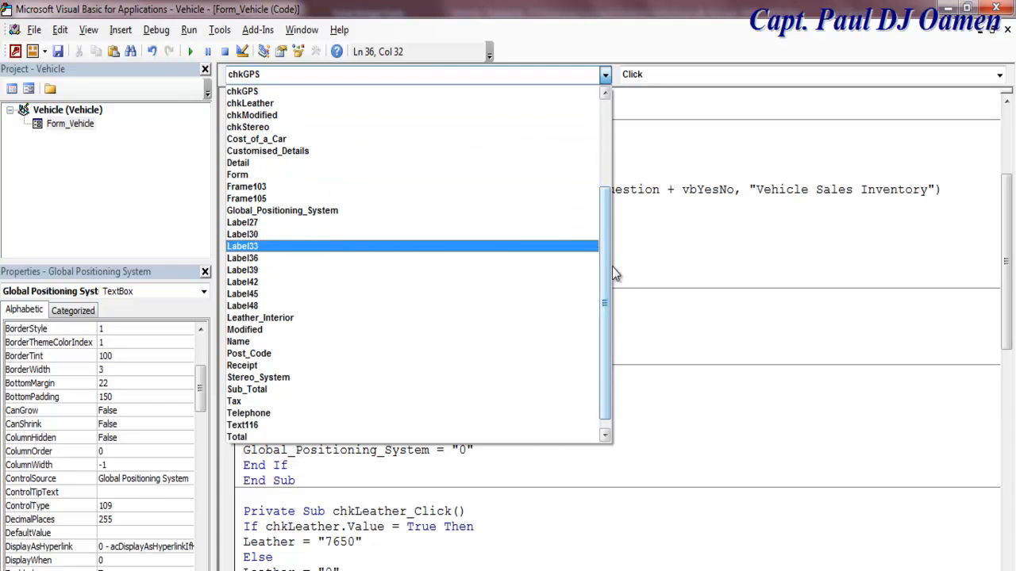
{"action": "left_click_drag", "start_coordinate": [606, 278], "coordinate": [603, 232]}
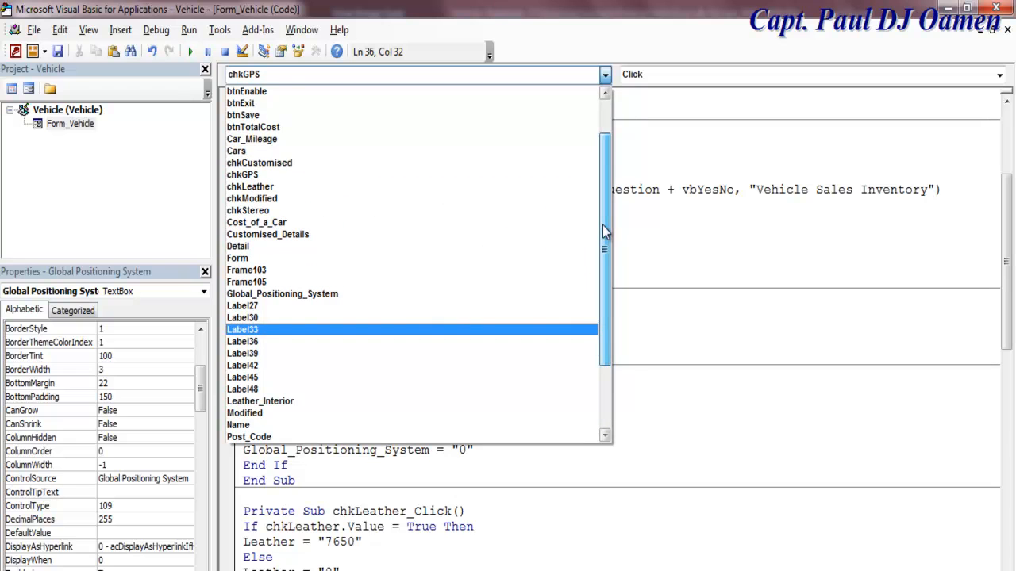
{"action": "left_click", "coordinate": [290, 162]}
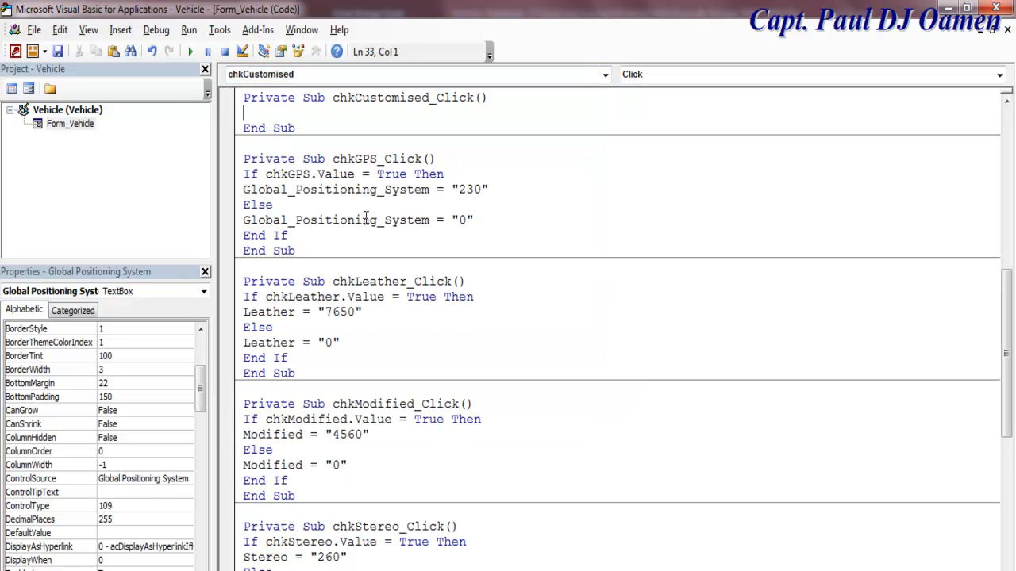
{"action": "left_click_drag", "start_coordinate": [289, 236], "coordinate": [240, 175]}
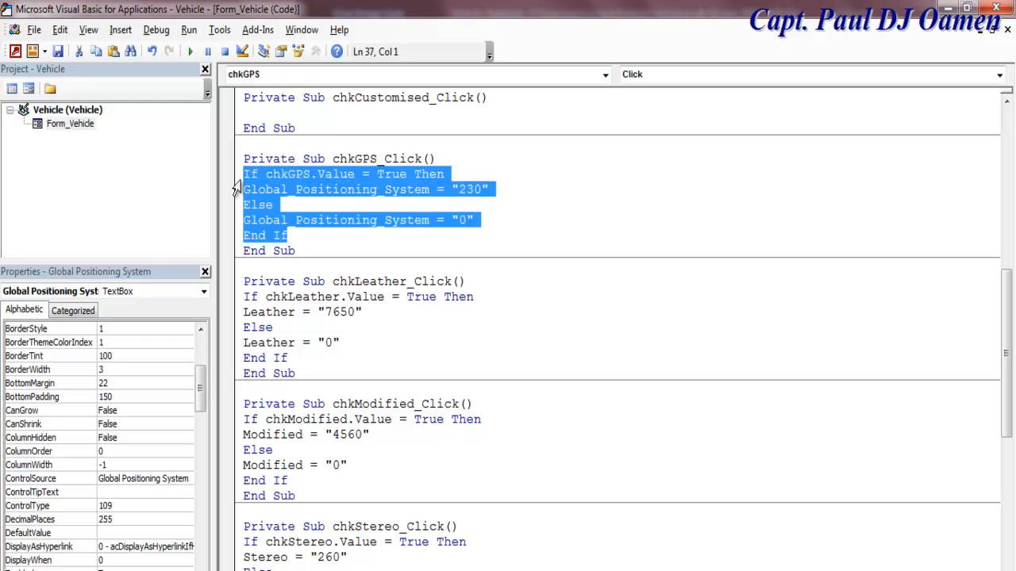
{"action": "left_click", "coordinate": [284, 115]}
{"action": "type", "text": "If chkGPS.Value = True Then Global_Positioning_System = \"230\" Else Global_Positioning_System = \"0\" End If"}
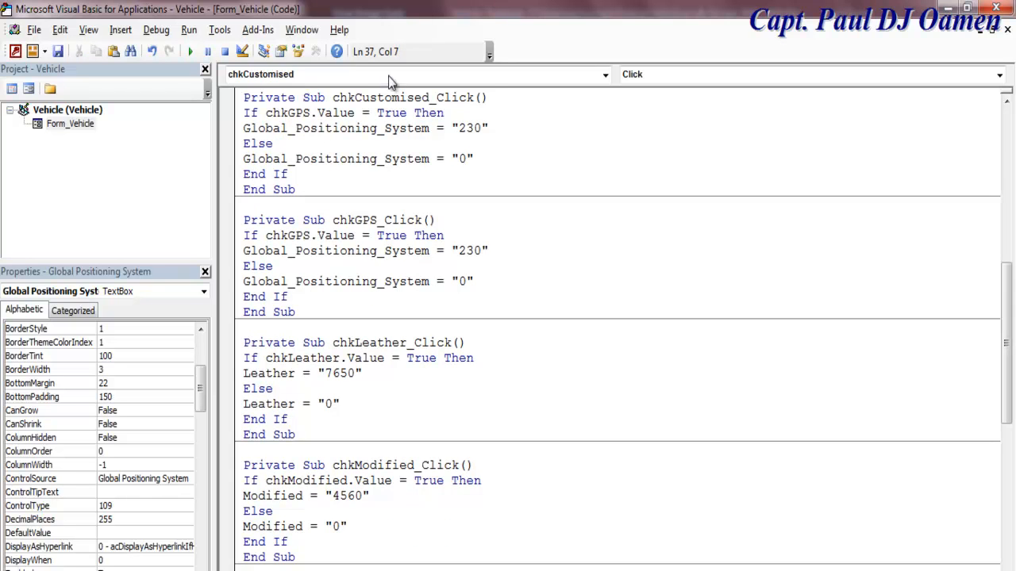
Step: Replace GPS and Global_Positioning_System with Customised throughout the pasted block
{"action": "left_click_drag", "start_coordinate": [430, 97], "coordinate": [356, 98]}
{"action": "key", "text": "ctrl+c"}
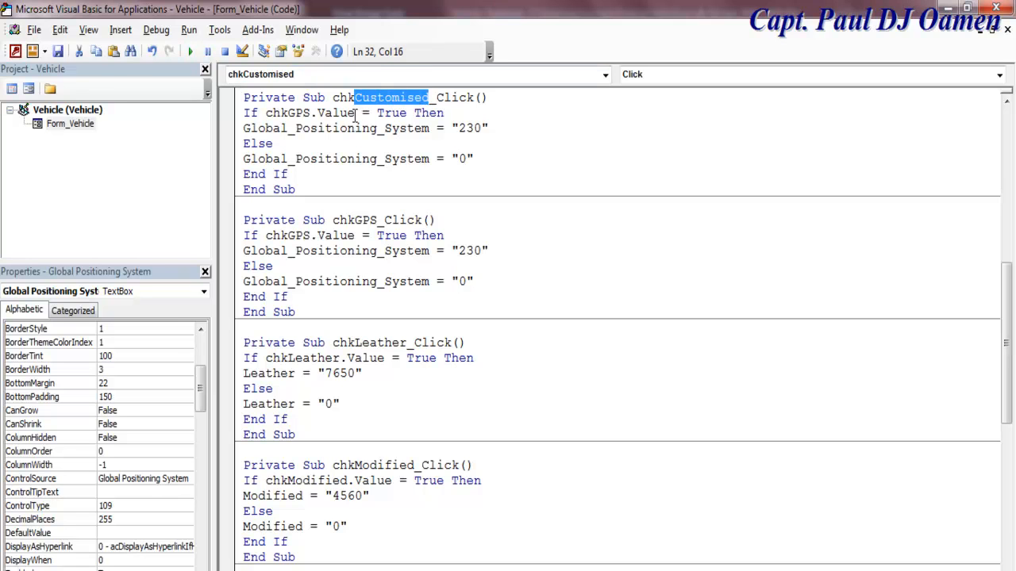
{"action": "left_click_drag", "start_coordinate": [311, 113], "coordinate": [288, 116]}
{"action": "key", "text": "ctrl+v"}
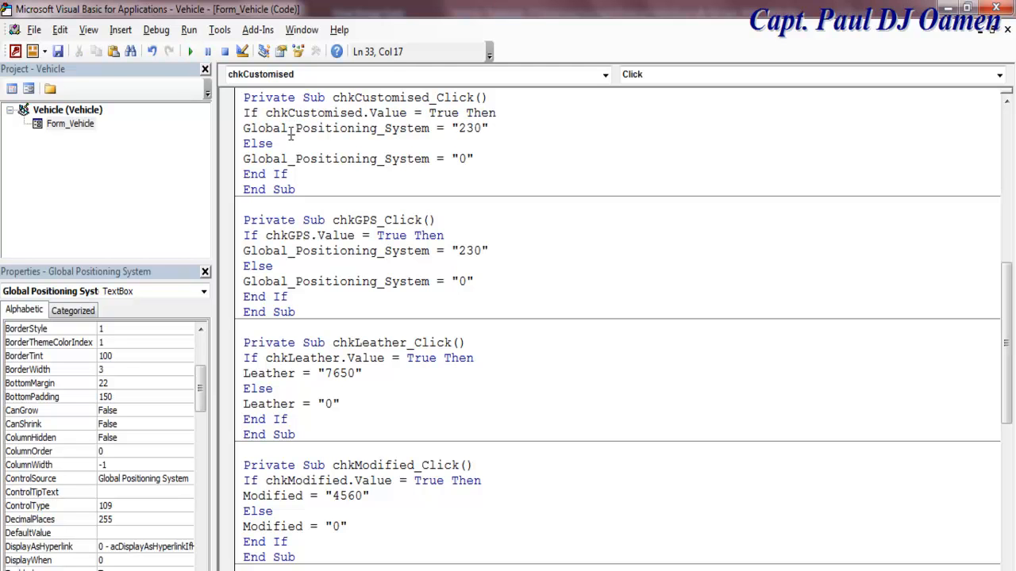
{"action": "left_click_drag", "start_coordinate": [432, 127], "coordinate": [246, 138]}
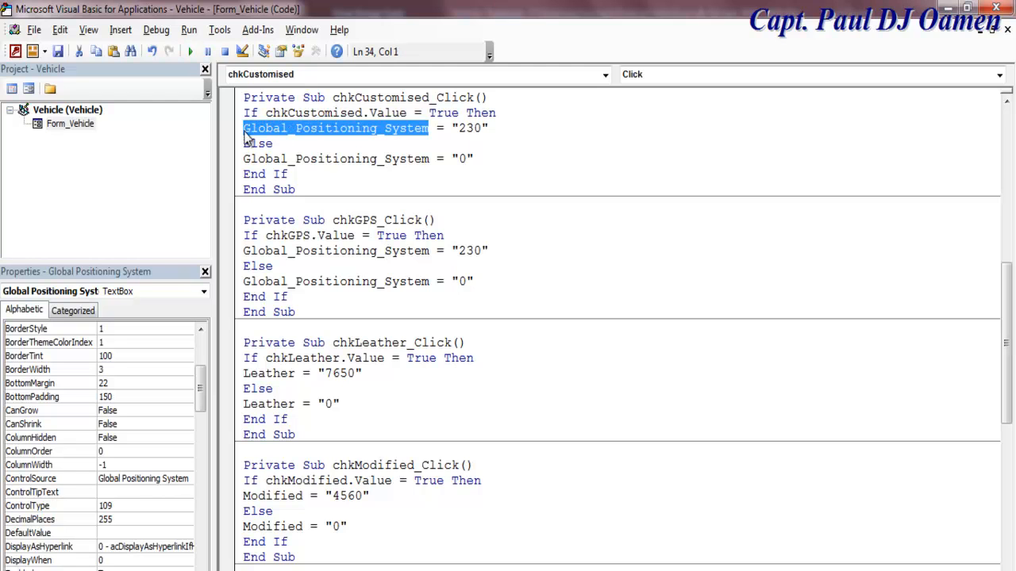
{"action": "key", "text": "ctrl+v"}
{"action": "left_click_drag", "start_coordinate": [429, 159], "coordinate": [239, 162]}
{"action": "key", "text": "ctrl+v"}
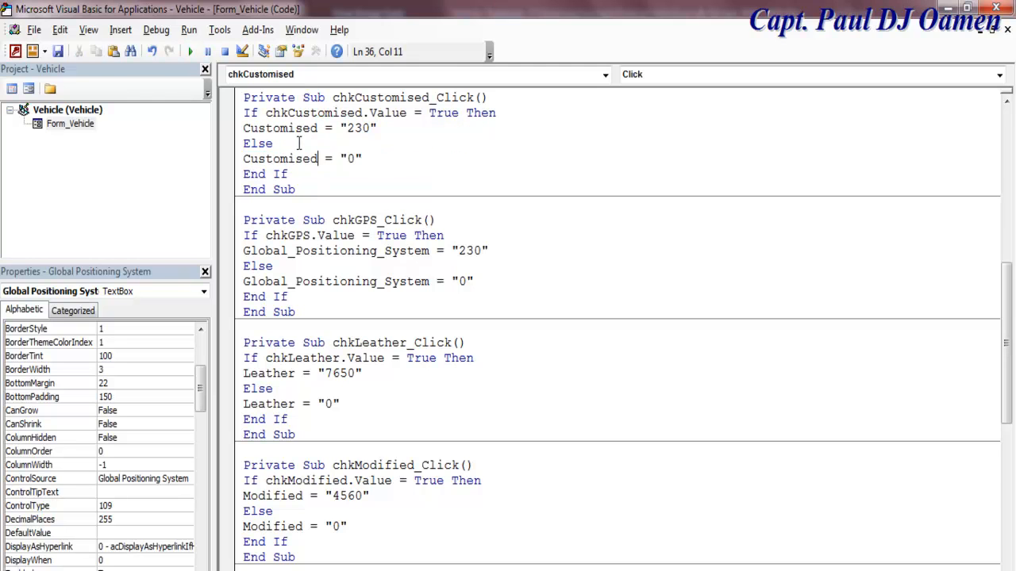
Step: Change the Customised price from 230 to 5030 and return to Access
{"action": "left_click", "coordinate": [354, 128]}
{"action": "left_click_drag", "start_coordinate": [354, 128], "coordinate": [348, 128]}
{"action": "type", "text": "50"}
{"action": "left_click", "coordinate": [512, 234]}
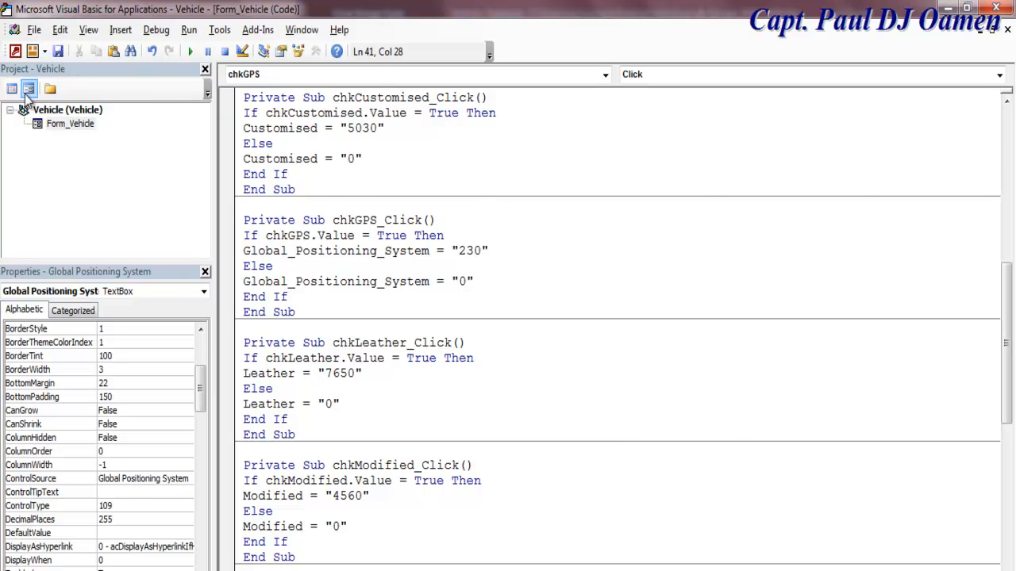
{"action": "key", "text": "alt+F11"}
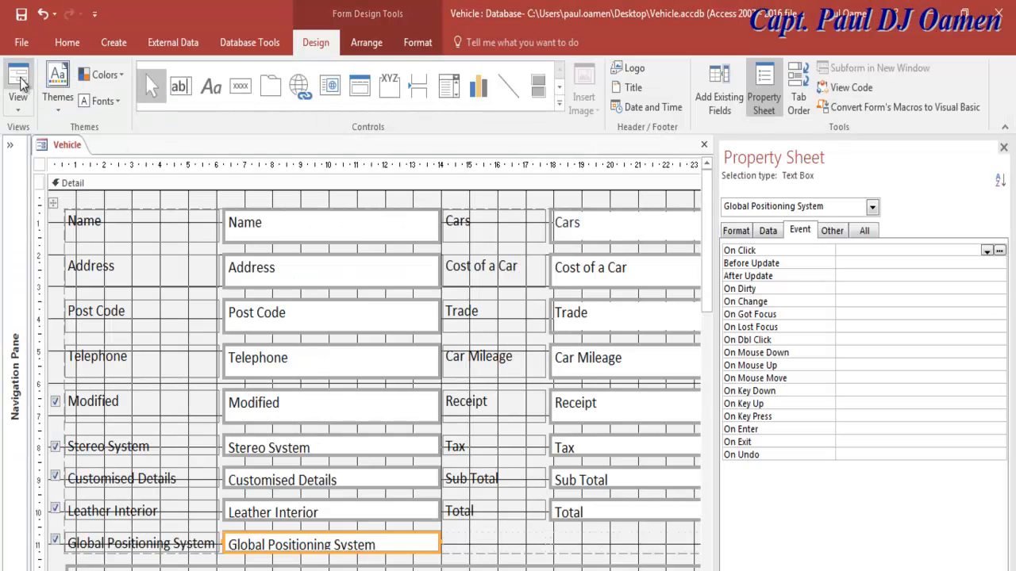
Step: Test the form by ticking Modified (£4,560.00) and Stereo System, which raises a compile error
{"action": "left_click", "coordinate": [23, 89]}
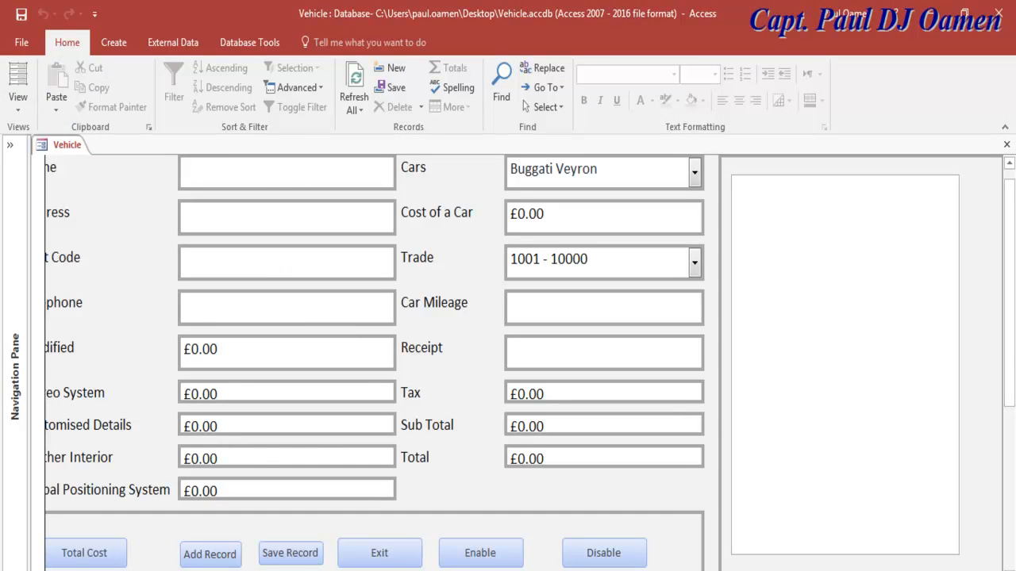
{"action": "left_click", "coordinate": [52, 349]}
{"action": "key", "text": "Tab"}
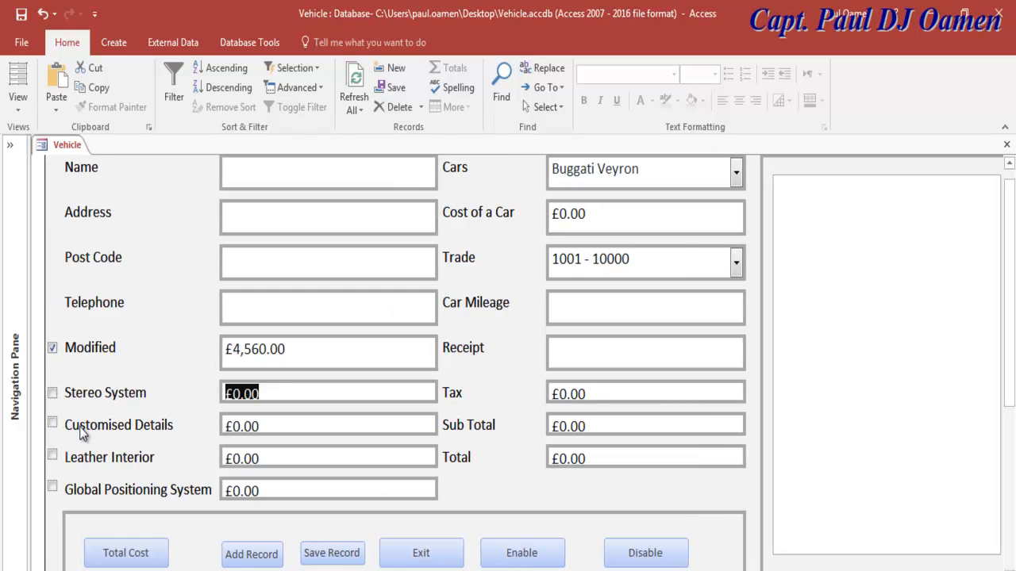
{"action": "left_click", "coordinate": [51, 393]}
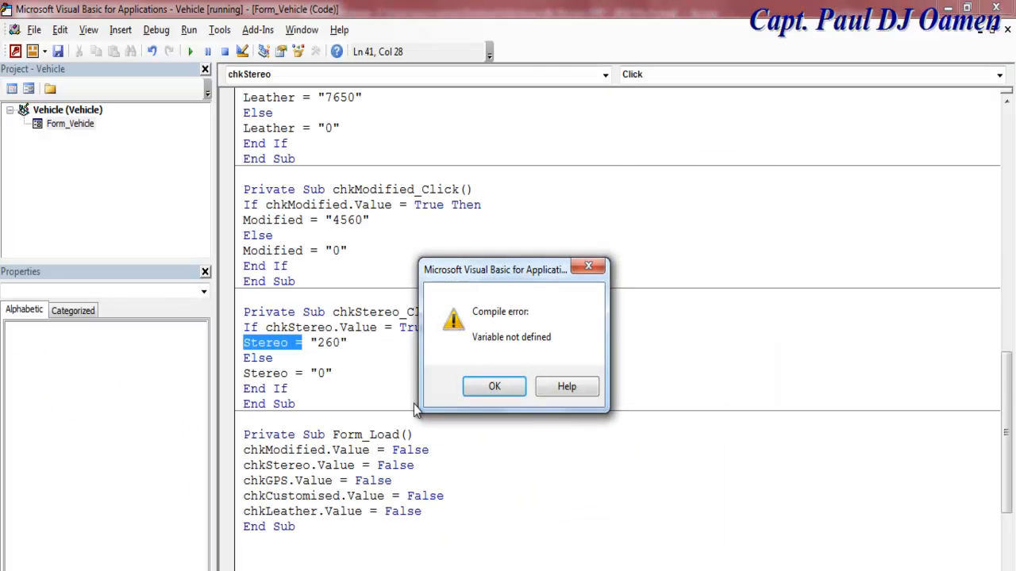
{"action": "left_click", "coordinate": [480, 392]}
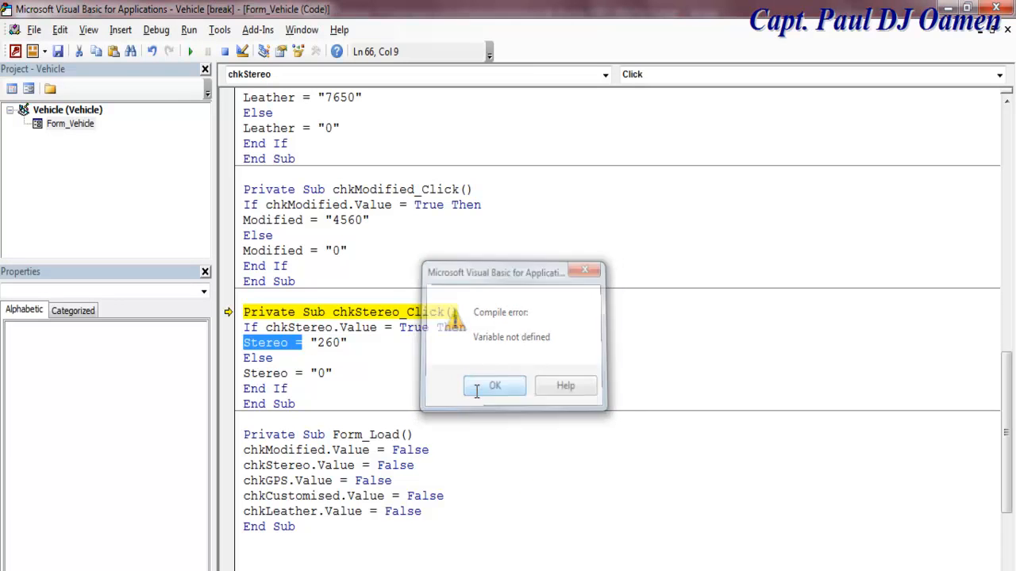
{"action": "left_click", "coordinate": [28, 89]}
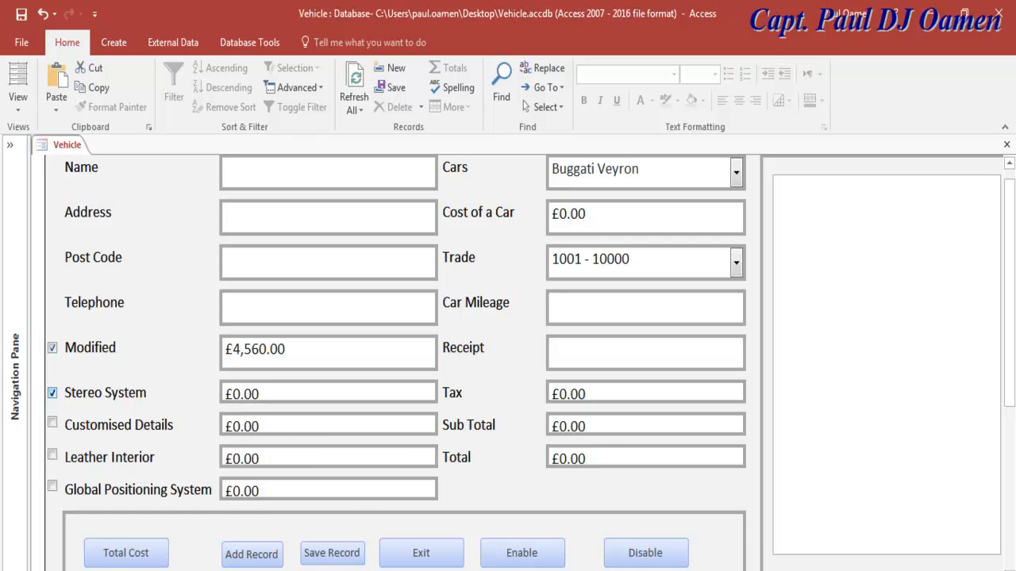
Step: Switch the Vehicle form to Layout View and then back to Design View
{"action": "left_click", "coordinate": [18, 103]}
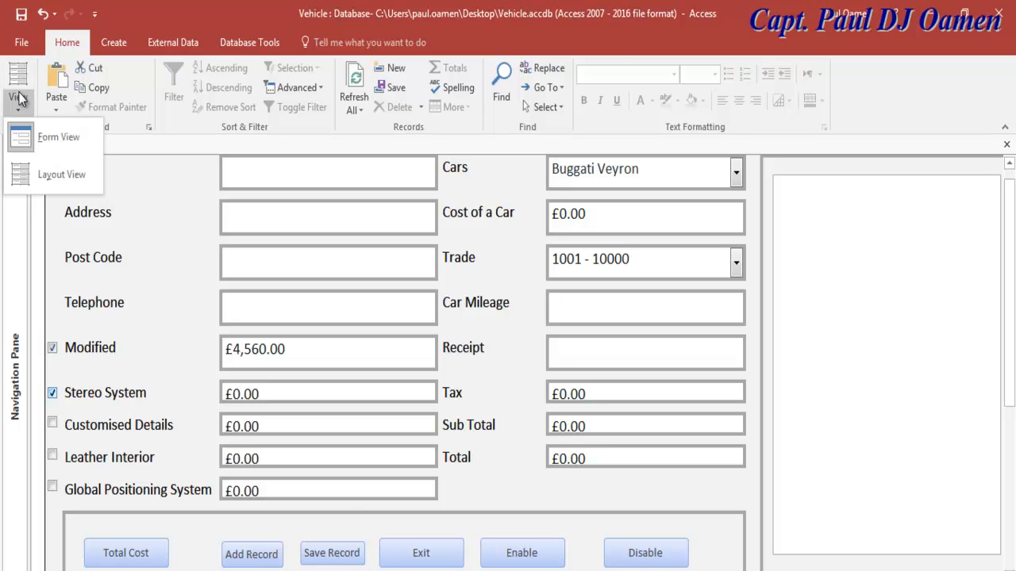
{"action": "left_click", "coordinate": [47, 174]}
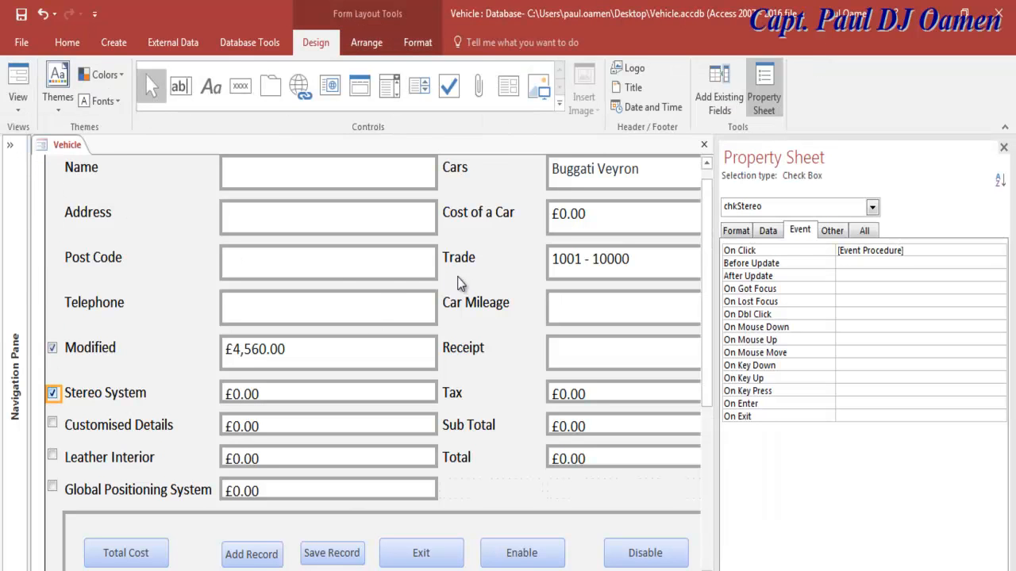
{"action": "left_click", "coordinate": [17, 99]}
{"action": "left_click", "coordinate": [25, 179]}
{"action": "left_click", "coordinate": [28, 115]}
{"action": "left_click", "coordinate": [145, 215]}
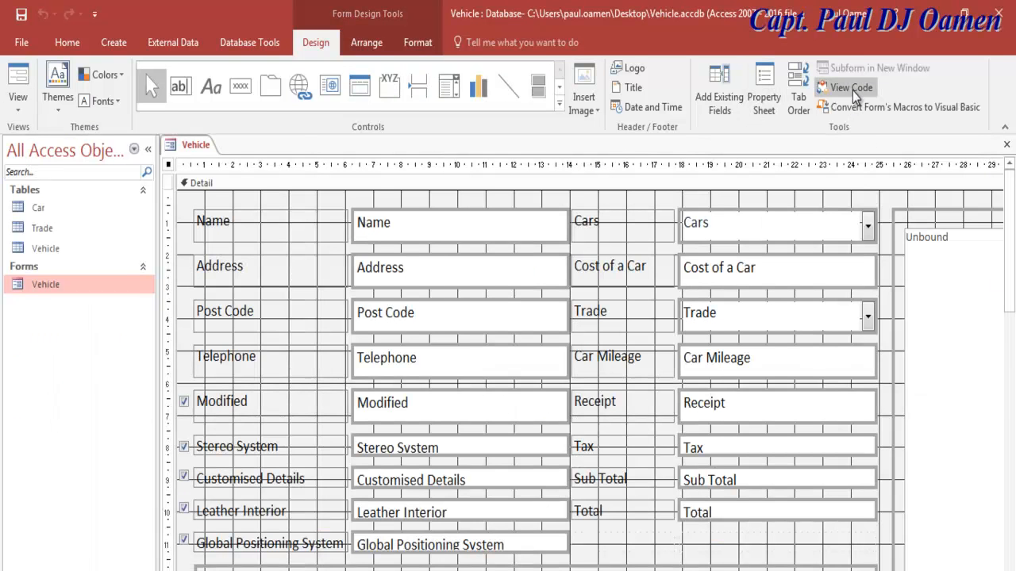
Step: In the code module, reset the paused code to end break mode
{"action": "left_click", "coordinate": [855, 95]}
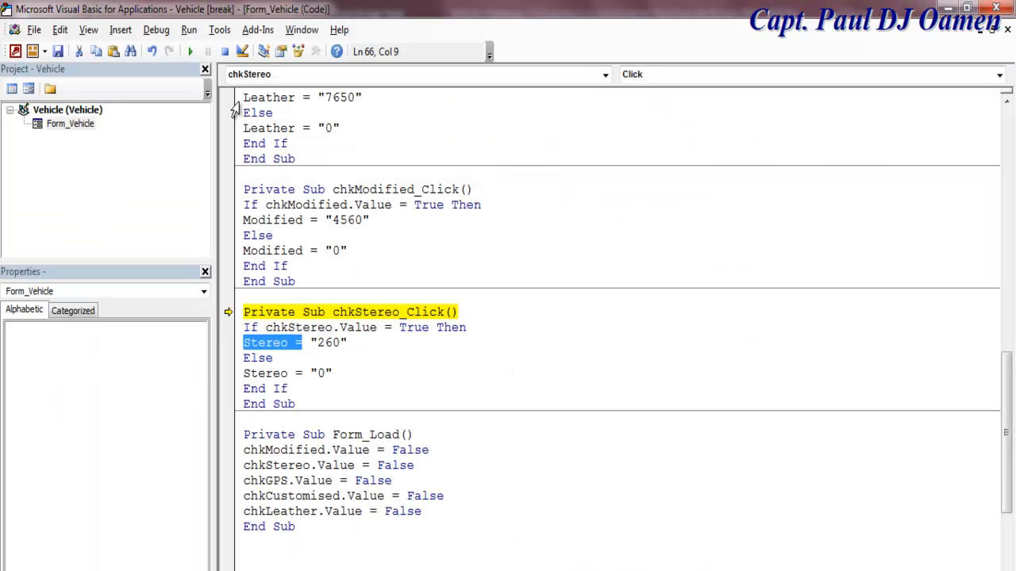
{"action": "left_click", "coordinate": [205, 69]}
{"action": "left_click", "coordinate": [226, 53]}
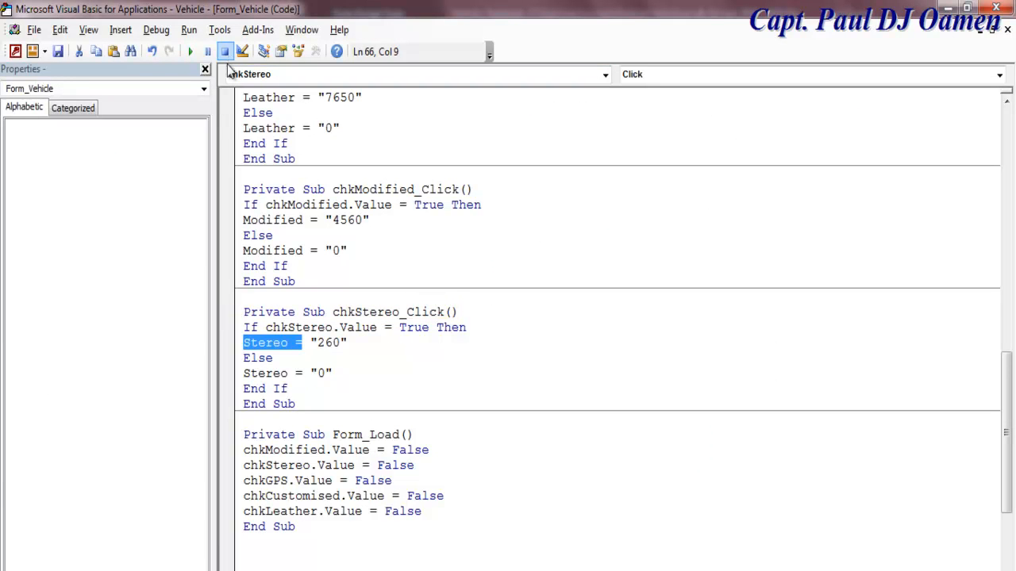
{"action": "left_click", "coordinate": [386, 371]}
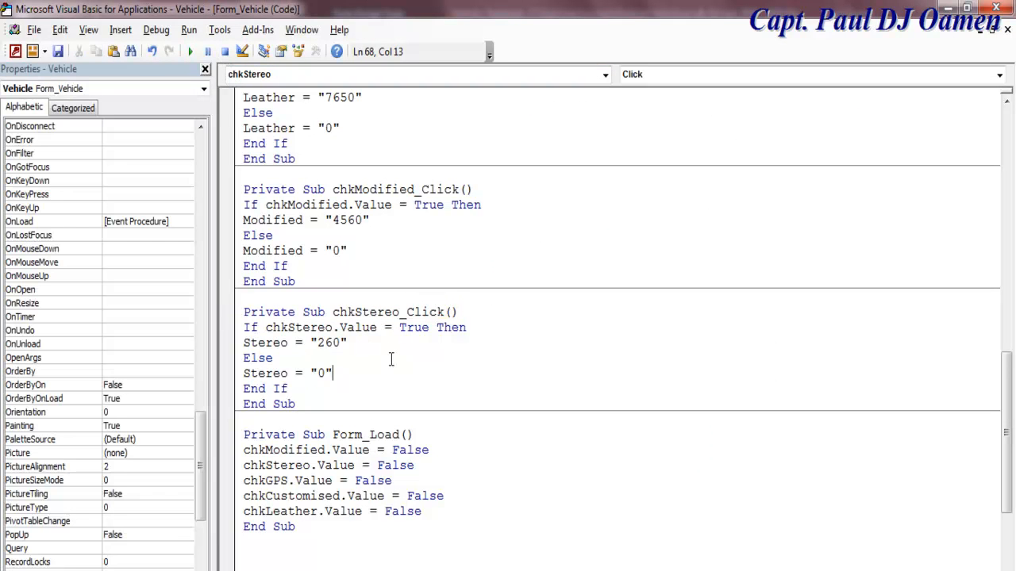
{"action": "left_click", "coordinate": [605, 73]}
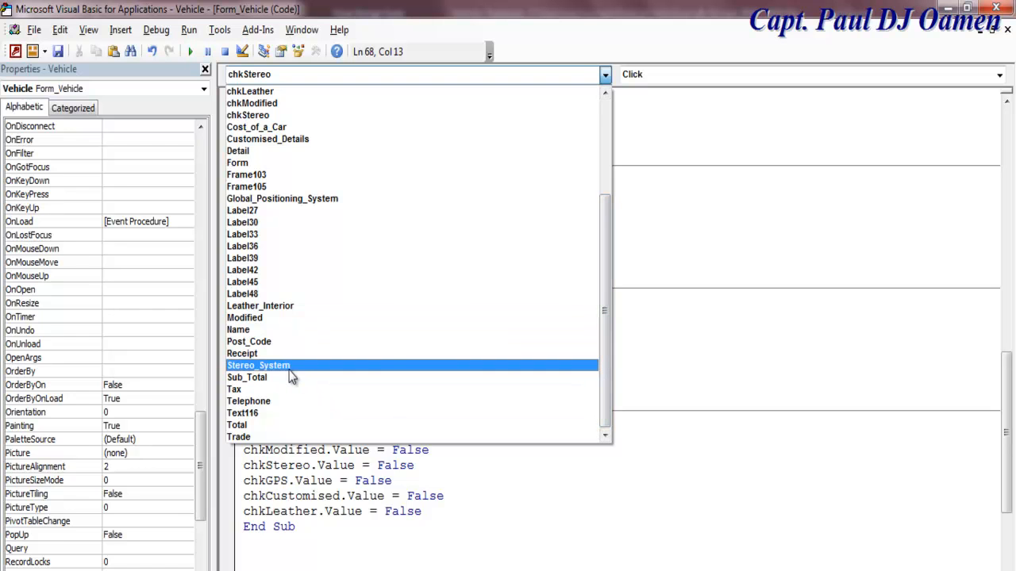
{"action": "left_click", "coordinate": [344, 476]}
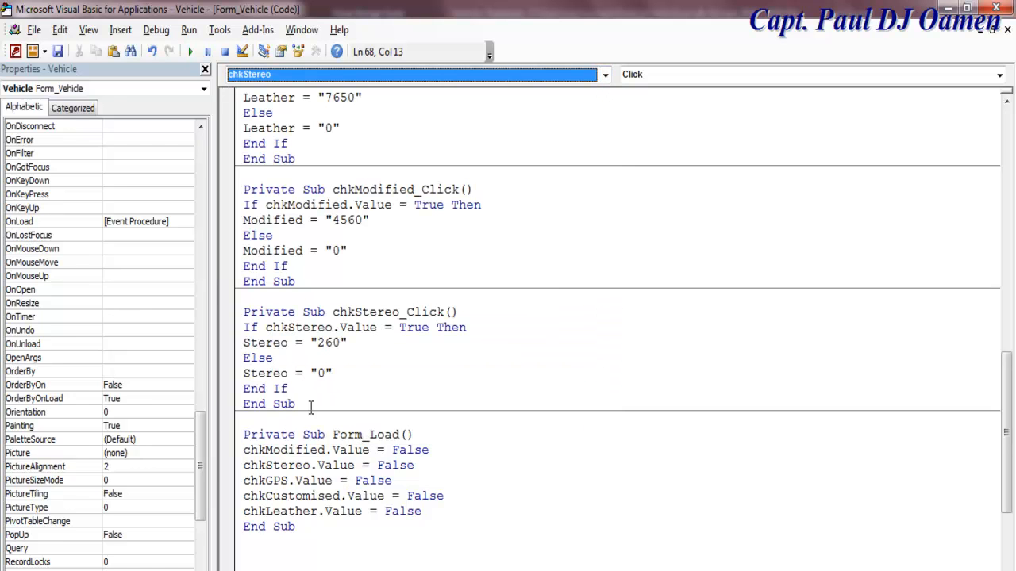
Step: Rename Stereo to Stereo_System in both branches of chkStereo_Click
{"action": "left_click", "coordinate": [290, 343]}
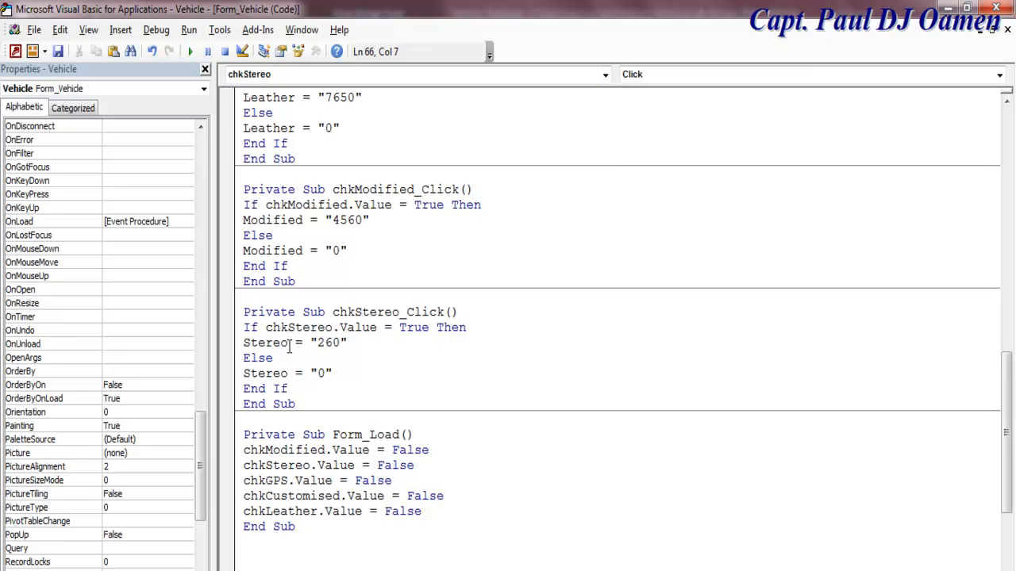
{"action": "type", "text": "System"}
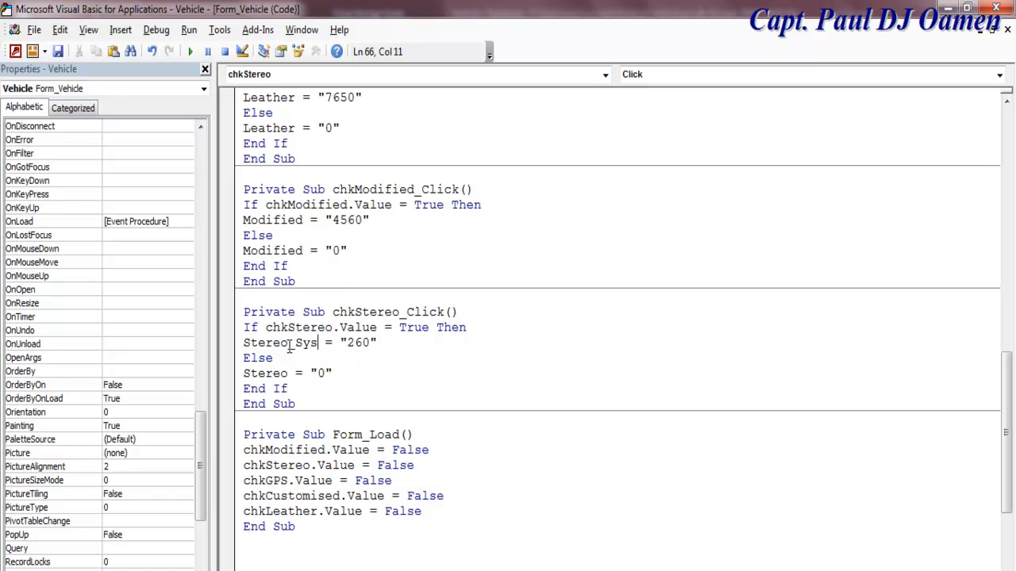
{"action": "key", "text": "shift+Left"}
{"action": "key", "text": "shift+Left"}
{"action": "key", "text": "shift+Left"}
{"action": "key", "text": "shift+Left"}
{"action": "key", "text": "shift+Left"}
{"action": "key", "text": "shift+Left"}
{"action": "key", "text": "shift+Left"}
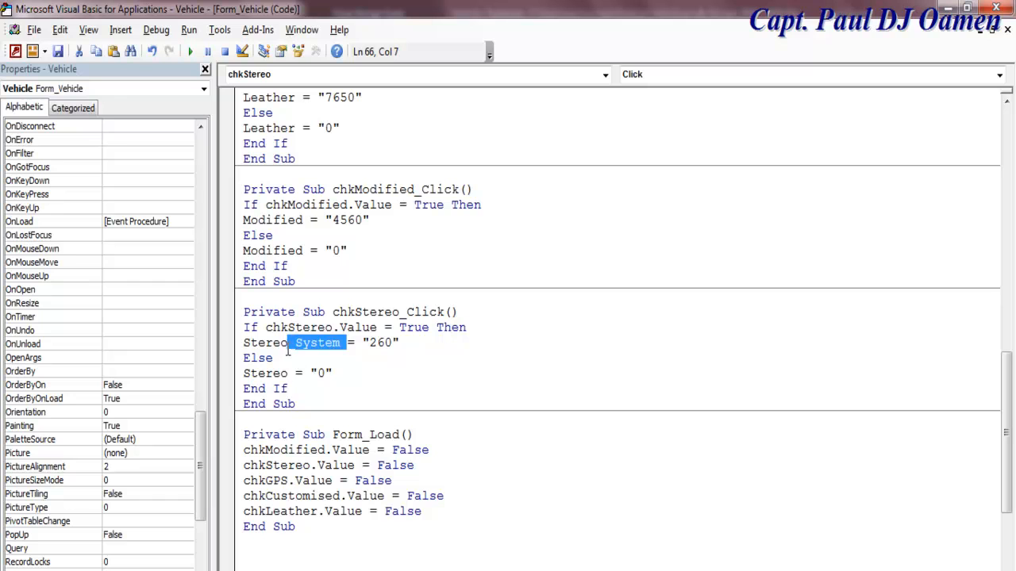
{"action": "left_click", "coordinate": [291, 373]}
{"action": "type", "text": "_System"}
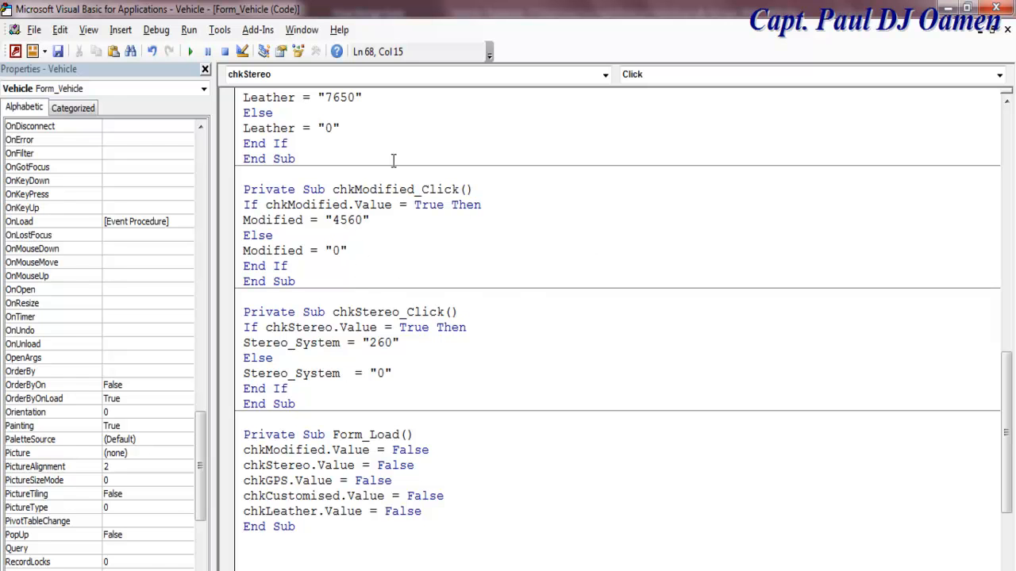
Step: Look through the Object list to check the form's control names
{"action": "left_click", "coordinate": [607, 74]}
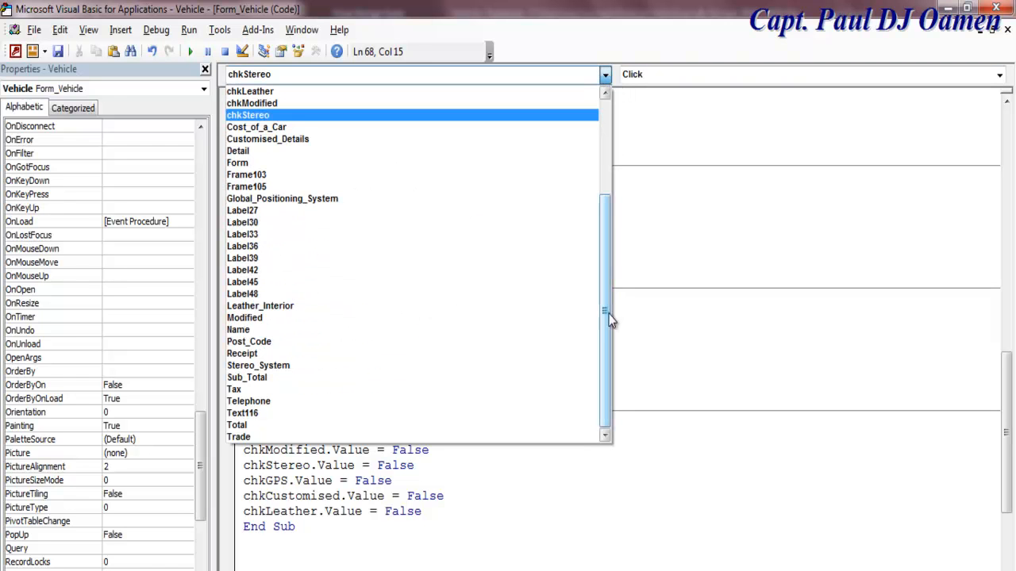
{"action": "left_click_drag", "start_coordinate": [606, 330], "coordinate": [607, 201]}
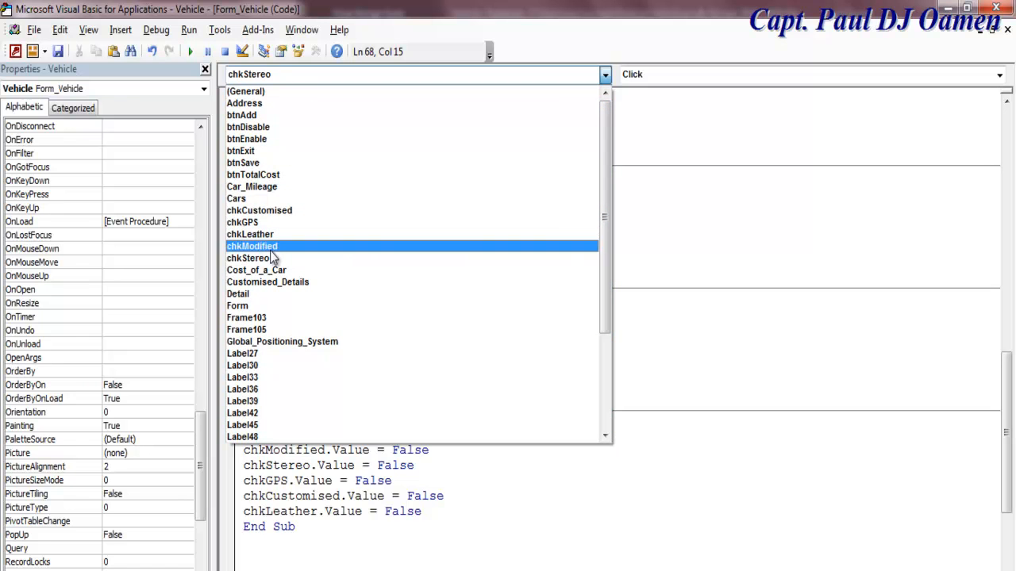
{"action": "left_click_drag", "start_coordinate": [604, 179], "coordinate": [603, 340]}
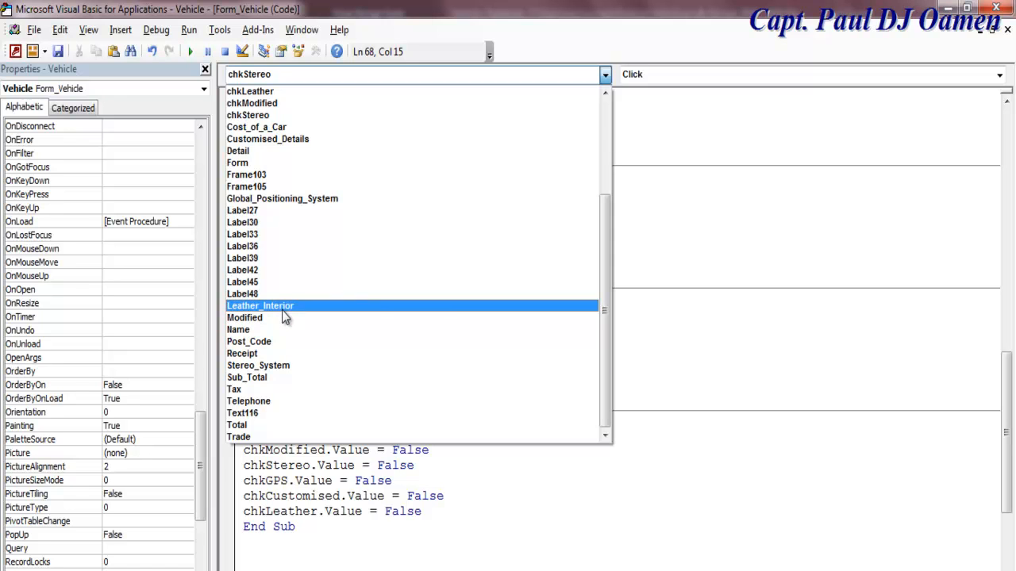
{"action": "left_click", "coordinate": [714, 282]}
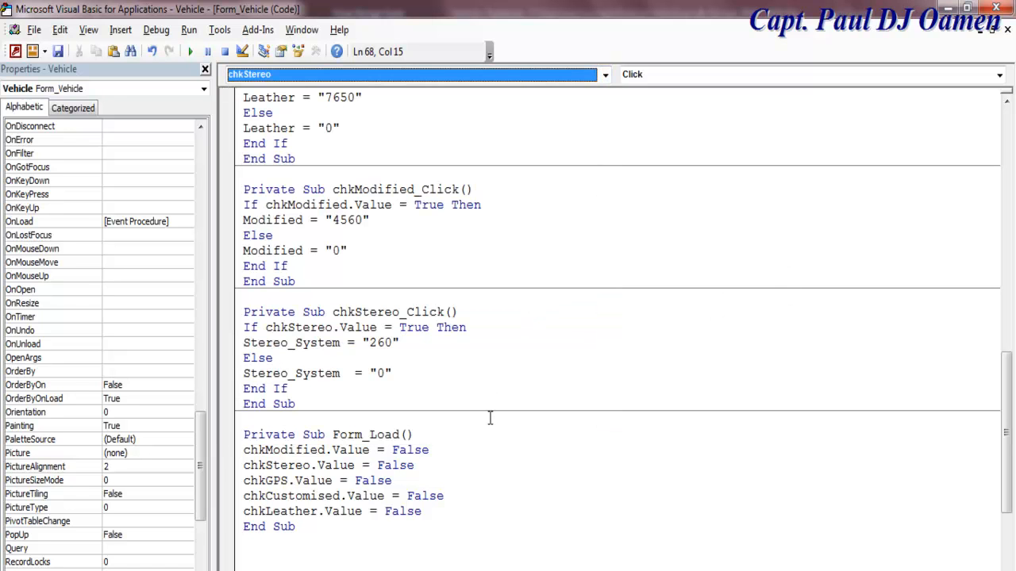
{"action": "left_click_drag", "start_coordinate": [1004, 397], "coordinate": [998, 419]}
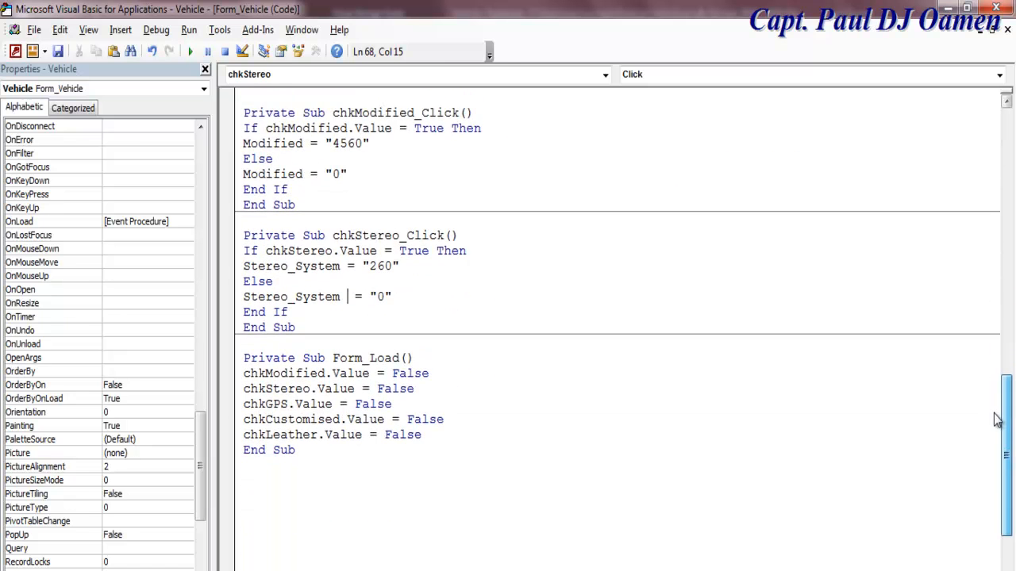
Step: Rename Leather to Leather_Interior in both branches of chkLeather_Click
{"action": "left_click", "coordinate": [605, 74]}
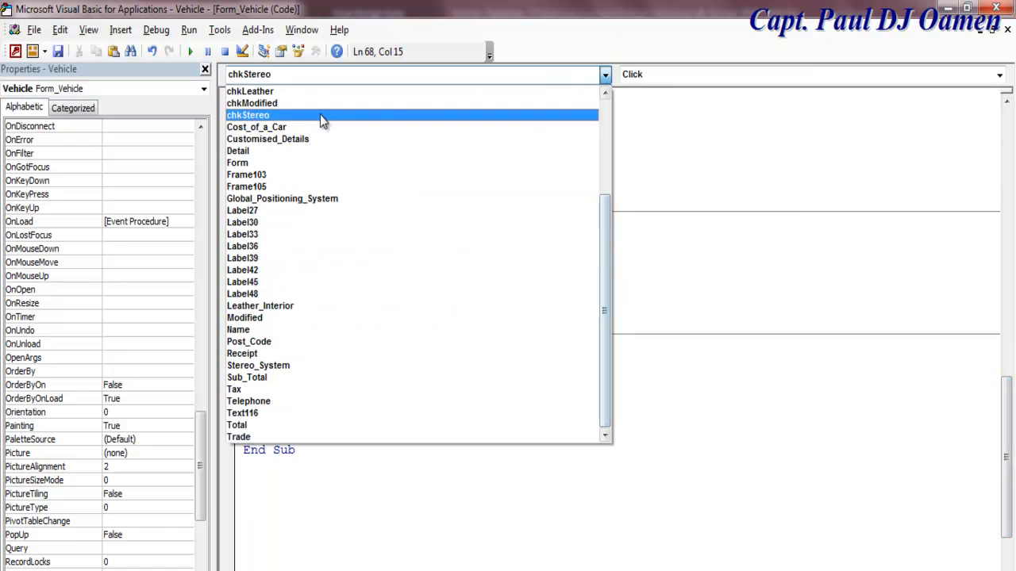
{"action": "left_click", "coordinate": [283, 94]}
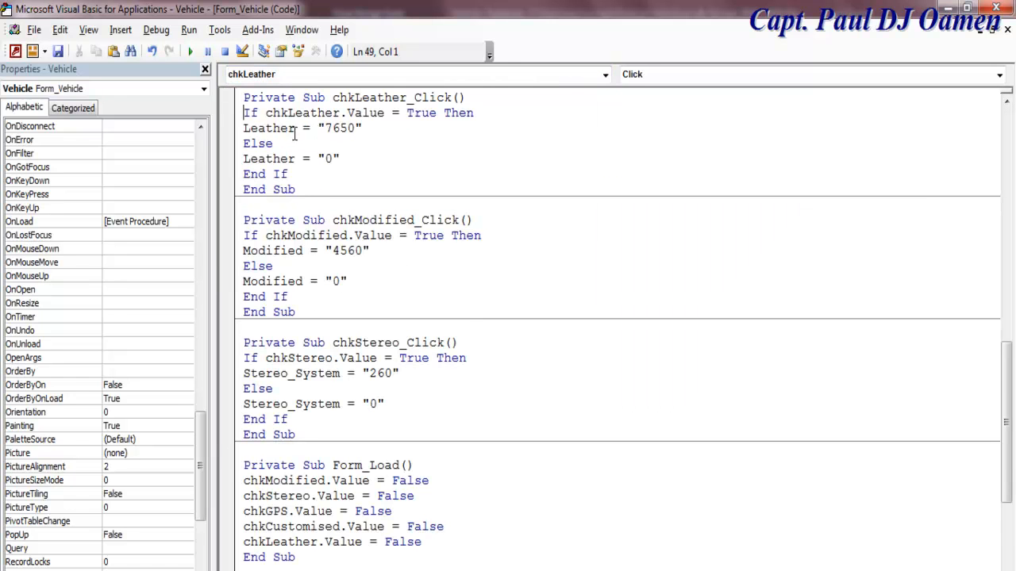
{"action": "type", "text": "_Interior"}
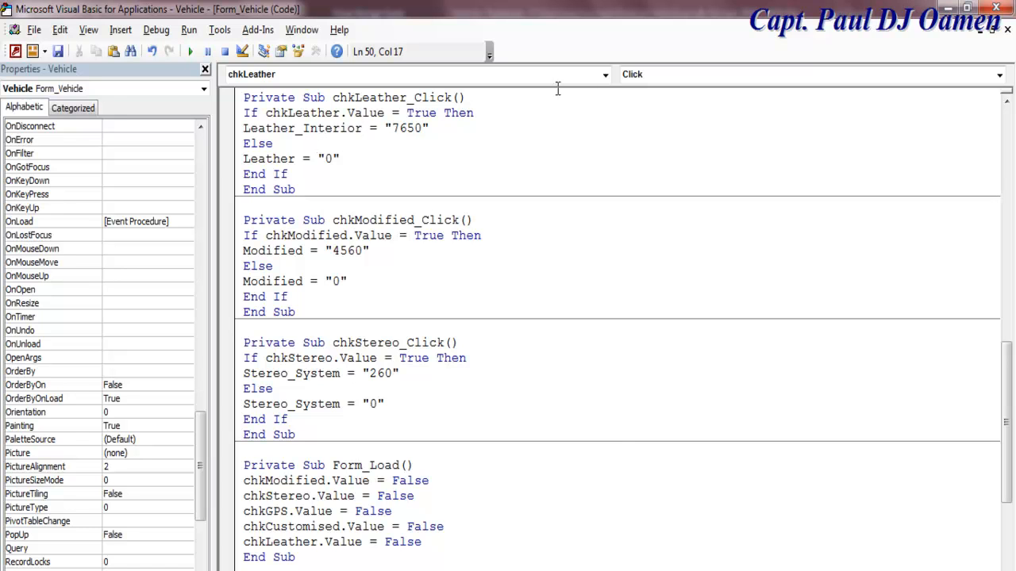
{"action": "left_click", "coordinate": [605, 76]}
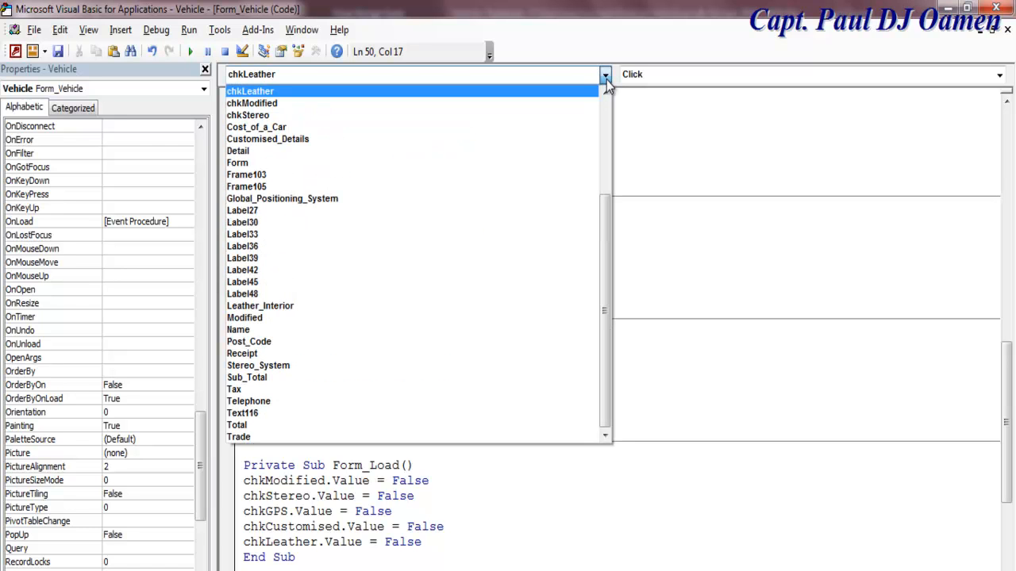
{"action": "left_click", "coordinate": [606, 79]}
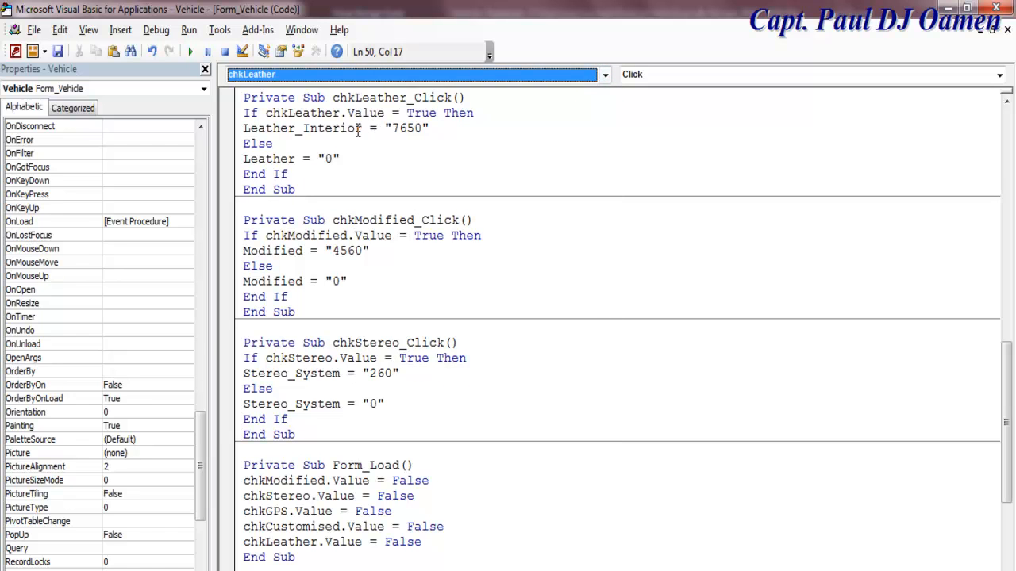
{"action": "left_click_drag", "start_coordinate": [363, 129], "coordinate": [236, 171]}
{"action": "type", "text": "Leather_Interior"}
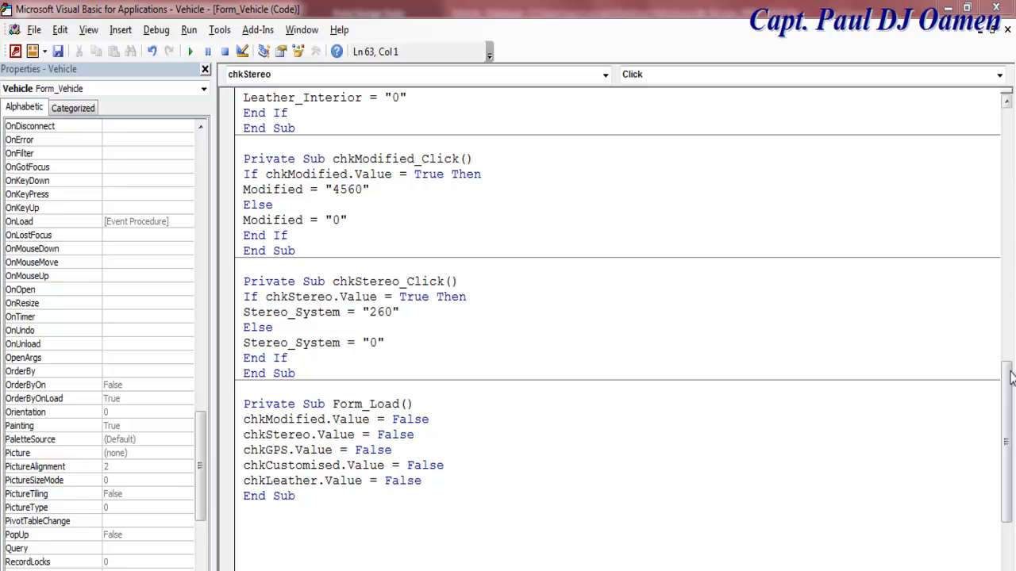
Step: Add Customised_Details = "0" and Stereo_System = "0" resets to Form_Load
{"action": "left_click_drag", "start_coordinate": [1006, 405], "coordinate": [1006, 266]}
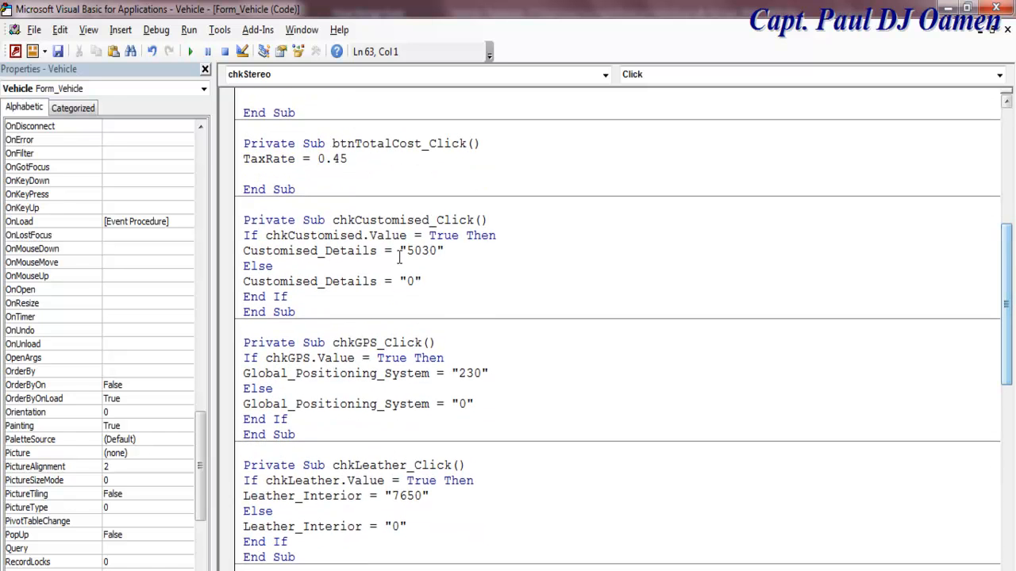
{"action": "left_click_drag", "start_coordinate": [445, 281], "coordinate": [235, 289]}
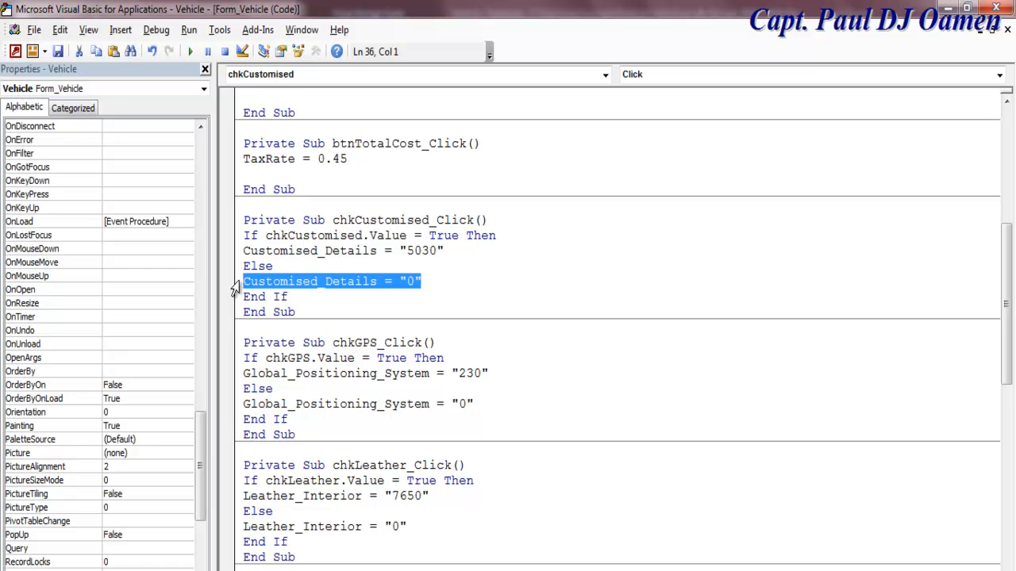
{"action": "left_click_drag", "start_coordinate": [1002, 284], "coordinate": [1001, 456]}
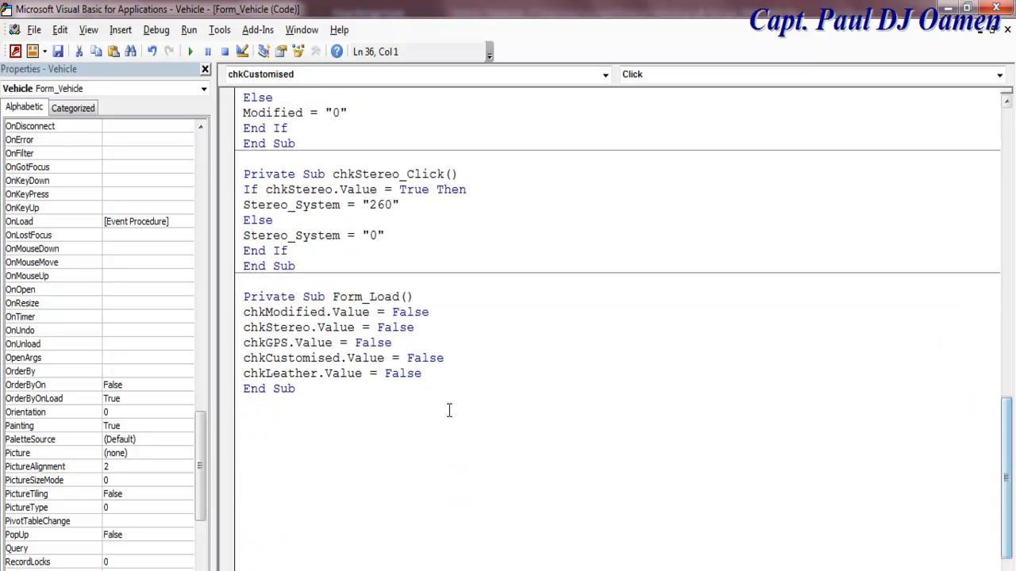
{"action": "left_click", "coordinate": [428, 373]}
{"action": "key", "text": "Return"}
{"action": "key", "text": "Return"}
{"action": "type", "text": "Customised_Details = \"0\""}
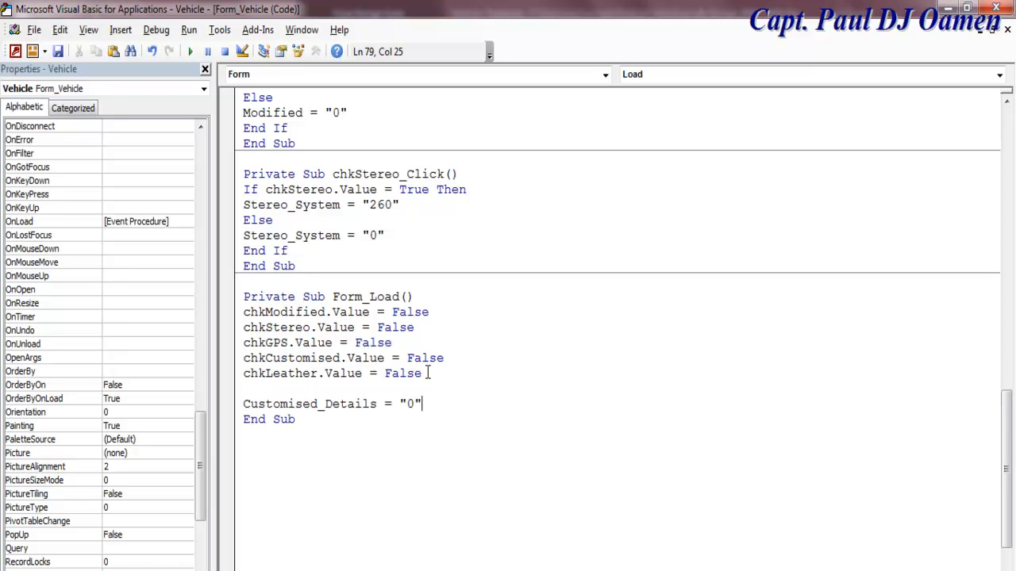
{"action": "left_click_drag", "start_coordinate": [393, 227], "coordinate": [260, 229]}
{"action": "left_click", "coordinate": [397, 233]}
{"action": "left_click_drag", "start_coordinate": [397, 232], "coordinate": [244, 235]}
{"action": "key", "text": "ctrl+c"}
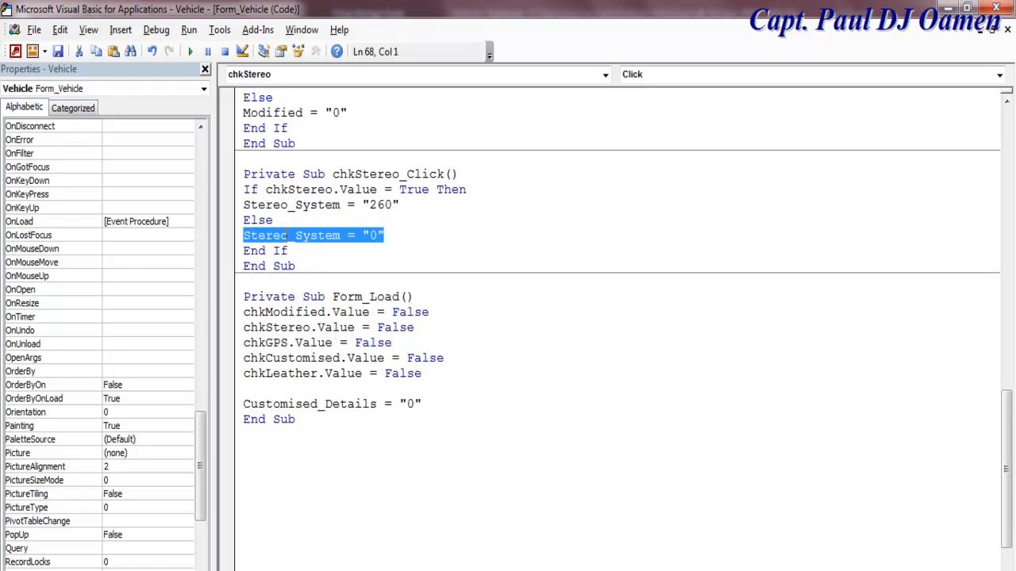
{"action": "left_click", "coordinate": [431, 403]}
{"action": "key", "text": "Return"}
{"action": "key", "text": "ctrl+v"}
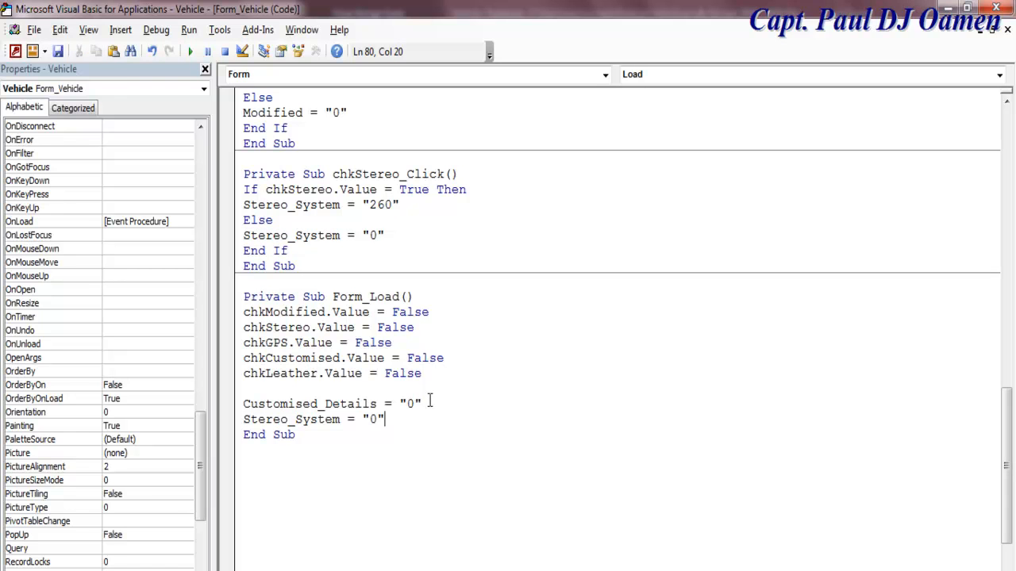
Step: Add Modified = "0" and Leather_Interior = "0" resets to Form_Load
{"action": "left_click_drag", "start_coordinate": [348, 113], "coordinate": [242, 115]}
{"action": "key", "text": "ctrl+c"}
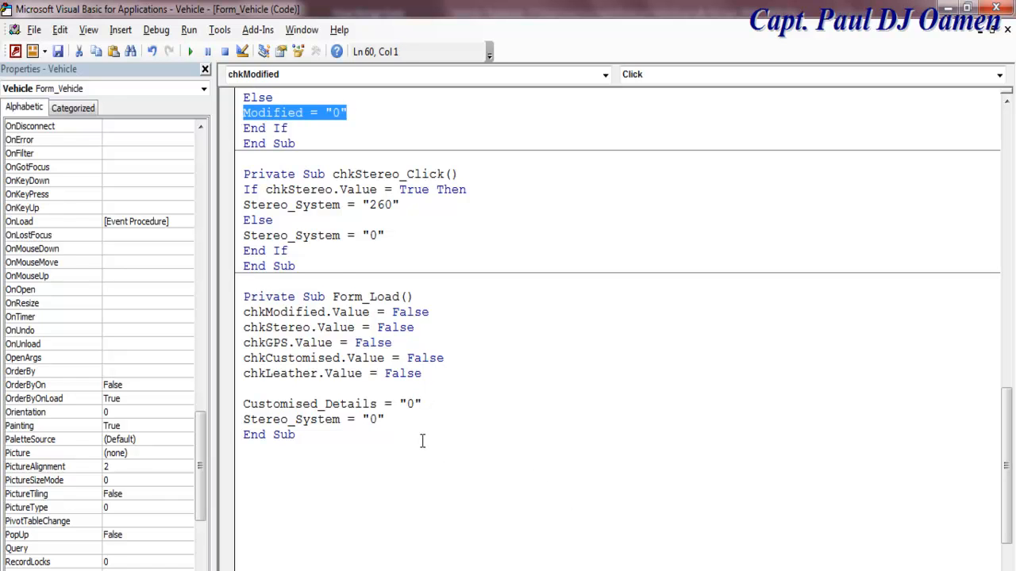
{"action": "left_click", "coordinate": [390, 414]}
{"action": "key", "text": "Return"}
{"action": "key", "text": "ctrl+v"}
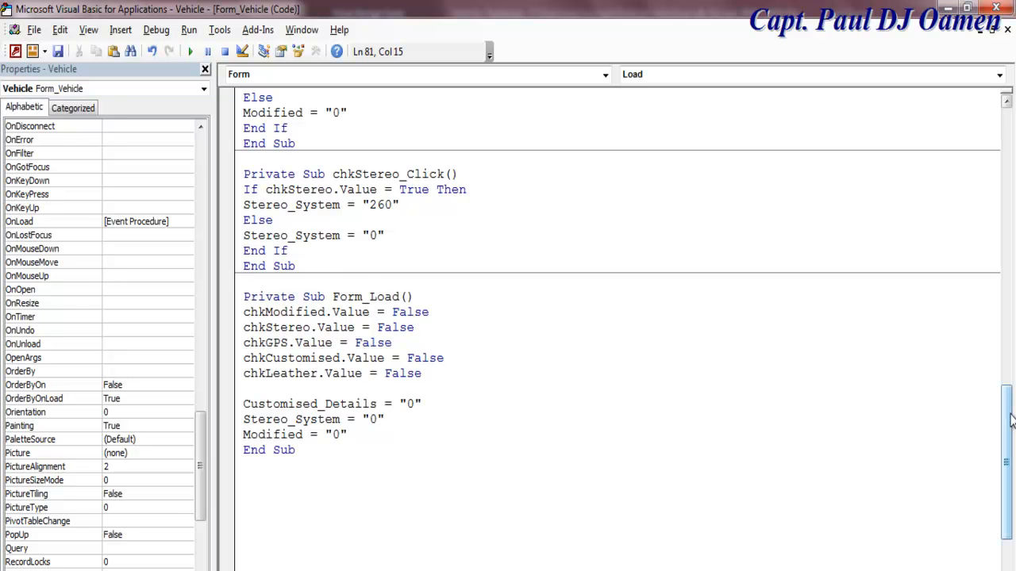
{"action": "left_click_drag", "start_coordinate": [1011, 420], "coordinate": [1010, 346]}
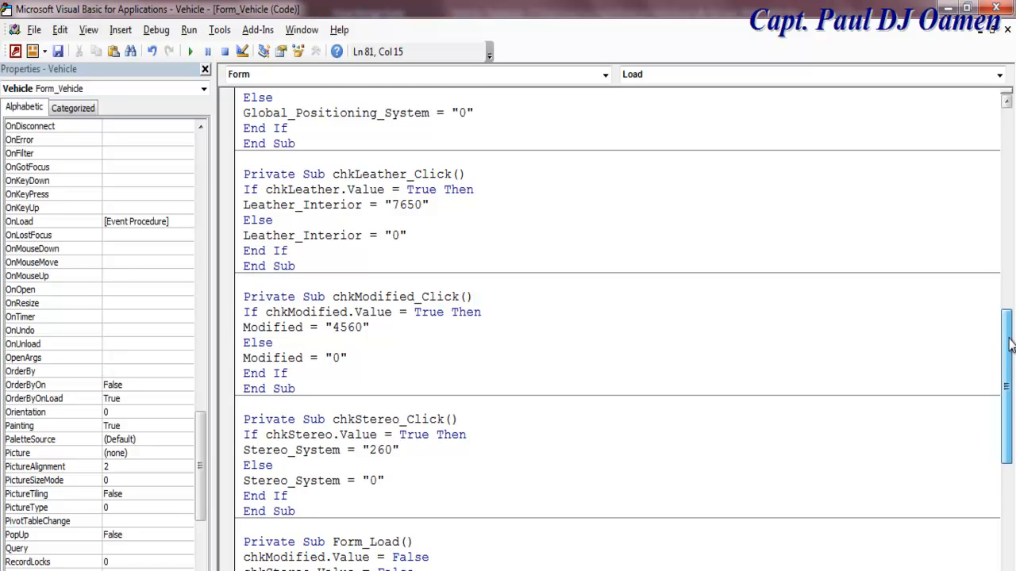
{"action": "left_click_drag", "start_coordinate": [406, 236], "coordinate": [230, 241]}
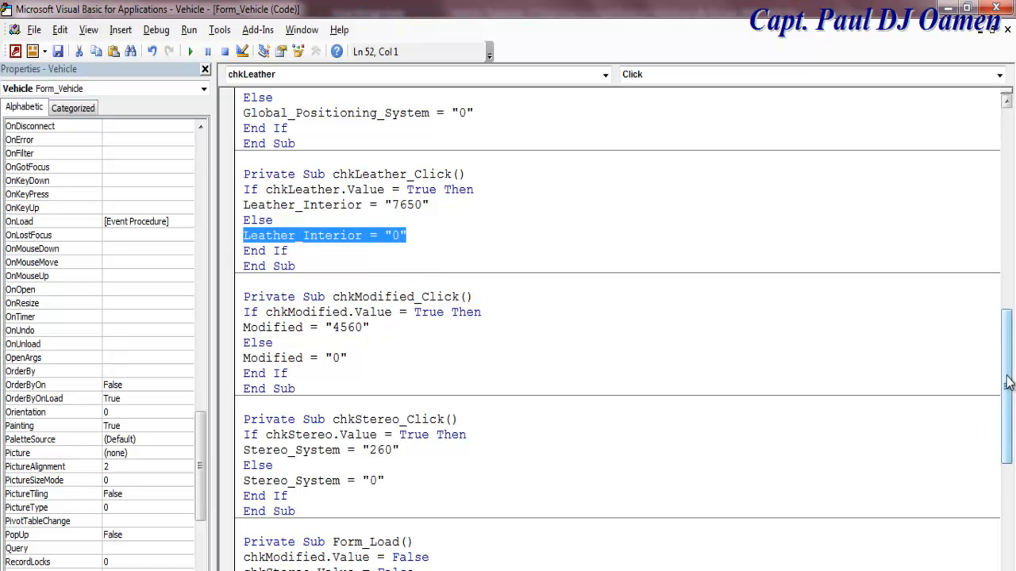
{"action": "left_click_drag", "start_coordinate": [1008, 388], "coordinate": [1008, 462]}
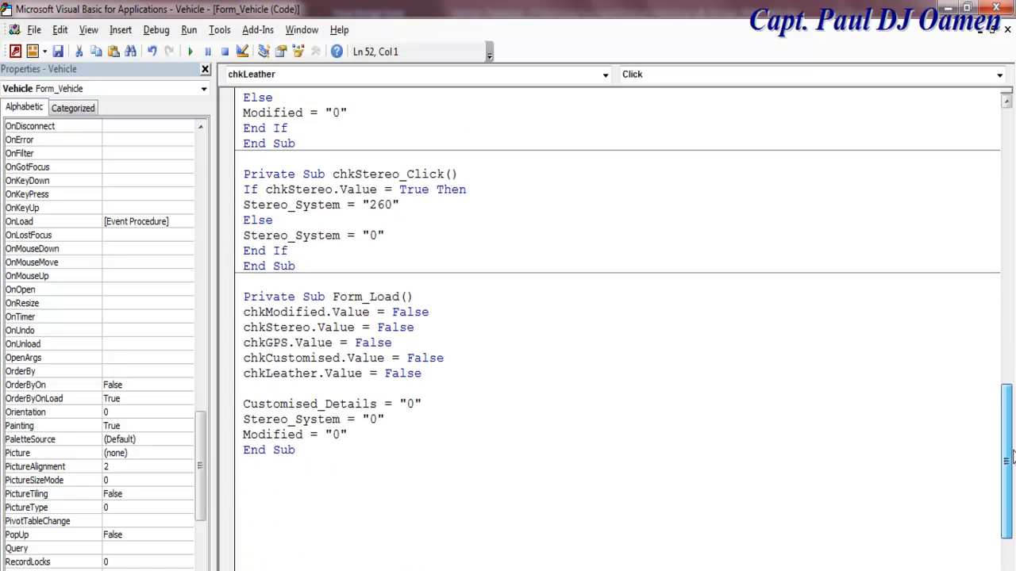
{"action": "left_click", "coordinate": [404, 391]}
{"action": "key", "text": "Return"}
{"action": "type", "text": "Leather_Interior = \"0\""}
Step: Paste Global_Positioning_System = "0" into Form_Load and minimise the VBA editor
{"action": "left_click_drag", "start_coordinate": [1005, 397], "coordinate": [1005, 242]}
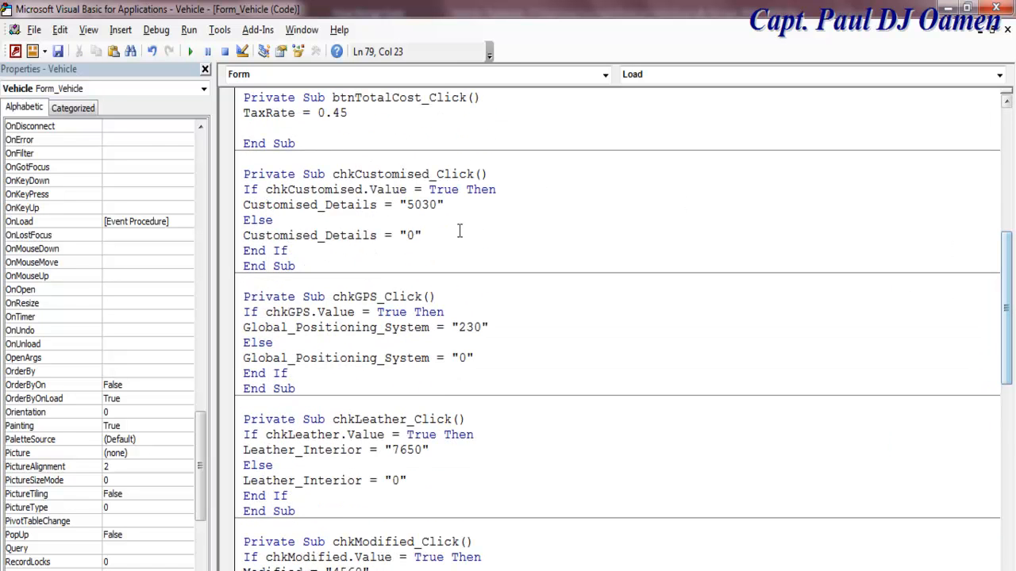
{"action": "left_click_drag", "start_coordinate": [481, 360], "coordinate": [245, 364]}
{"action": "key", "text": "ctrl+c"}
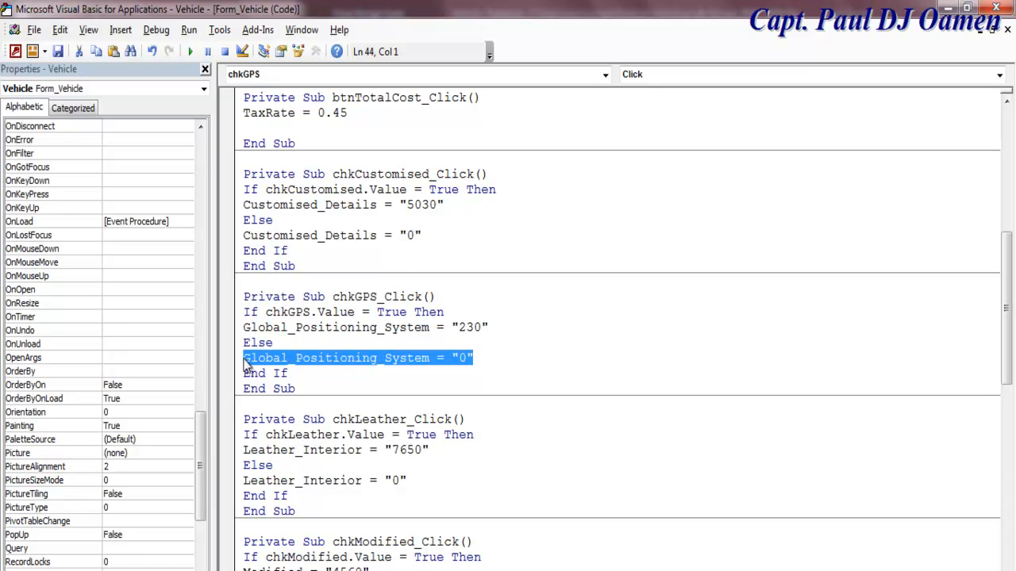
{"action": "left_click_drag", "start_coordinate": [1012, 274], "coordinate": [992, 435]}
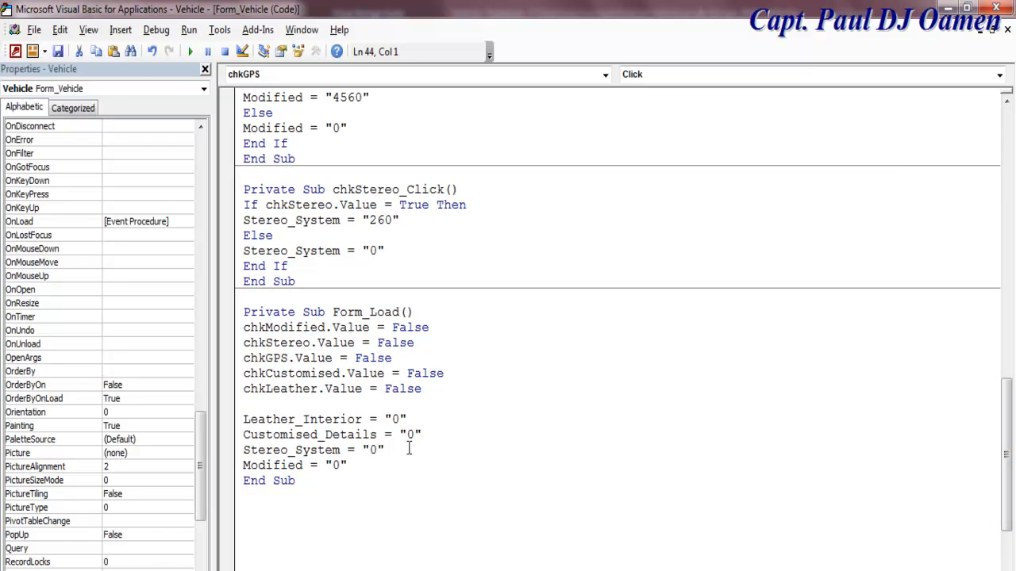
{"action": "left_click", "coordinate": [411, 404]}
{"action": "key", "text": "Return"}
{"action": "key", "text": "ctrl+v"}
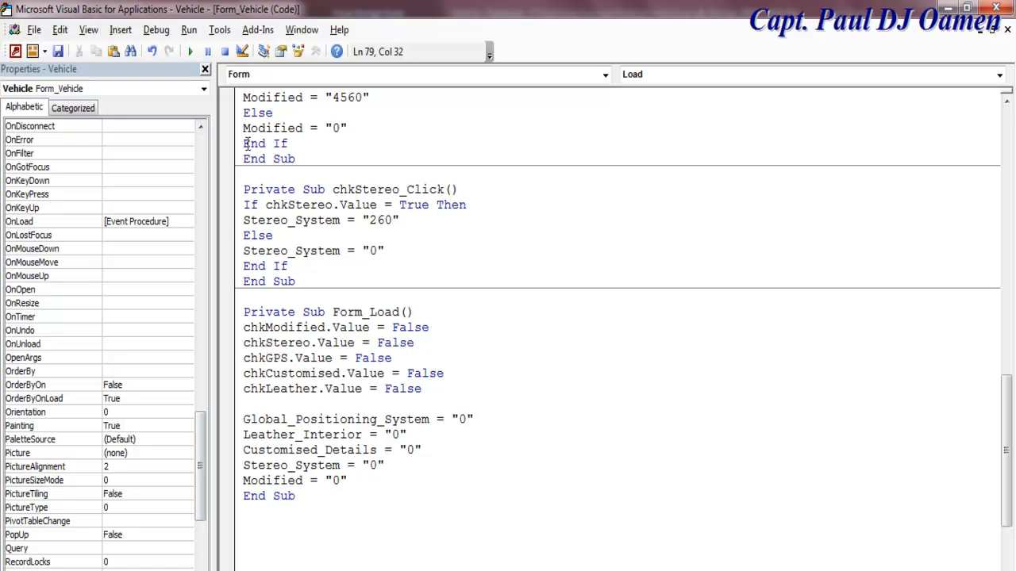
{"action": "left_click", "coordinate": [950, 8]}
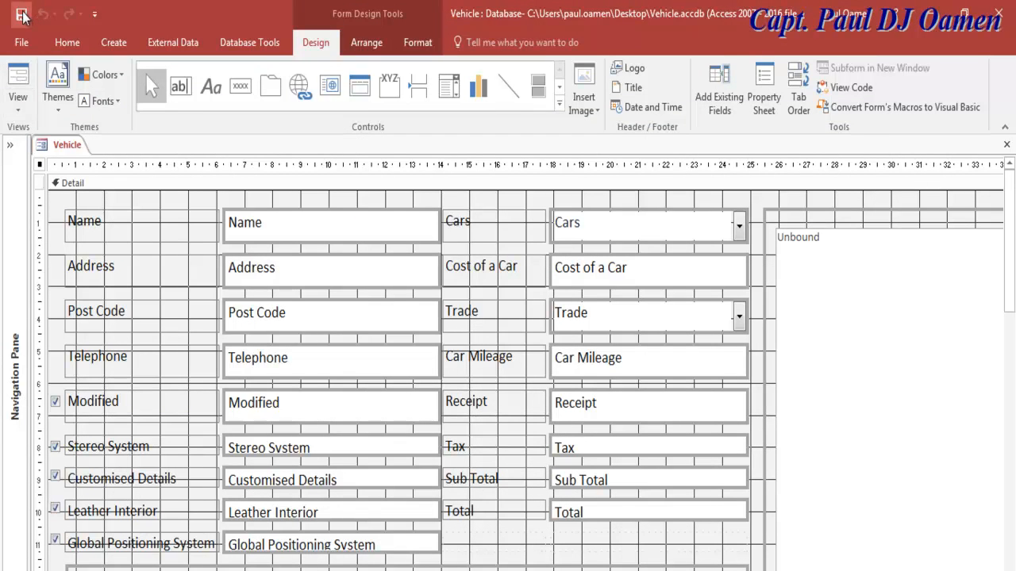
Step: In Form View, tick and then untick all five extras to test their prices
{"action": "left_click", "coordinate": [21, 90]}
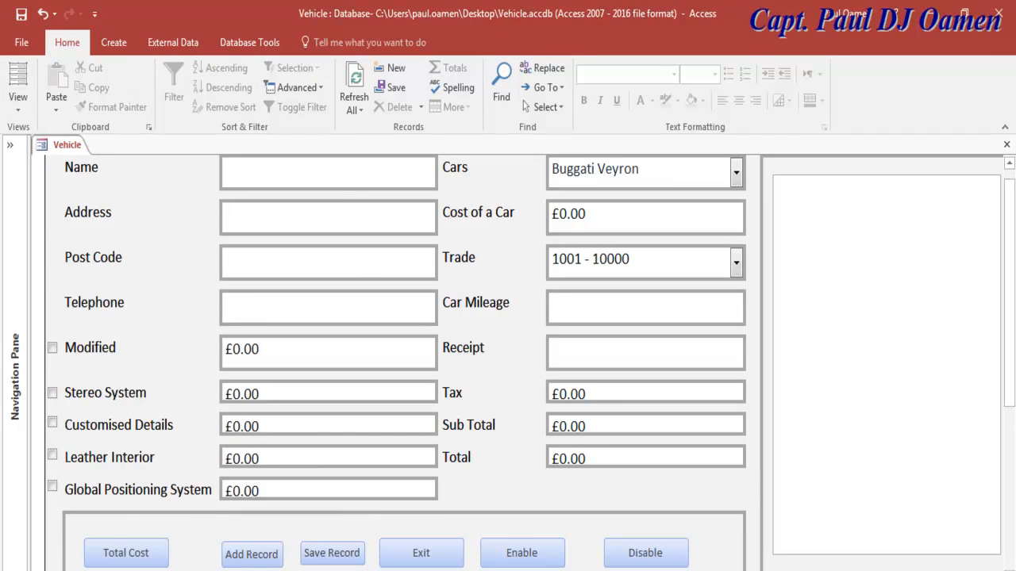
{"action": "left_click", "coordinate": [53, 350]}
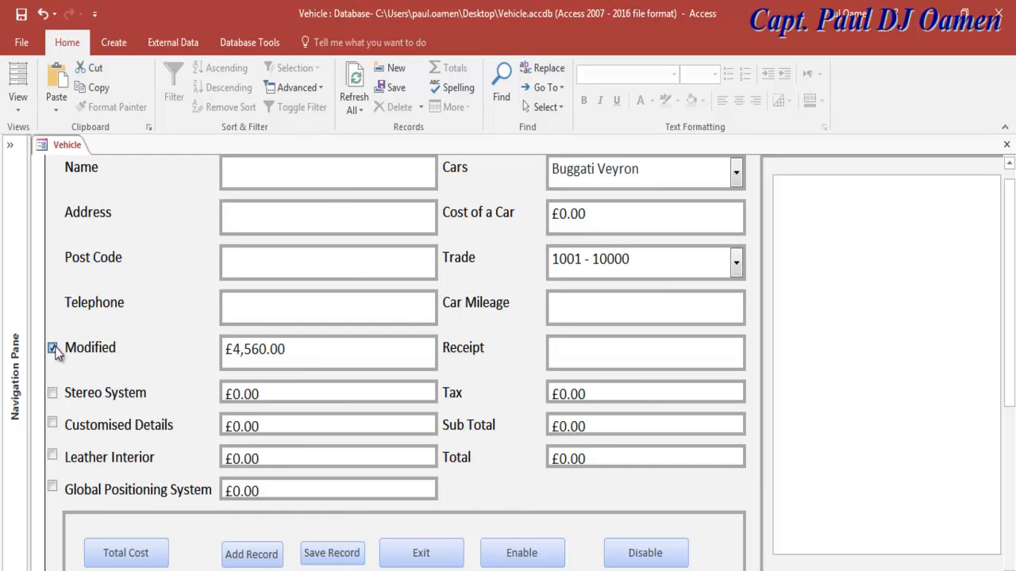
{"action": "left_click", "coordinate": [53, 393]}
{"action": "left_click", "coordinate": [53, 423]}
{"action": "left_click", "coordinate": [53, 455]}
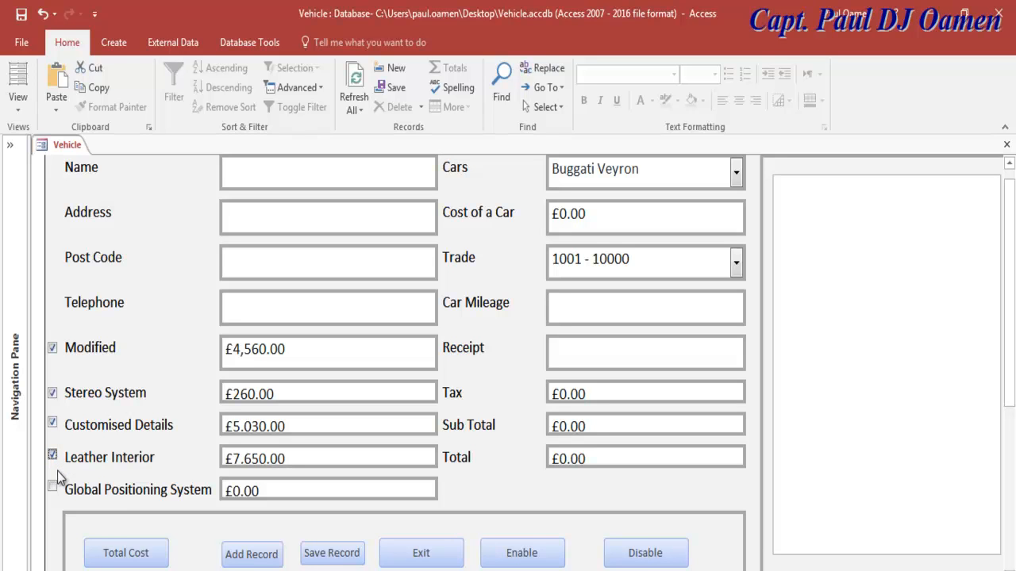
{"action": "left_click", "coordinate": [52, 487]}
{"action": "left_click", "coordinate": [53, 488]}
{"action": "left_click", "coordinate": [53, 456]}
{"action": "left_click", "coordinate": [52, 423]}
{"action": "left_click", "coordinate": [53, 392]}
{"action": "left_click", "coordinate": [53, 347]}
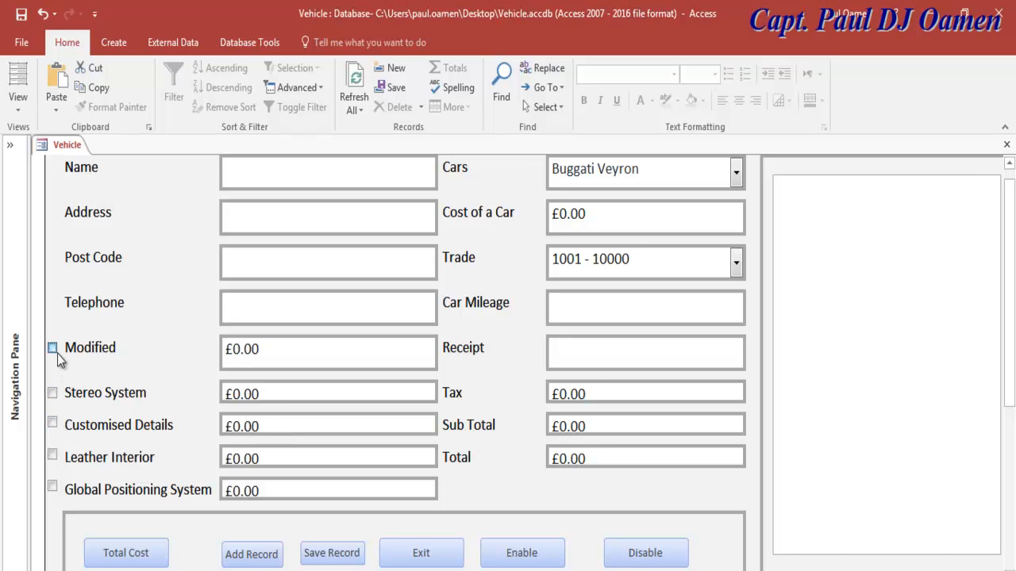
Step: Choose Lamborghini as the car and 1001 - 10000 as the trade-in, then save the record
{"action": "left_click_drag", "start_coordinate": [1013, 300], "coordinate": [1013, 222]}
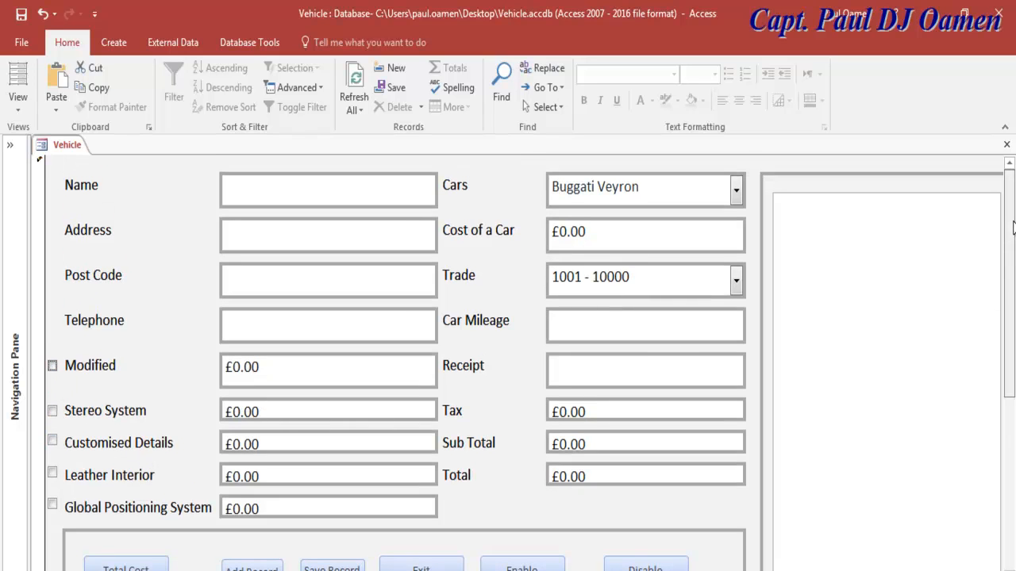
{"action": "left_click", "coordinate": [738, 190]}
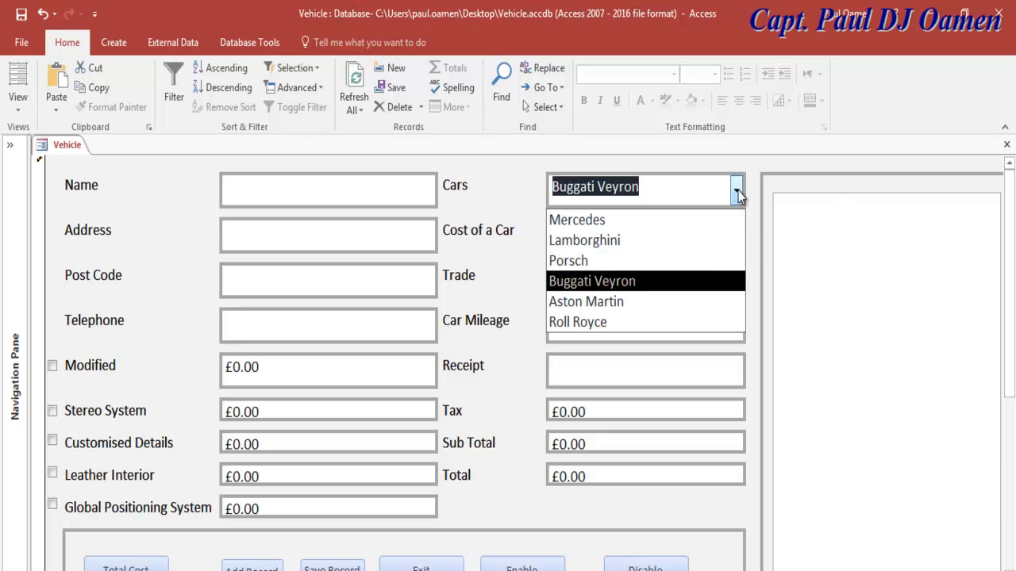
{"action": "left_click", "coordinate": [624, 236]}
{"action": "left_click", "coordinate": [617, 231]}
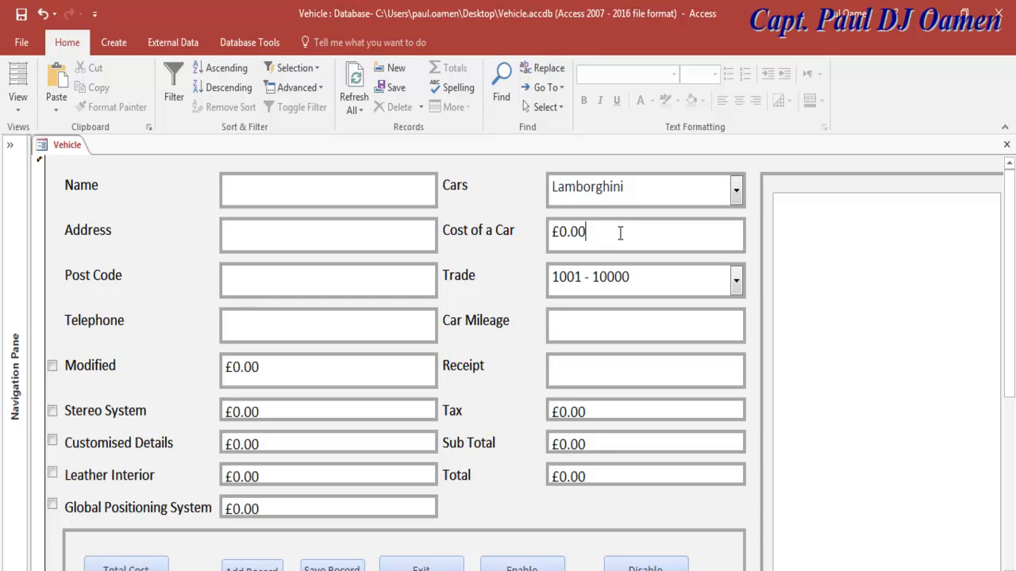
{"action": "left_click", "coordinate": [735, 280]}
{"action": "left_click", "coordinate": [736, 281]}
{"action": "left_click", "coordinate": [736, 280]}
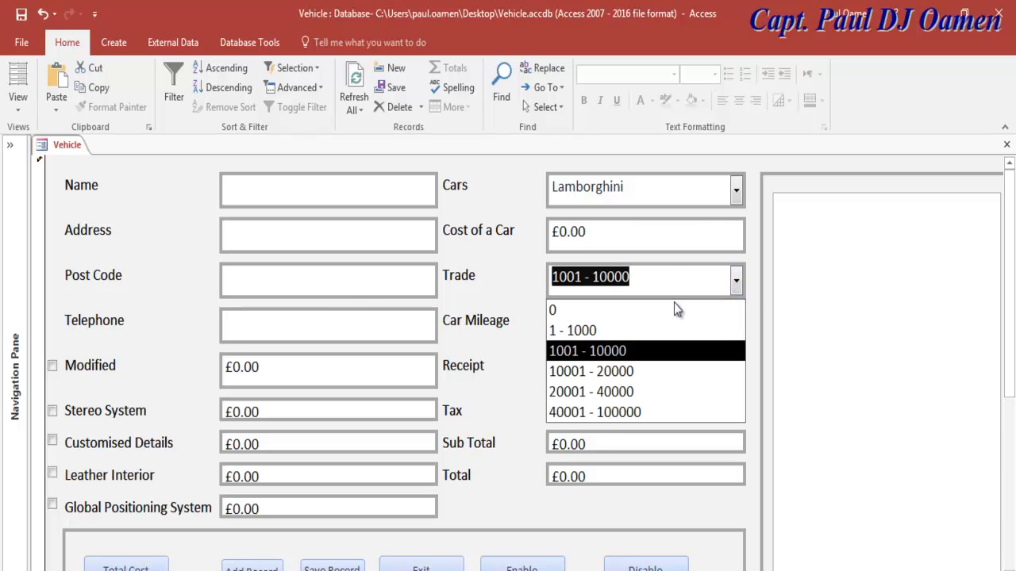
{"action": "left_click", "coordinate": [611, 353]}
{"action": "left_click", "coordinate": [633, 334]}
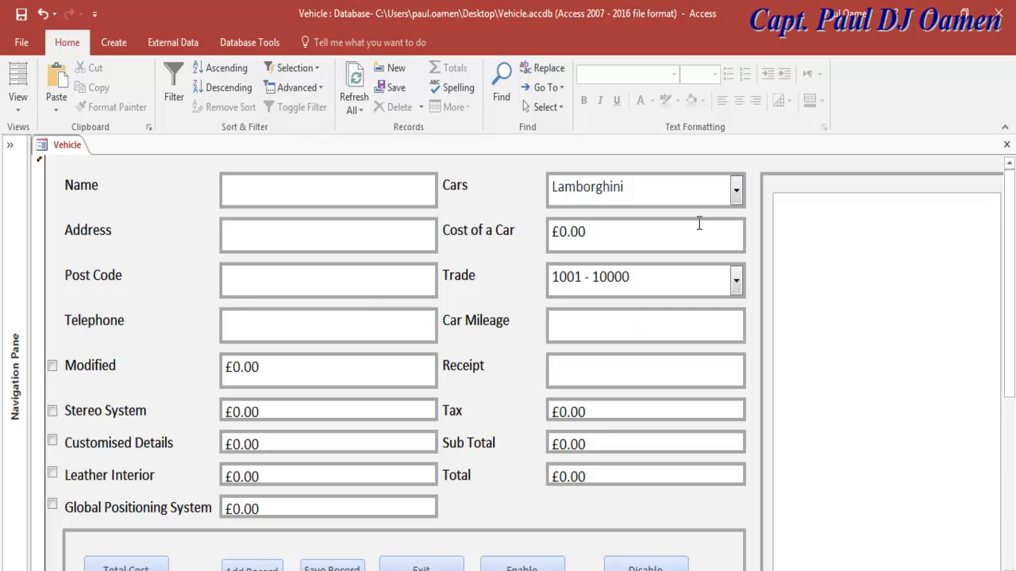
{"action": "left_click", "coordinate": [20, 15]}
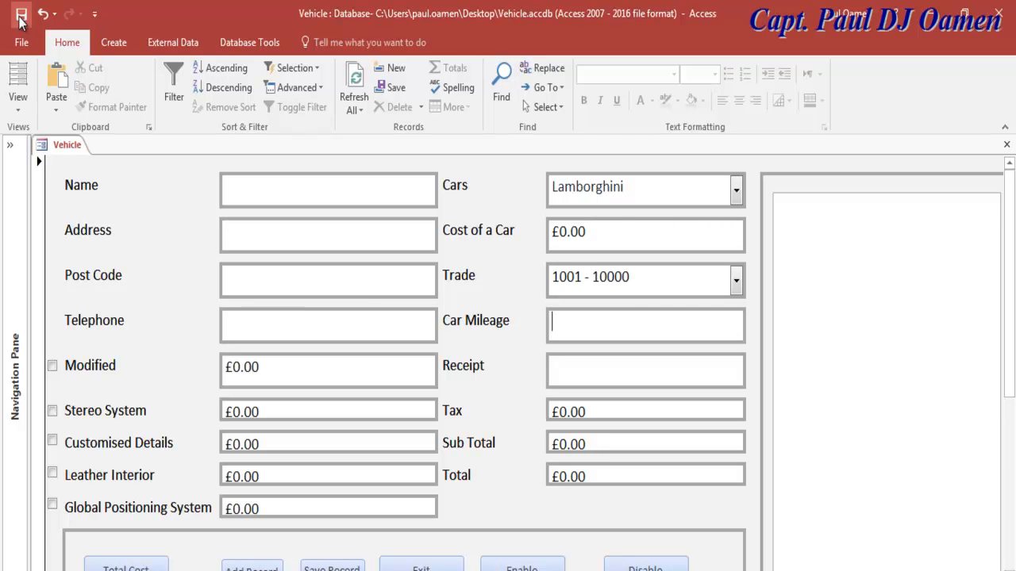
Step: Return the Vehicle form to Design View and inspect the Cars and Cost of a Car controls
{"action": "left_click", "coordinate": [22, 110]}
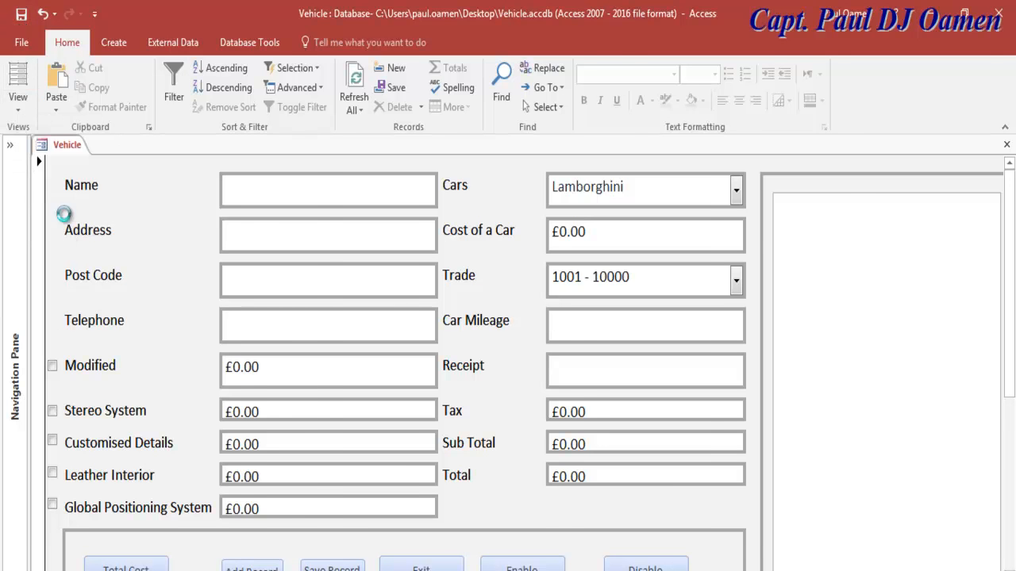
{"action": "left_click", "coordinate": [60, 210]}
{"action": "left_click", "coordinate": [608, 230]}
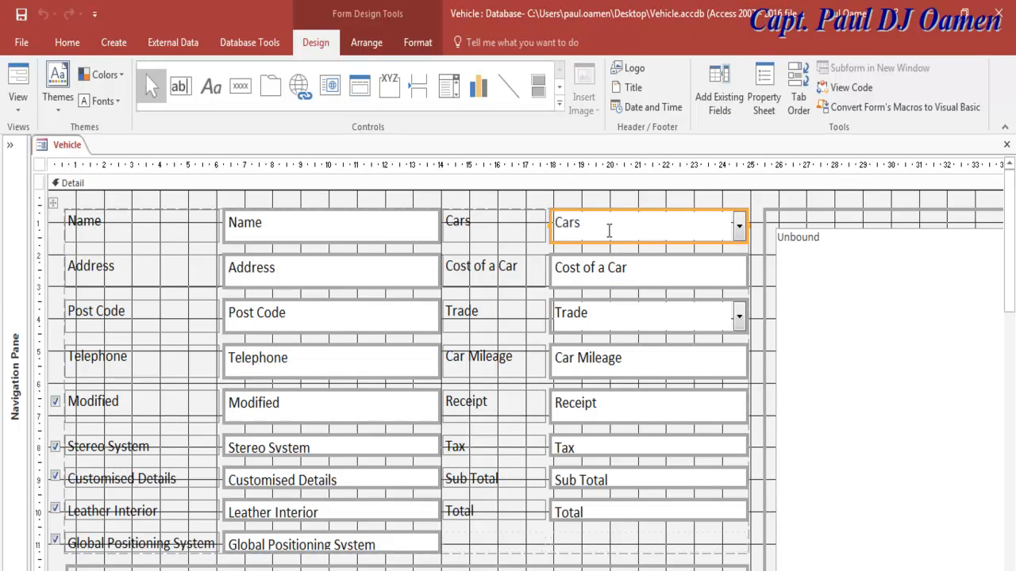
{"action": "left_click", "coordinate": [629, 269]}
{"action": "left_click_drag", "start_coordinate": [632, 269], "coordinate": [565, 269]}
{"action": "left_click", "coordinate": [561, 293]}
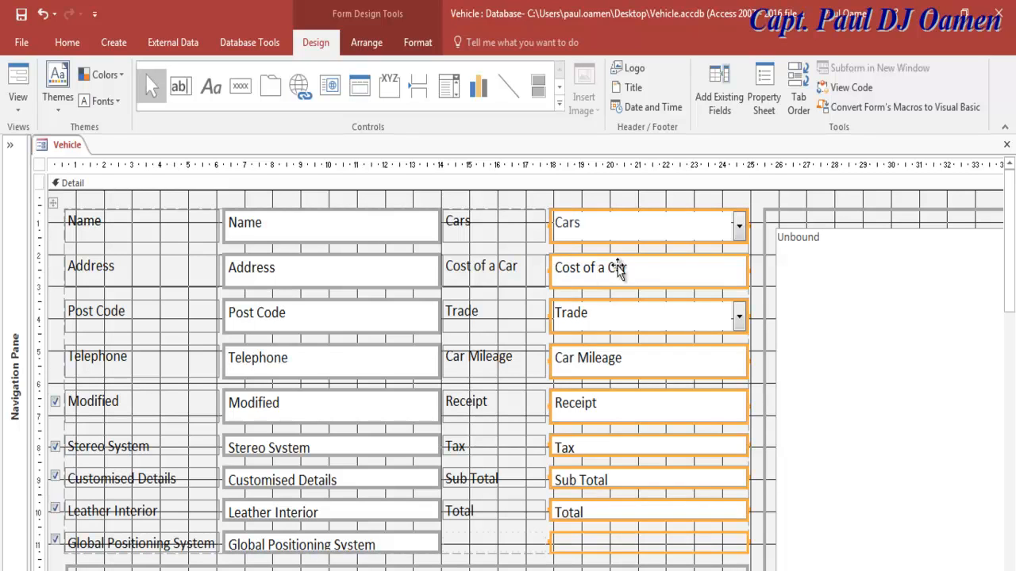
{"action": "left_click", "coordinate": [468, 267]}
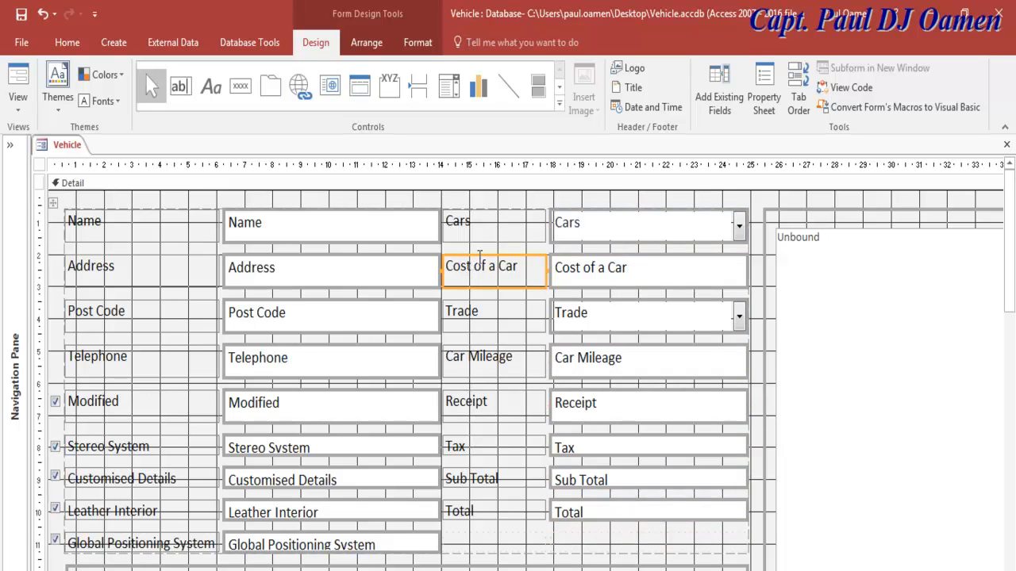
{"action": "left_click", "coordinate": [627, 271]}
Step: Check the Cost of a Car box text, then select the Cars combo box and open the VBA code
{"action": "left_click", "coordinate": [635, 268]}
{"action": "left_click_drag", "start_coordinate": [635, 268], "coordinate": [549, 254]}
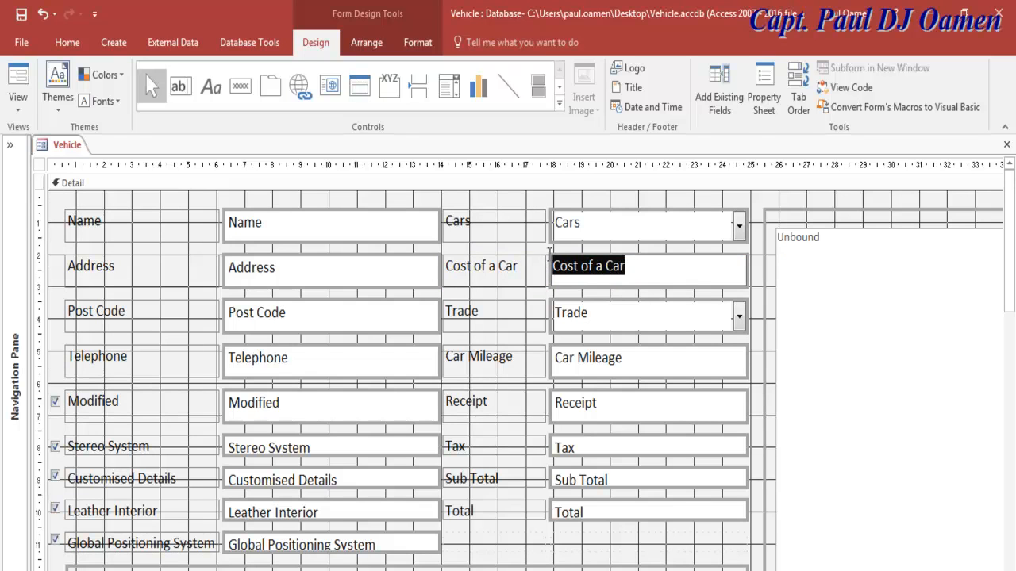
{"action": "left_click", "coordinate": [537, 246]}
{"action": "left_click", "coordinate": [584, 238]}
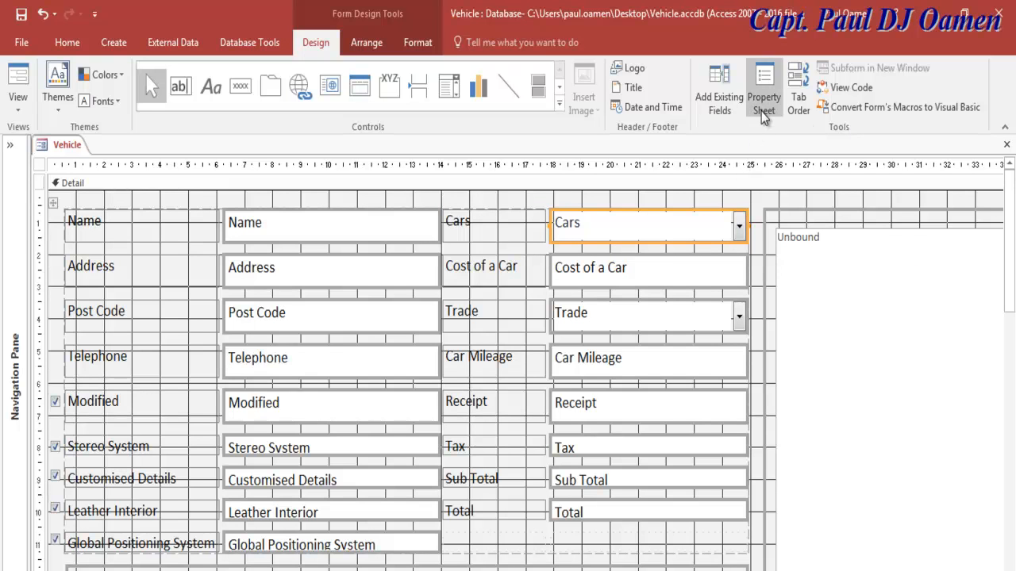
{"action": "left_click", "coordinate": [846, 87]}
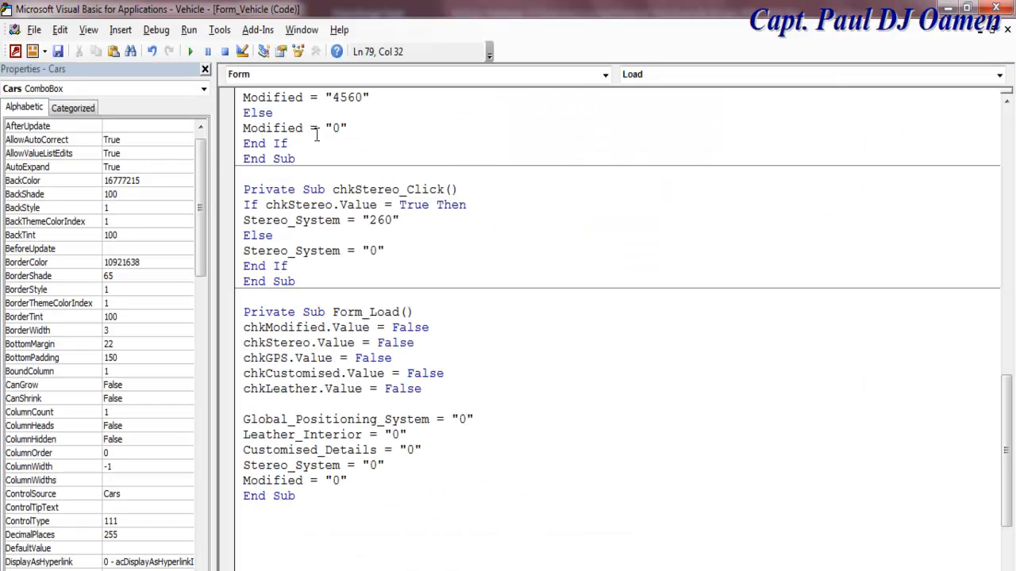
Step: Create a Cars BeforeUpdate procedure beginning with an If test for "Lamborghini"
{"action": "left_click", "coordinate": [605, 75]}
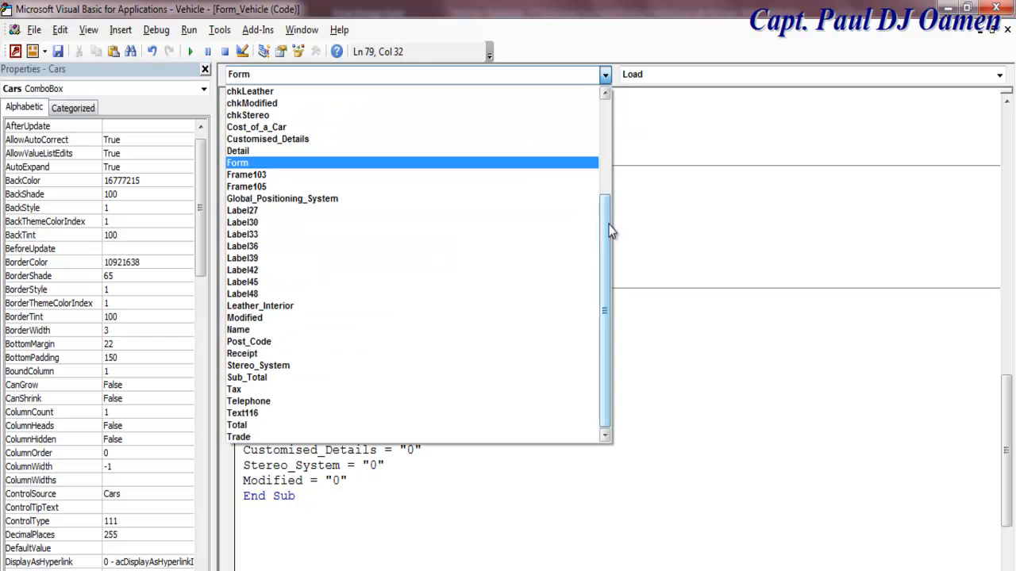
{"action": "left_click", "coordinate": [604, 112]}
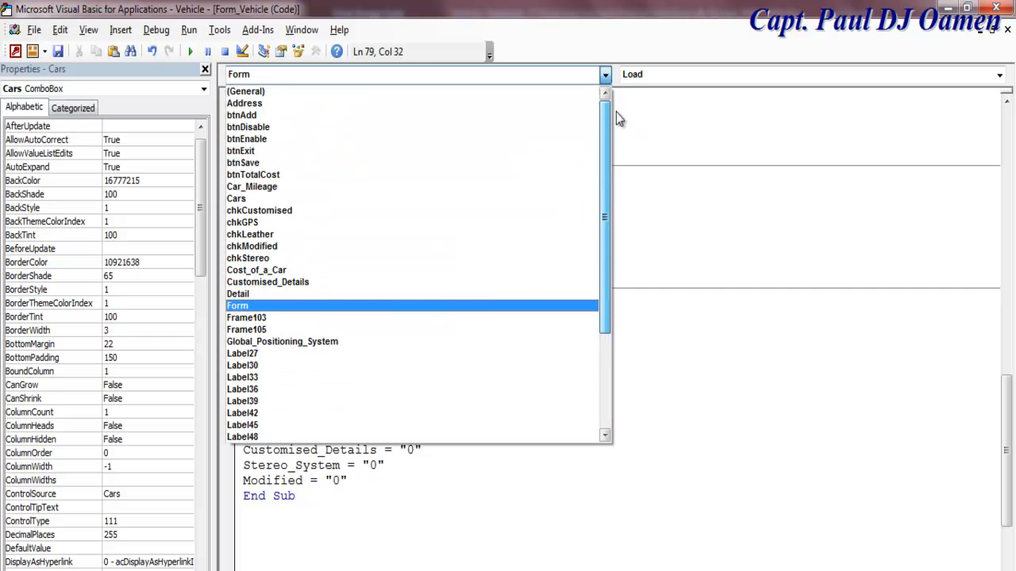
{"action": "left_click", "coordinate": [349, 199]}
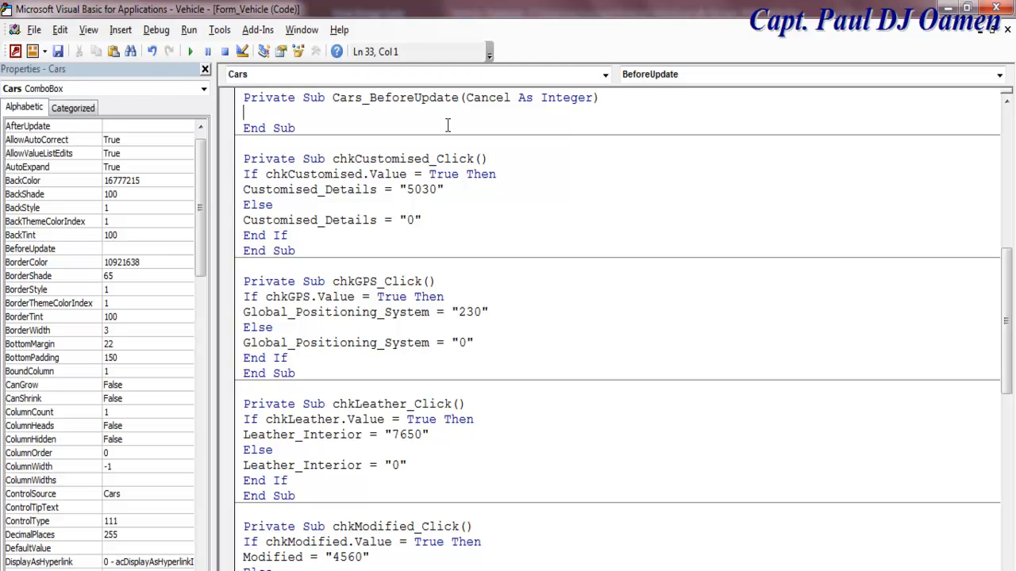
{"action": "type", "text": "if Cars."}
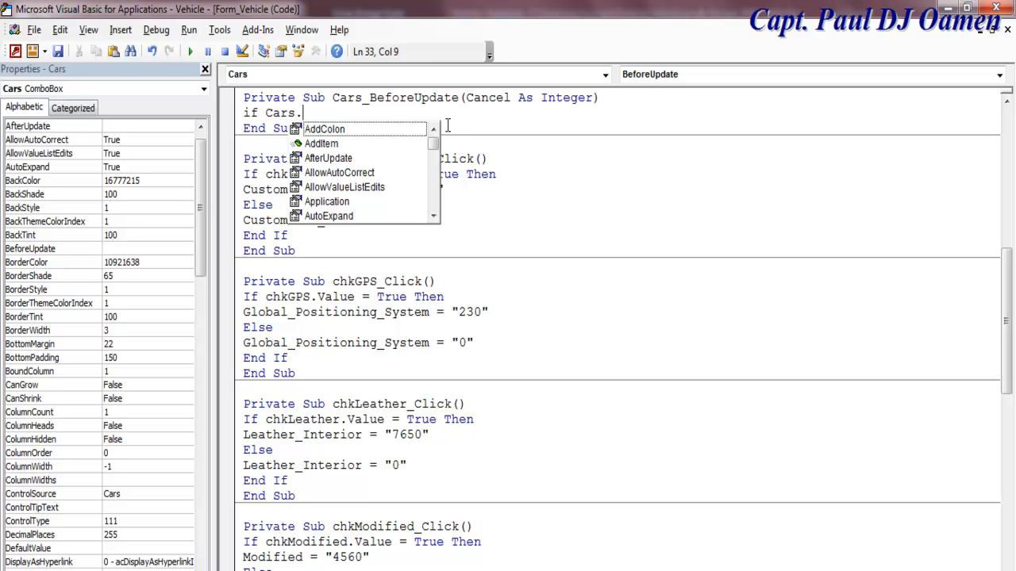
{"action": "type", "text": "te"}
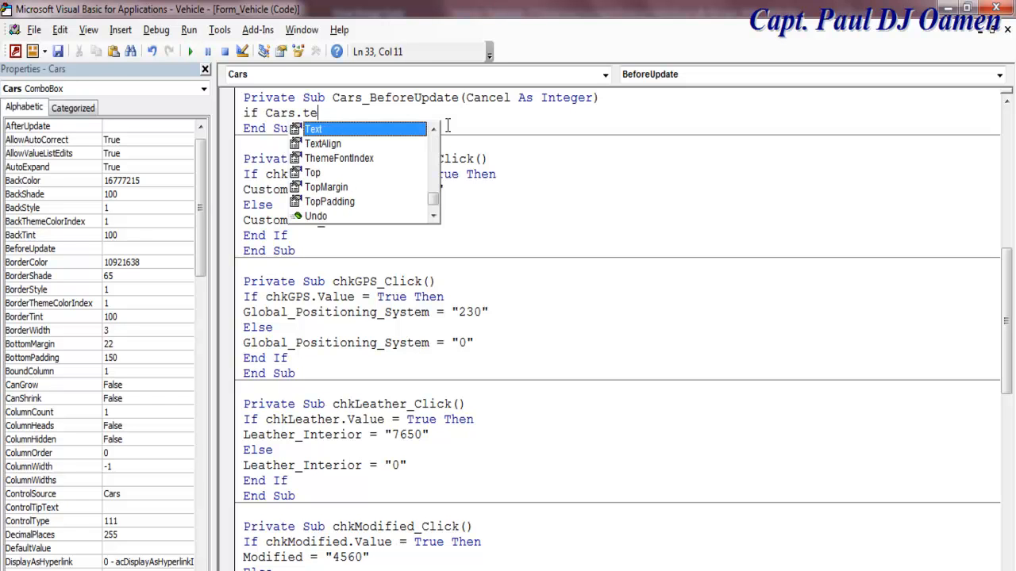
{"action": "type", "text": " ="}
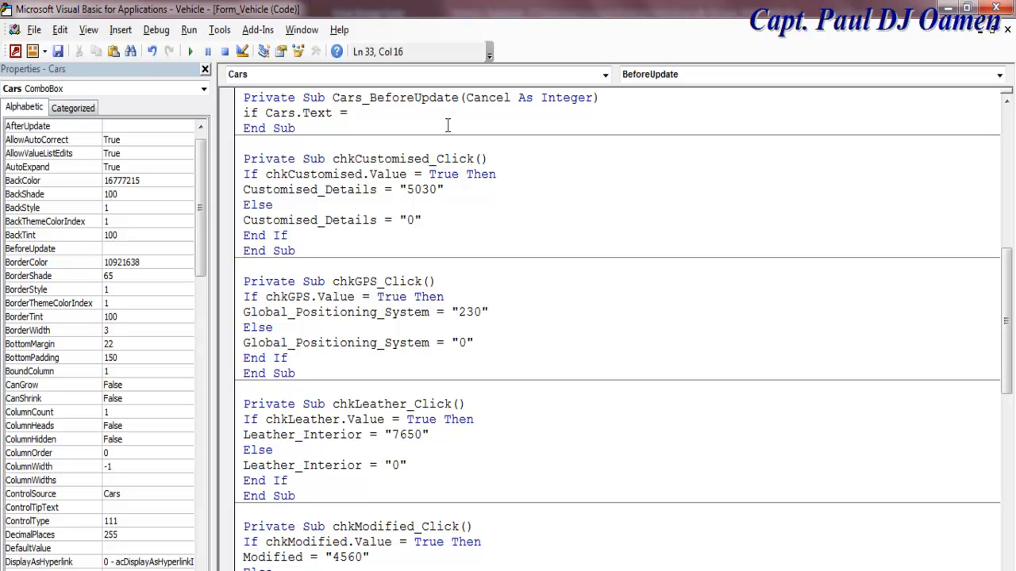
{"action": "type", "text": "Lam"}
{"action": "type", "text": "borghini"}
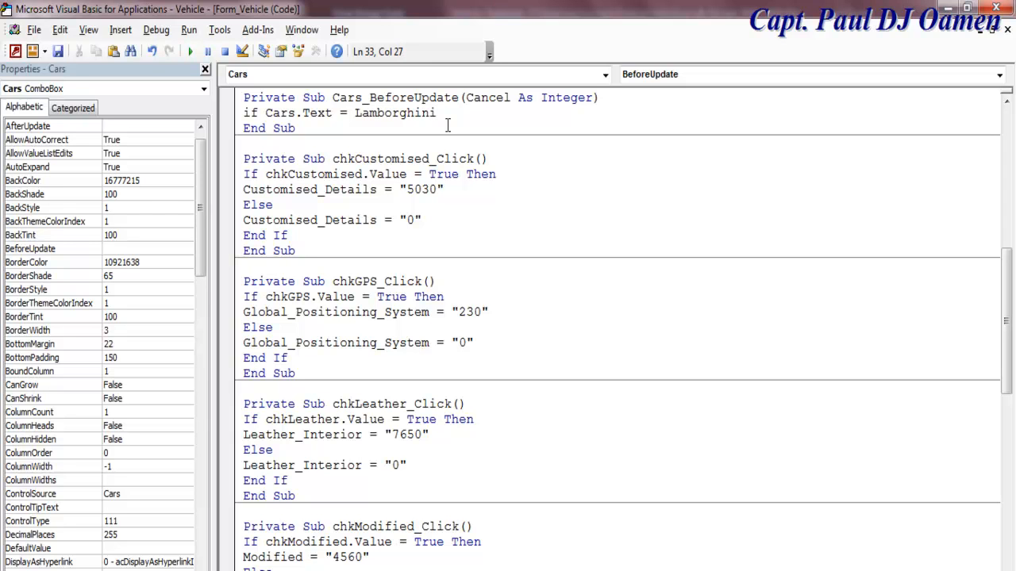
{"action": "type", "text": "\""}
{"action": "left_click", "coordinate": [356, 116]}
{"action": "type", "text": "\""}
{"action": "key", "text": "End"}
{"action": "type", "text": "then"}
{"action": "key", "text": "Return"}
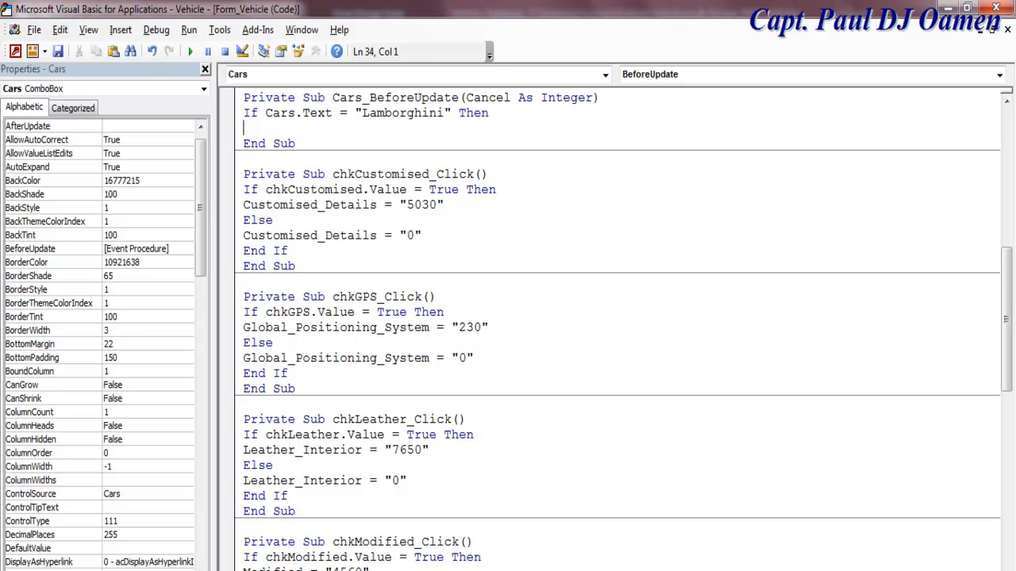
Step: Enter the Cost_of_a_Car field name, joining its words with underscores, under the If line
{"action": "type", "text": "Cost of a Car"}
{"action": "left_click", "coordinate": [282, 128]}
{"action": "key", "text": "BackSpace"}
{"action": "type", "text": "_"}
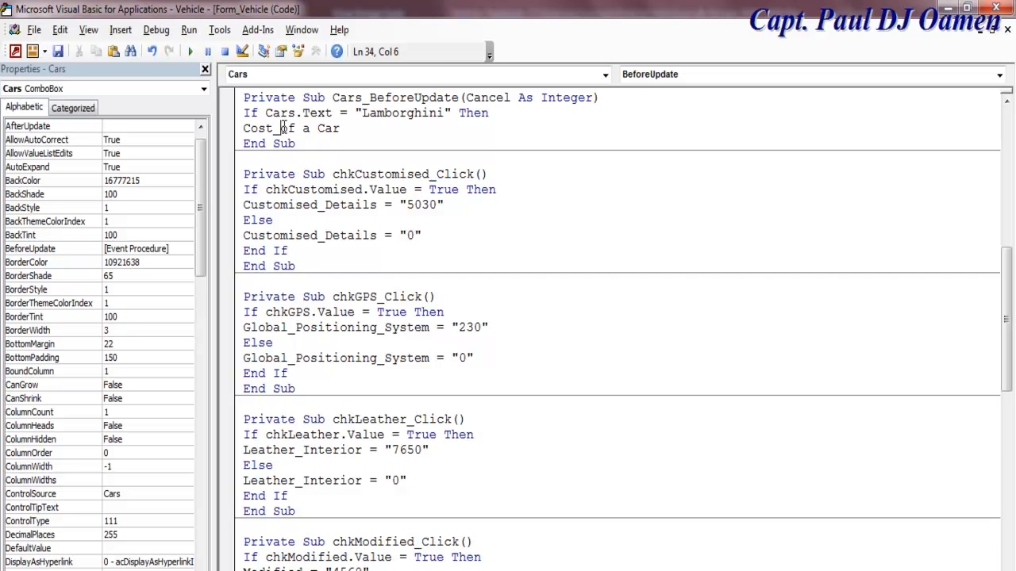
{"action": "key", "text": "Right"}
{"action": "key", "text": "Delete"}
{"action": "key", "text": "Right"}
{"action": "type", "text": "_"}
{"action": "key", "text": "Delete"}
Step: Assign "987409" to Cost_of_a_Car and close the Lamborghini block with End If
{"action": "type", "text": "= \"(87665"}
{"action": "key", "text": "BackSpace"}
{"action": "key", "text": "BackSpace"}
{"action": "key", "text": "BackSpace"}
{"action": "key", "text": "BackSpace"}
{"action": "key", "text": "BackSpace"}
{"action": "key", "text": "BackSpace"}
{"action": "type", "text": "987409\""}
{"action": "key", "text": "Return"}
{"action": "type", "text": "end if"}
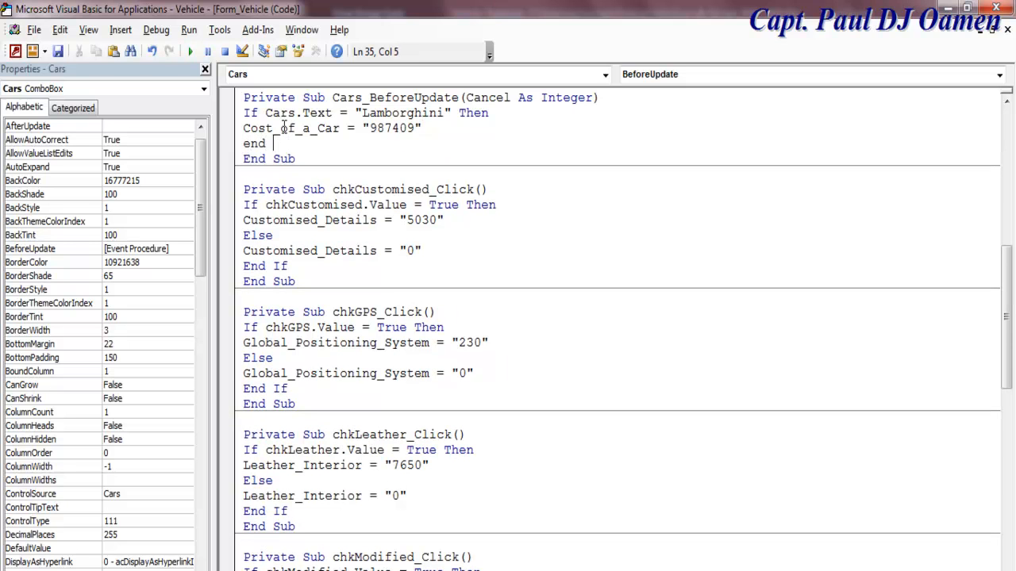
{"action": "left_click", "coordinate": [620, 326]}
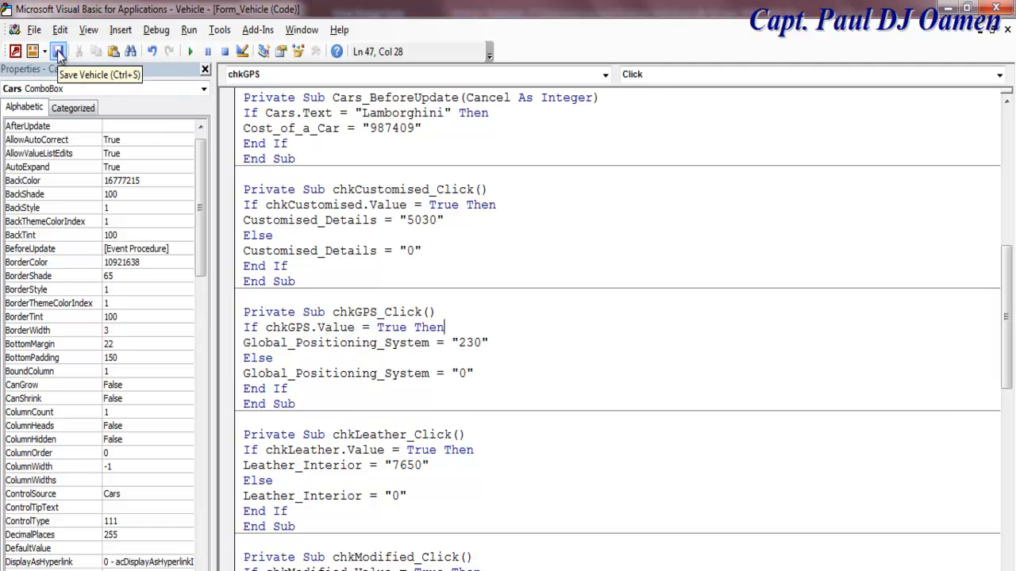
Step: Return to the Vehicle form in Access and run it in Form View
{"action": "left_click", "coordinate": [283, 51]}
{"action": "left_click", "coordinate": [263, 51]}
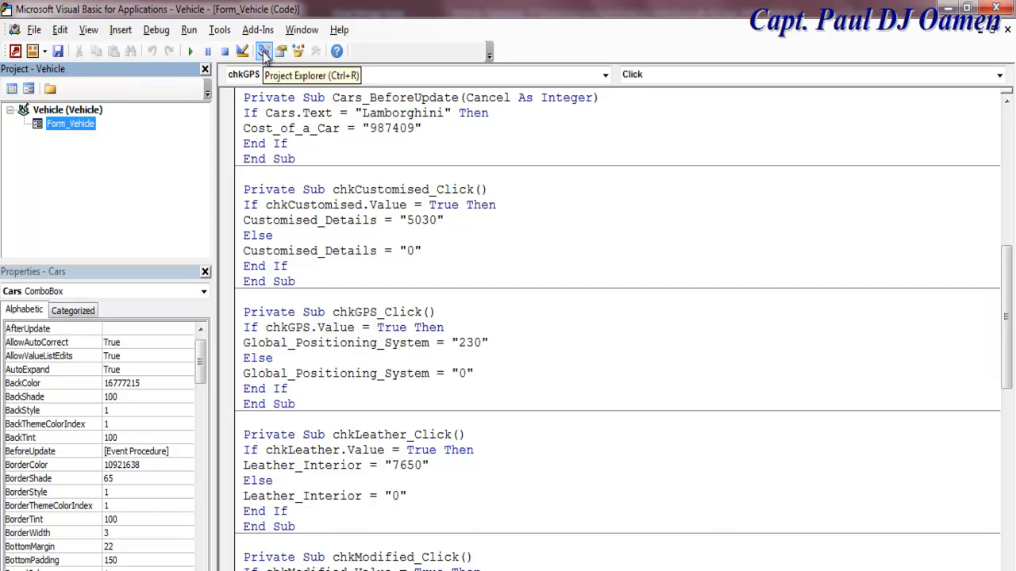
{"action": "left_click", "coordinate": [29, 88]}
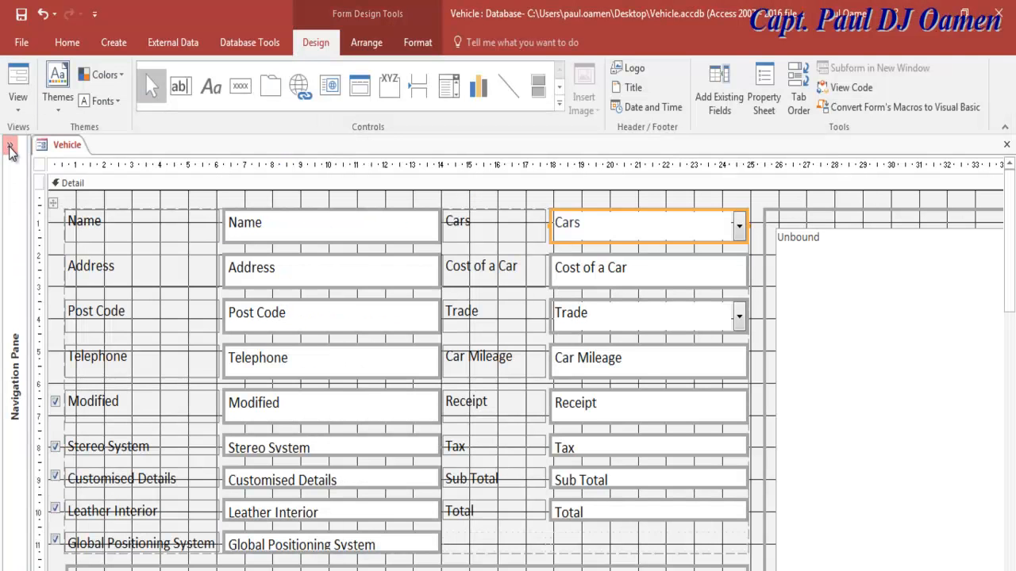
{"action": "left_click", "coordinate": [17, 105]}
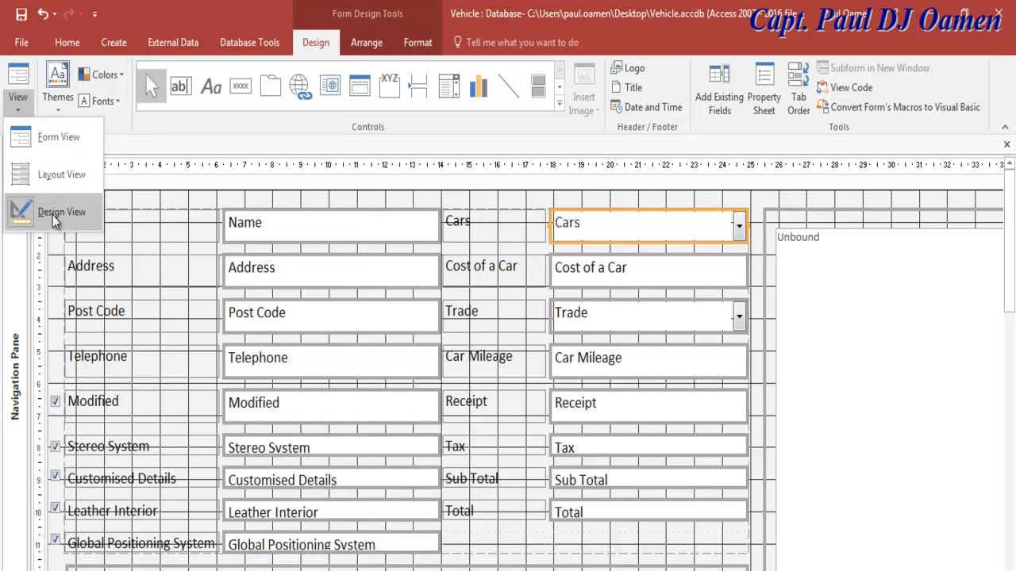
{"action": "left_click", "coordinate": [41, 137]}
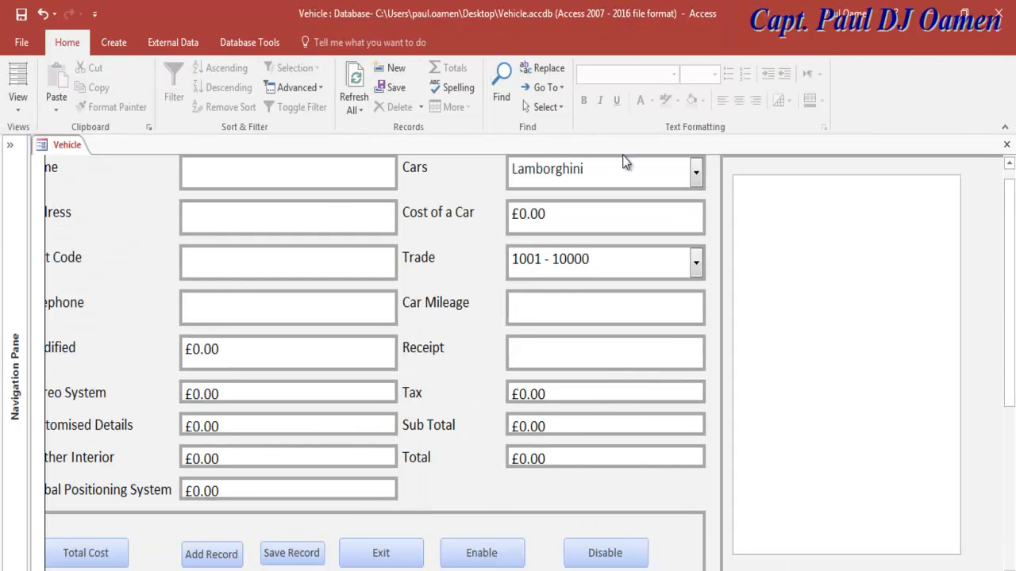
Step: Test the Cars combo with Mercedes and Lamborghini, confirming Lamborghini costs £987,409.00
{"action": "left_click", "coordinate": [696, 173]}
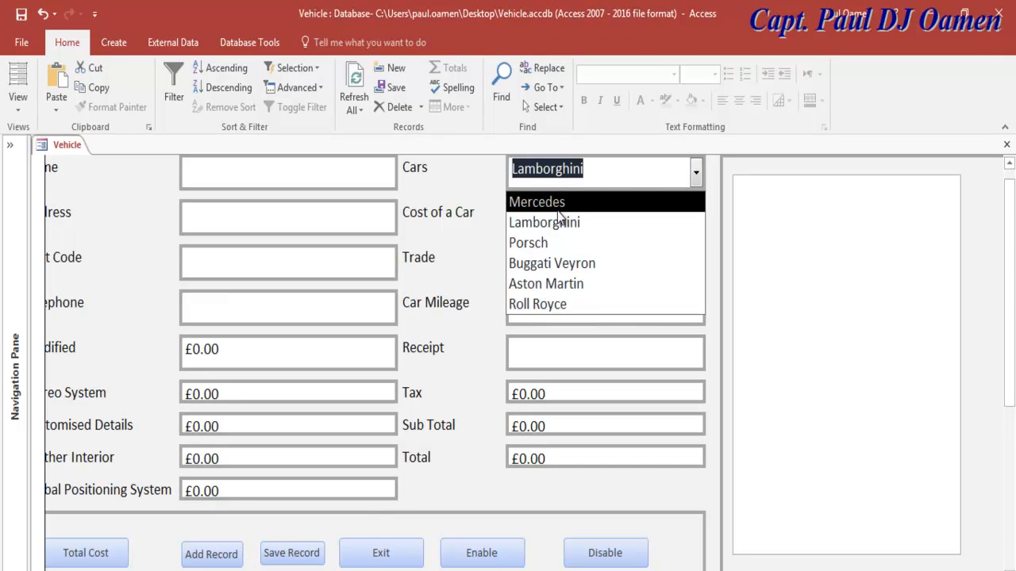
{"action": "left_click", "coordinate": [560, 204]}
{"action": "left_click", "coordinate": [696, 173]}
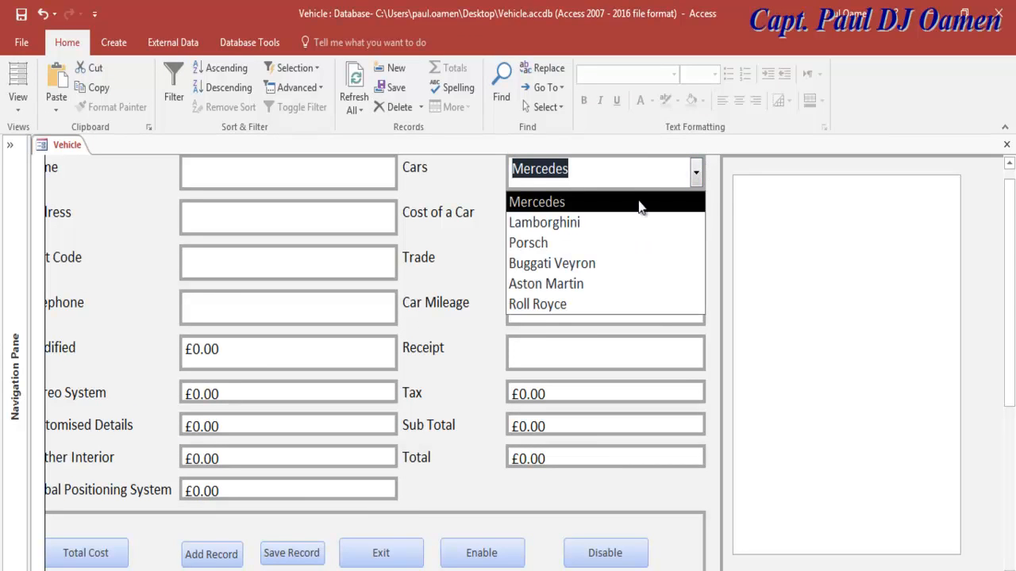
{"action": "left_click", "coordinate": [555, 223]}
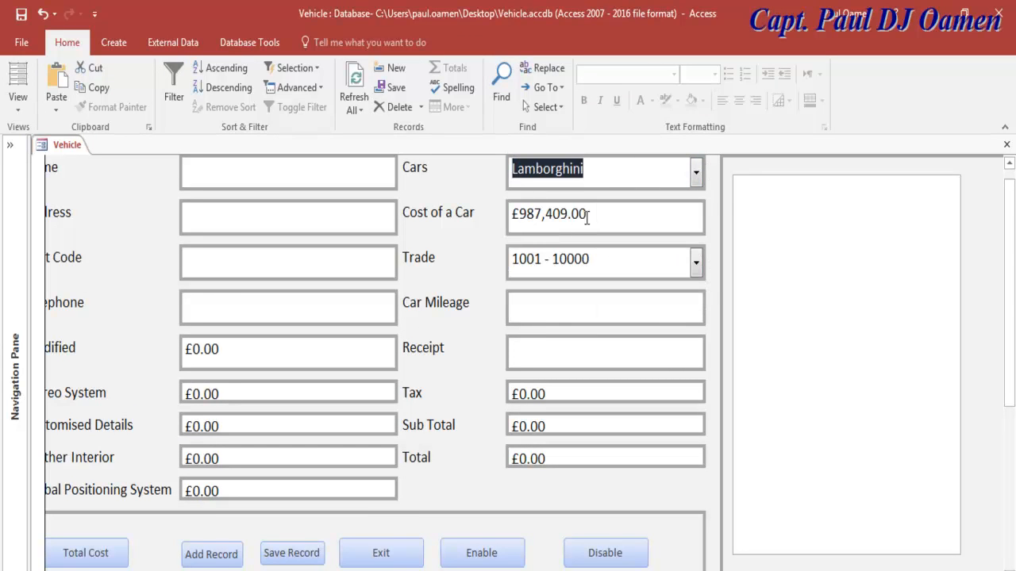
{"action": "left_click", "coordinate": [695, 175]}
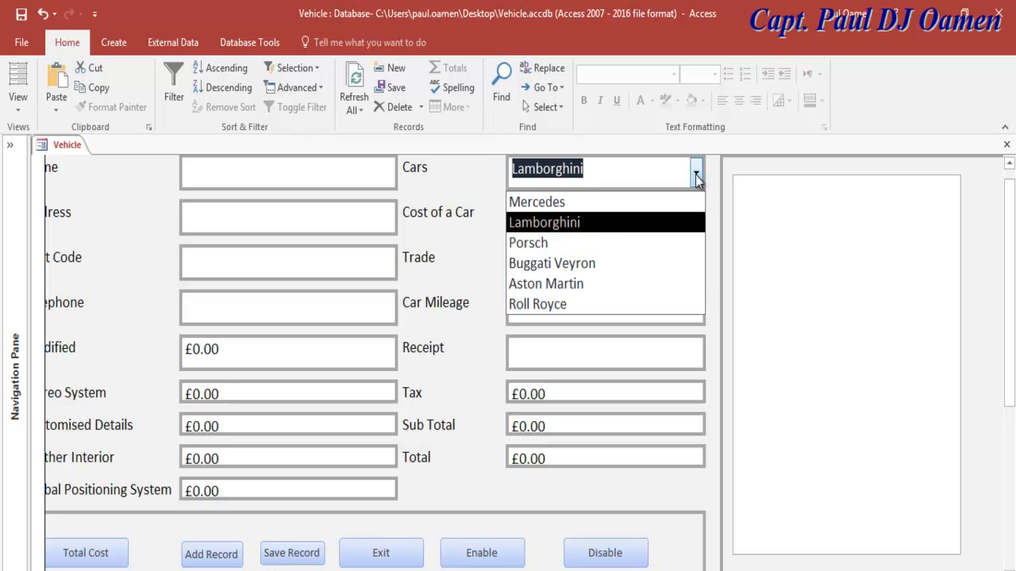
{"action": "left_click", "coordinate": [695, 175]}
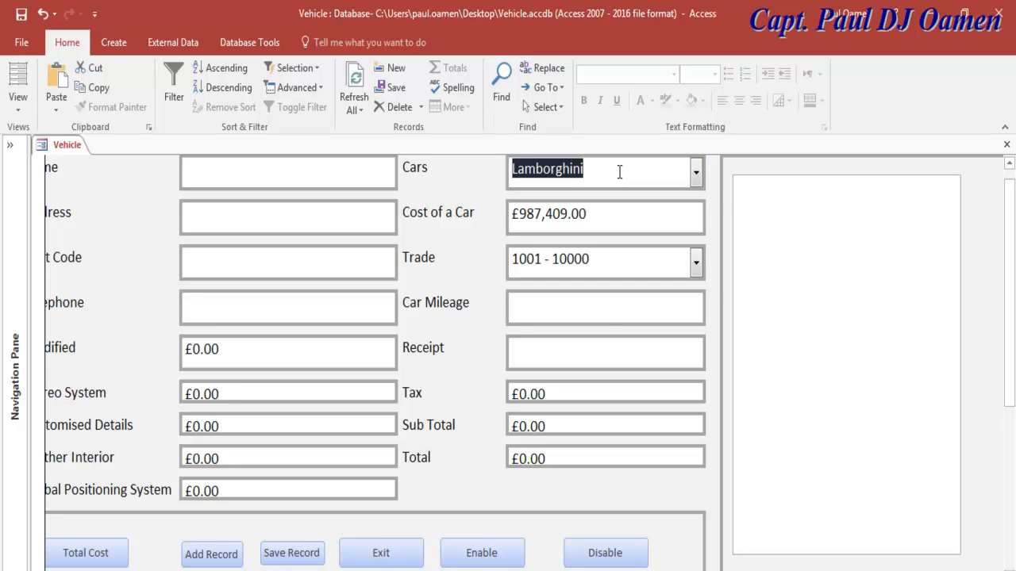
{"action": "left_click", "coordinate": [620, 172]}
{"action": "left_click", "coordinate": [696, 176]}
{"action": "left_click", "coordinate": [591, 223]}
{"action": "left_click", "coordinate": [18, 102]}
Step: Back in Design View, open the form code and select the Lamborghini If and cost lines
{"action": "left_click", "coordinate": [61, 212]}
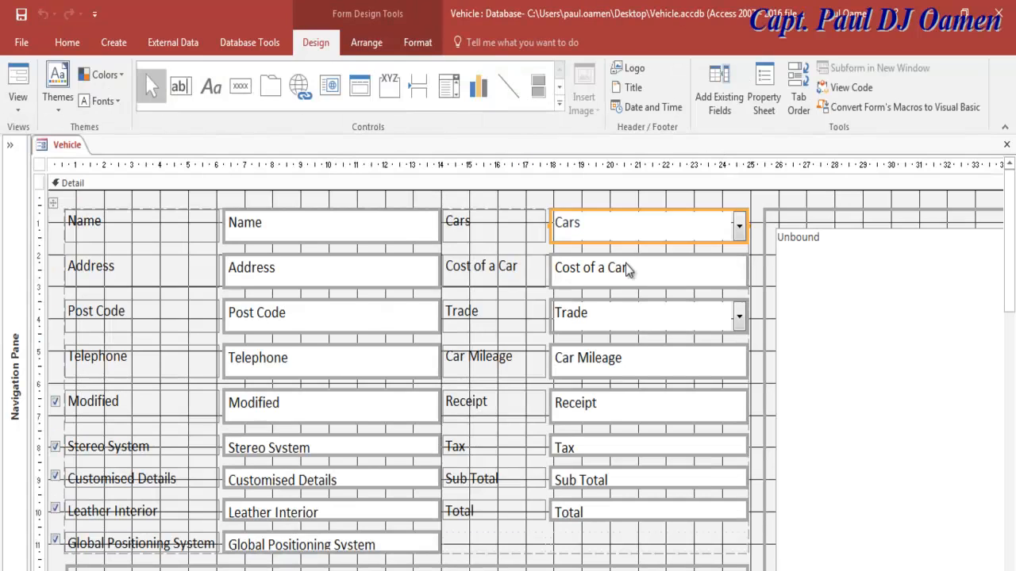
{"action": "left_click", "coordinate": [846, 87]}
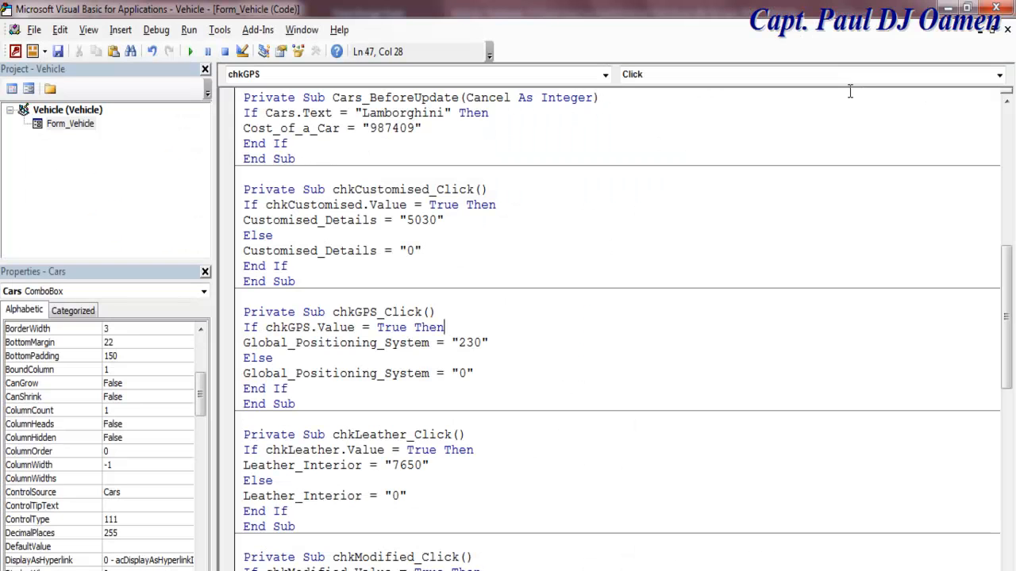
{"action": "left_click_drag", "start_coordinate": [1006, 342], "coordinate": [1006, 300]}
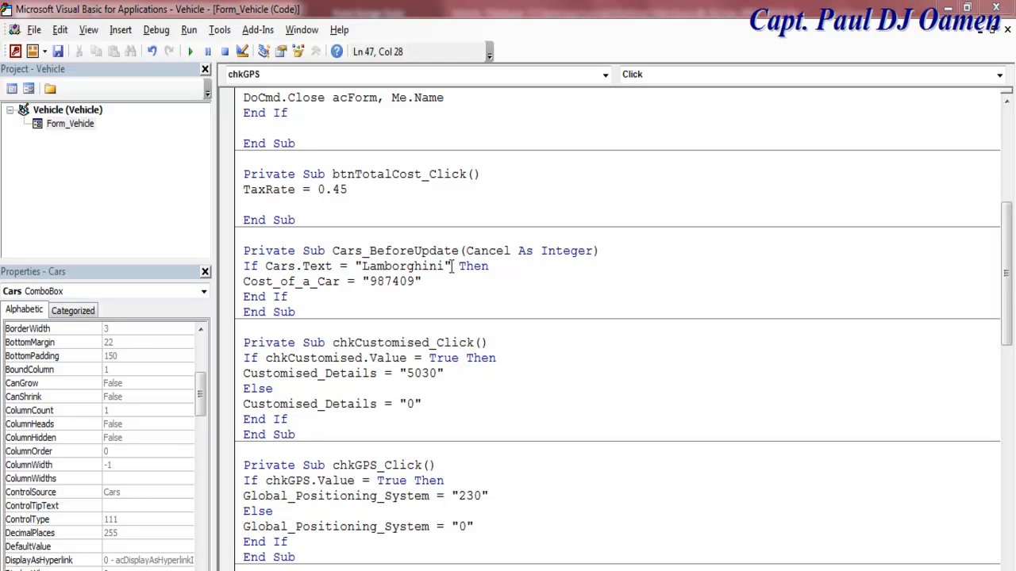
{"action": "left_click_drag", "start_coordinate": [451, 266], "coordinate": [243, 273]}
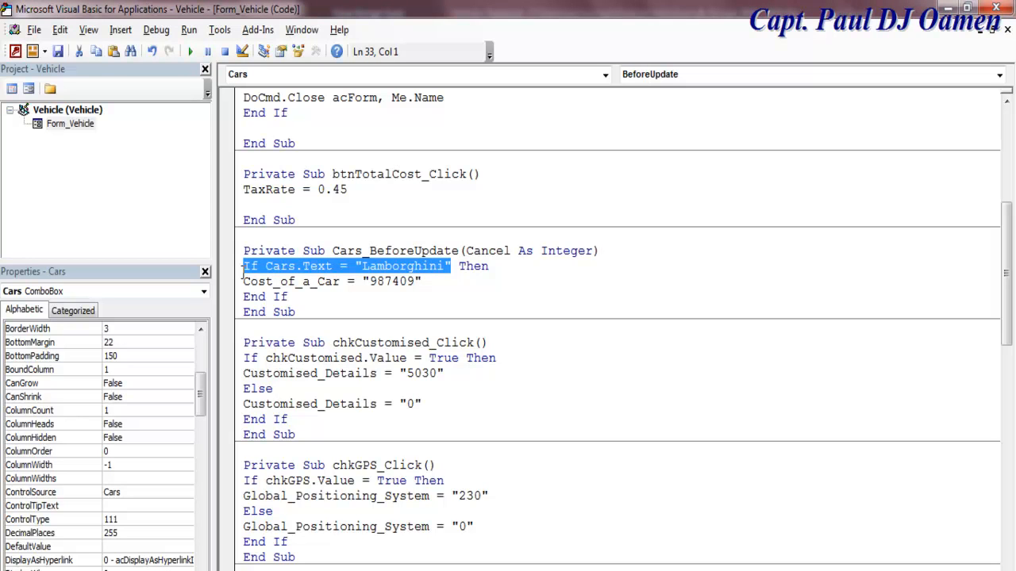
{"action": "left_click_drag", "start_coordinate": [441, 281], "coordinate": [247, 273]}
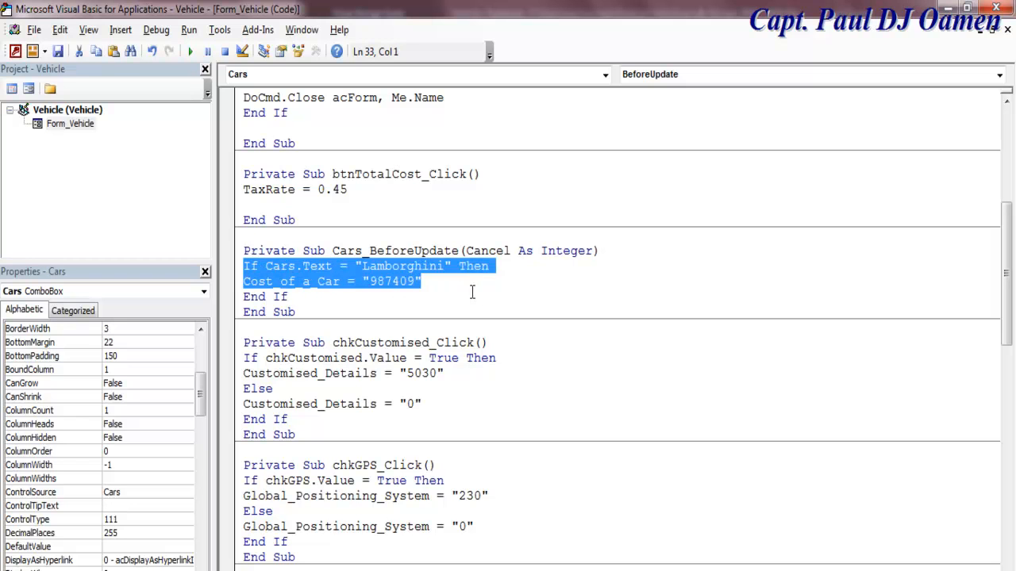
Step: Paste them as an ElseIf branch for Mercedes with a cost of 87238
{"action": "left_click", "coordinate": [442, 281]}
{"action": "key", "text": "Return"}
{"action": "type", "text": "else"}
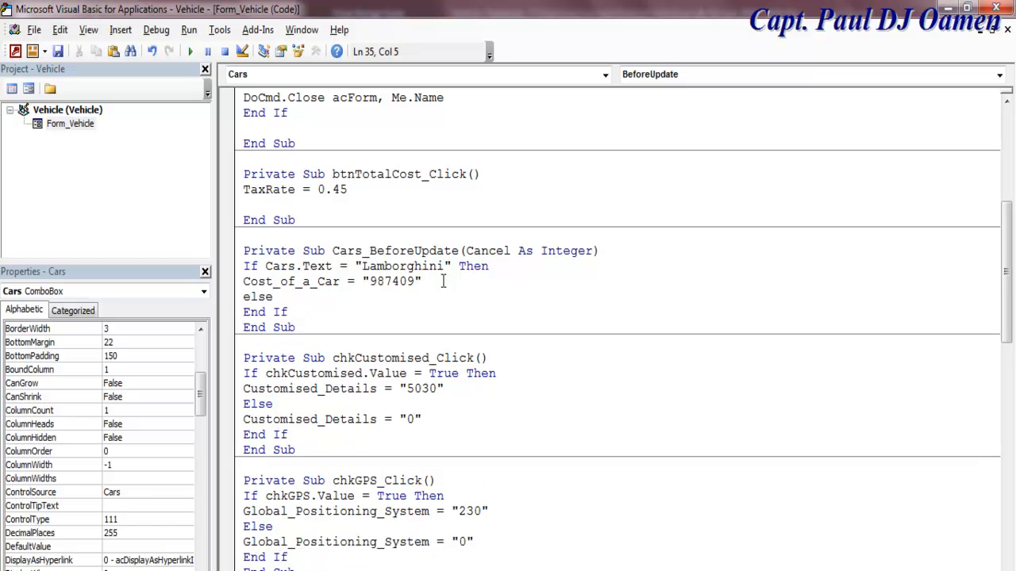
{"action": "type", "text": "If Cars.Text = \"Lamborghini\" Then Cost_of_a_Car = \"987409\""}
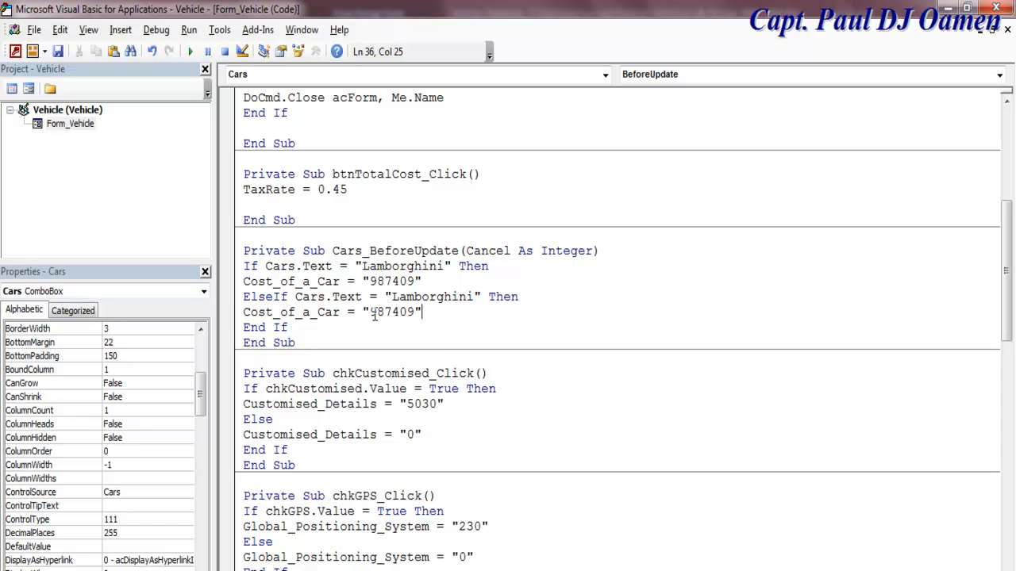
{"action": "left_click_drag", "start_coordinate": [474, 297], "coordinate": [391, 297]}
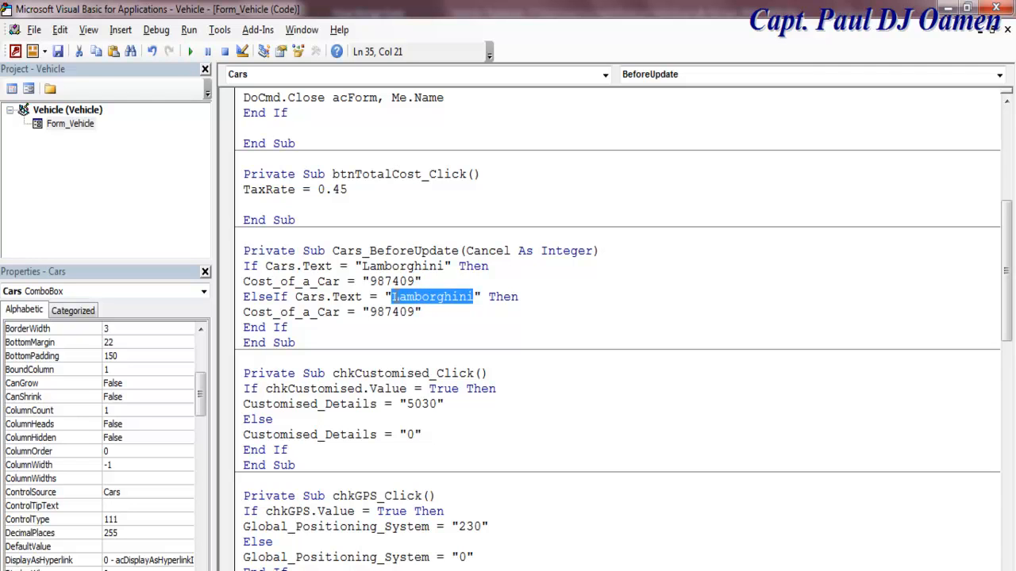
{"action": "left_click_drag", "start_coordinate": [474, 297], "coordinate": [393, 299]}
{"action": "type", "text": "M"}
{"action": "type", "text": "er"}
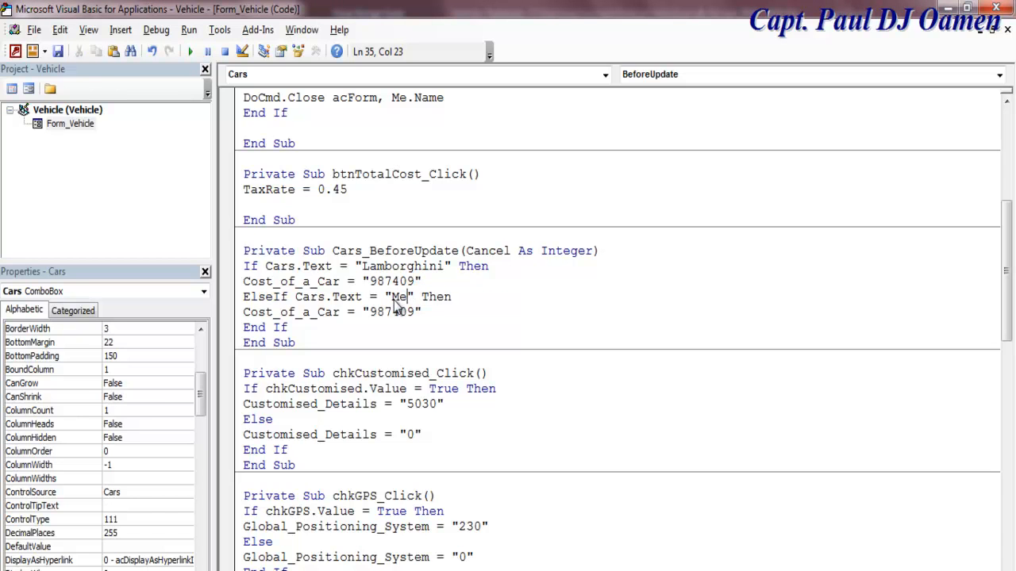
{"action": "type", "text": "cedes"}
{"action": "left_click", "coordinate": [379, 313]}
{"action": "key", "text": "BackSpace"}
{"action": "left_click", "coordinate": [388, 311]}
{"action": "left_click_drag", "start_coordinate": [407, 312], "coordinate": [384, 315]}
{"action": "type", "text": "238"}
Step: Copy the Mercedes branch into a new ElseIf for Porsch costing 90657
{"action": "left_click_drag", "start_coordinate": [244, 297], "coordinate": [295, 325]}
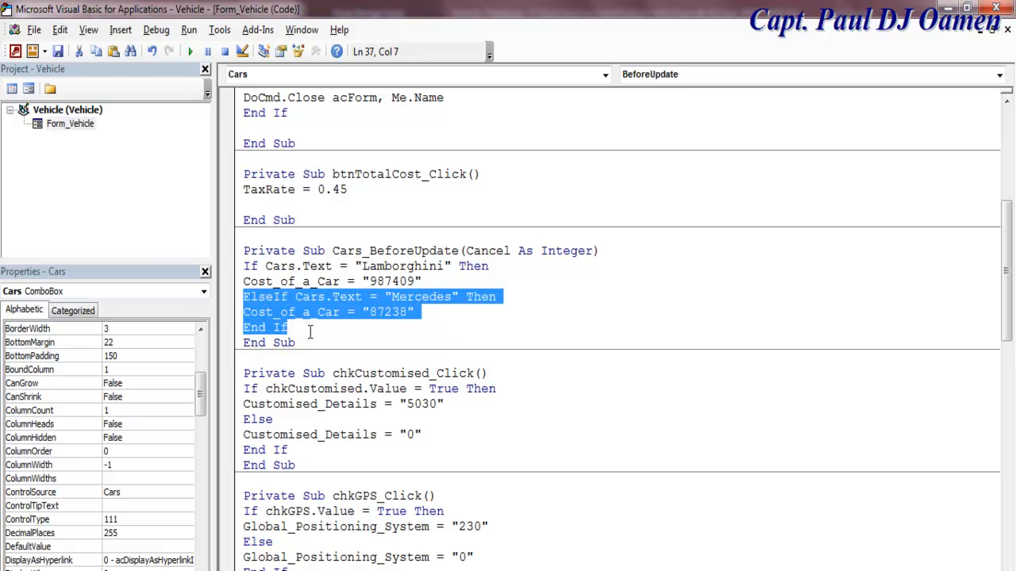
{"action": "left_click", "coordinate": [295, 326]}
{"action": "left_click", "coordinate": [417, 312]}
{"action": "left_click_drag", "start_coordinate": [416, 312], "coordinate": [244, 297]}
{"action": "key", "text": "ctrl+c"}
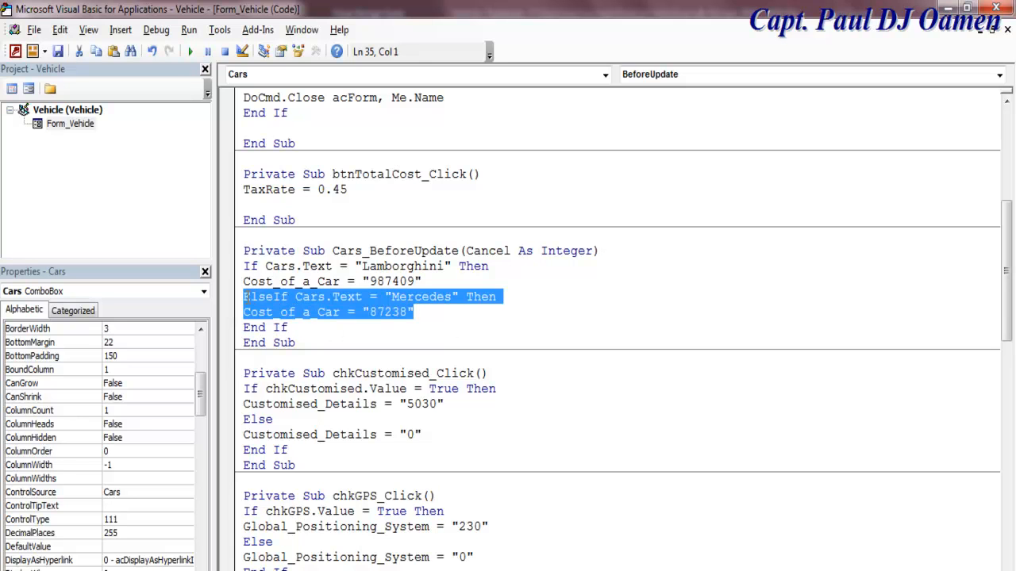
{"action": "left_click", "coordinate": [423, 313]}
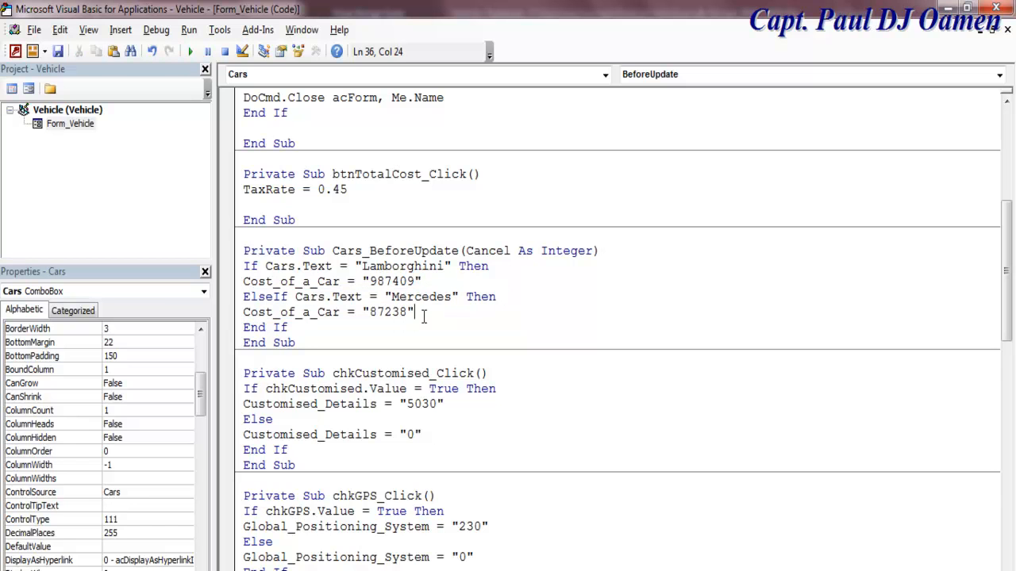
{"action": "key", "text": "Return"}
{"action": "key", "text": "ctrl+v"}
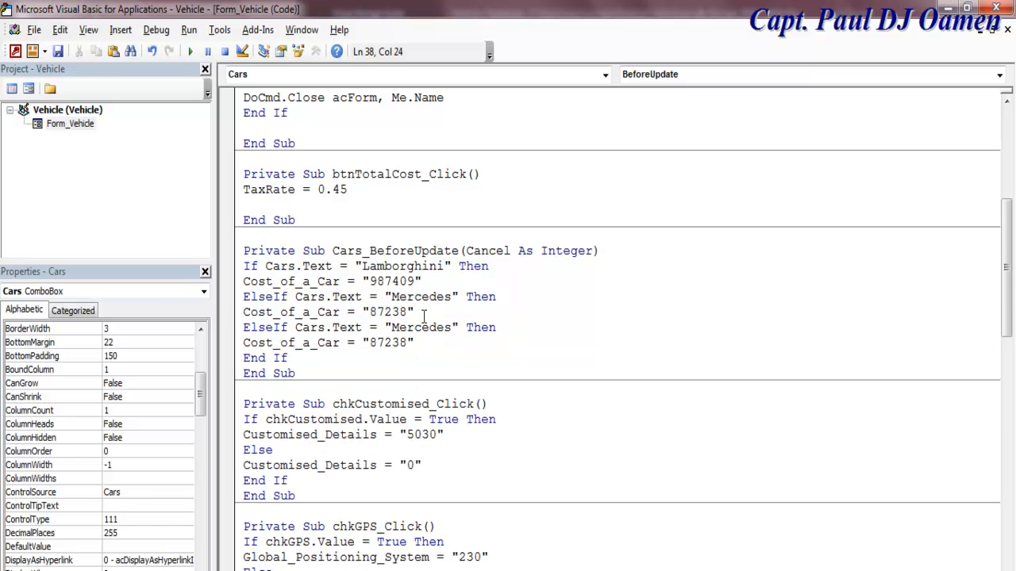
{"action": "left_click_drag", "start_coordinate": [458, 327], "coordinate": [391, 328]}
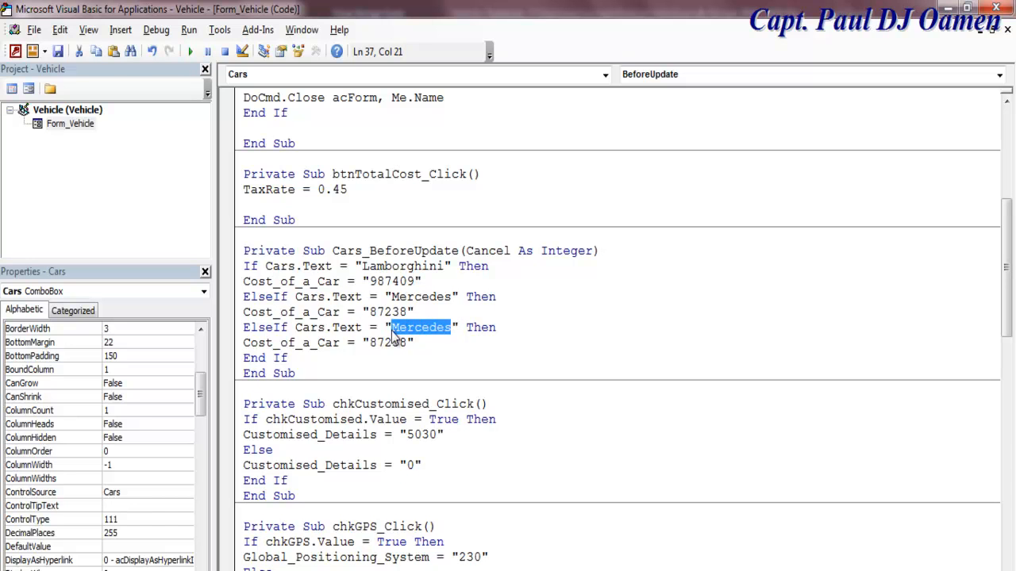
{"action": "type", "text": "Por"}
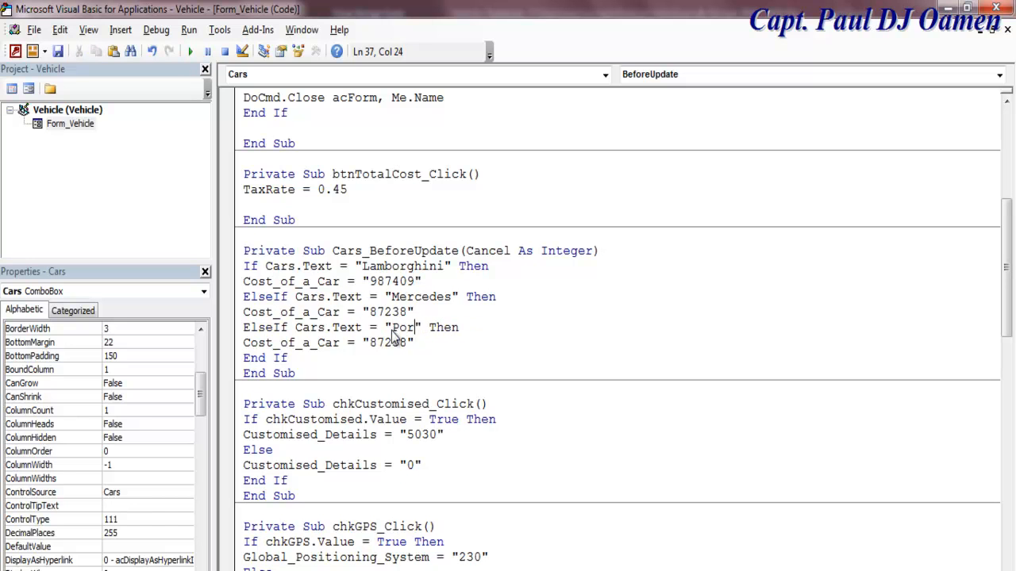
{"action": "type", "text": "sch"}
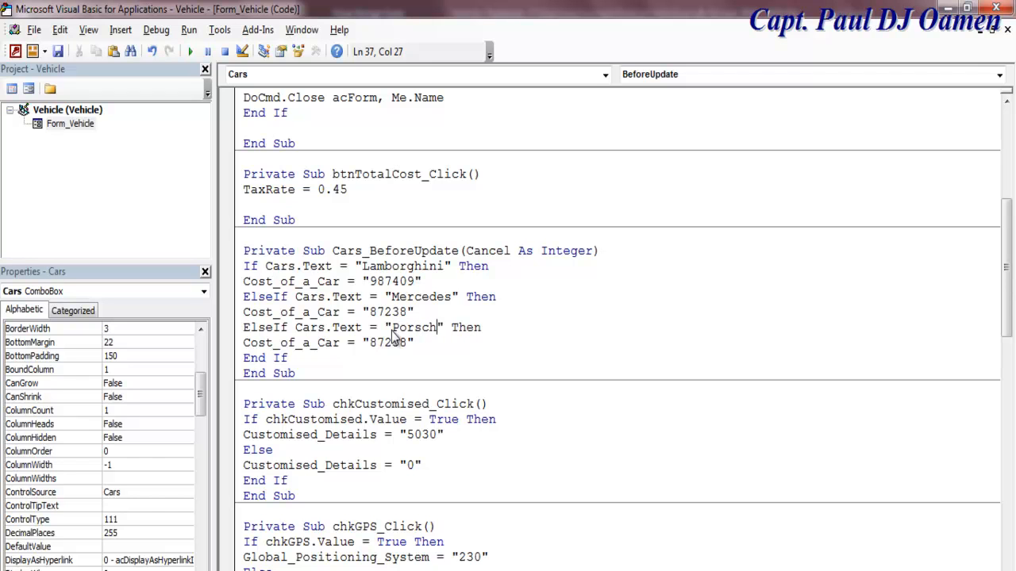
{"action": "left_click_drag", "start_coordinate": [408, 343], "coordinate": [370, 353]}
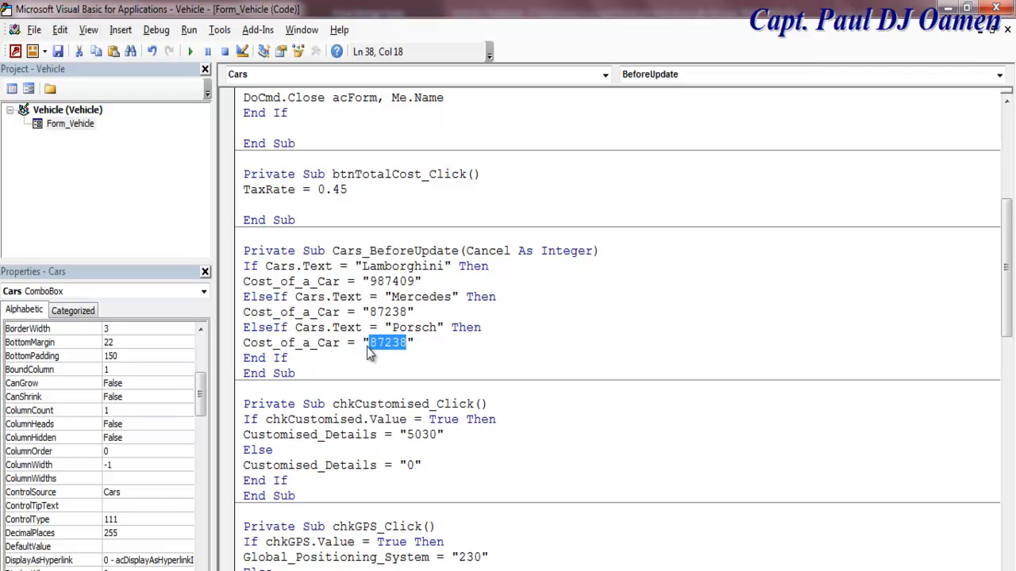
{"action": "type", "text": "90657"}
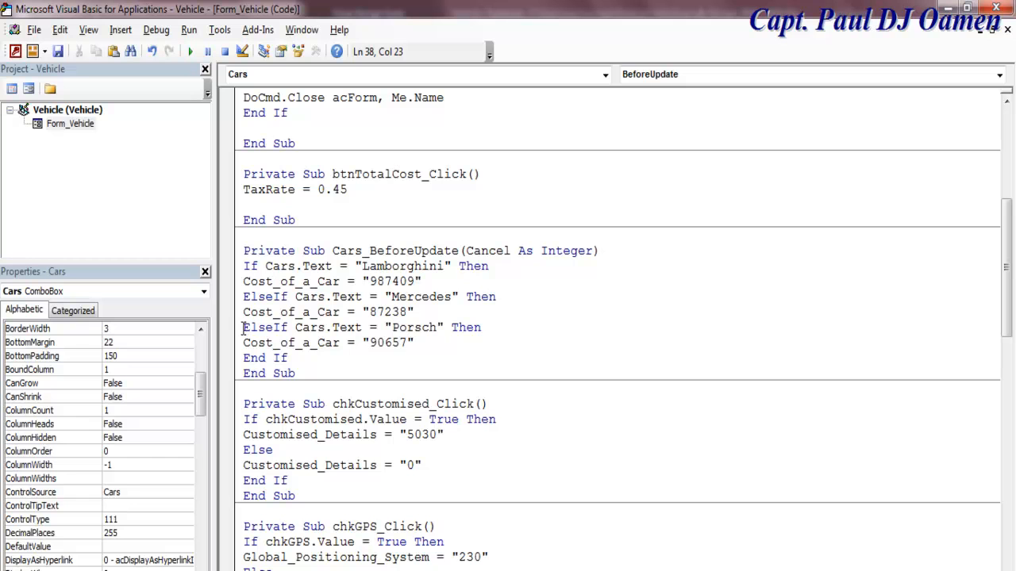
Step: Add an ElseIf branch for Rolls Royce with a cost of 95874
{"action": "left_click", "coordinate": [423, 337]}
{"action": "key", "text": "Return"}
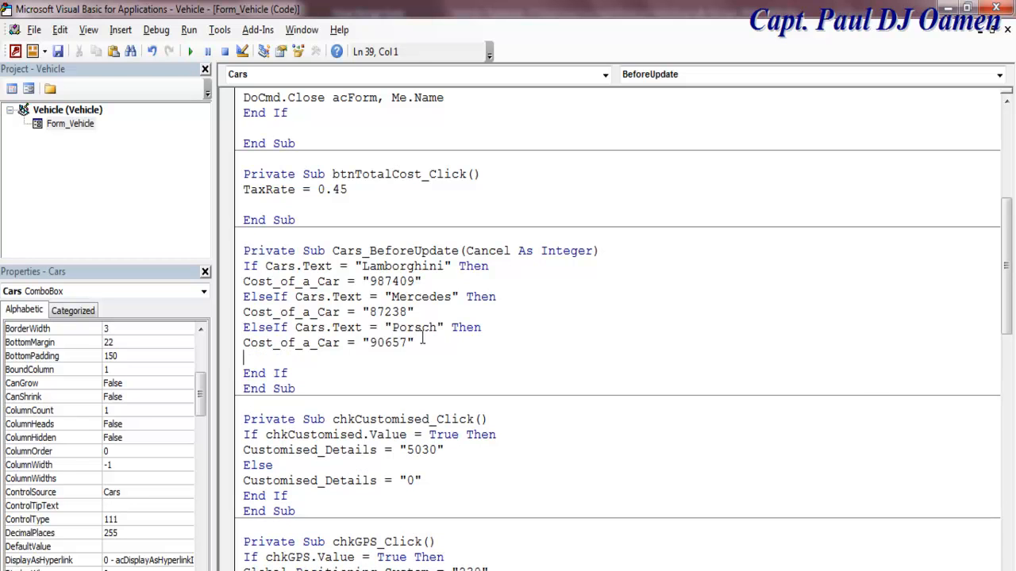
{"action": "key", "text": "ctrl+v"}
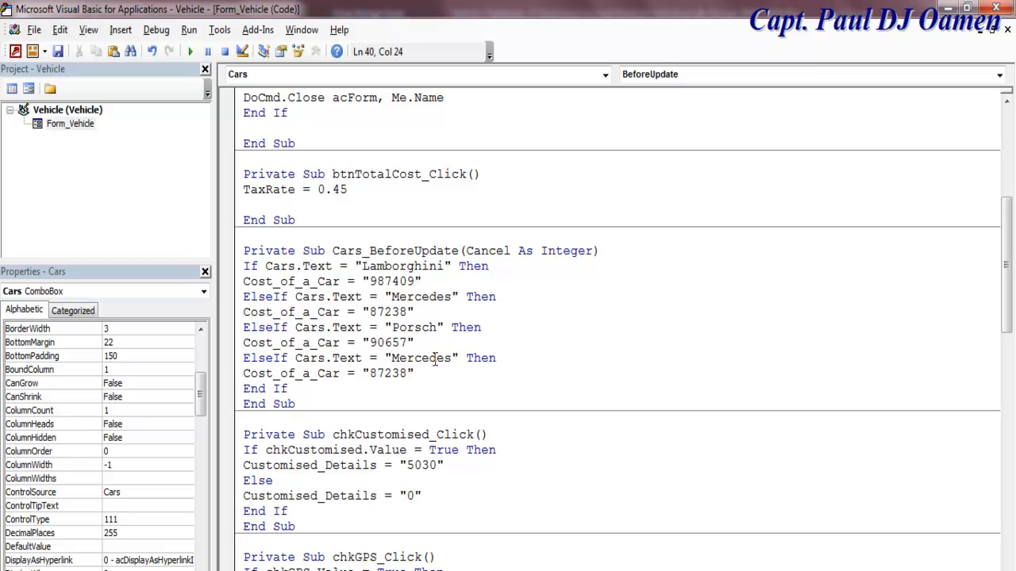
{"action": "left_click_drag", "start_coordinate": [454, 358], "coordinate": [392, 358]}
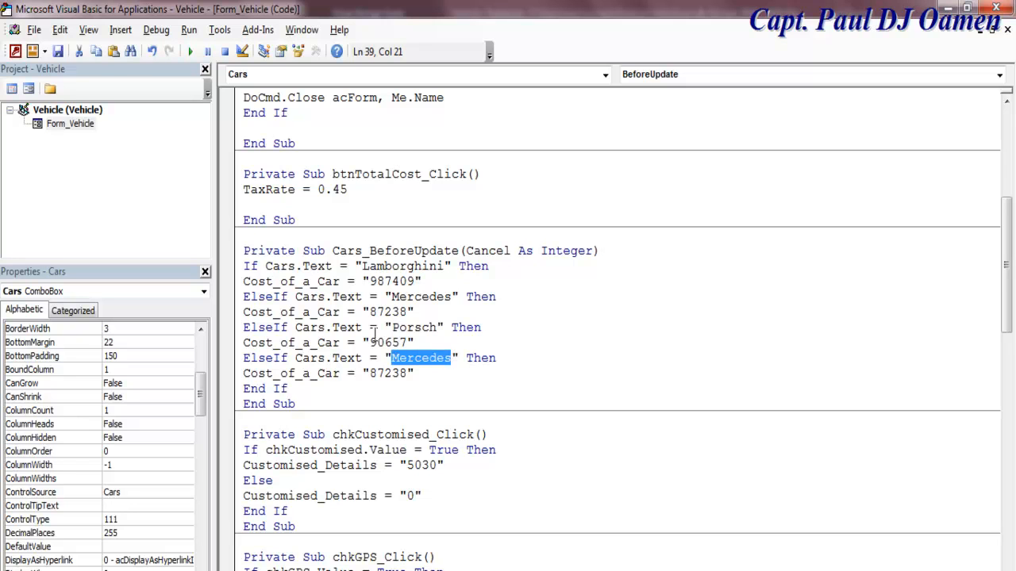
{"action": "type", "text": "Rolls"}
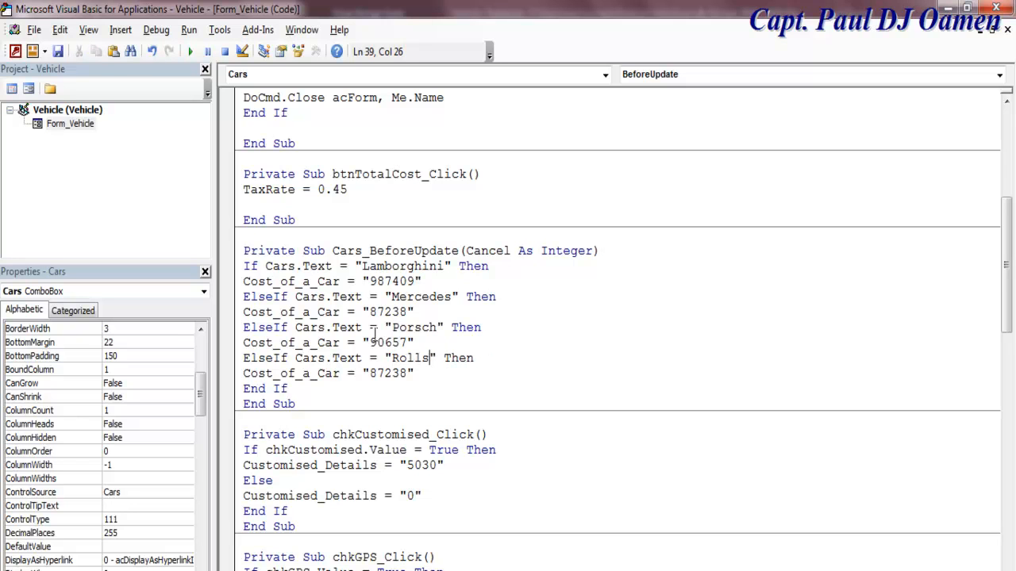
{"action": "type", "text": " Royce"}
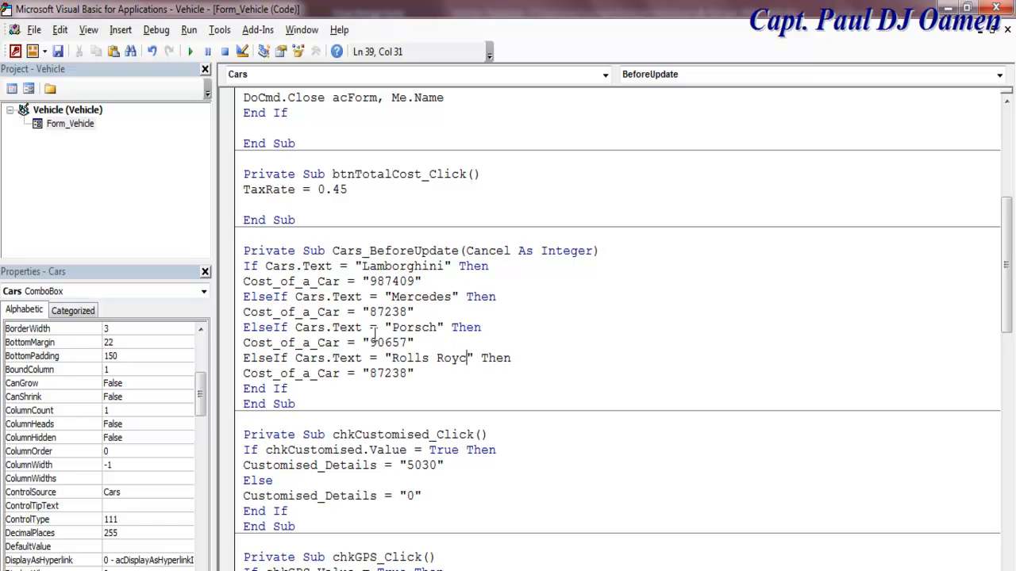
{"action": "left_click_drag", "start_coordinate": [406, 374], "coordinate": [369, 375]}
{"action": "type", "text": "95874"}
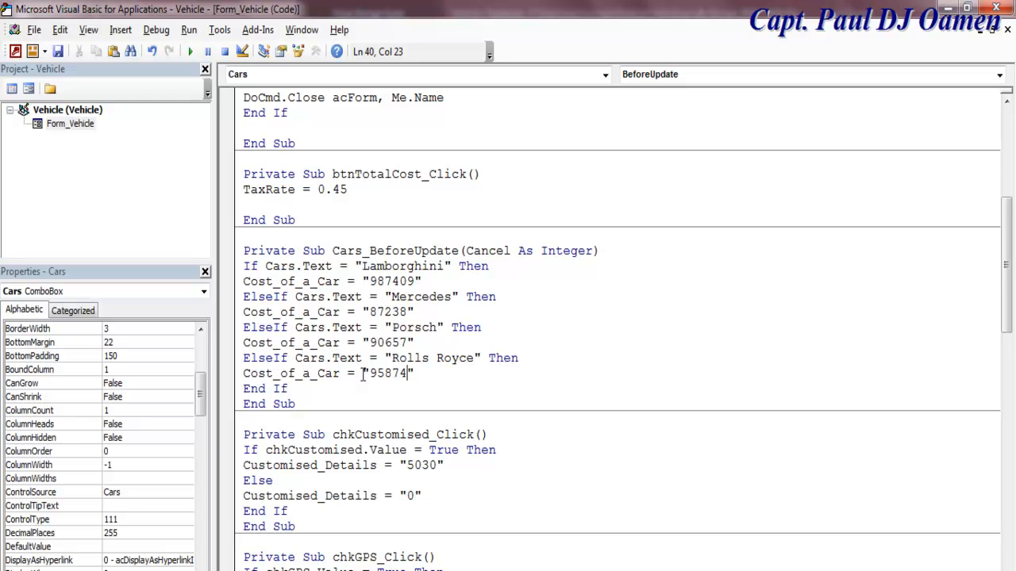
Step: Add an ElseIf branch for Aston Martin with a cost of 1029878
{"action": "left_click", "coordinate": [432, 373]}
{"action": "key", "text": "Return"}
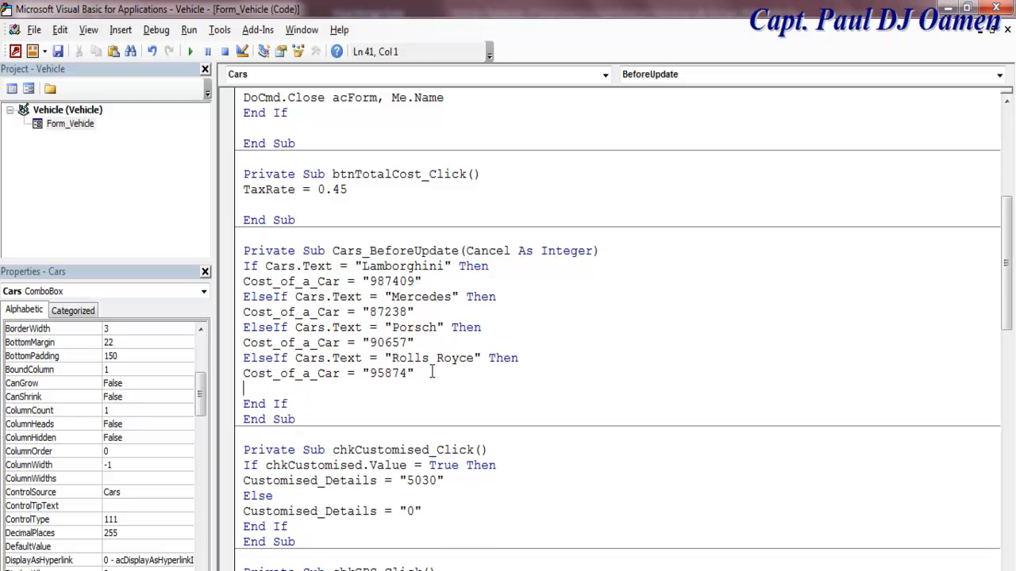
{"action": "key", "text": "ctrl+v"}
{"action": "left_click_drag", "start_coordinate": [453, 388], "coordinate": [391, 381]}
{"action": "type", "text": "Astom"}
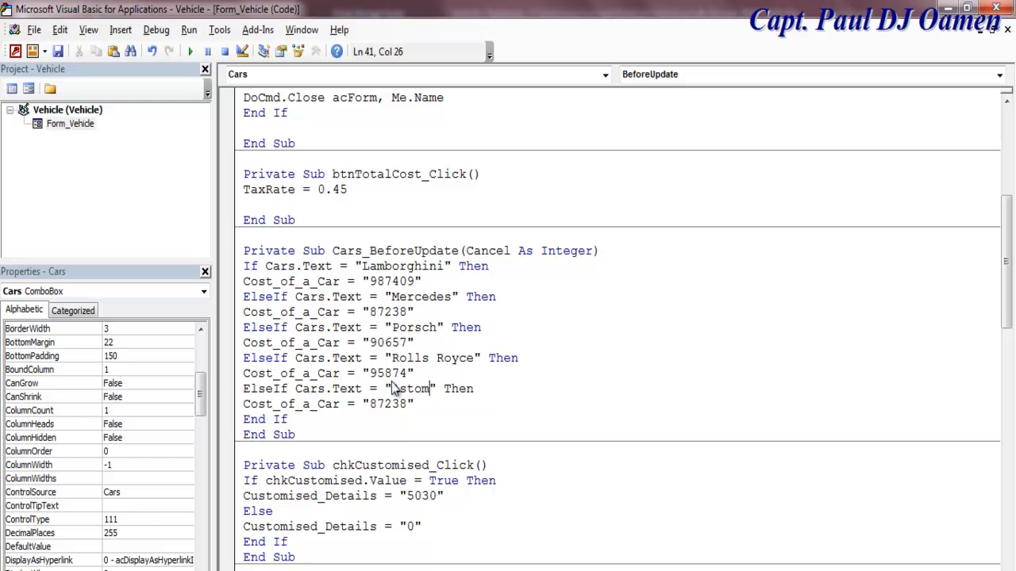
{"action": "key", "text": "BackSpace"}
{"action": "type", "text": "n Mar"}
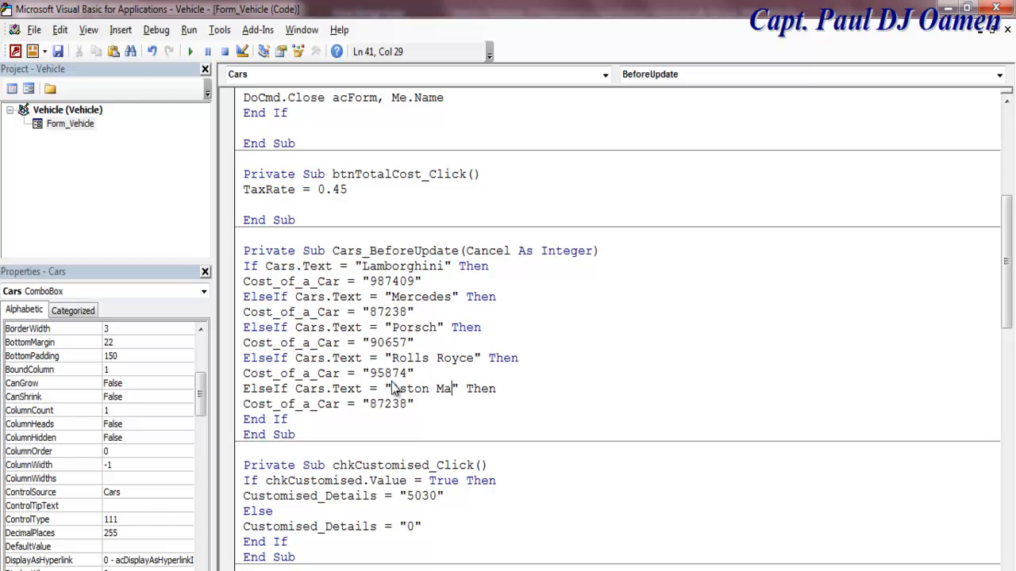
{"action": "type", "text": "tin"}
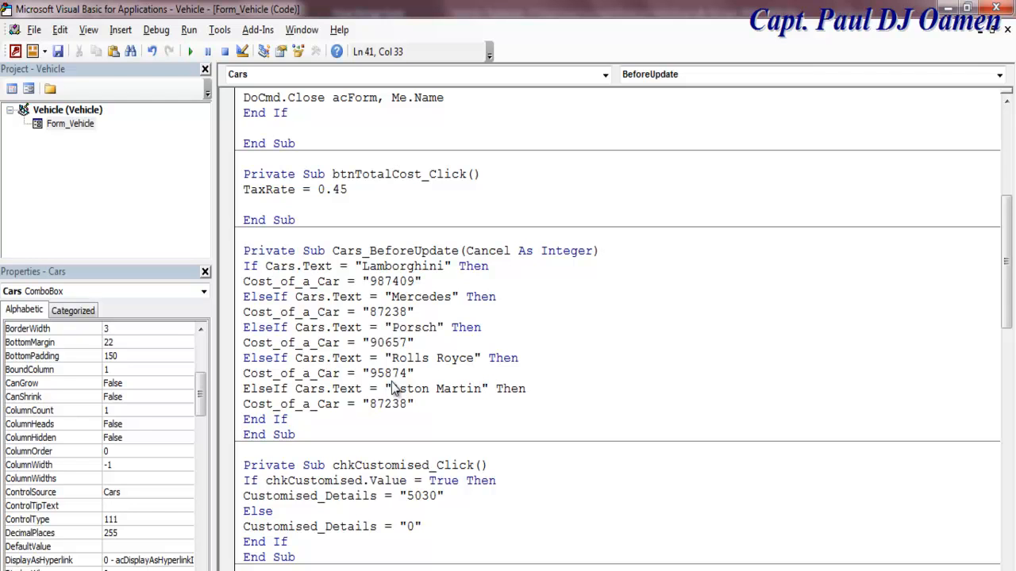
{"action": "left_click", "coordinate": [385, 404]}
{"action": "left_click_drag", "start_coordinate": [405, 404], "coordinate": [370, 404]}
{"action": "type", "text": "1029878"}
Step: Add a Buggati Veyron ElseIf branch after the Aston Martin one
{"action": "left_click_drag", "start_coordinate": [243, 388], "coordinate": [438, 403]}
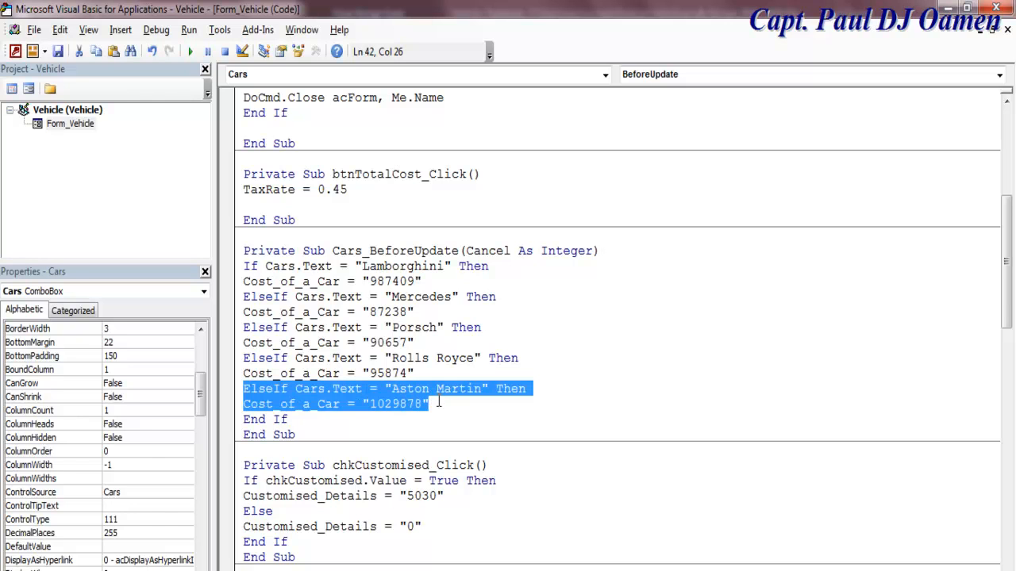
{"action": "left_click", "coordinate": [448, 404]}
{"action": "key", "text": "Return"}
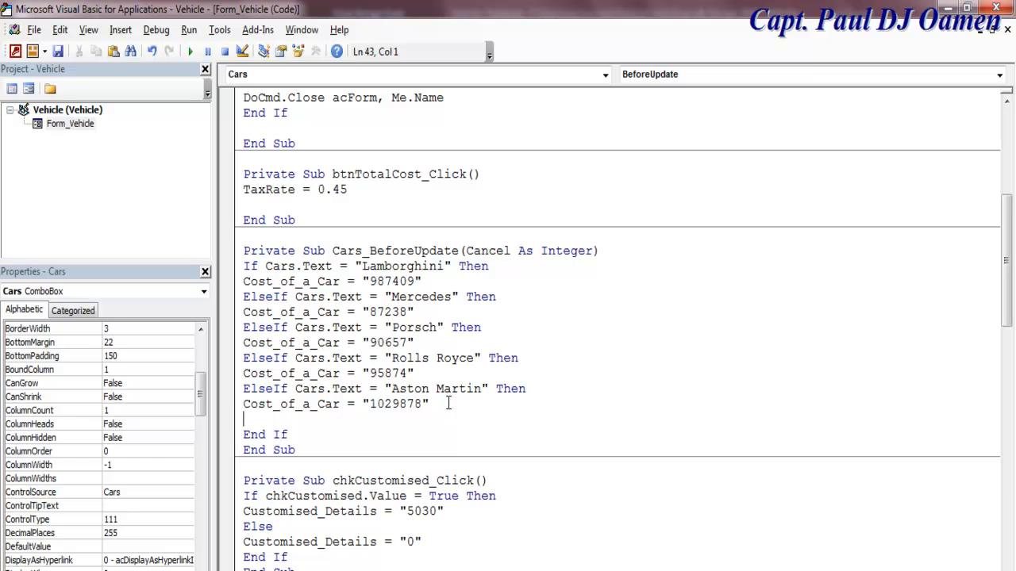
{"action": "type", "text": "ElseIf Cars.Text = \"Mercedes\" Then Cost_of_a_Car = \"87238\""}
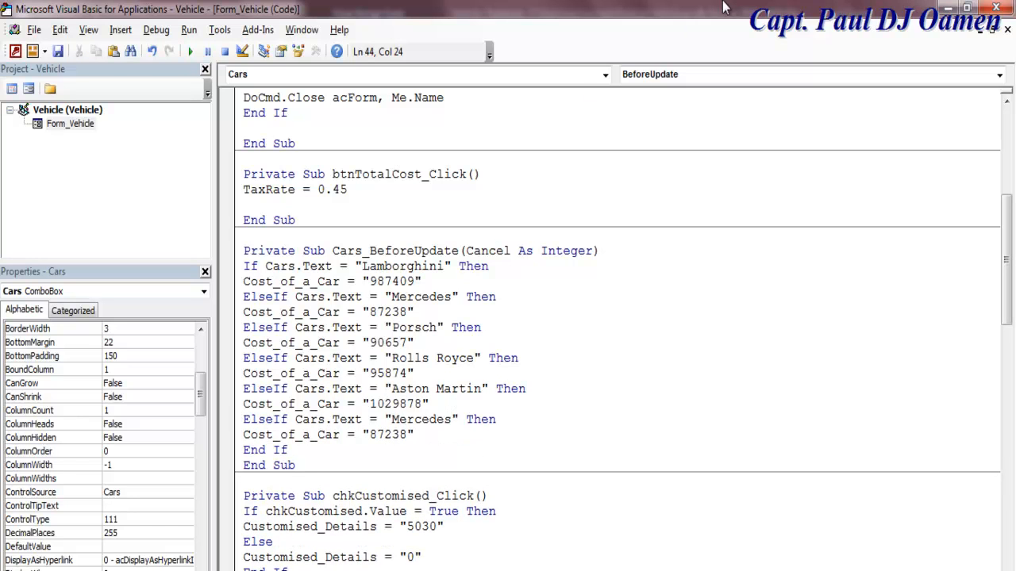
{"action": "left_click", "coordinate": [448, 420]}
{"action": "left_click_drag", "start_coordinate": [449, 419], "coordinate": [392, 420]}
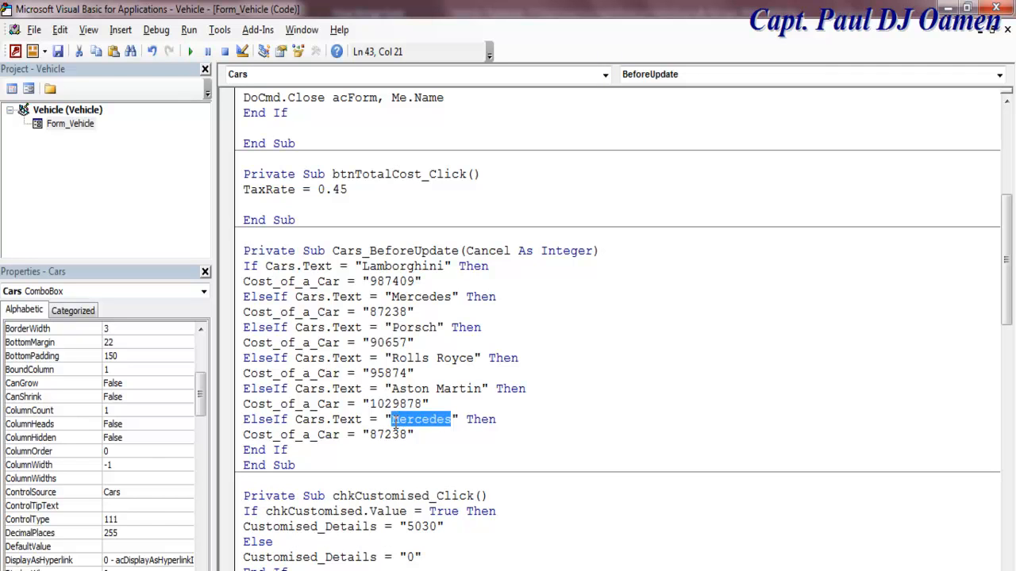
{"action": "type", "text": "Bugg"}
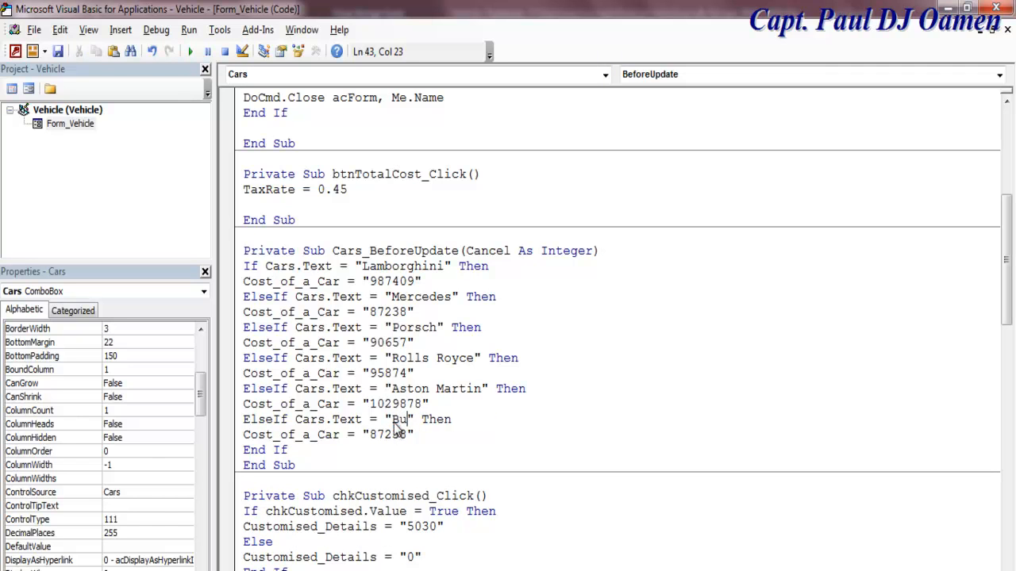
{"action": "type", "text": "ati Veyron"}
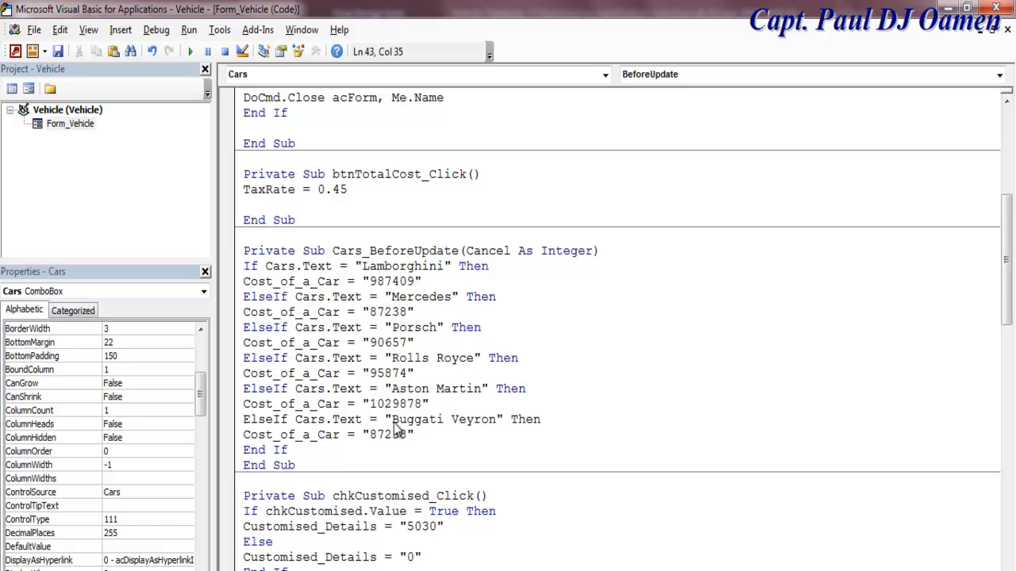
{"action": "left_click", "coordinate": [605, 74]}
{"action": "left_click_drag", "start_coordinate": [603, 216], "coordinate": [612, 138]}
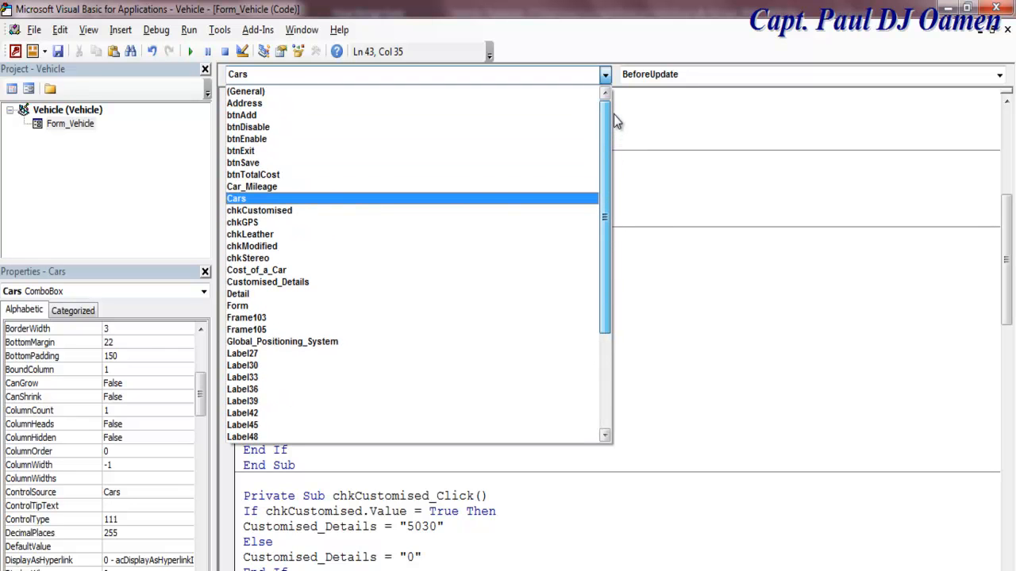
{"action": "left_click_drag", "start_coordinate": [605, 180], "coordinate": [687, 316]}
{"action": "left_click", "coordinate": [686, 316]}
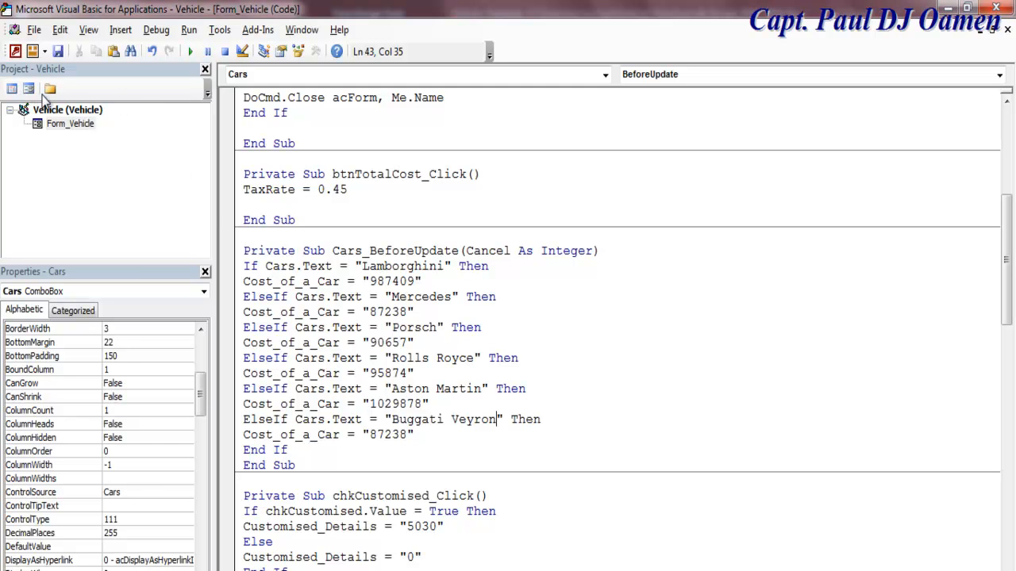
Step: Run the Vehicle form and pick Buggati Veyron, Aston Martin and Roll Royce to check costs
{"action": "left_click", "coordinate": [29, 88]}
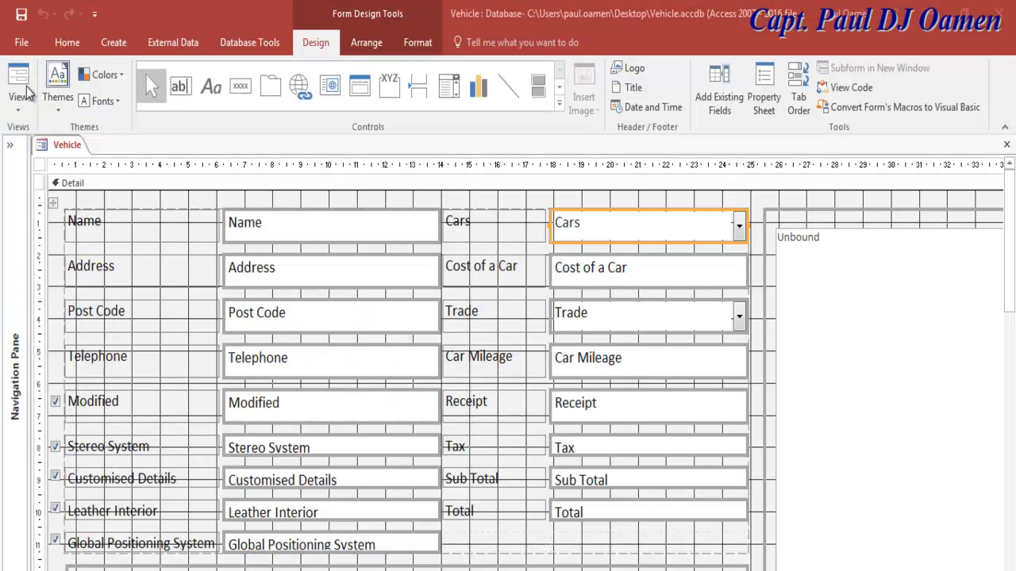
{"action": "left_click", "coordinate": [24, 84]}
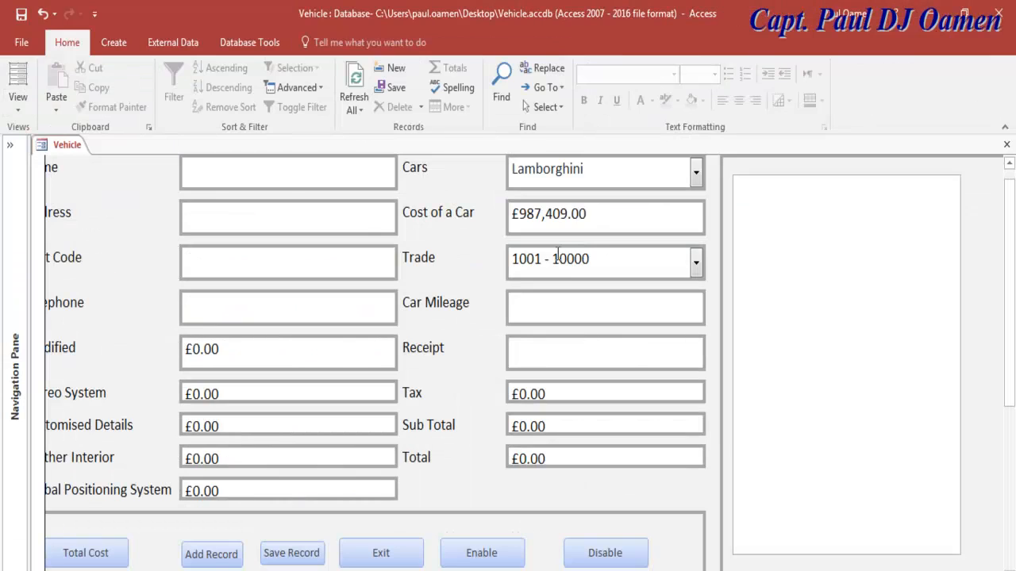
{"action": "left_click", "coordinate": [696, 172]}
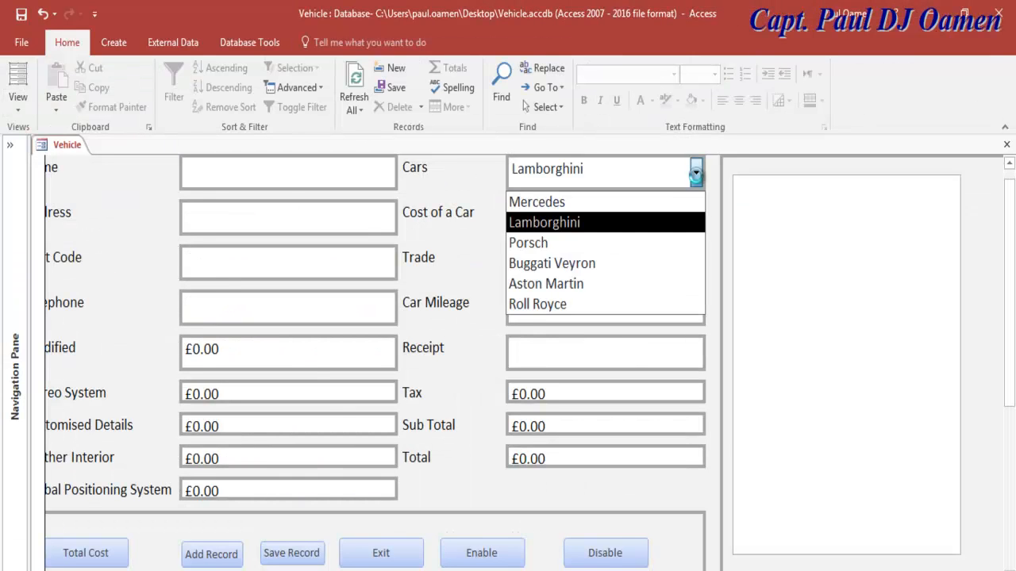
{"action": "left_click", "coordinate": [603, 264]}
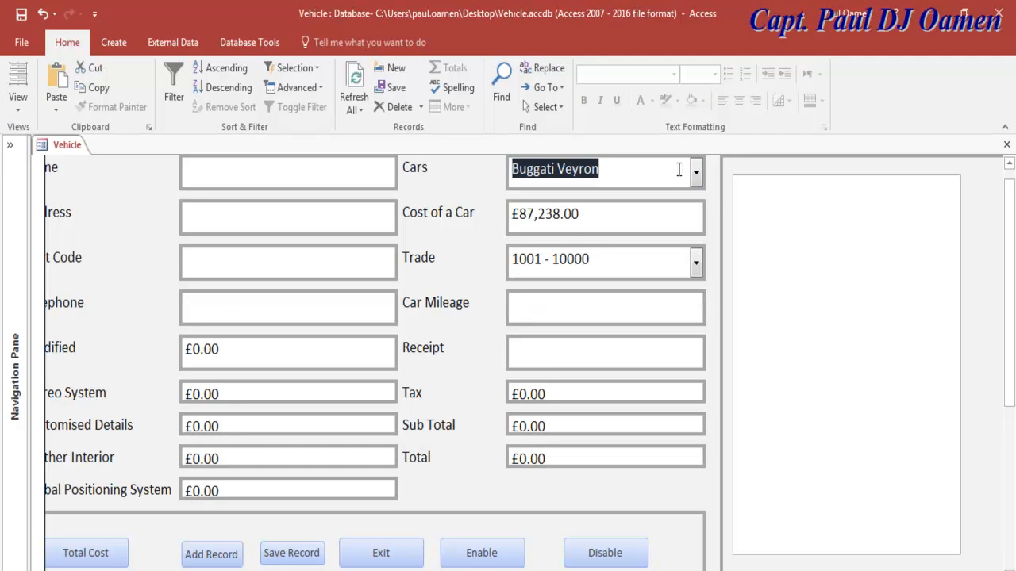
{"action": "left_click", "coordinate": [696, 172]}
{"action": "left_click", "coordinate": [575, 287]}
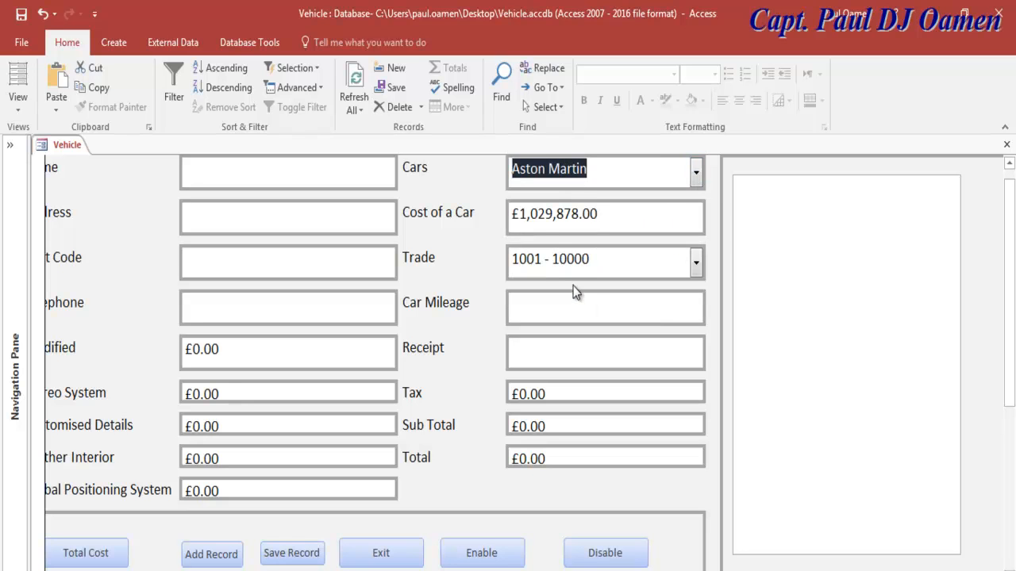
{"action": "left_click", "coordinate": [696, 172]}
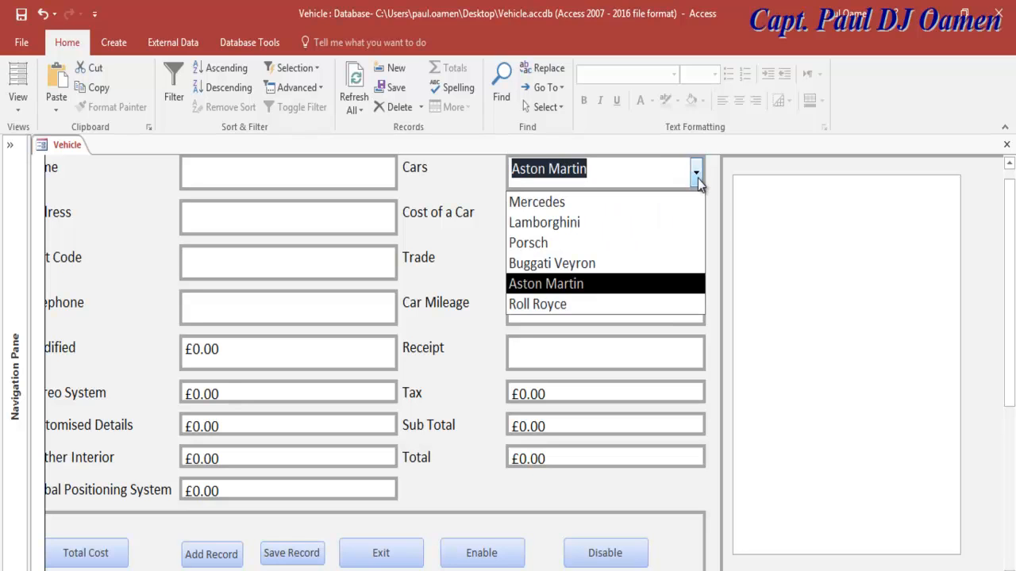
{"action": "left_click", "coordinate": [564, 303]}
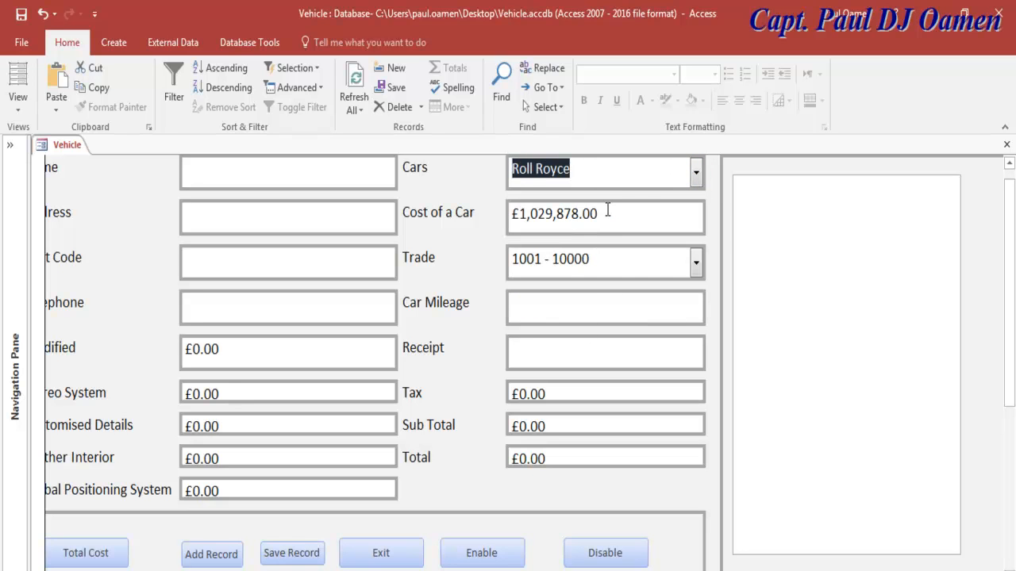
Step: Check the Cost of a Car for Mercedes, Lamborghini, Porsch and Roll Royce
{"action": "left_click_drag", "start_coordinate": [607, 214], "coordinate": [509, 214]}
{"action": "left_click", "coordinate": [696, 170]}
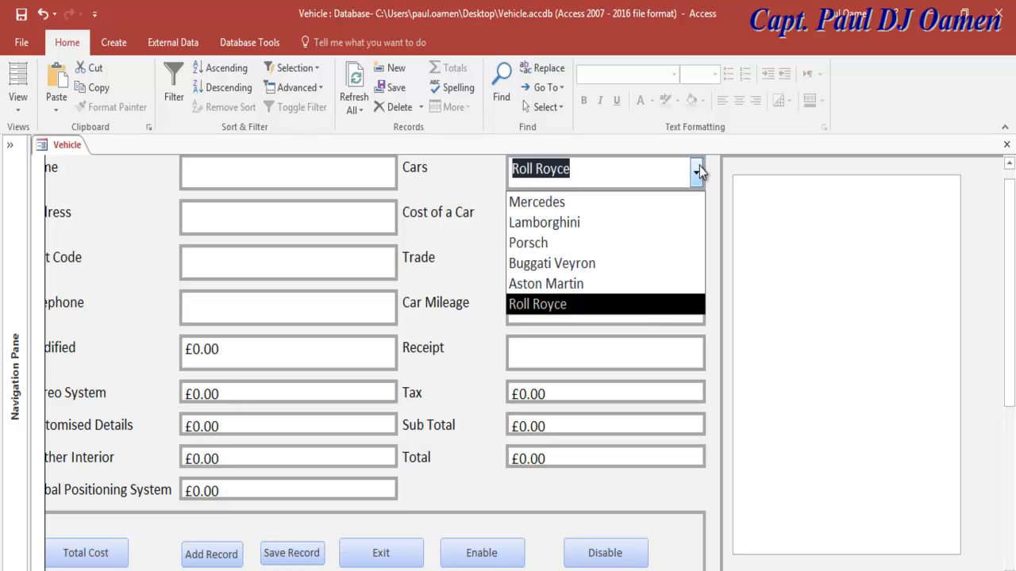
{"action": "left_click", "coordinate": [584, 204]}
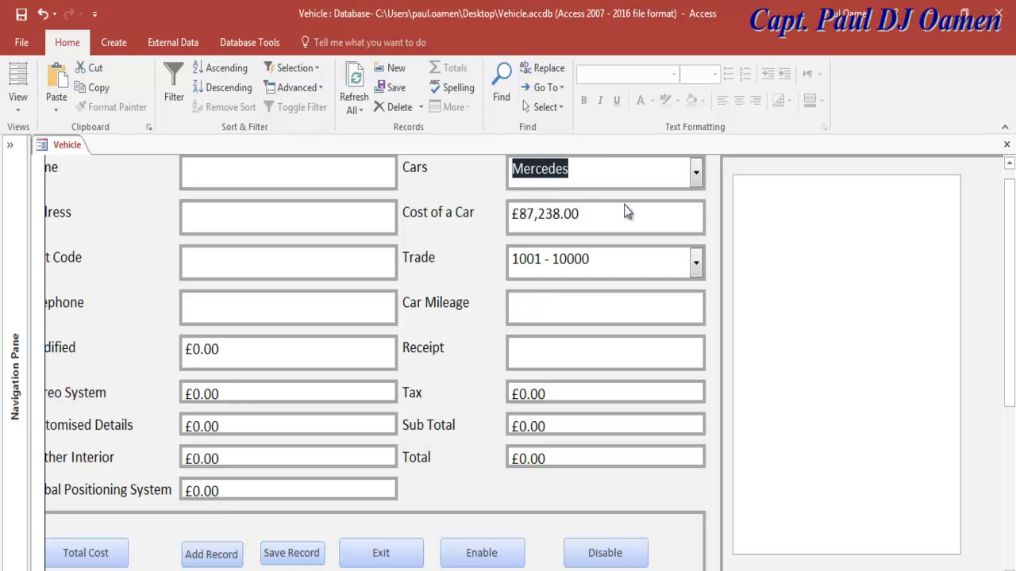
{"action": "left_click", "coordinate": [695, 171]}
{"action": "left_click", "coordinate": [585, 223]}
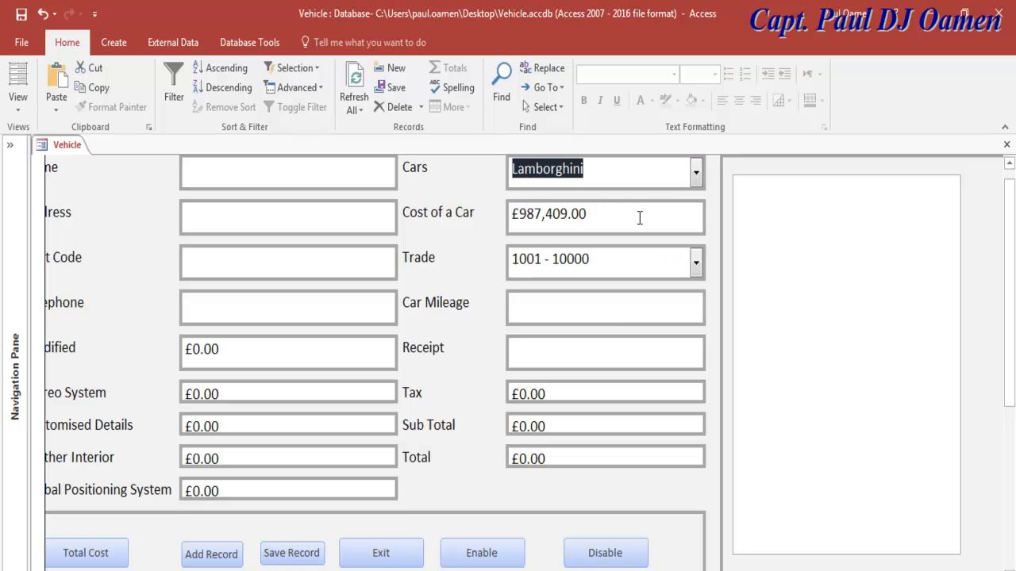
{"action": "left_click", "coordinate": [694, 177]}
{"action": "left_click", "coordinate": [569, 243]}
{"action": "left_click", "coordinate": [695, 179]}
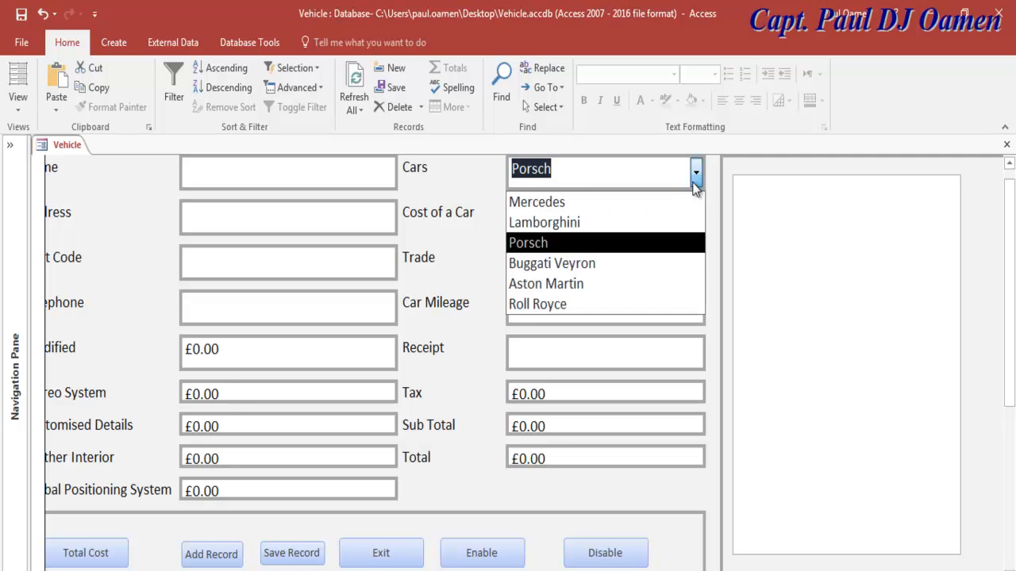
{"action": "left_click", "coordinate": [562, 304]}
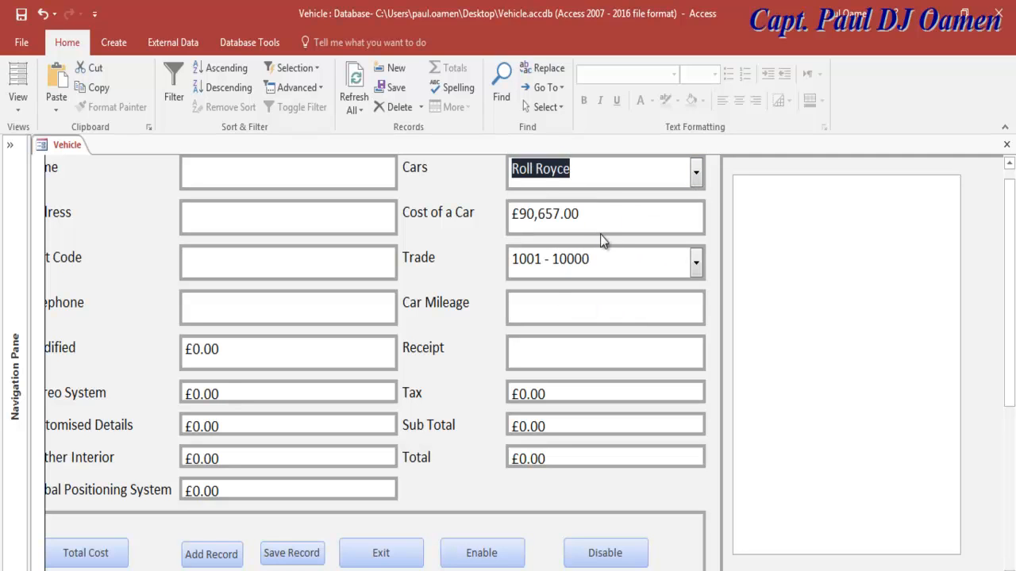
Step: Alternate between Aston Martin and Roll Royce, seeing Roll Royce keep £1,029,878.00
{"action": "left_click", "coordinate": [696, 173]}
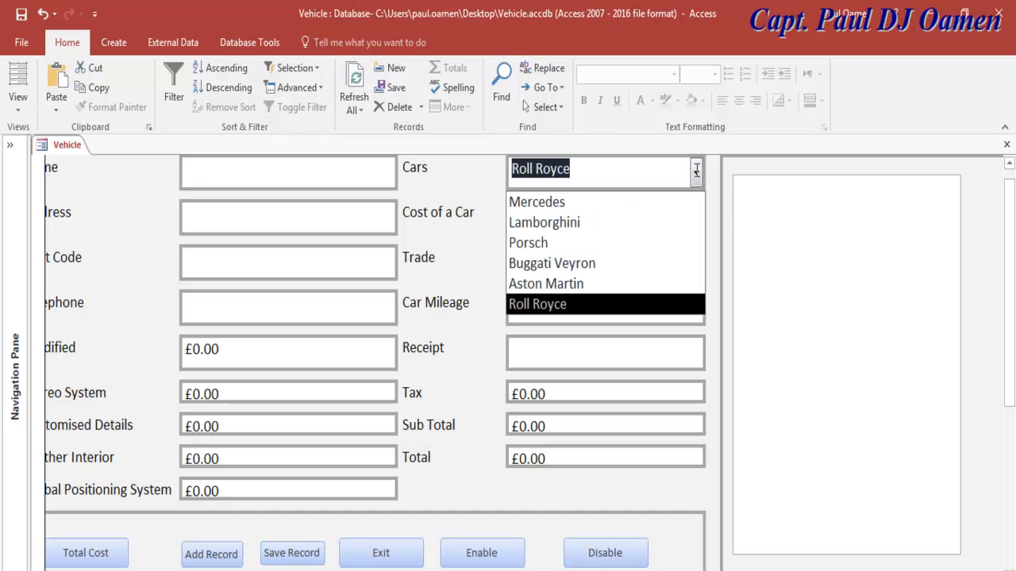
{"action": "left_click", "coordinate": [566, 286]}
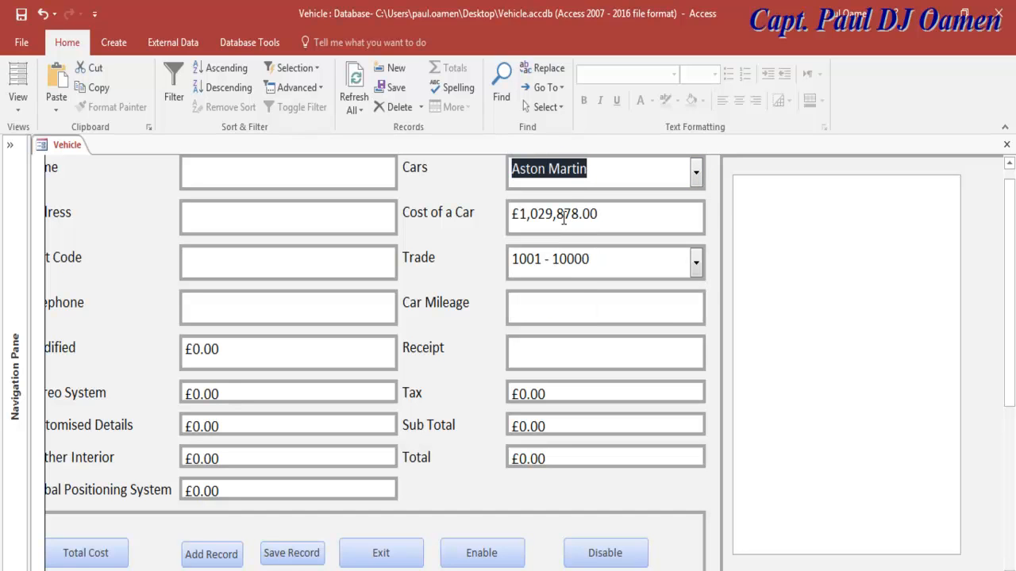
{"action": "left_click", "coordinate": [698, 170]}
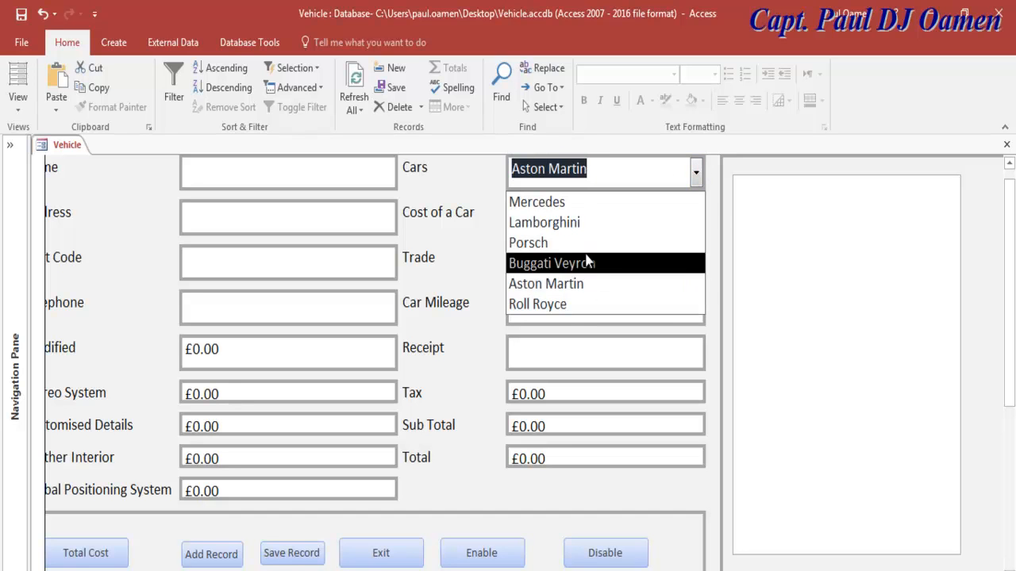
{"action": "left_click", "coordinate": [570, 306]}
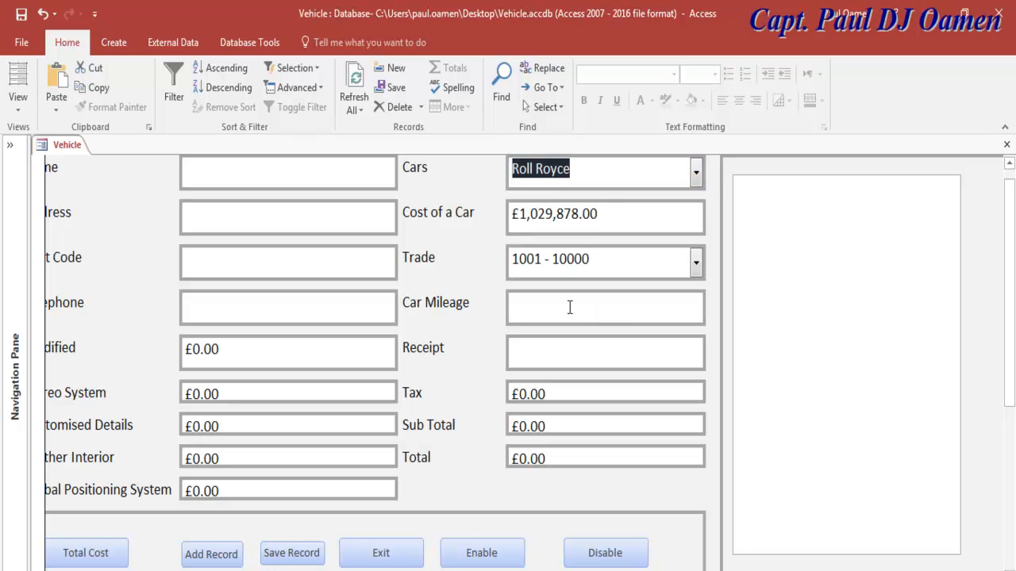
{"action": "left_click", "coordinate": [697, 176]}
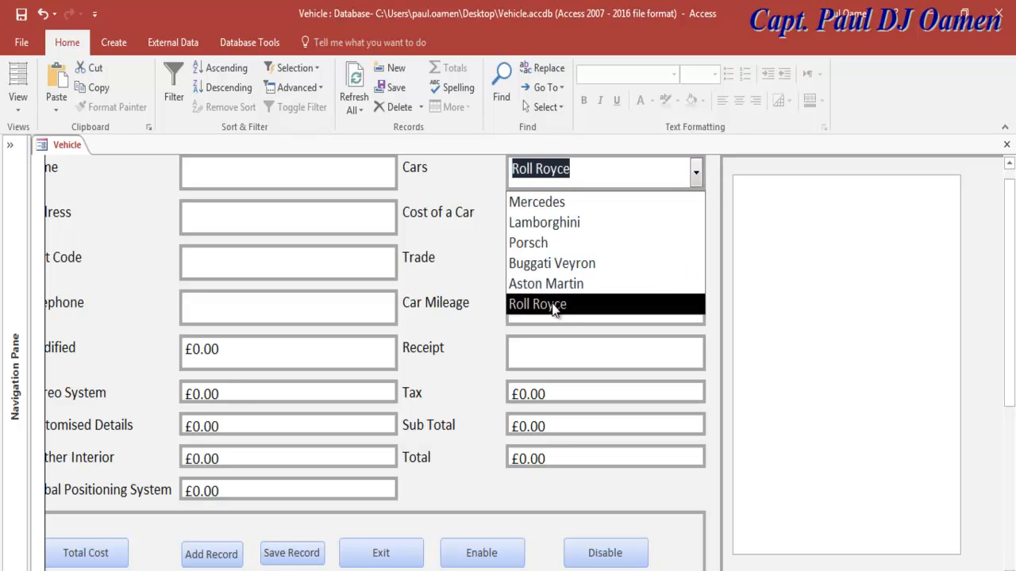
{"action": "left_click", "coordinate": [542, 305]}
{"action": "left_click", "coordinate": [604, 212]}
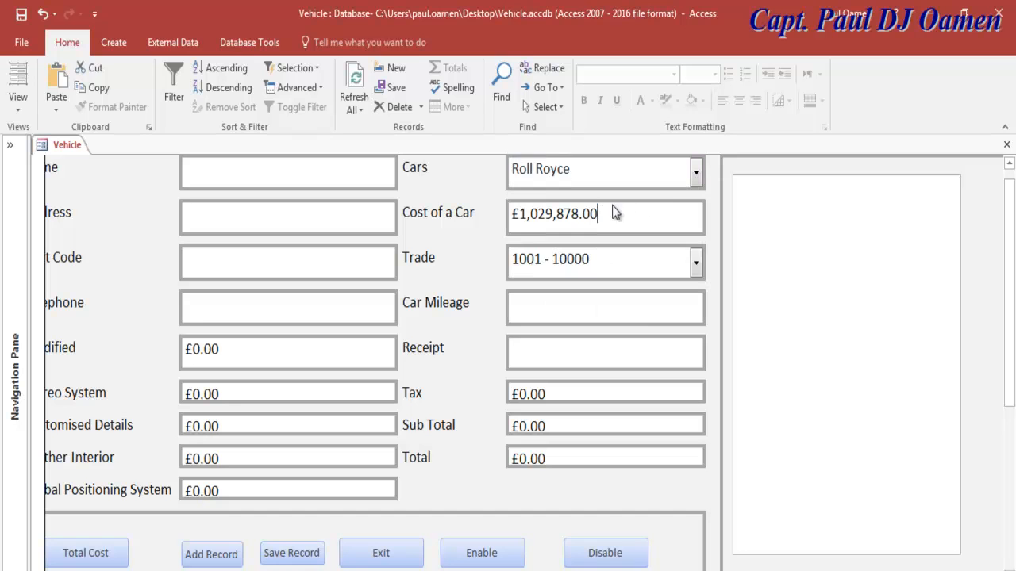
{"action": "left_click", "coordinate": [696, 176]}
{"action": "left_click", "coordinate": [537, 280]}
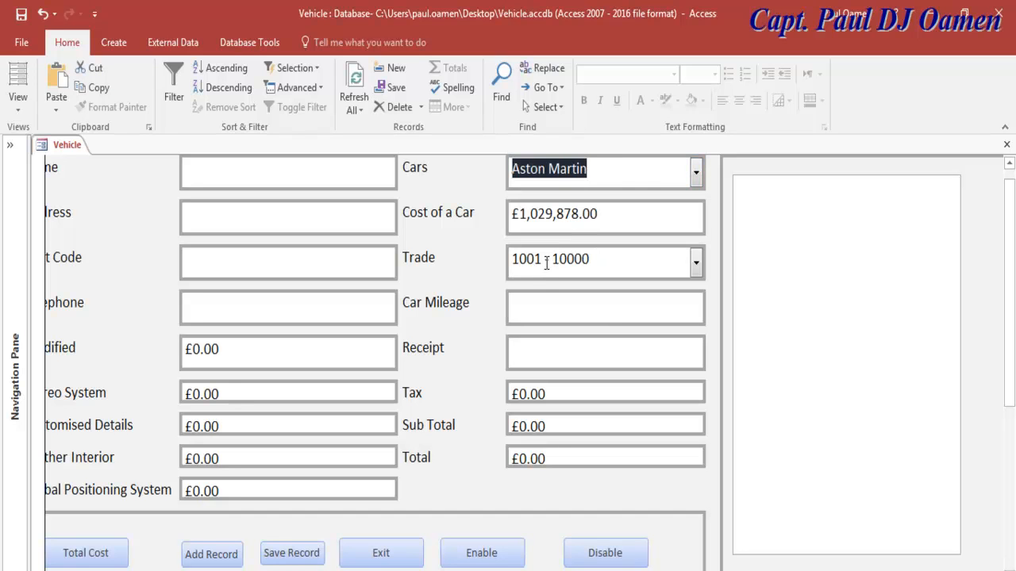
{"action": "left_click", "coordinate": [699, 173]}
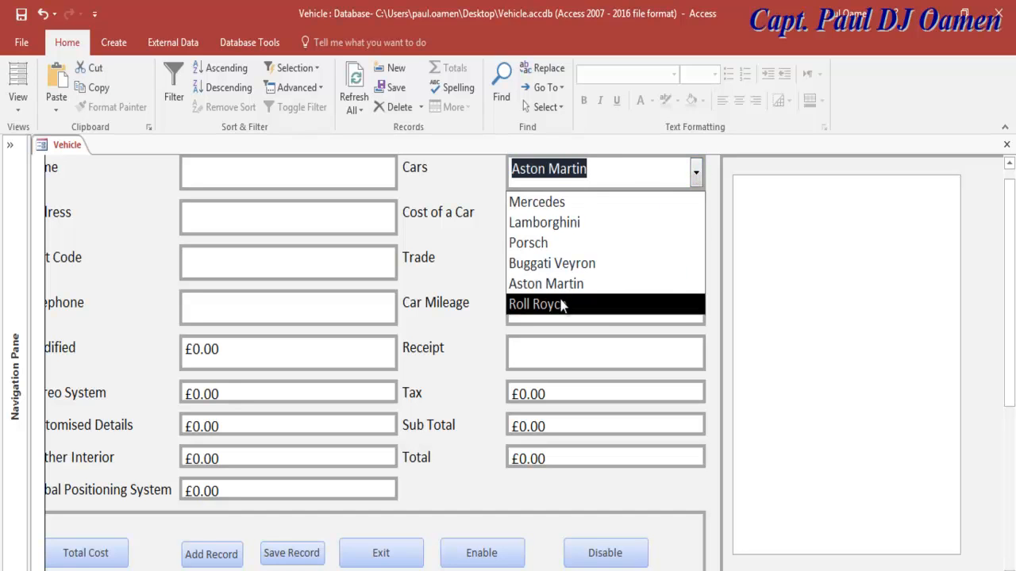
{"action": "left_click", "coordinate": [560, 304]}
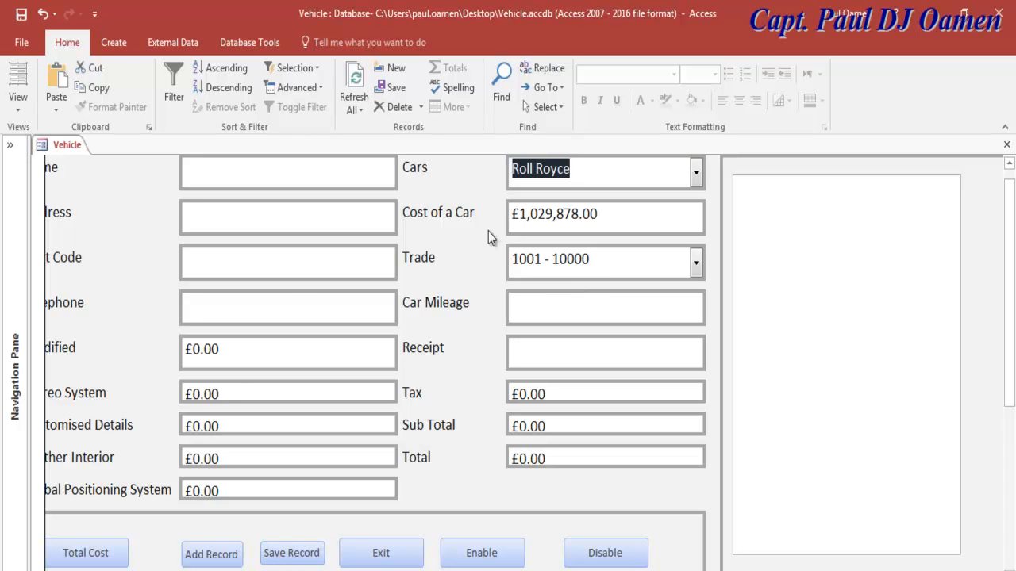
{"action": "left_click", "coordinate": [22, 111]}
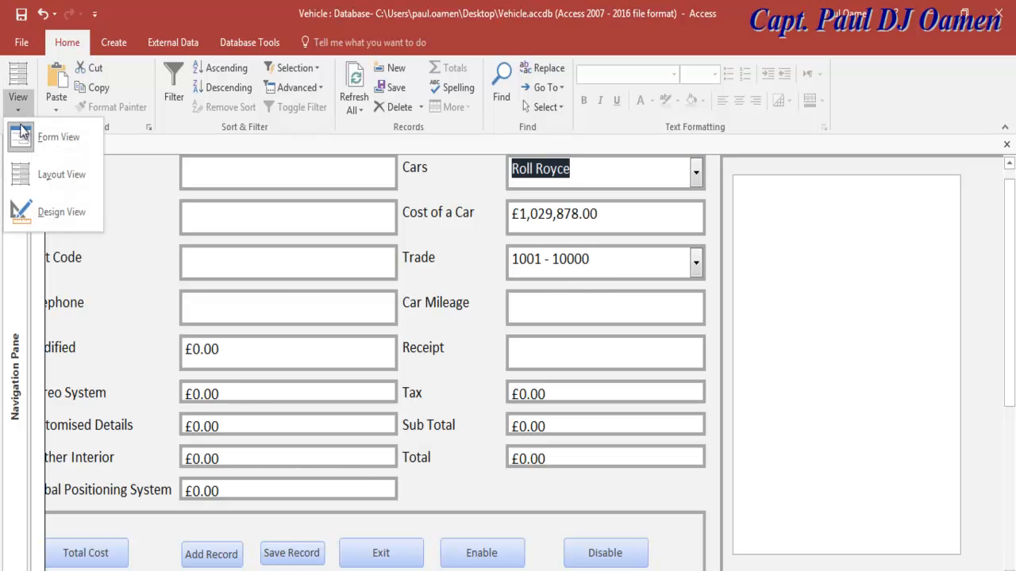
Step: Compare the car name in the code with the "Roll Royce" spelling in the Cars combo
{"action": "left_click", "coordinate": [61, 214]}
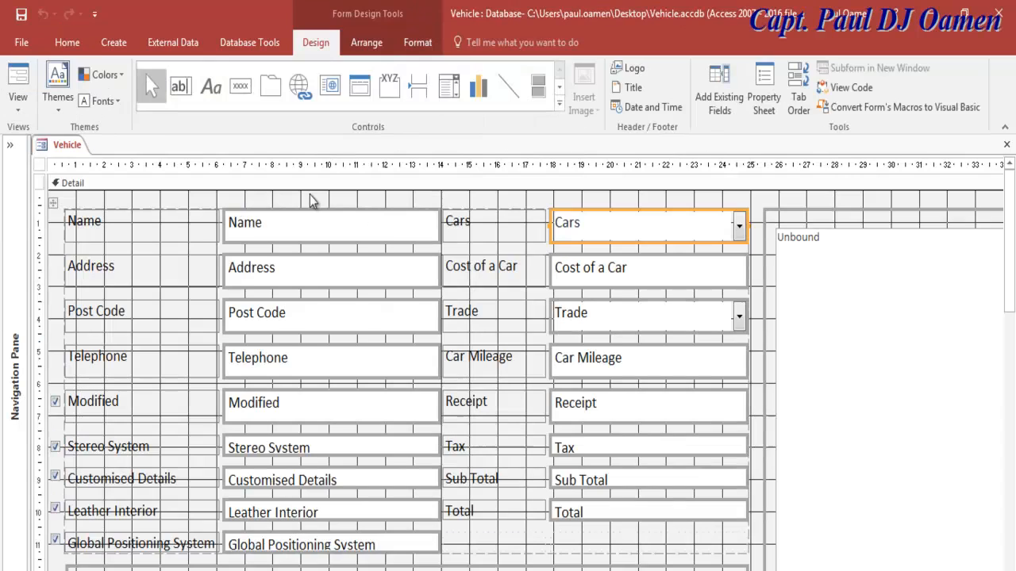
{"action": "left_click", "coordinate": [853, 89]}
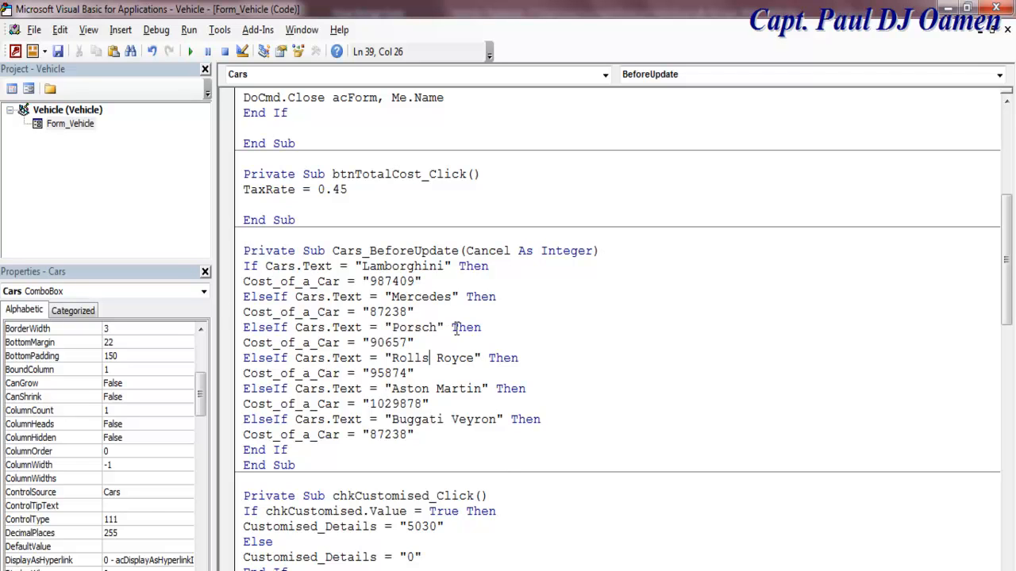
{"action": "left_click", "coordinate": [439, 402]}
{"action": "key", "text": "alt+Tab"}
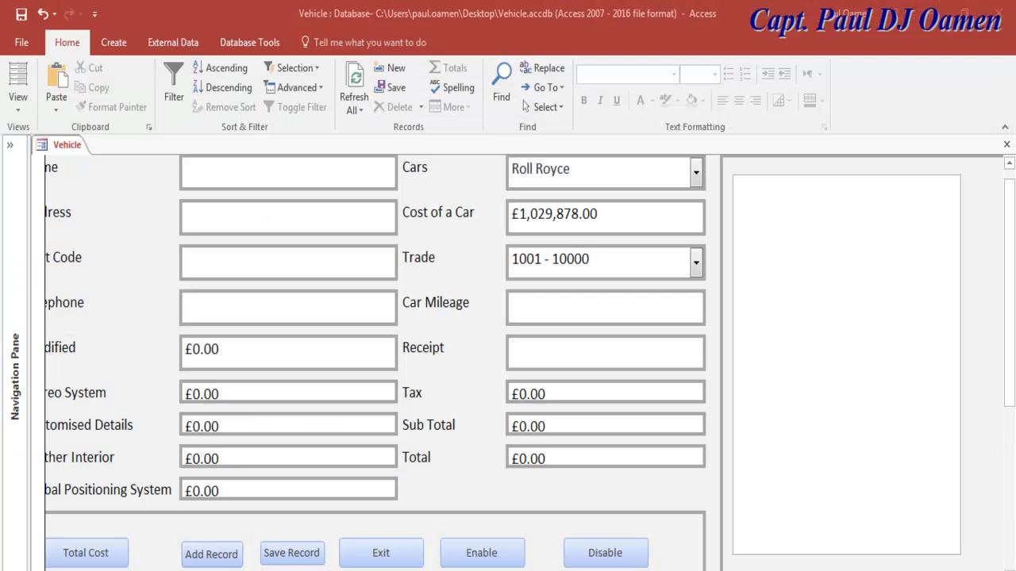
{"action": "left_click_drag", "start_coordinate": [573, 169], "coordinate": [512, 177]}
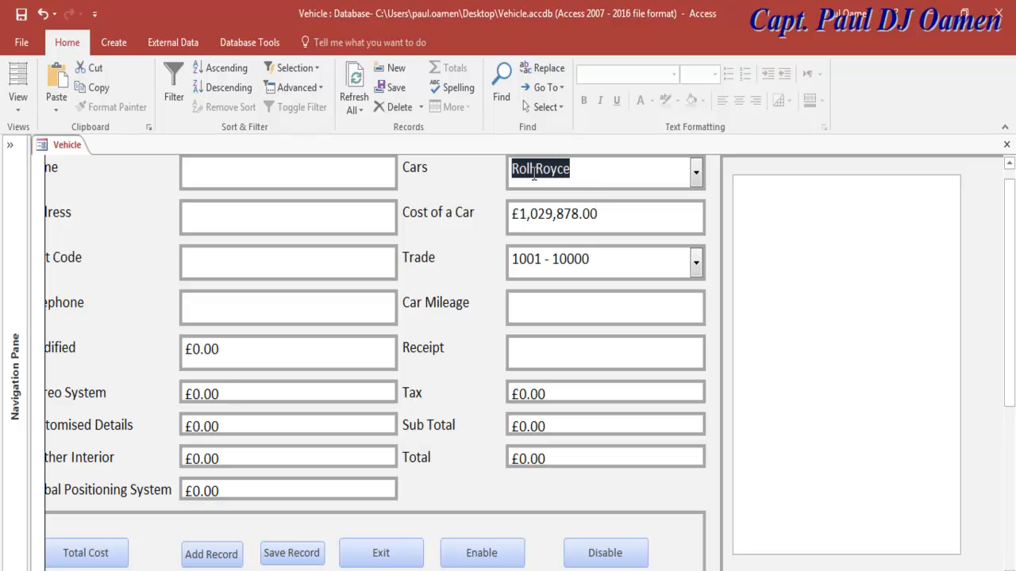
Step: Change "Rolls Royce" to "Roll Royce" in the code, save, and rerun the form
{"action": "left_click", "coordinate": [18, 102]}
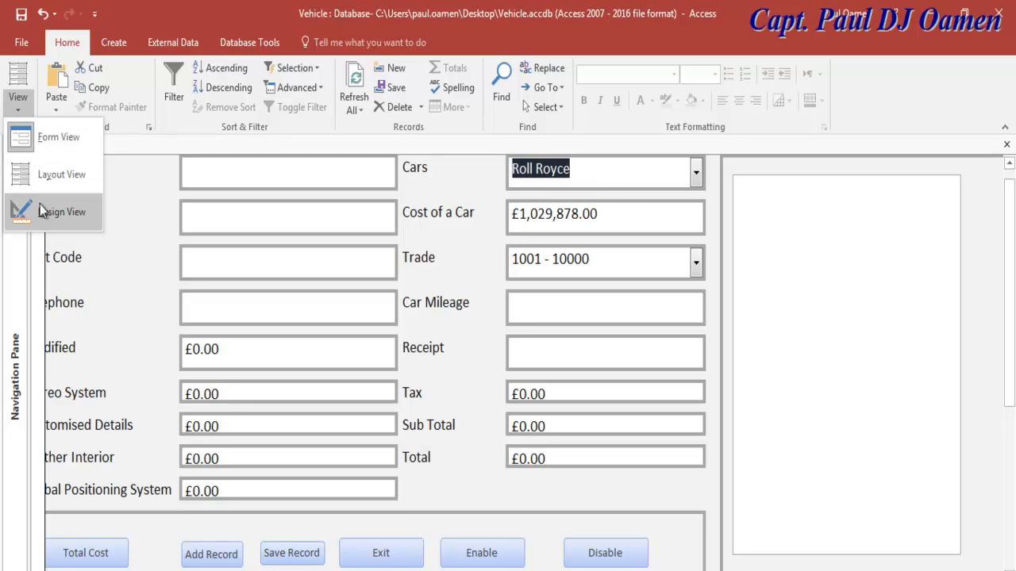
{"action": "left_click", "coordinate": [46, 215]}
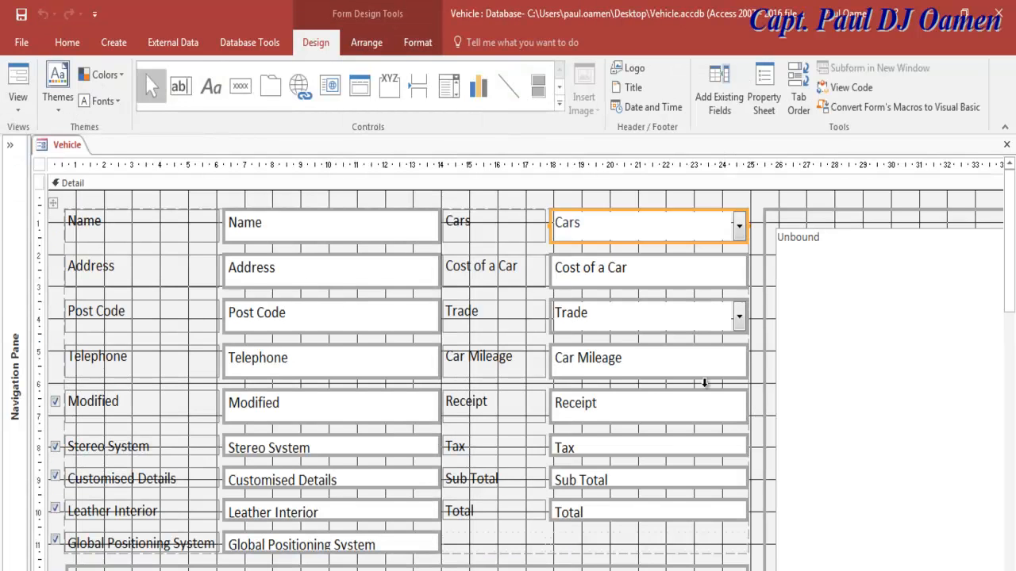
{"action": "left_click", "coordinate": [853, 89]}
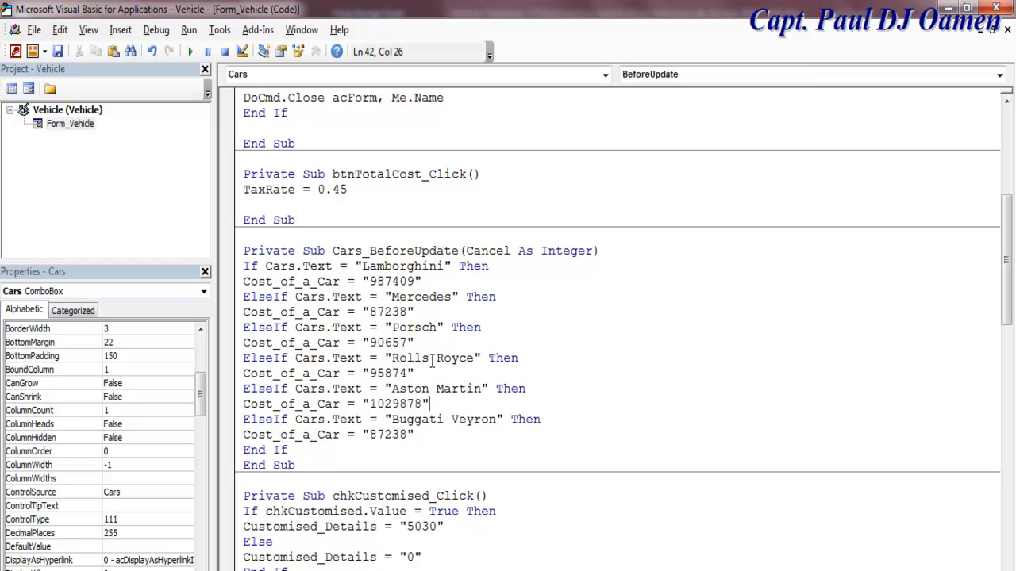
{"action": "key", "text": "BackSpace"}
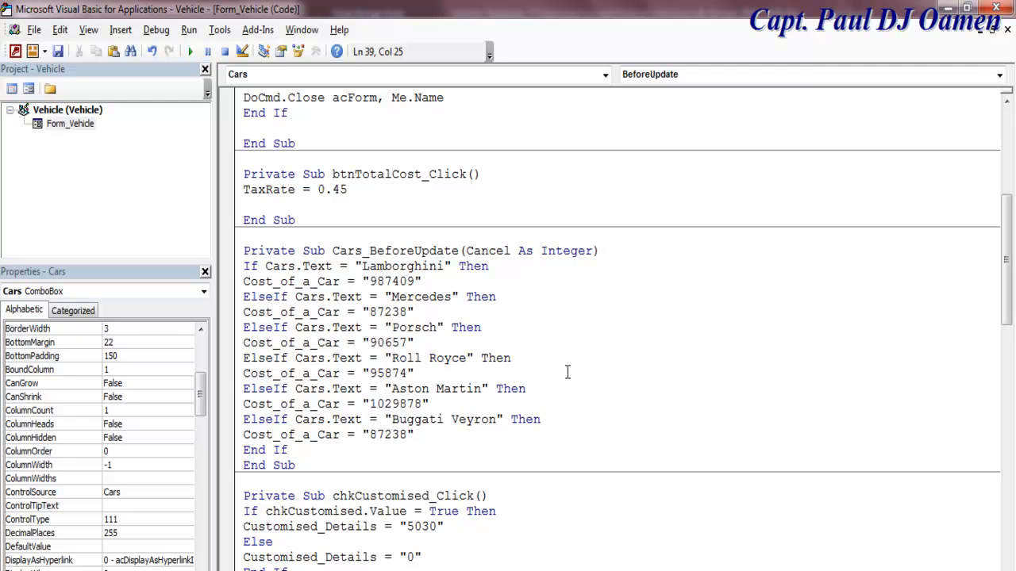
{"action": "left_click", "coordinate": [711, 376]}
{"action": "left_click", "coordinate": [62, 56]}
{"action": "left_click", "coordinate": [32, 89]}
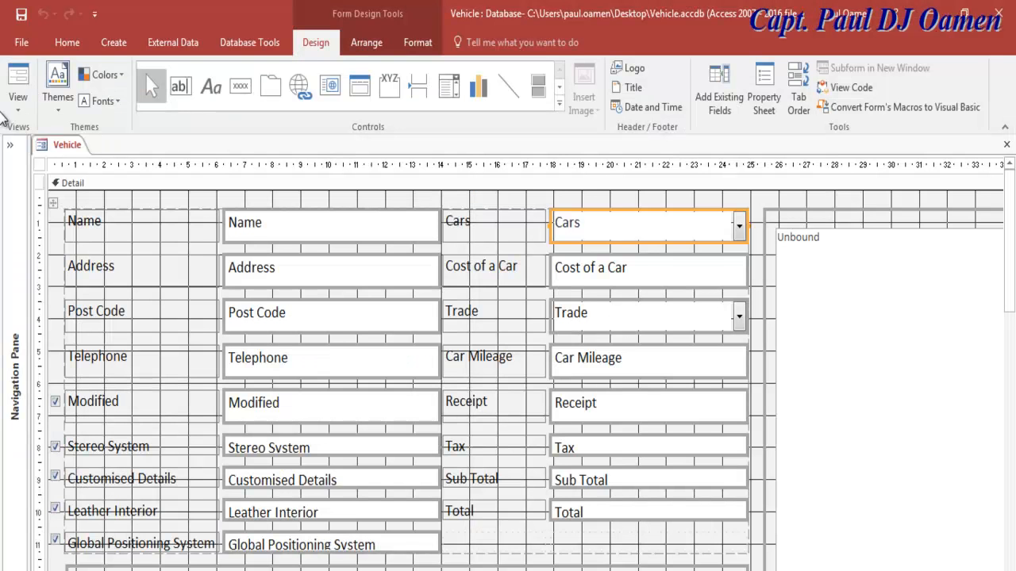
{"action": "left_click", "coordinate": [17, 79]}
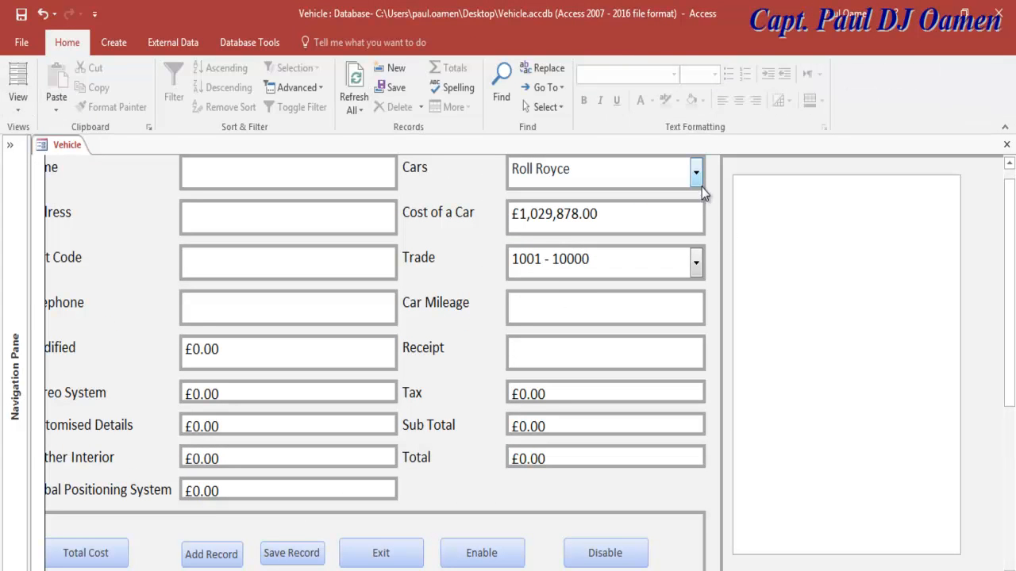
Step: Cycle the car list through Aston Martin, Roll Royce, Mercedes, Lamborghini, Porsch and Buggati Veyron to compare costs
{"action": "left_click", "coordinate": [697, 175]}
{"action": "left_click", "coordinate": [572, 284]}
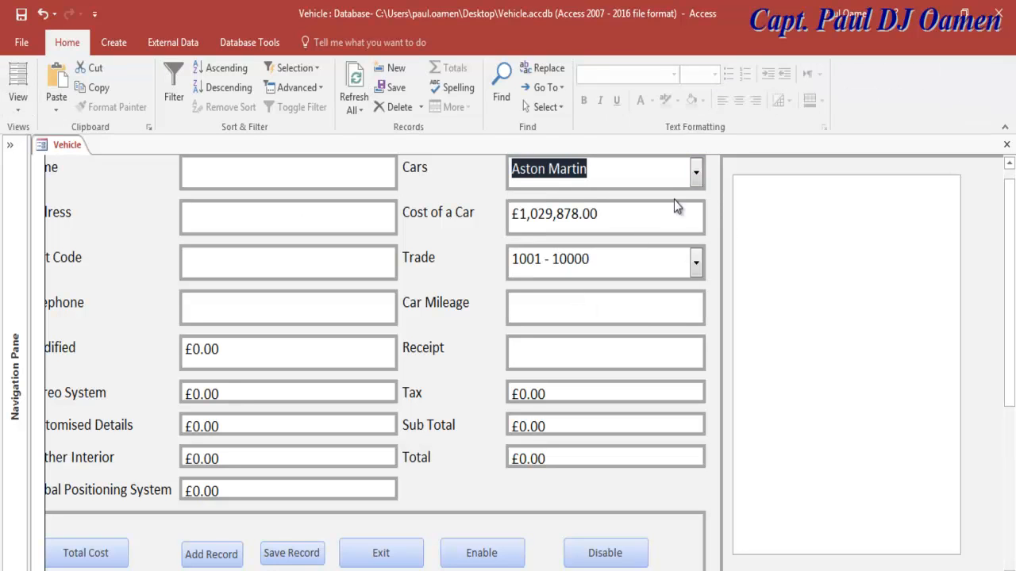
{"action": "left_click", "coordinate": [697, 174]}
{"action": "left_click", "coordinate": [562, 304]}
{"action": "left_click", "coordinate": [694, 172]}
{"action": "left_click", "coordinate": [556, 203]}
{"action": "left_click", "coordinate": [696, 174]}
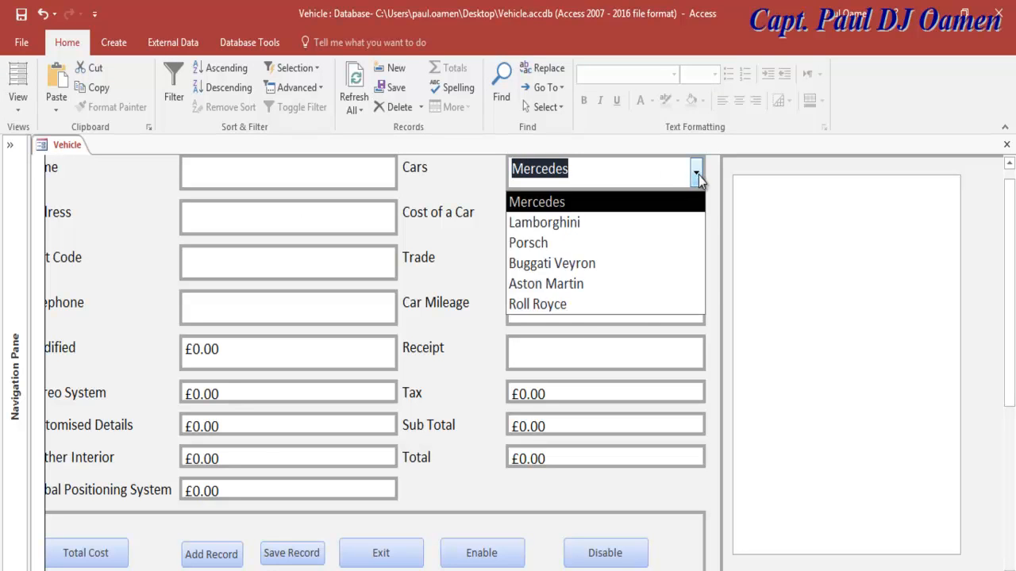
{"action": "left_click", "coordinate": [582, 224]}
{"action": "left_click", "coordinate": [696, 174]}
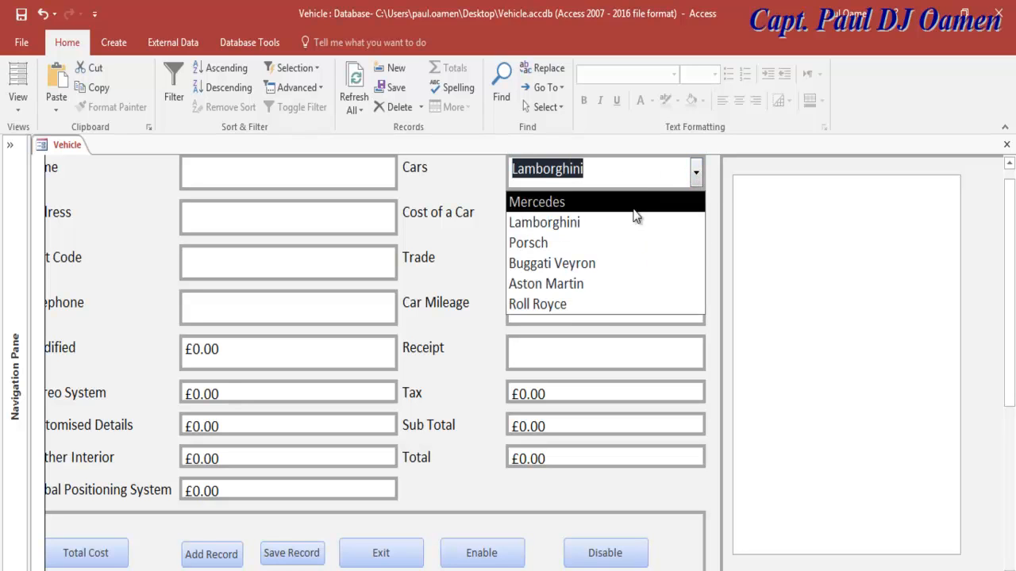
{"action": "left_click", "coordinate": [586, 242]}
{"action": "left_click", "coordinate": [696, 174]}
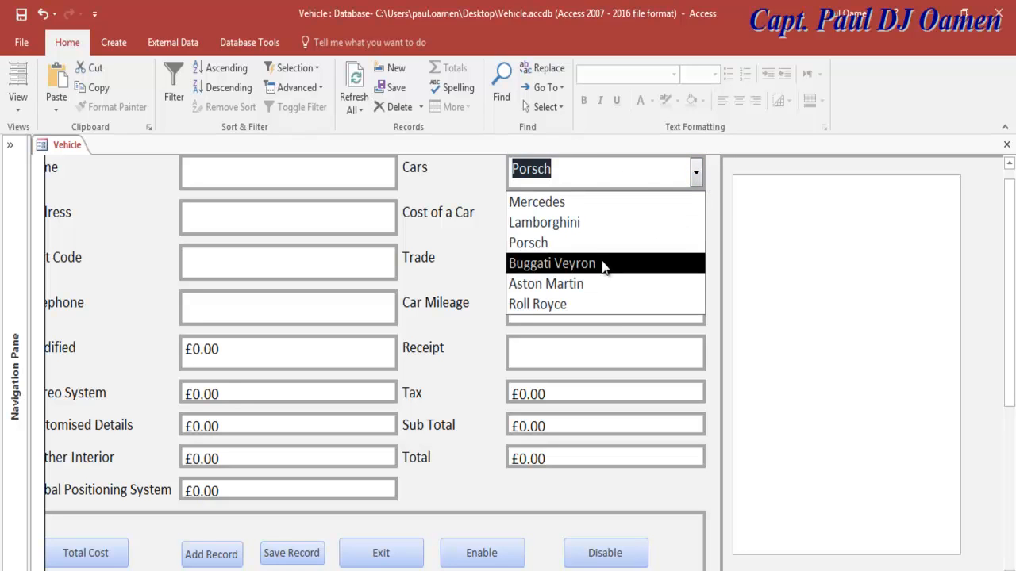
{"action": "left_click", "coordinate": [603, 263]}
Step: Recheck Aston Martin and Roll Royce, then settle on Buggati Veyron at £87,238.00
{"action": "left_click", "coordinate": [697, 176]}
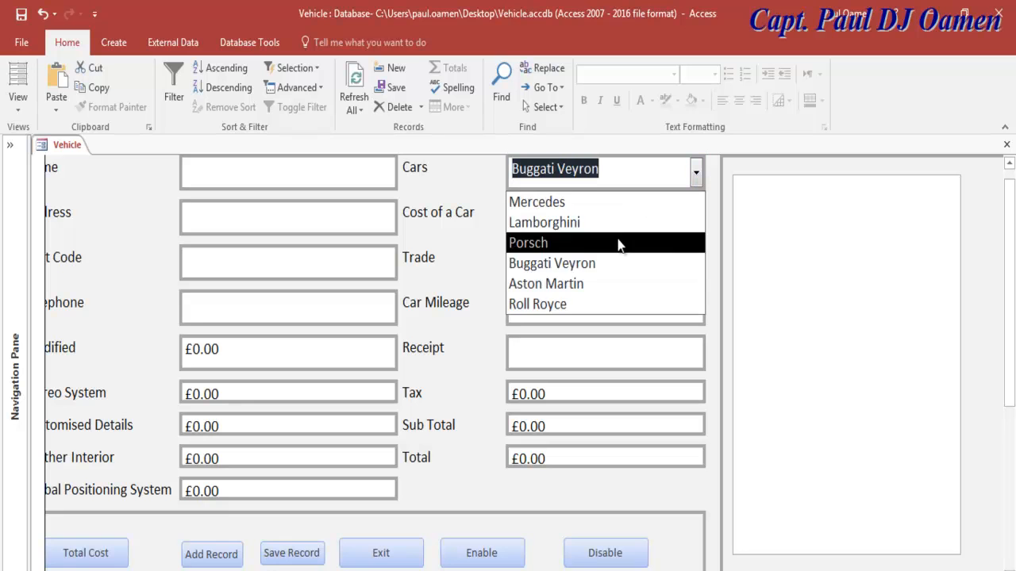
{"action": "left_click", "coordinate": [578, 286]}
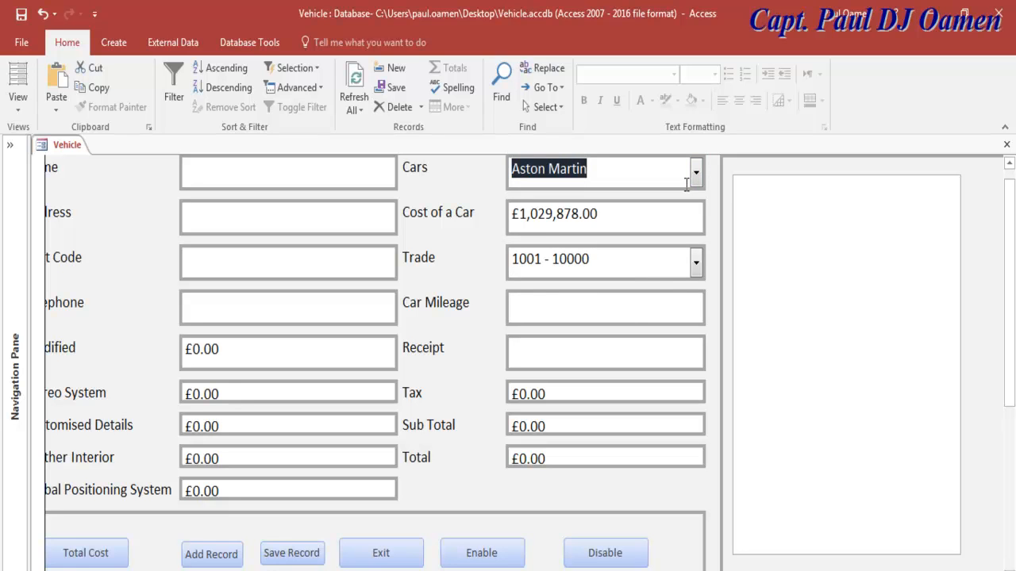
{"action": "left_click", "coordinate": [696, 174]}
{"action": "left_click", "coordinate": [590, 303]}
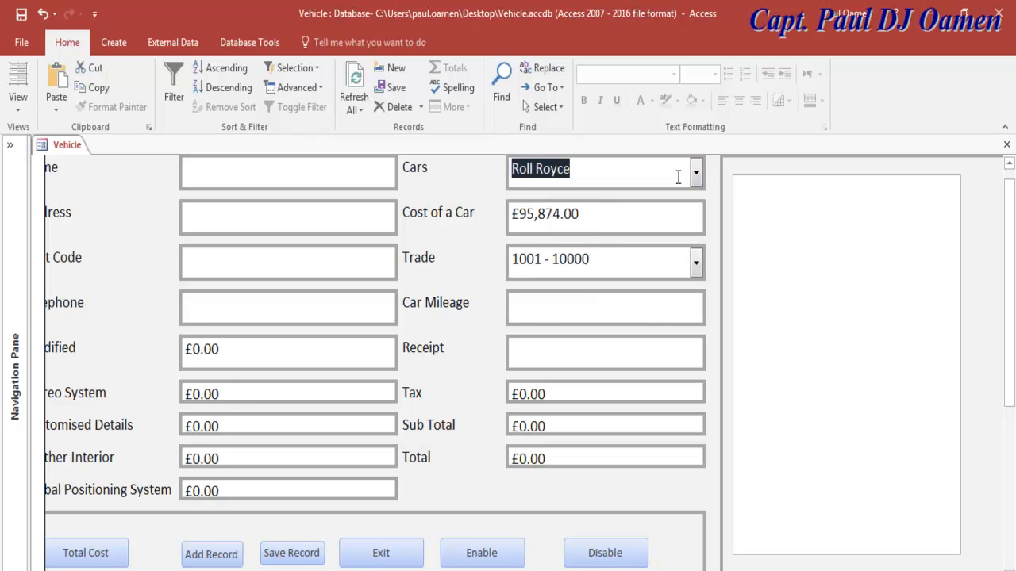
{"action": "left_click", "coordinate": [697, 172]}
{"action": "left_click", "coordinate": [574, 264]}
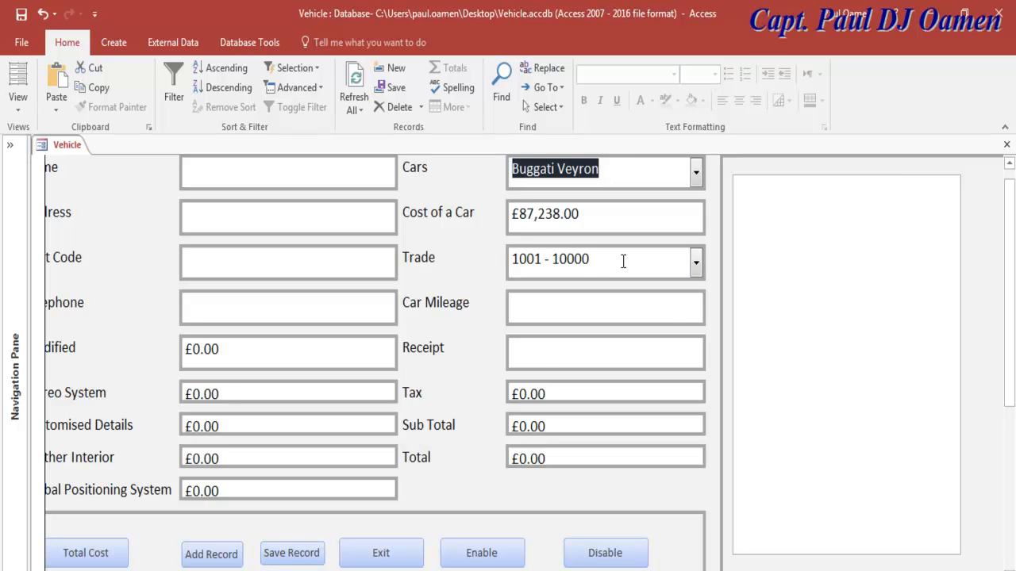
Step: Set Trade to 0, then change it to 10001 - 20000, leaving Car Mileage empty
{"action": "left_click", "coordinate": [696, 263]}
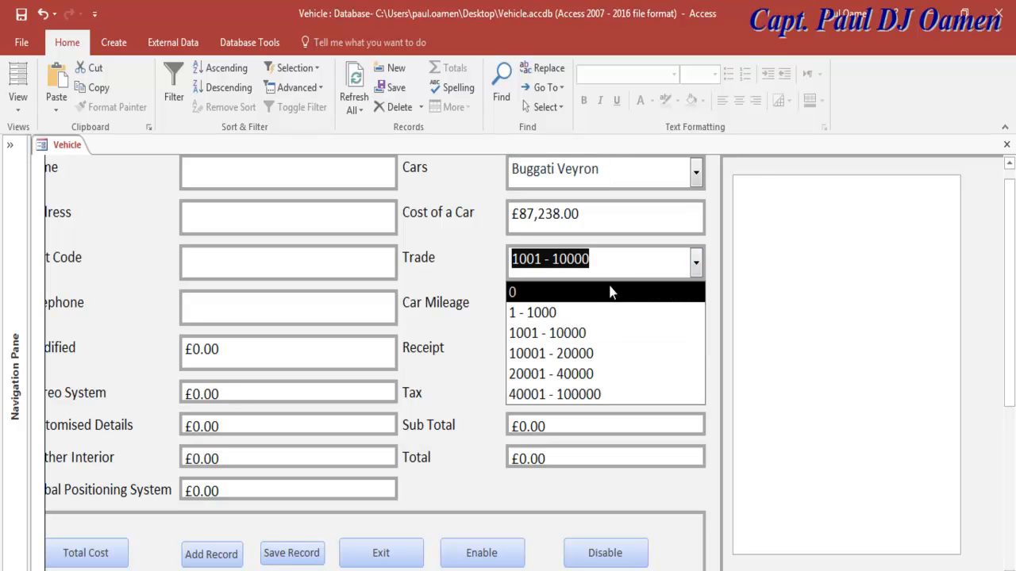
{"action": "left_click", "coordinate": [570, 292]}
{"action": "left_click", "coordinate": [567, 311]}
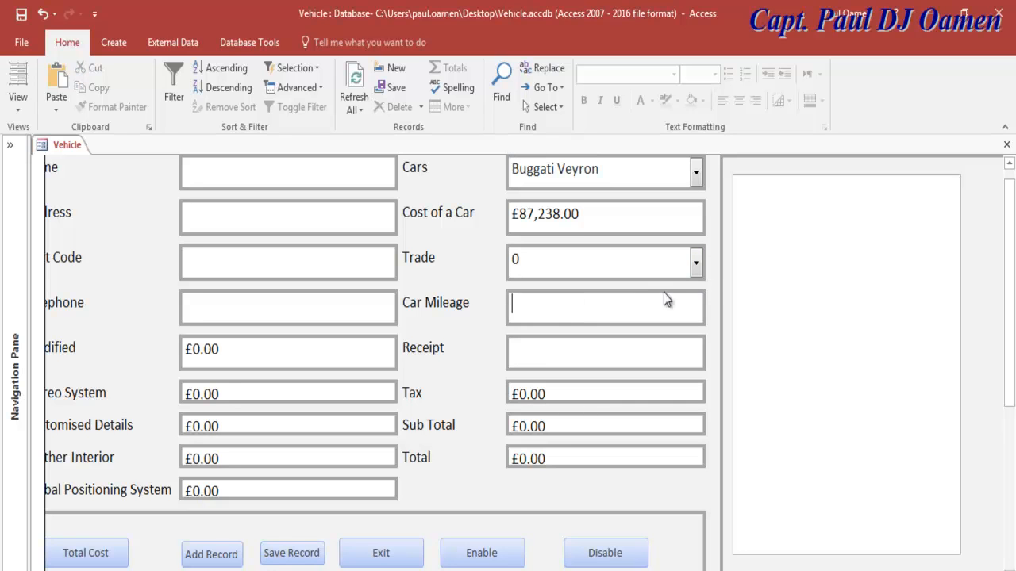
{"action": "left_click", "coordinate": [703, 267]}
{"action": "left_click", "coordinate": [580, 347]}
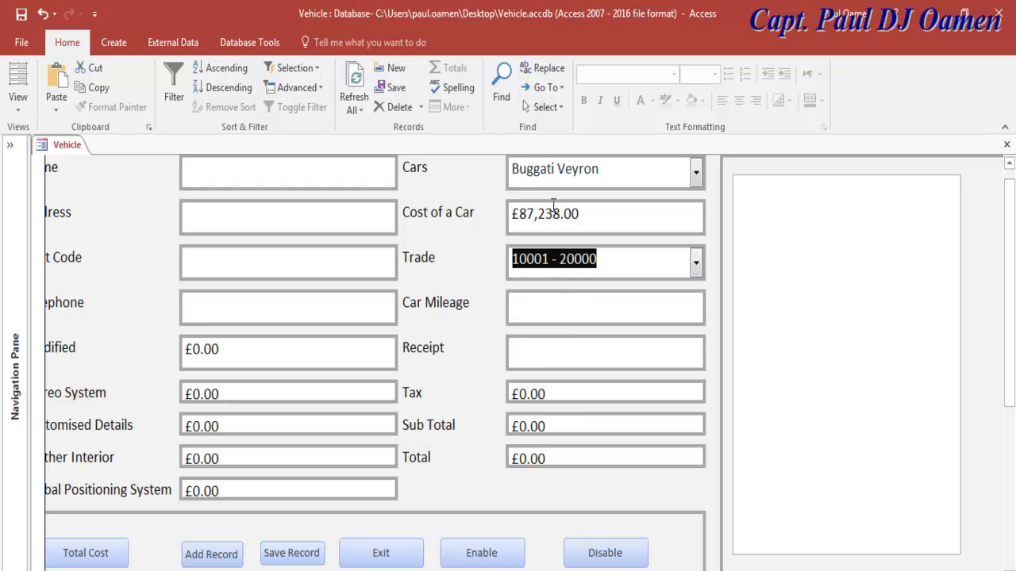
{"action": "left_click", "coordinate": [19, 94]}
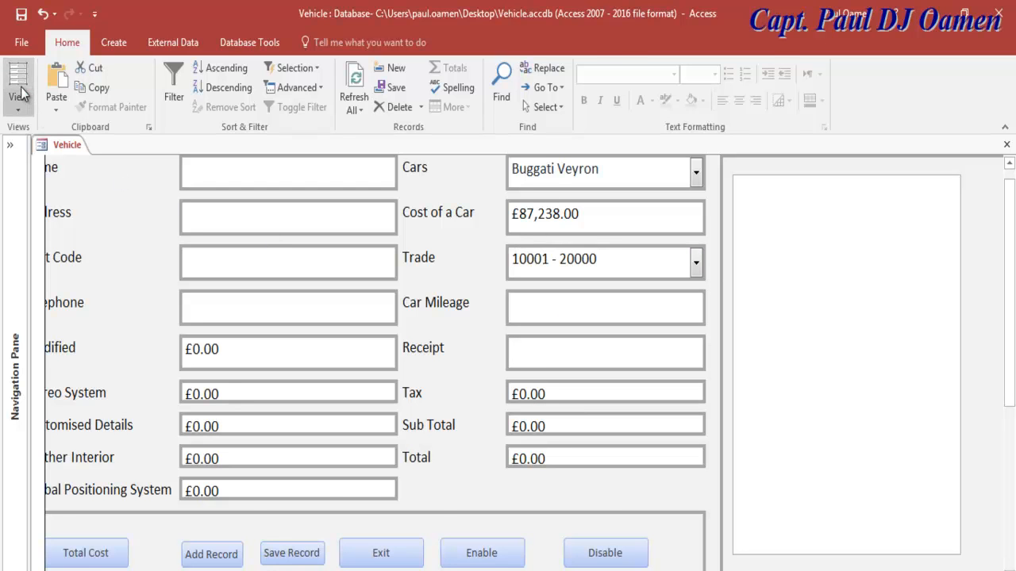
Step: Switch the Vehicle form into Design View
{"action": "left_click", "coordinate": [20, 101]}
{"action": "left_click", "coordinate": [23, 109]}
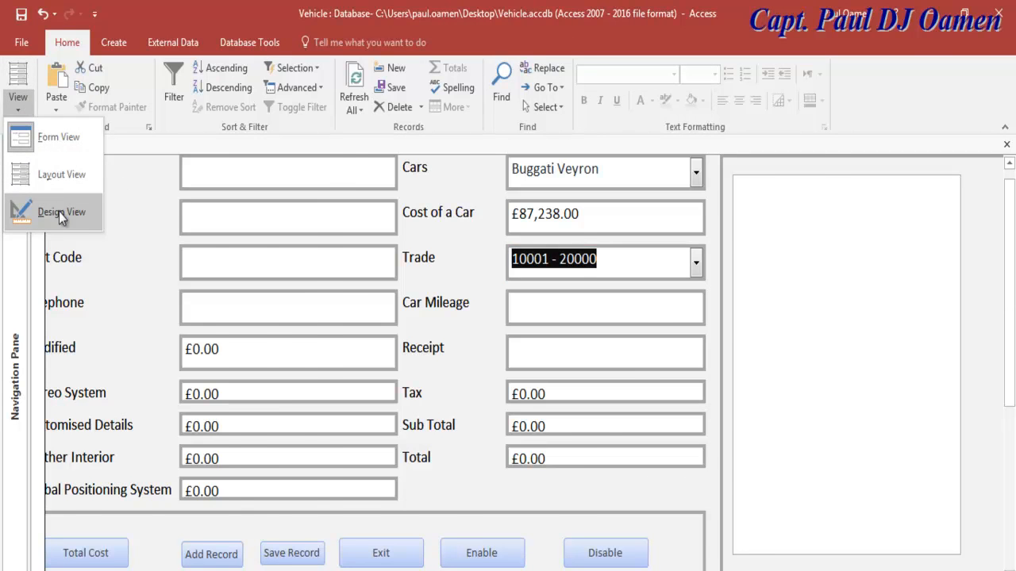
{"action": "left_click", "coordinate": [59, 210]}
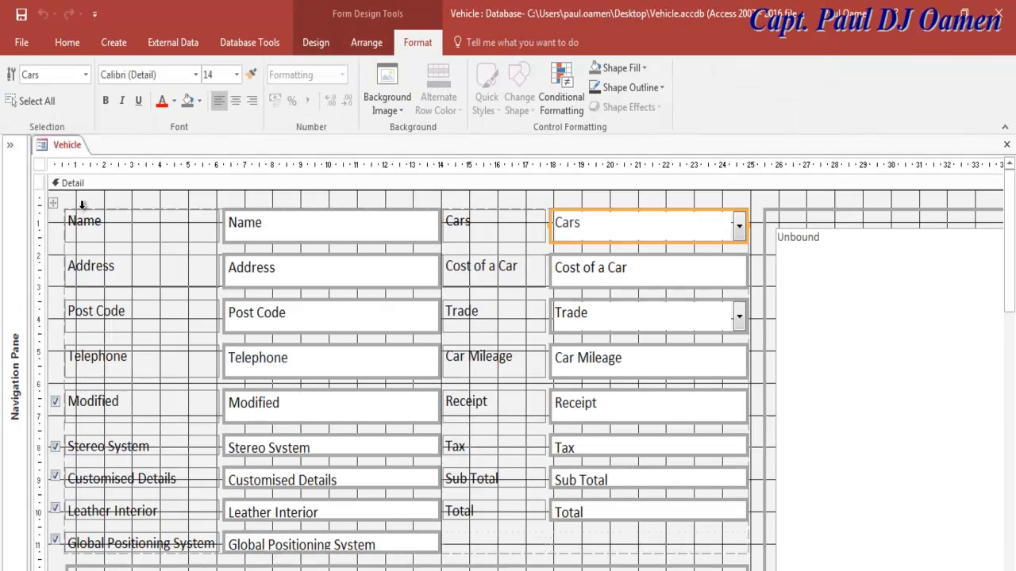
{"action": "left_click", "coordinate": [317, 43]}
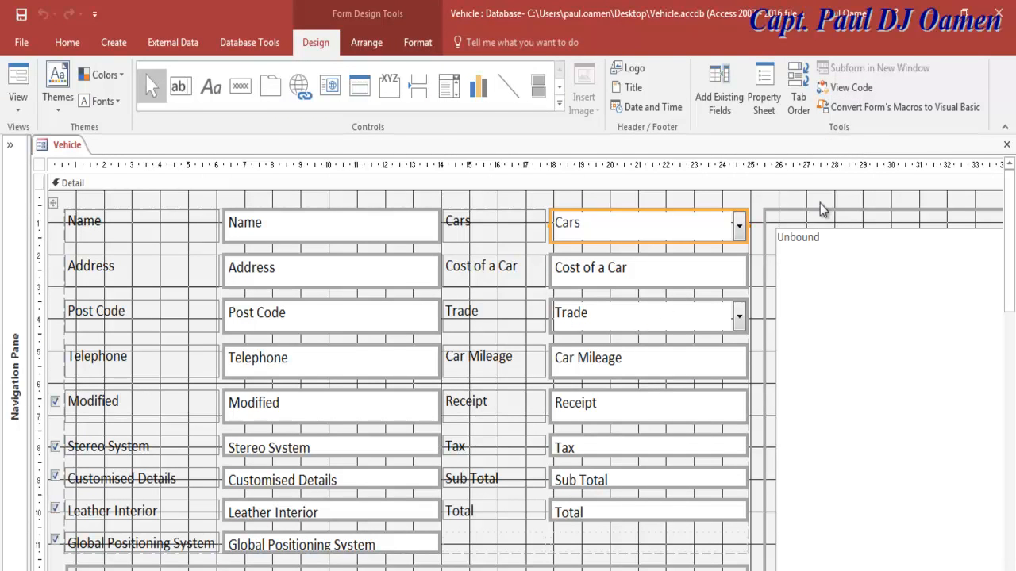
Step: Open the form's VBA code and create Trade_BeforeUpdate by picking Trade in the object list
{"action": "left_click", "coordinate": [854, 88]}
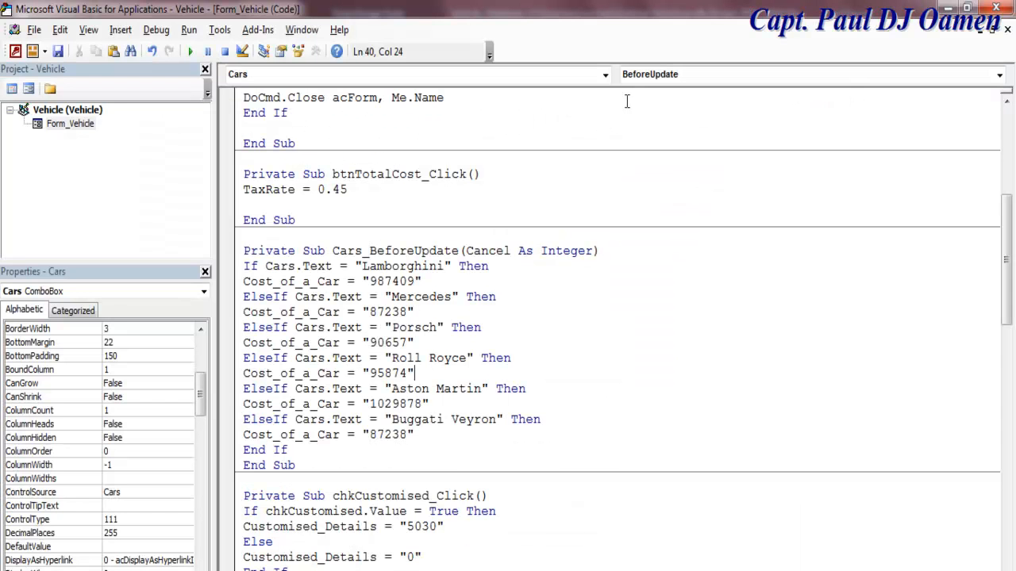
{"action": "left_click", "coordinate": [604, 75]}
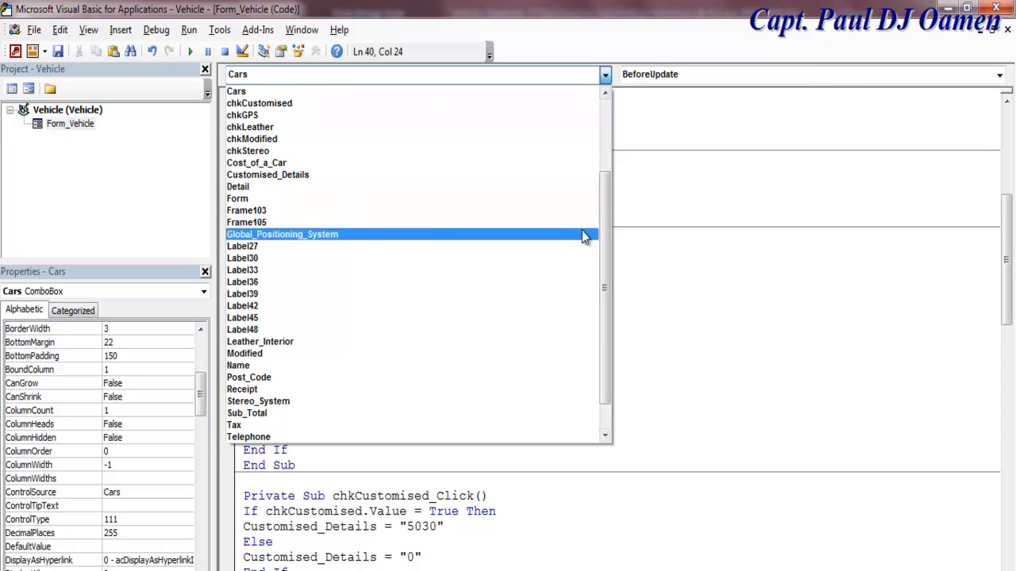
{"action": "left_click_drag", "start_coordinate": [605, 275], "coordinate": [602, 352]}
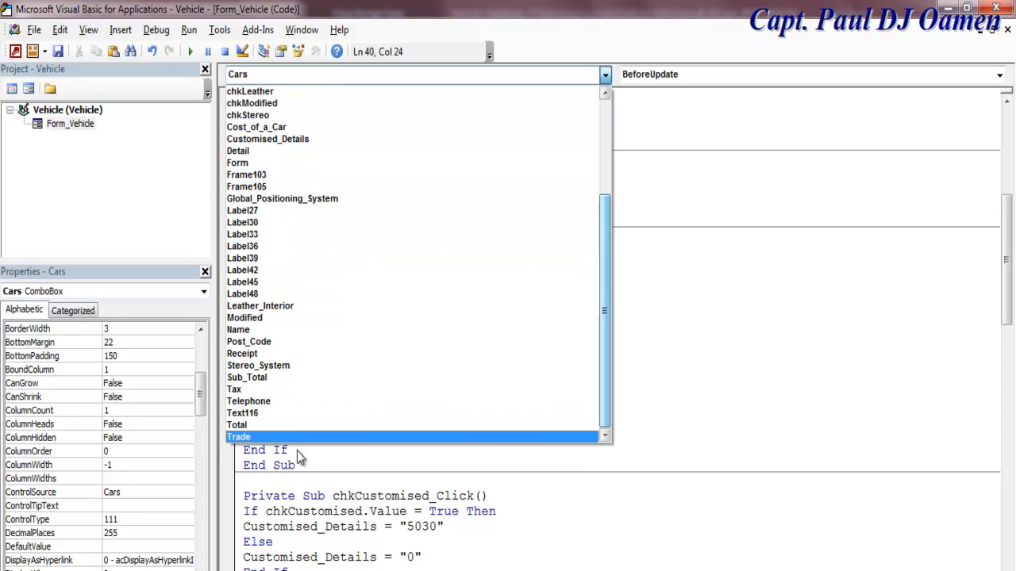
{"action": "left_click", "coordinate": [252, 436]}
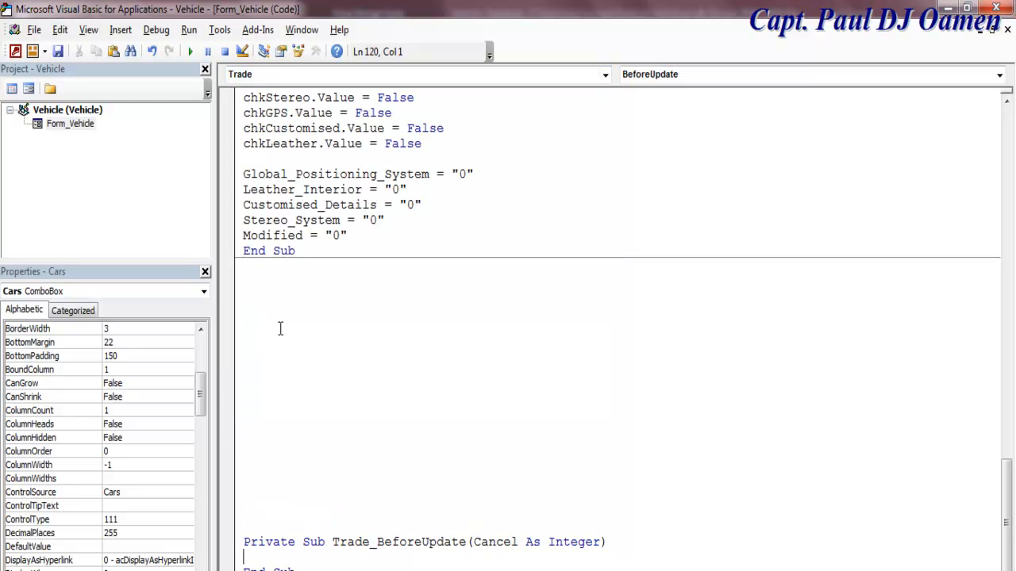
{"action": "scroll", "coordinate": [255, 279], "scroll_direction": "up", "scroll_amount": 4}
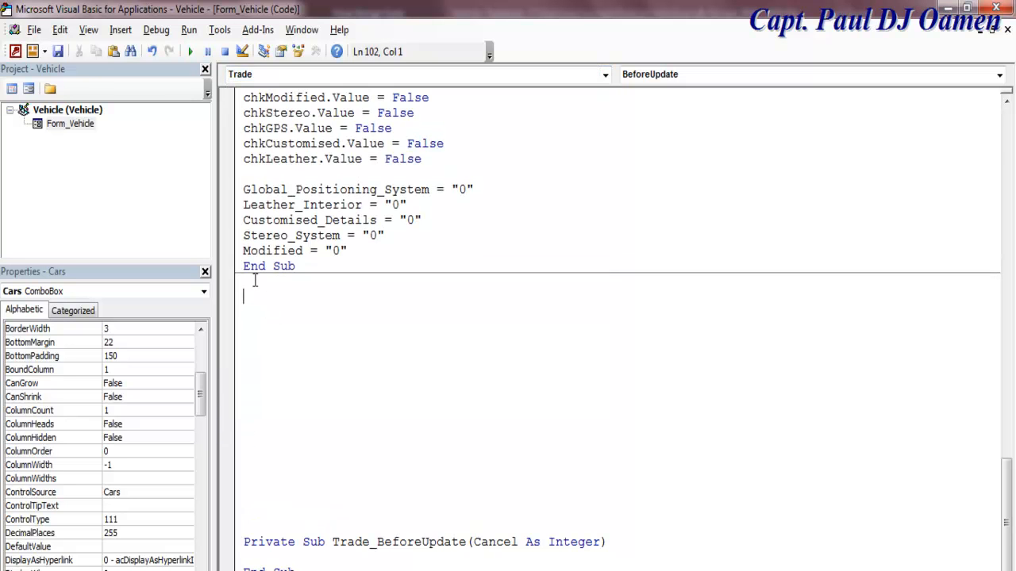
{"action": "scroll", "coordinate": [255, 280], "scroll_direction": "up", "scroll_amount": 2}
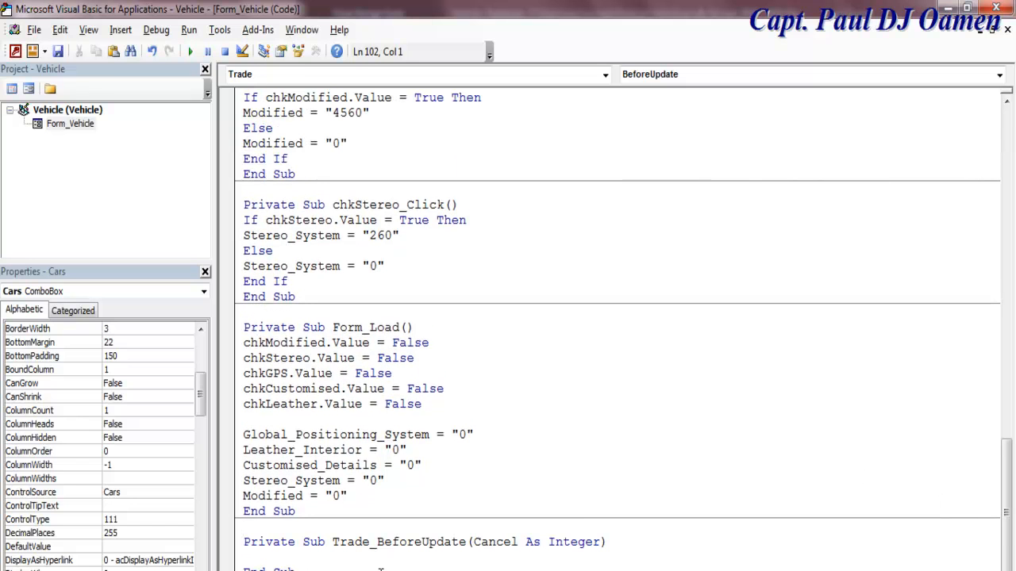
Step: Remove the blank lines above Trade_BeforeUpdate, copy the Cost_of_a_Car line, and jump to Form_Load
{"action": "key", "text": "Return"}
{"action": "key", "text": "Return"}
{"action": "key", "text": "Return"}
{"action": "key", "text": "Return"}
{"action": "key", "text": "Return"}
{"action": "key", "text": "Return"}
{"action": "key", "text": "Return"}
{"action": "key", "text": "Return"}
{"action": "key", "text": "Return"}
{"action": "key", "text": "Return"}
{"action": "key", "text": "Return"}
{"action": "key", "text": "Return"}
{"action": "key", "text": "Return"}
{"action": "key", "text": "Return"}
{"action": "key", "text": "Return"}
{"action": "key", "text": "Return"}
{"action": "key", "text": "Return"}
{"action": "key", "text": "Return"}
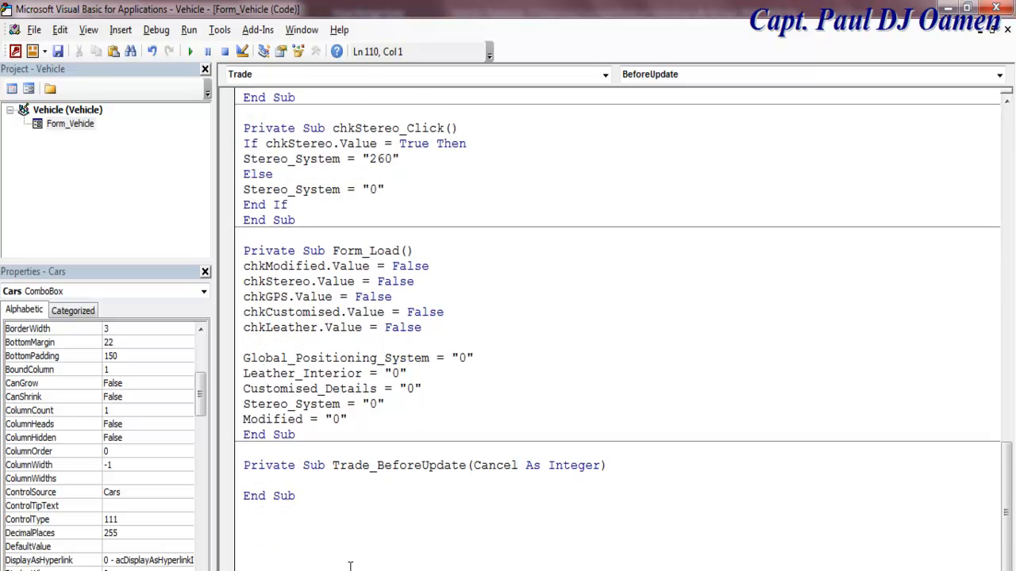
{"action": "left_click", "coordinate": [267, 283]}
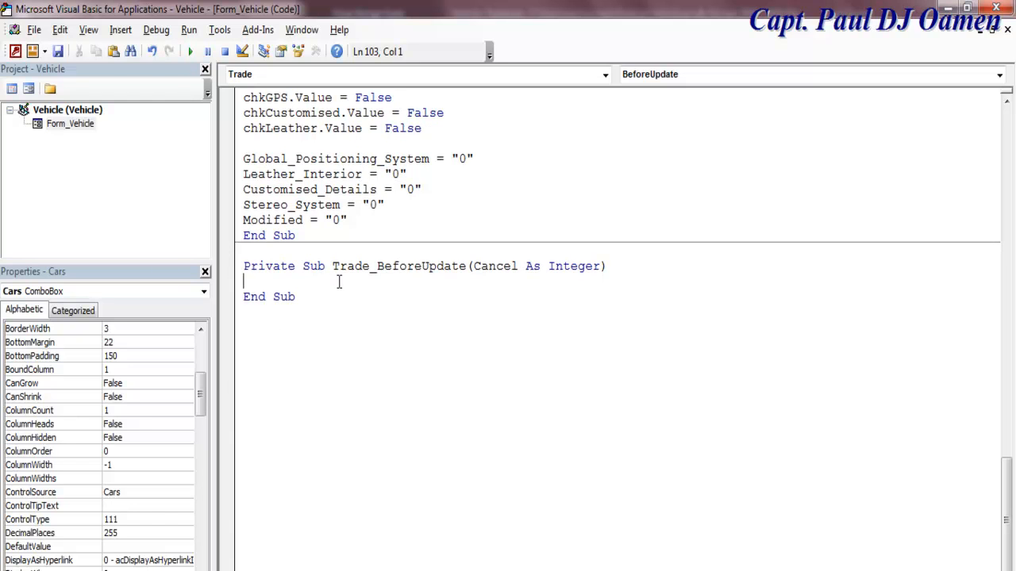
{"action": "left_click_drag", "start_coordinate": [1011, 505], "coordinate": [978, 274]}
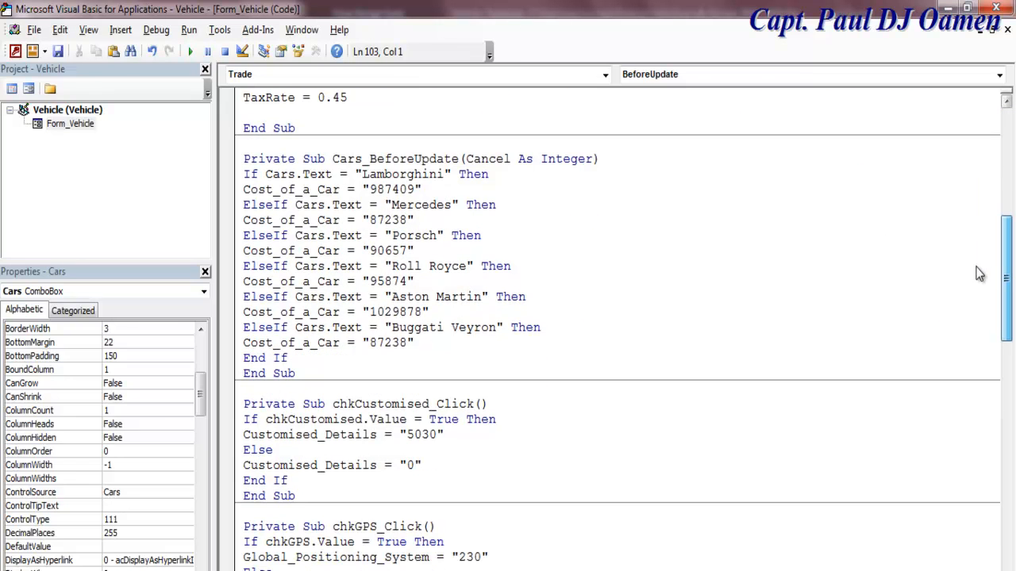
{"action": "left_click_drag", "start_coordinate": [413, 343], "coordinate": [244, 350]}
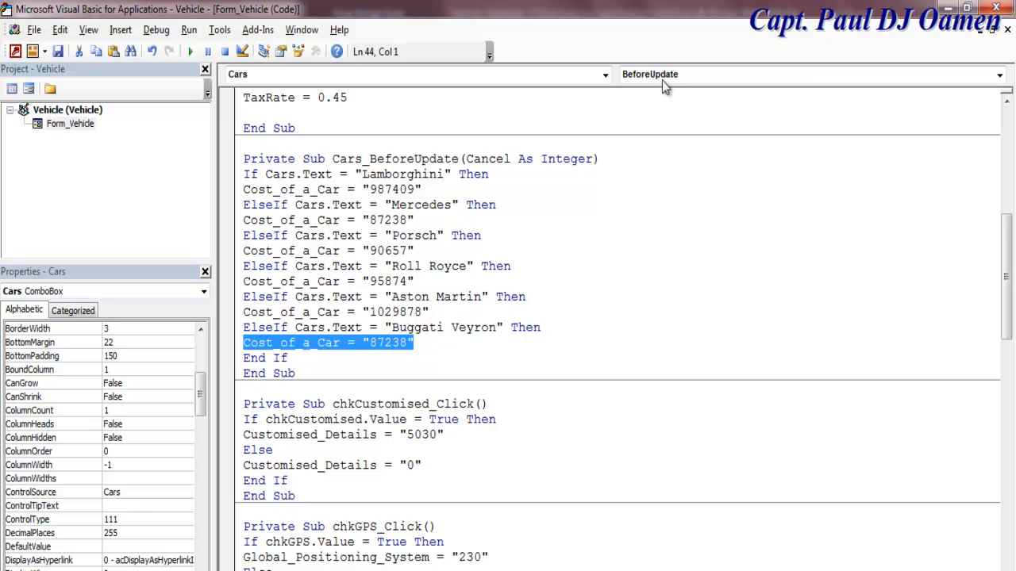
{"action": "left_click", "coordinate": [605, 75]}
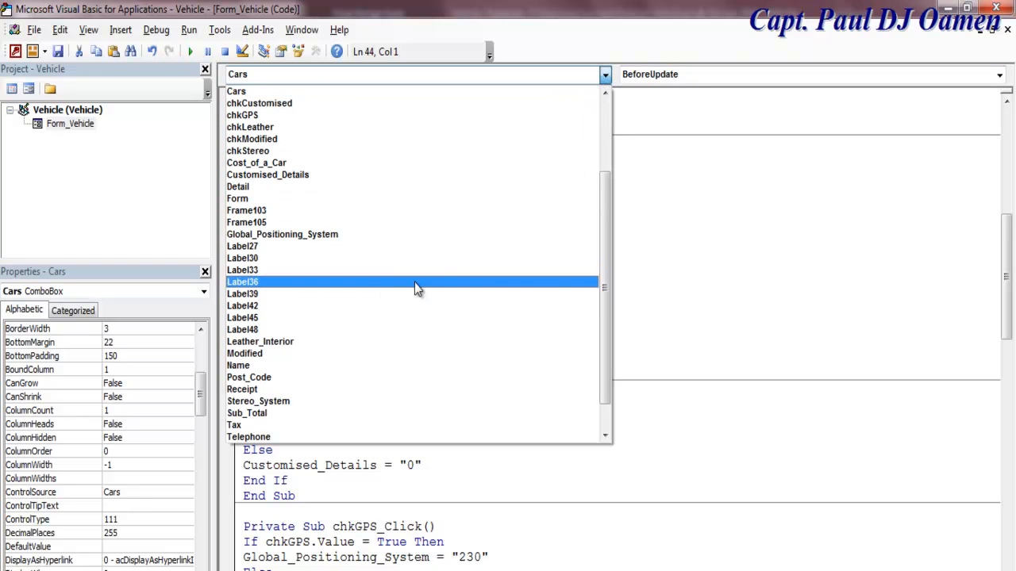
{"action": "left_click", "coordinate": [310, 200]}
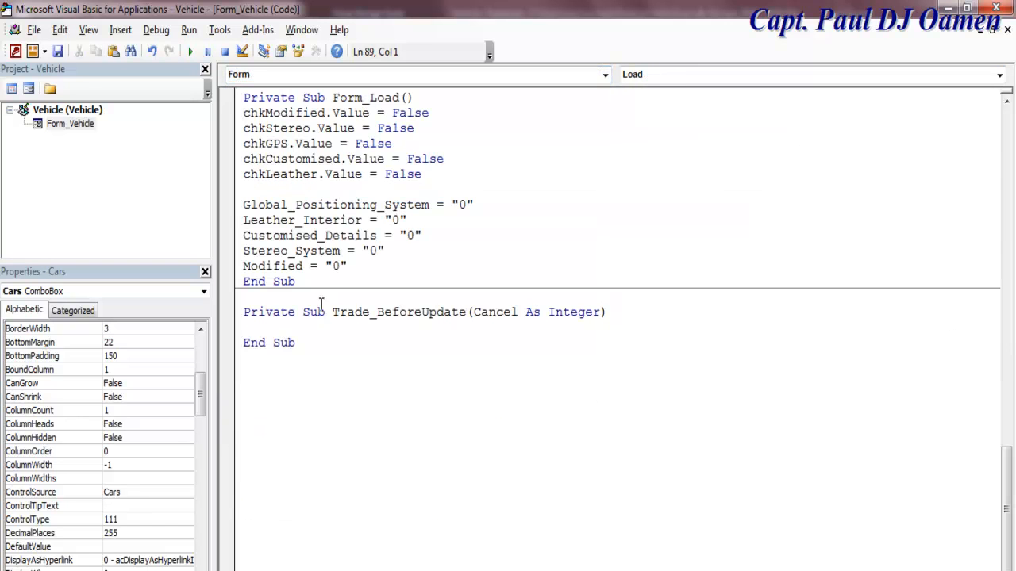
Step: Add Cost_of_a_Car = "0" before Form_Load's End Sub
{"action": "left_click", "coordinate": [356, 264]}
{"action": "key", "text": "Return"}
{"action": "key", "text": "Return"}
{"action": "type", "text": "Cost_of_a_Car = \"87238\""}
{"action": "key", "text": "Left"}
{"action": "key", "text": "BackSpace"}
{"action": "key", "text": "BackSpace"}
{"action": "key", "text": "BackSpace"}
{"action": "key", "text": "BackSpace"}
{"action": "key", "text": "BackSpace"}
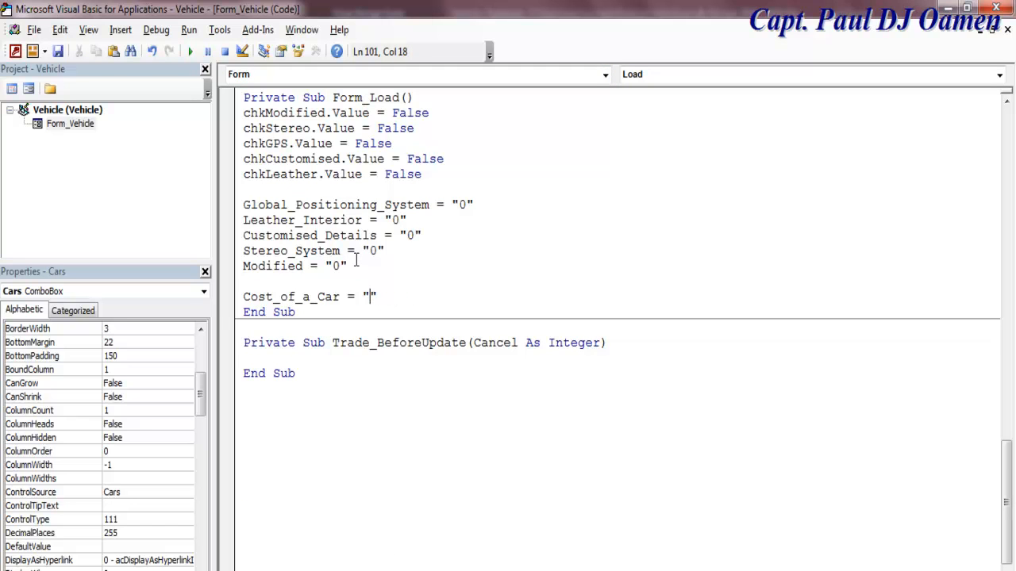
{"action": "type", "text": "0"}
Step: Add Trade = "0" below it, then begin an If on Trade_BeforeUpdate's first line
{"action": "left_click_drag", "start_coordinate": [370, 343], "coordinate": [332, 343]}
{"action": "key", "text": "ctrl+c"}
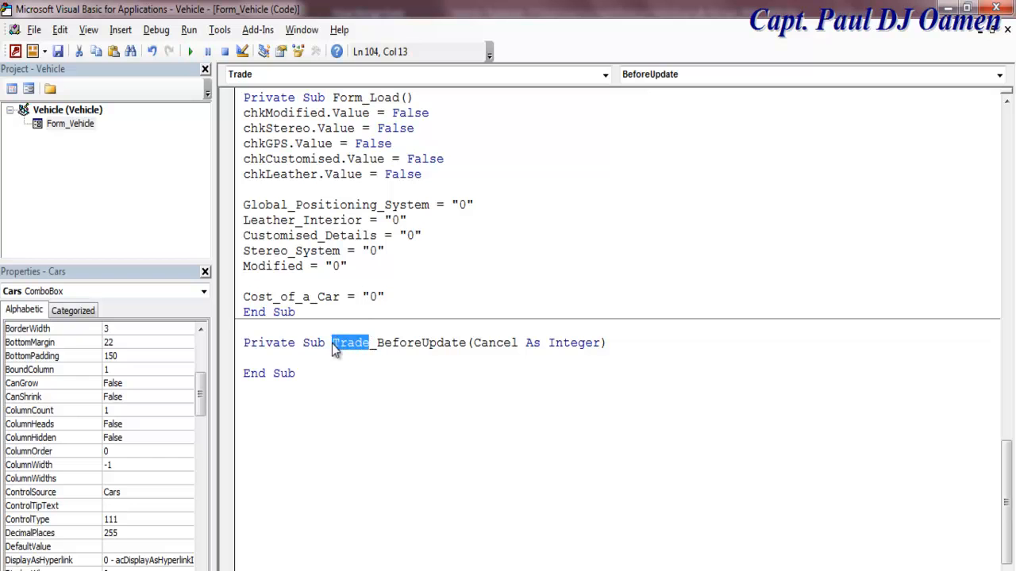
{"action": "left_click", "coordinate": [399, 296]}
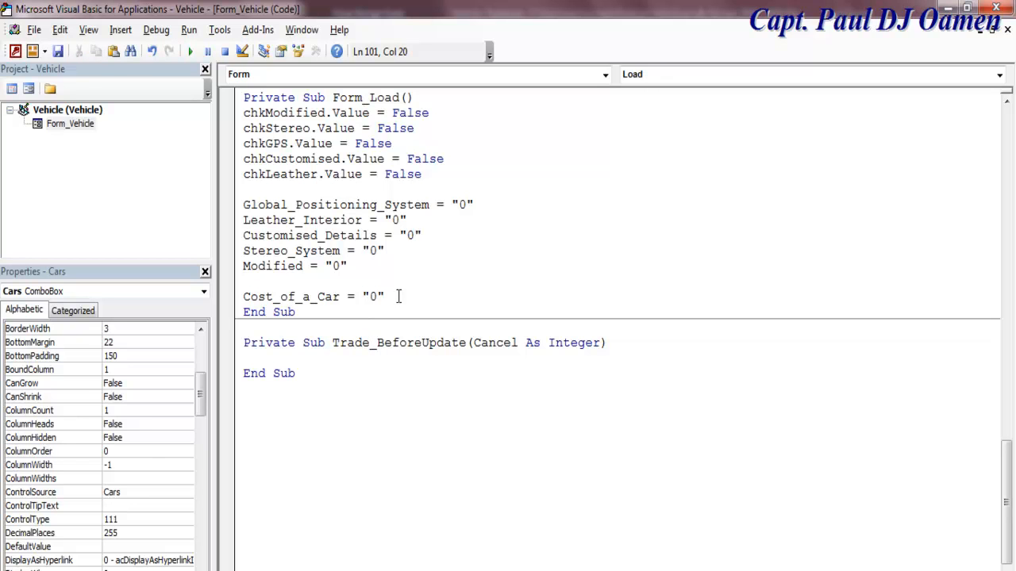
{"action": "key", "text": "Return"}
{"action": "key", "text": "ctrl+v"}
{"action": "type", "text": "=\"0\""}
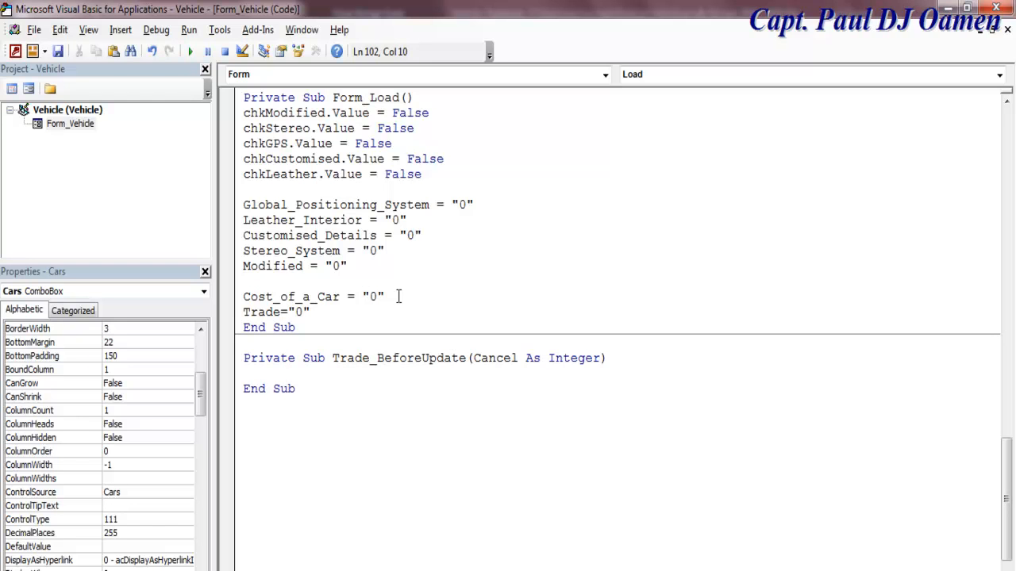
{"action": "left_click", "coordinate": [402, 378]}
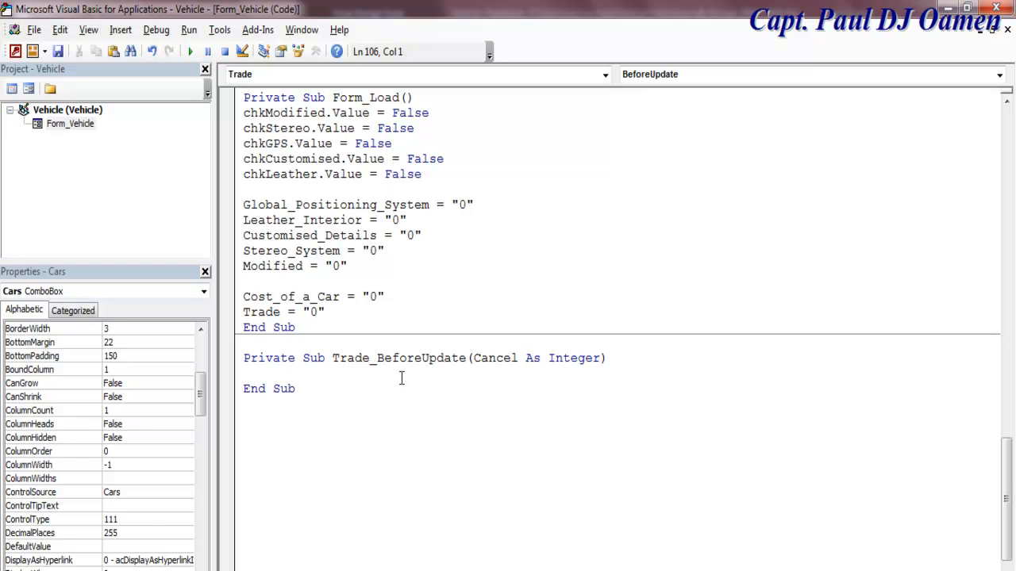
{"action": "type", "text": "if"}
Step: Write If Trade.Text = "0" Then Car_Mileage = "0" End If in Trade_BeforeUpdate
{"action": "type", "text": "Trade."}
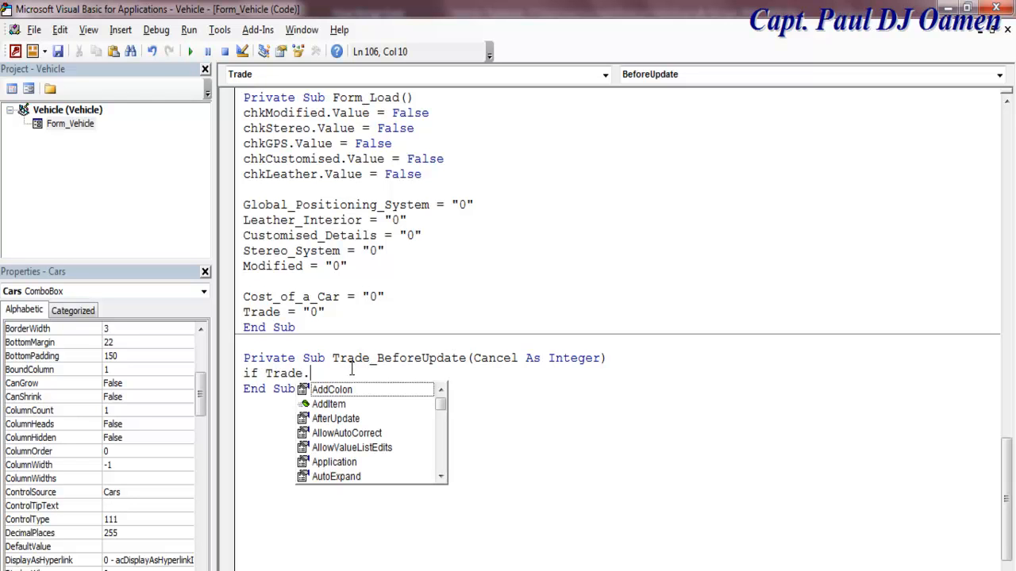
{"action": "type", "text": "te "}
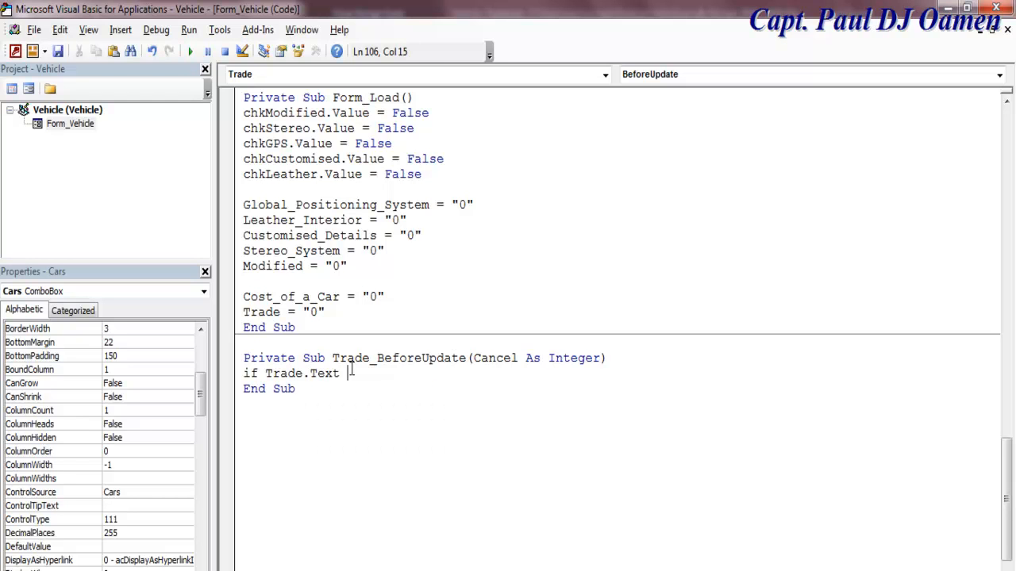
{"action": "type", "text": "=\"0\" then"}
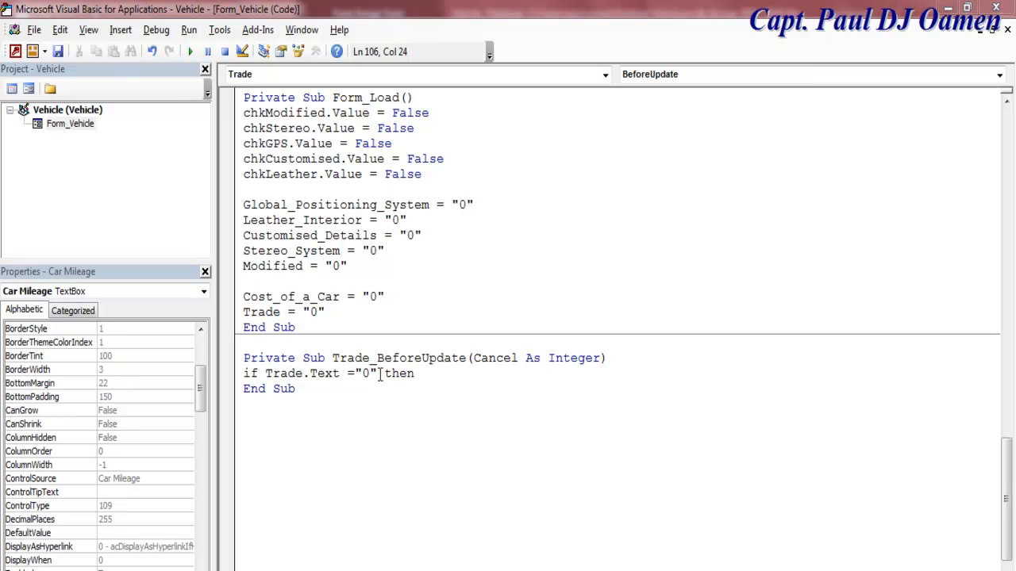
{"action": "left_click", "coordinate": [428, 369]}
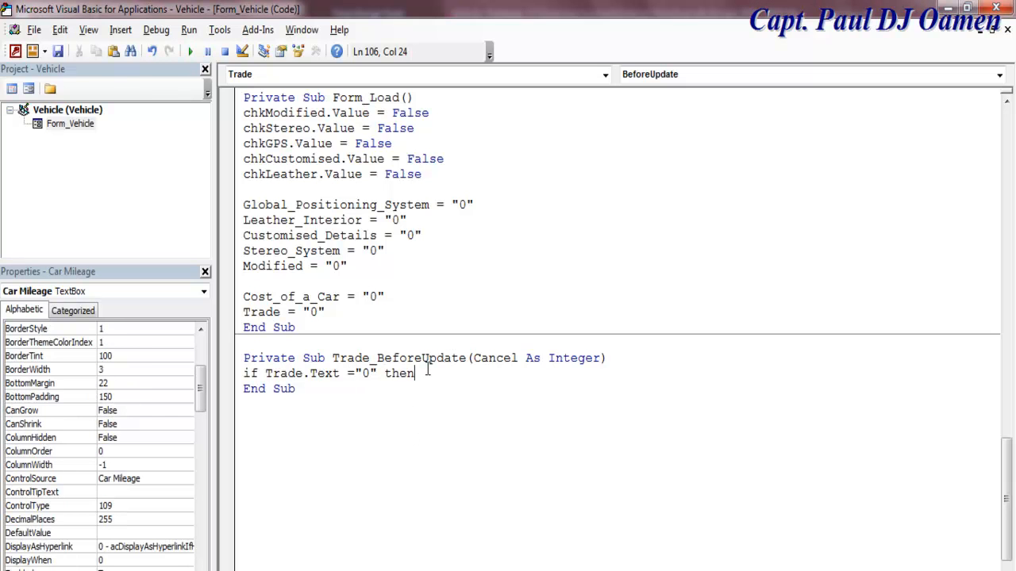
{"action": "key", "text": "Return"}
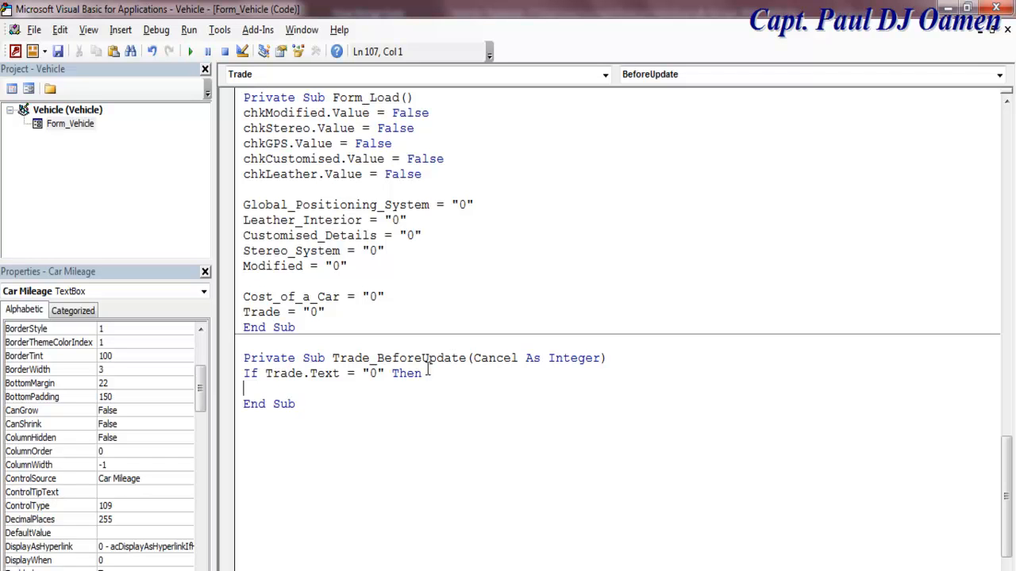
{"action": "type", "text": "Car_Mileage = "}
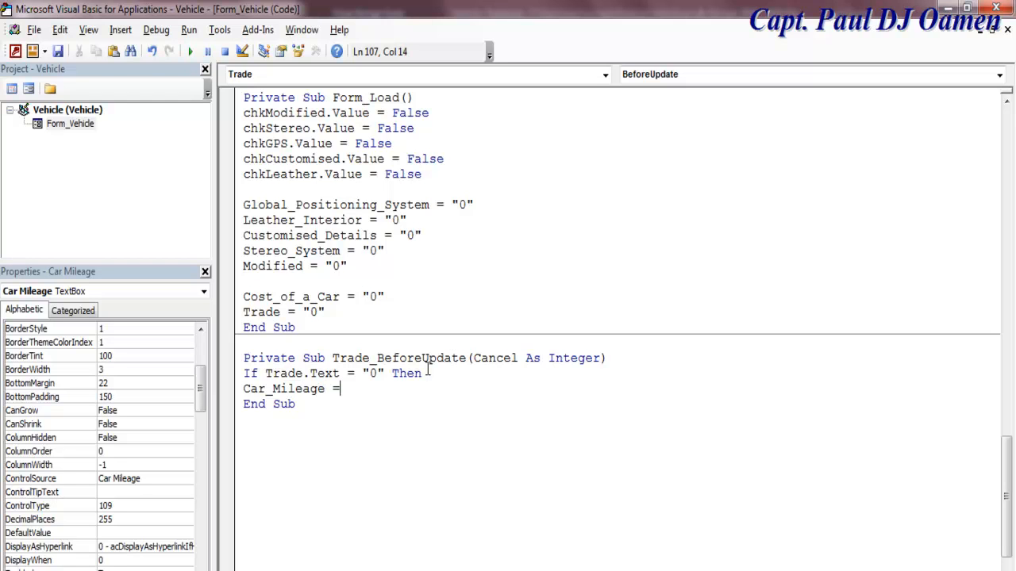
{"action": "type", "text": "\"0\""}
{"action": "key", "text": "Return"}
{"action": "type", "text": "end if"}
{"action": "key", "text": "Return"}
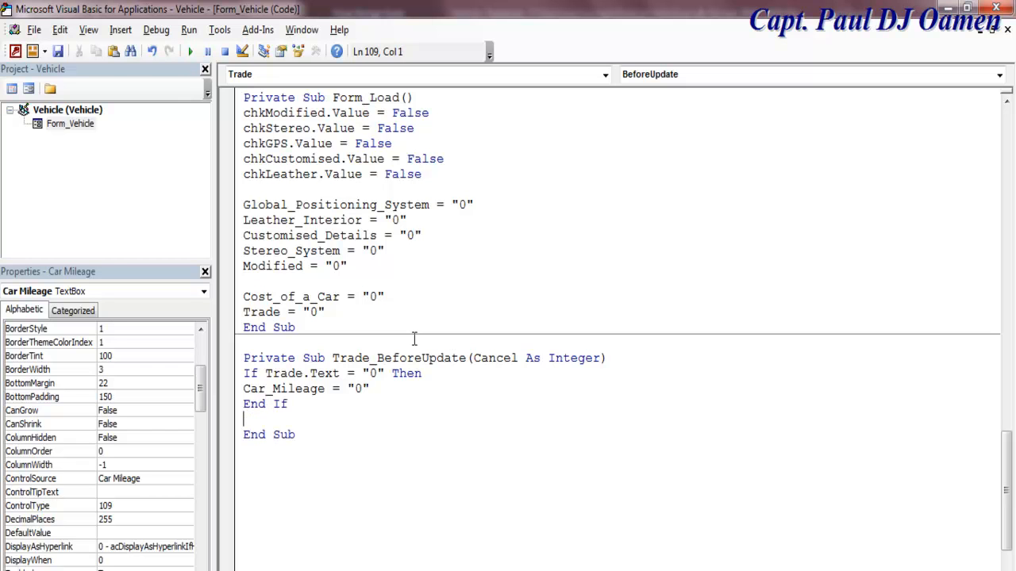
Step: Inspect the object list, then copy the If Trade.Text and Car_Mileage lines
{"action": "left_click", "coordinate": [605, 75]}
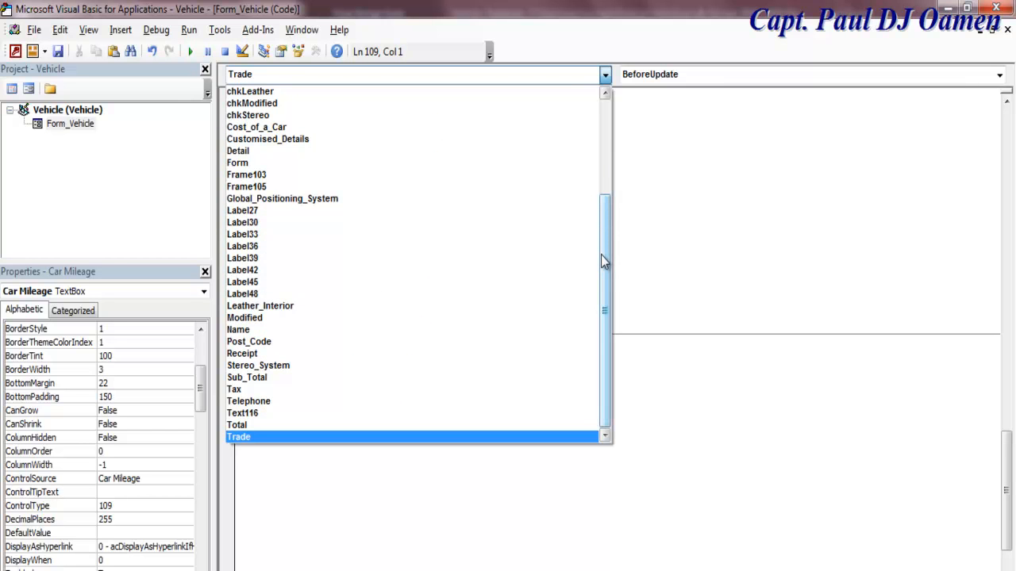
{"action": "left_click_drag", "start_coordinate": [606, 267], "coordinate": [608, 104]}
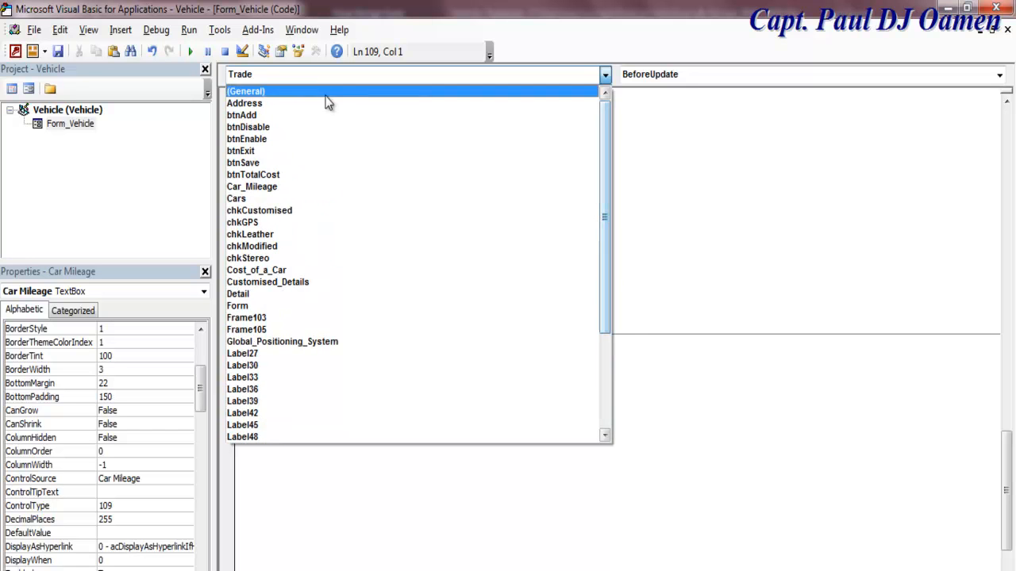
{"action": "left_click", "coordinate": [757, 384]}
{"action": "left_click", "coordinate": [378, 388]}
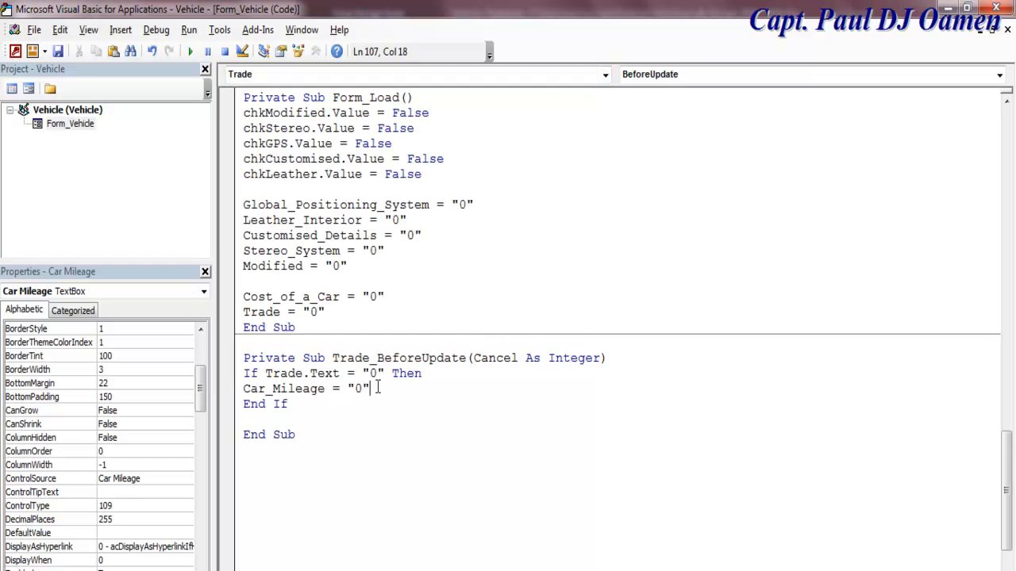
{"action": "key", "text": "Return"}
{"action": "left_click_drag", "start_coordinate": [244, 373], "coordinate": [385, 388]}
{"action": "key", "text": "ctrl+c"}
{"action": "left_click", "coordinate": [385, 388]}
{"action": "key", "text": "Return"}
{"action": "key", "text": "Return"}
Step: Add an ElseIf branch setting Car_Mileage to "34909" when Trade.Text is "1 - 1000"
{"action": "type", "text": "else"}
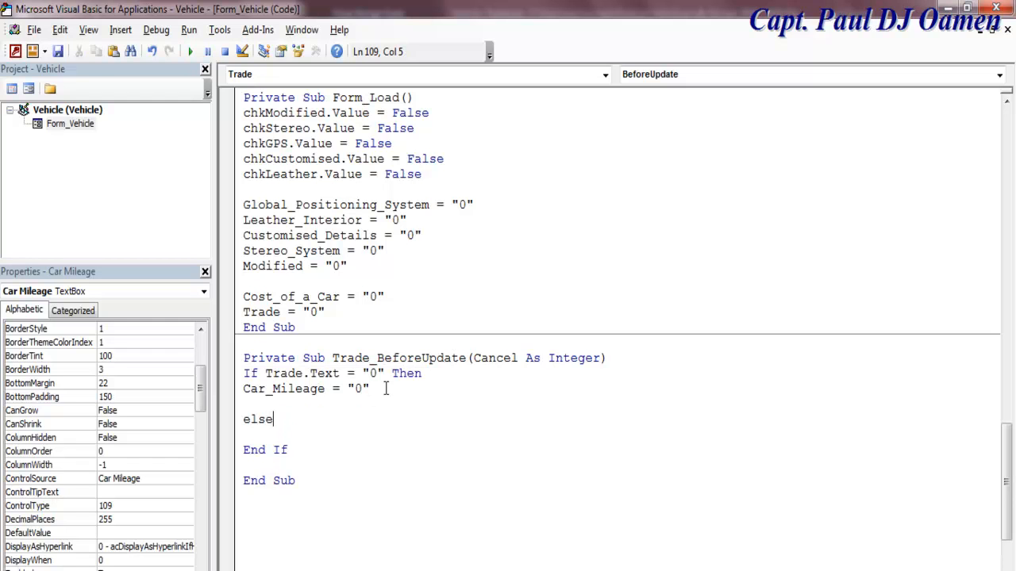
{"action": "key", "text": "ctrl+v"}
{"action": "left_click", "coordinate": [405, 421]}
{"action": "key", "text": "BackSpace"}
{"action": "type", "text": "1 -"}
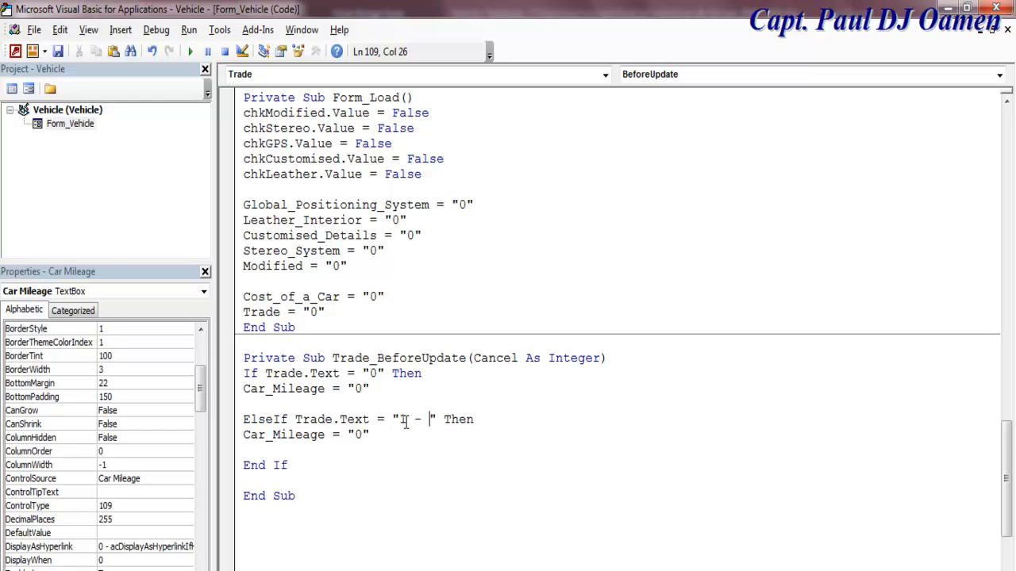
{"action": "type", "text": " 1000"}
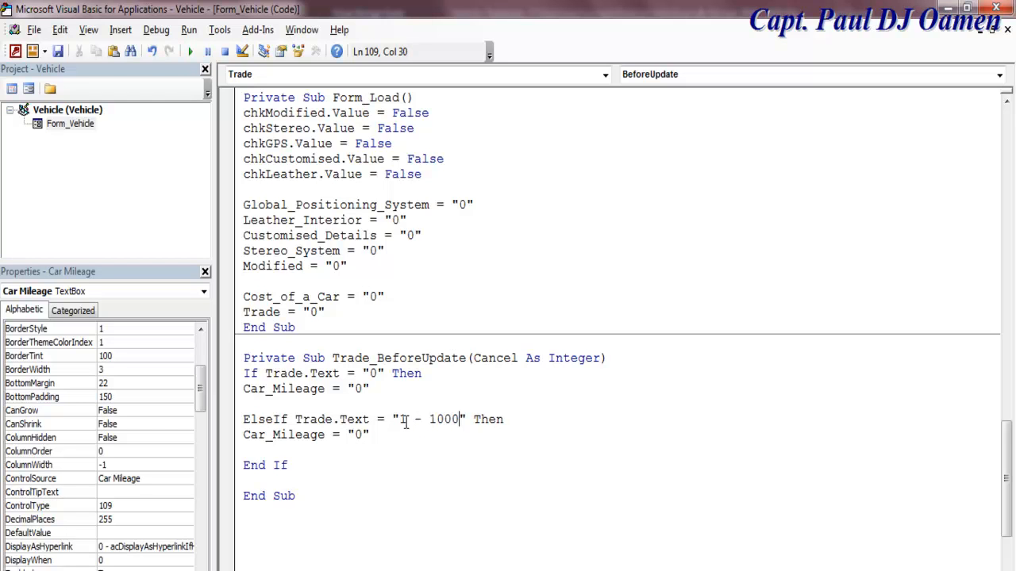
{"action": "double_click", "coordinate": [357, 435]}
{"action": "type", "text": "34909"}
{"action": "left_click", "coordinate": [246, 426]}
{"action": "left_click_drag", "start_coordinate": [247, 426], "coordinate": [358, 449]}
{"action": "key", "text": "ctrl+c"}
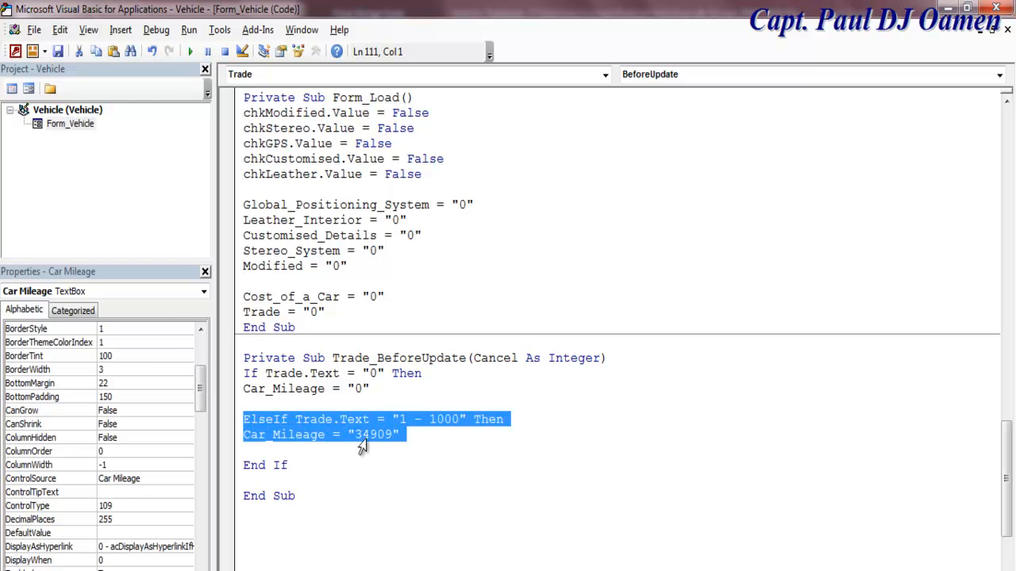
Step: Paste an ElseIf copy and edit it to map "1001 - 10000" to Car_Mileage "20909"
{"action": "left_click", "coordinate": [411, 436]}
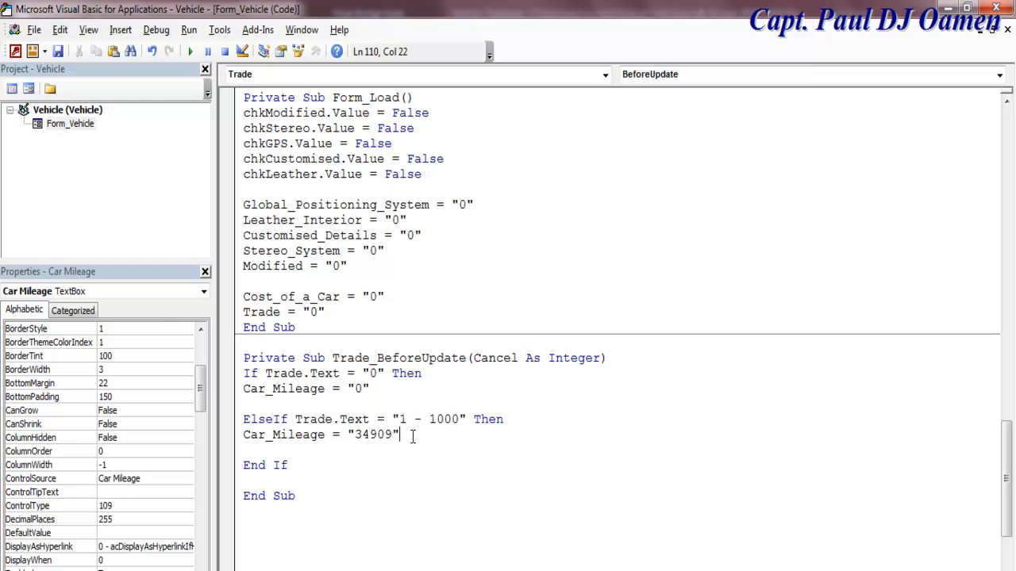
{"action": "key", "text": "Return"}
{"action": "key", "text": "Return"}
{"action": "key", "text": "ctrl+v"}
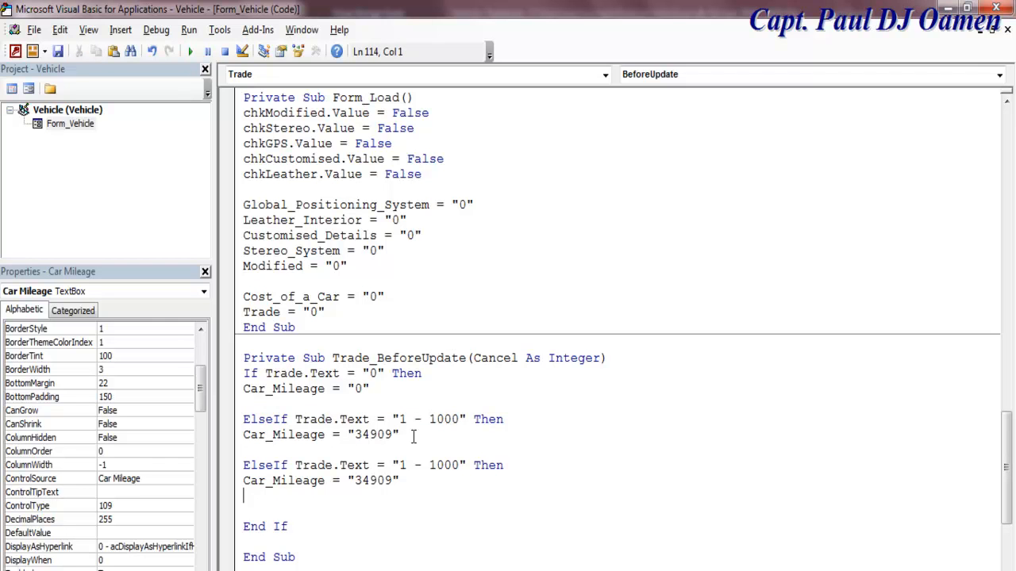
{"action": "left_click_drag", "start_coordinate": [427, 466], "coordinate": [402, 462]}
{"action": "type", "text": "000"}
{"action": "key", "text": "BackSpace"}
{"action": "type", "text": "1 - 1"}
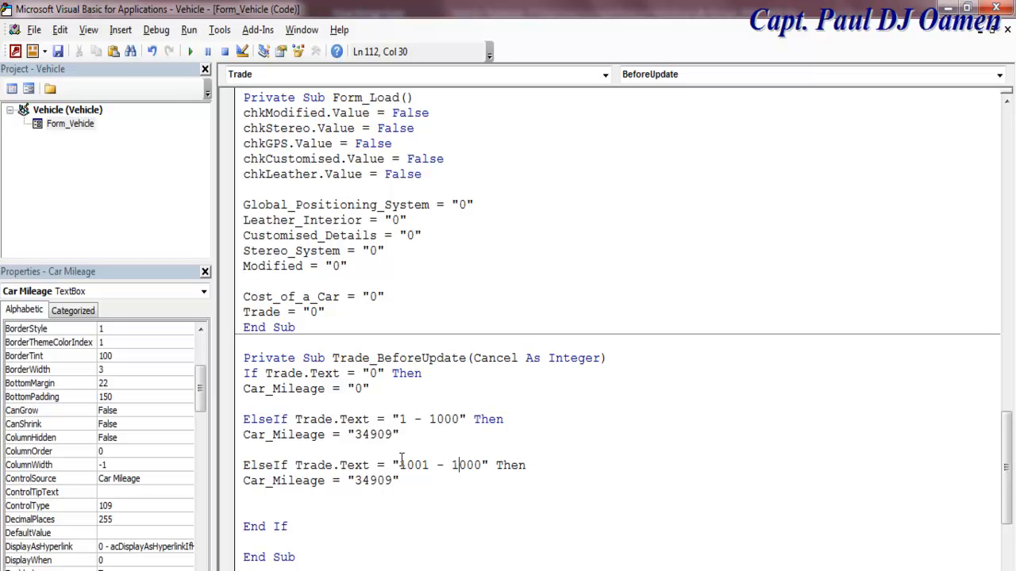
{"action": "type", "text": "0"}
{"action": "left_click", "coordinate": [370, 480]}
{"action": "left_click_drag", "start_coordinate": [370, 480], "coordinate": [355, 481]}
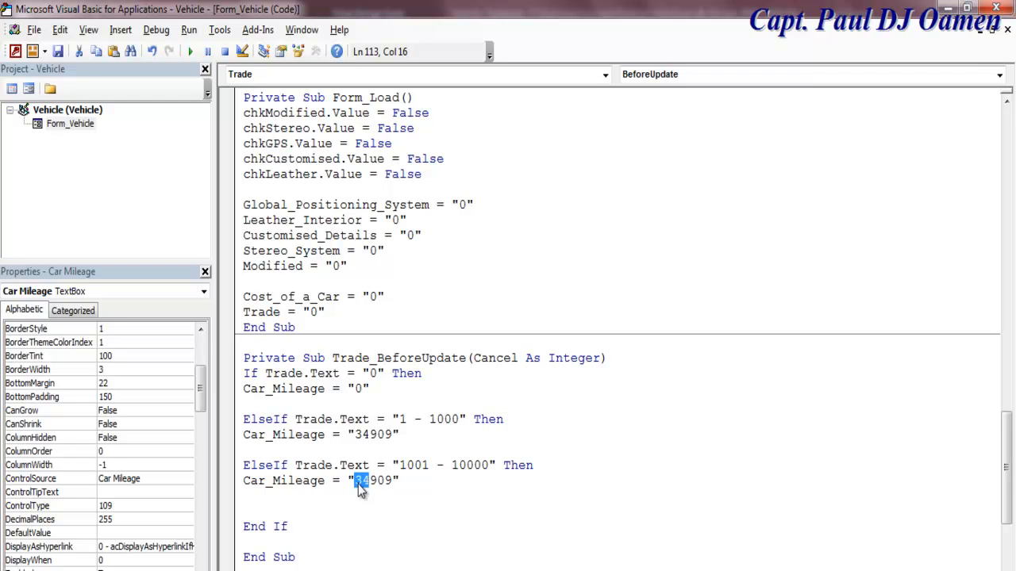
{"action": "type", "text": "20"}
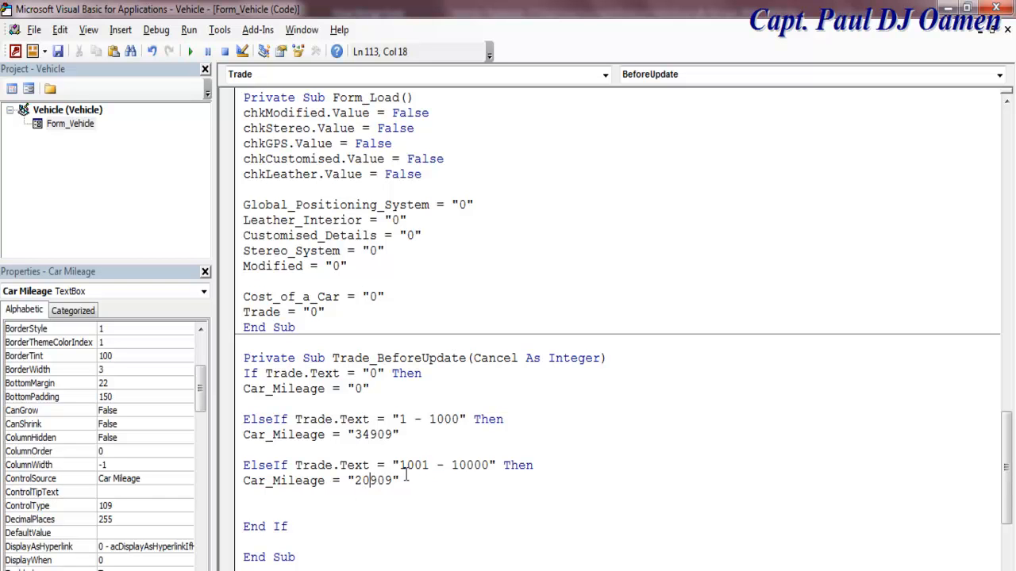
Step: Paste another ElseIf copy and edit it to map "10001 - 20000" to "15909"
{"action": "left_click", "coordinate": [331, 500]}
{"action": "key", "text": "Return"}
{"action": "key", "text": "ctrl+v"}
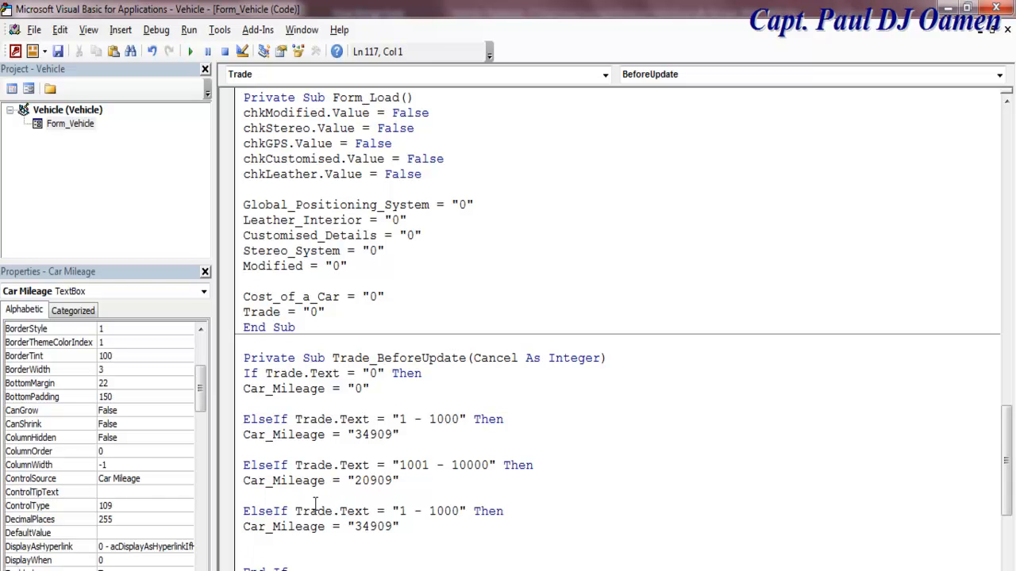
{"action": "left_click_drag", "start_coordinate": [435, 511], "coordinate": [404, 511]}
{"action": "key", "text": "Delete"}
{"action": "type", "text": "0"}
{"action": "left_click_drag", "start_coordinate": [438, 511], "coordinate": [430, 511]}
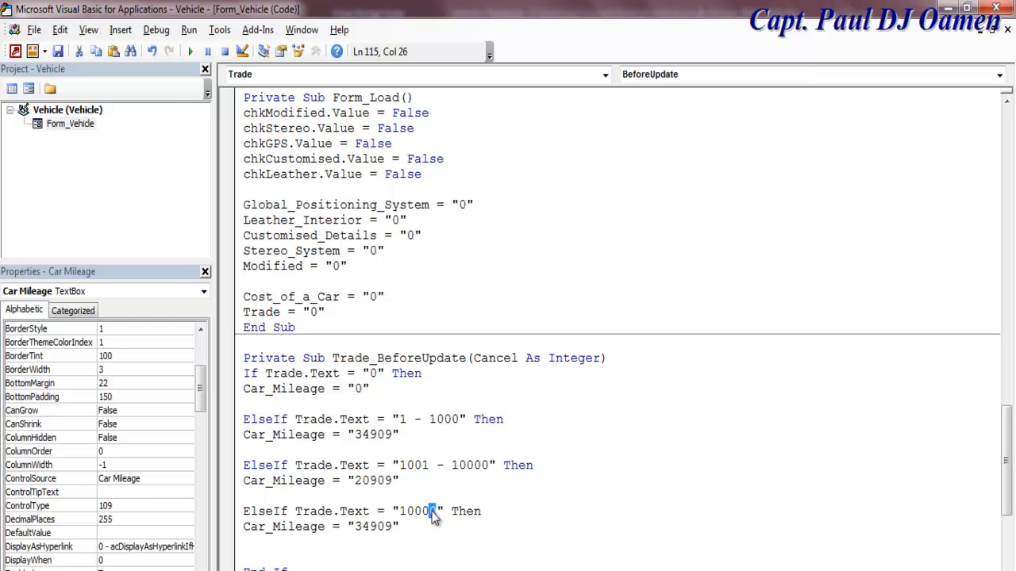
{"action": "type", "text": "1 - 20000"}
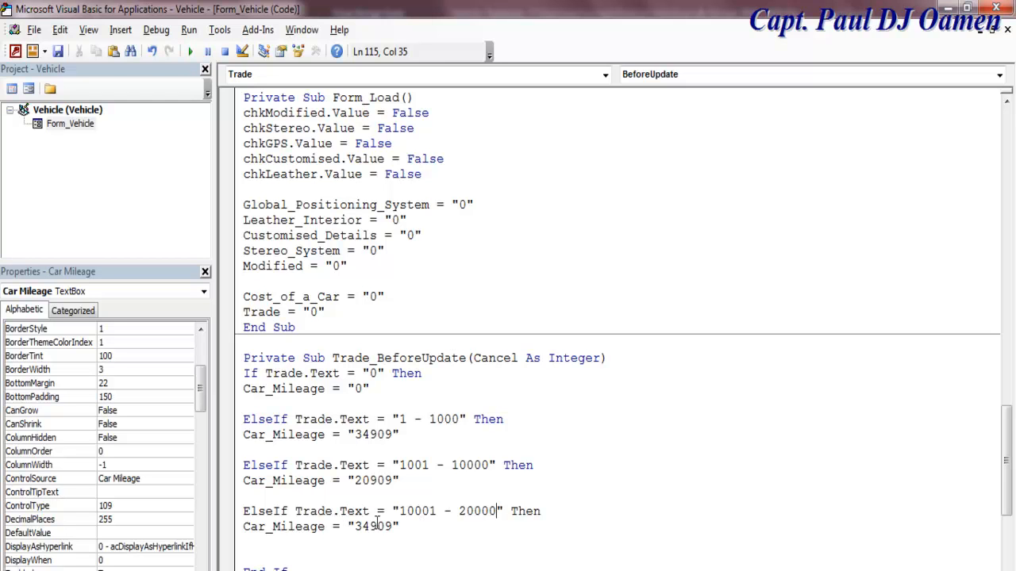
{"action": "left_click_drag", "start_coordinate": [370, 525], "coordinate": [356, 527]}
{"action": "type", "text": "15"}
{"action": "left_click_drag", "start_coordinate": [1008, 428], "coordinate": [1008, 454]}
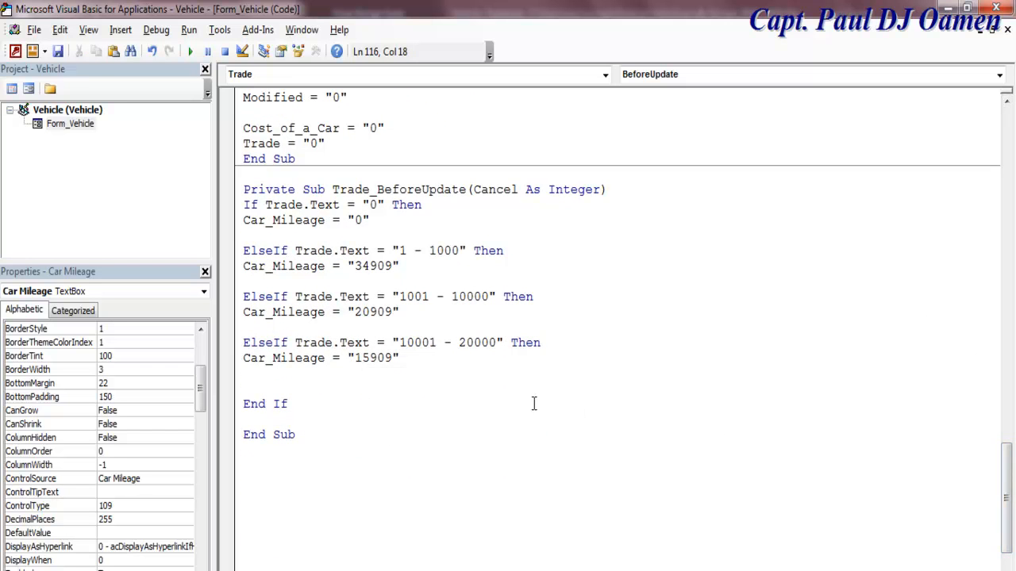
Step: Copy the 10001 - 20000 branch and edit it to map "20001 - 40000" to "10909"
{"action": "left_click_drag", "start_coordinate": [236, 350], "coordinate": [234, 363]}
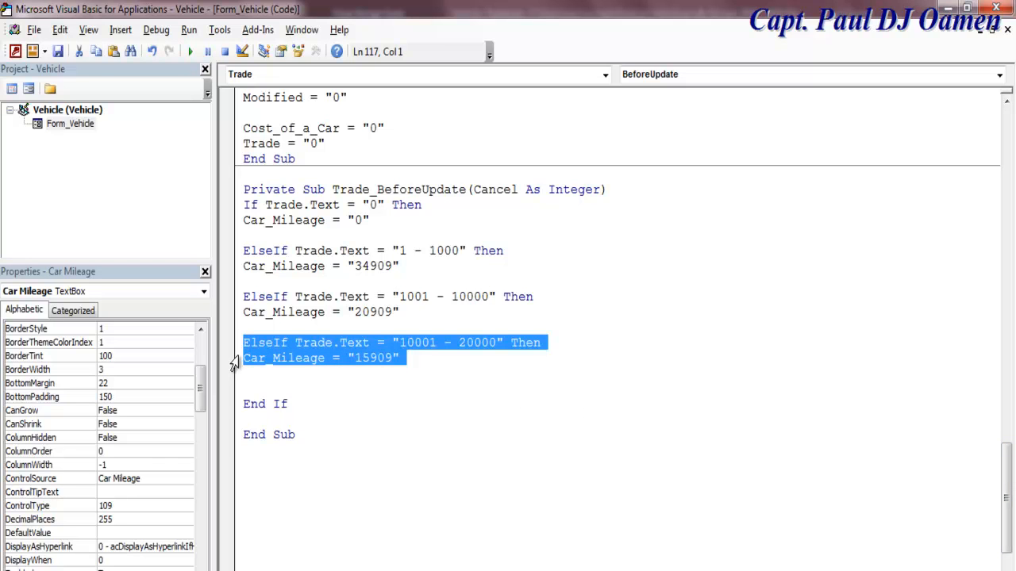
{"action": "left_click", "coordinate": [258, 399]}
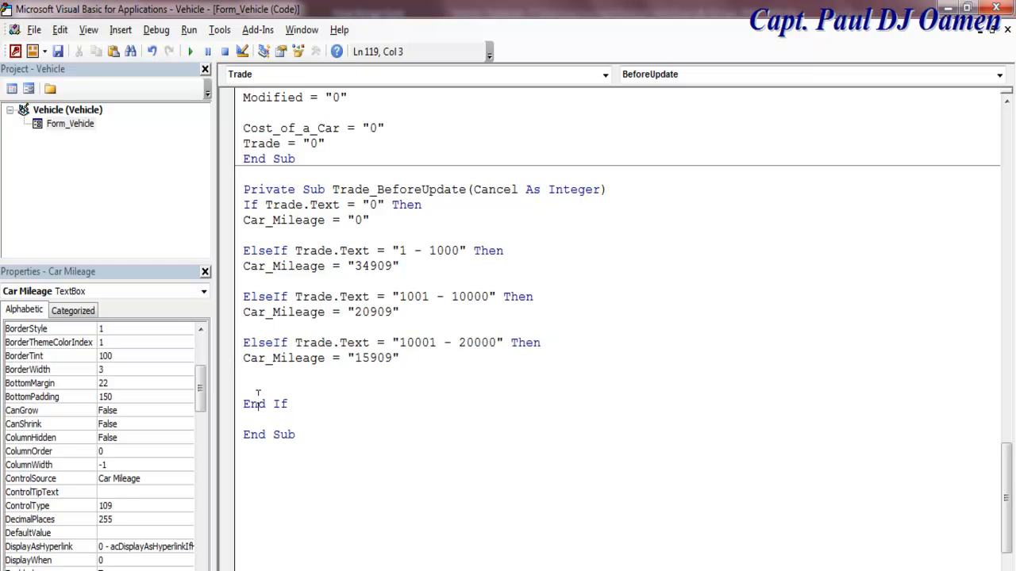
{"action": "left_click", "coordinate": [265, 378]}
{"action": "key", "text": "Return"}
{"action": "key", "text": "ctrl+v"}
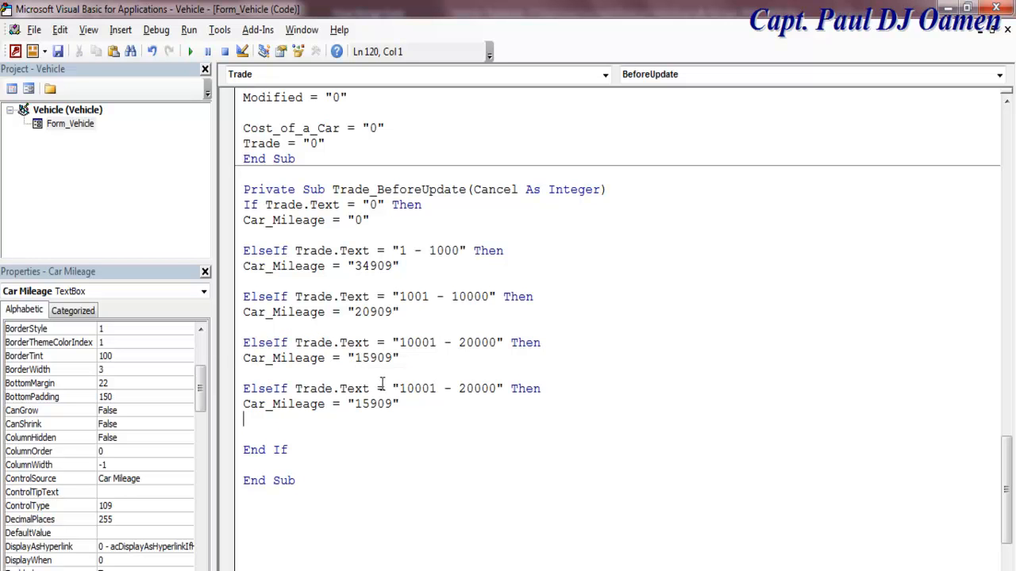
{"action": "left_click_drag", "start_coordinate": [437, 388], "coordinate": [399, 389]}
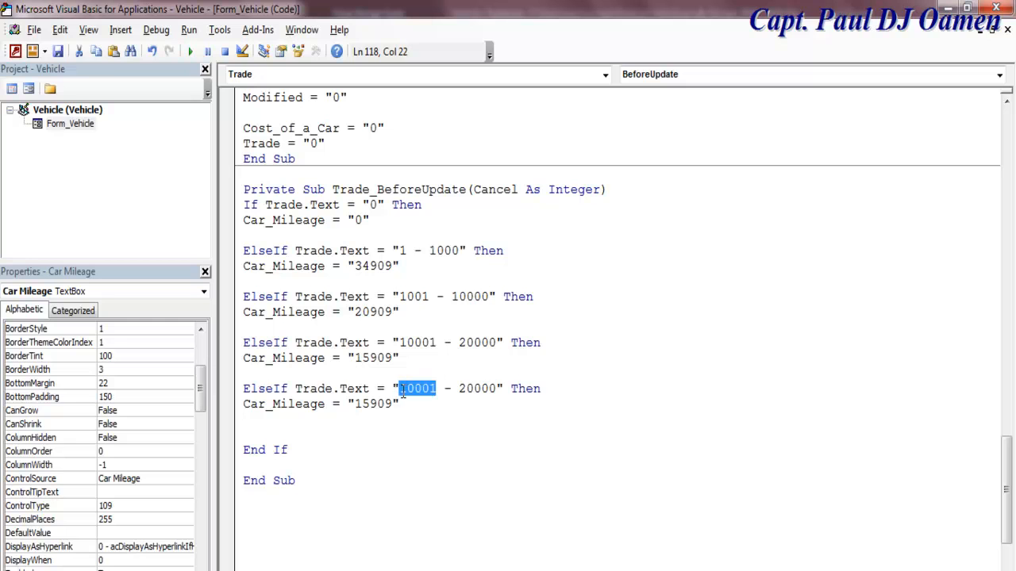
{"action": "type", "text": "2000"}
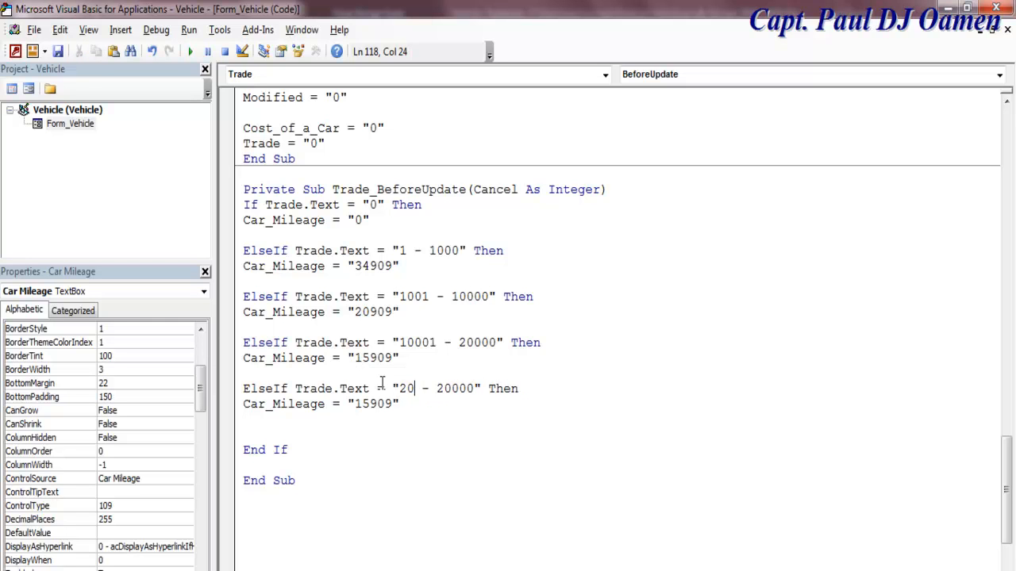
{"action": "type", "text": "1"}
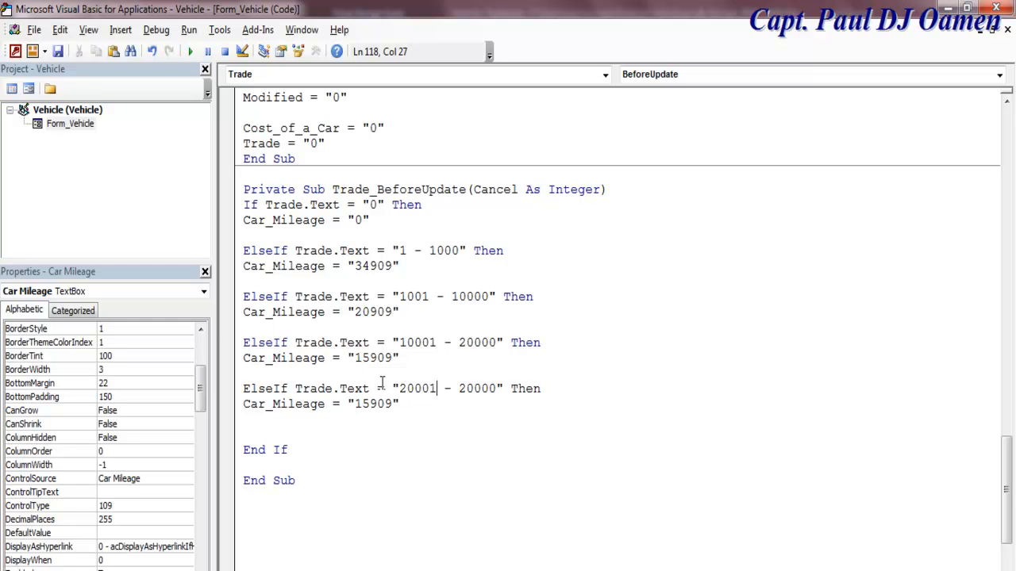
{"action": "left_click", "coordinate": [466, 388]}
{"action": "left_click_drag", "start_coordinate": [466, 388], "coordinate": [459, 389]}
{"action": "type", "text": "4"}
{"action": "left_click", "coordinate": [368, 404]}
{"action": "left_click_drag", "start_coordinate": [368, 404], "coordinate": [363, 404]}
{"action": "type", "text": "0"}
Step: Paste another branch and edit it to map "40001 - 100000" to "5909"
{"action": "left_click", "coordinate": [357, 433]}
{"action": "key", "text": "ctrl+v"}
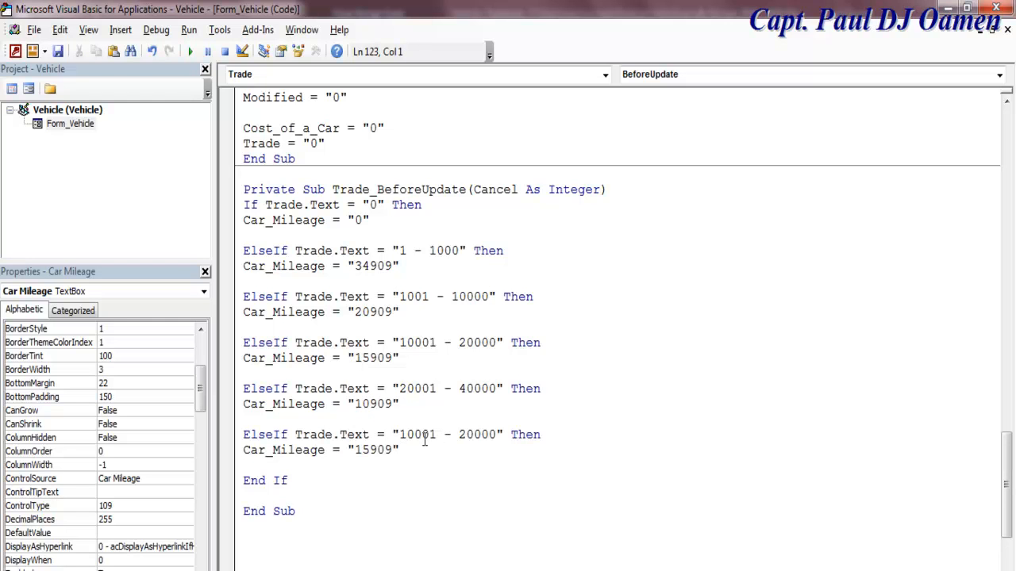
{"action": "left_click_drag", "start_coordinate": [406, 434], "coordinate": [399, 434]}
{"action": "type", "text": "4"}
{"action": "left_click_drag", "start_coordinate": [467, 434], "coordinate": [459, 434]}
{"action": "type", "text": "10"}
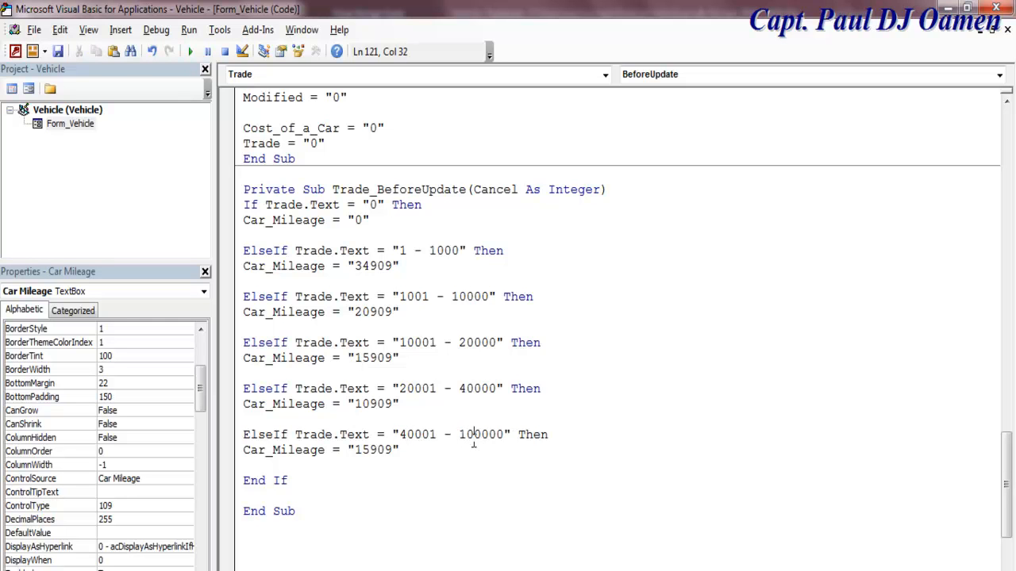
{"action": "left_click_drag", "start_coordinate": [370, 450], "coordinate": [355, 450]}
{"action": "type", "text": "6"}
{"action": "key", "text": "BackSpace"}
{"action": "type", "text": "5"}
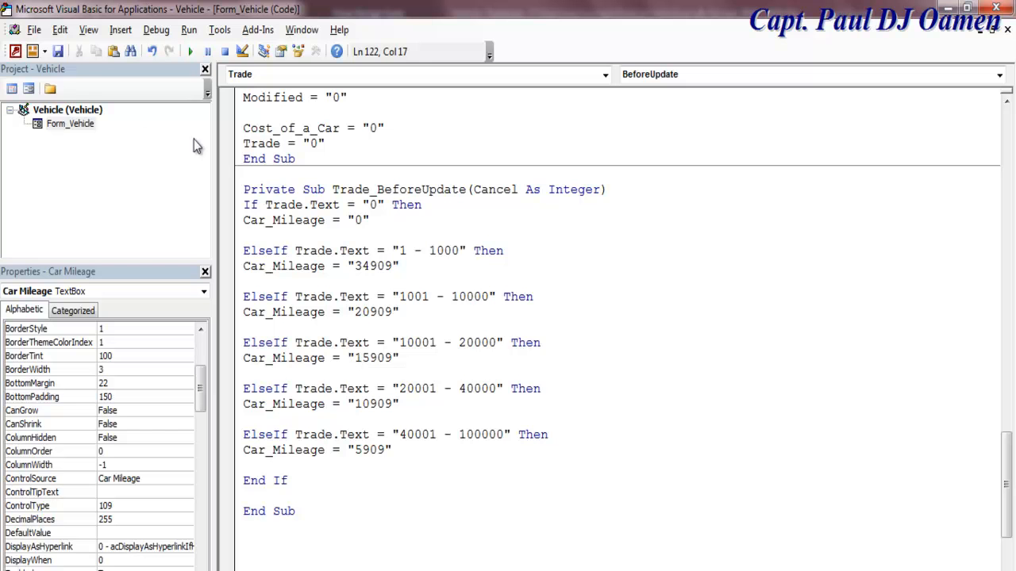
Step: Return from the VBA editor to Access and run the Vehicle form in Form view
{"action": "left_click", "coordinate": [29, 88]}
{"action": "left_click", "coordinate": [19, 84]}
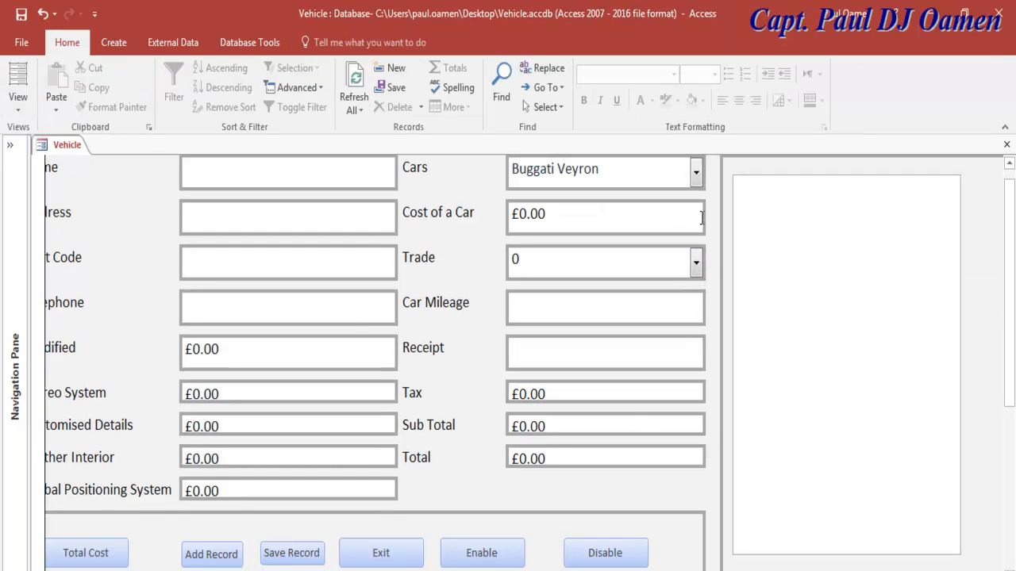
Step: Choose Mercedes and test Trade ranges 10001 - 20000, 20001 - 40000 and 40001 - 100000 against Car Mileage
{"action": "left_click", "coordinate": [700, 178]}
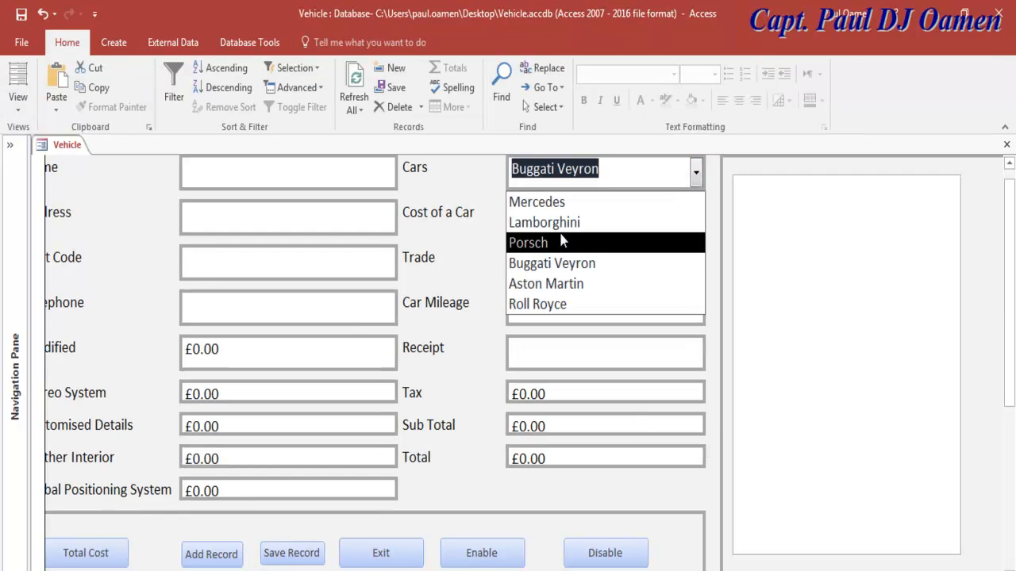
{"action": "left_click", "coordinate": [548, 204]}
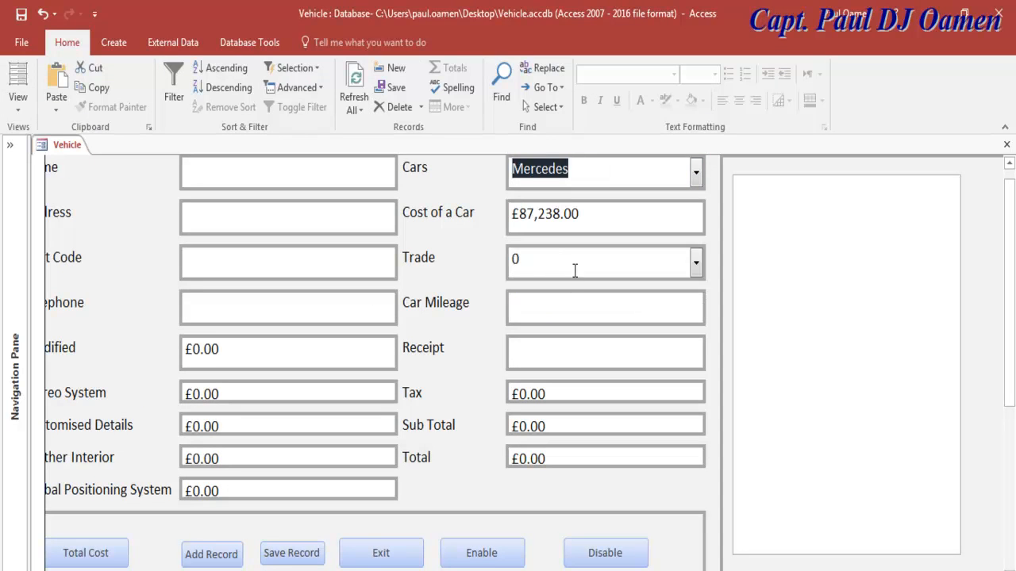
{"action": "left_click", "coordinate": [698, 267]}
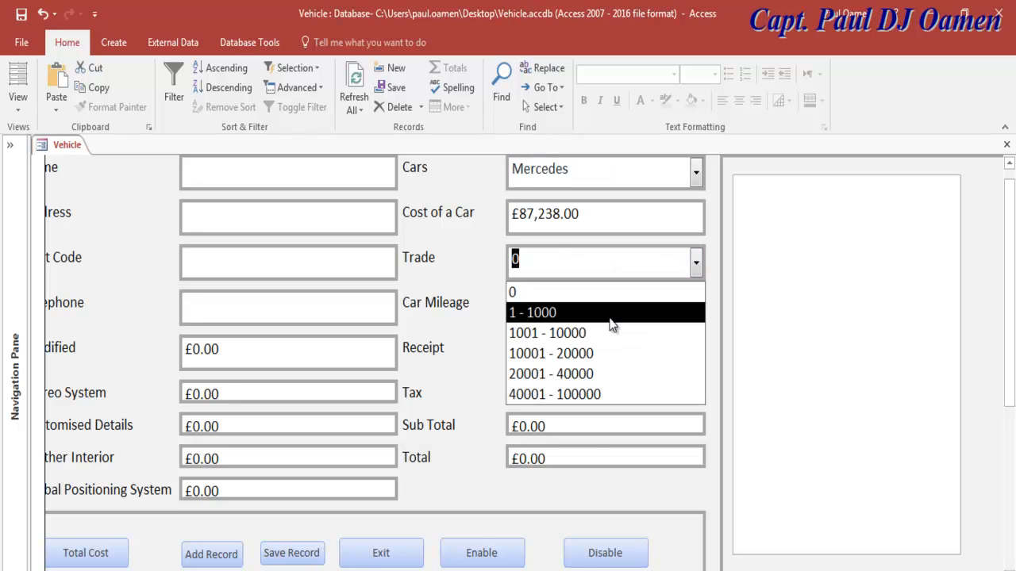
{"action": "left_click", "coordinate": [589, 351]}
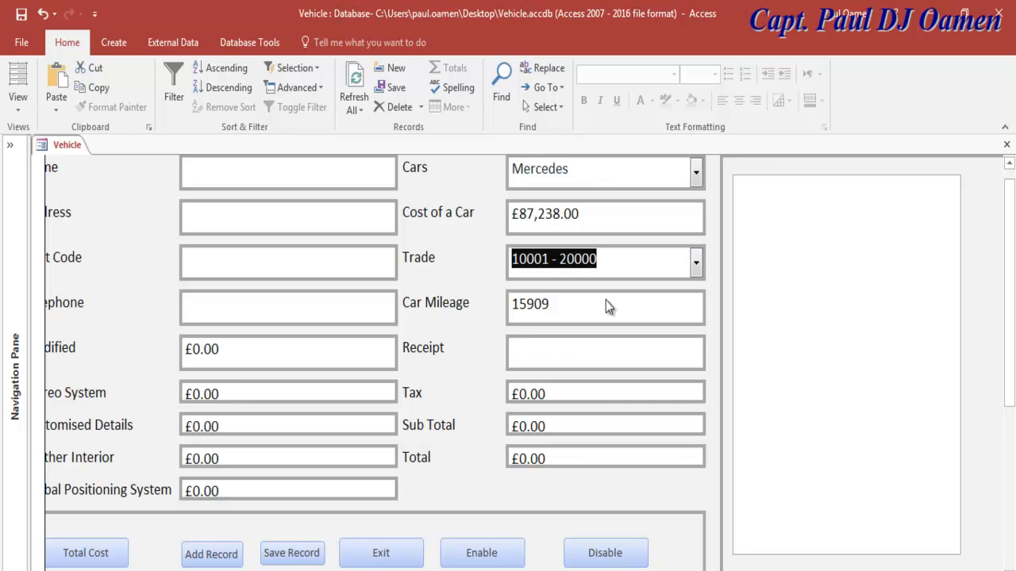
{"action": "left_click", "coordinate": [697, 262]}
{"action": "left_click", "coordinate": [608, 373]}
{"action": "left_click", "coordinate": [695, 262]}
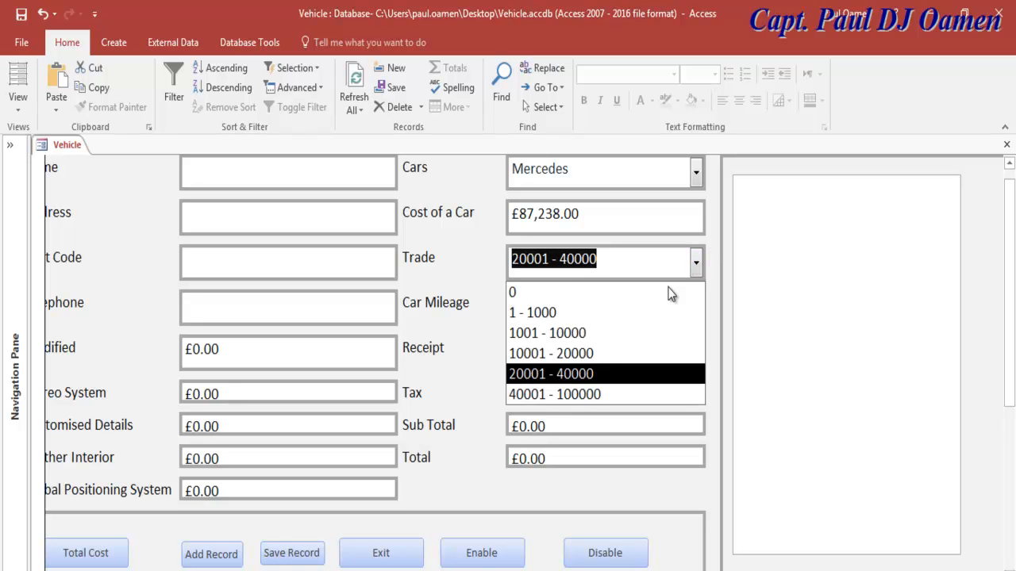
{"action": "left_click", "coordinate": [604, 394]}
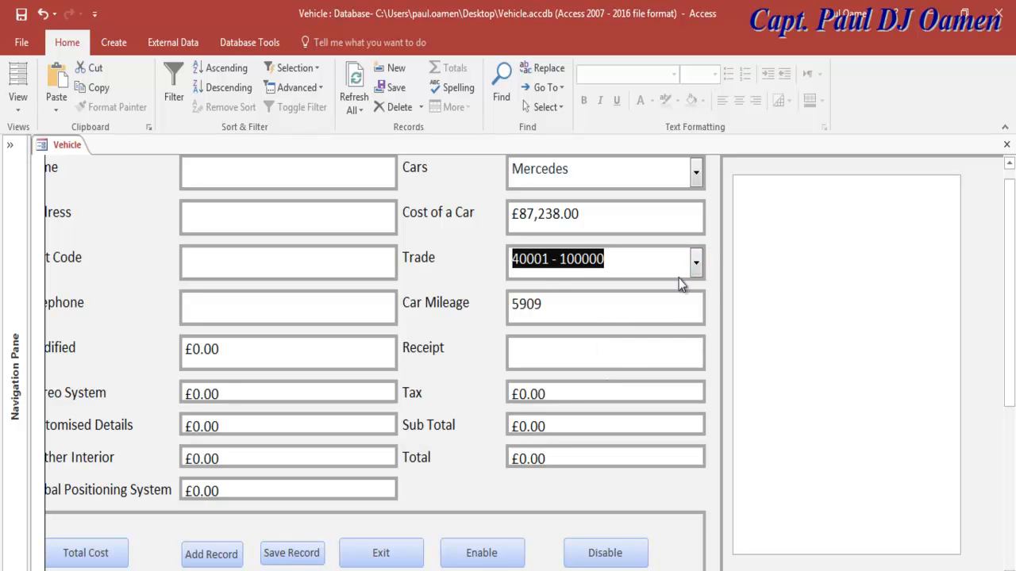
{"action": "left_click", "coordinate": [511, 306]}
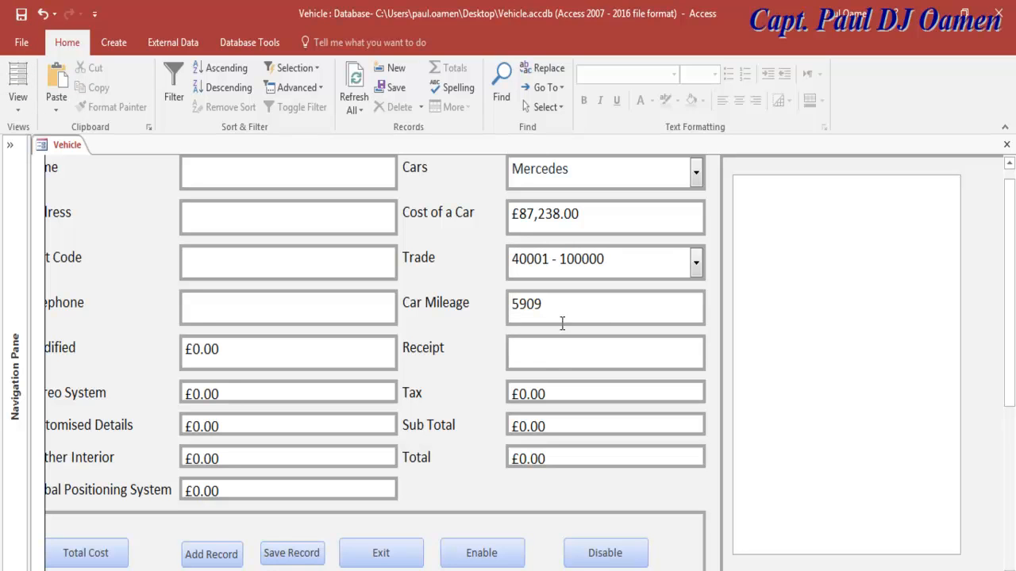
Step: Retest Trade 20001 - 40000, 1001 - 10000 and 1 - 1000, then reset Trade to 0
{"action": "left_click", "coordinate": [698, 276]}
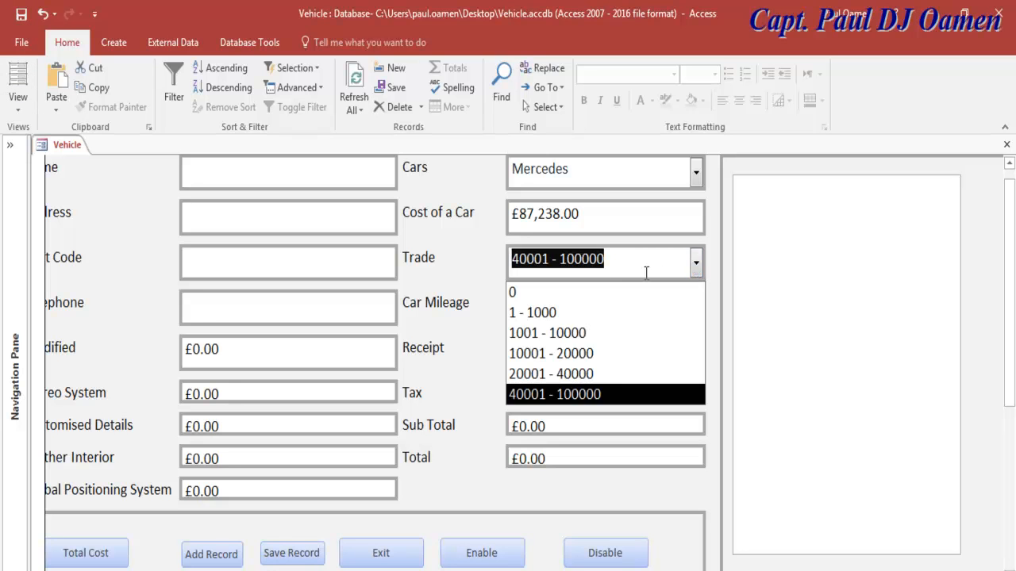
{"action": "left_click", "coordinate": [581, 381]}
{"action": "left_click", "coordinate": [693, 262]}
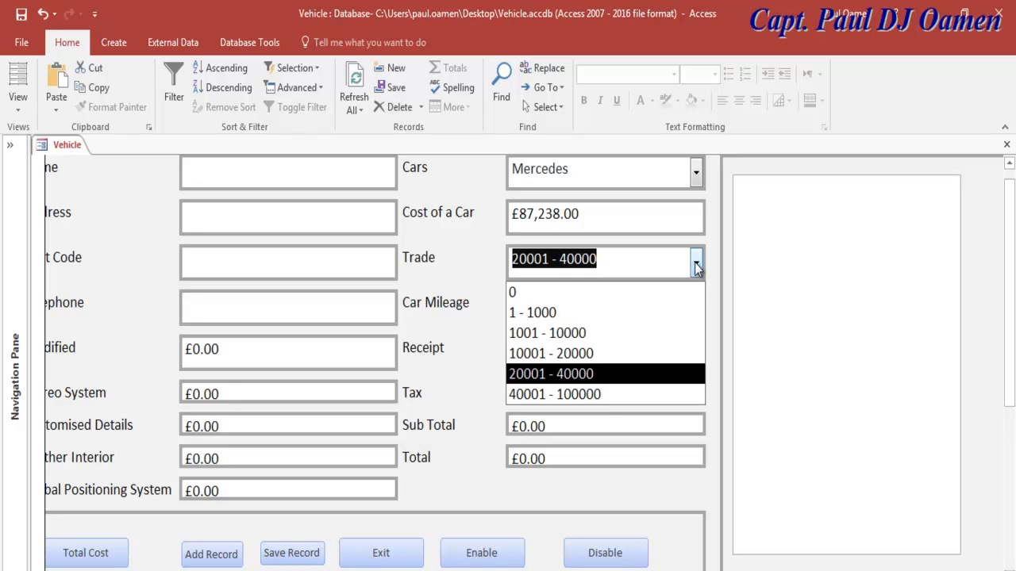
{"action": "left_click", "coordinate": [581, 335]}
{"action": "left_click", "coordinate": [698, 261]}
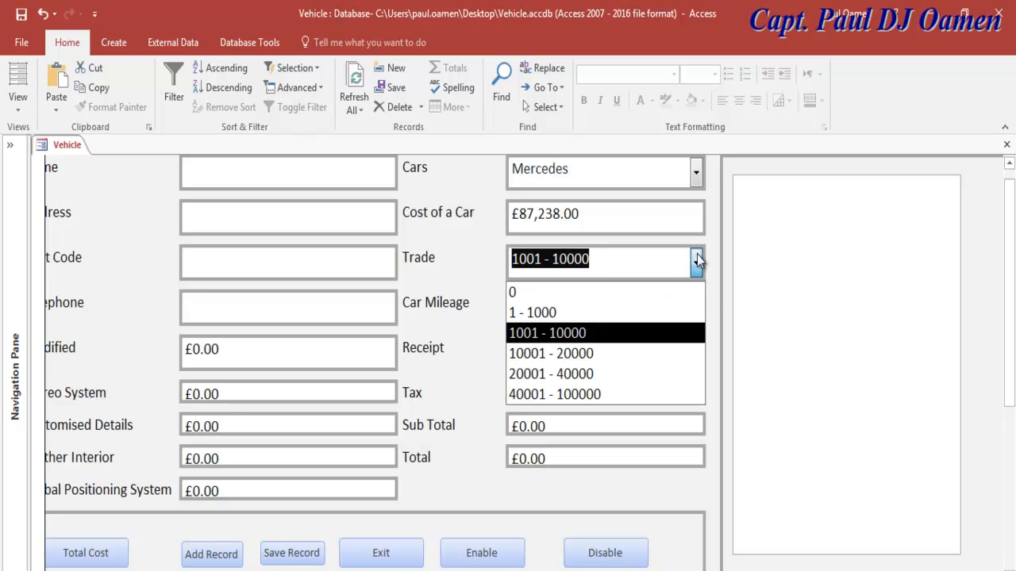
{"action": "left_click", "coordinate": [579, 310]}
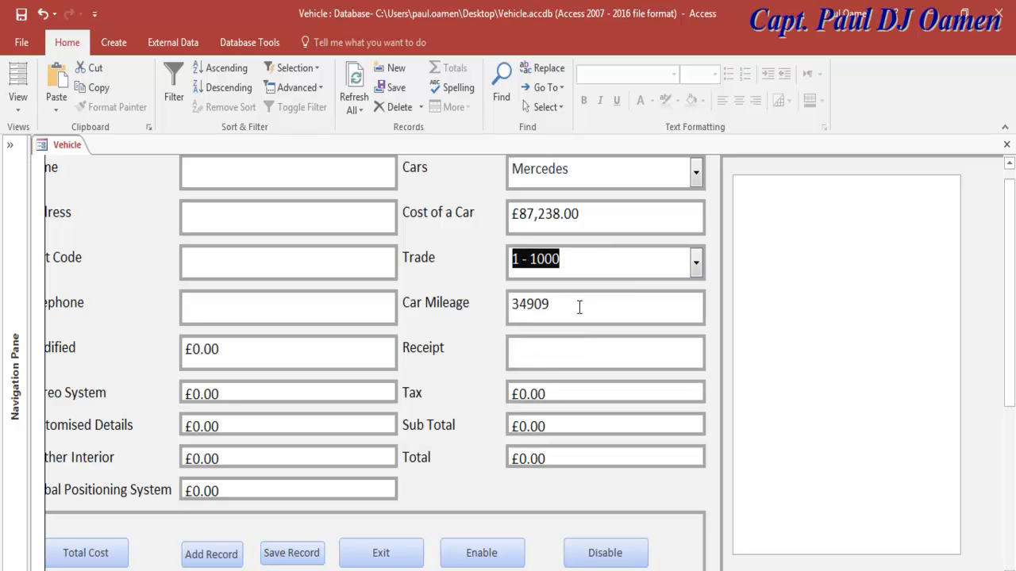
{"action": "left_click", "coordinate": [694, 263]}
{"action": "left_click", "coordinate": [514, 287]}
{"action": "left_click", "coordinate": [533, 353]}
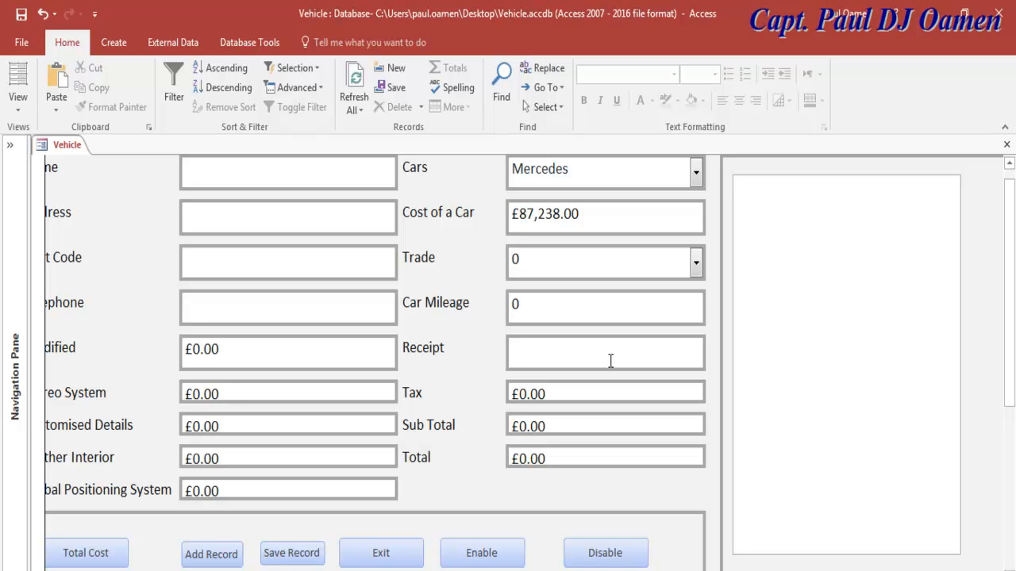
{"action": "left_click", "coordinate": [833, 286]}
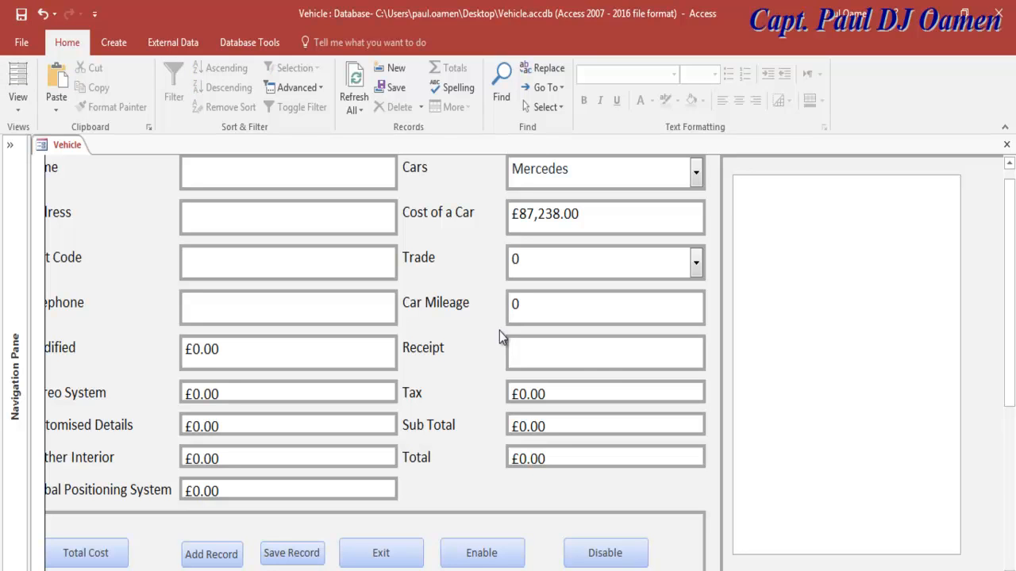
{"action": "left_click", "coordinate": [536, 306]}
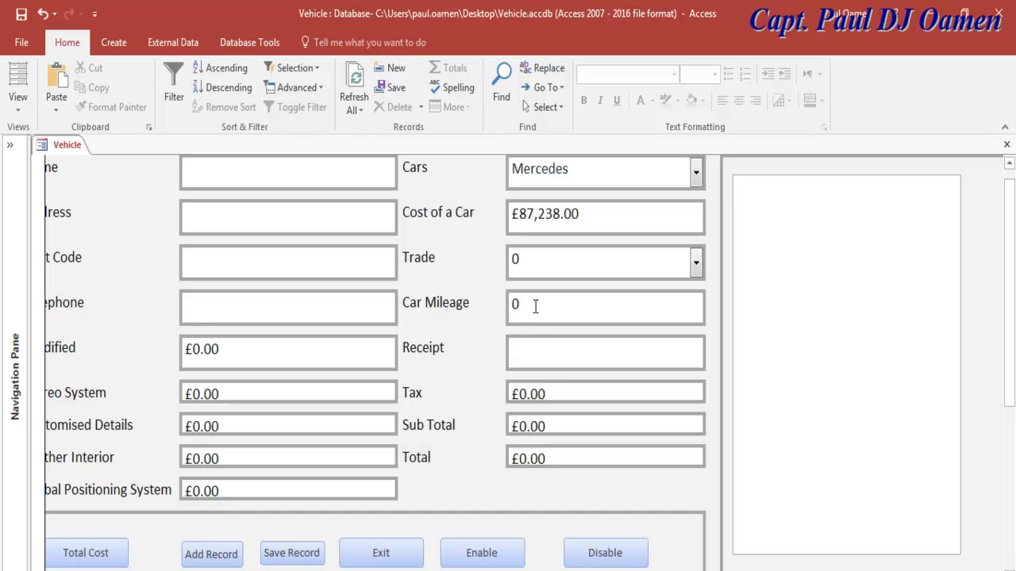
Step: Switch the Vehicle form through Layout view into Design view and save it
{"action": "left_click", "coordinate": [18, 83]}
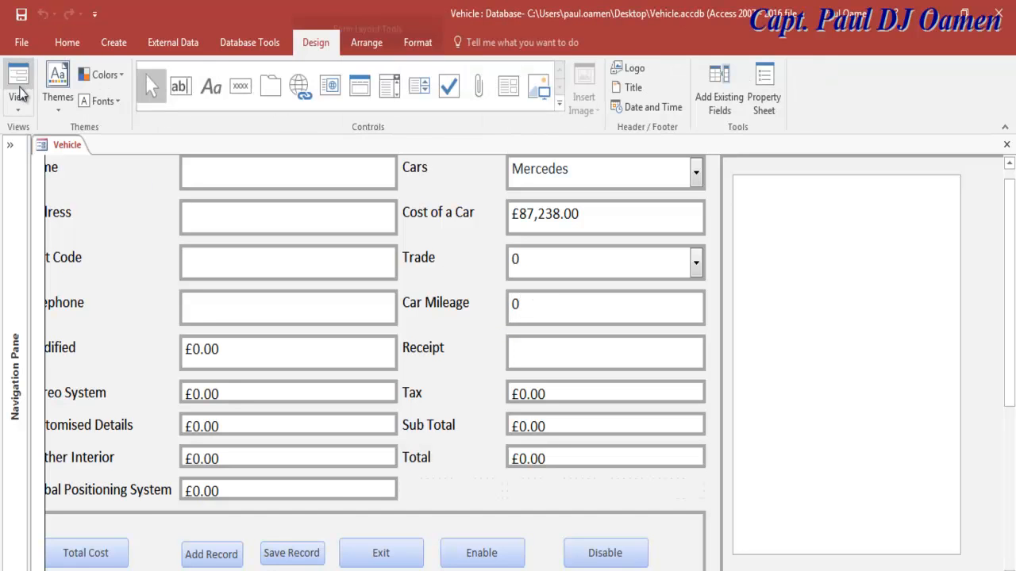
{"action": "left_click", "coordinate": [17, 107]}
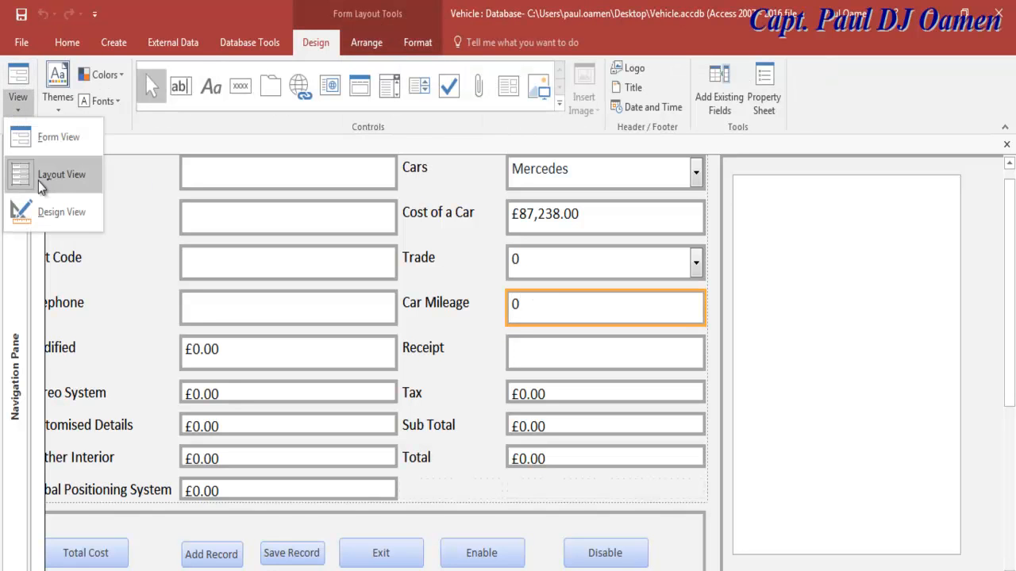
{"action": "left_click", "coordinate": [62, 211]}
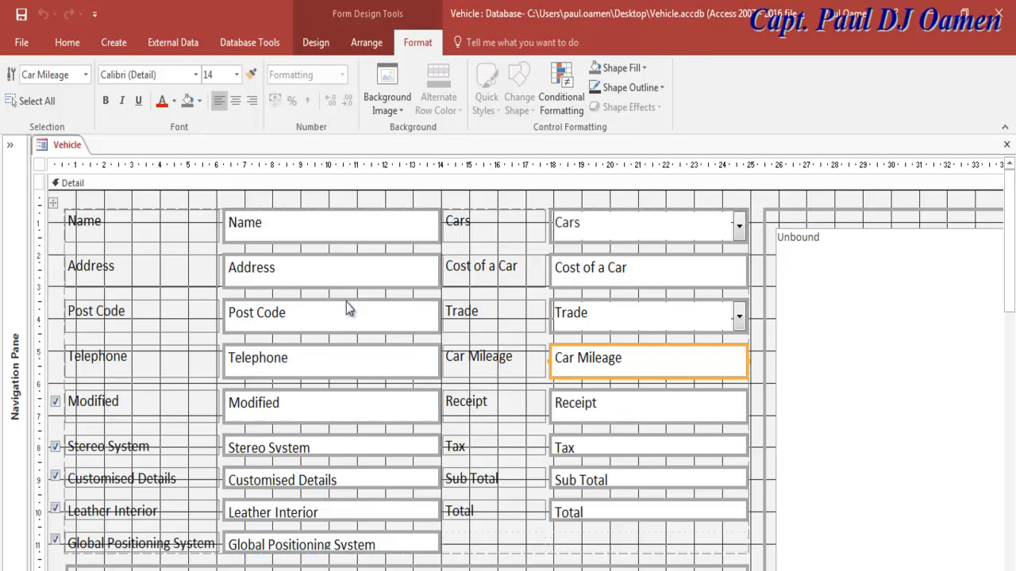
{"action": "left_click", "coordinate": [22, 16]}
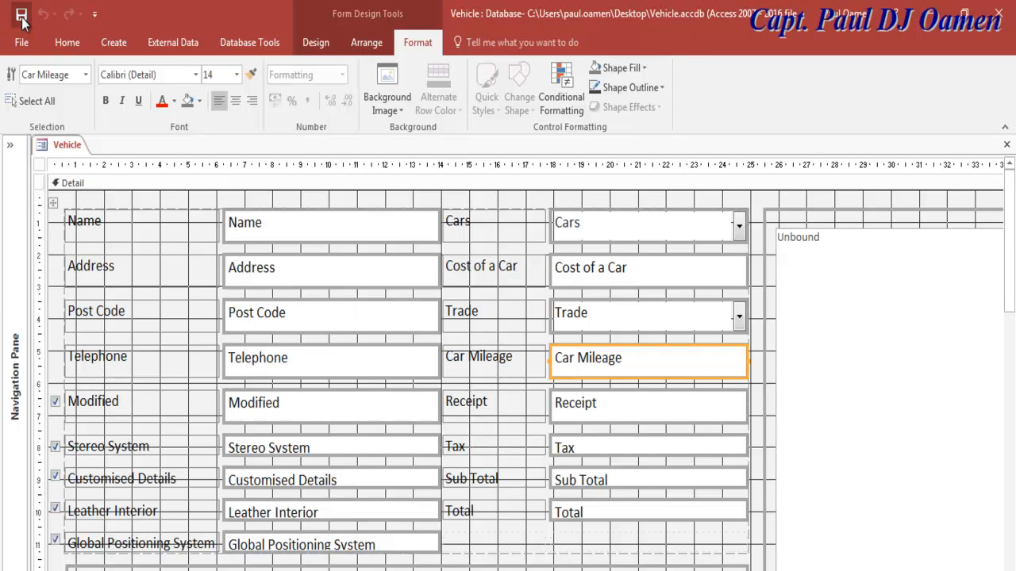
Step: Open the Vehicle table from the Navigation Pane, declining read-only, and close the Vehicle form
{"action": "left_click", "coordinate": [11, 145]}
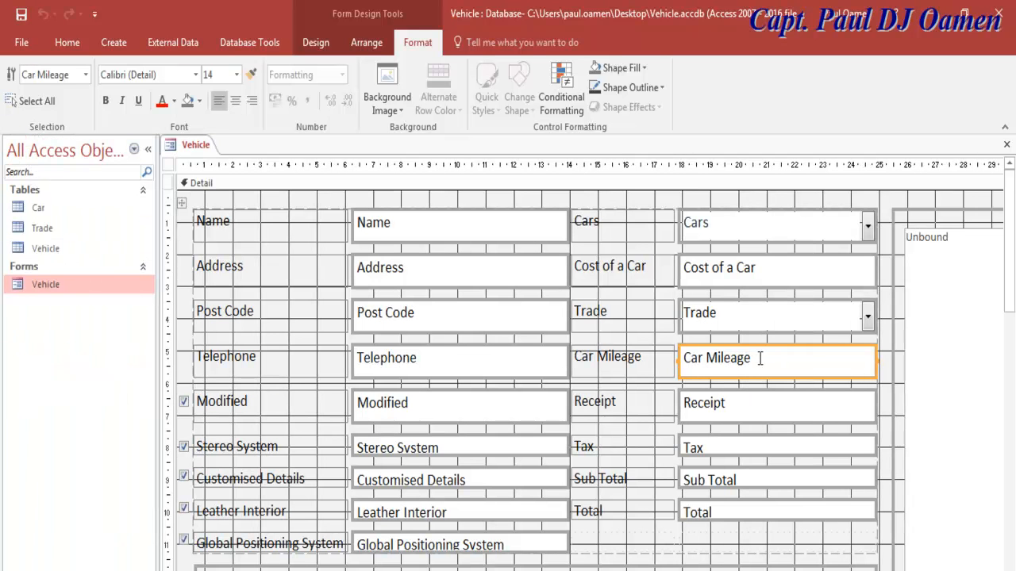
{"action": "left_click", "coordinate": [41, 248]}
{"action": "double_click", "coordinate": [41, 249]}
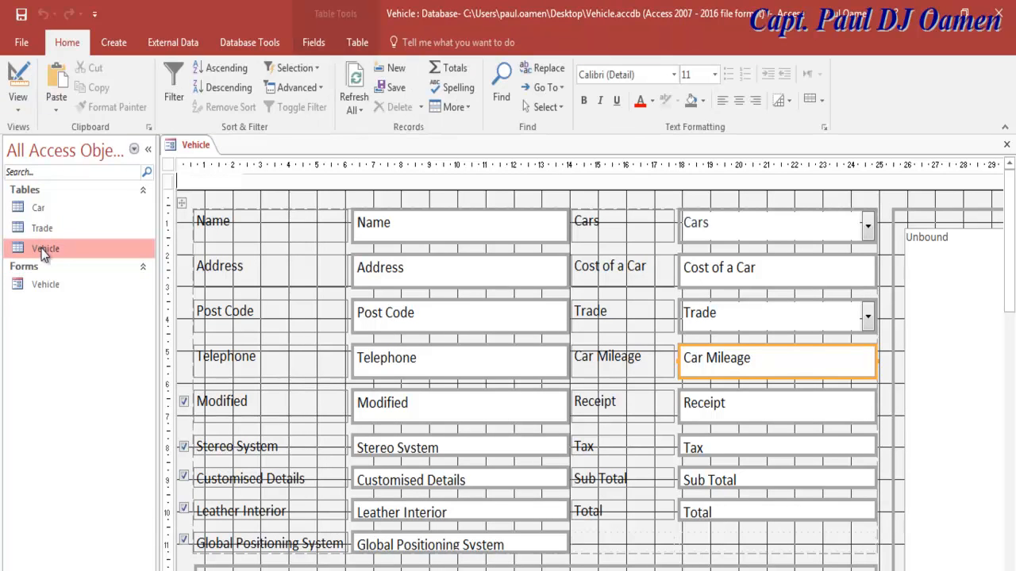
{"action": "left_click", "coordinate": [18, 108]}
{"action": "left_click", "coordinate": [48, 174]}
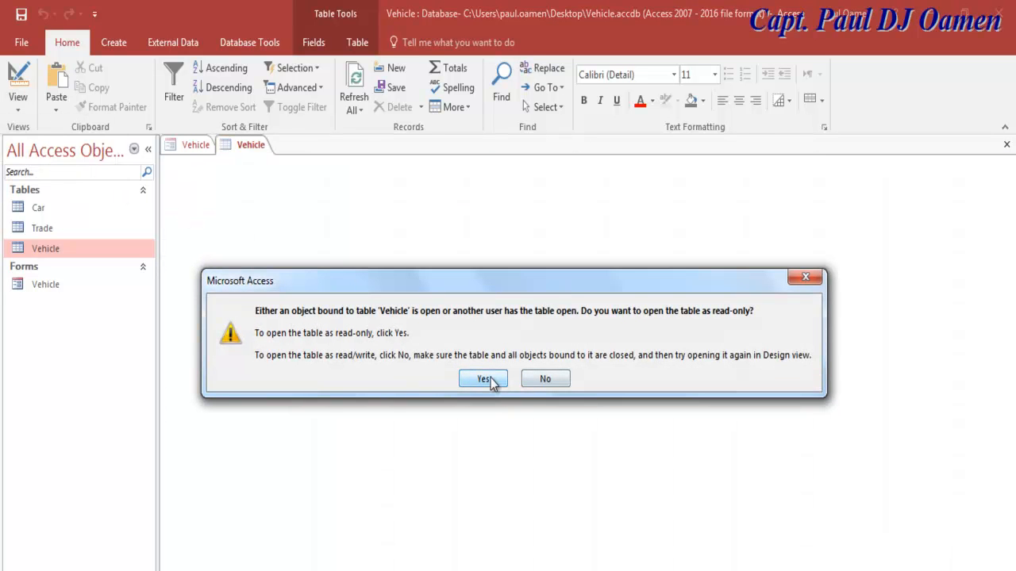
{"action": "left_click", "coordinate": [544, 379]}
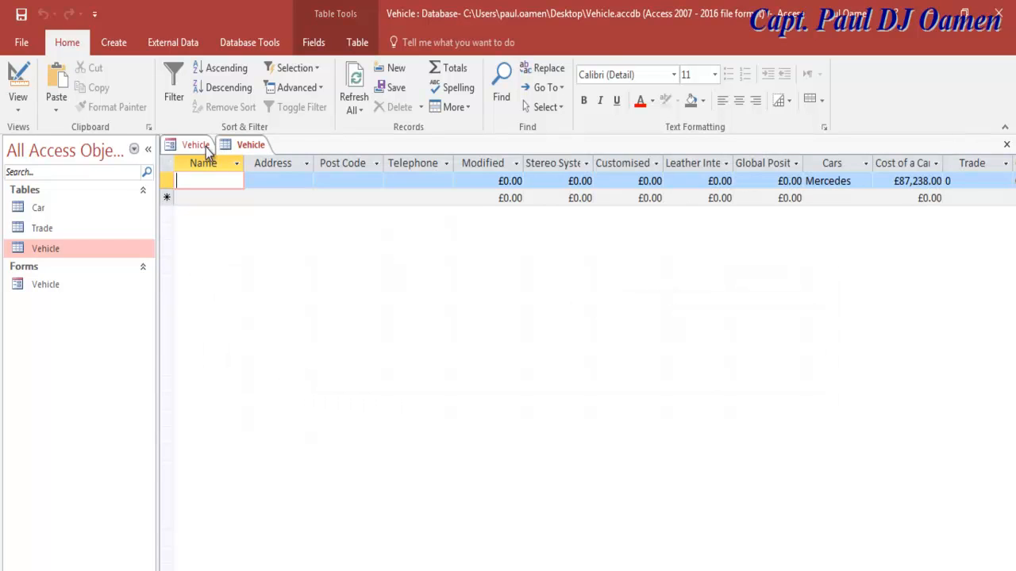
{"action": "left_click", "coordinate": [195, 145]}
{"action": "left_click", "coordinate": [1006, 146]}
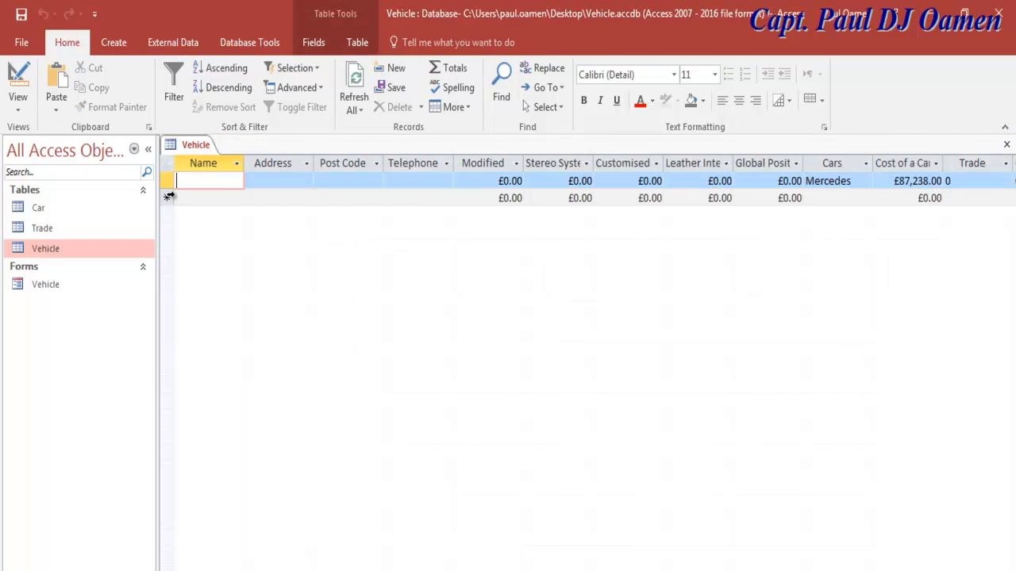
Step: In the Vehicle table's Design view, make Car Mileage Currency and save, accepting possible data loss
{"action": "left_click", "coordinate": [18, 107]}
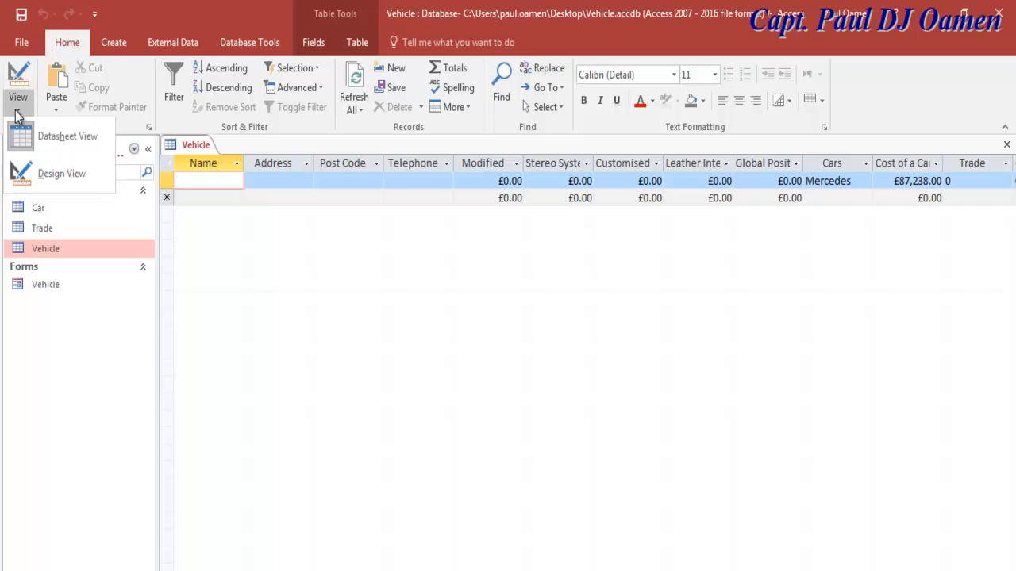
{"action": "left_click", "coordinate": [46, 176]}
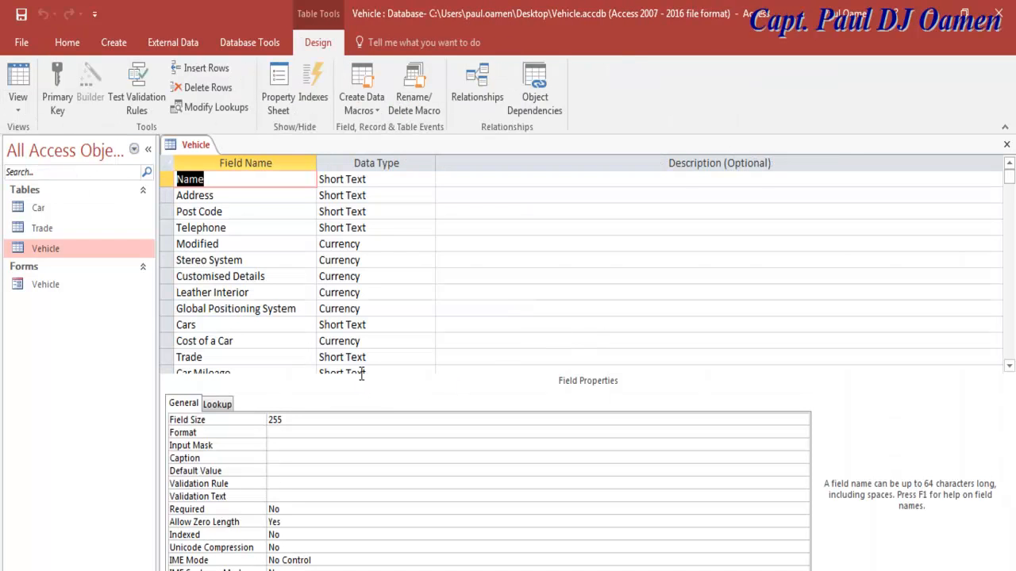
{"action": "left_click", "coordinate": [1009, 366]}
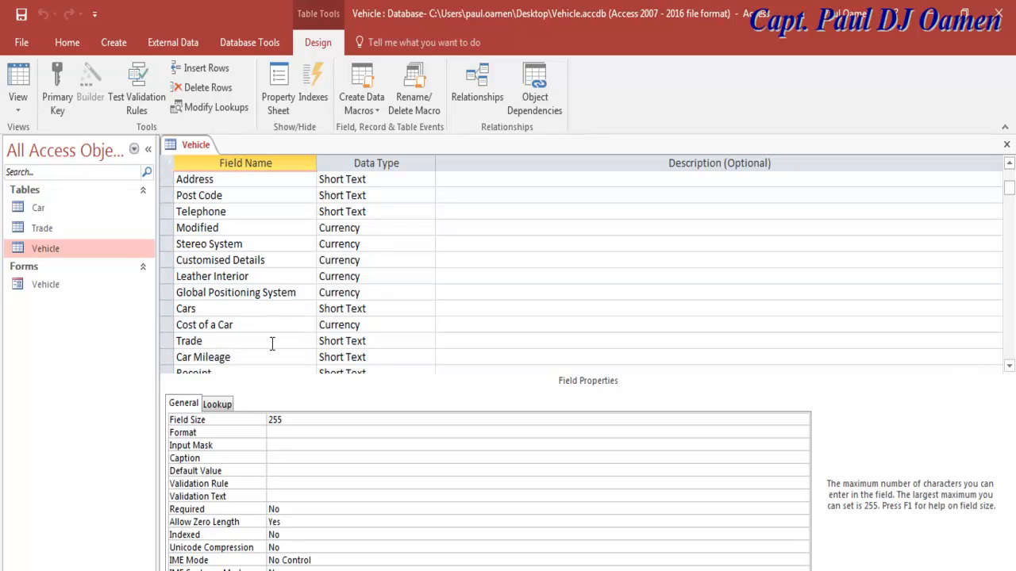
{"action": "left_click", "coordinate": [379, 357]}
{"action": "left_click", "coordinate": [428, 357]}
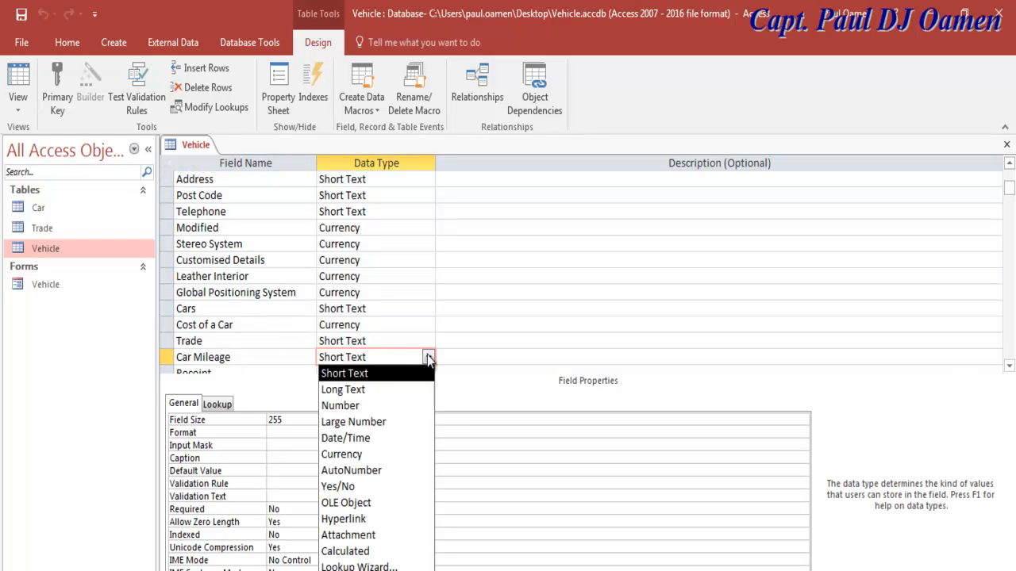
{"action": "left_click", "coordinate": [357, 454]}
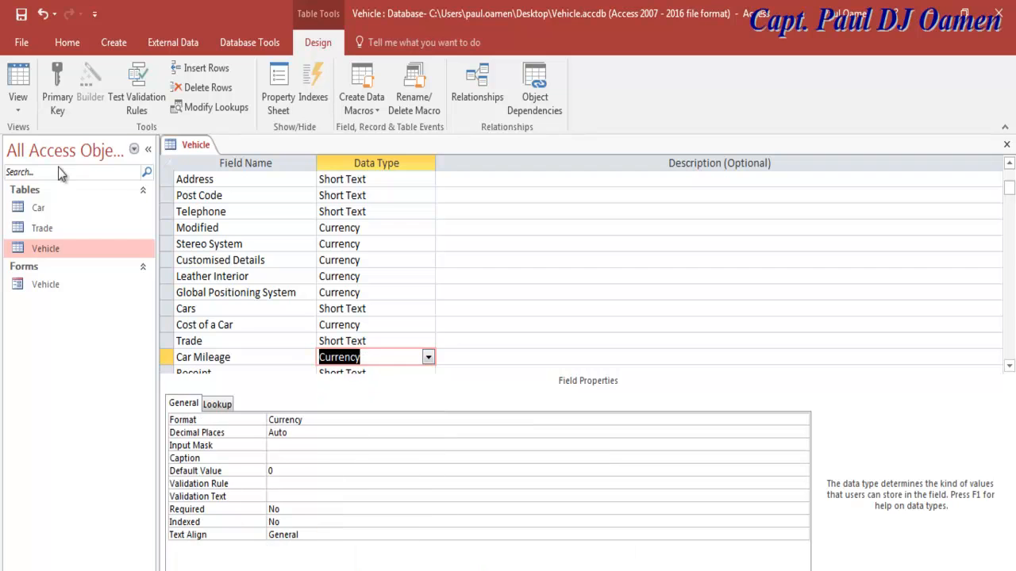
{"action": "left_click", "coordinate": [22, 13]}
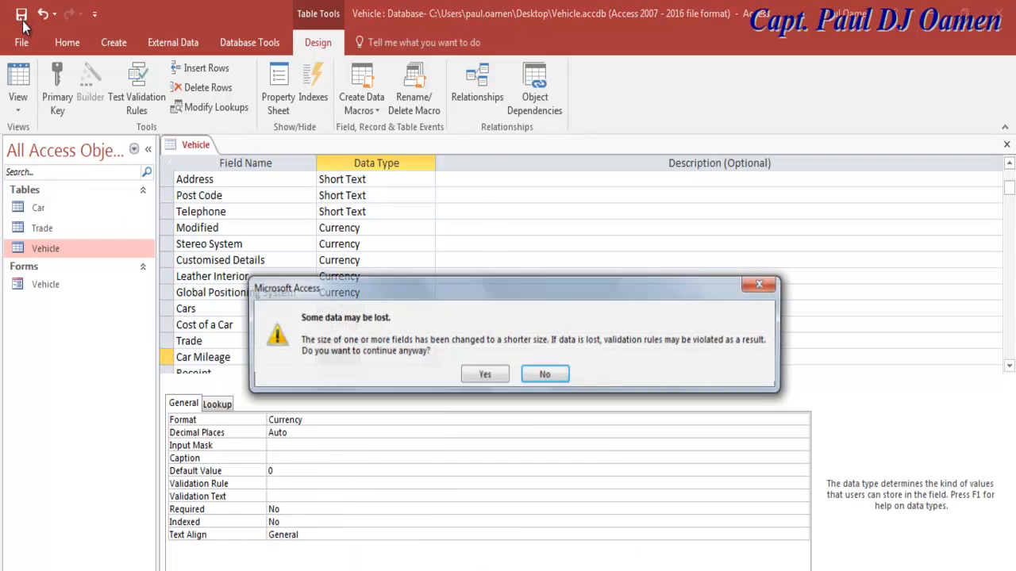
{"action": "left_click", "coordinate": [484, 375]}
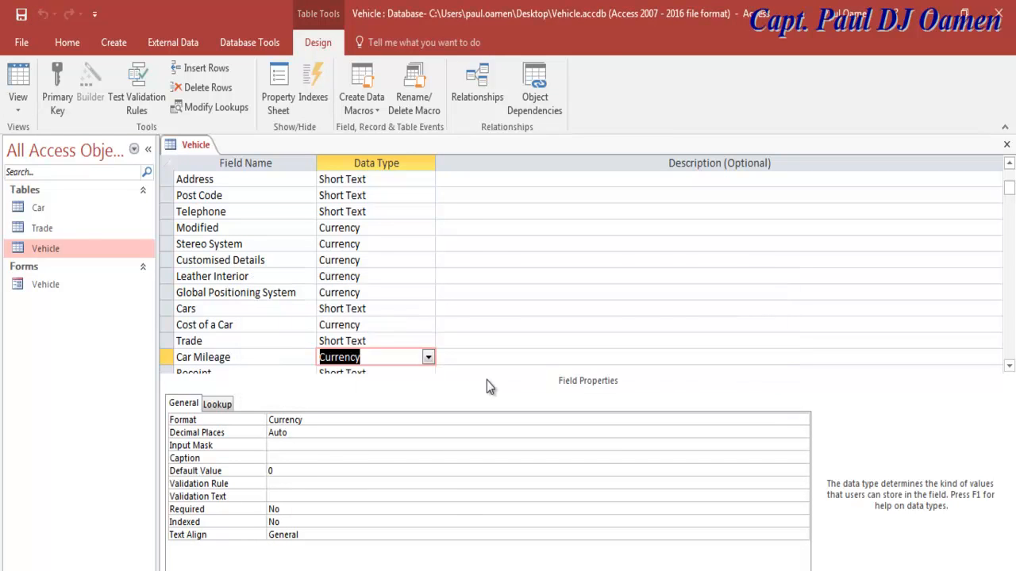
Step: Confirm Car Mileage stays Currency and close the Vehicle table design
{"action": "left_click", "coordinate": [403, 356]}
{"action": "left_click", "coordinate": [428, 357]}
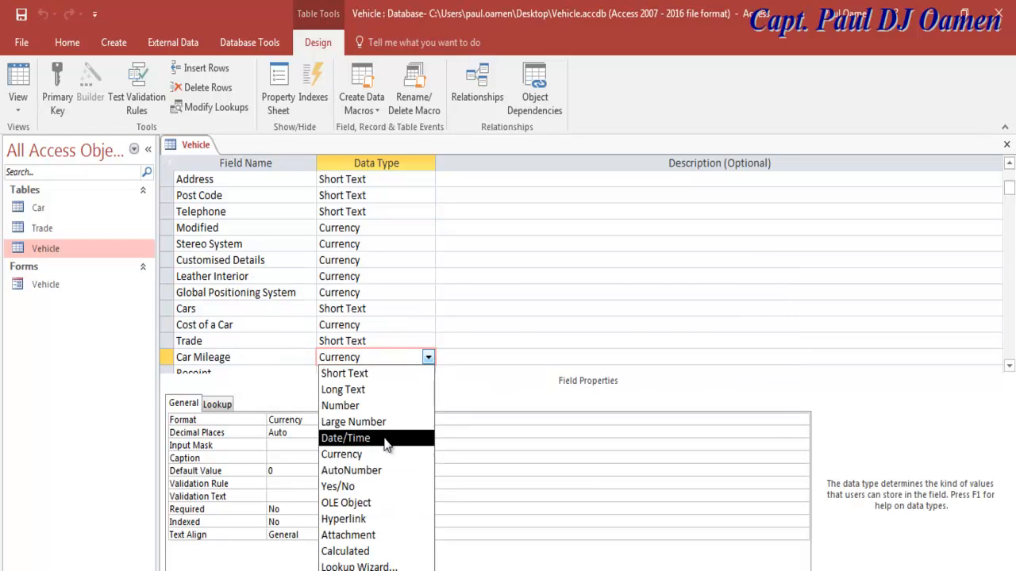
{"action": "left_click", "coordinate": [551, 342]}
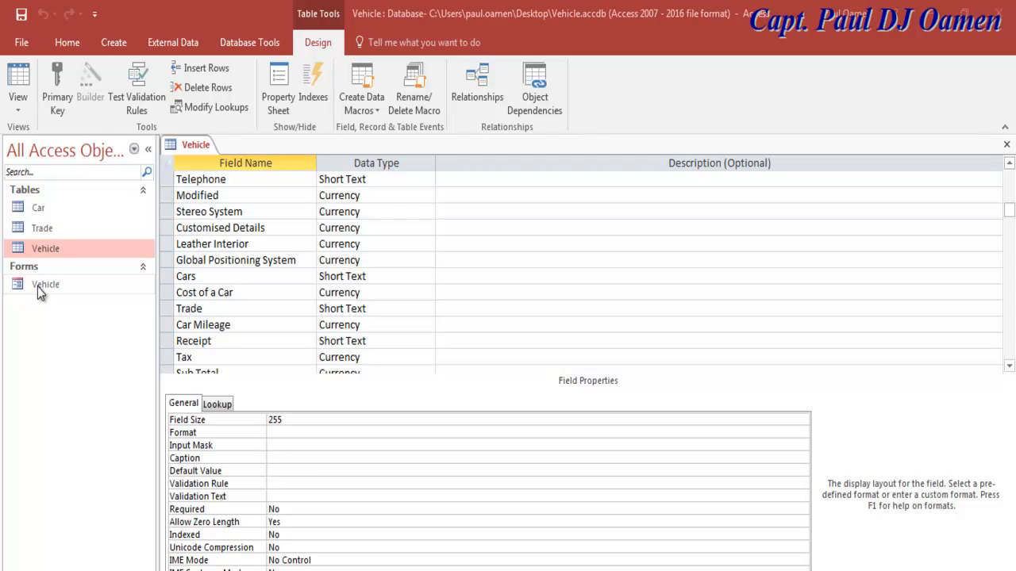
{"action": "left_click", "coordinate": [1007, 146]}
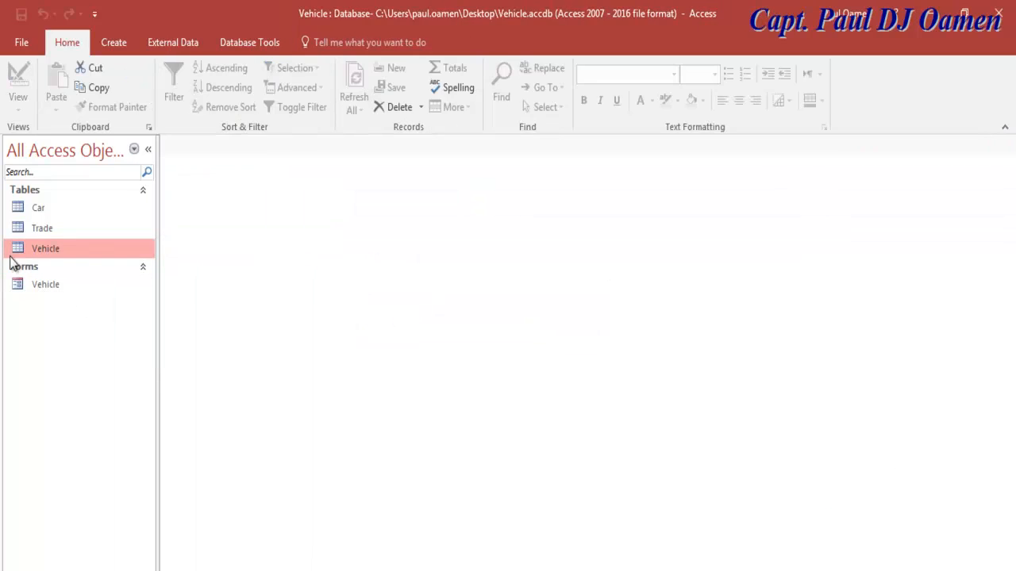
Step: Open the Vehicle form in Form view and collapse the Navigation Pane
{"action": "left_click", "coordinate": [45, 286]}
{"action": "double_click", "coordinate": [45, 287]}
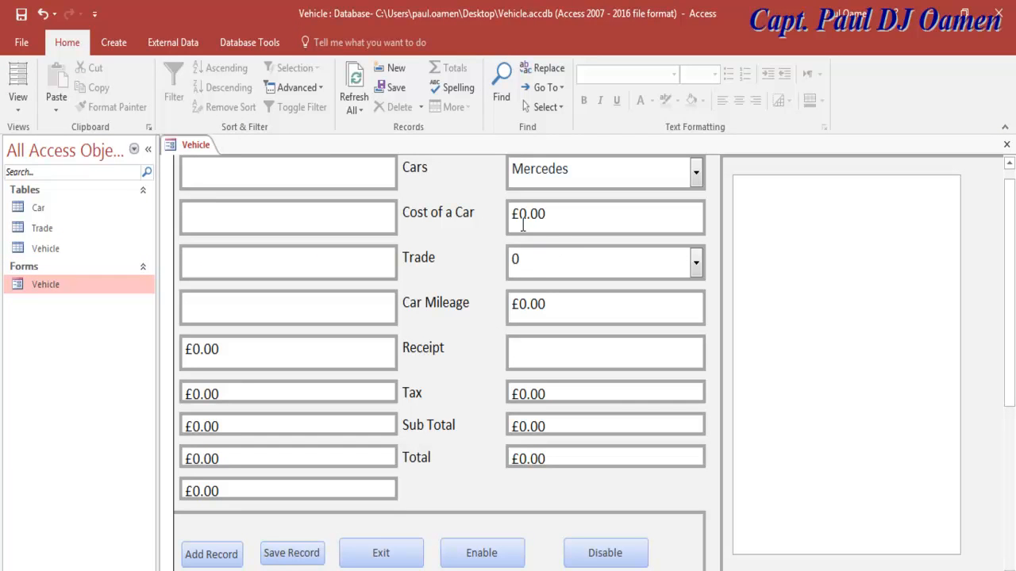
{"action": "left_click_drag", "start_coordinate": [552, 306], "coordinate": [512, 307]}
{"action": "left_click", "coordinate": [598, 313]}
{"action": "left_click", "coordinate": [17, 97]}
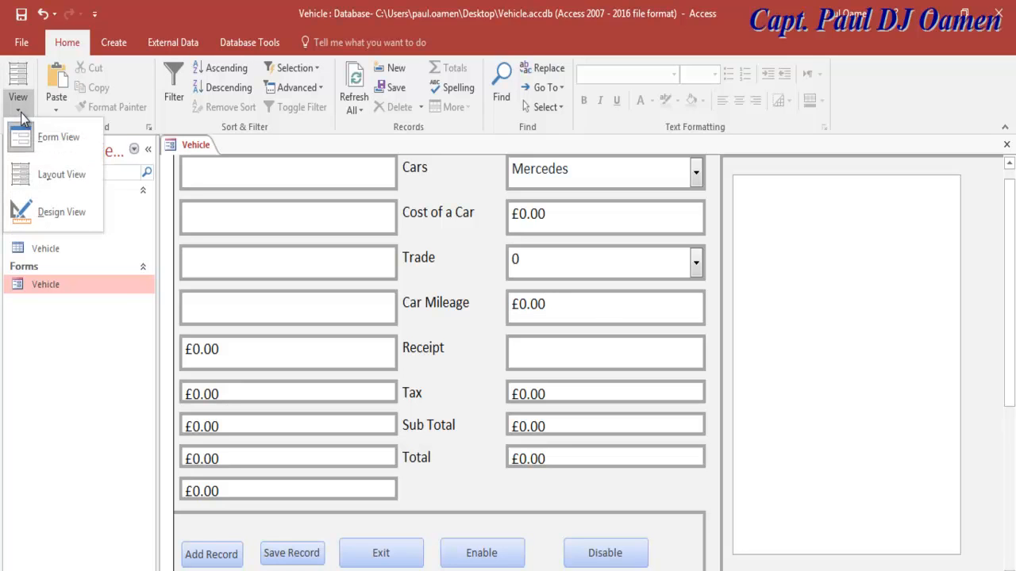
{"action": "left_click", "coordinate": [462, 231]}
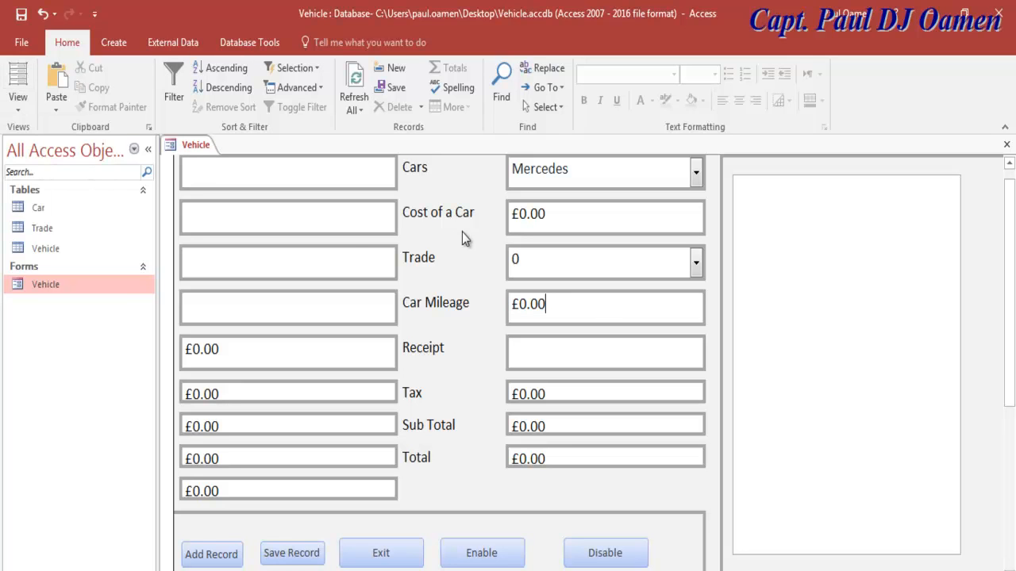
{"action": "left_click", "coordinate": [148, 149]}
Step: Test Trade 10001 - 20000 then 20001 - 40000, choose Buggati Veyron and run Total Cost
{"action": "left_click", "coordinate": [696, 264]}
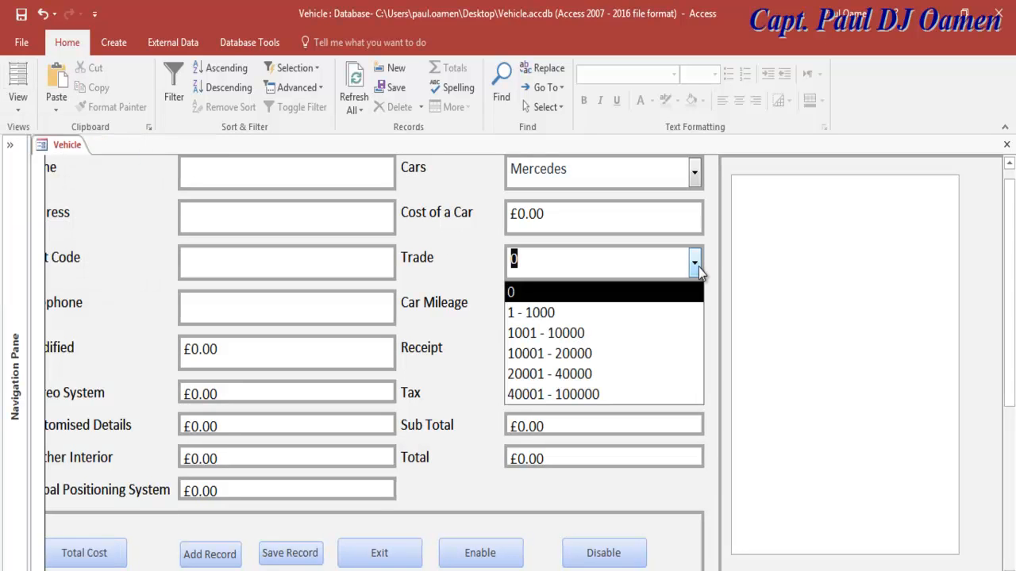
{"action": "left_click", "coordinate": [600, 353]}
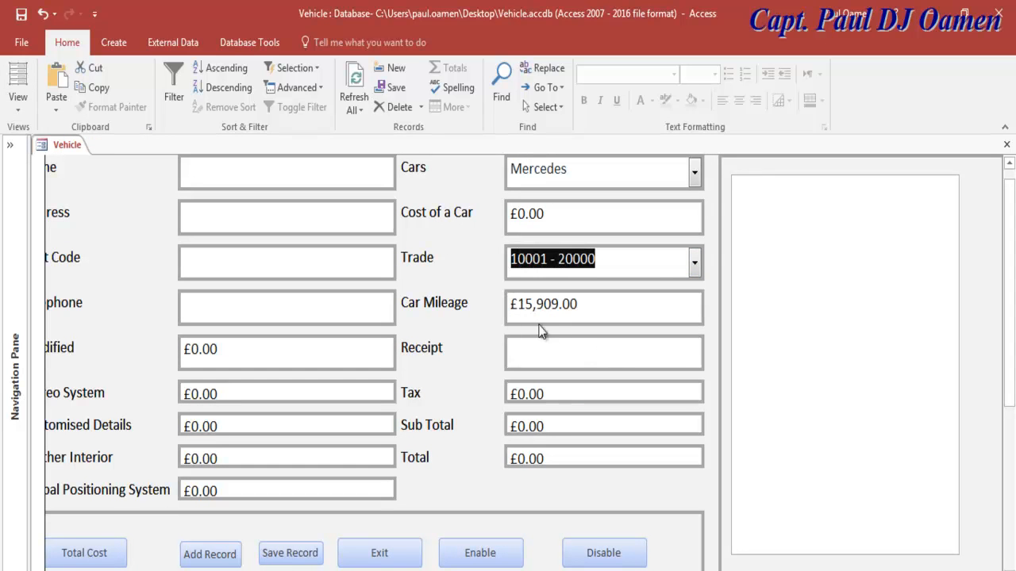
{"action": "left_click", "coordinate": [695, 259]}
{"action": "left_click", "coordinate": [581, 372]}
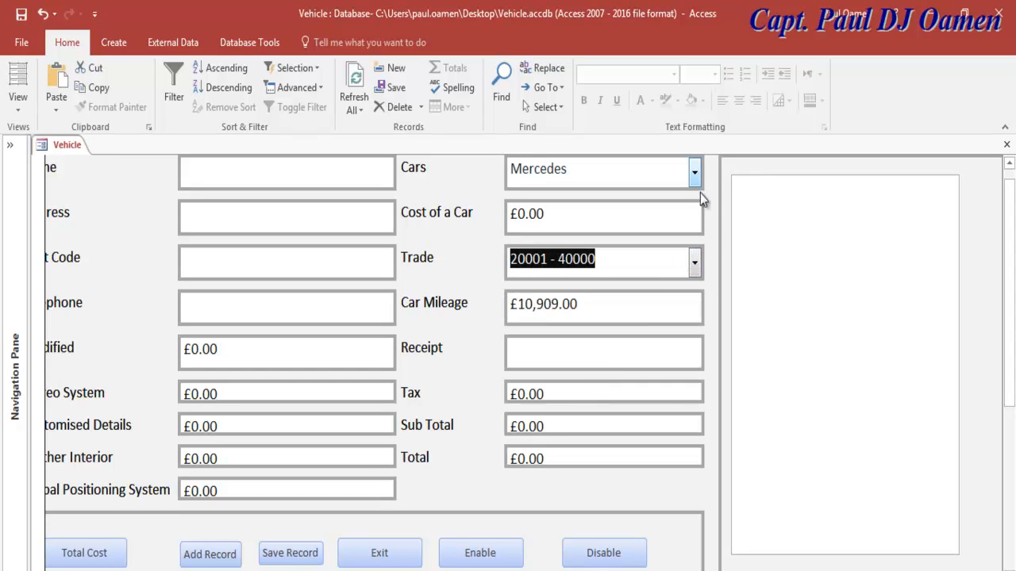
{"action": "left_click", "coordinate": [694, 172]}
{"action": "left_click", "coordinate": [572, 261]}
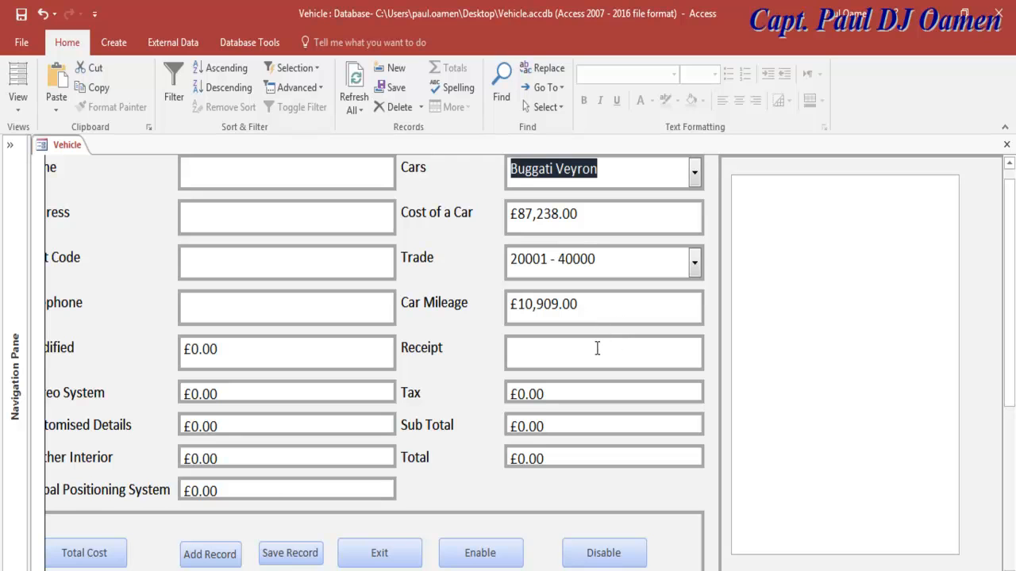
{"action": "left_click", "coordinate": [115, 554]}
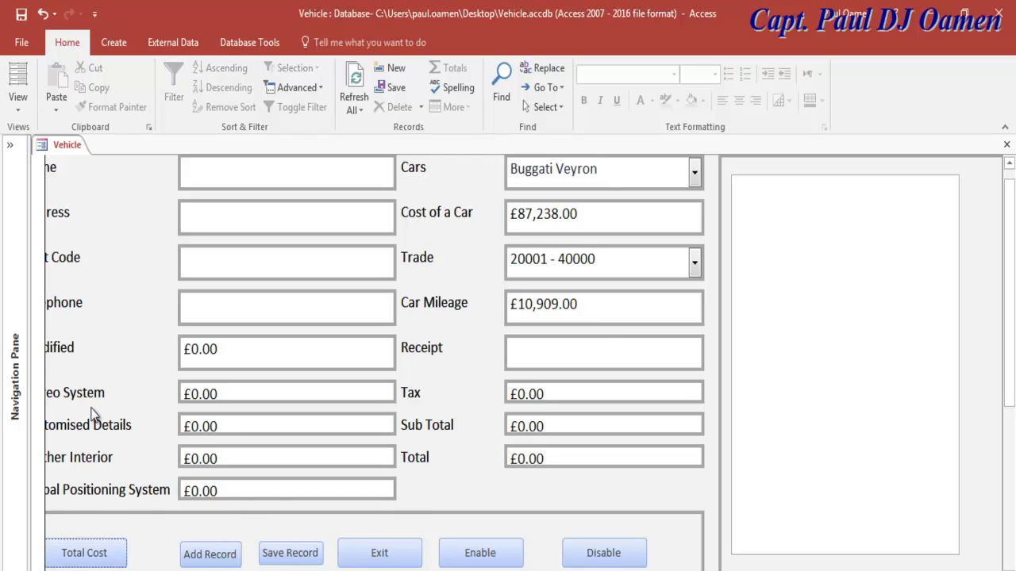
Step: Tick Stereo System, Customised Details and Leather Interior, then test Disable and Enable
{"action": "scroll", "coordinate": [524, 363], "scroll_direction": "left", "scroll_amount": 1}
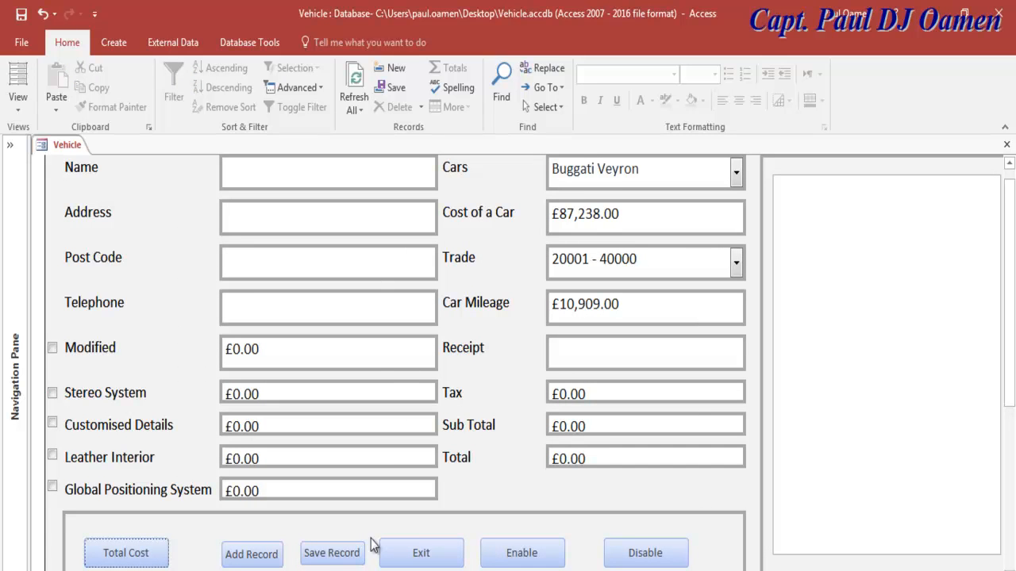
{"action": "left_click", "coordinate": [65, 426]}
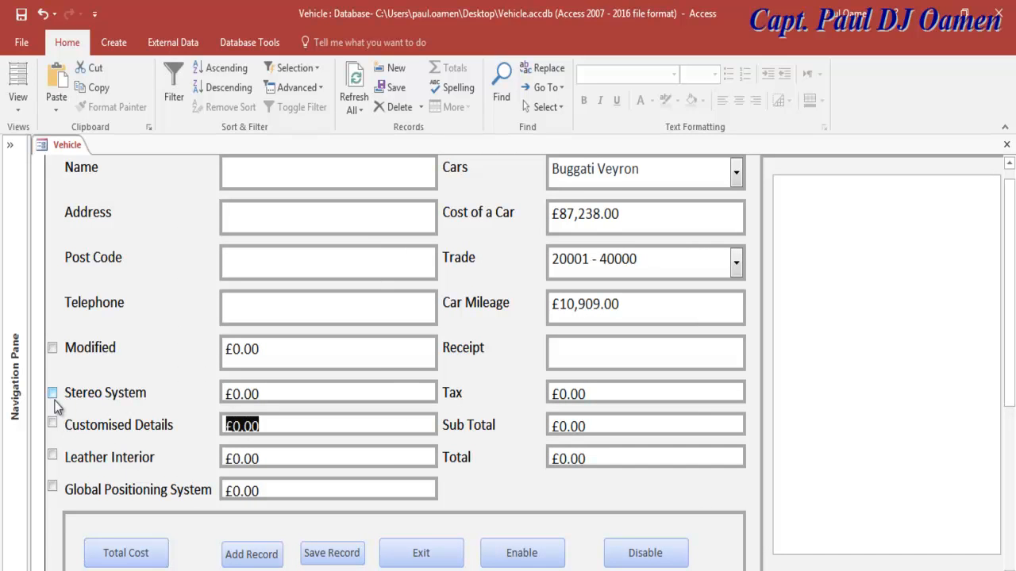
{"action": "left_click", "coordinate": [52, 393]}
{"action": "left_click", "coordinate": [52, 423]}
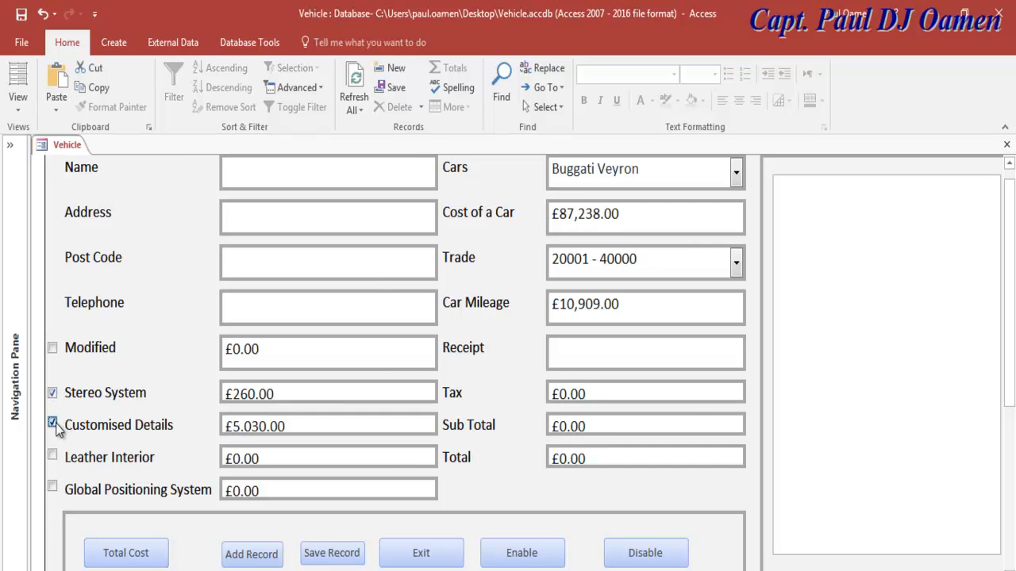
{"action": "left_click", "coordinate": [52, 457]}
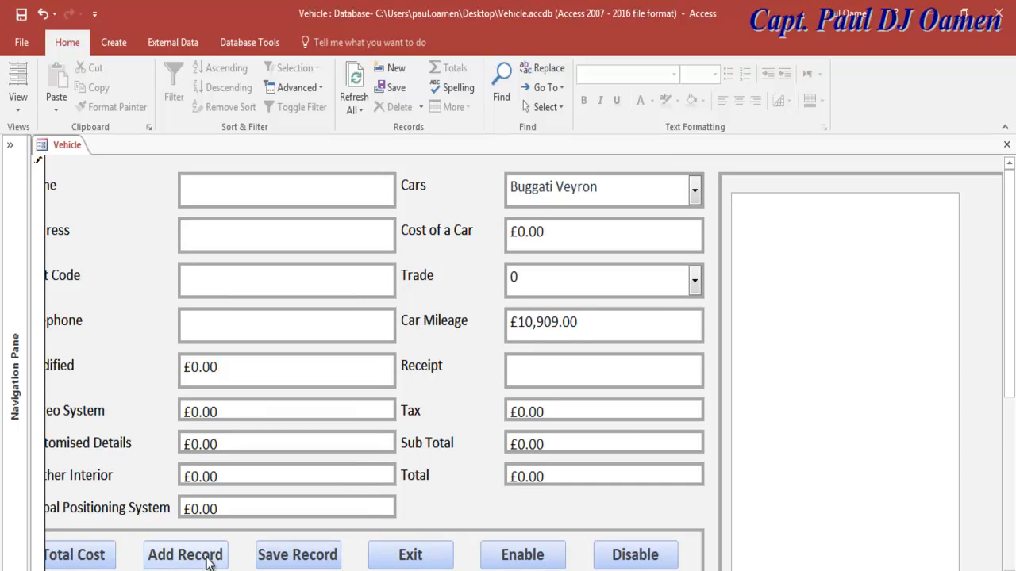
{"action": "left_click", "coordinate": [633, 558]}
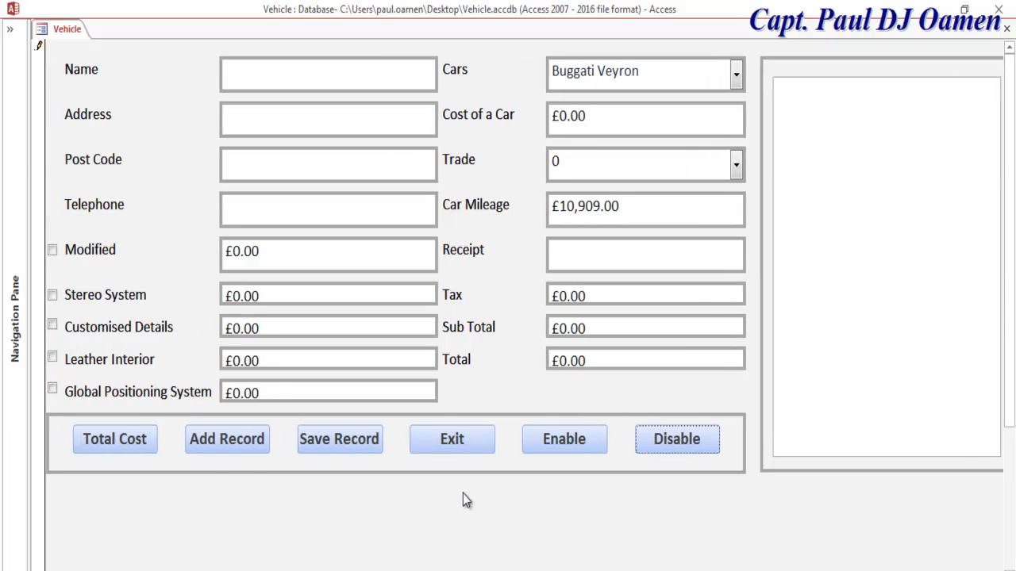
{"action": "left_click", "coordinate": [565, 438]}
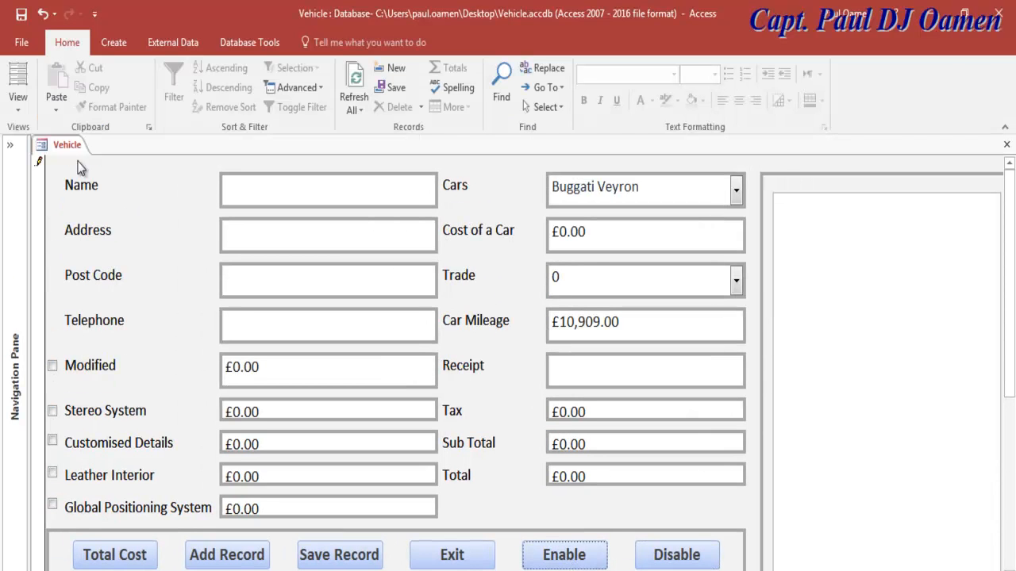
{"action": "left_click", "coordinate": [17, 99]}
Step: In Design View, select the Total Cost, Add Record, Save Record, Exit and Enable buttons
{"action": "left_click", "coordinate": [42, 213]}
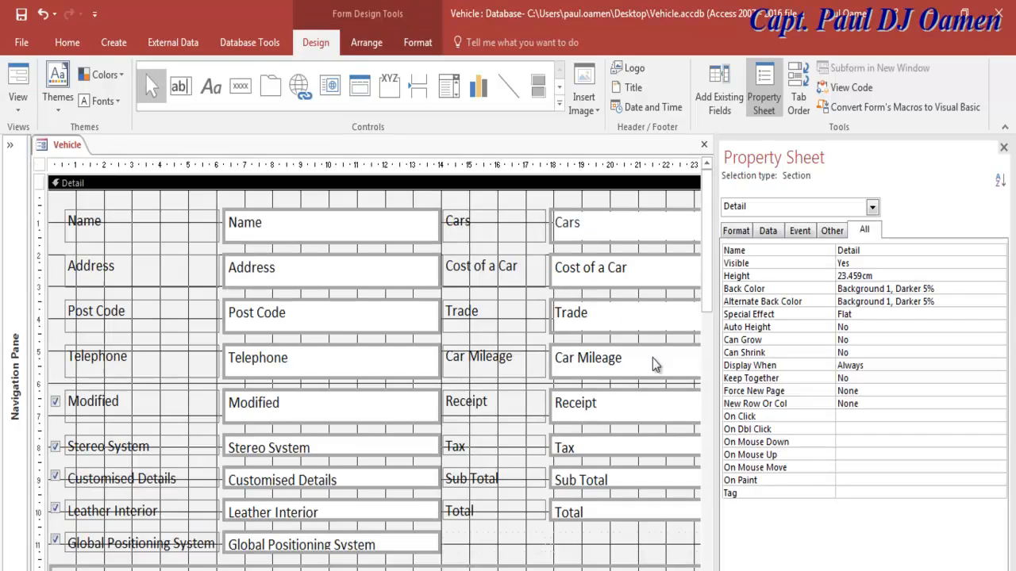
{"action": "left_click_drag", "start_coordinate": [707, 284], "coordinate": [709, 343]}
{"action": "left_click", "coordinate": [139, 490]}
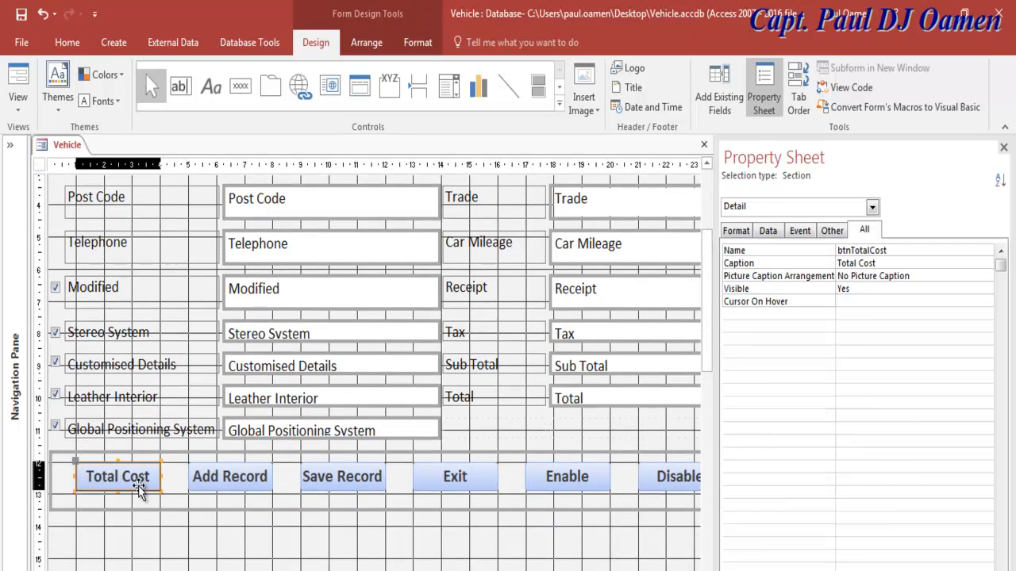
{"action": "left_click", "coordinate": [247, 493], "text": "shift"}
{"action": "left_click", "coordinate": [359, 485], "text": "shift"}
{"action": "left_click", "coordinate": [448, 485], "text": "shift"}
{"action": "left_click", "coordinate": [558, 485], "text": "shift"}
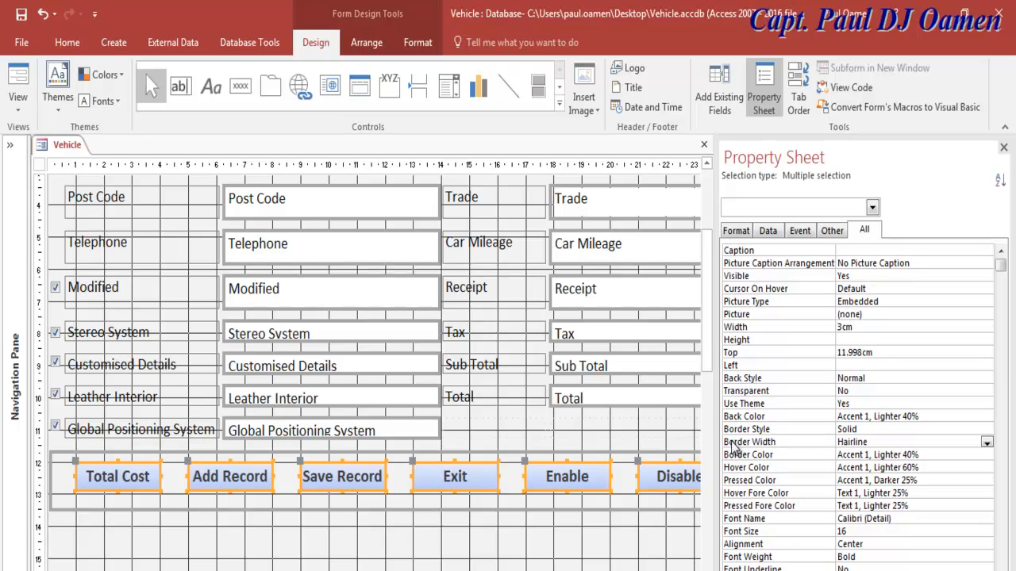
Step: Give the selected buttons a 4 pt #BFBFBF border and a #D8D8D8 back color
{"action": "left_click", "coordinate": [987, 444]}
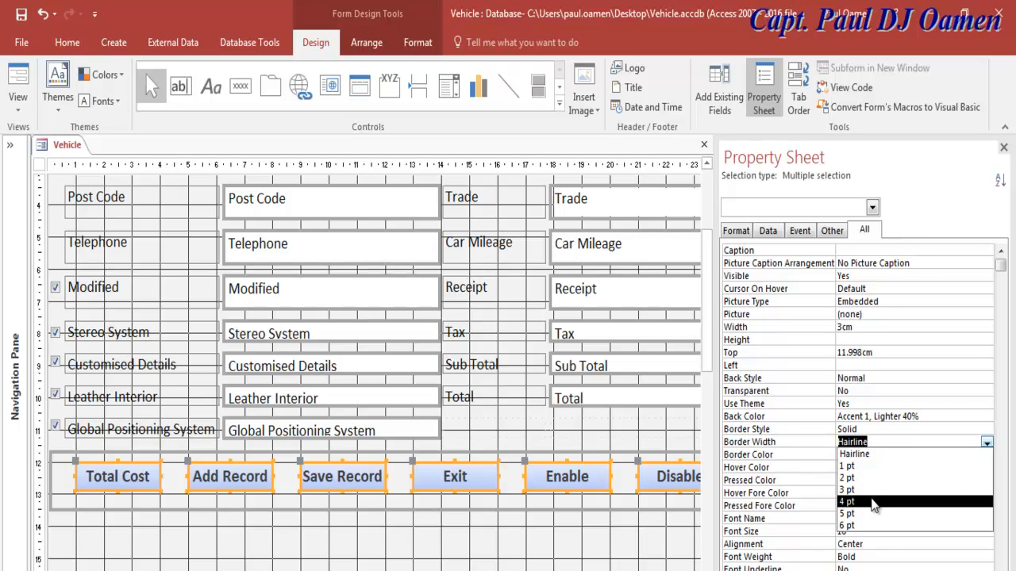
{"action": "left_click", "coordinate": [872, 503]}
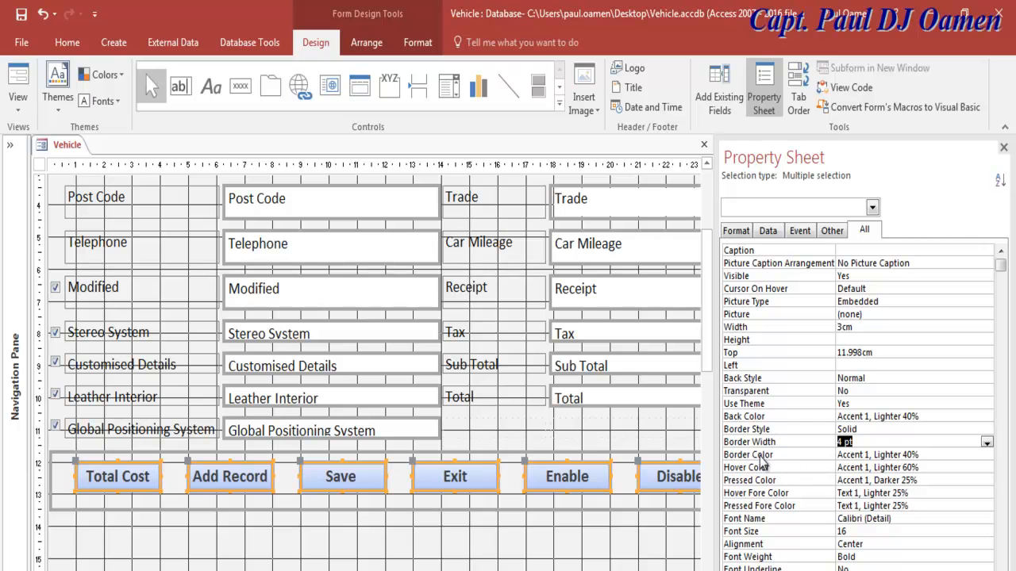
{"action": "left_click", "coordinate": [985, 456]}
{"action": "left_click", "coordinate": [987, 457]}
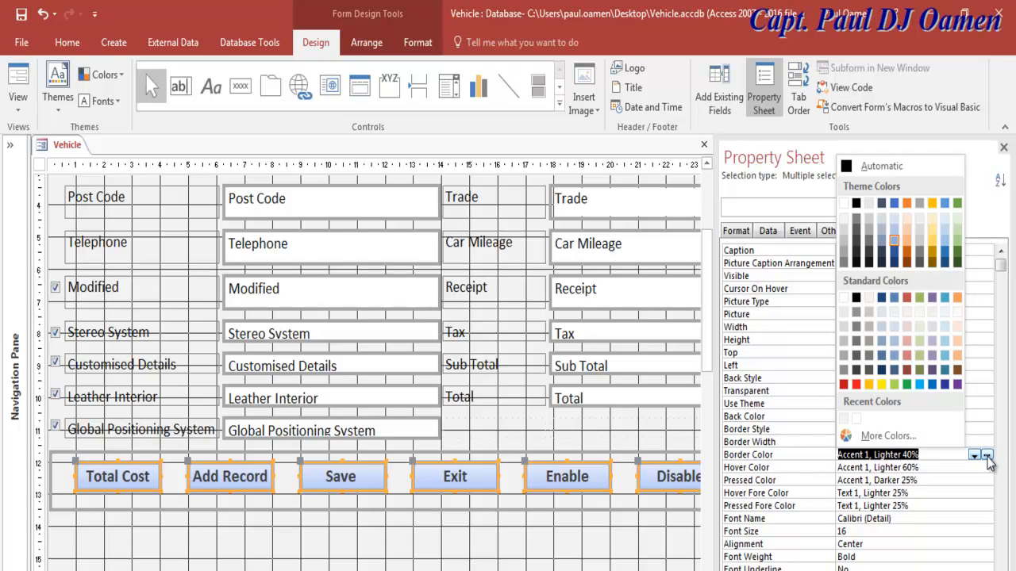
{"action": "left_click", "coordinate": [845, 341]}
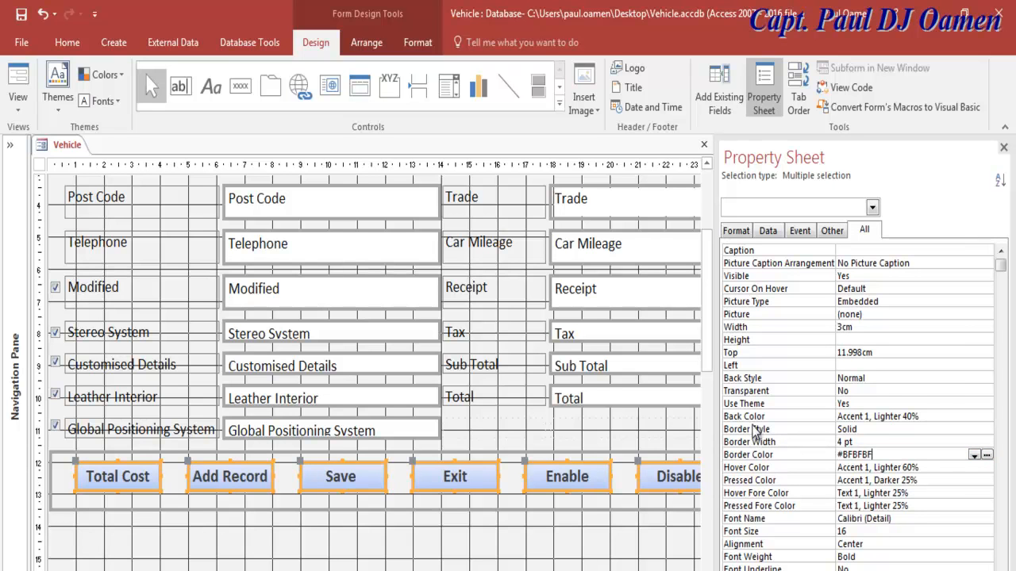
{"action": "left_click", "coordinate": [983, 417]}
{"action": "left_click", "coordinate": [987, 417]}
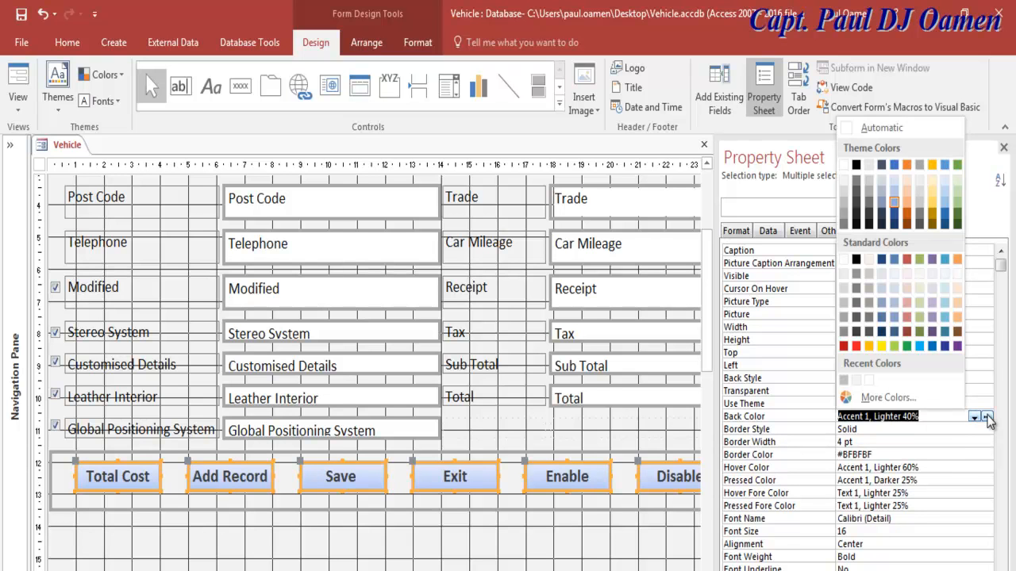
{"action": "left_click", "coordinate": [844, 289]}
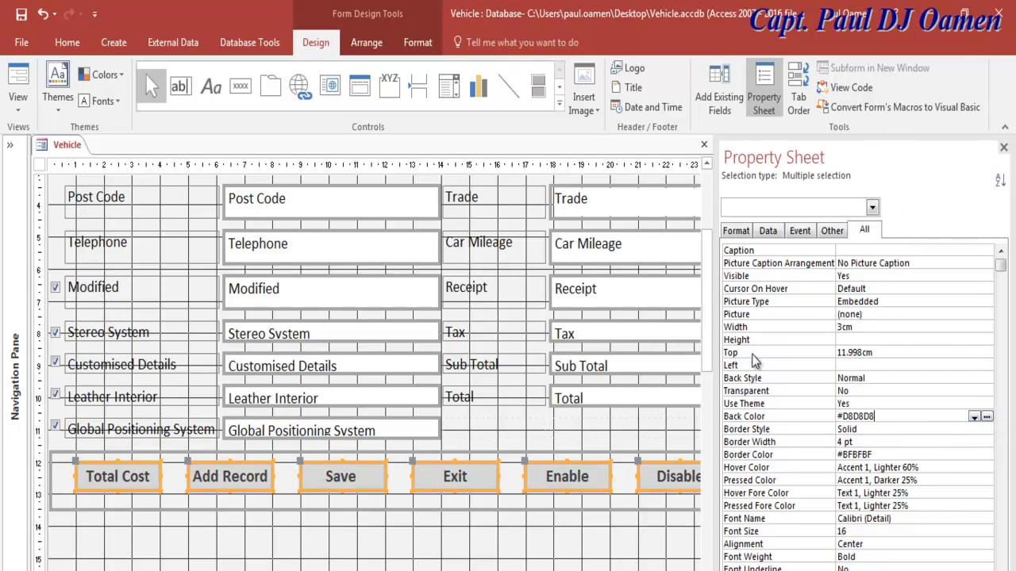
{"action": "left_click", "coordinate": [639, 508]}
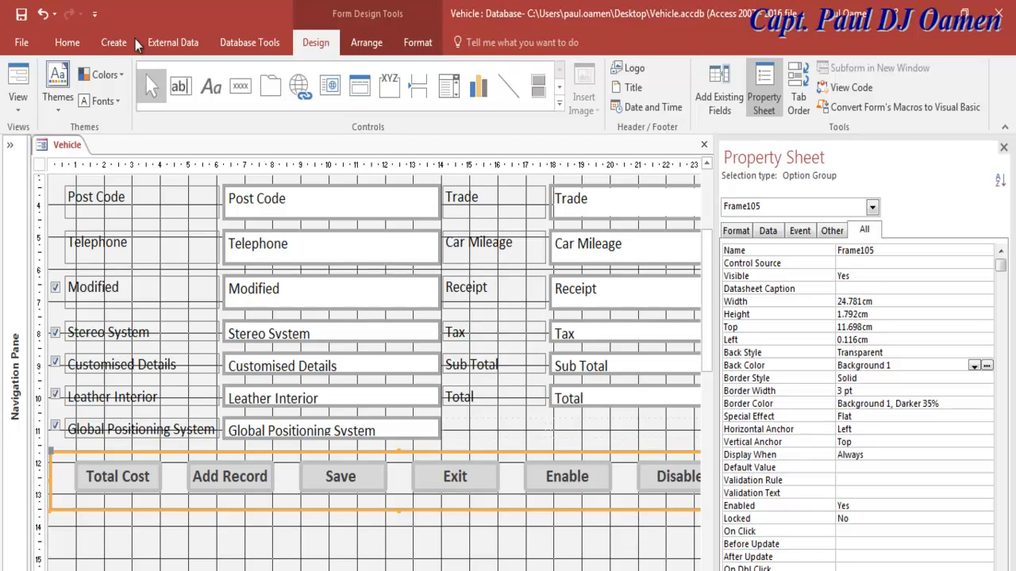
Step: Preview in Form View and tick Leather Interior, Customised Details, Stereo System, Modified and GPS extras
{"action": "left_click", "coordinate": [18, 77]}
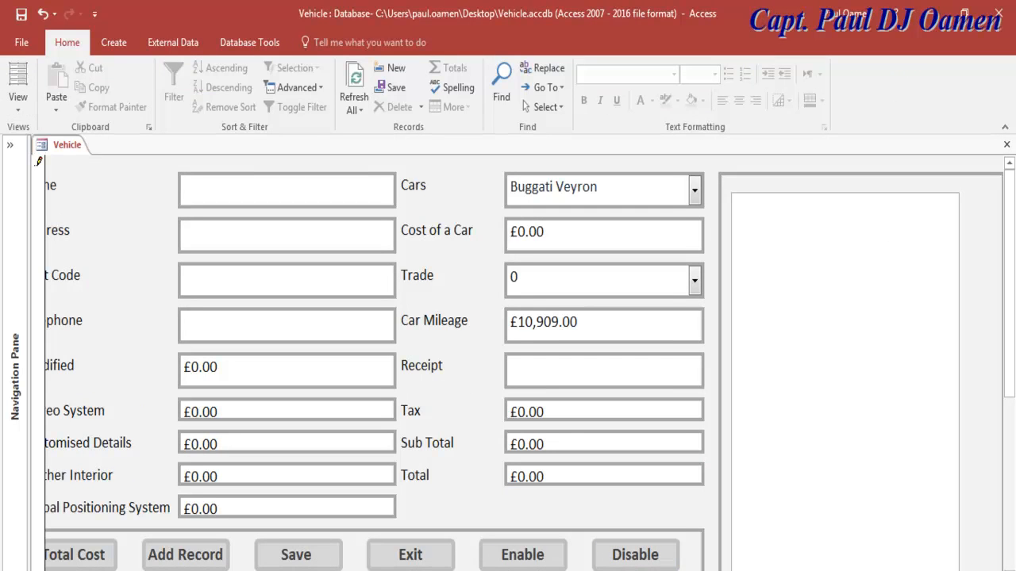
{"action": "scroll", "coordinate": [523, 371], "scroll_direction": "left", "scroll_amount": 1}
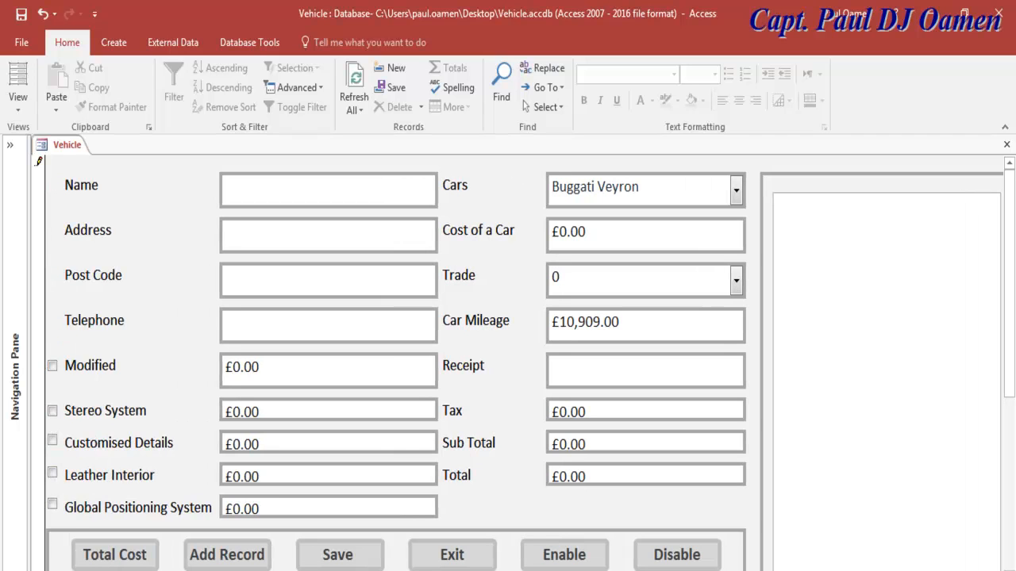
{"action": "scroll", "coordinate": [524, 371], "scroll_direction": "right", "scroll_amount": 1}
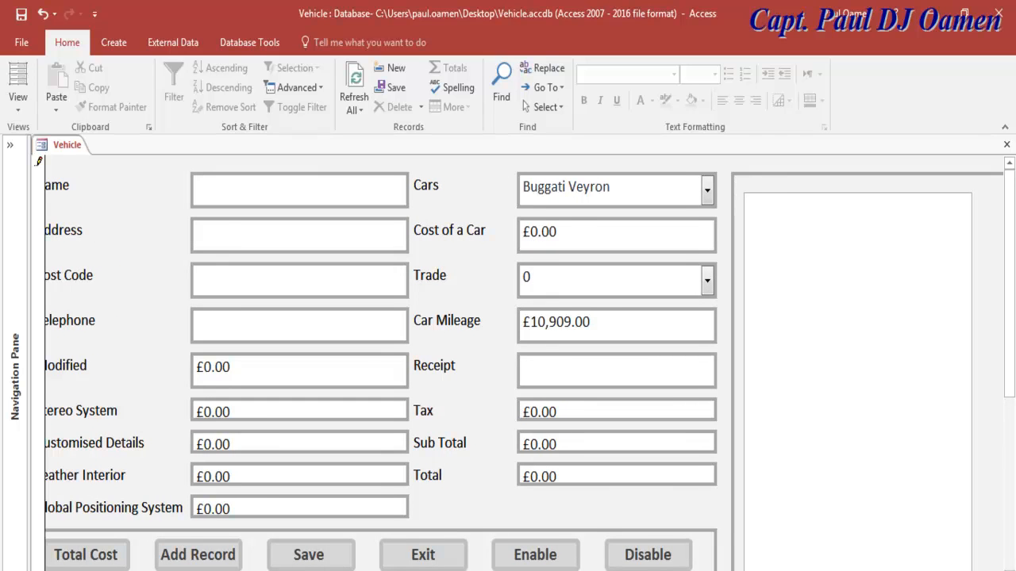
{"action": "scroll", "coordinate": [524, 371], "scroll_direction": "left", "scroll_amount": 1}
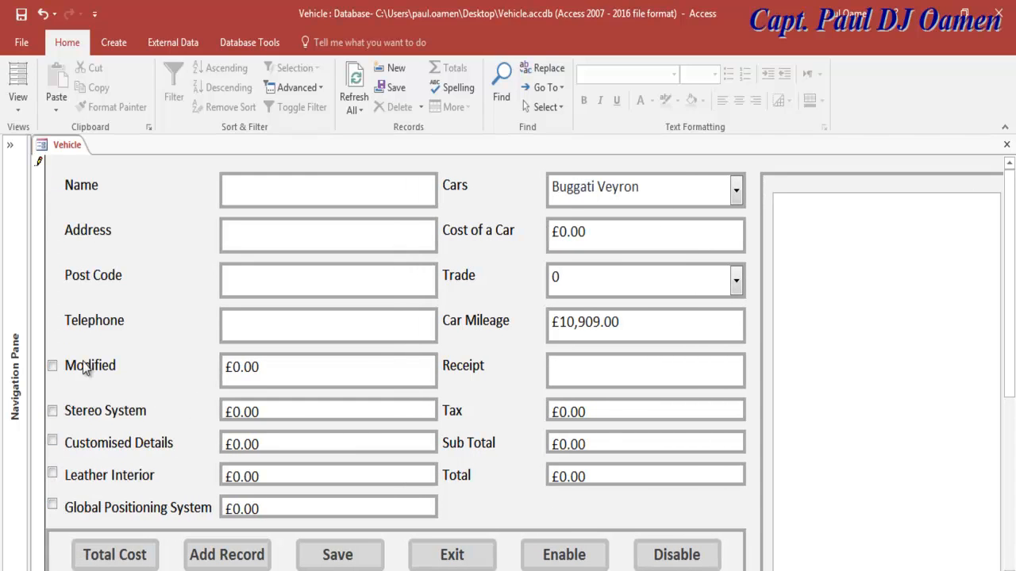
{"action": "key", "text": "Tab"}
{"action": "key", "text": "Tab"}
{"action": "key", "text": "Tab"}
{"action": "key", "text": "Tab"}
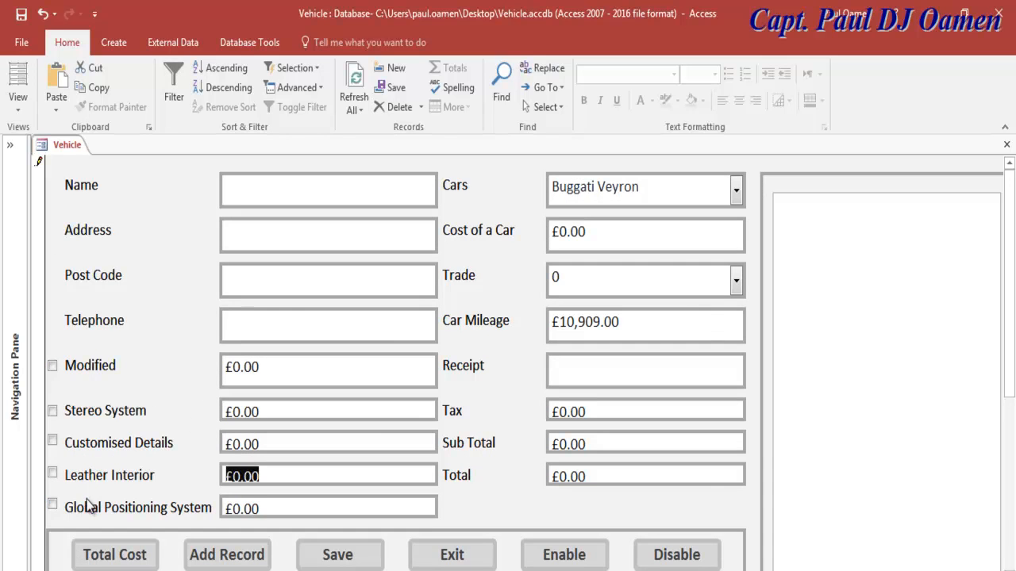
{"action": "key", "text": "Tab"}
{"action": "left_click", "coordinate": [53, 473]}
{"action": "left_click", "coordinate": [53, 440]}
{"action": "left_click", "coordinate": [52, 410]}
{"action": "left_click", "coordinate": [53, 366]}
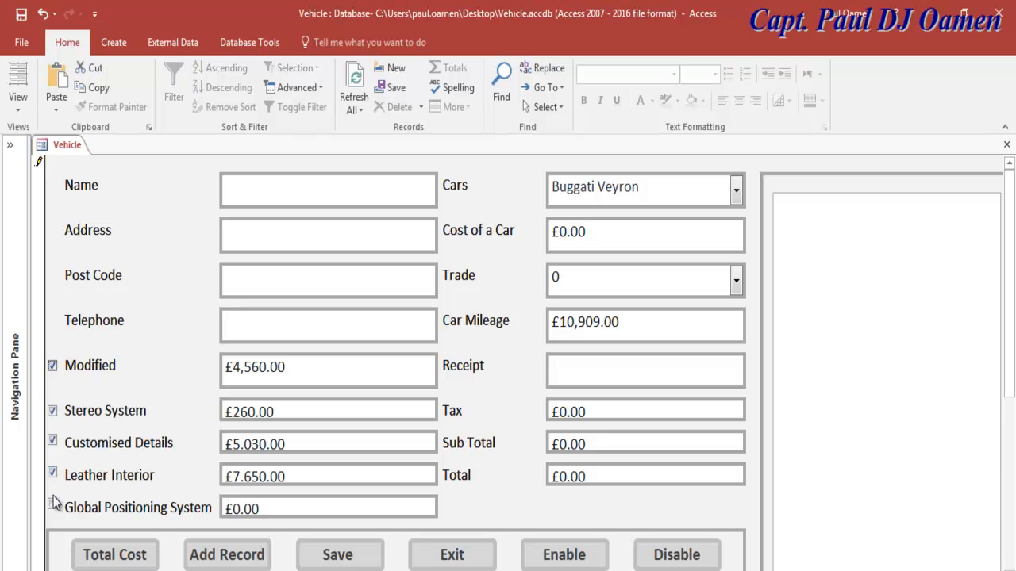
{"action": "left_click", "coordinate": [51, 505]}
Step: Choose Trade 1001 - 10000 and Aston Martin, then exit the form confirming Yes
{"action": "left_click", "coordinate": [736, 278]}
{"action": "left_click", "coordinate": [635, 353]}
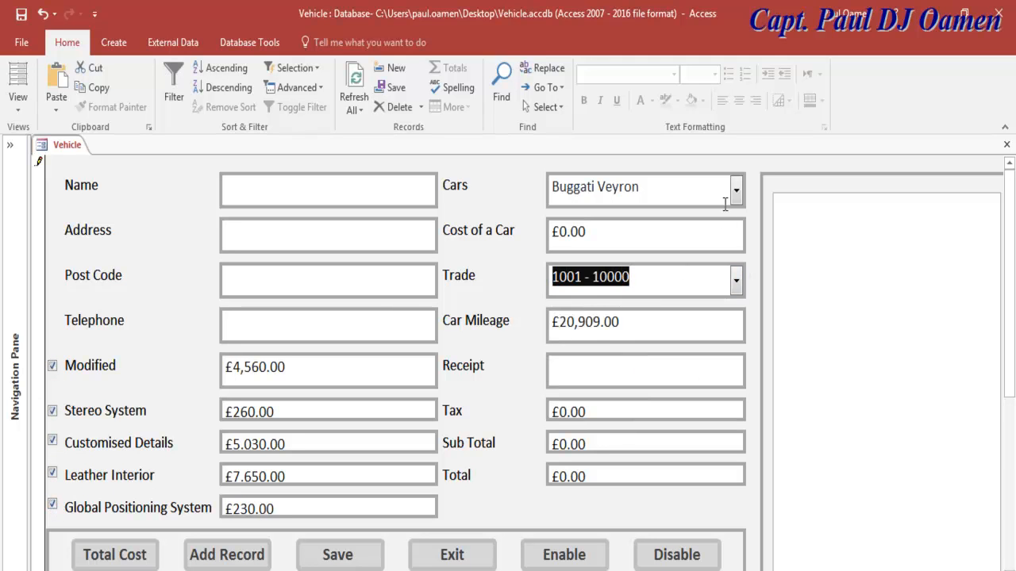
{"action": "left_click", "coordinate": [736, 191]}
{"action": "left_click", "coordinate": [631, 303]}
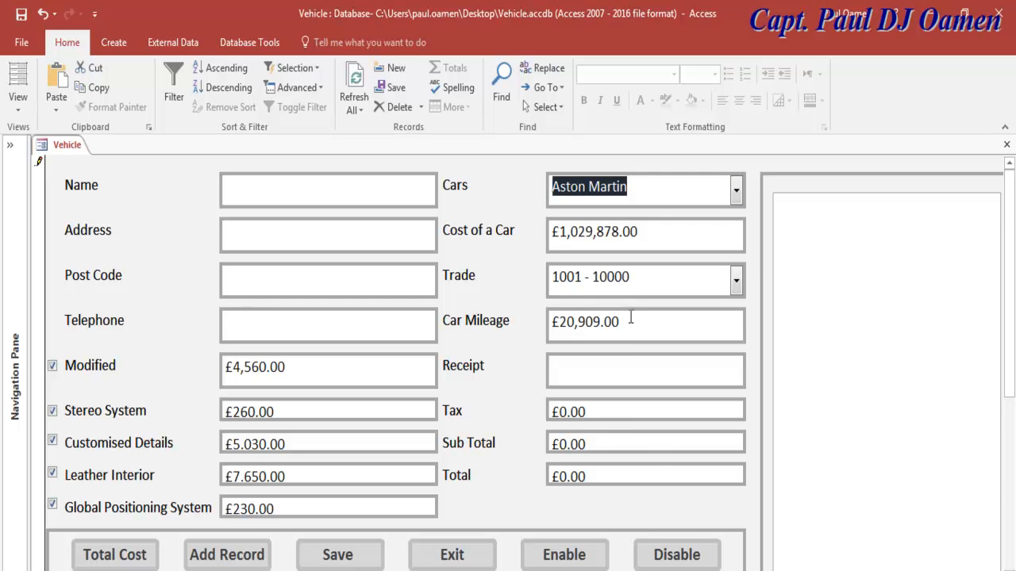
{"action": "left_click", "coordinate": [480, 559]}
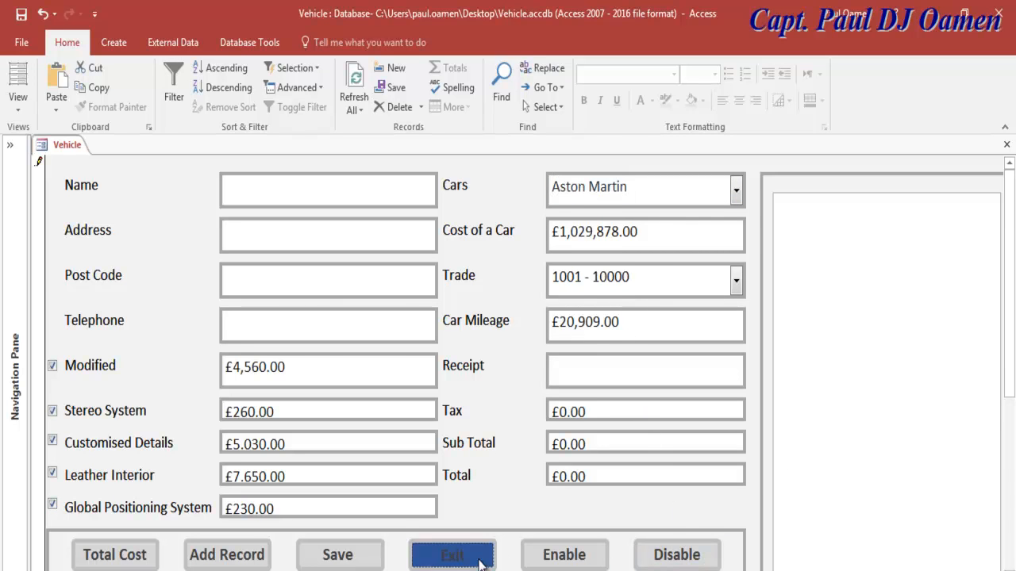
{"action": "left_click", "coordinate": [506, 389]}
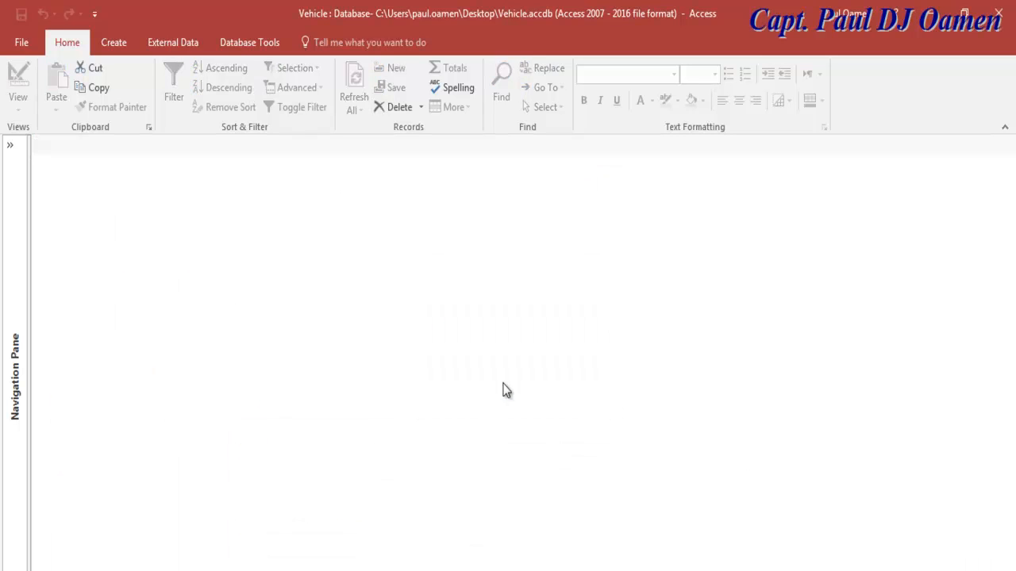
Step: Reopen the Vehicle form from the Navigation Pane in Design view
{"action": "left_click", "coordinate": [9, 145]}
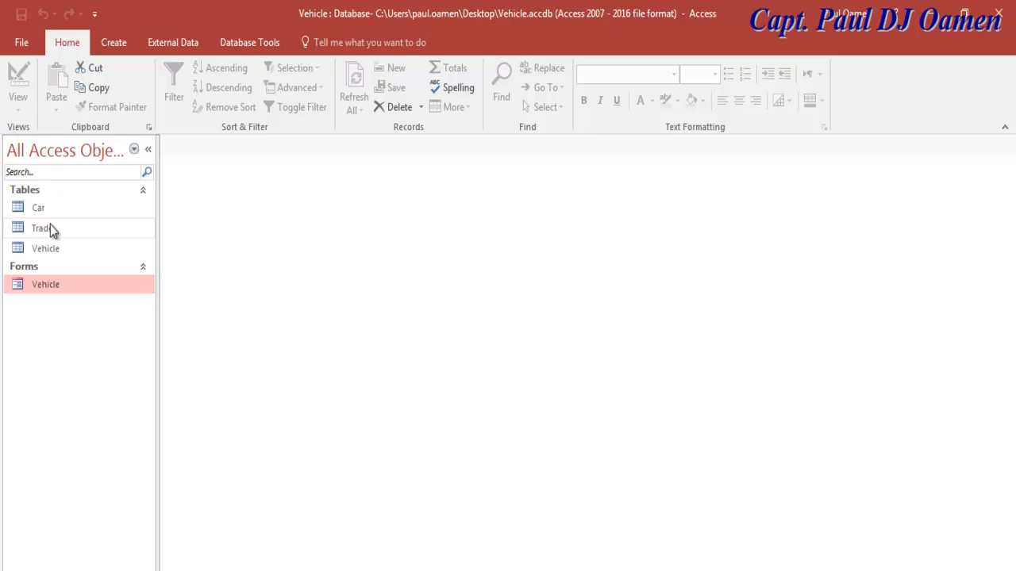
{"action": "double_click", "coordinate": [45, 284]}
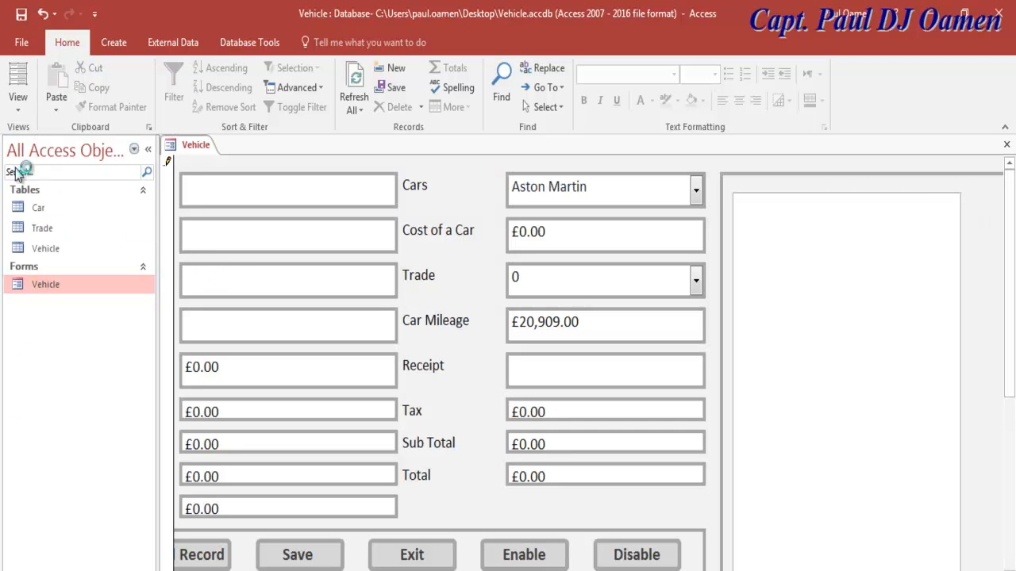
{"action": "left_click", "coordinate": [18, 105]}
{"action": "left_click", "coordinate": [23, 209]}
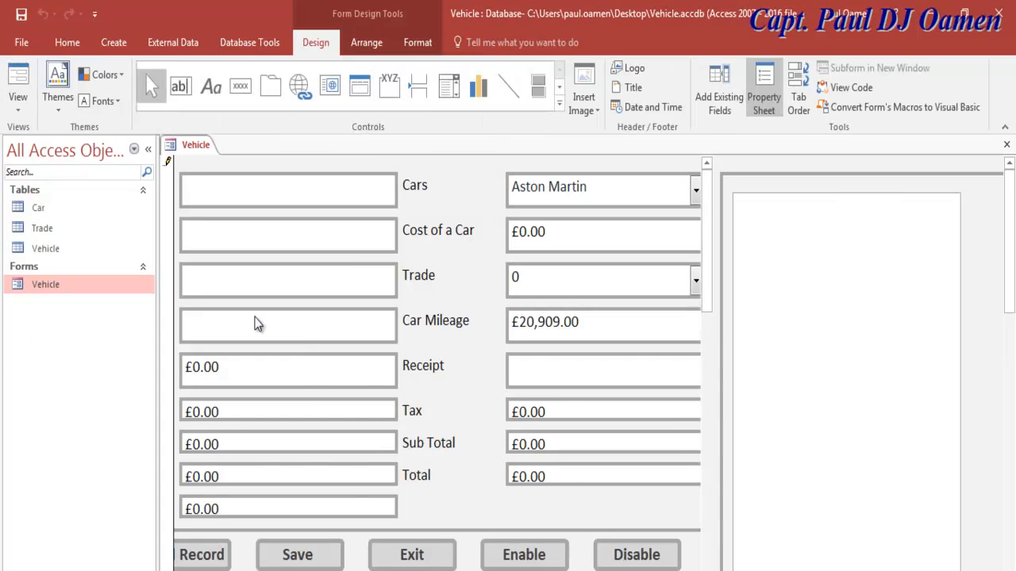
Step: Open the On Click code of the Total Cost button (btnTotalCost) in the VBA editor
{"action": "left_click", "coordinate": [147, 148]}
{"action": "left_click_drag", "start_coordinate": [714, 279], "coordinate": [718, 371]}
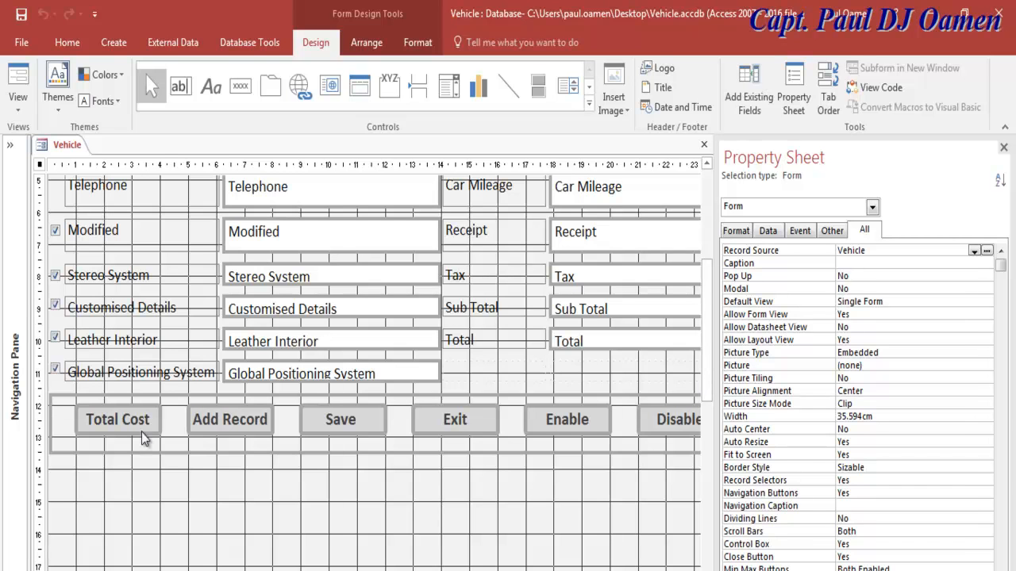
{"action": "left_click", "coordinate": [111, 431]}
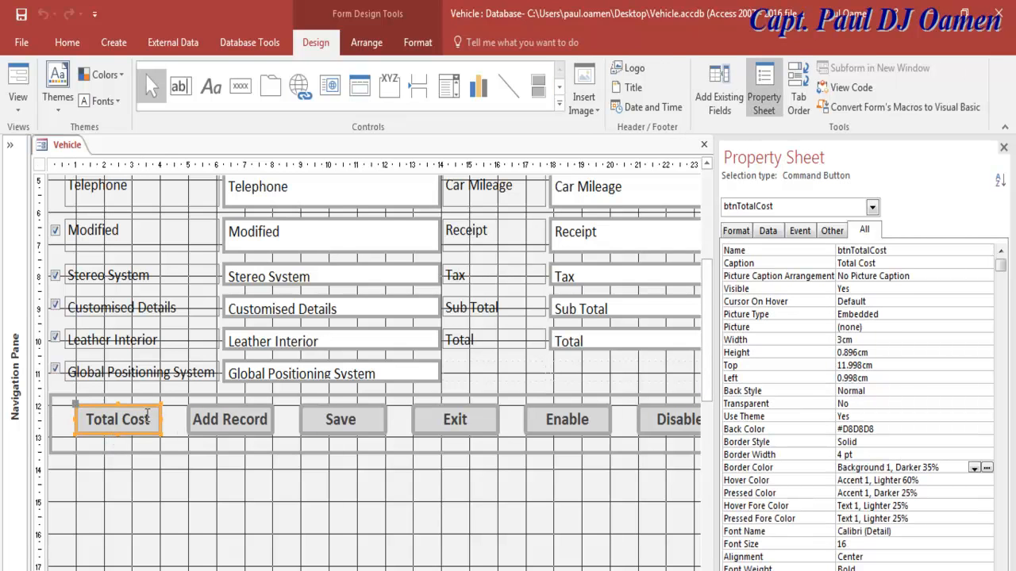
{"action": "left_click", "coordinate": [898, 251]}
{"action": "left_click", "coordinate": [800, 231]}
{"action": "left_click", "coordinate": [1000, 251]}
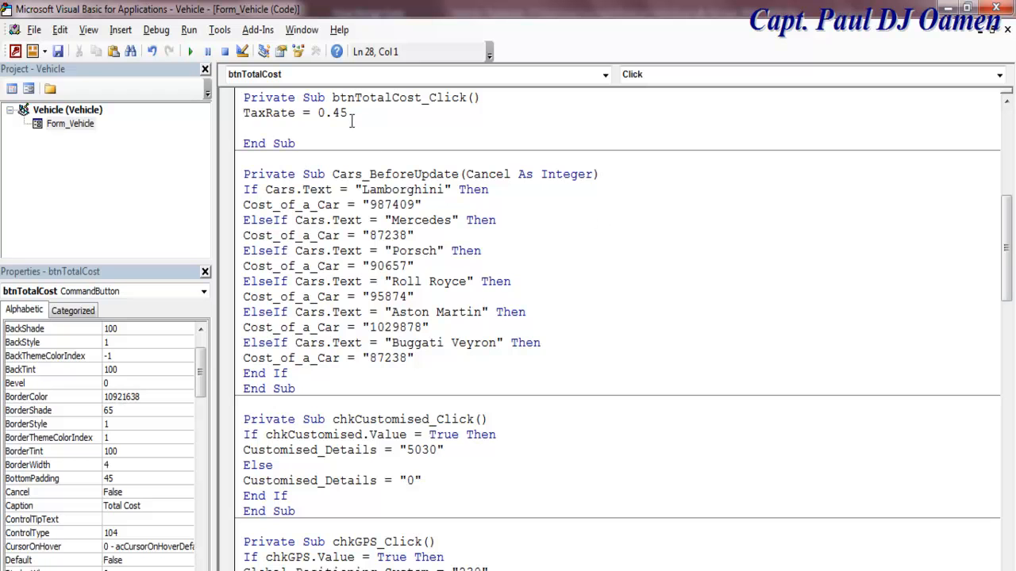
{"action": "mouse_move", "coordinate": [1008, 269]}
{"action": "left_mouse_down"}
{"action": "mouse_move", "coordinate": [1011, 226]}
{"action": "mouse_move", "coordinate": [1012, 252]}
{"action": "left_mouse_up"}
{"action": "left_click_drag", "start_coordinate": [351, 191], "coordinate": [316, 190]}
{"action": "mouse_move", "coordinate": [1012, 256]}
{"action": "left_mouse_down"}
{"action": "mouse_move", "coordinate": [1014, 188]}
{"action": "mouse_move", "coordinate": [1012, 255]}
{"action": "left_mouse_up"}
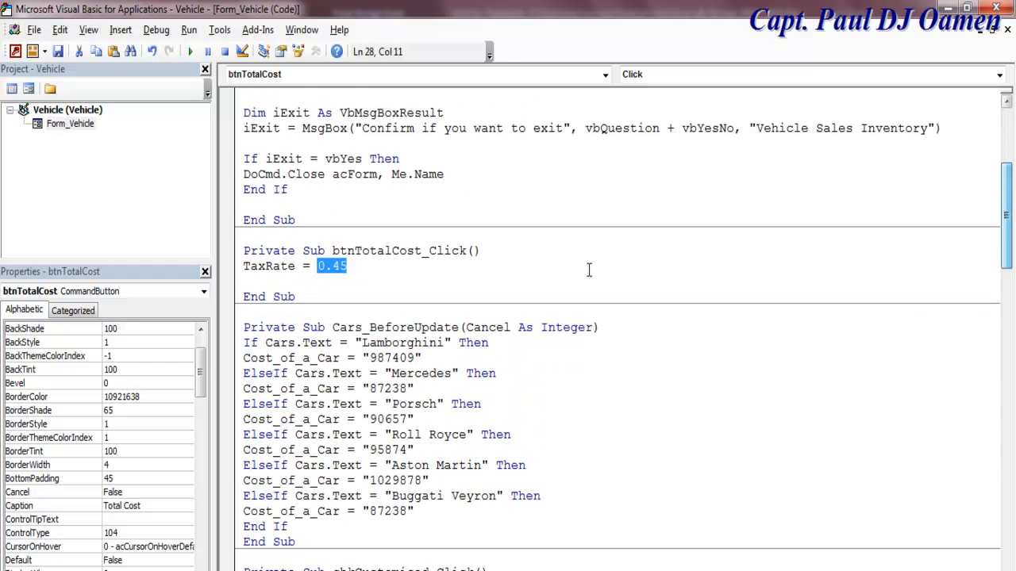
Step: Add 'Dim C(12) As Double' below TaxRate = 0.45 and paste C(12) on a new line
{"action": "left_click", "coordinate": [368, 268]}
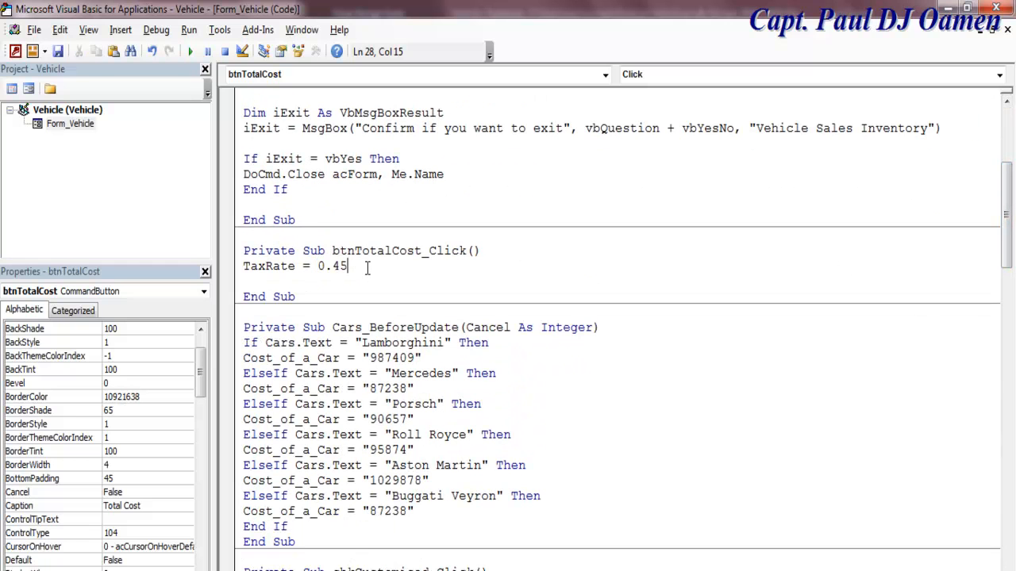
{"action": "key", "text": "Return"}
{"action": "type", "text": "Di"}
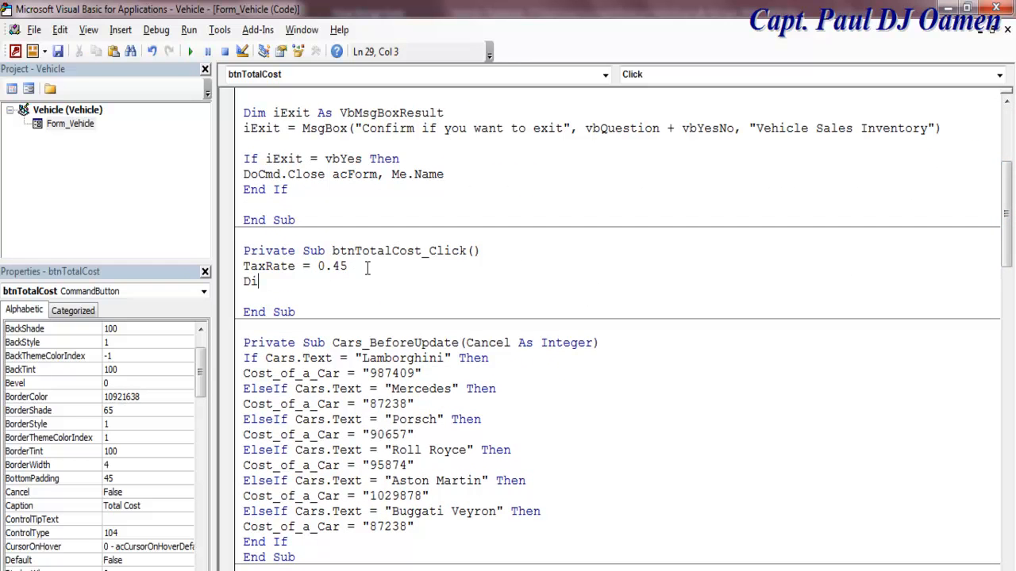
{"action": "type", "text": "m"}
{"action": "type", "text": "C(12) as dou"}
{"action": "key", "text": "Return"}
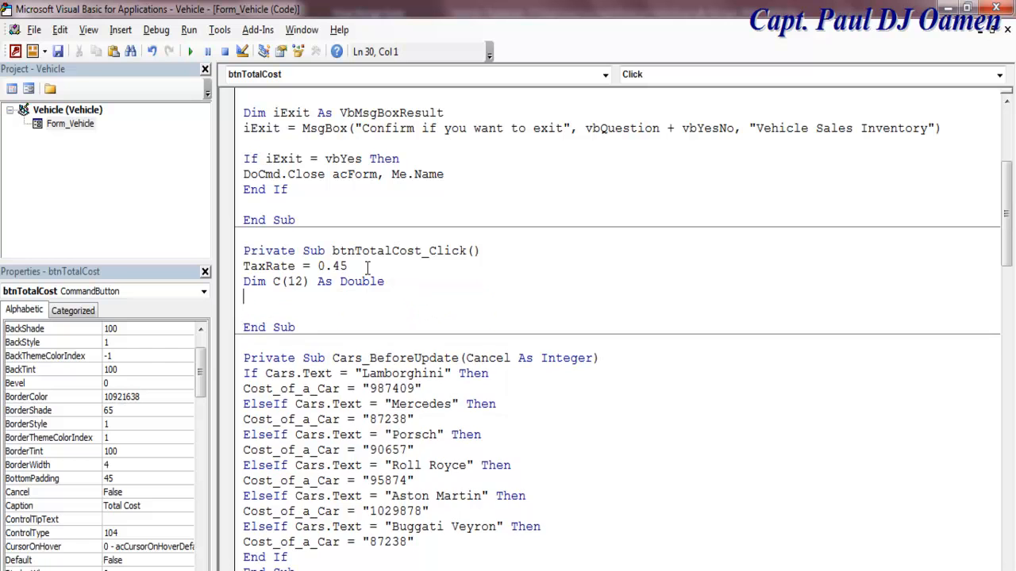
{"action": "key", "text": "Return"}
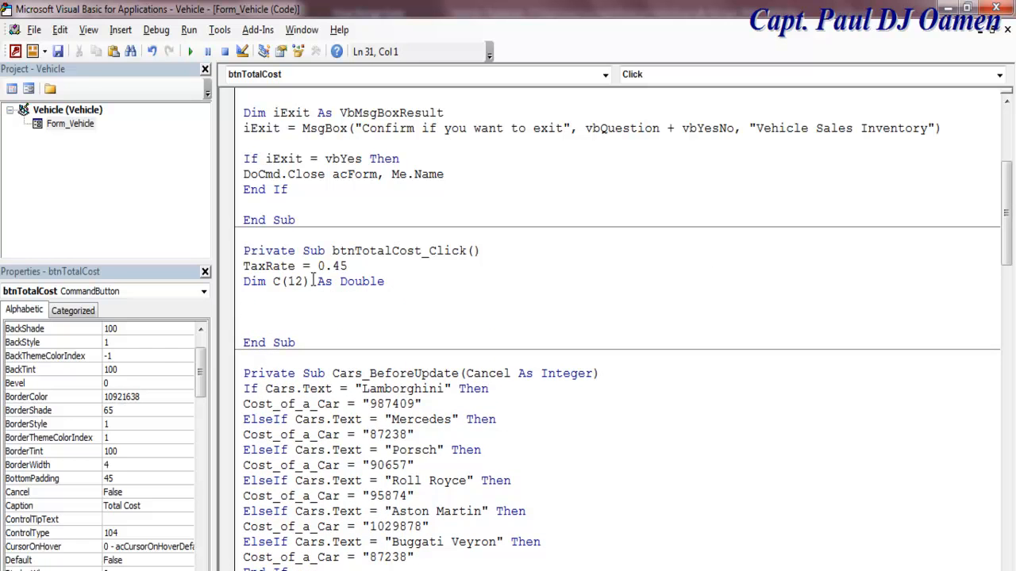
{"action": "left_click_drag", "start_coordinate": [312, 281], "coordinate": [273, 283]}
{"action": "left_click", "coordinate": [273, 297]}
{"action": "key", "text": "Return"}
{"action": "type", "text": "C(12)"}
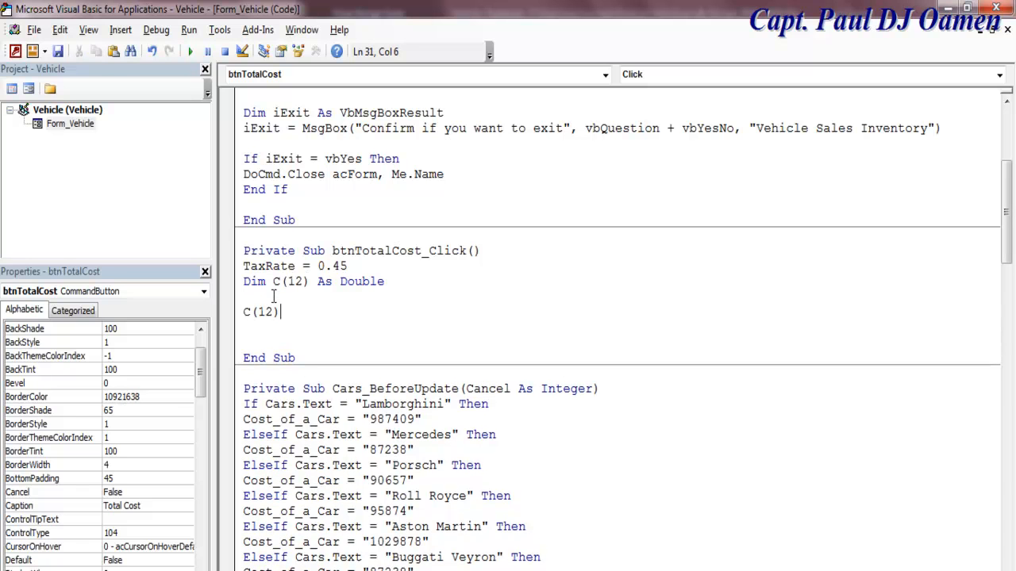
Step: Change C(12) to the line C(0) = Modified, removing the .Text ending
{"action": "key", "text": "Left"}
{"action": "key", "text": "Left"}
{"action": "key", "text": "Delete"}
{"action": "key", "text": "BackSpace"}
{"action": "type", "text": "0"}
{"action": "left_click", "coordinate": [289, 311]}
{"action": "type", "text": "="}
{"action": "type", "text": "Modif"}
{"action": "type", "text": "eid"}
{"action": "key", "text": "BackSpace"}
{"action": "key", "text": "BackSpace"}
{"action": "key", "text": "BackSpace"}
{"action": "type", "text": "ied.Text"}
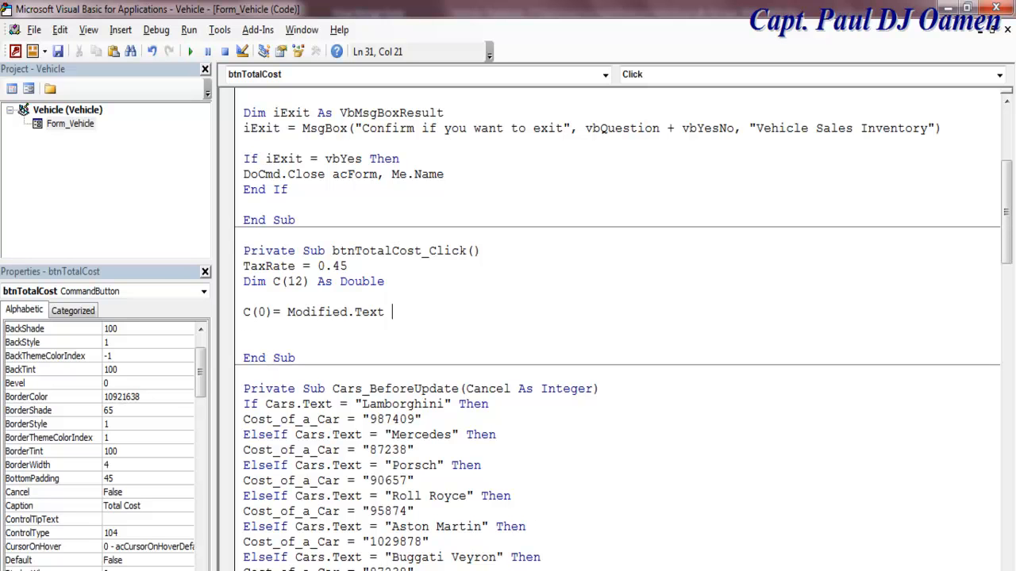
{"action": "left_click", "coordinate": [396, 301]}
{"action": "left_click_drag", "start_coordinate": [407, 320], "coordinate": [356, 319]}
{"action": "key", "text": "Delete"}
Step: Add the line C(1) = Stereo below it
{"action": "key", "text": "Return"}
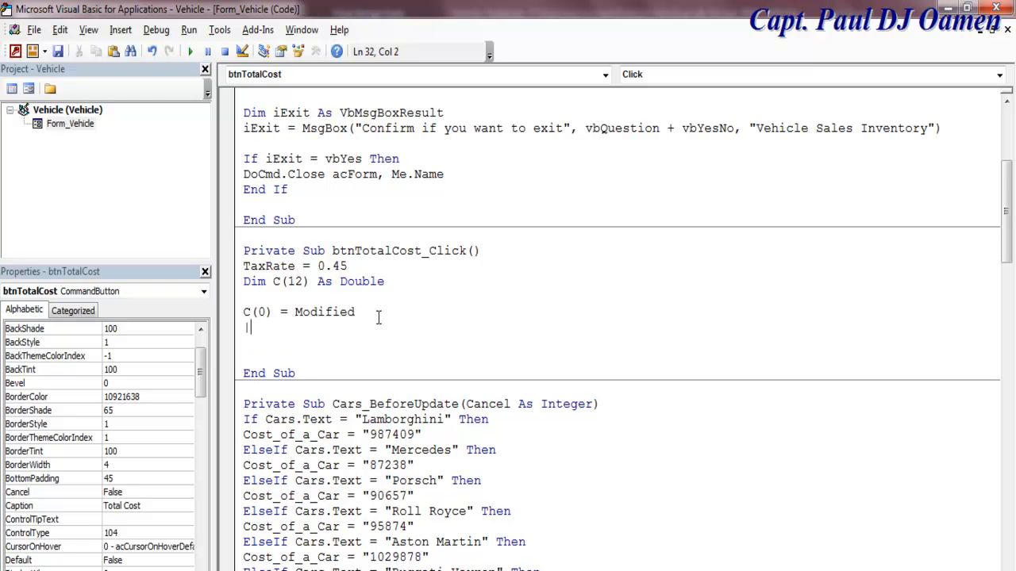
{"action": "key", "text": "BackSpace"}
{"action": "type", "text": "C(1"}
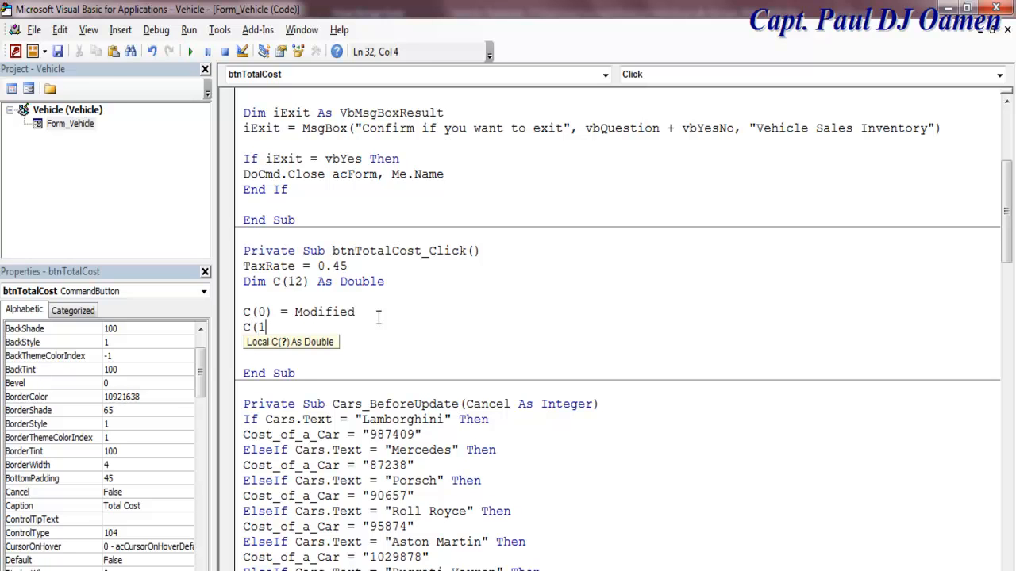
{"action": "type", "text": ") ="}
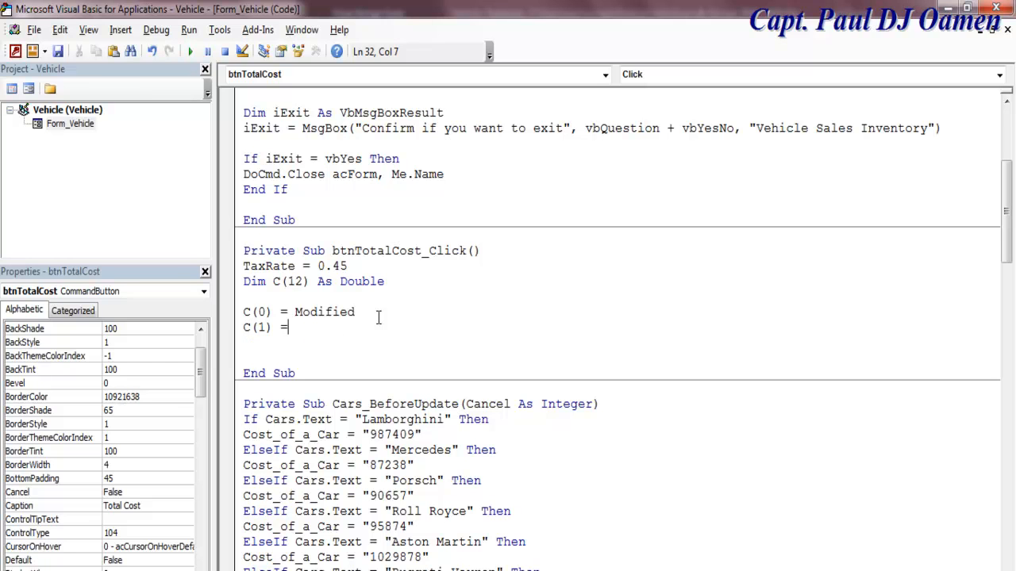
{"action": "type", "text": " Stereo"}
Step: Add code lines C(2) = Customised and C(3) = Leather, and start a C(4) = line
{"action": "key", "text": "Return"}
{"action": "type", "text": "C(2) ="}
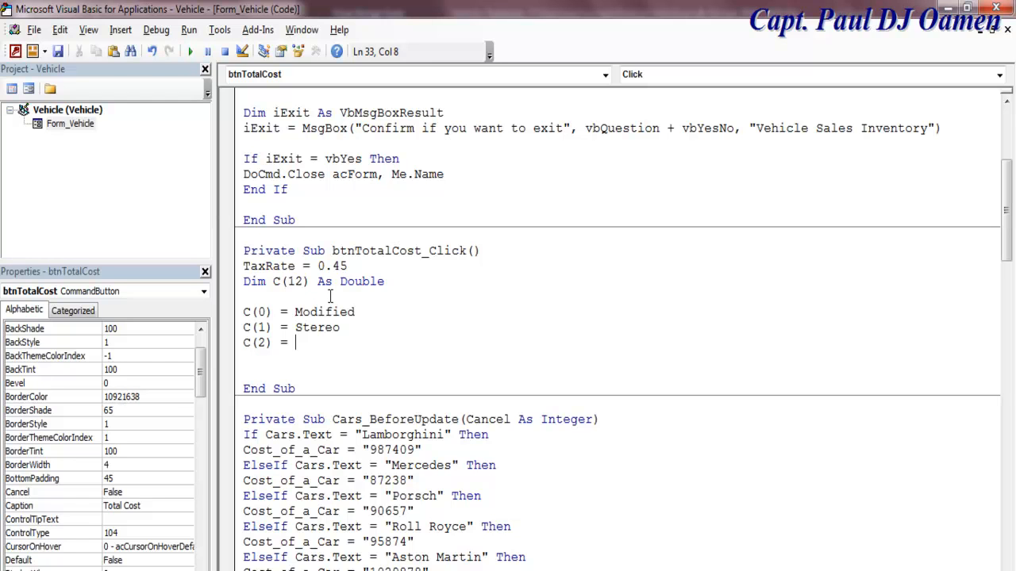
{"action": "type", "text": "Customised"}
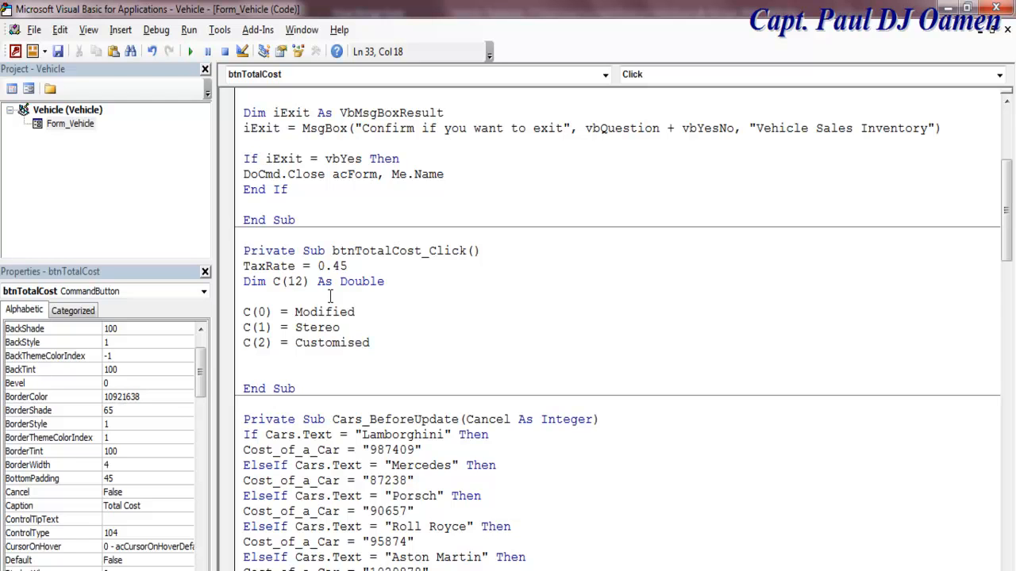
{"action": "key", "text": "Return"}
{"action": "type", "text": "C("}
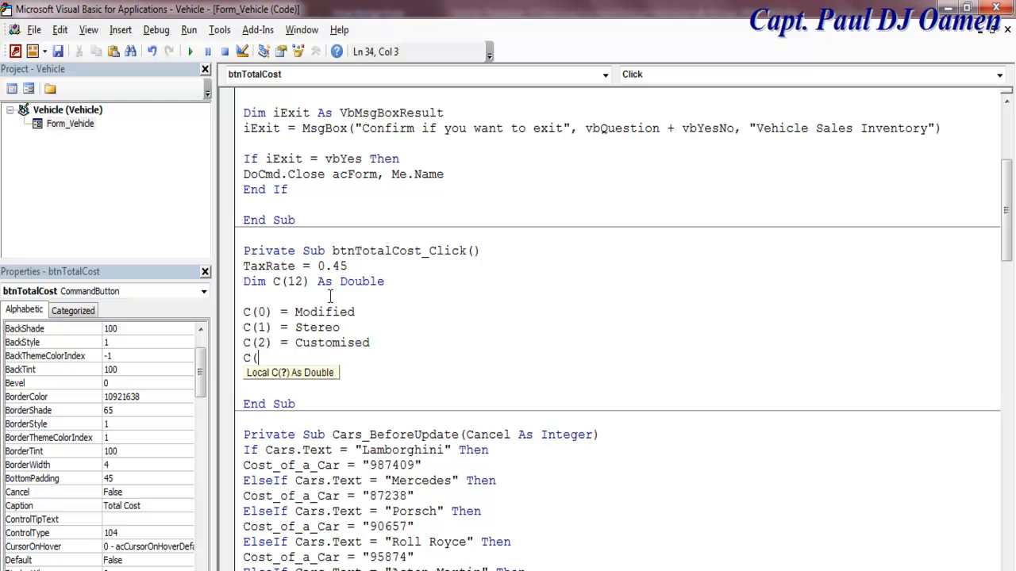
{"action": "type", "text": "3) = "}
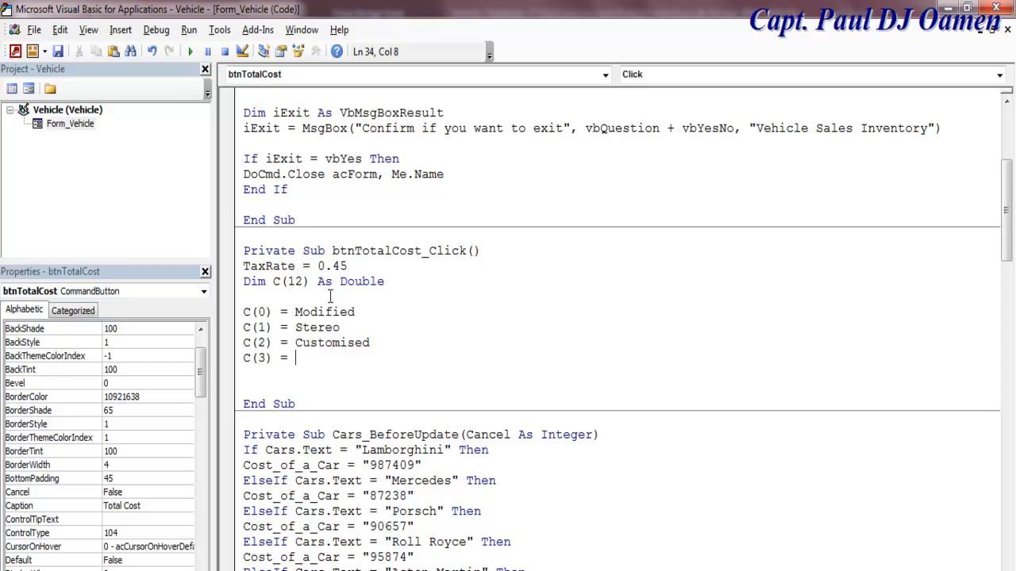
{"action": "type", "text": "Leather"}
{"action": "type", "text": "C(4)"}
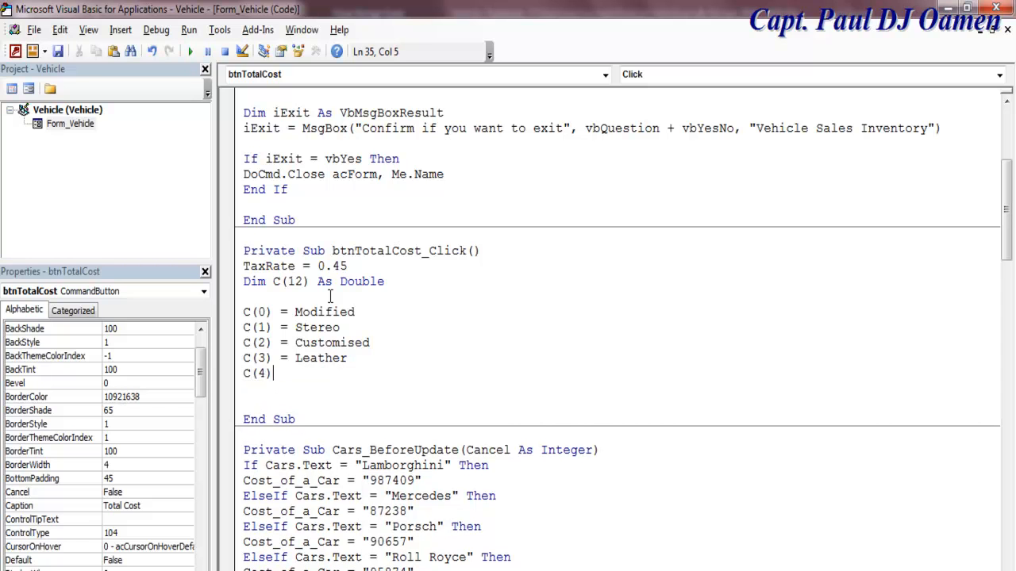
{"action": "type", "text": " ="}
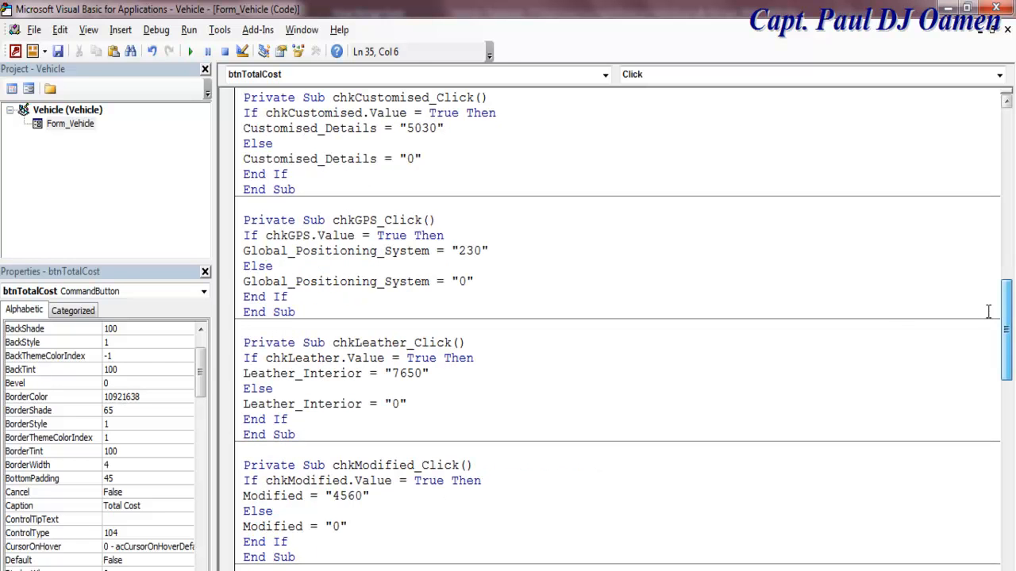
Step: Check the Global_Positioning_System field name in chkGPS_Click and return to the form design
{"action": "left_click_drag", "start_coordinate": [430, 282], "coordinate": [243, 286]}
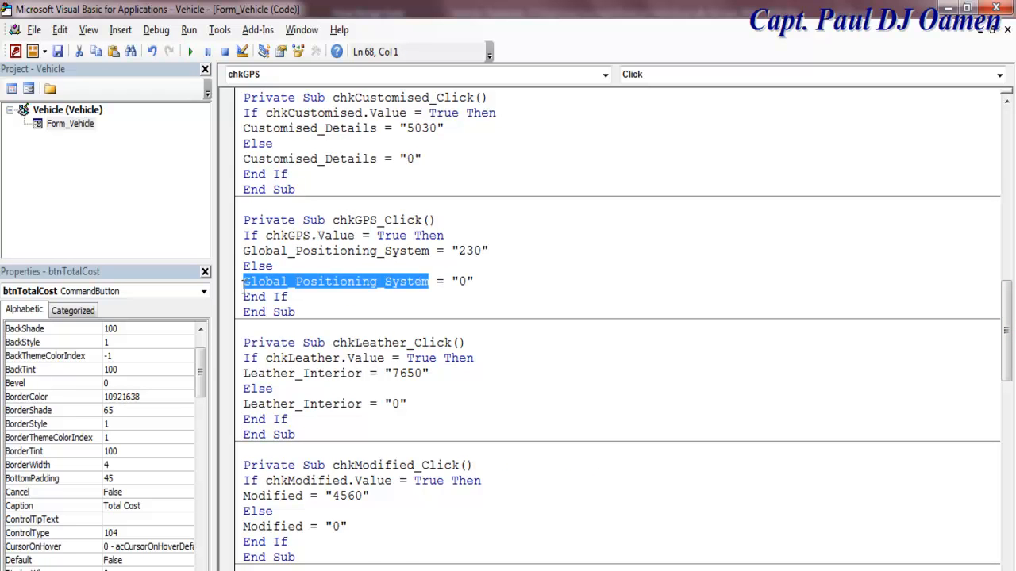
{"action": "left_click_drag", "start_coordinate": [1007, 341], "coordinate": [1004, 298]}
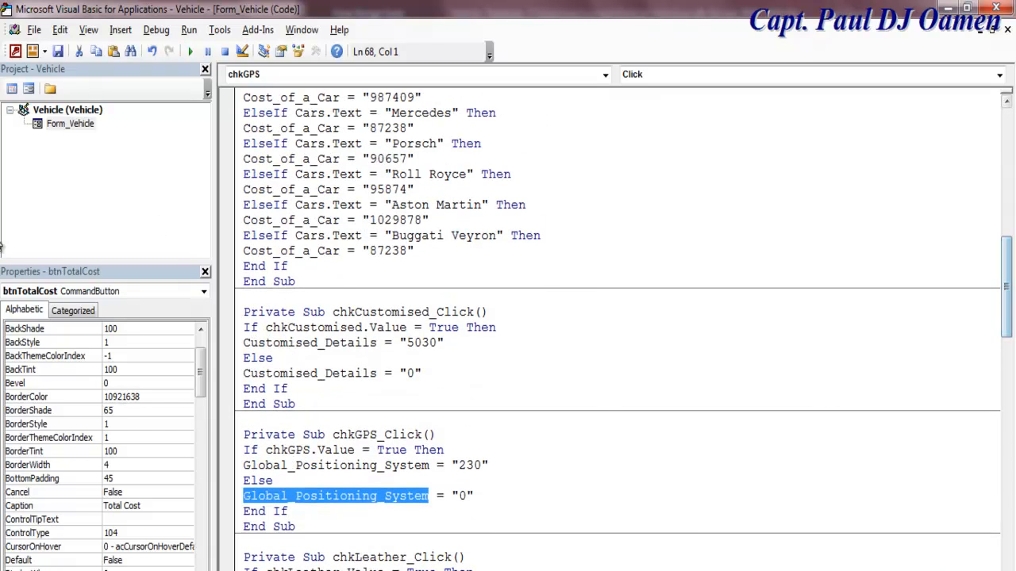
{"action": "left_click", "coordinate": [28, 88]}
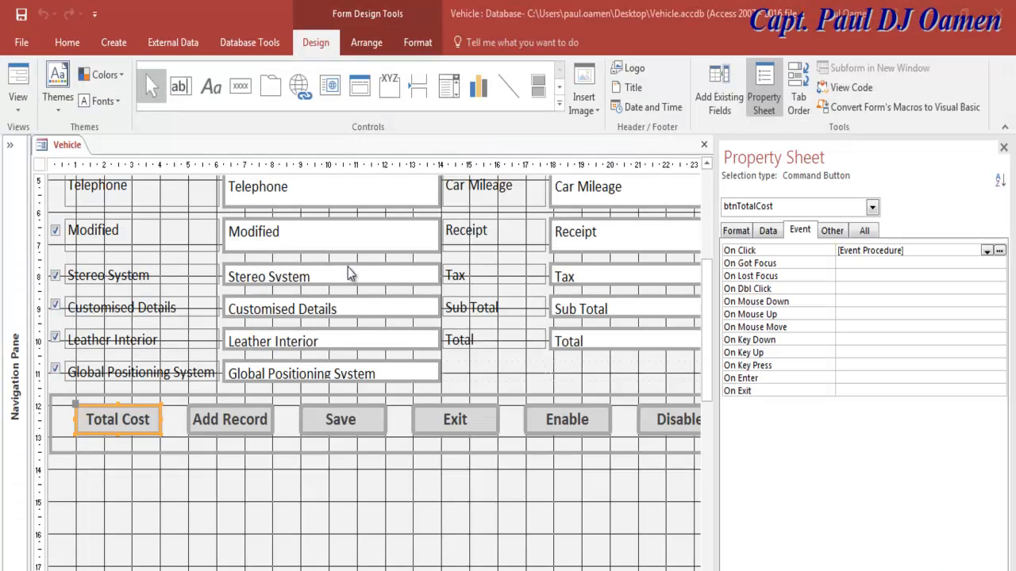
Step: Complete the C(4) line as C(4) = Global_Positioning_System
{"action": "left_click", "coordinate": [999, 249]}
{"action": "left_click", "coordinate": [308, 220]}
{"action": "type", "text": "= Global_Positioning_System"}
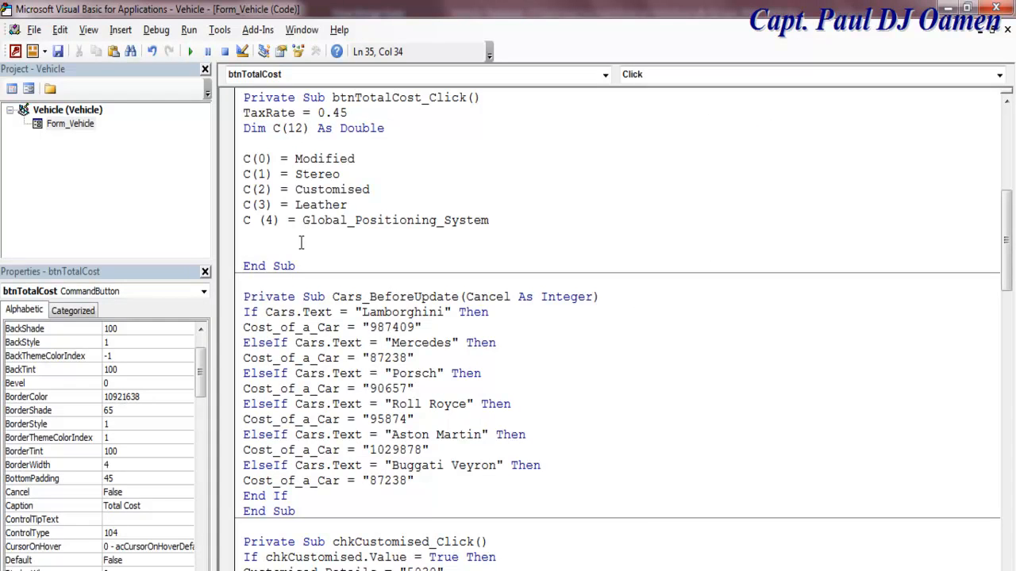
Step: Rename the array values to Customised_Details, Leather_Interior and Stereo_System
{"action": "left_click", "coordinate": [373, 189]}
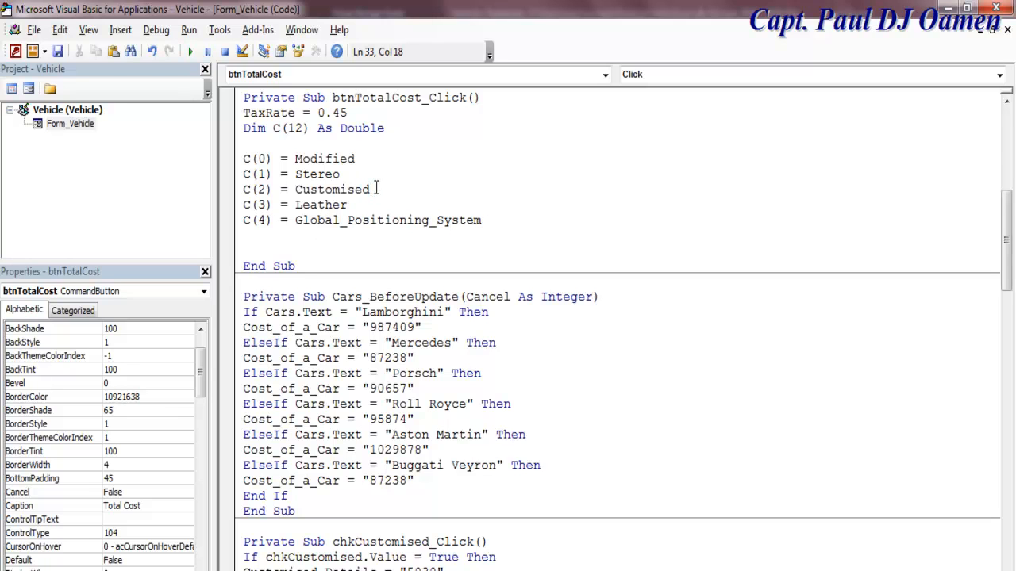
{"action": "type", "text": "_Details"}
{"action": "left_click", "coordinate": [351, 203]}
{"action": "type", "text": "_In"}
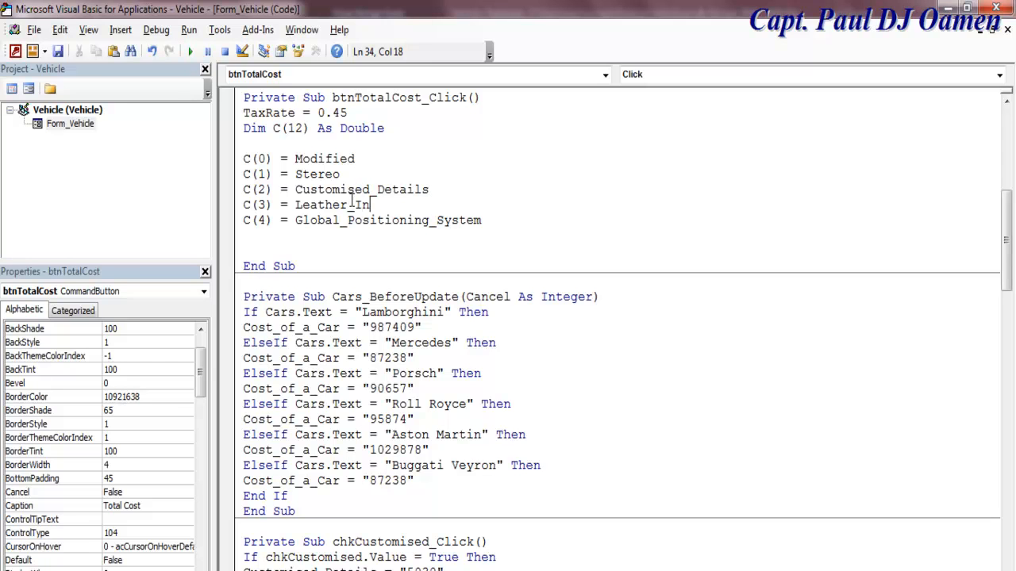
{"action": "type", "text": "terior"}
{"action": "left_click", "coordinate": [475, 253]}
{"action": "left_click", "coordinate": [350, 173]}
{"action": "type", "text": "_Syste"}
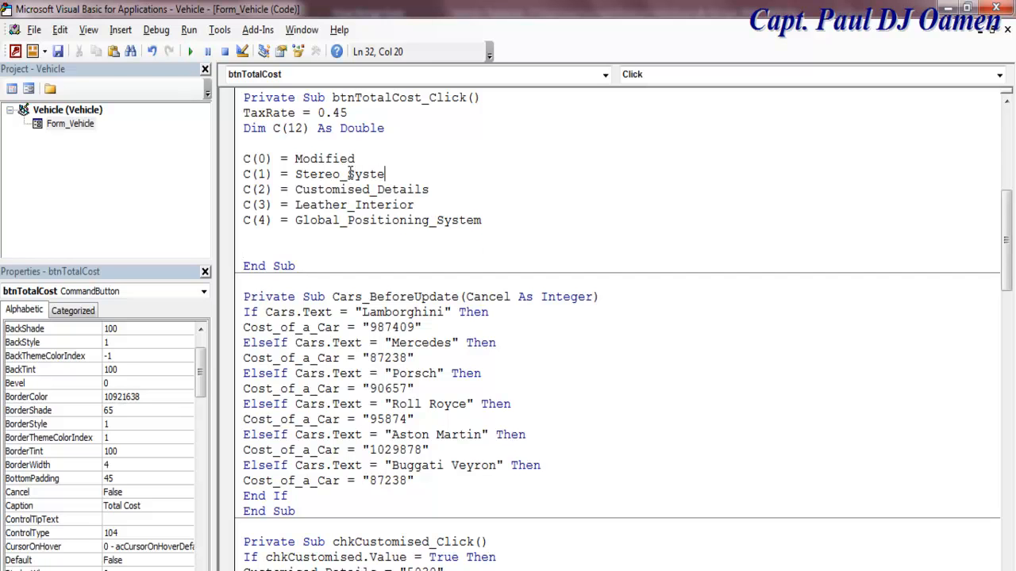
{"action": "type", "text": "m"}
Step: Start a C(5) line below C(4), then go back to the form design
{"action": "left_click", "coordinate": [499, 216]}
{"action": "key", "text": "Return"}
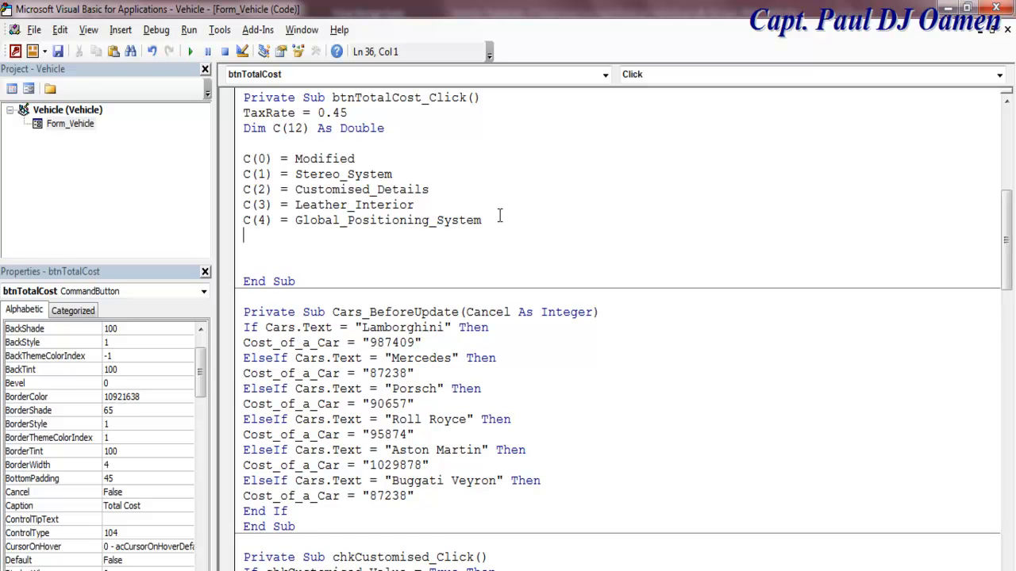
{"action": "key", "text": "Return"}
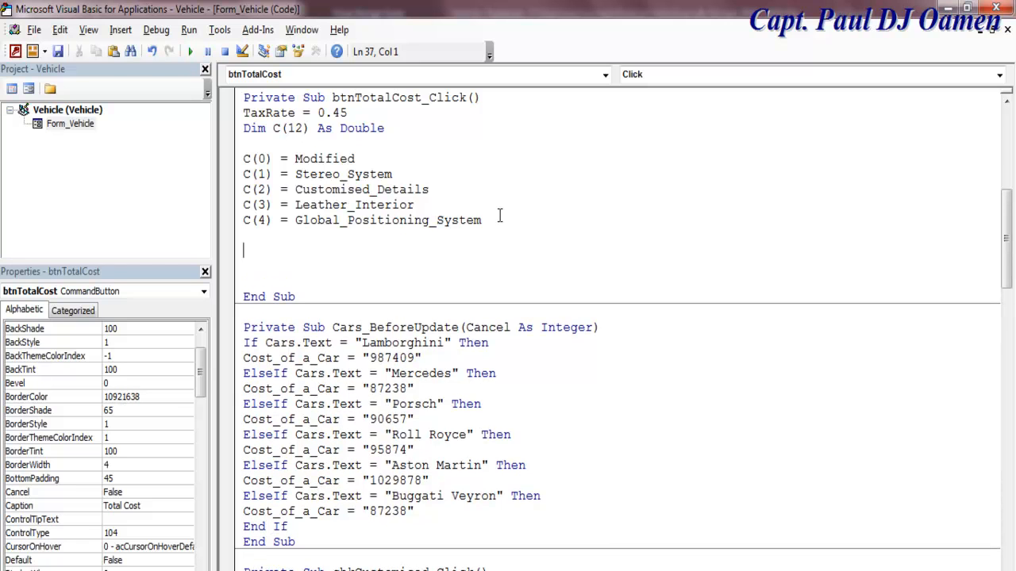
{"action": "type", "text": "C(5)"}
{"action": "left_click", "coordinate": [29, 92]}
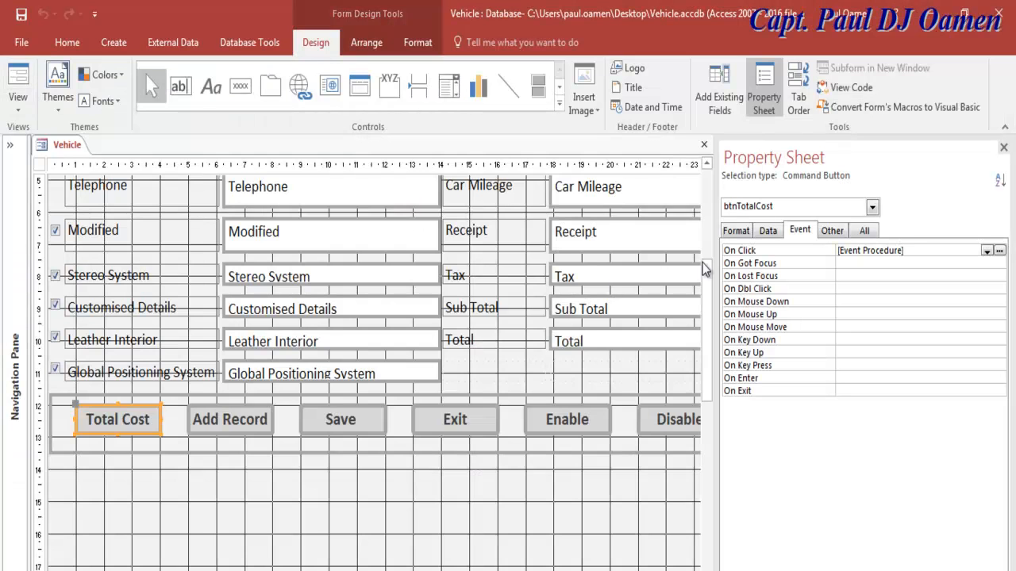
Step: Copy the Cost of a Car field name and paste it after C(5) = in the code
{"action": "left_click_drag", "start_coordinate": [709, 288], "coordinate": [711, 239]}
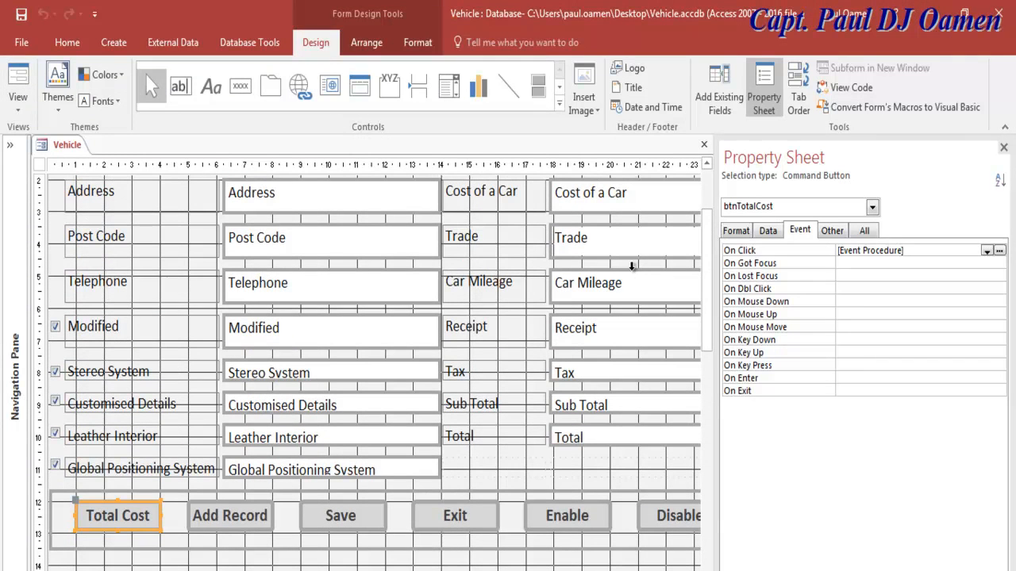
{"action": "scroll", "coordinate": [718, 254], "scroll_direction": "up", "scroll_amount": 2}
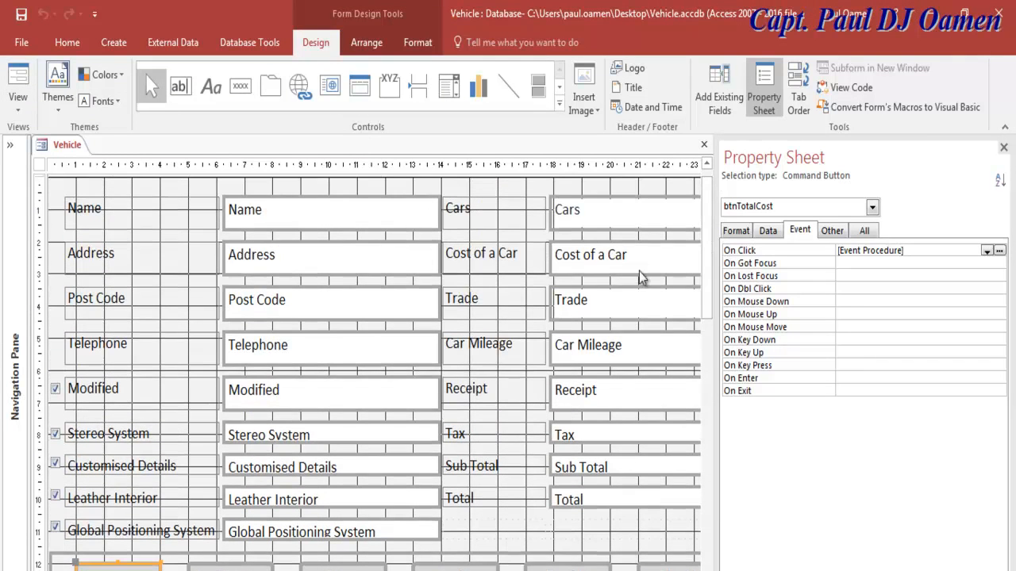
{"action": "left_click", "coordinate": [625, 262]}
{"action": "left_click_drag", "start_coordinate": [625, 260], "coordinate": [551, 261]}
{"action": "key", "text": "ctrl+c"}
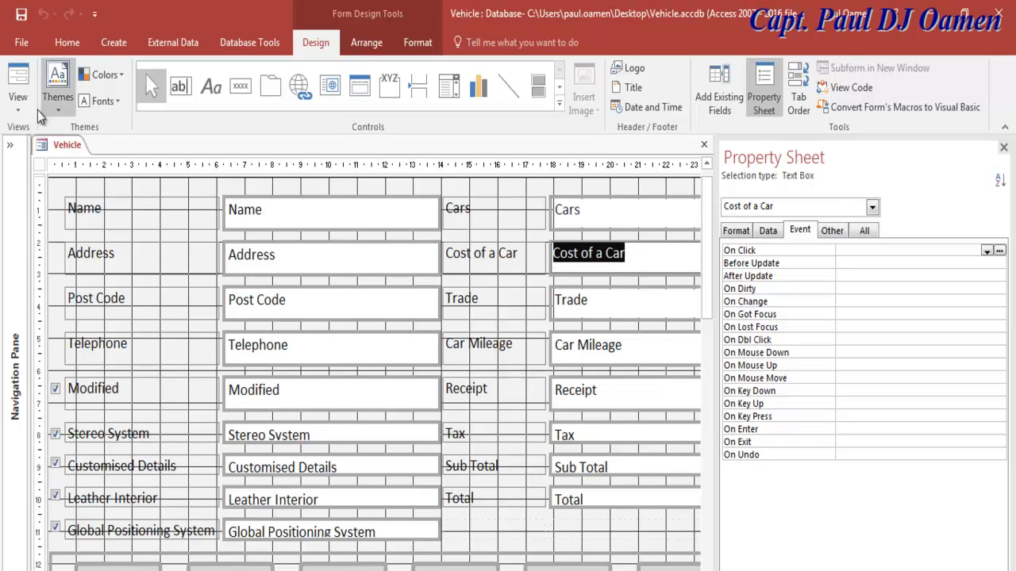
{"action": "left_click", "coordinate": [856, 96]}
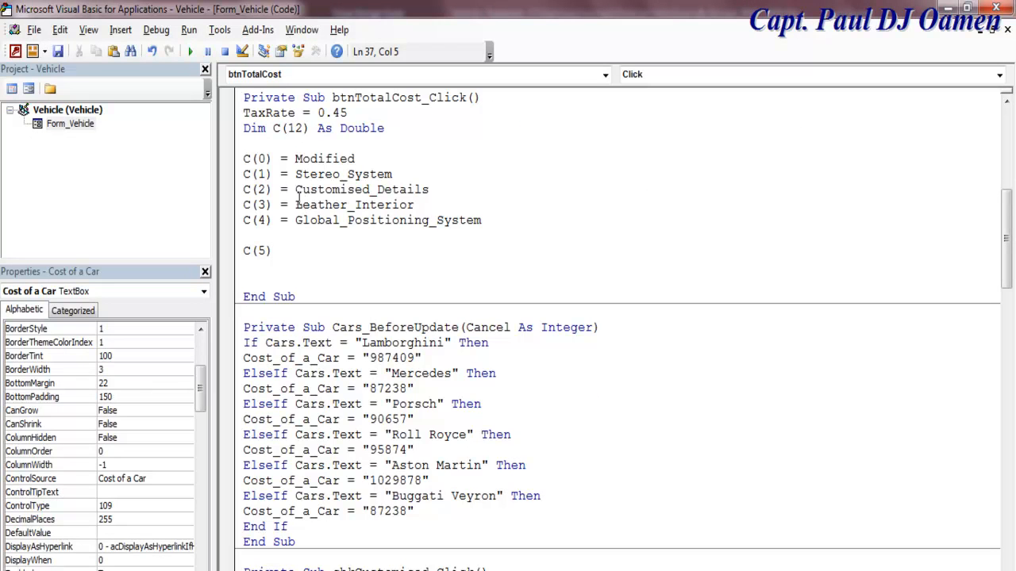
{"action": "type", "text": "="}
{"action": "key", "text": "ctrl+v"}
Step: Dismiss the compile error and correct the C(5) value to Cost_of_a_Car
{"action": "left_click", "coordinate": [346, 490]}
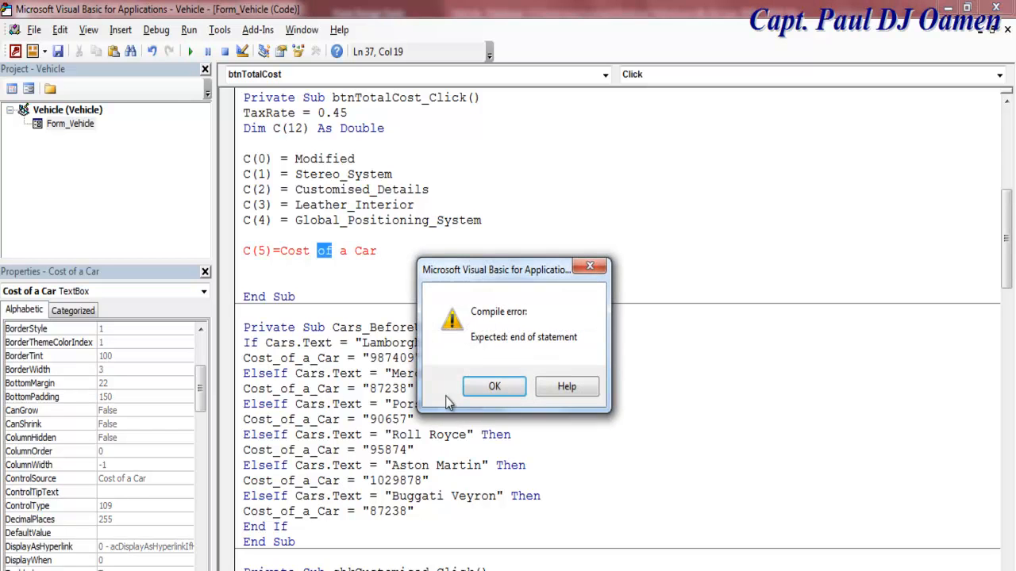
{"action": "key", "text": "Return"}
{"action": "left_click_drag", "start_coordinate": [346, 481], "coordinate": [243, 482]}
{"action": "key", "text": "ctrl+c"}
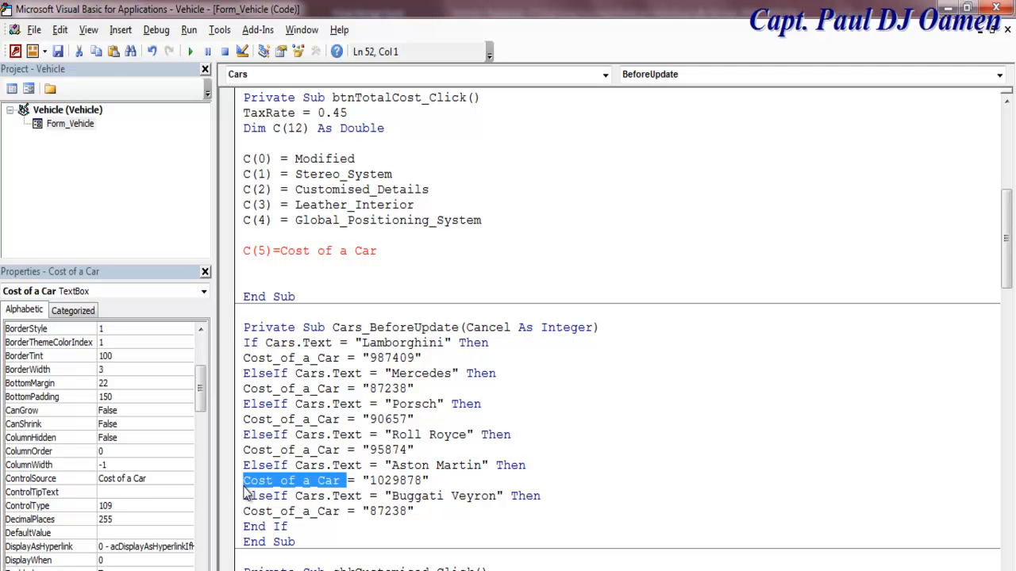
{"action": "left_click_drag", "start_coordinate": [377, 251], "coordinate": [284, 254]}
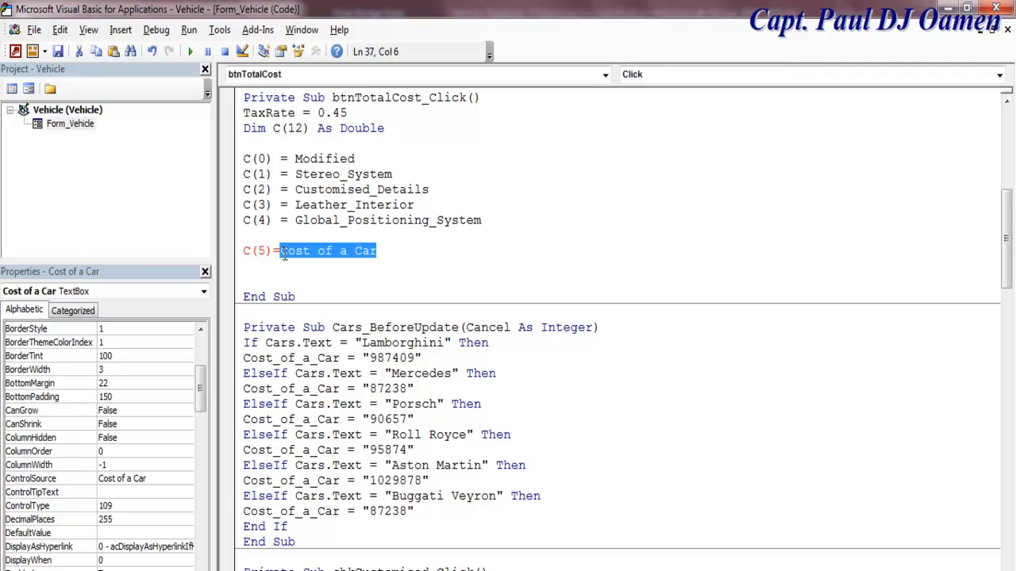
{"action": "key", "text": "ctrl+v"}
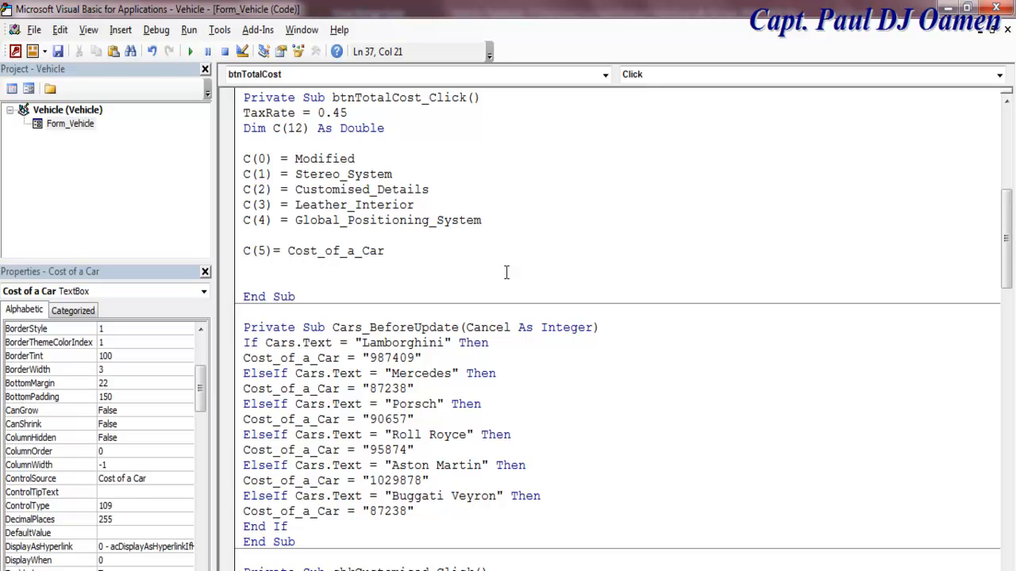
Step: Start a new line reading C(6) = Trade
{"action": "key", "text": "Return"}
{"action": "type", "text": "("}
{"action": "key", "text": "BackSpace"}
{"action": "type", "text": "C("}
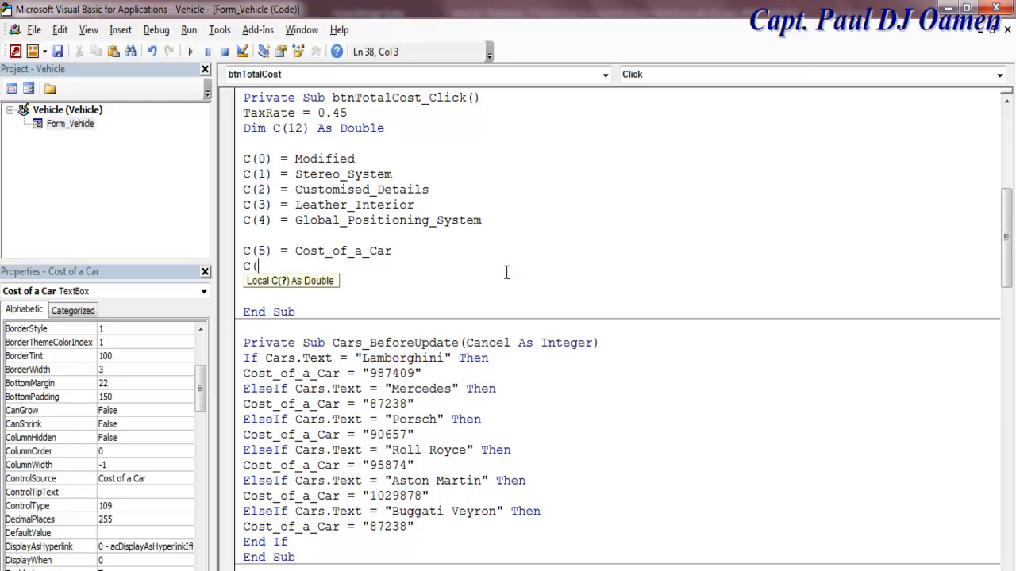
{"action": "type", "text": "6) ="}
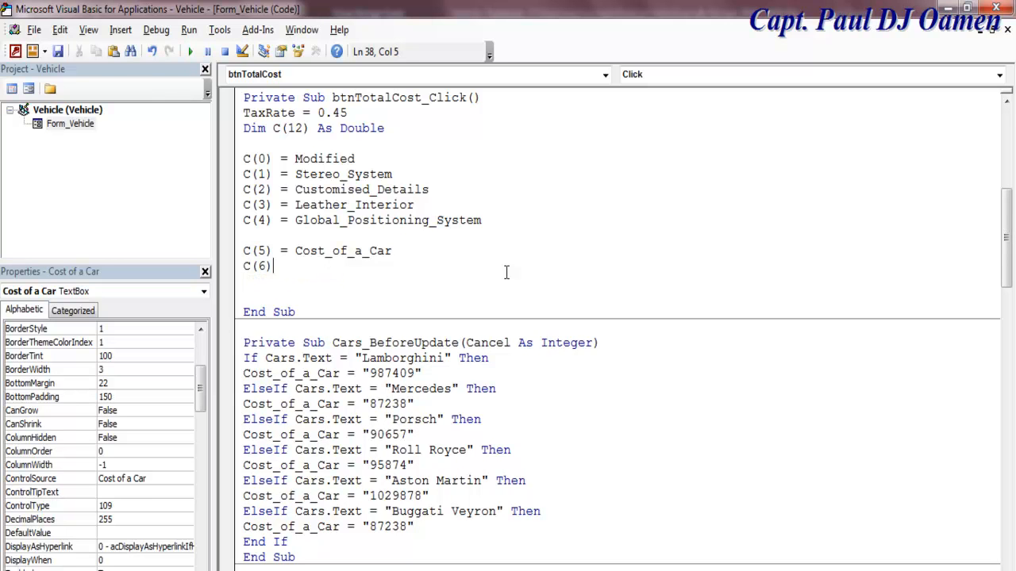
{"action": "type", "text": " Trad"}
{"action": "type", "text": "e"}
Step: Change C(6) to Car_Mileage and begin a C(7) = line, dismissing the compile error
{"action": "key", "text": "BackSpace"}
{"action": "key", "text": "BackSpace"}
{"action": "key", "text": "BackSpace"}
{"action": "key", "text": "BackSpace"}
{"action": "key", "text": "BackSpace"}
{"action": "type", "text": "Car_Mileage"}
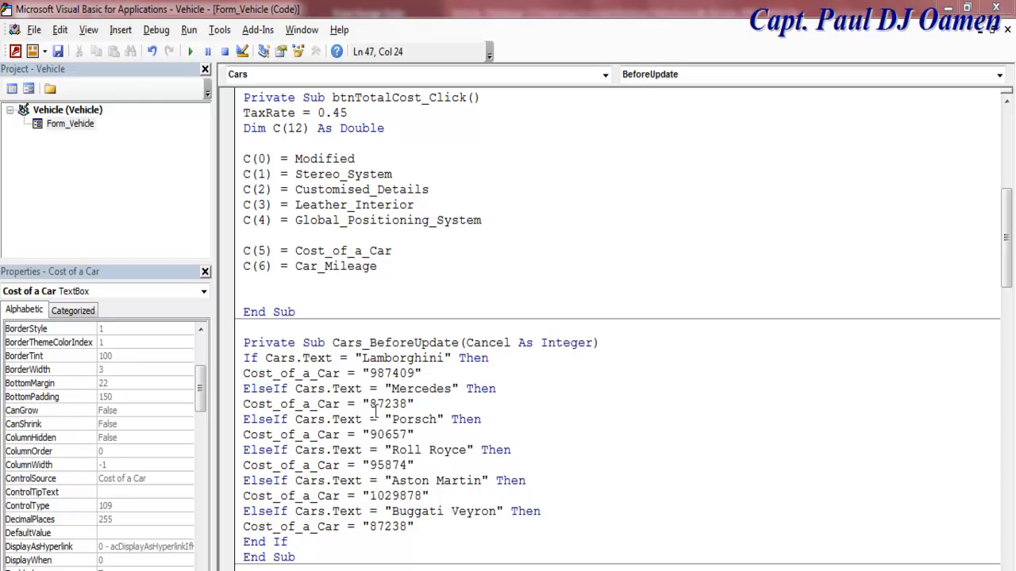
{"action": "left_click", "coordinate": [304, 279]}
{"action": "key", "text": "Return"}
{"action": "type", "text": "C(7"}
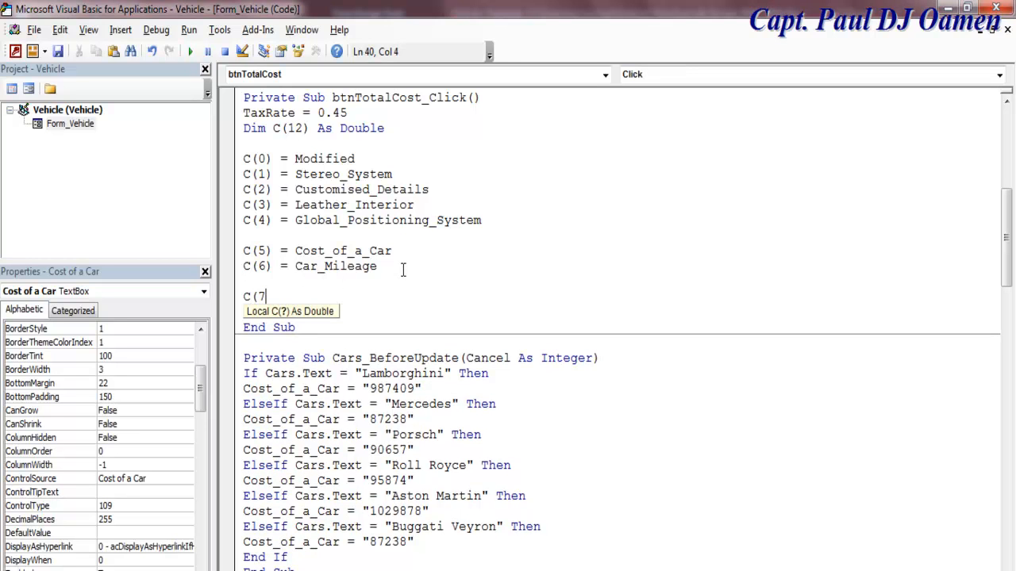
{"action": "type", "text": ") ="}
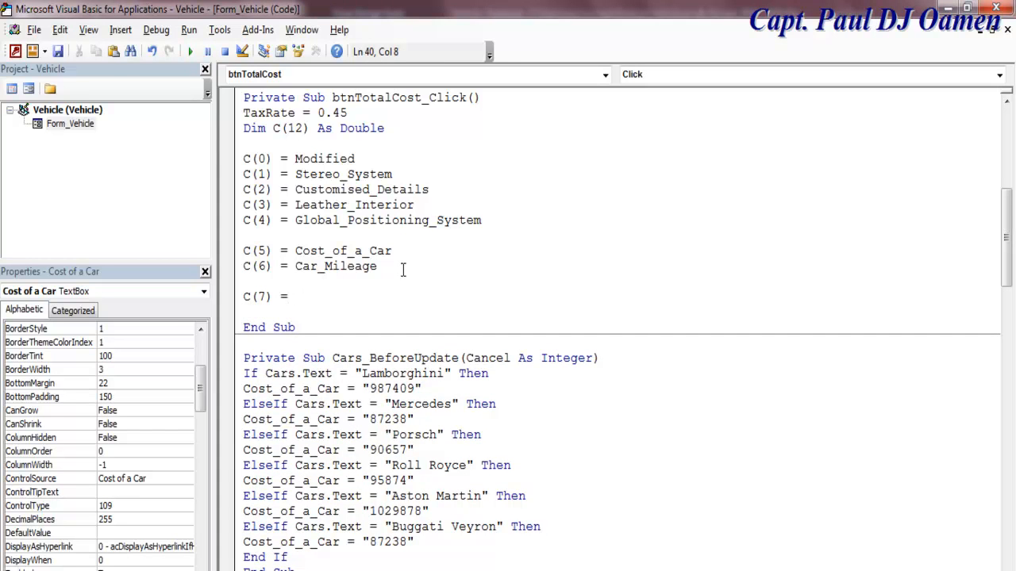
{"action": "left_click", "coordinate": [251, 153]}
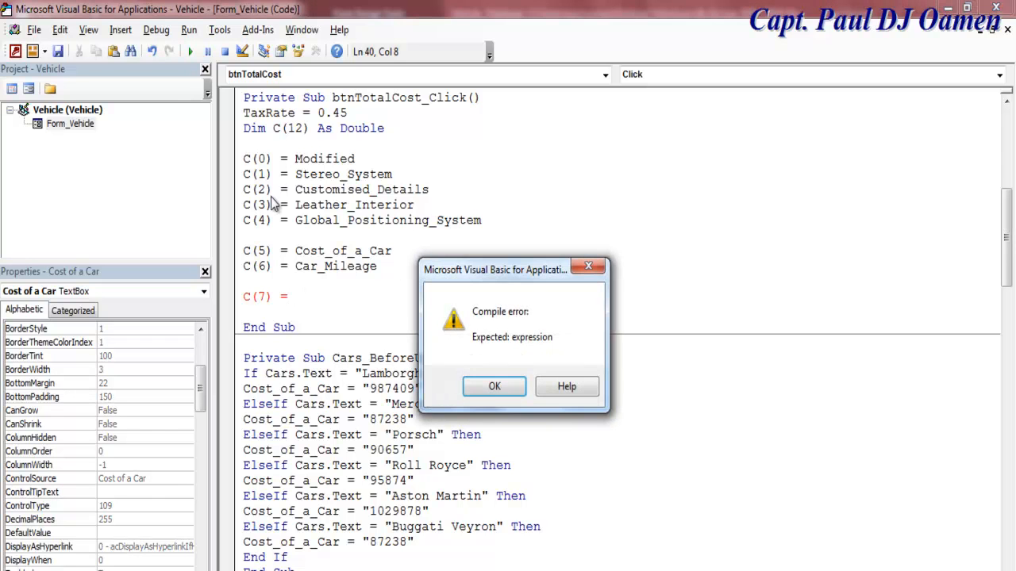
{"action": "left_click", "coordinate": [494, 387]}
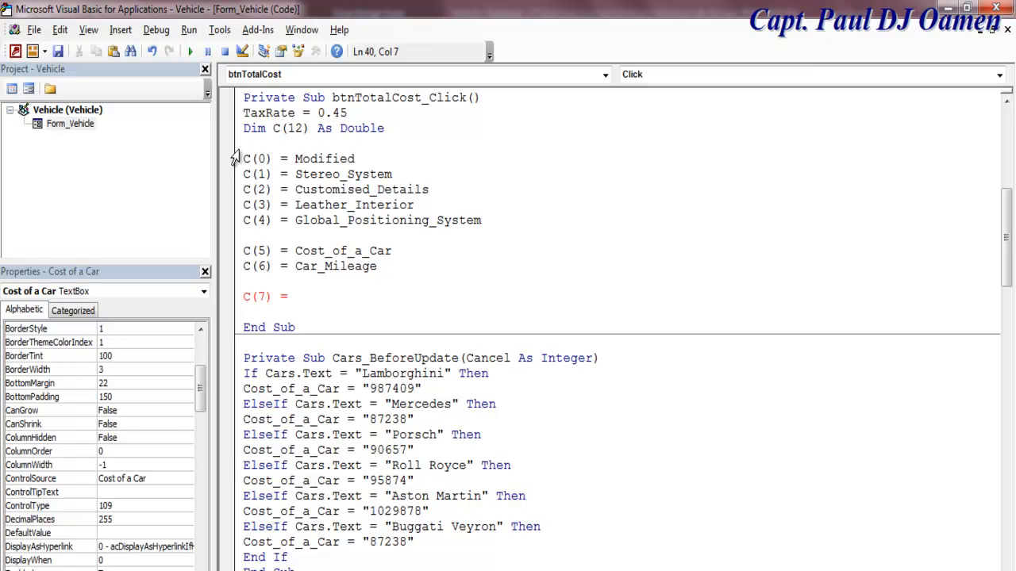
{"action": "left_click_drag", "start_coordinate": [272, 159], "coordinate": [240, 160]}
Step: Make C(7) the sum of seven terms C(0) through C(6)
{"action": "left_click", "coordinate": [301, 296]}
{"action": "type", "text": "C(0) + C(0) +C(0)+C(0)+C(0)+C(0)+C(0)"}
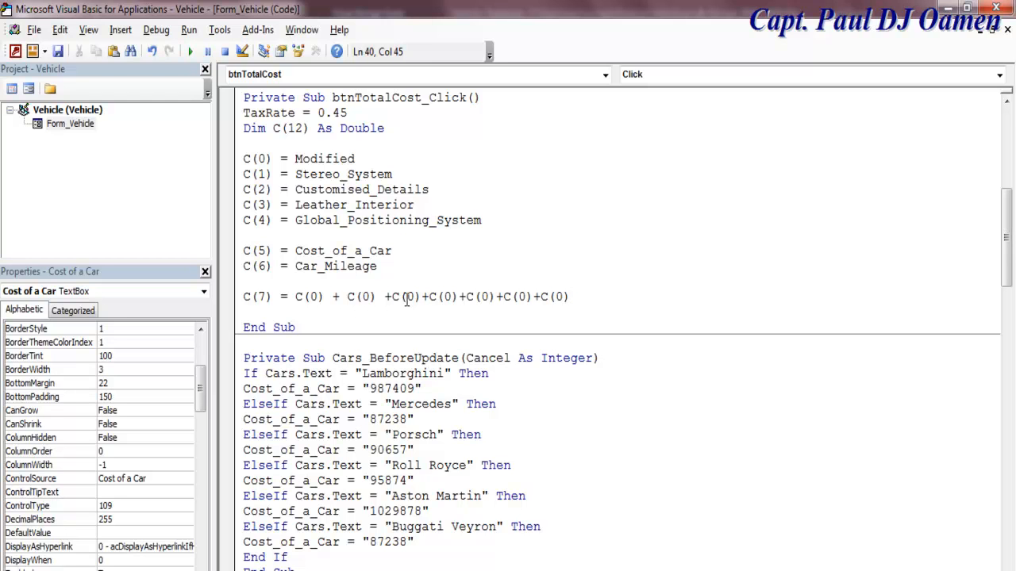
{"action": "left_click_drag", "start_coordinate": [369, 297], "coordinate": [407, 298]}
{"action": "type", "text": "1"}
{"action": "type", "text": "2"}
{"action": "left_click", "coordinate": [450, 297]}
{"action": "left_click_drag", "start_coordinate": [450, 298], "coordinate": [484, 298]}
{"action": "type", "text": "3"}
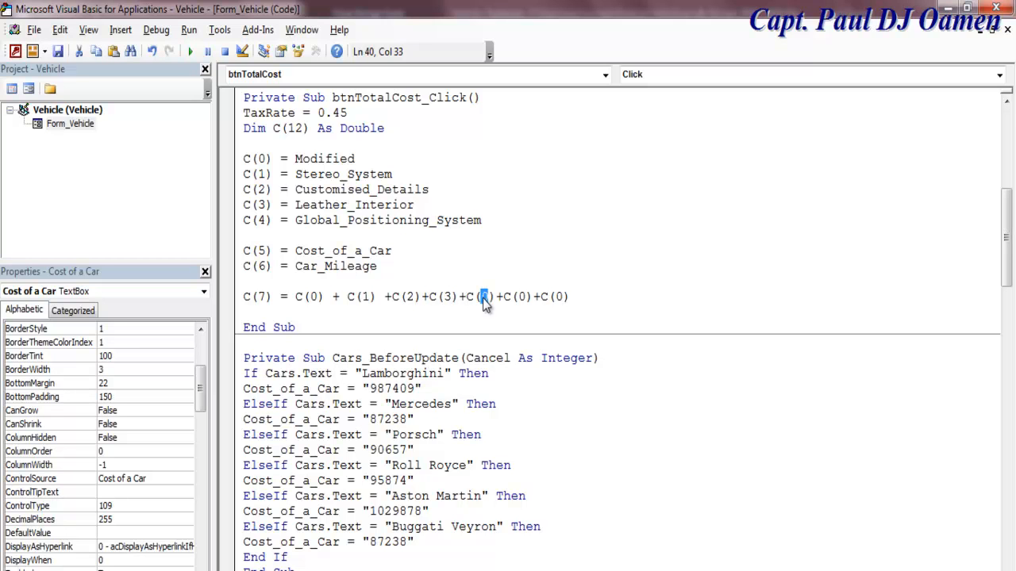
{"action": "type", "text": "4"}
{"action": "left_click_drag", "start_coordinate": [534, 297], "coordinate": [526, 297]}
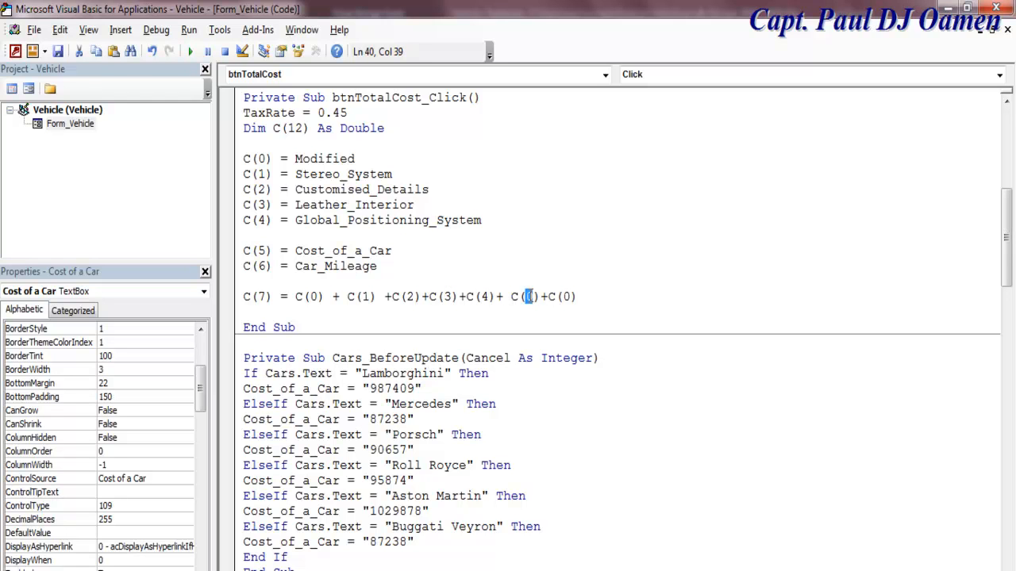
{"action": "type", "text": "5"}
{"action": "left_click_drag", "start_coordinate": [571, 297], "coordinate": [563, 296]}
{"action": "type", "text": "6"}
Step: Change the last two terms to (C(5) - C(6)) so the trade value is subtracted
{"action": "left_click", "coordinate": [512, 297]}
{"action": "type", "text": "("}
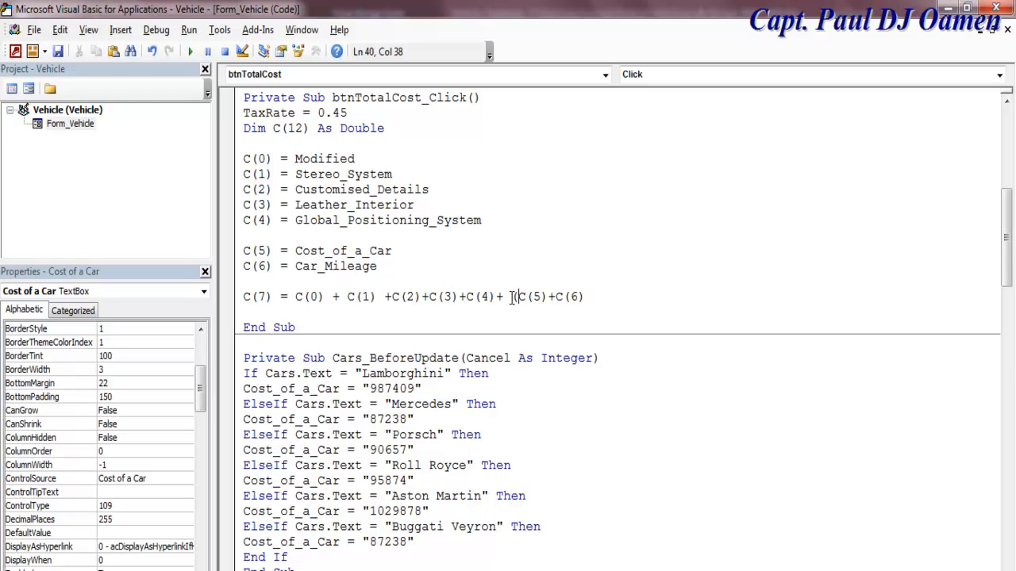
{"action": "left_click", "coordinate": [558, 297]}
{"action": "double_click", "coordinate": [551, 300]}
{"action": "type", "text": "- C(6)"}
{"action": "key", "text": "Return"}
{"action": "key", "text": "Return"}
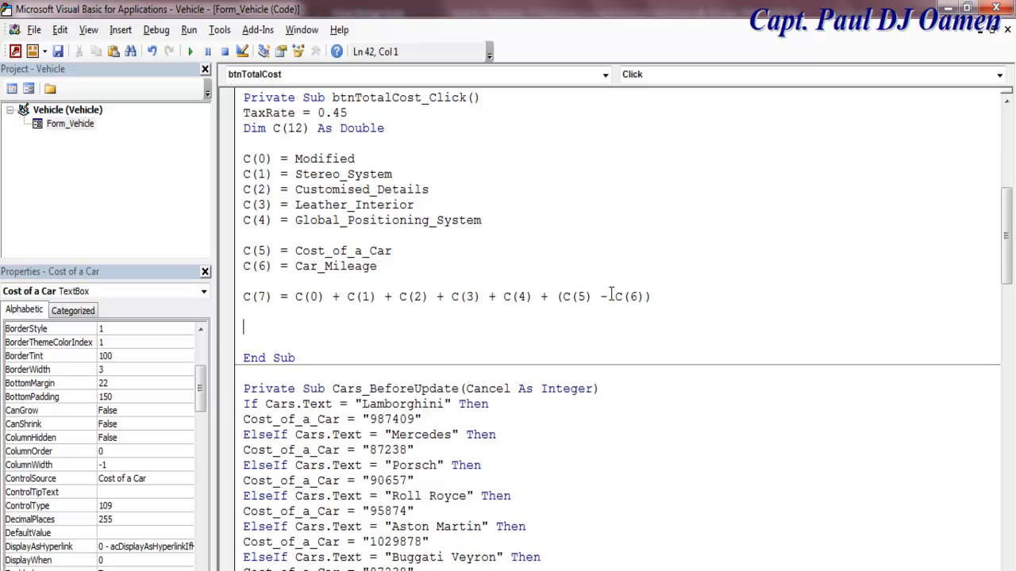
Step: Add C(8) = (C(7) * TaxRate) / 100 and begin a Tax = C(8) line below it
{"action": "type", "text": "C(8"}
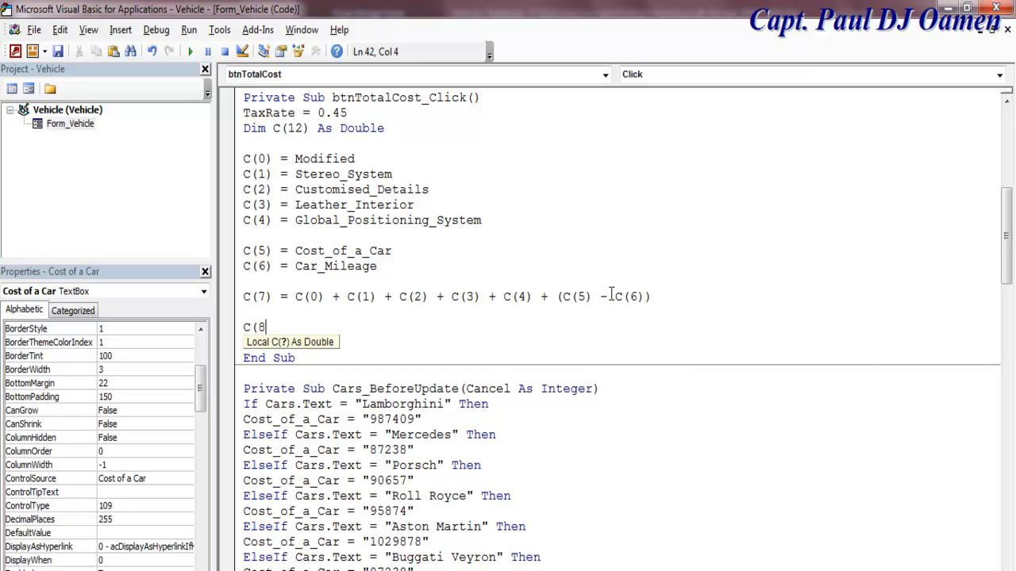
{"action": "type", "text": ") ="}
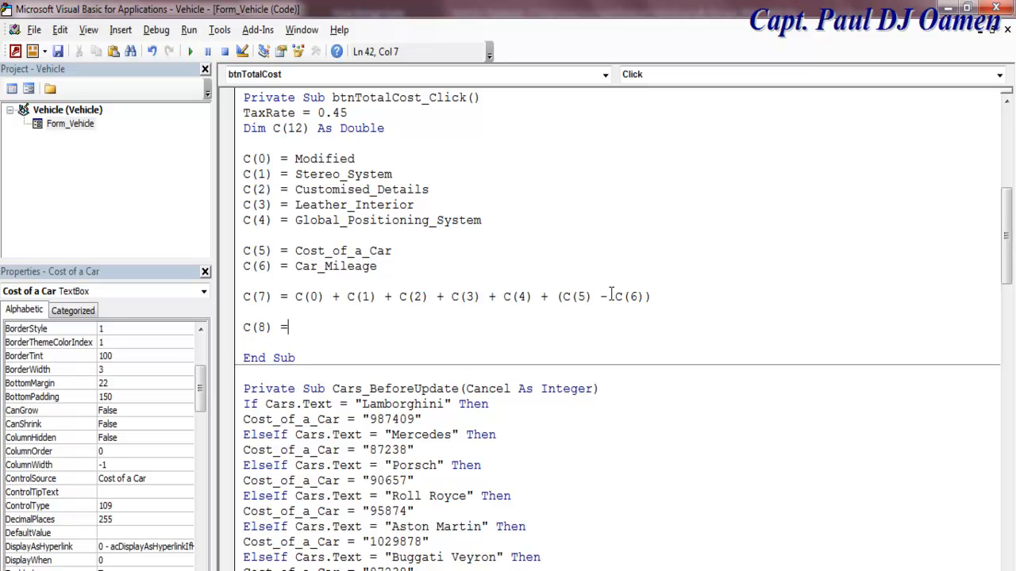
{"action": "type", "text": " C(7"}
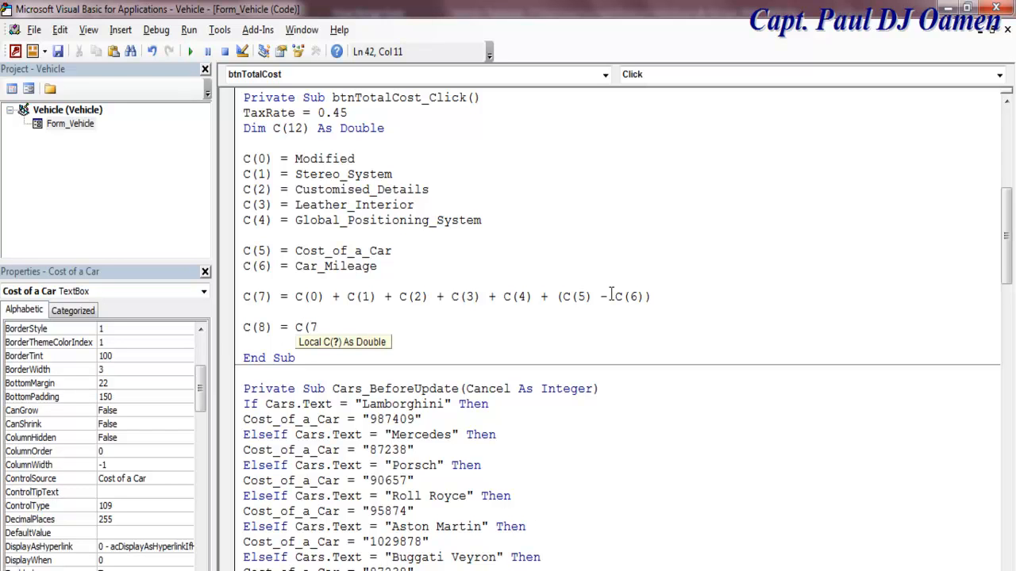
{"action": "type", "text": ")"}
{"action": "type", "text": "*"}
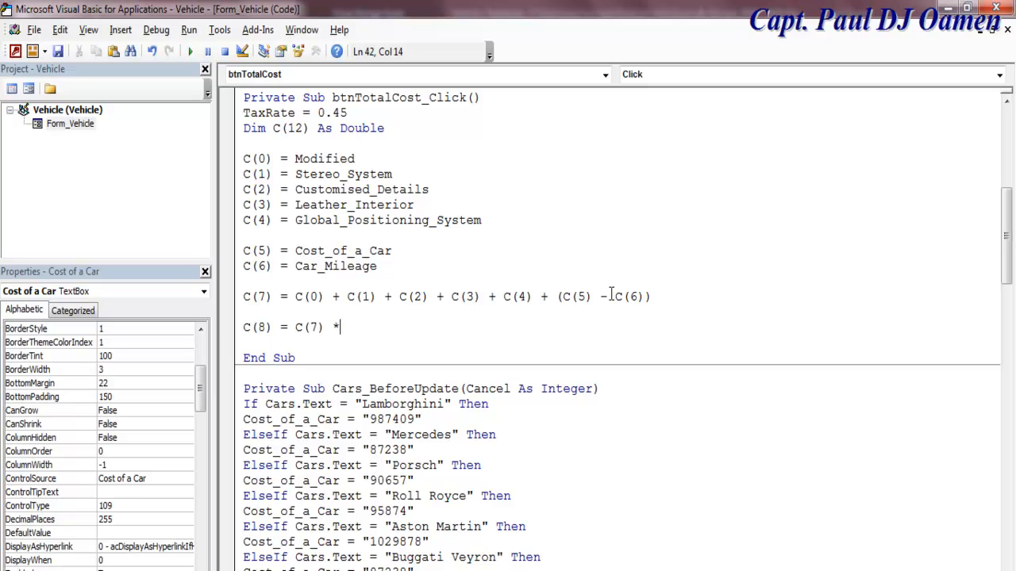
{"action": "type", "text": " TaxRate)/100"}
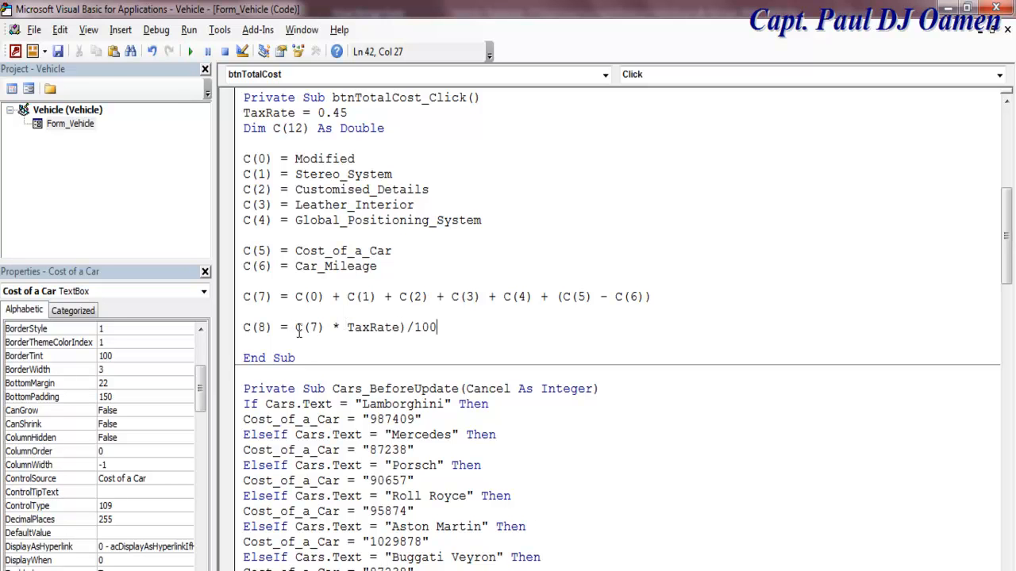
{"action": "type", "text": "("}
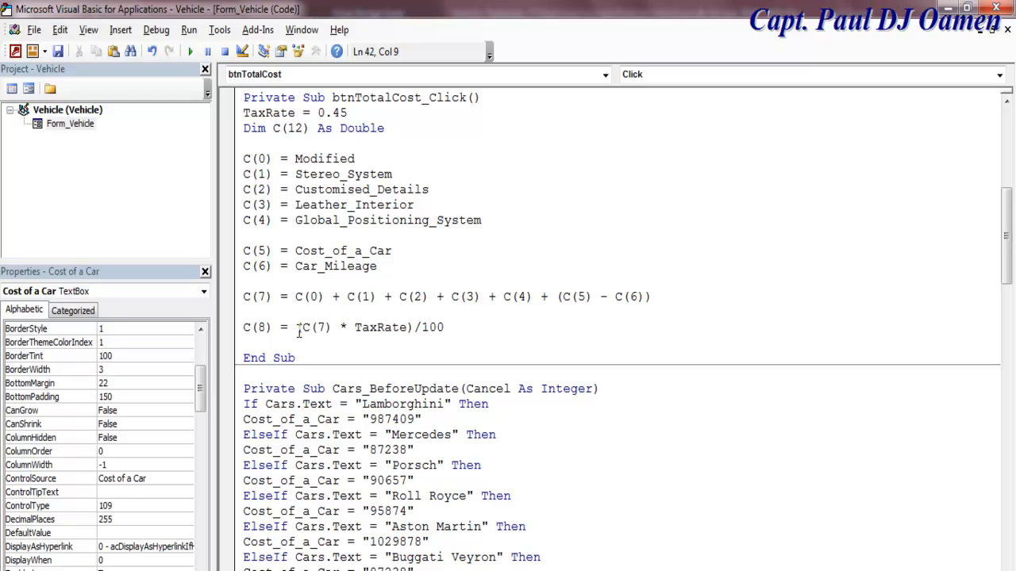
{"action": "key", "text": "End"}
{"action": "left_click_drag", "start_coordinate": [275, 328], "coordinate": [243, 328]}
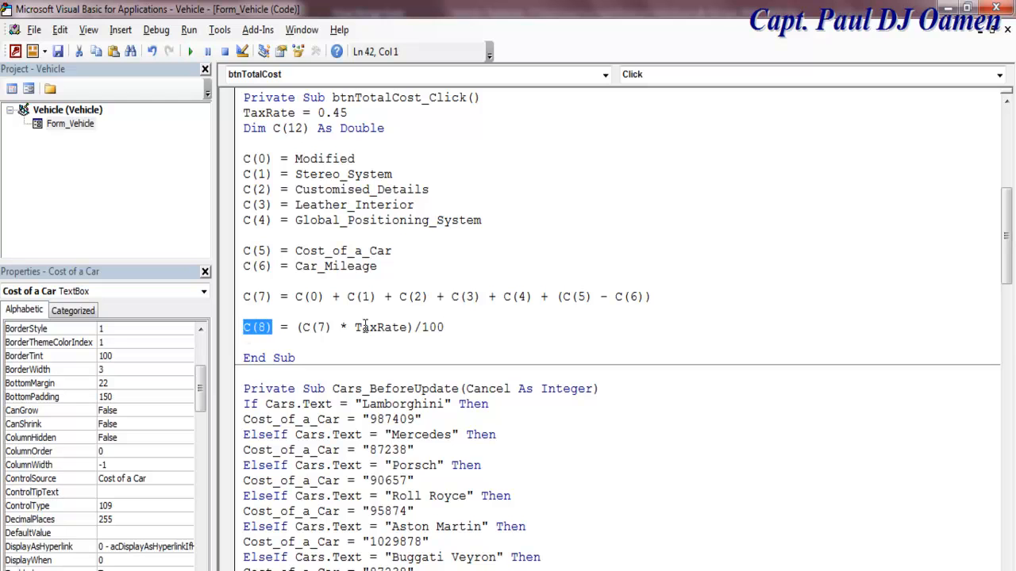
{"action": "left_click", "coordinate": [449, 327]}
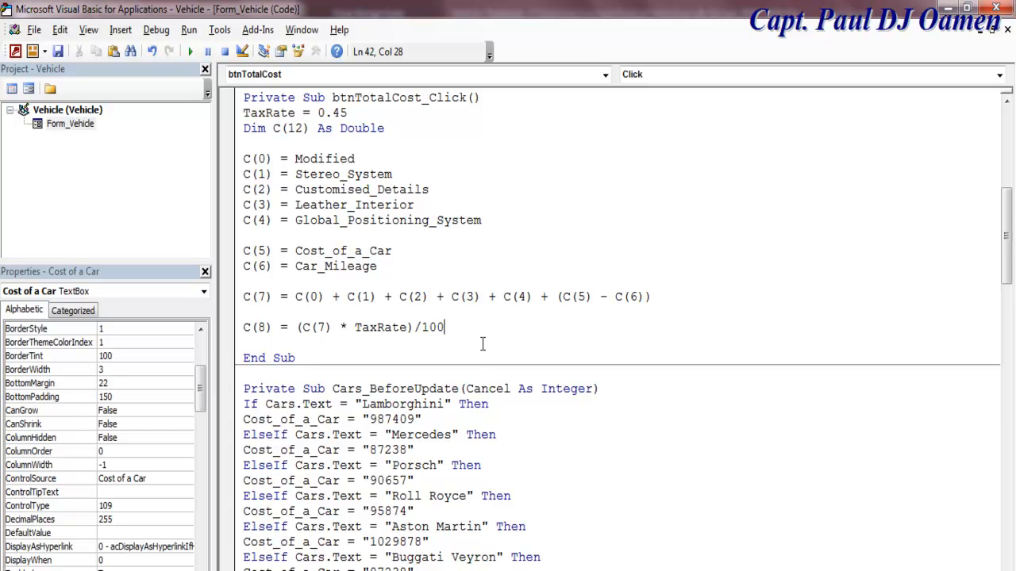
{"action": "key", "text": "Return"}
{"action": "type", "text": "Tax"}
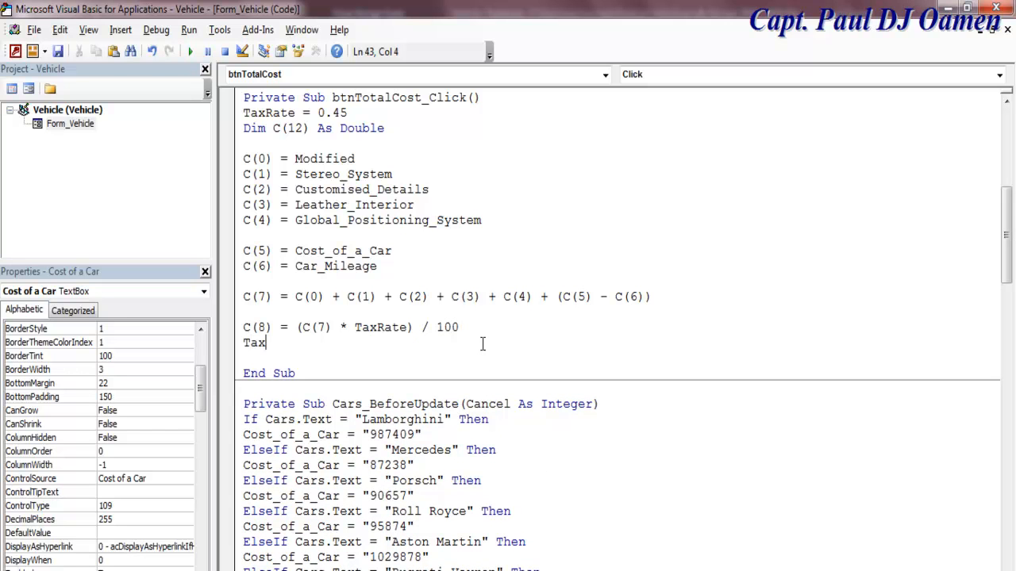
{"action": "type", "text": " = C("}
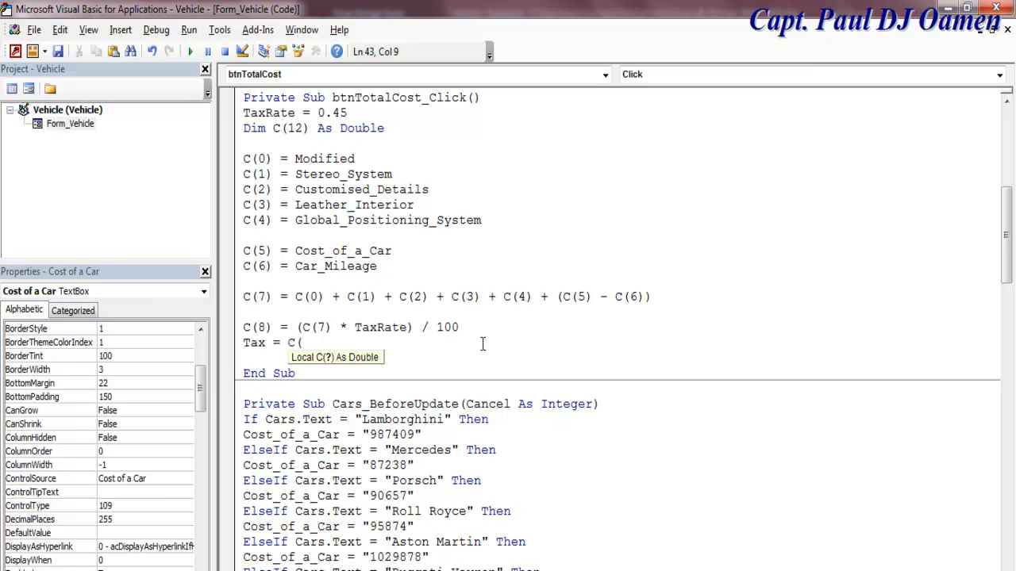
{"action": "type", "text": "8)"}
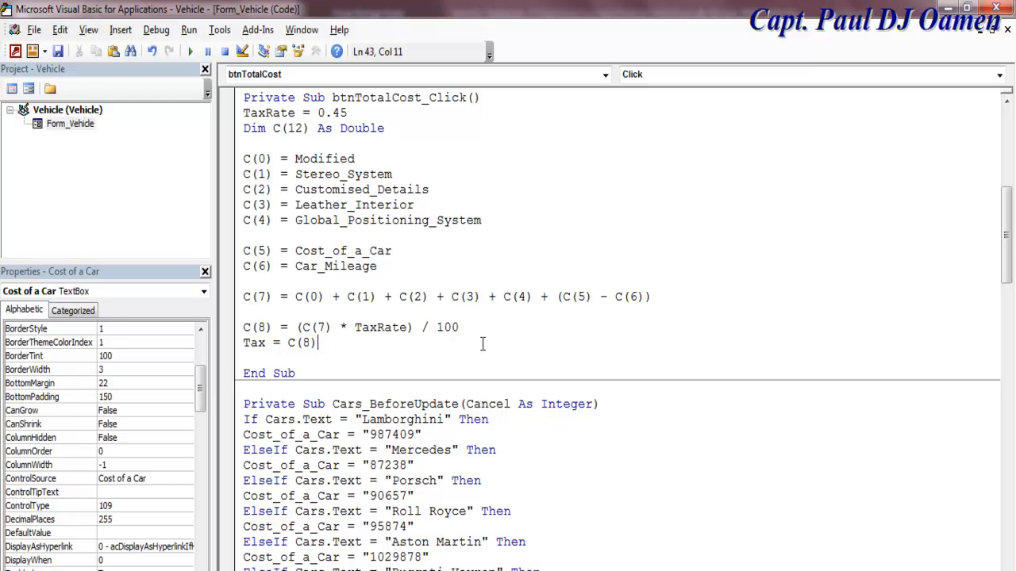
Step: Add SubTotal = C(7) and Total = C(7) + C(8) below the Tax line
{"action": "key", "text": "Return"}
{"action": "type", "text": "Su"}
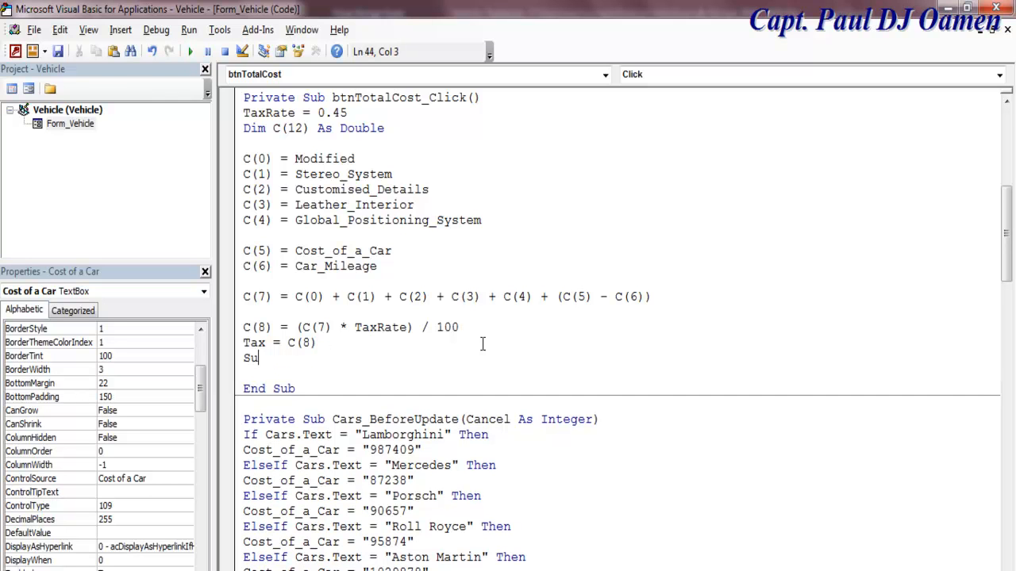
{"action": "type", "text": "bTotal = C(7"}
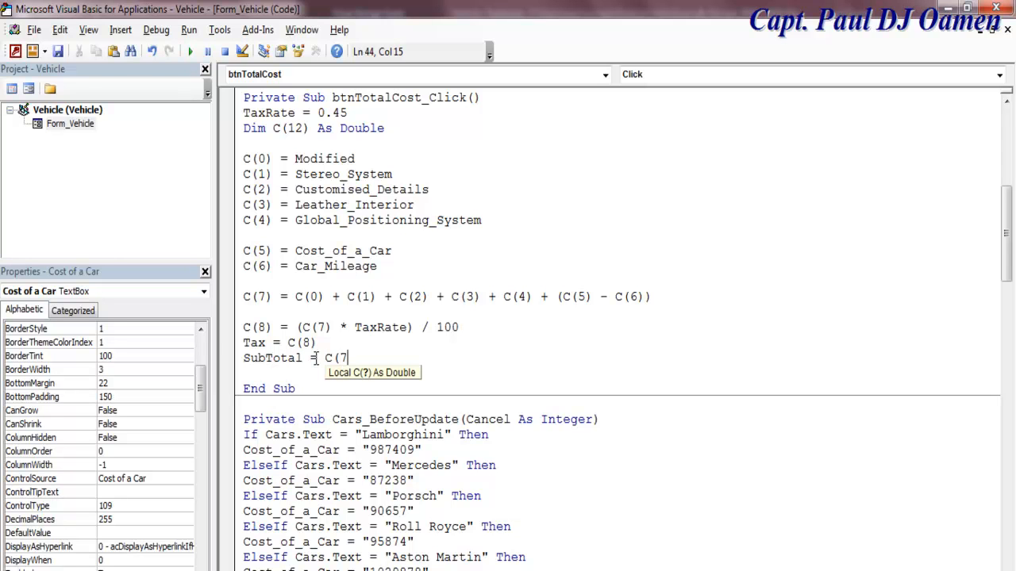
{"action": "type", "text": ")"}
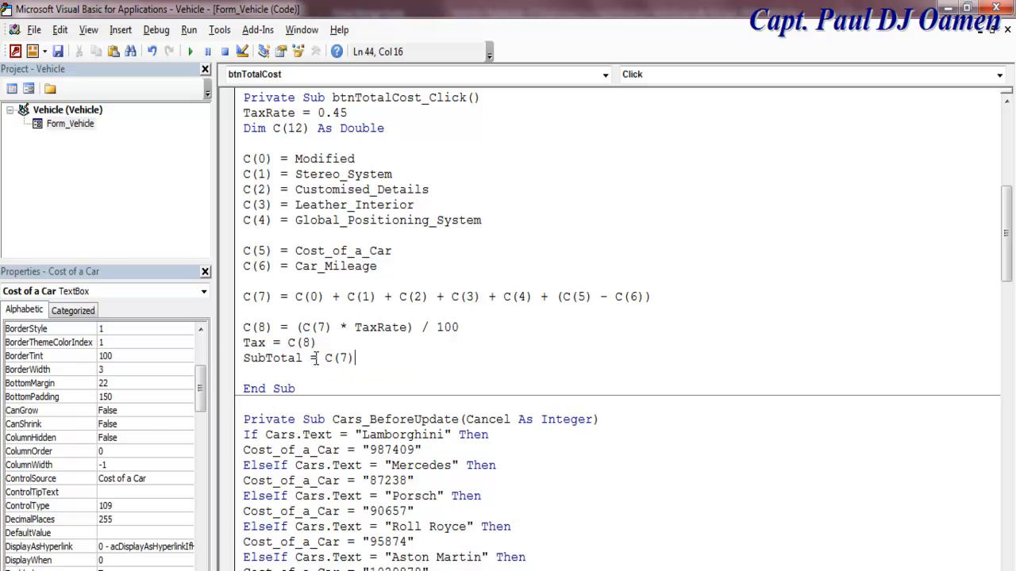
{"action": "key", "text": "Return"}
{"action": "type", "text": "Total ="}
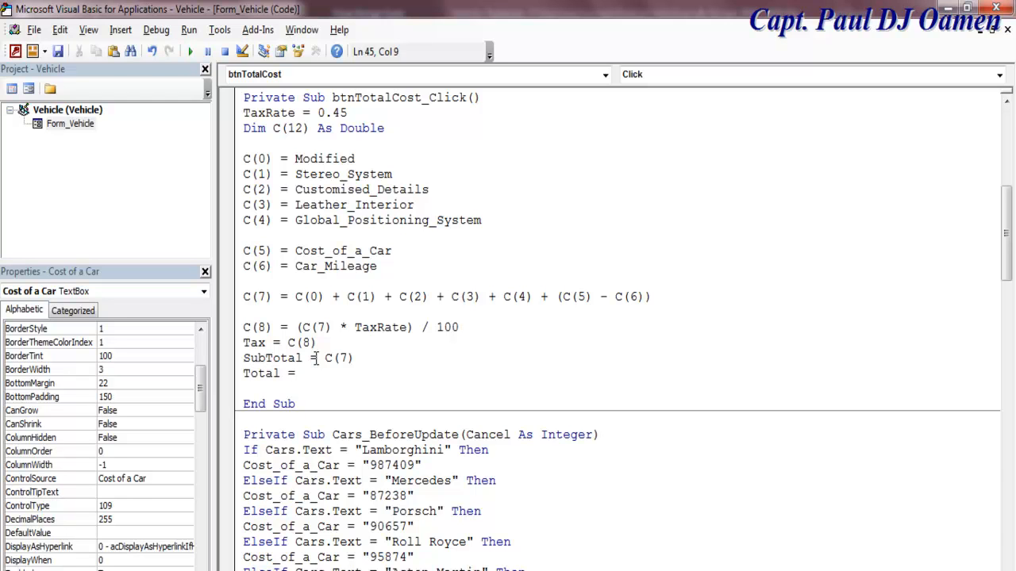
{"action": "type", "text": " C("}
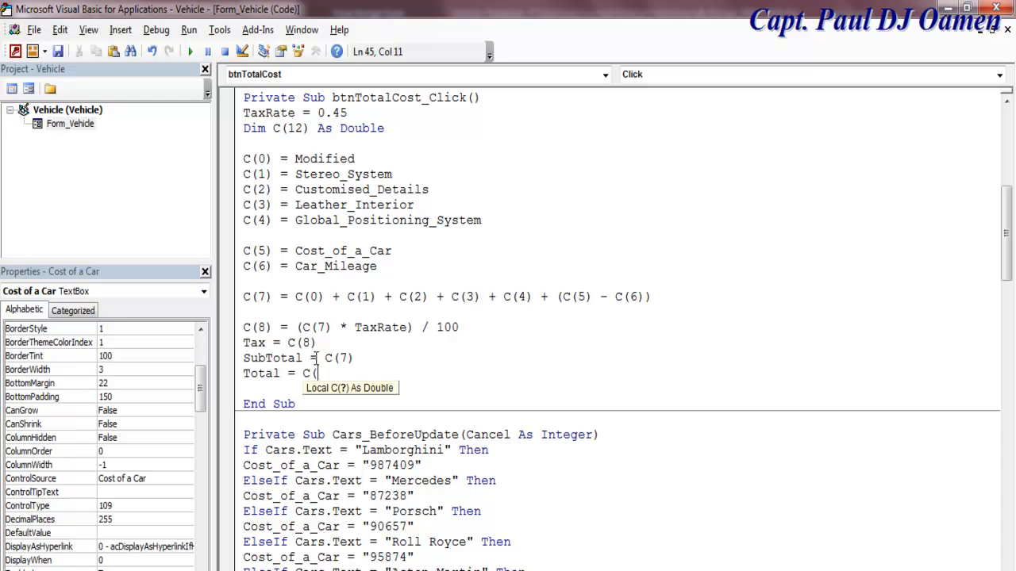
{"action": "type", "text": "7) +"}
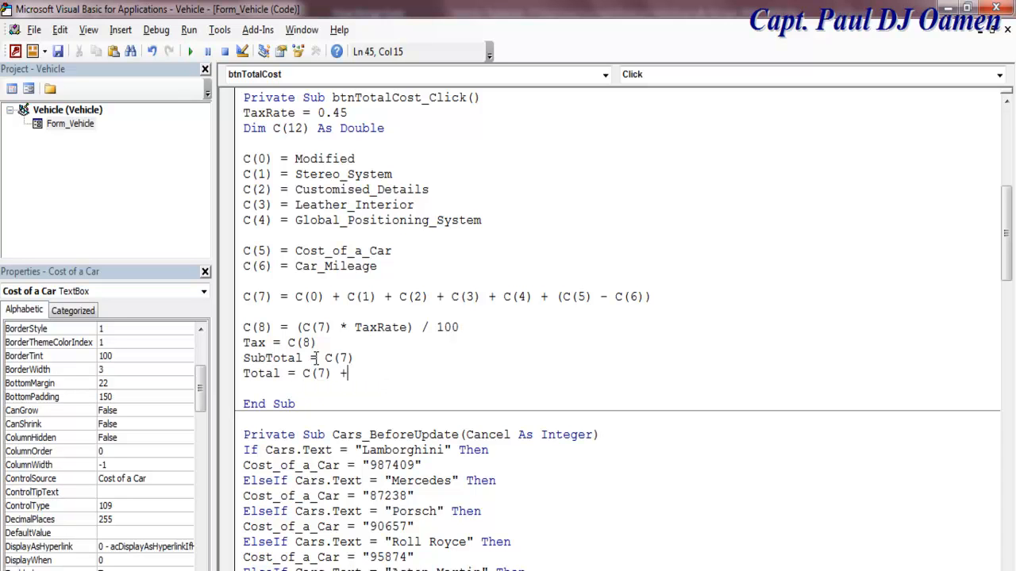
{"action": "type", "text": " C(8)"}
Step: Save the VBA project and return to the Access Vehicle form
{"action": "left_click_drag", "start_coordinate": [245, 113], "coordinate": [389, 374]}
{"action": "left_click", "coordinate": [448, 364]}
{"action": "left_click", "coordinate": [58, 50]}
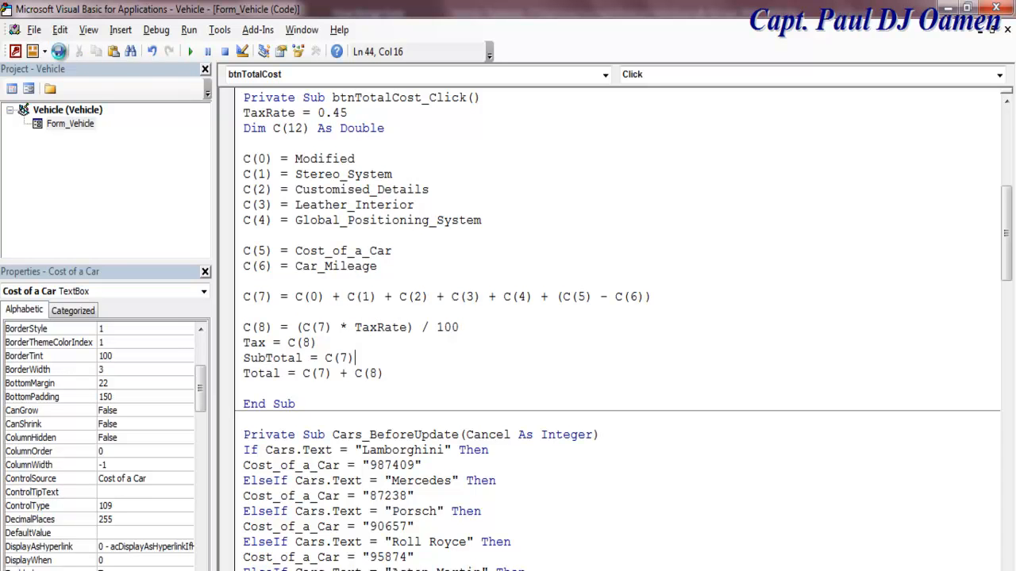
{"action": "left_click", "coordinate": [29, 88]}
Step: In Form view, choose Lamborghini as the car and 1001 - 10000 as the trade range
{"action": "left_click", "coordinate": [24, 87]}
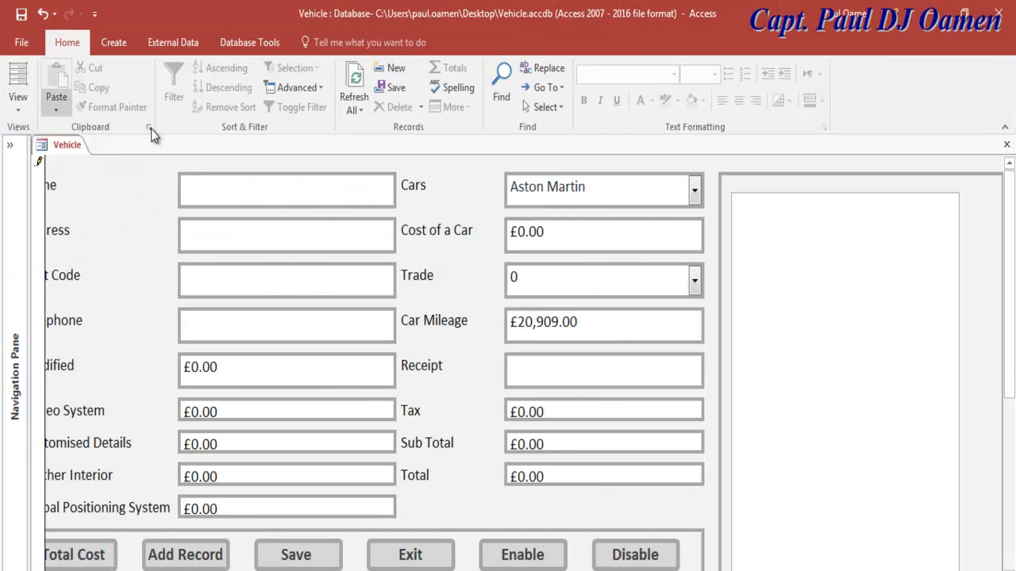
{"action": "left_click", "coordinate": [695, 193]}
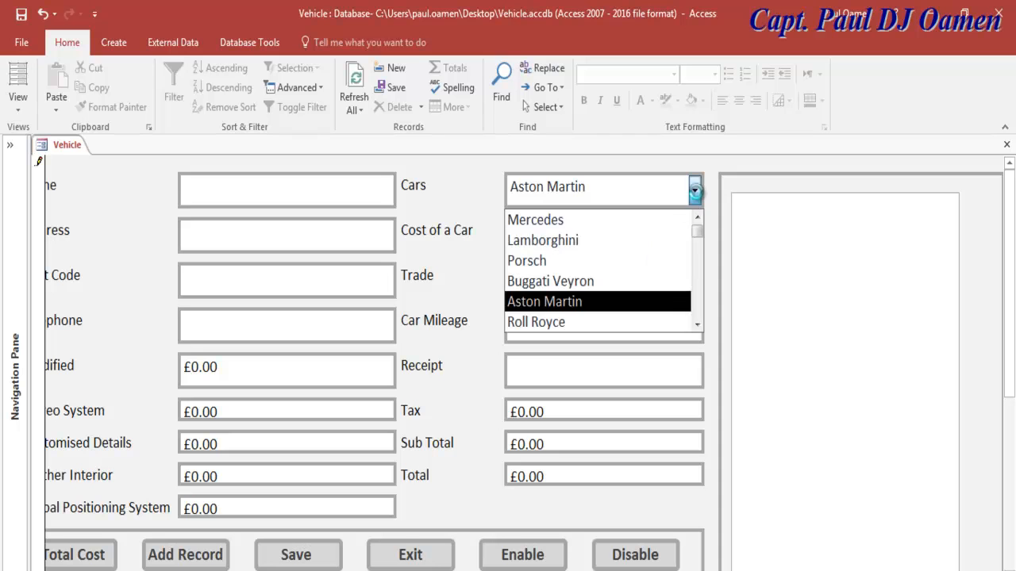
{"action": "left_click", "coordinate": [562, 241]}
{"action": "left_click", "coordinate": [695, 282]}
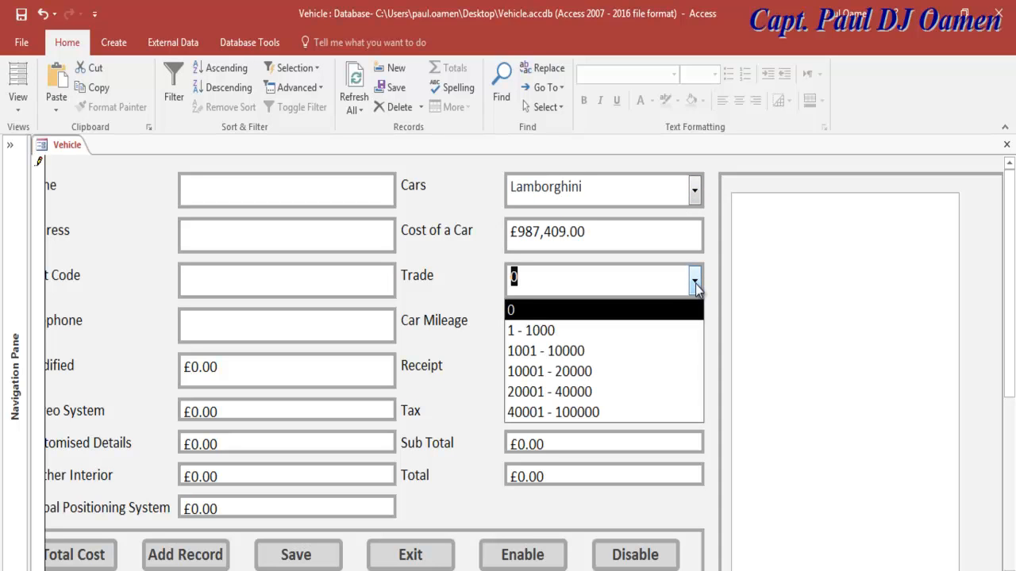
{"action": "left_click", "coordinate": [575, 350]}
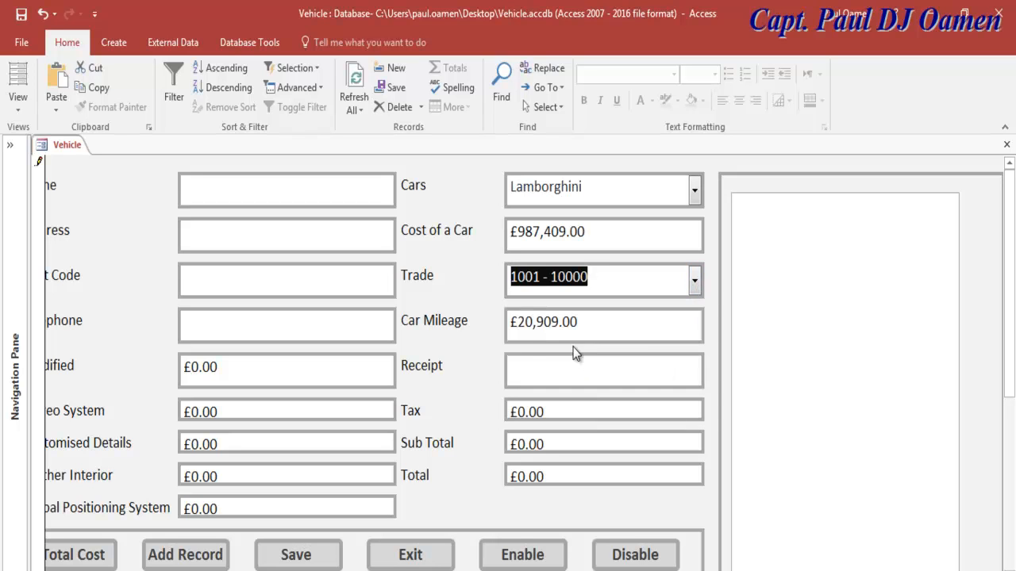
{"action": "left_click", "coordinate": [532, 276]}
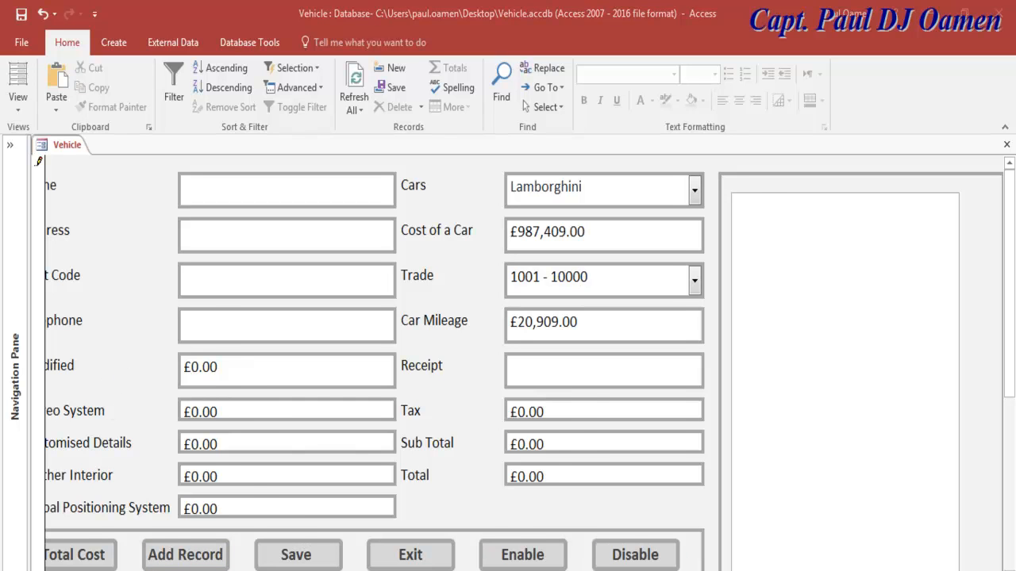
Step: Tick all five extras and run the Total Cost calculation
{"action": "scroll", "coordinate": [523, 362], "scroll_direction": "left", "scroll_amount": 1}
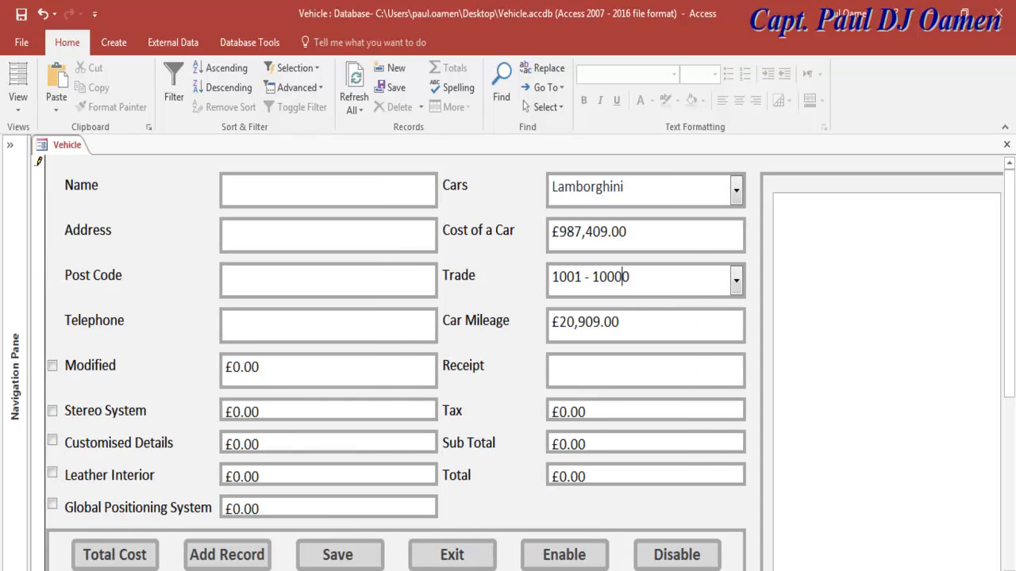
{"action": "left_click", "coordinate": [52, 367]}
{"action": "left_click", "coordinate": [56, 411]}
{"action": "left_click", "coordinate": [54, 441]}
{"action": "left_click", "coordinate": [64, 477]}
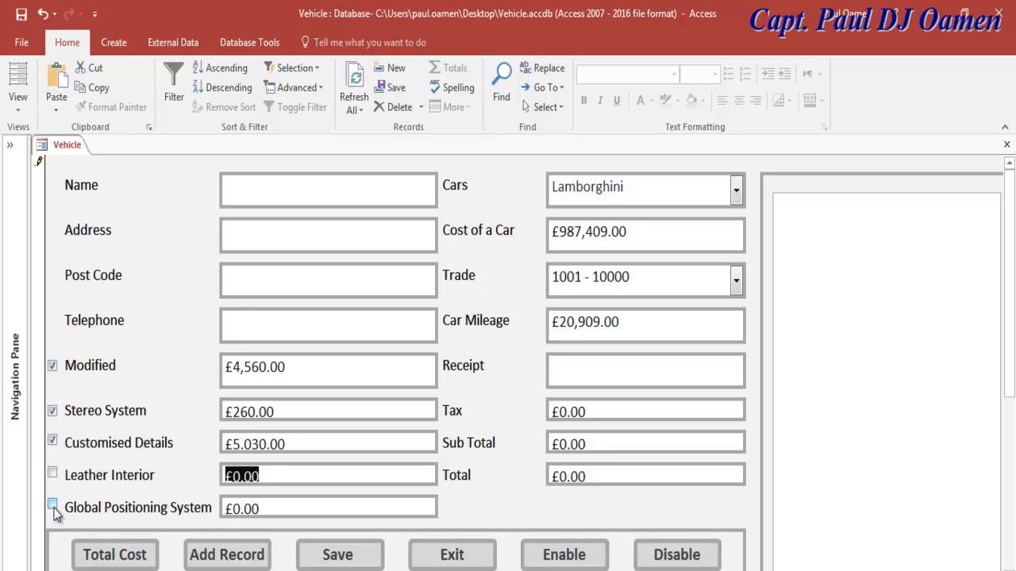
{"action": "left_click", "coordinate": [54, 507]}
{"action": "left_click", "coordinate": [53, 475]}
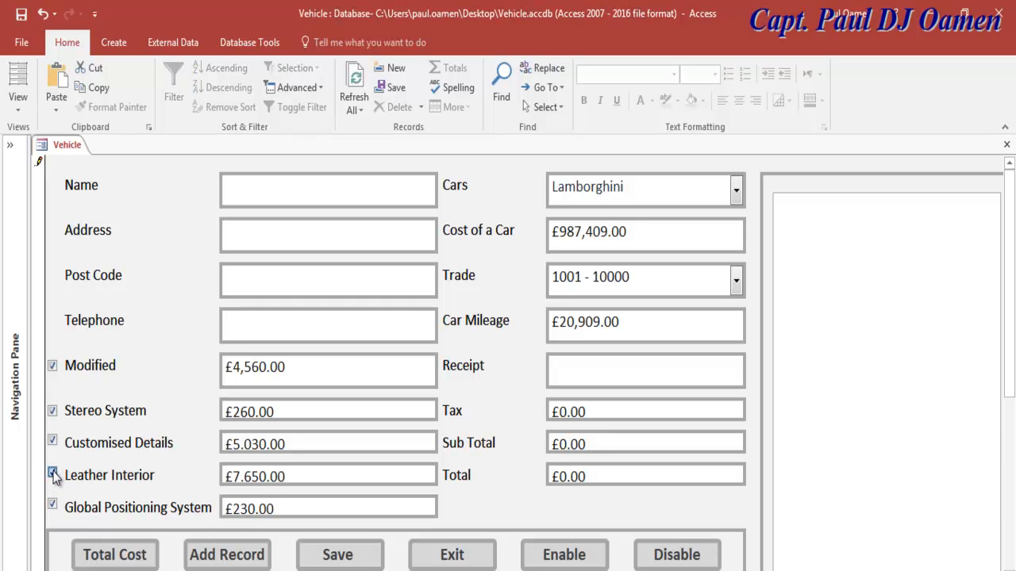
{"action": "left_click", "coordinate": [133, 558]}
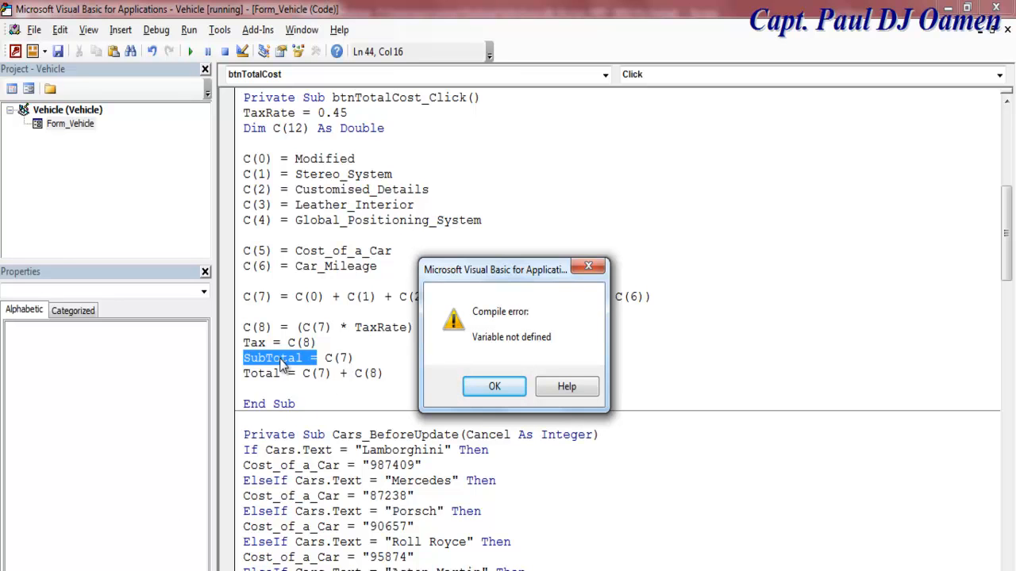
Step: Dismiss the compile error, close the Vehicle form and expand the Navigation Pane
{"action": "left_click", "coordinate": [486, 386]}
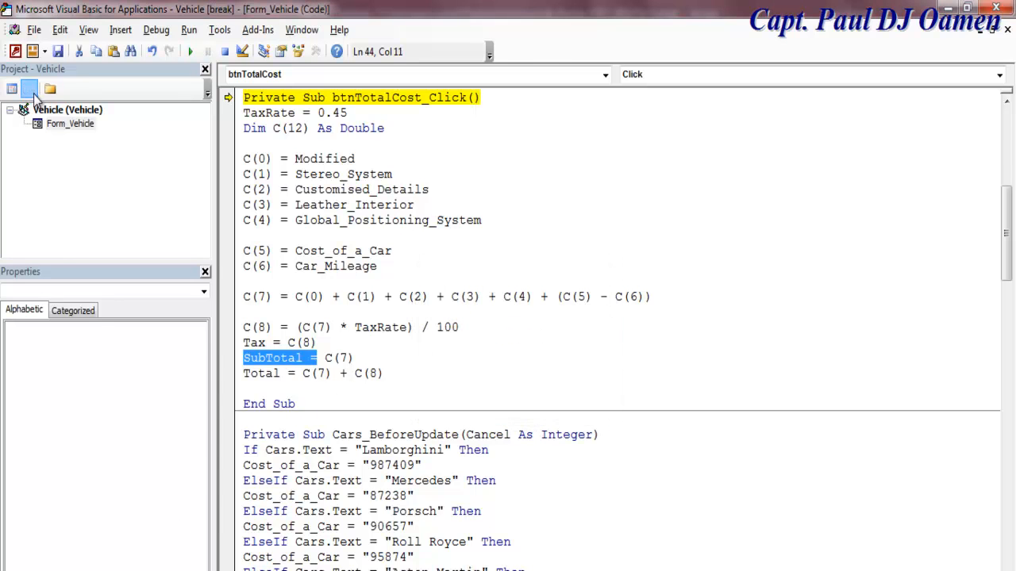
{"action": "left_click", "coordinate": [29, 89]}
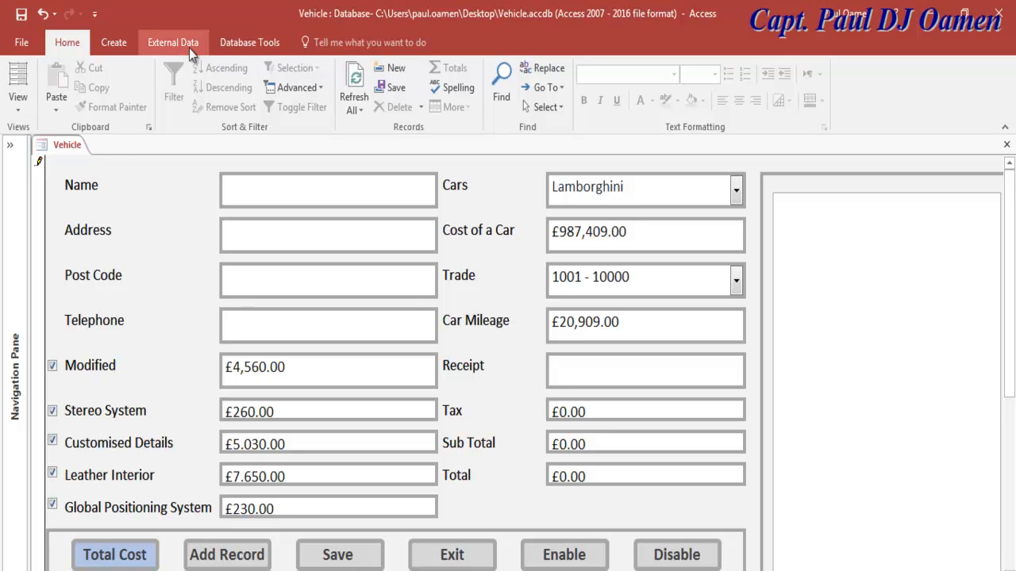
{"action": "left_click", "coordinate": [18, 111]}
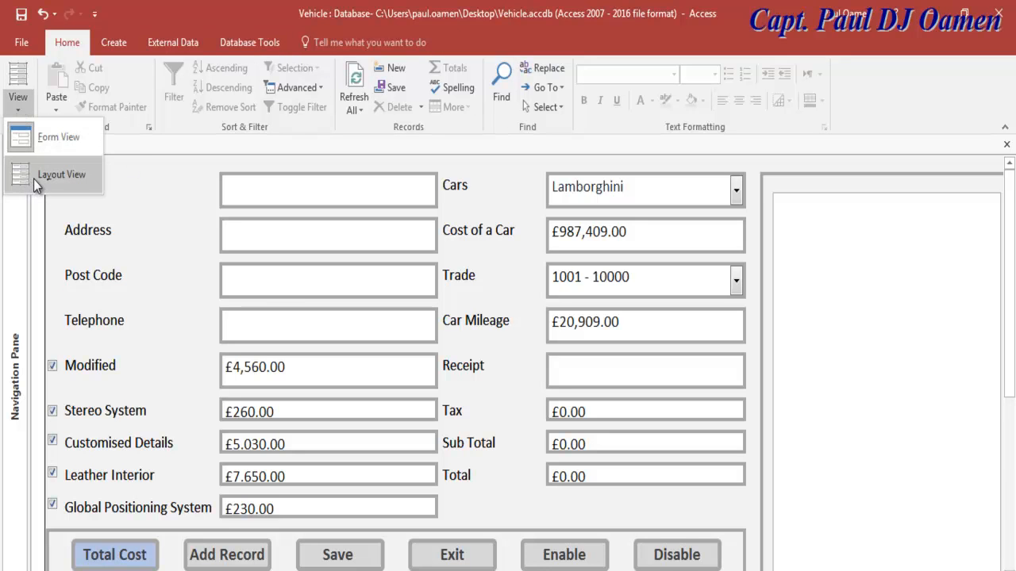
{"action": "left_click", "coordinate": [132, 194]}
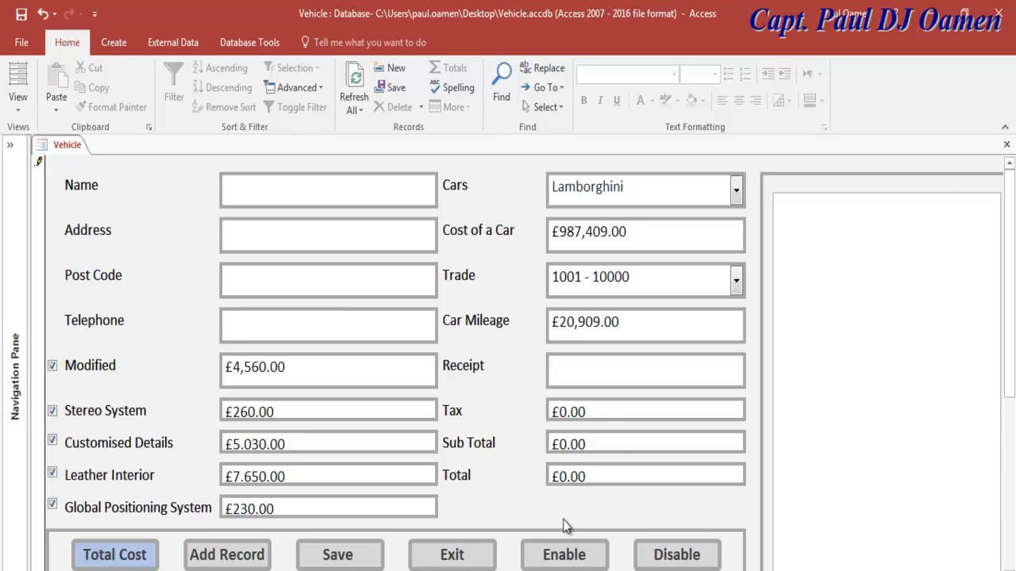
{"action": "left_click", "coordinate": [1006, 144]}
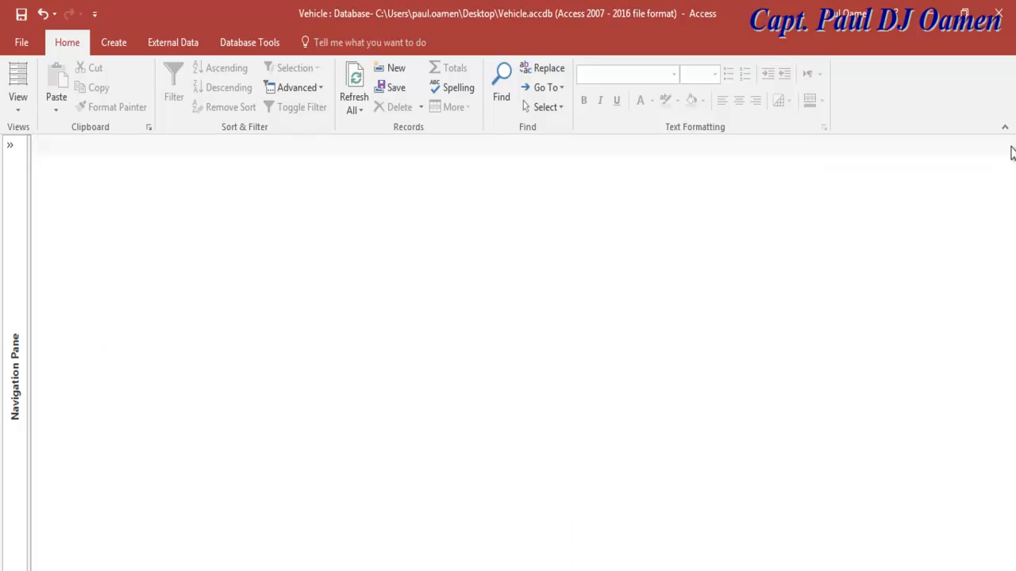
{"action": "left_click", "coordinate": [11, 146]}
Step: Open the Vehicle form in Design view, view its code and reset the paused run
{"action": "right_click", "coordinate": [45, 289]}
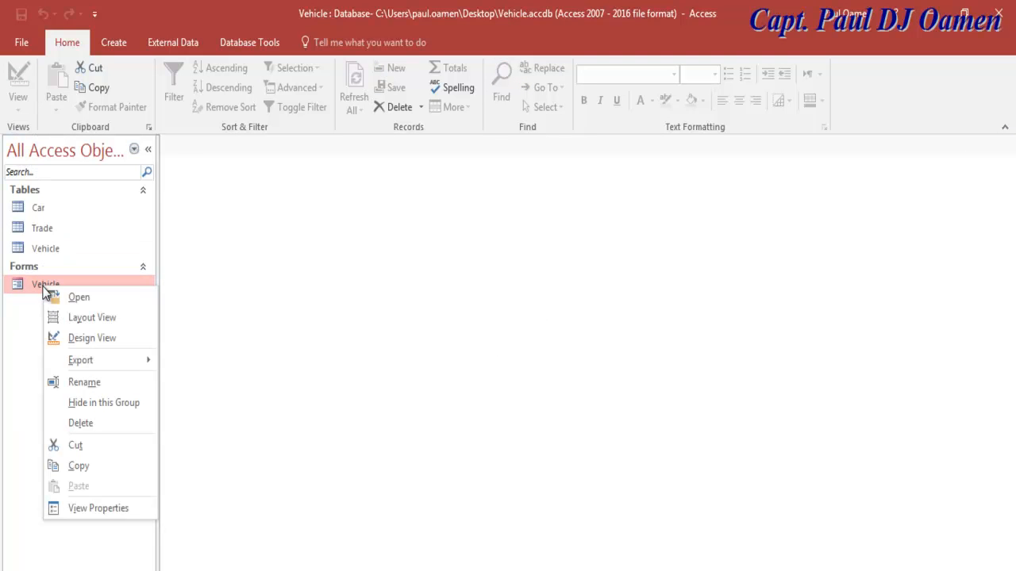
{"action": "left_click", "coordinate": [87, 338]}
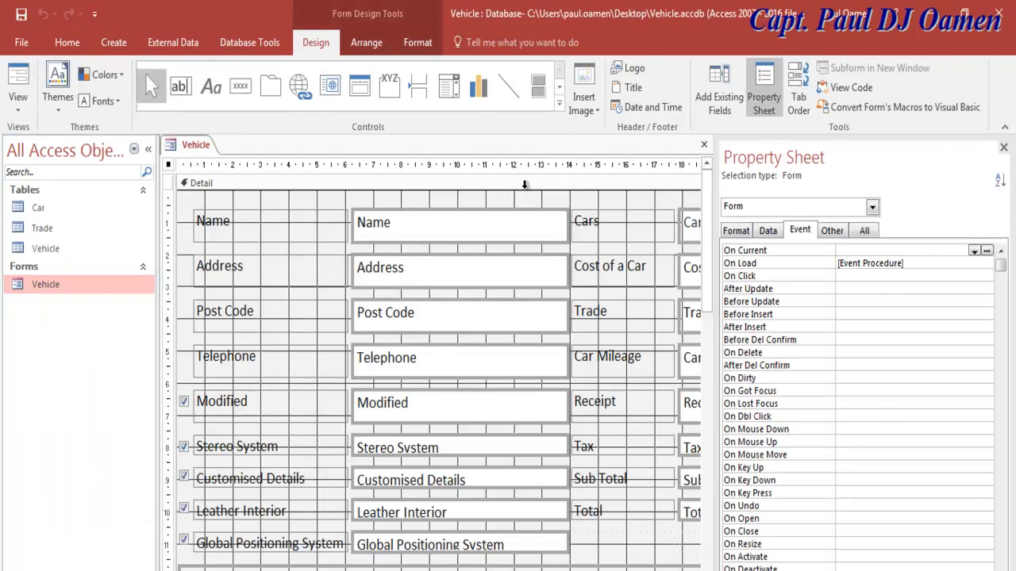
{"action": "left_click", "coordinate": [852, 88]}
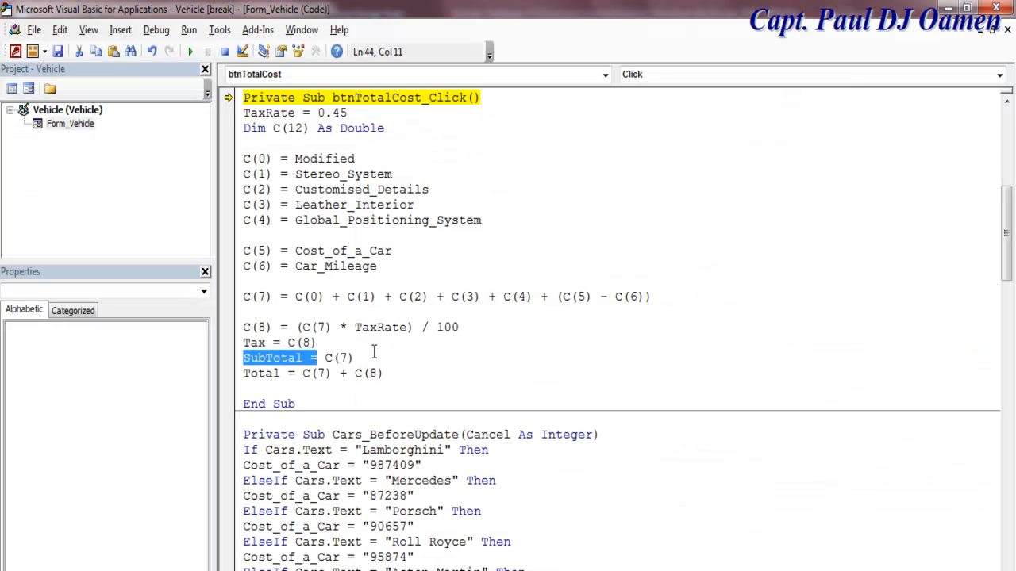
{"action": "left_click", "coordinate": [224, 51]}
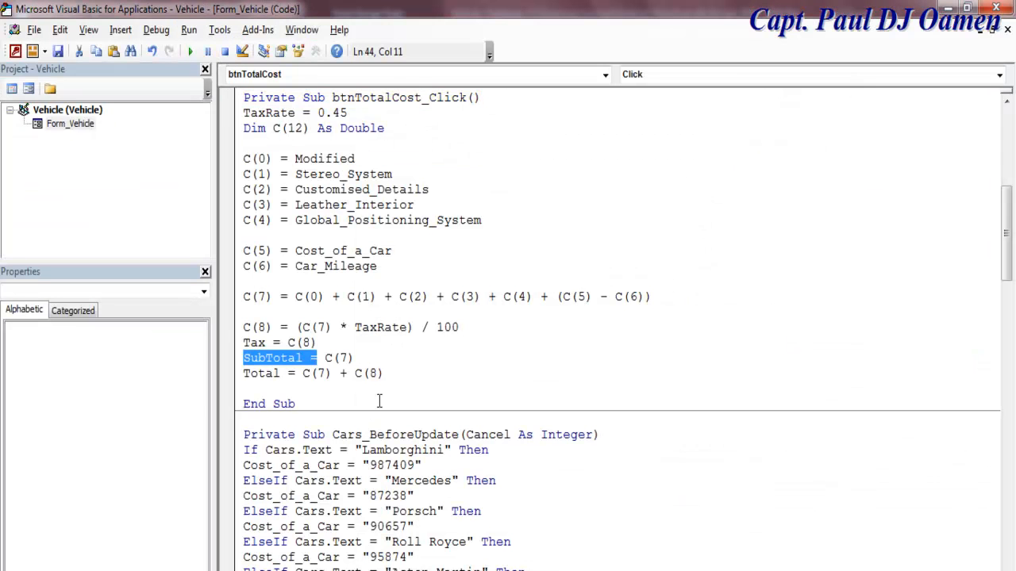
Step: Rename SubTotal to Sub_Total in the Total Cost code
{"action": "left_click", "coordinate": [296, 372]}
{"action": "left_click", "coordinate": [273, 359]}
{"action": "left_click", "coordinate": [265, 359]}
{"action": "type", "text": "_"}
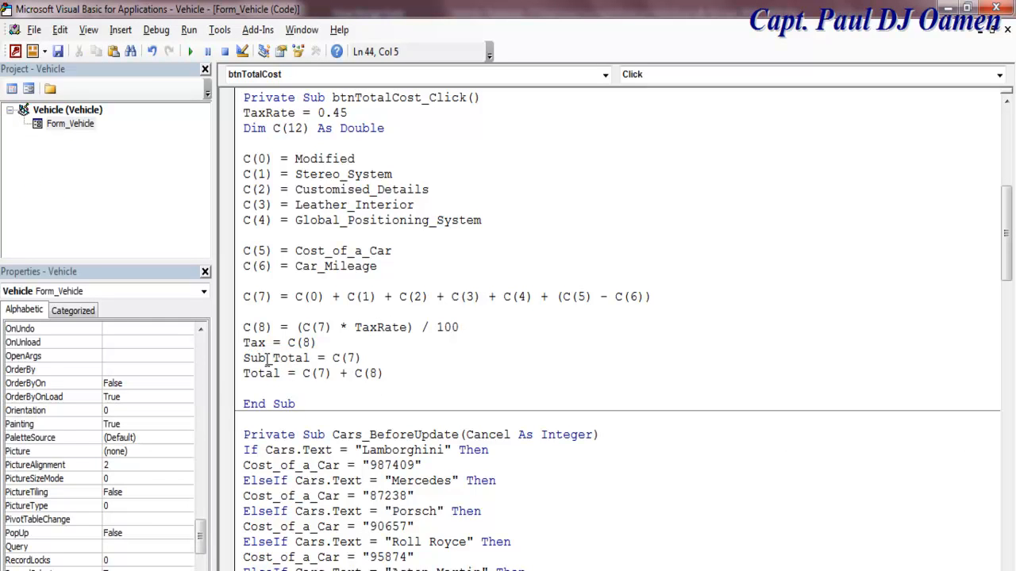
Step: Check the form's object list, then run the Vehicle form in Form view
{"action": "left_click", "coordinate": [605, 75]}
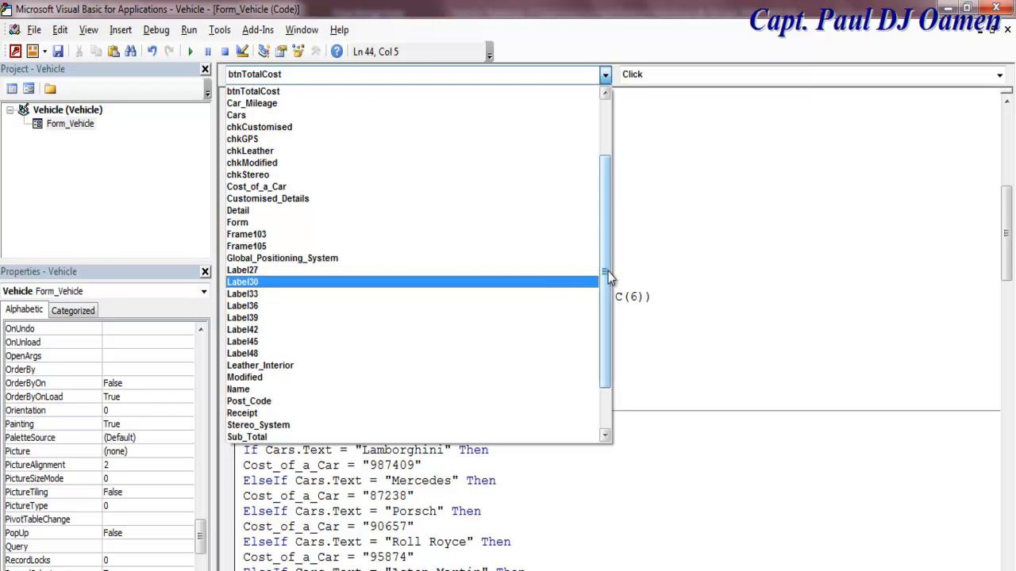
{"action": "left_click_drag", "start_coordinate": [608, 272], "coordinate": [607, 382]}
{"action": "key", "text": "Escape"}
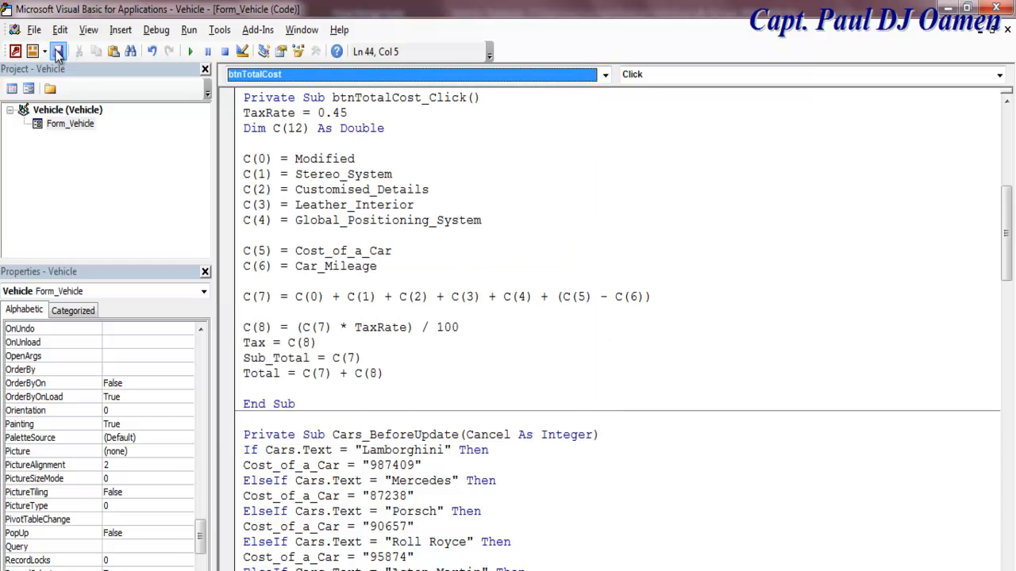
{"action": "key", "text": "alt+F11"}
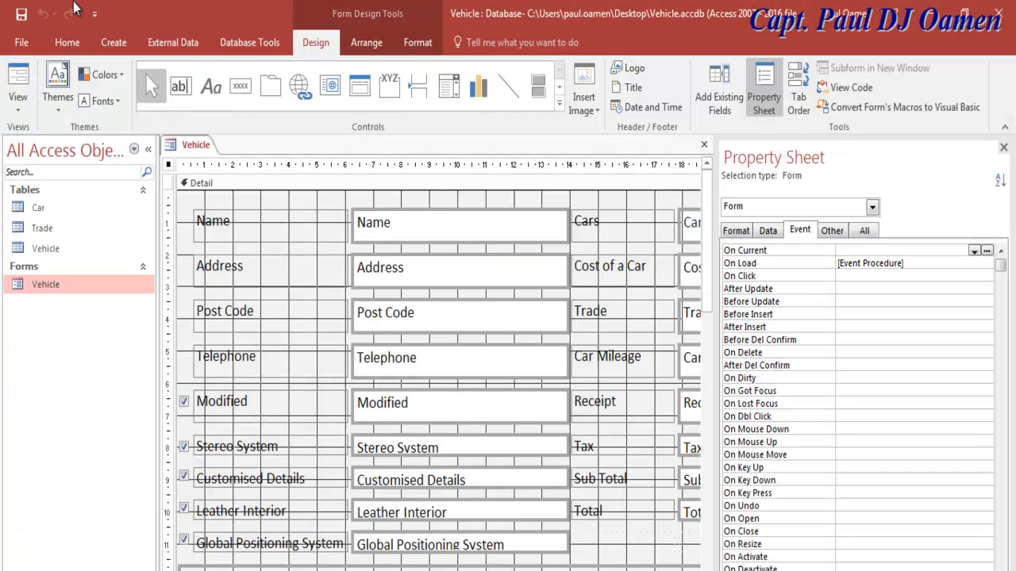
{"action": "left_click", "coordinate": [17, 79]}
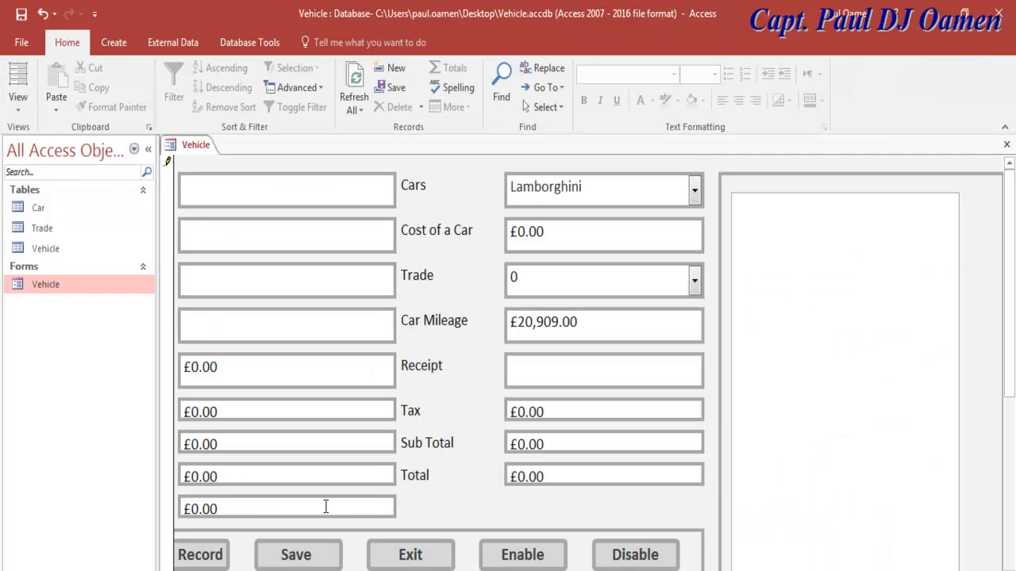
Step: Widen the form and tick Modified, Stereo System, Customised Details, Leather Interior and Global Positioning System
{"action": "left_click", "coordinate": [148, 150]}
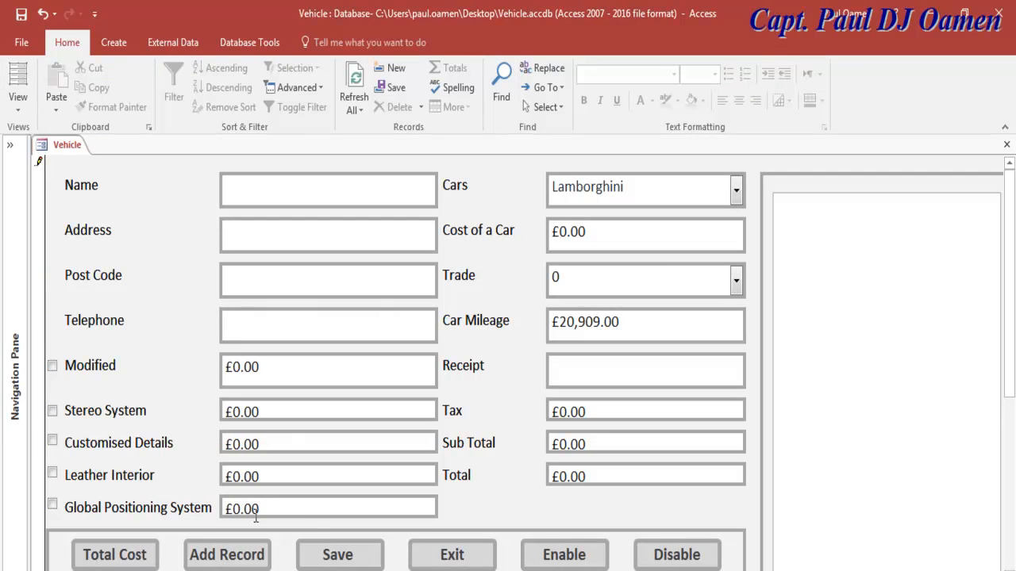
{"action": "left_click", "coordinate": [53, 367]}
{"action": "left_click", "coordinate": [52, 412]}
{"action": "left_click", "coordinate": [53, 441]}
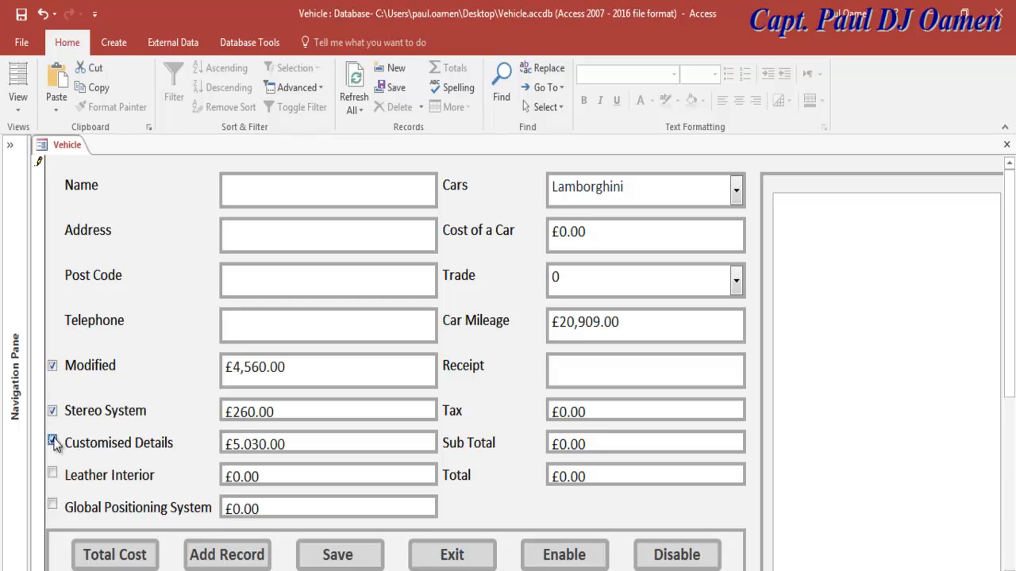
{"action": "left_click", "coordinate": [52, 474]}
{"action": "left_click", "coordinate": [51, 504]}
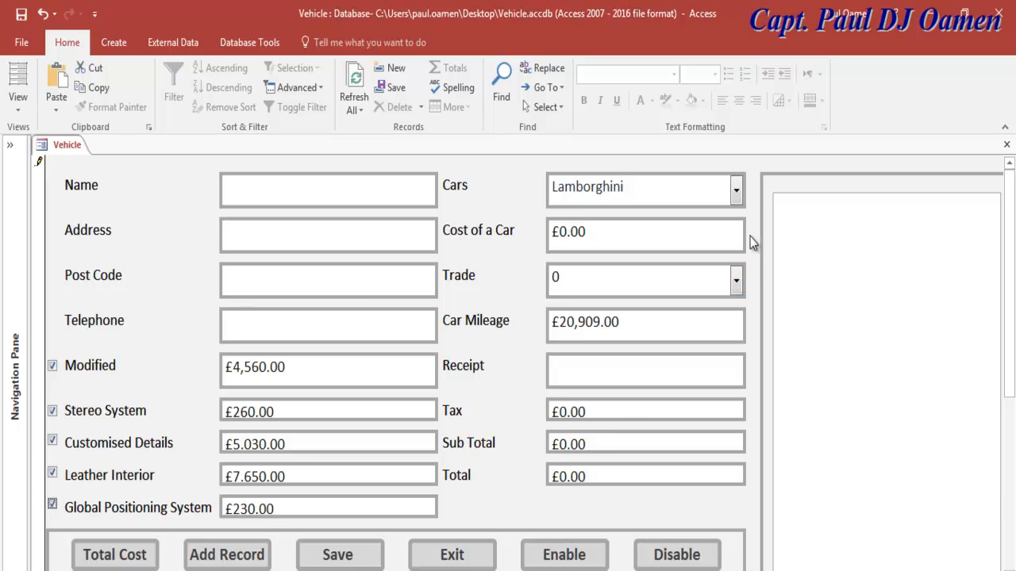
Step: Choose Lamborghini and Trade 1001 - 10000, then calculate the Total Cost of £988,659.04
{"action": "left_click", "coordinate": [742, 198]}
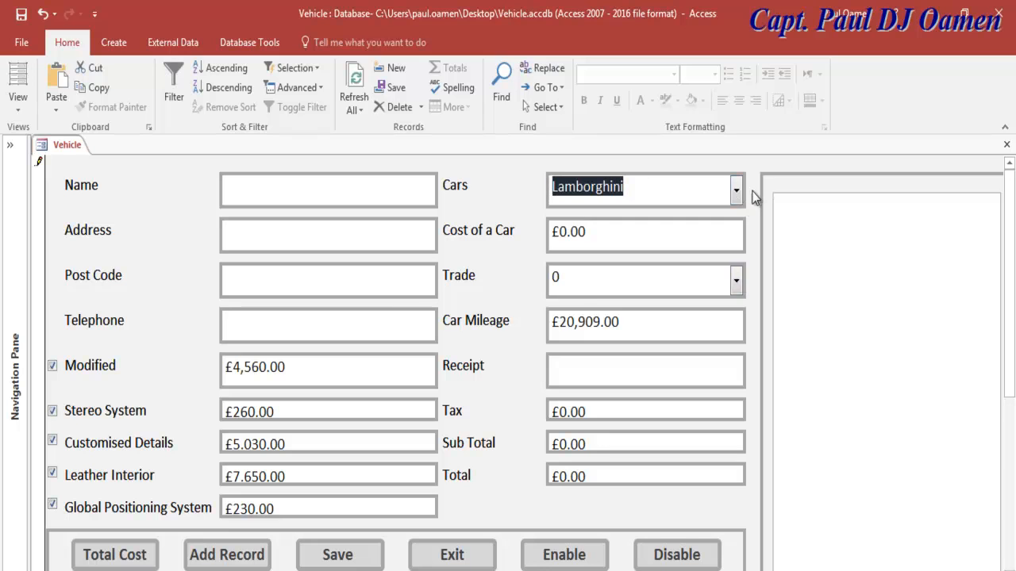
{"action": "left_click", "coordinate": [736, 191]}
{"action": "left_click", "coordinate": [594, 240]}
{"action": "left_click", "coordinate": [736, 281]}
{"action": "left_click", "coordinate": [578, 354]}
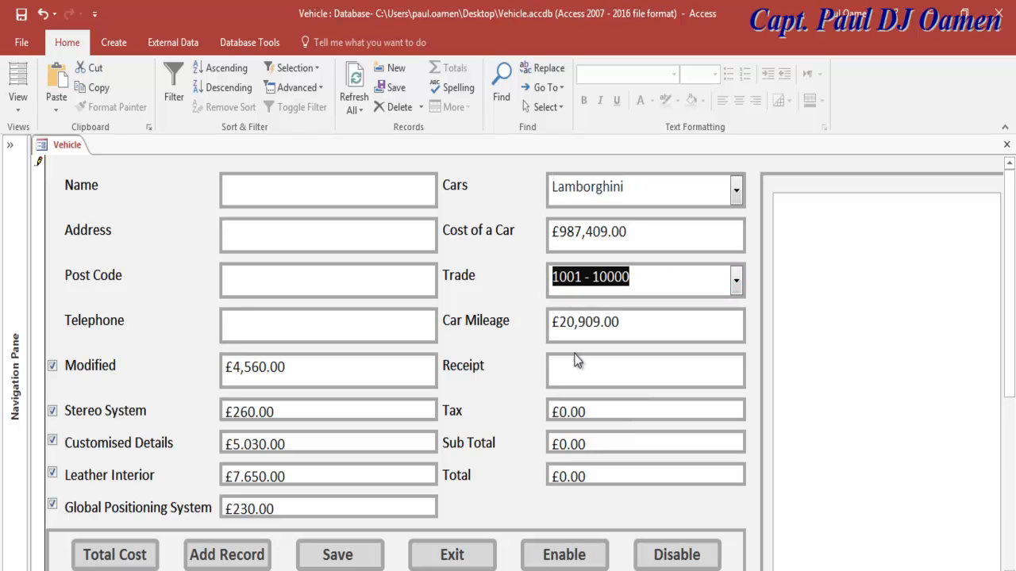
{"action": "left_click", "coordinate": [148, 556]}
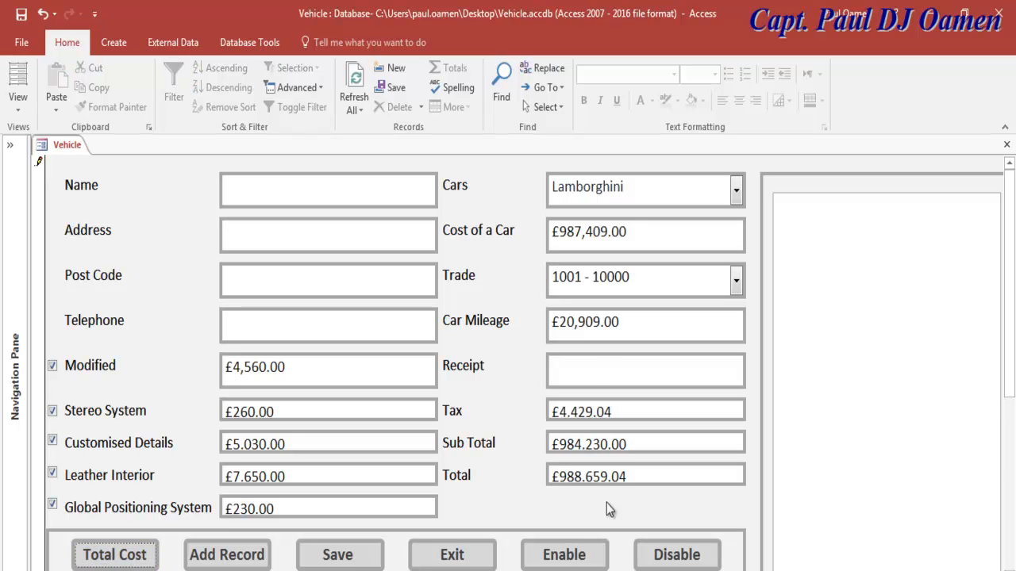
{"action": "left_click", "coordinate": [581, 373]}
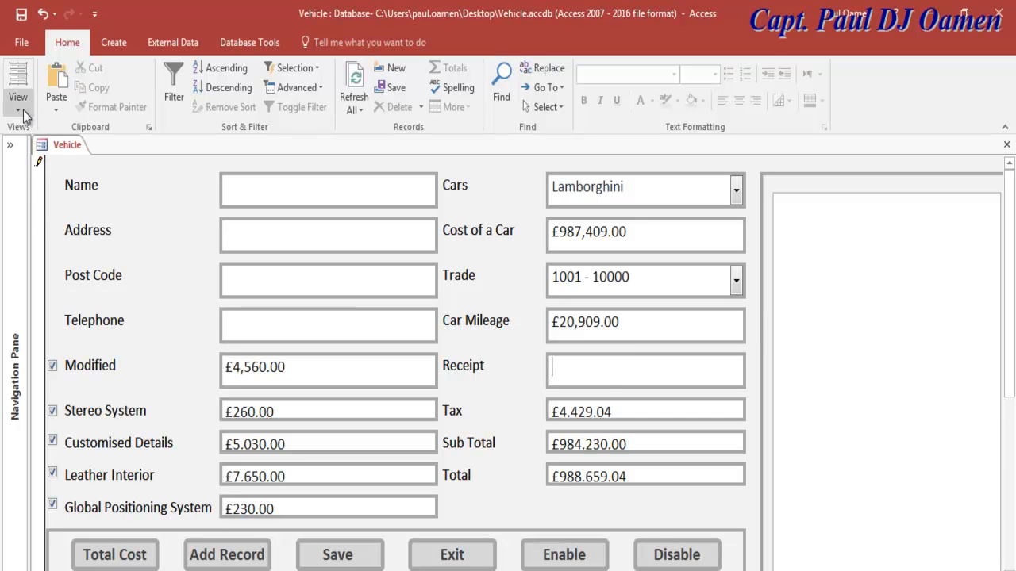
Step: Switch the Vehicle form to Design view and open the btnTotalCost click code
{"action": "left_click", "coordinate": [593, 371]}
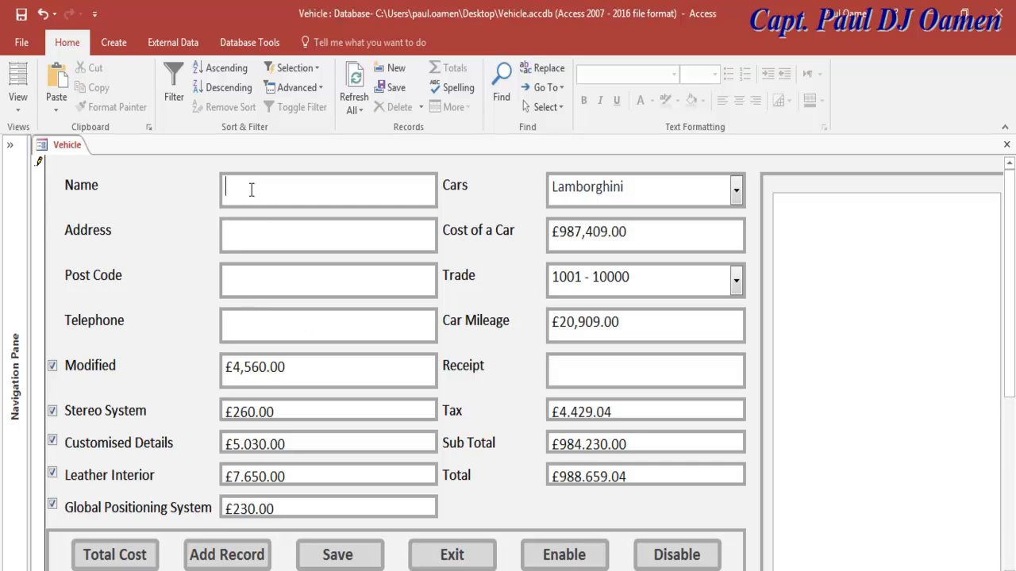
{"action": "left_click", "coordinate": [18, 101]}
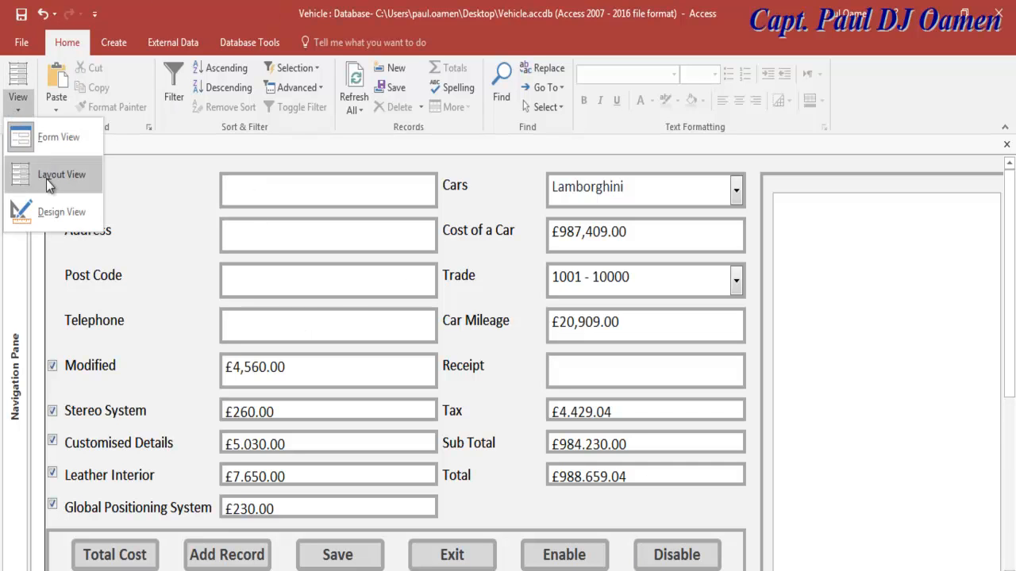
{"action": "left_click", "coordinate": [47, 212]}
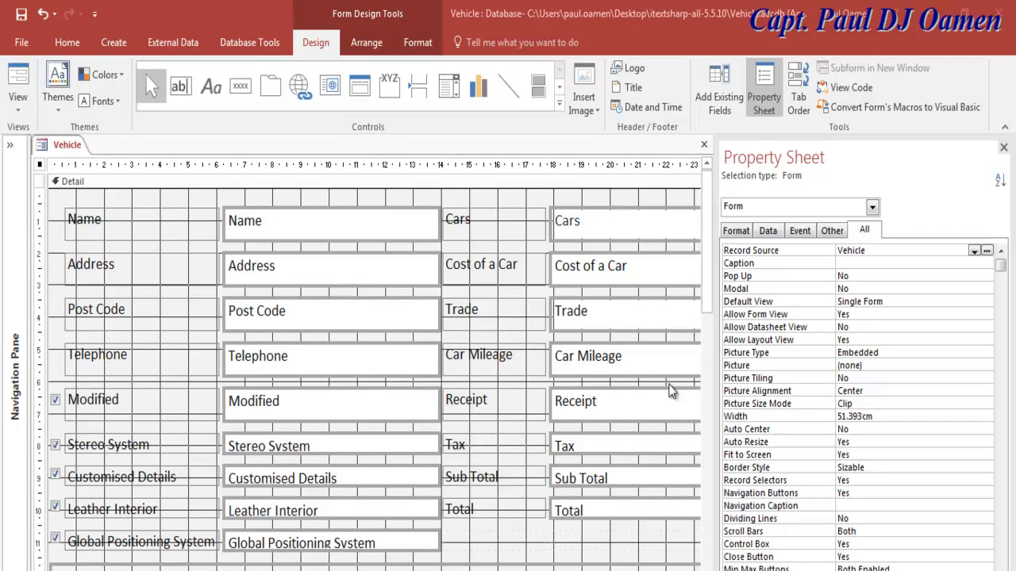
{"action": "left_click", "coordinate": [601, 405]}
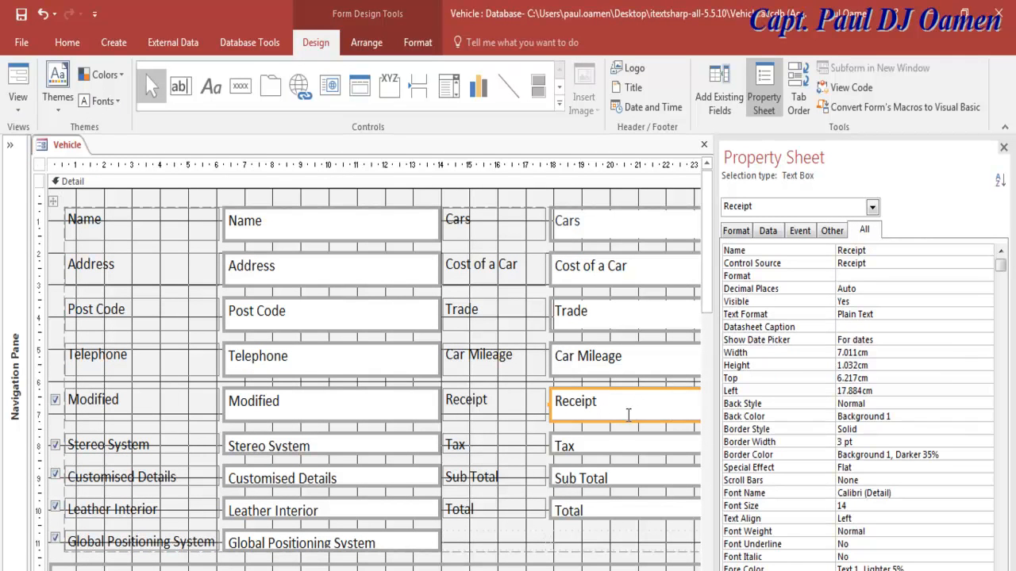
{"action": "scroll", "coordinate": [696, 293], "scroll_direction": "down", "scroll_amount": 4}
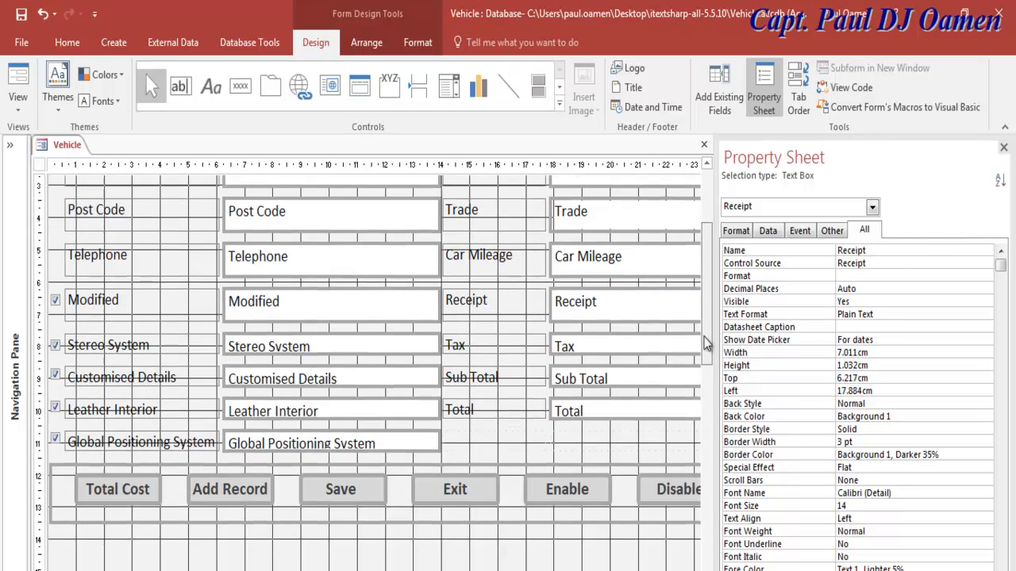
{"action": "left_click", "coordinate": [127, 478]}
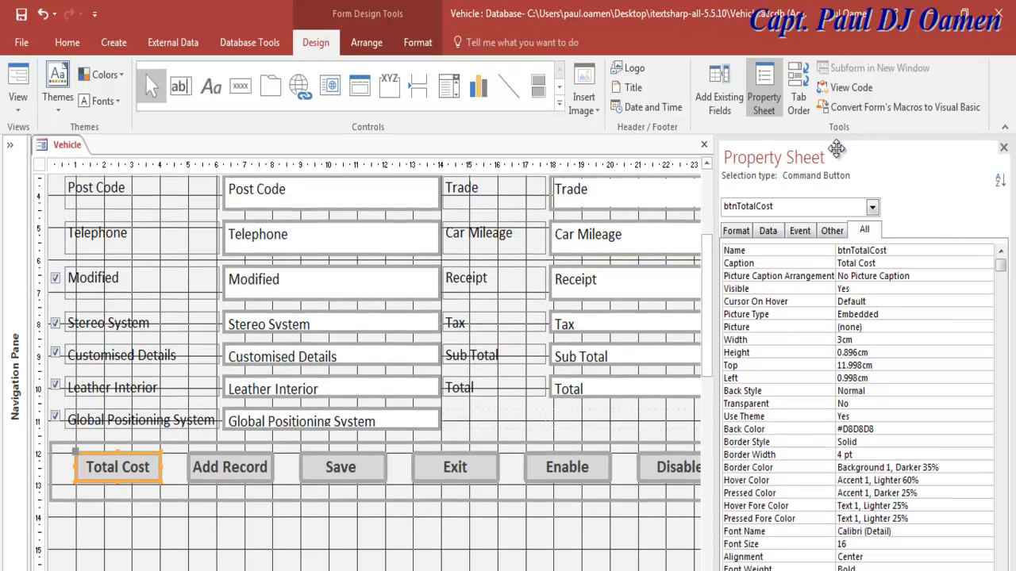
{"action": "left_click", "coordinate": [849, 90]}
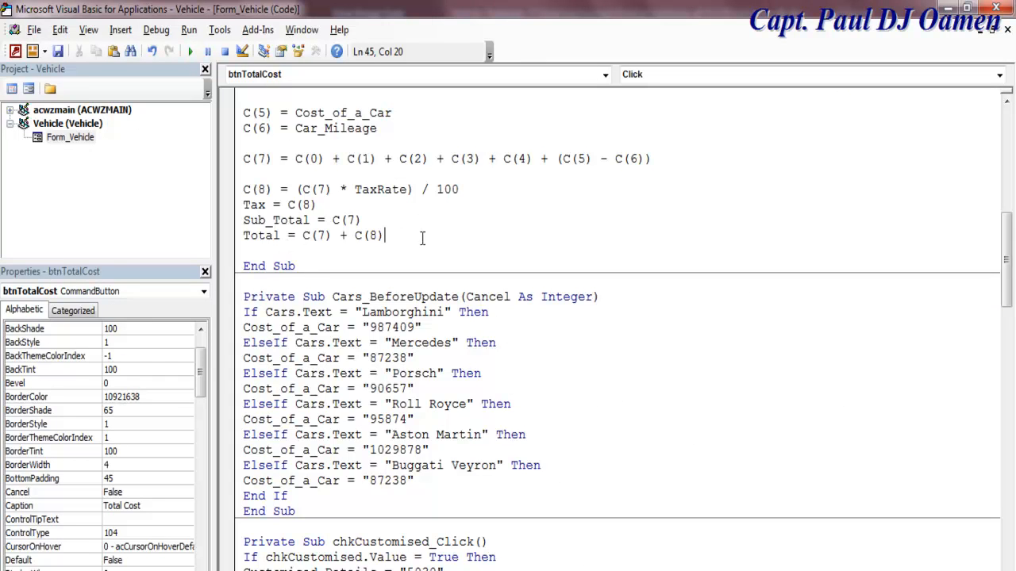
Step: Append Receipt = "Yes" after the Total line, then select the receipt text box in Design view
{"action": "key", "text": "Return"}
{"action": "key", "text": "Return"}
{"action": "type", "text": "R"}
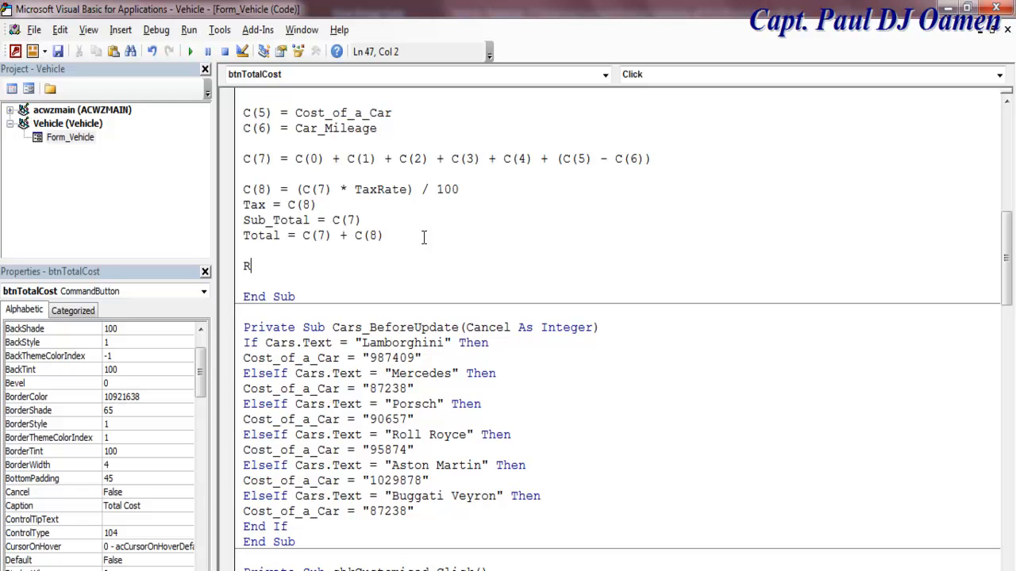
{"action": "type", "text": "eceipt = \"Yes"}
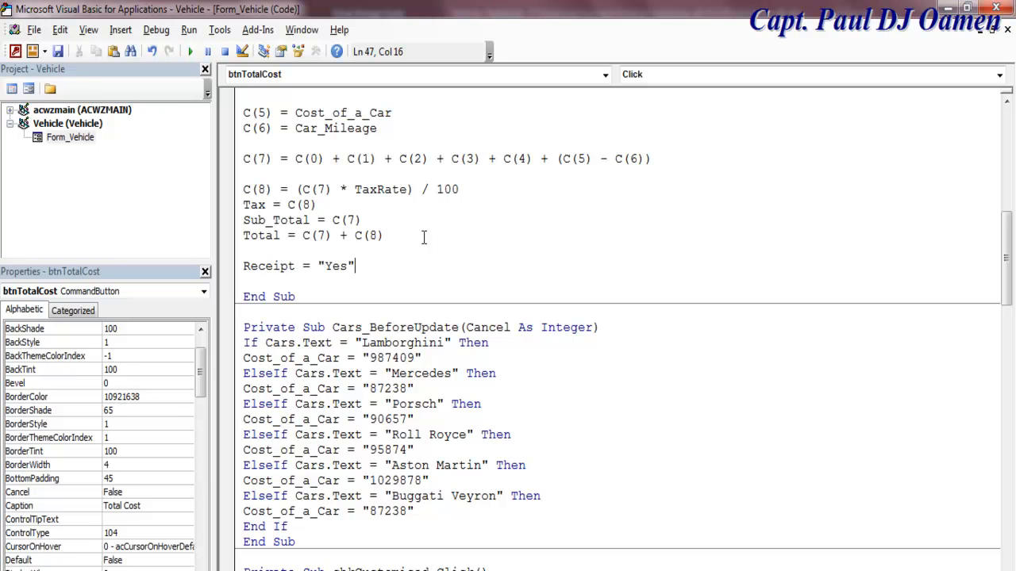
{"action": "left_click", "coordinate": [20, 89]}
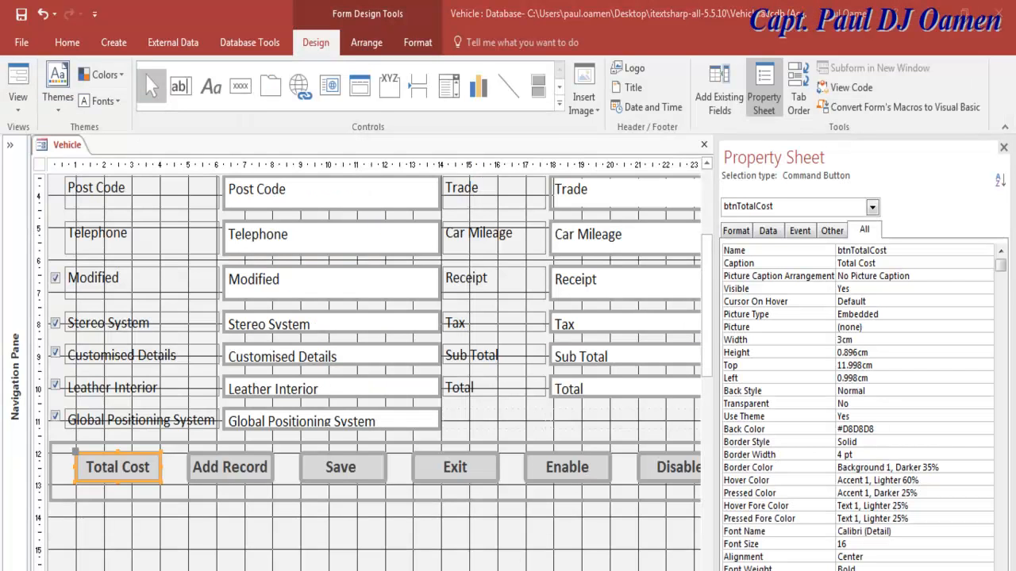
{"action": "scroll", "coordinate": [375, 365], "scroll_direction": "right", "scroll_amount": 5}
{"action": "left_click", "coordinate": [504, 404]}
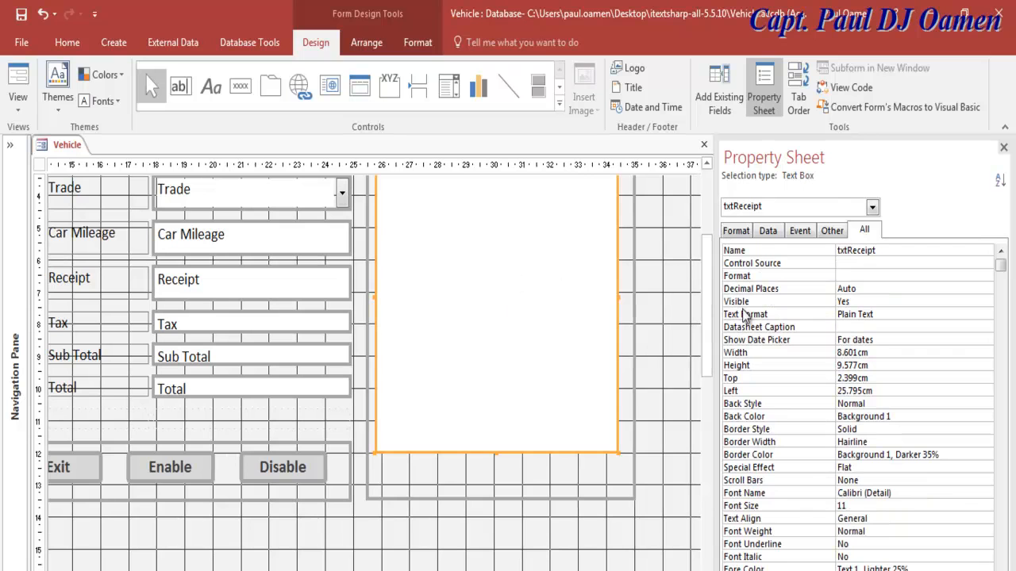
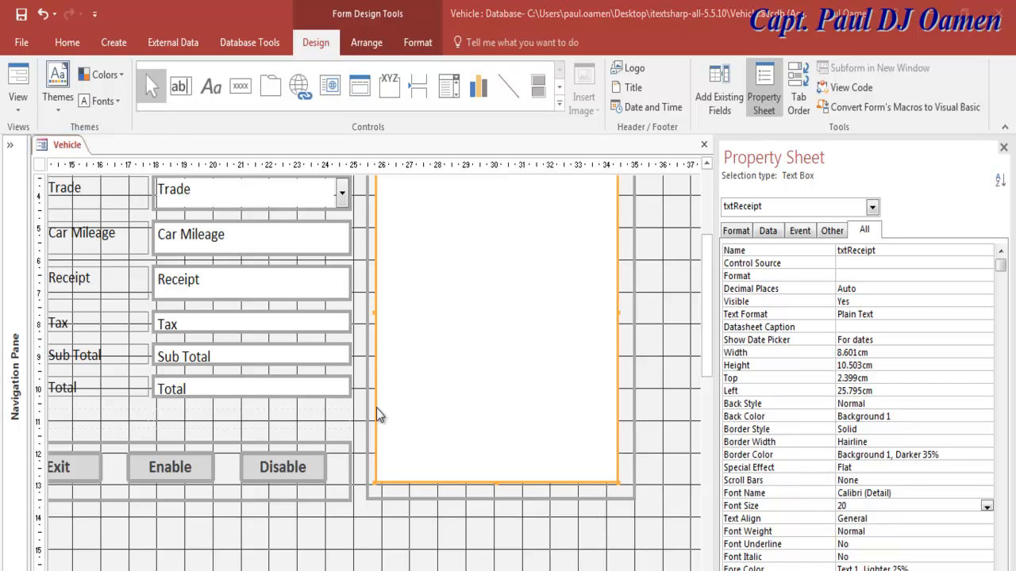
Step: Add the txtReceipt = "Tax:" & Tax & vbNewLine … line after Receipt = "Yes" in the Total Cost code
{"action": "left_click_drag", "start_coordinate": [247, 570], "coordinate": [135, 569]}
{"action": "left_click", "coordinate": [131, 466]}
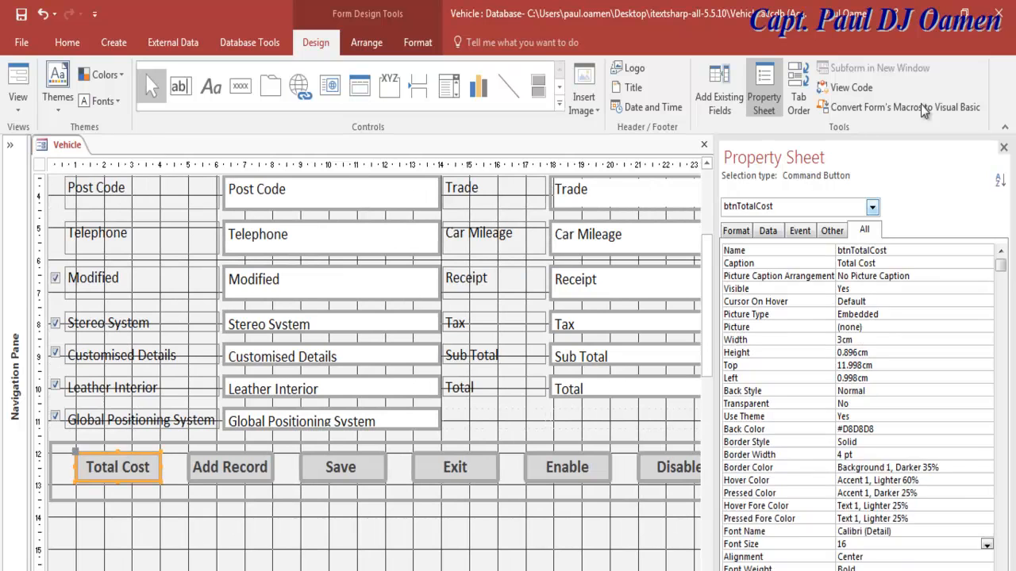
{"action": "left_click", "coordinate": [861, 88]}
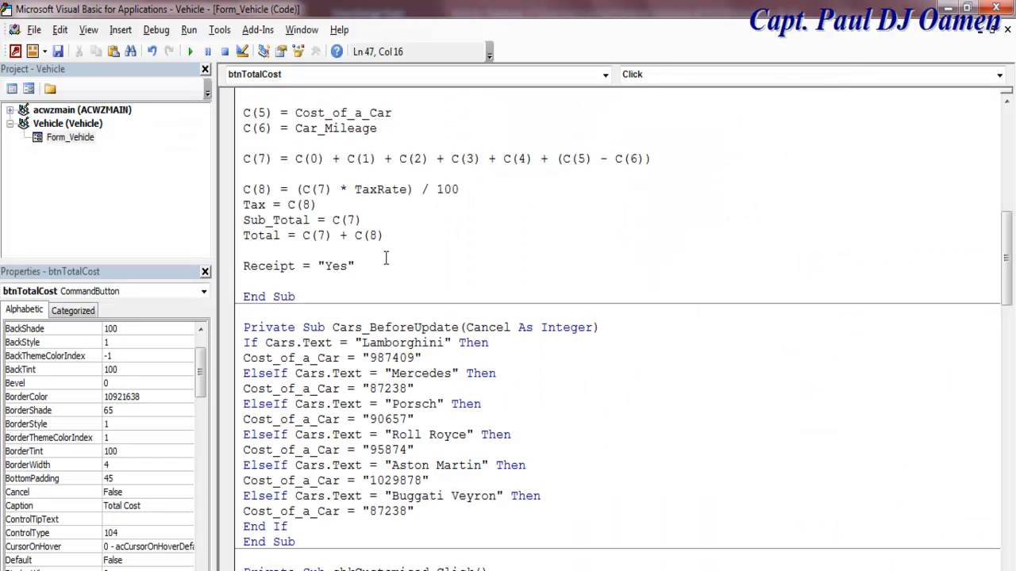
{"action": "key", "text": "Return"}
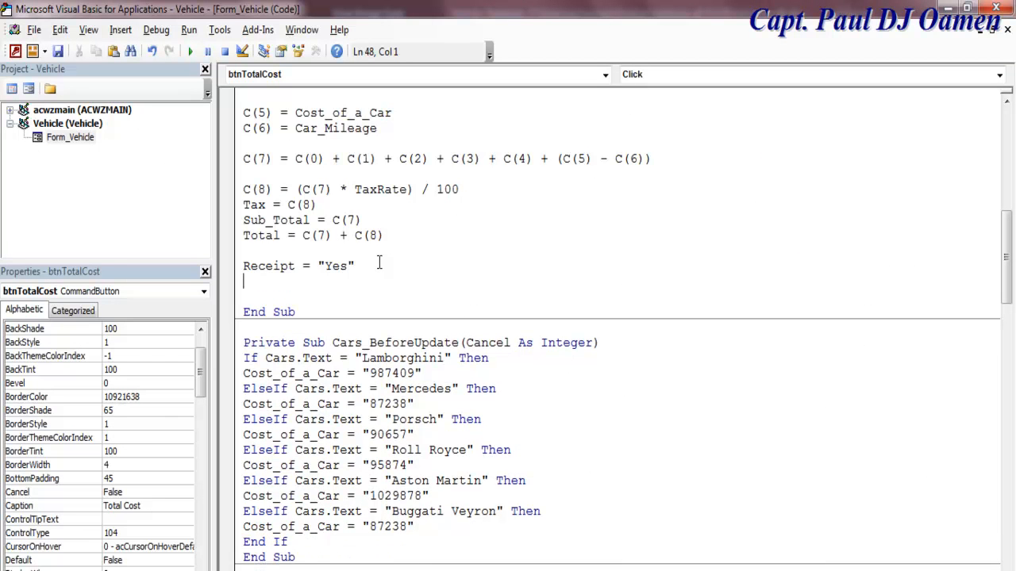
{"action": "key", "text": "ctrl+v"}
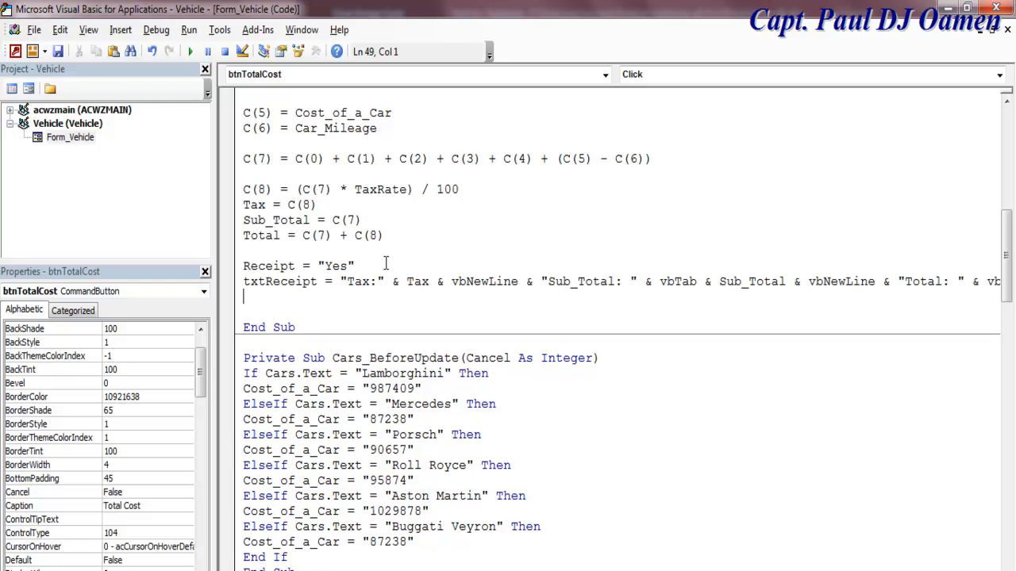
{"action": "left_click_drag", "start_coordinate": [213, 188], "coordinate": [62, 187]}
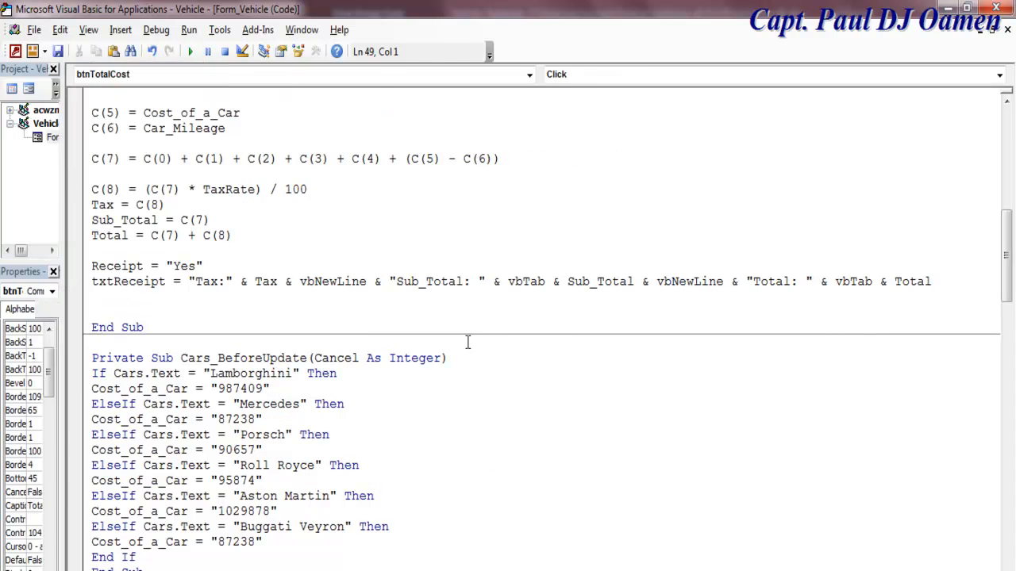
{"action": "left_click", "coordinate": [210, 278]}
{"action": "left_click", "coordinate": [413, 278]}
{"action": "left_click", "coordinate": [28, 89]}
{"action": "left_click_drag", "start_coordinate": [708, 320], "coordinate": [714, 242]}
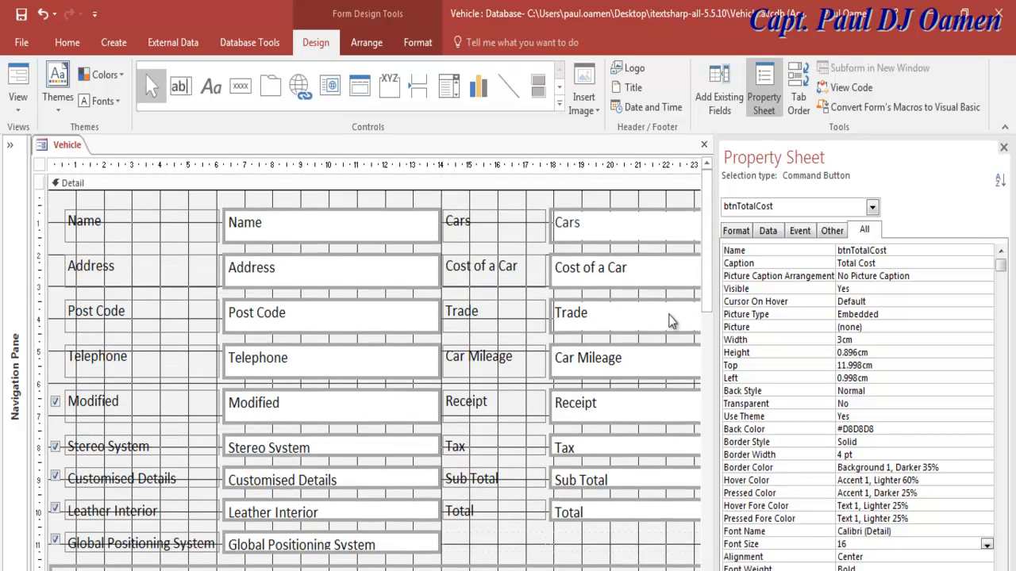
{"action": "left_click", "coordinate": [14, 82]}
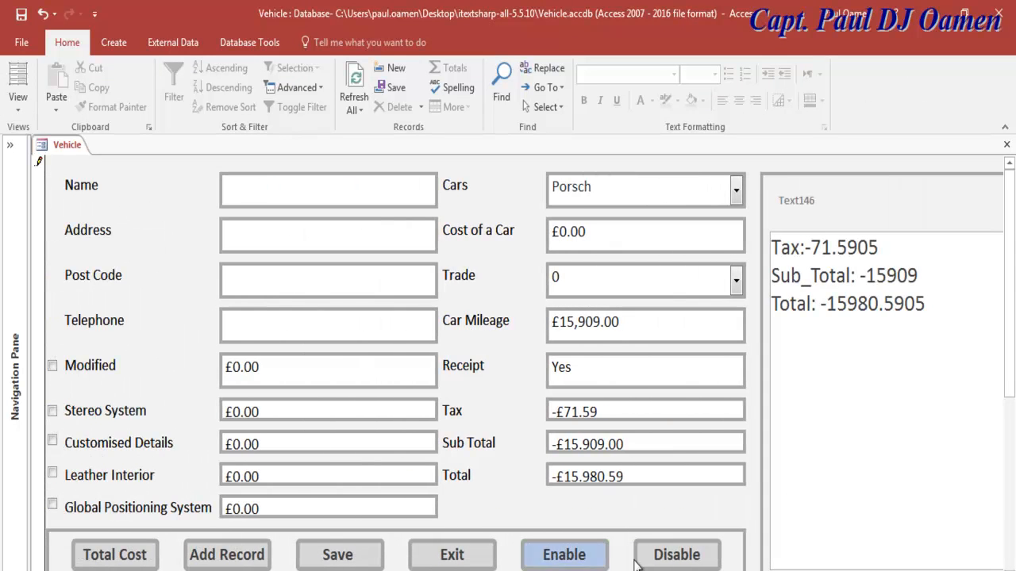
{"action": "left_click", "coordinate": [669, 555]}
{"action": "left_click", "coordinate": [580, 439]}
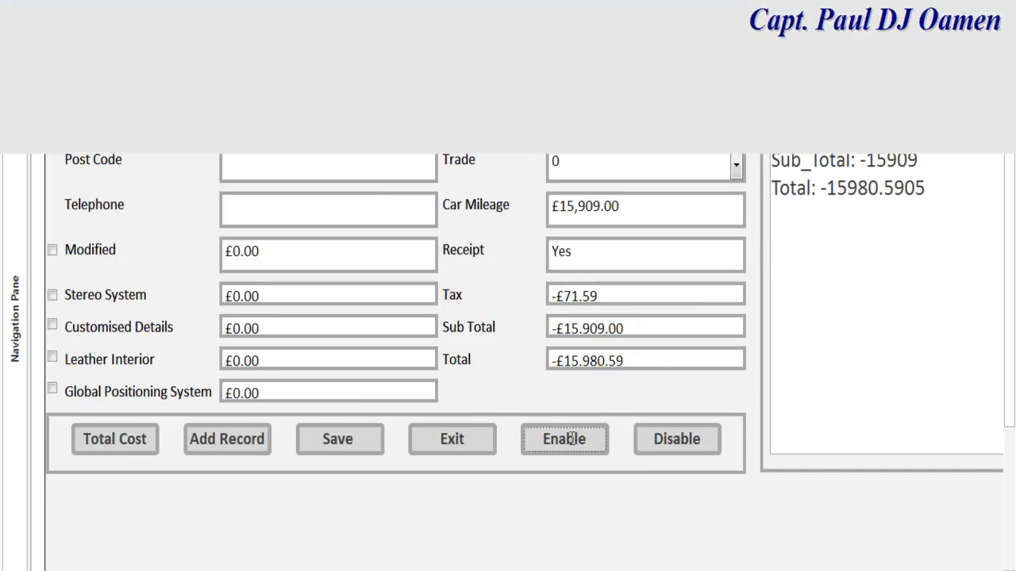
{"action": "left_click", "coordinate": [28, 113]}
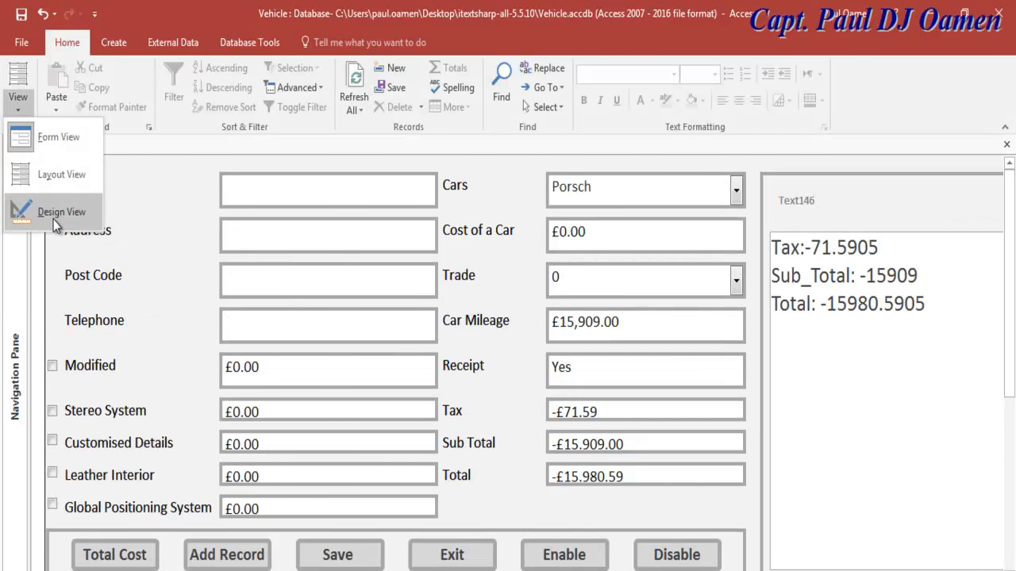
{"action": "left_click", "coordinate": [48, 209]}
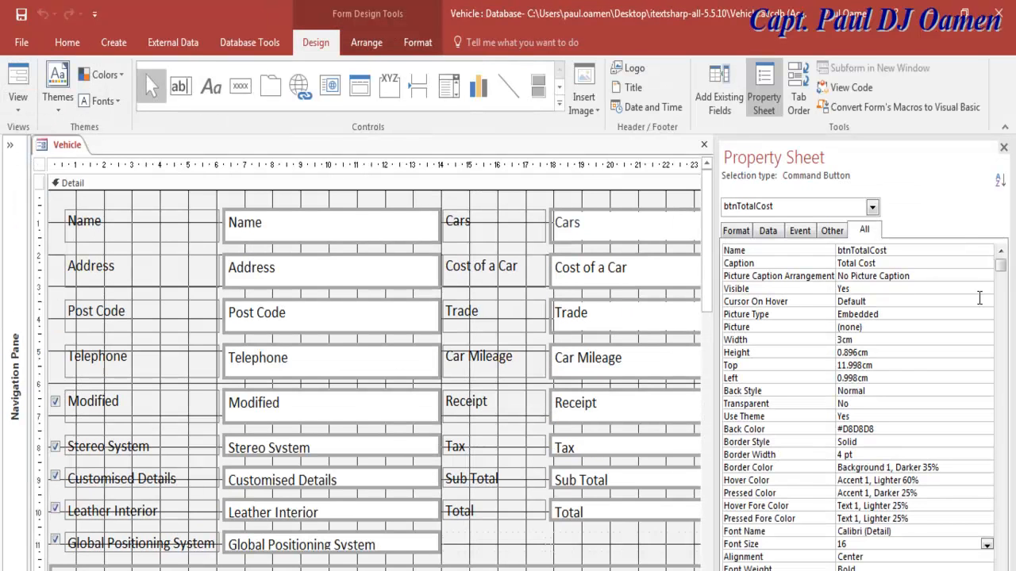
{"action": "left_click", "coordinate": [512, 206]}
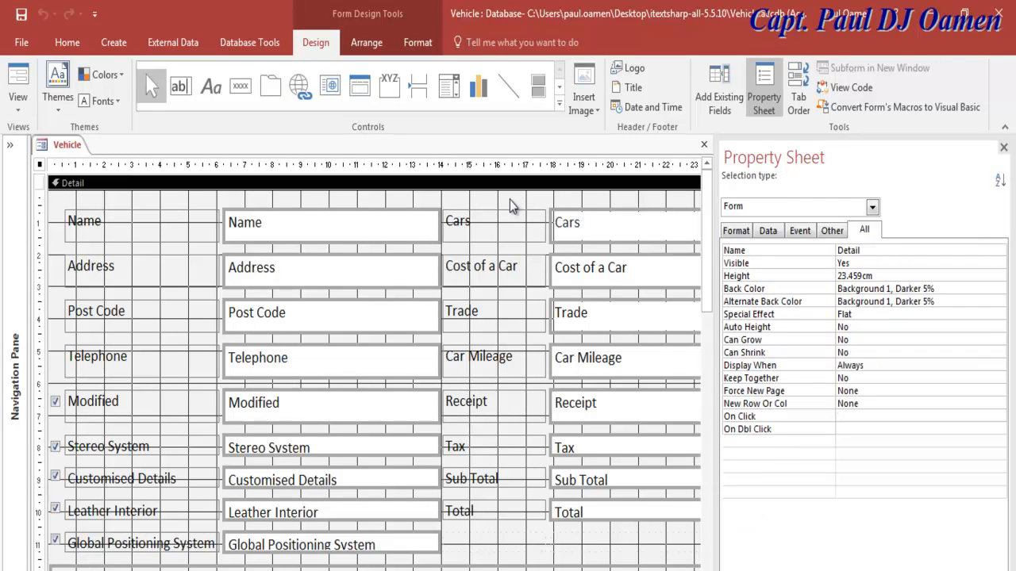
Step: In Form_Load, paste a copied Car_Mileage = "0" reset line after the Trade reset
{"action": "left_click", "coordinate": [846, 88]}
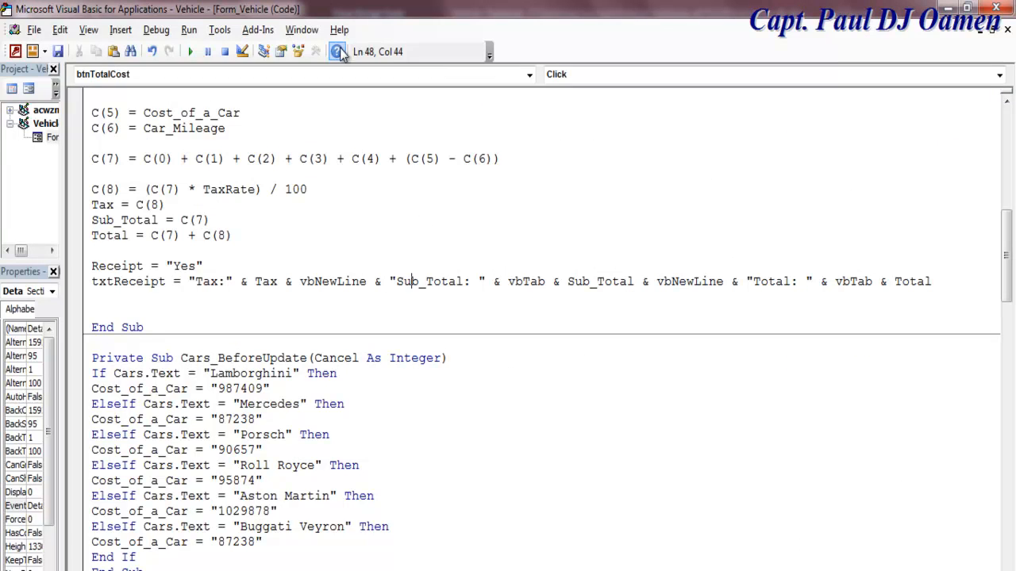
{"action": "left_click", "coordinate": [530, 74]}
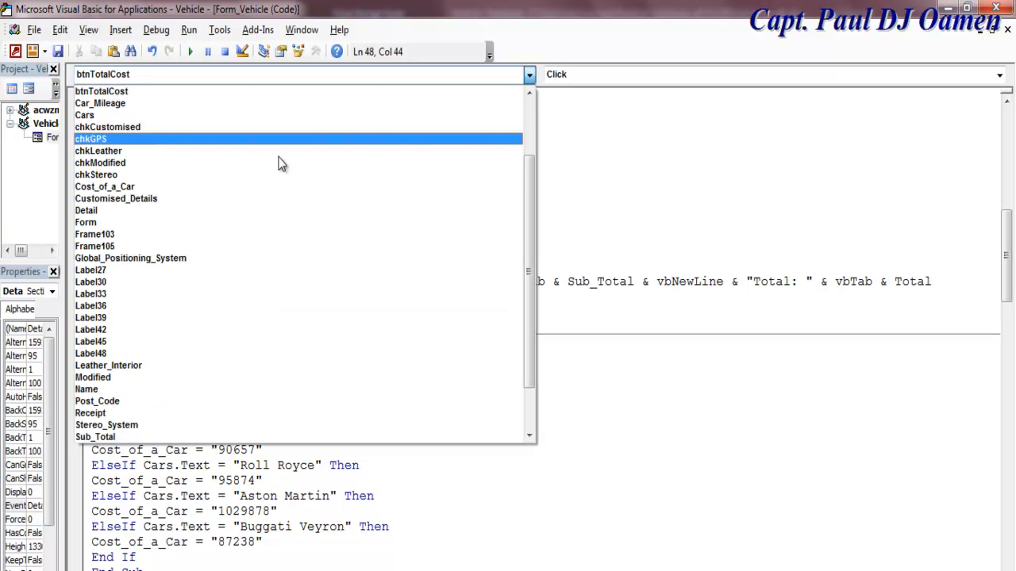
{"action": "left_click", "coordinate": [134, 230]}
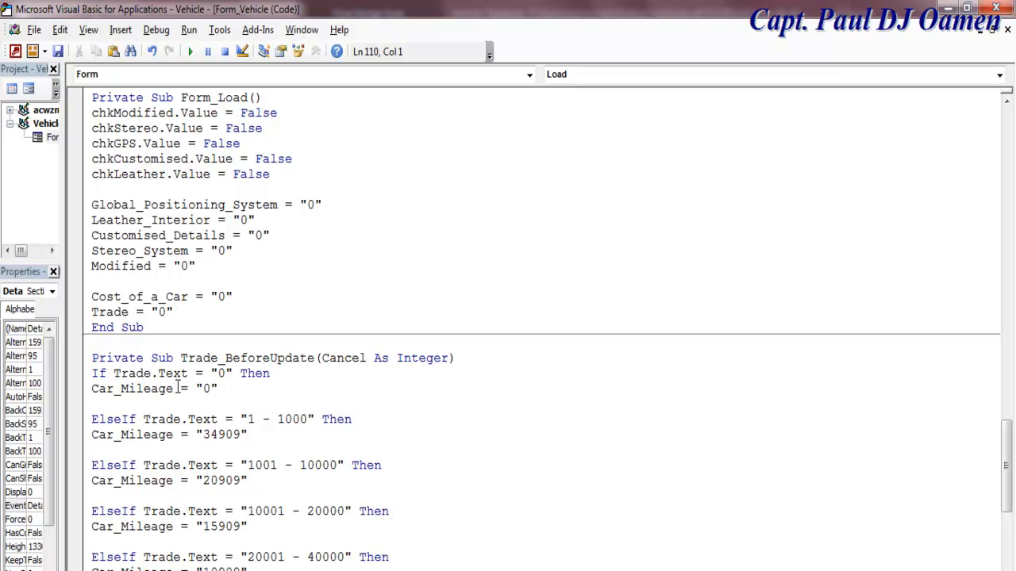
{"action": "left_click_drag", "start_coordinate": [217, 389], "coordinate": [94, 389]}
{"action": "key", "text": "ctrl+c"}
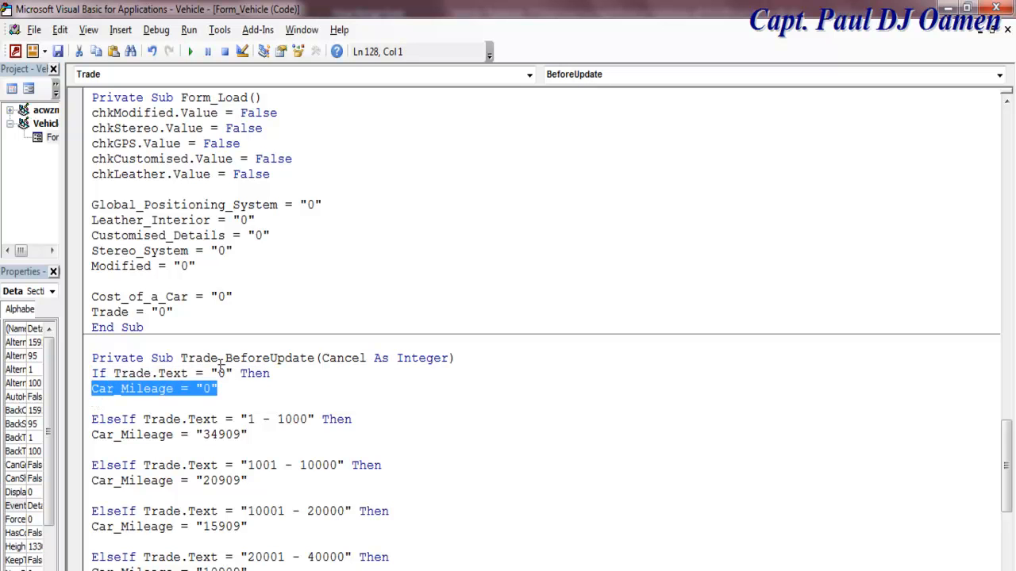
{"action": "left_click", "coordinate": [206, 316]}
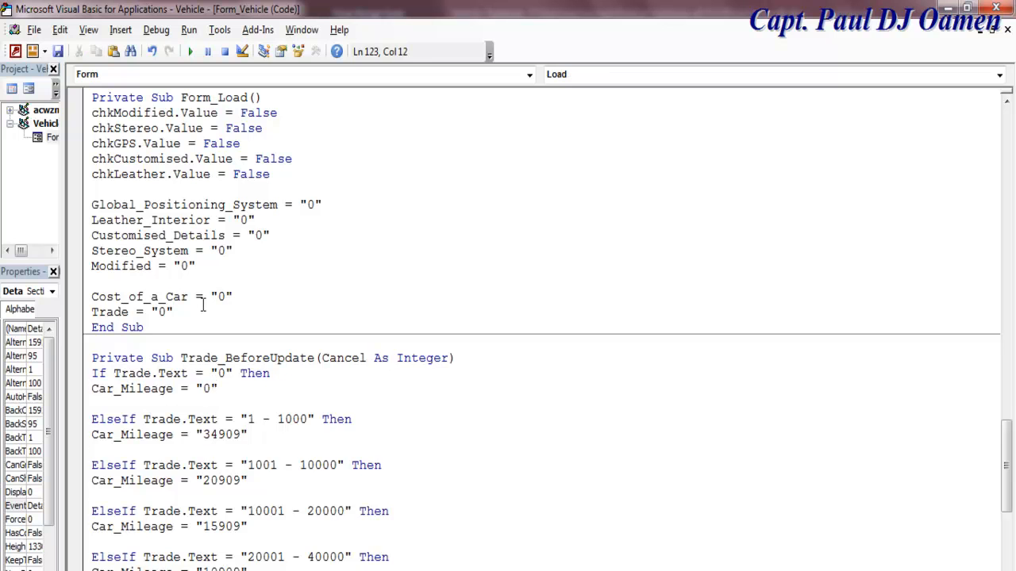
{"action": "key", "text": "Return"}
{"action": "key", "text": "Return"}
{"action": "key", "text": "ctrl+v"}
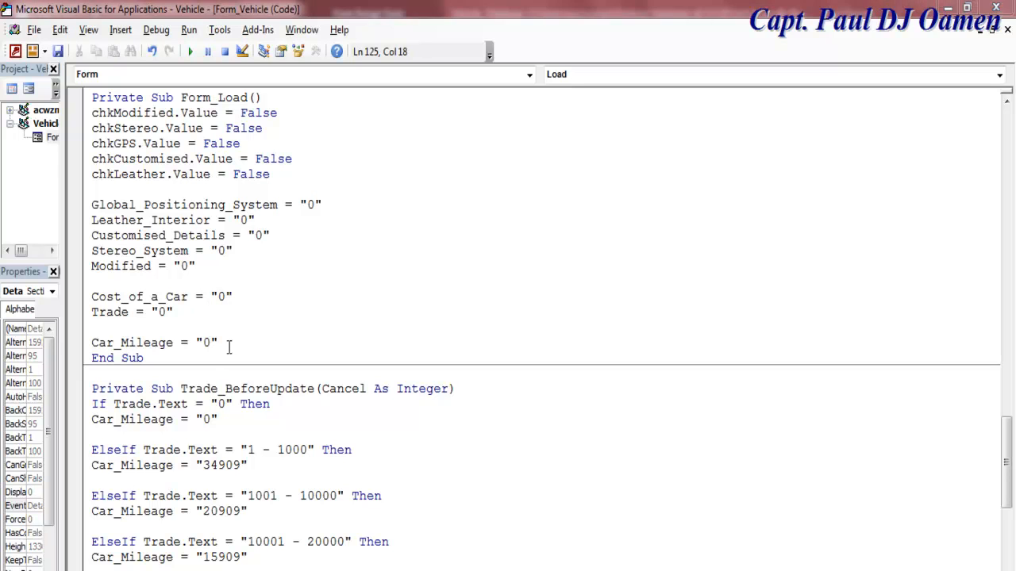
Step: Add Tax, Sub Total and Total reset lines, each set to "0", in Form_Load
{"action": "key", "text": "Return"}
{"action": "type", "text": "Tax= \"0"}
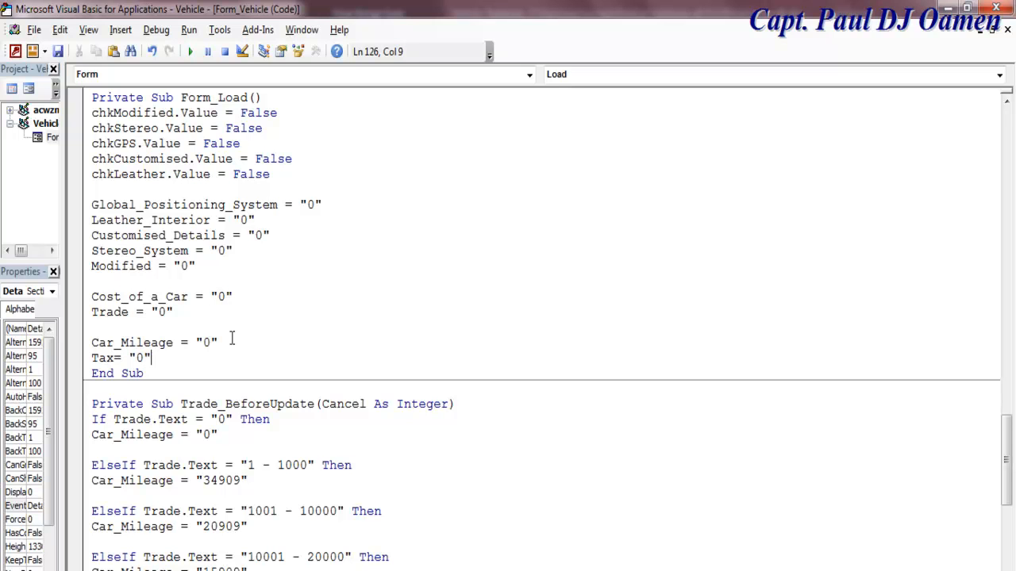
{"action": "left_click_drag", "start_coordinate": [154, 359], "coordinate": [116, 365]}
{"action": "left_click", "coordinate": [168, 358]}
{"action": "key", "text": "Return"}
{"action": "type", "text": "Su"}
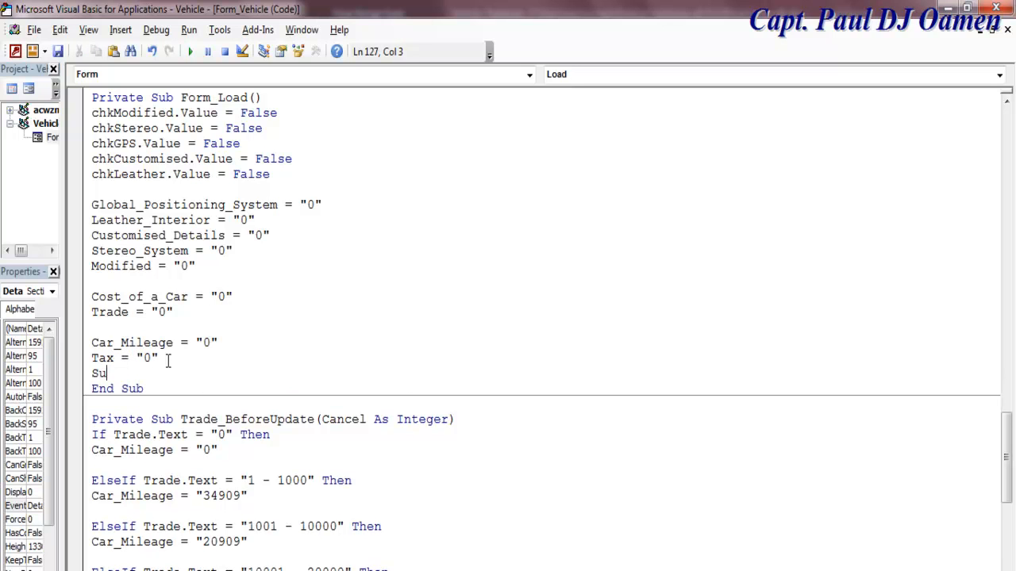
{"action": "type", "text": "b Total= \"0\""}
{"action": "key", "text": "Return"}
{"action": "type", "text": "Total"}
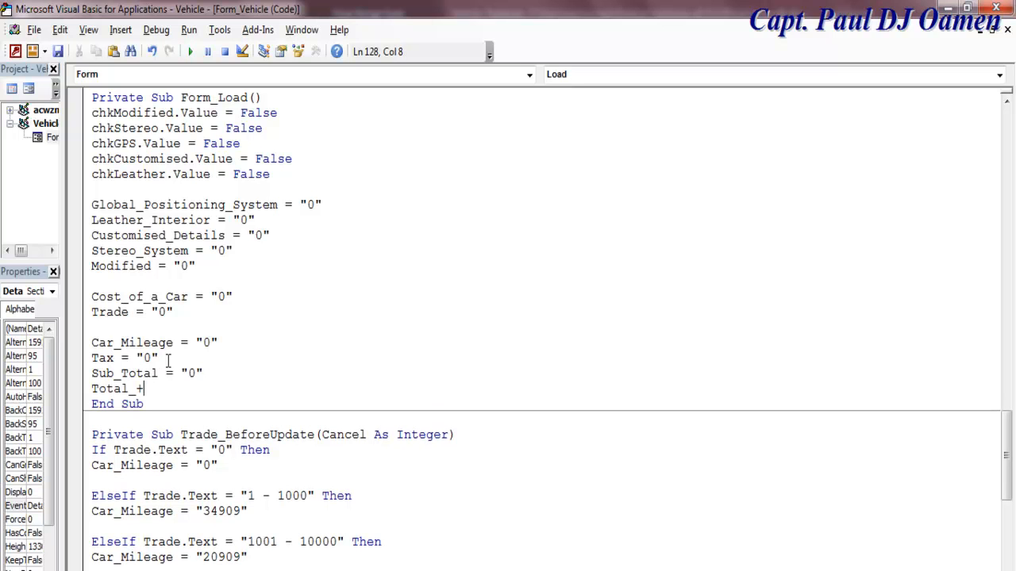
{"action": "type", "text": " +"}
{"action": "key", "text": "BackSpace"}
{"action": "type", "text": "= \"0\""}
Step: Add txtReceipt = "" and Receipt = "" lines to clear the receipt on load
{"action": "key", "text": "Return"}
{"action": "type", "text": "txt"}
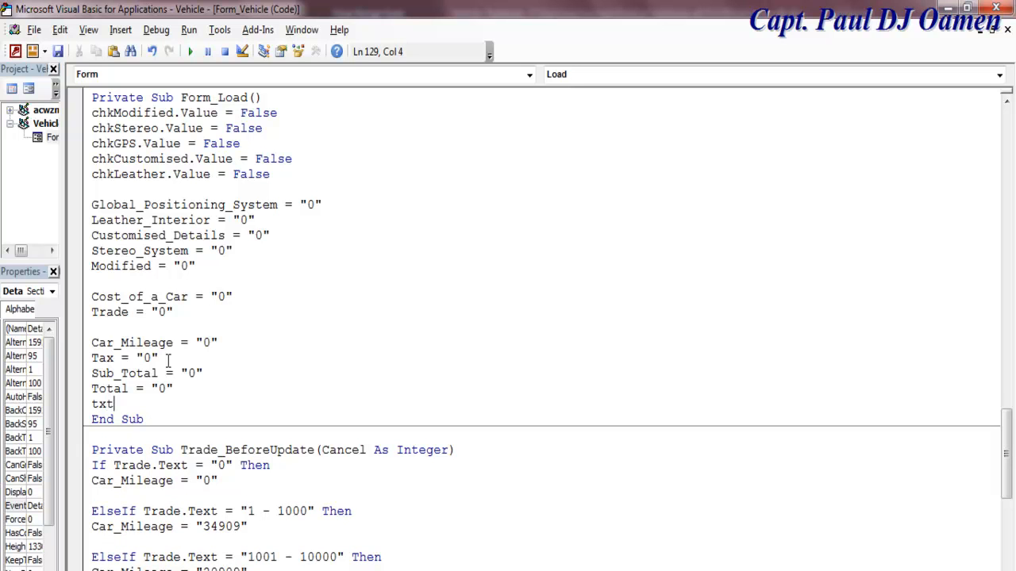
{"action": "type", "text": "Receipt=\"\""}
{"action": "key", "text": "Return"}
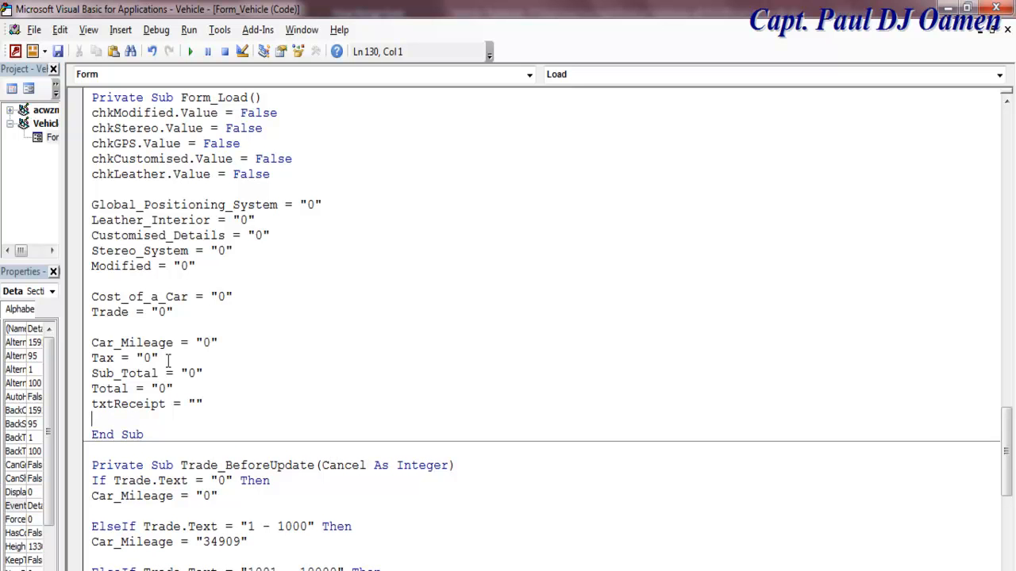
{"action": "type", "text": "Receipt=\"\""}
{"action": "left_click", "coordinate": [220, 311]}
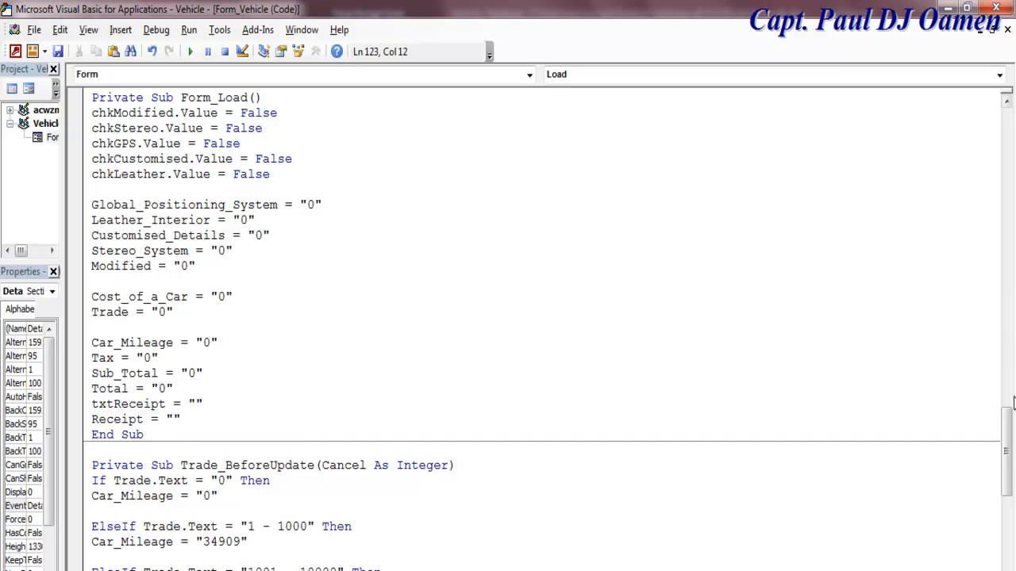
{"action": "scroll", "coordinate": [1008, 443], "scroll_direction": "up", "scroll_amount": 1}
{"action": "left_click_drag", "start_coordinate": [93, 163], "coordinate": [220, 469]}
{"action": "left_click", "coordinate": [275, 442]}
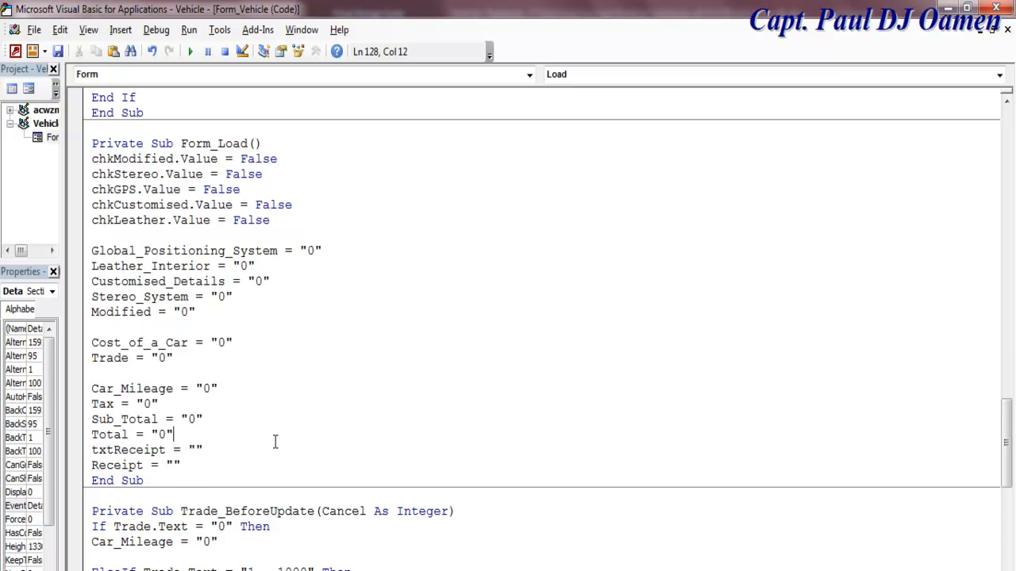
{"action": "left_click", "coordinate": [29, 88]}
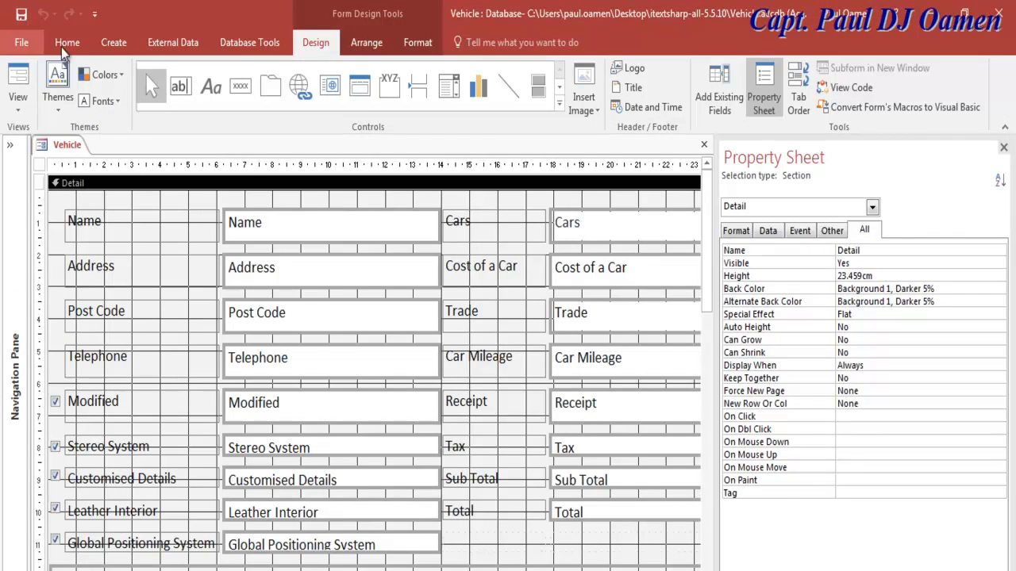
{"action": "left_click", "coordinate": [21, 80]}
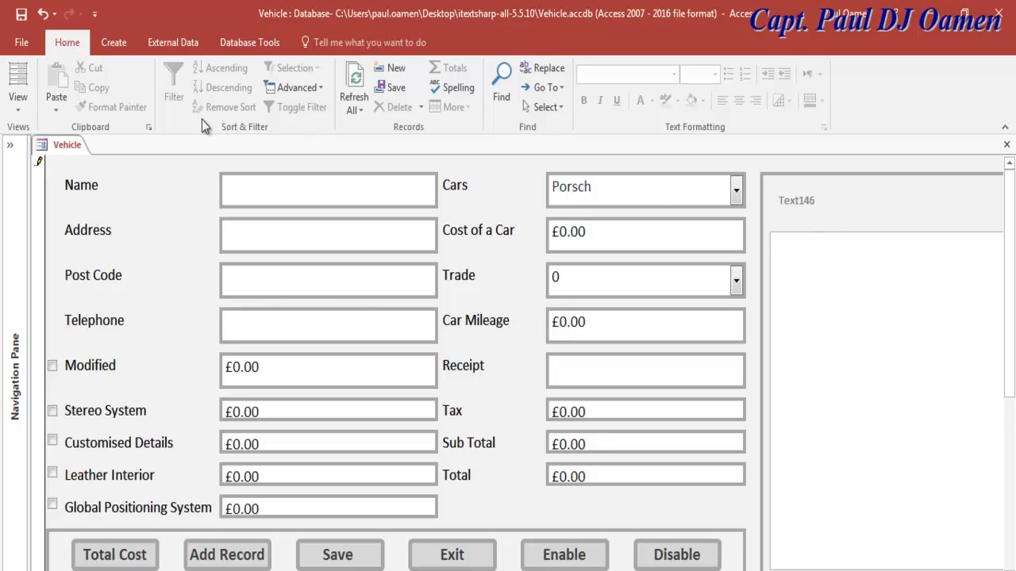
{"action": "left_click", "coordinate": [18, 105]}
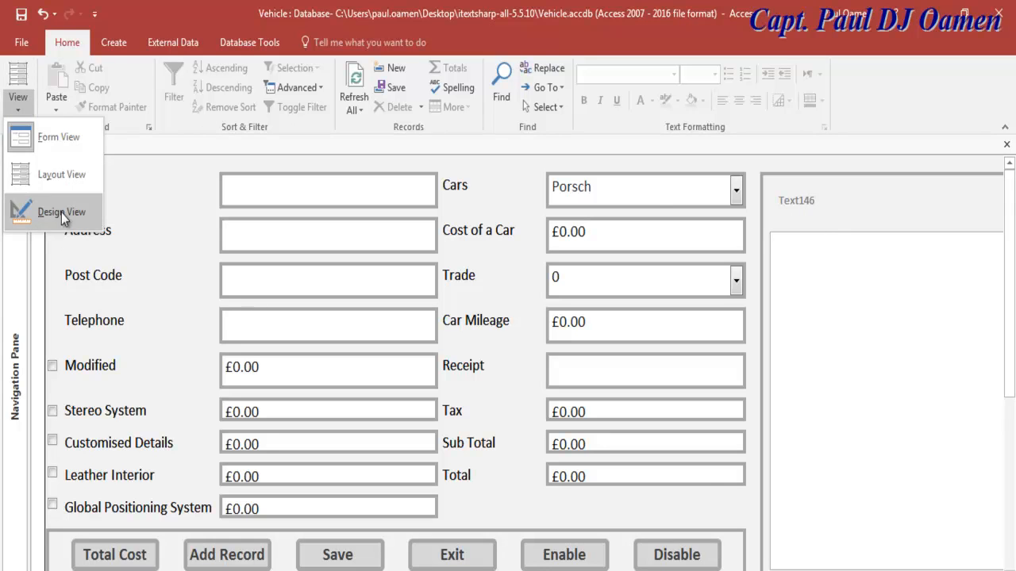
{"action": "left_click", "coordinate": [48, 209]}
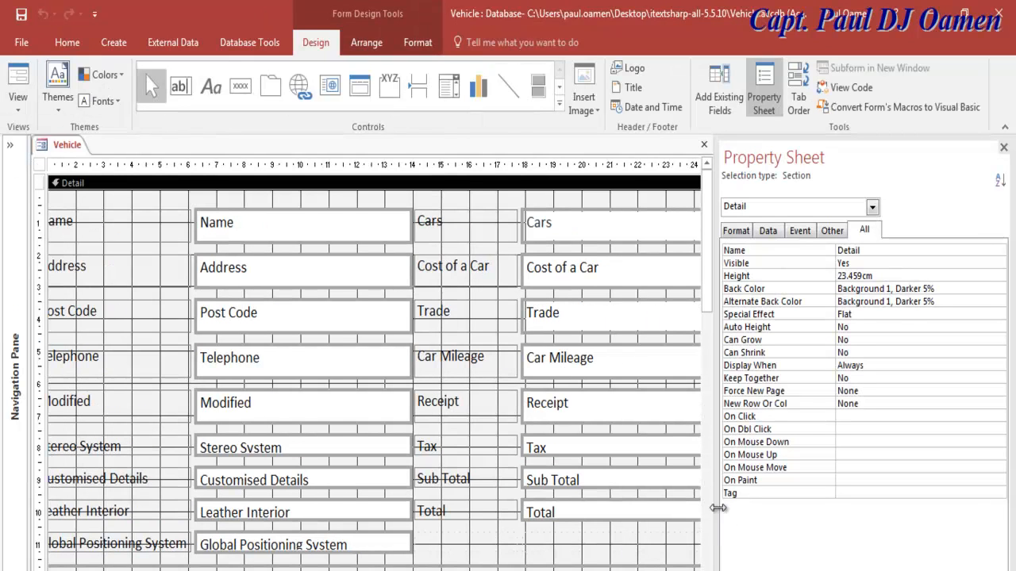
Step: Widen the Property Sheet and delete the Text146 caption from the receipt panel's label
{"action": "left_click_drag", "start_coordinate": [719, 506], "coordinate": [801, 504]}
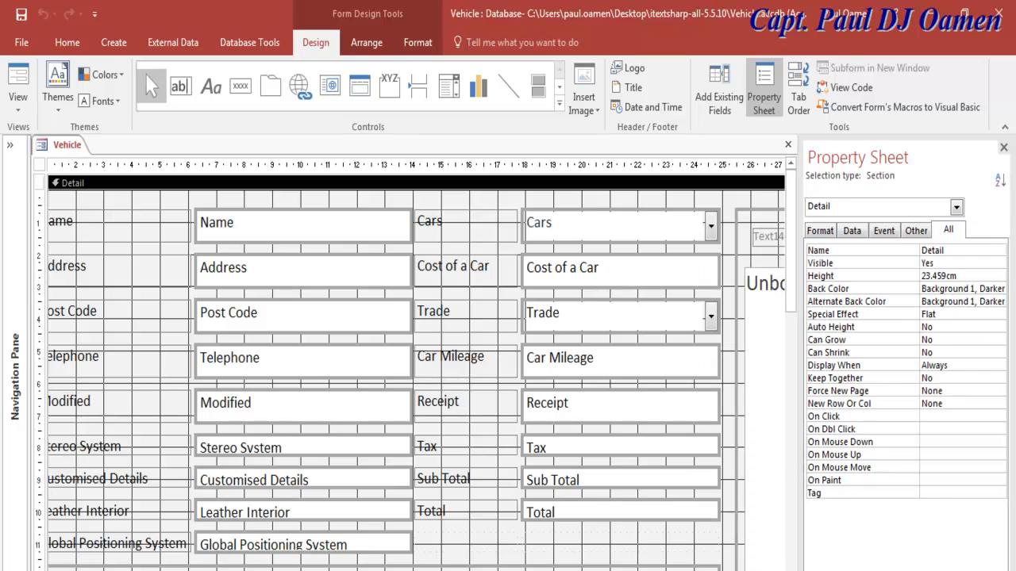
{"action": "left_click", "coordinate": [776, 237]}
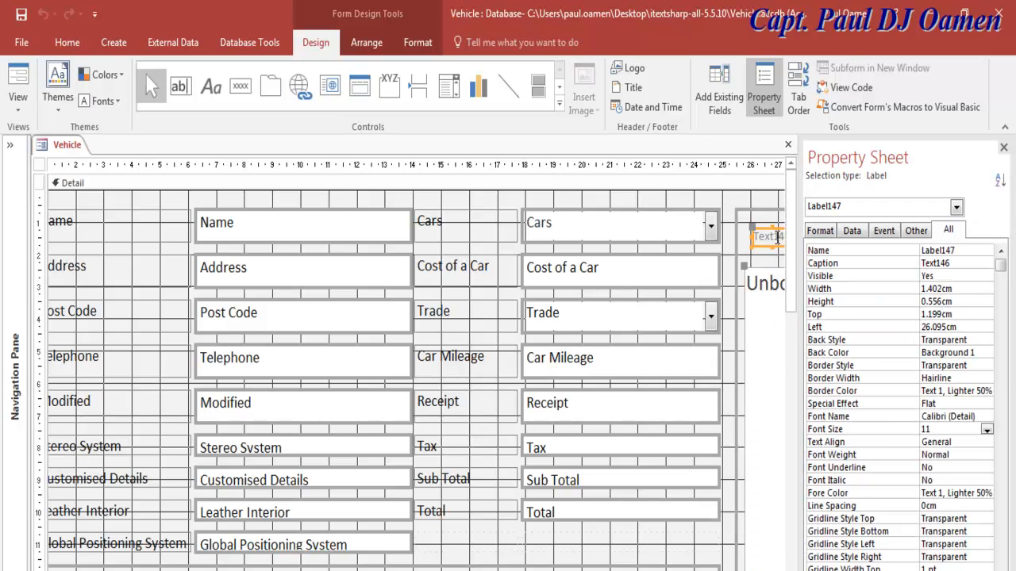
{"action": "left_click_drag", "start_coordinate": [954, 263], "coordinate": [917, 263]}
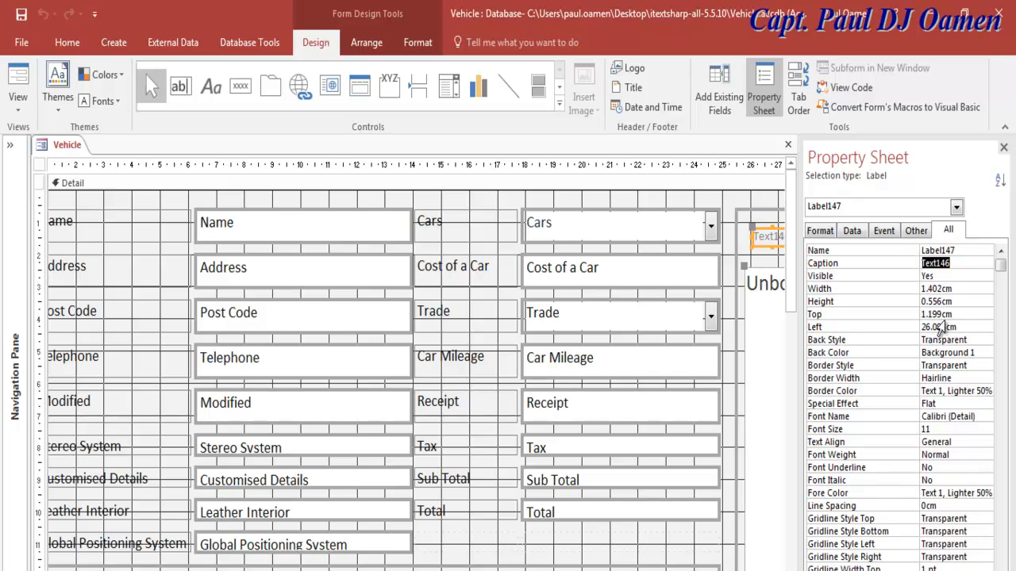
{"action": "key", "text": "Delete"}
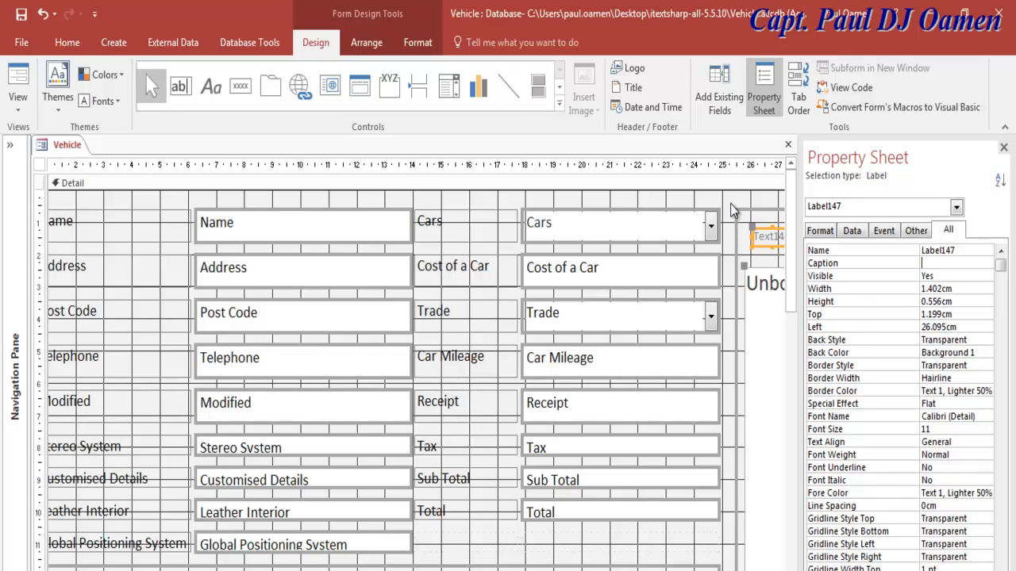
{"action": "left_click", "coordinate": [754, 230]}
Step: Preview the form in Form and Layout views, then reopen Vehicle in Design View
{"action": "left_click", "coordinate": [766, 251]}
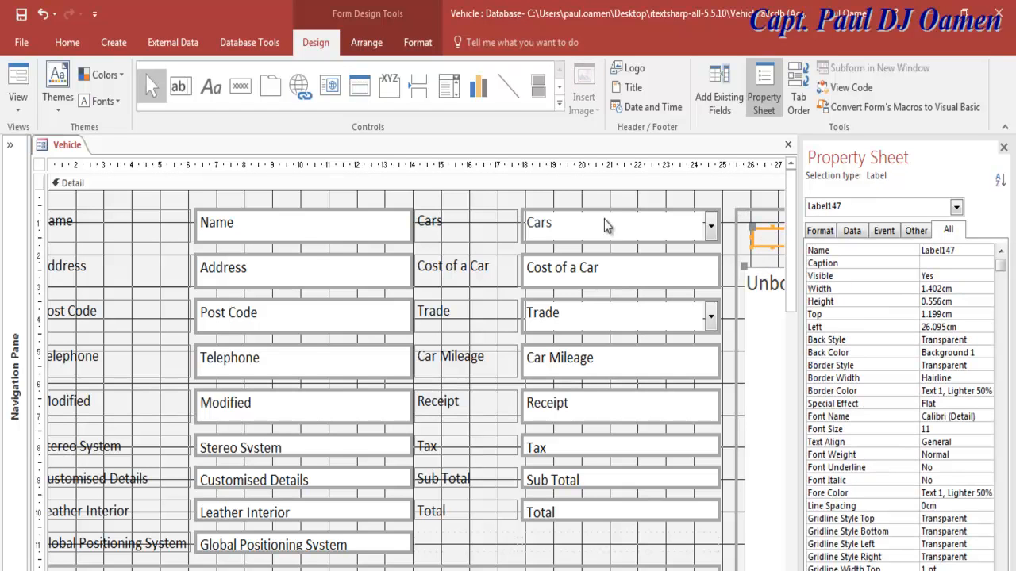
{"action": "left_click", "coordinate": [19, 85]}
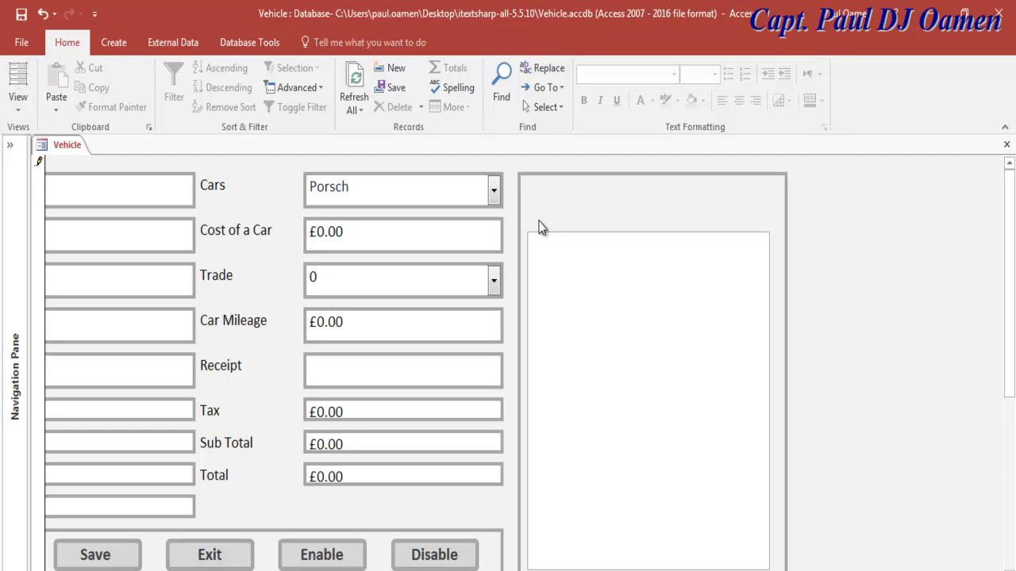
{"action": "left_click", "coordinate": [17, 86]}
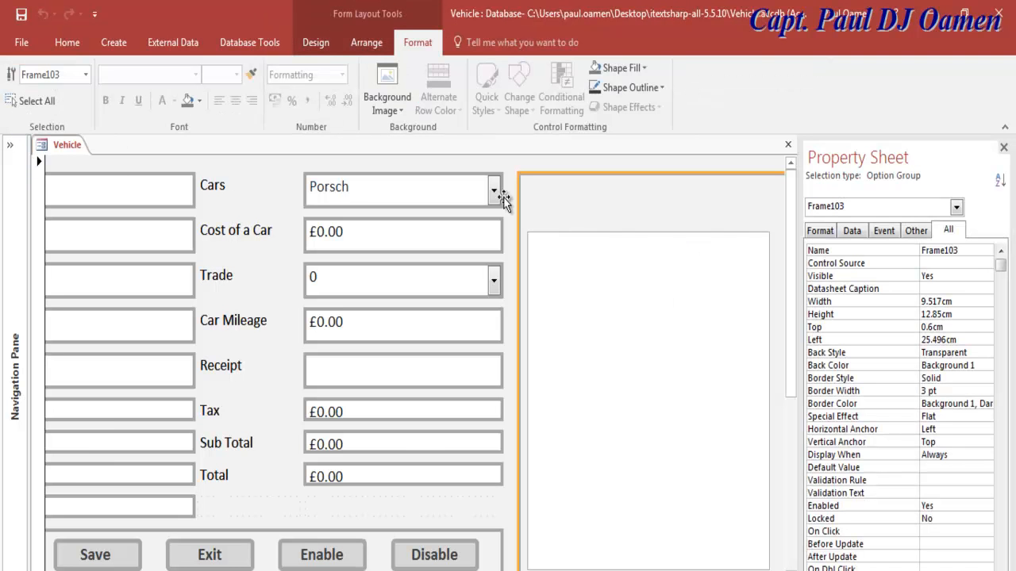
{"action": "left_click", "coordinate": [10, 145]}
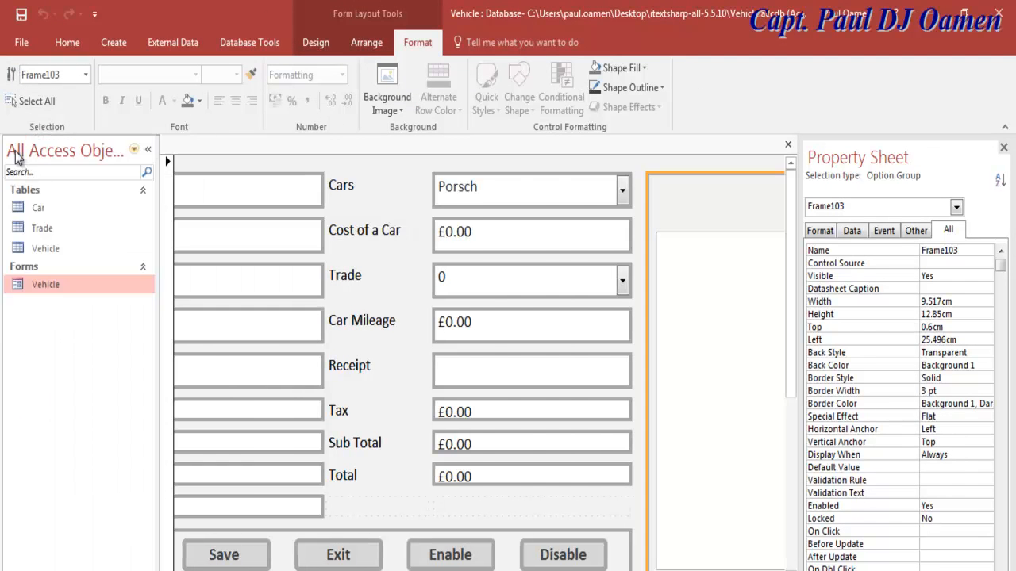
{"action": "right_click", "coordinate": [41, 288]}
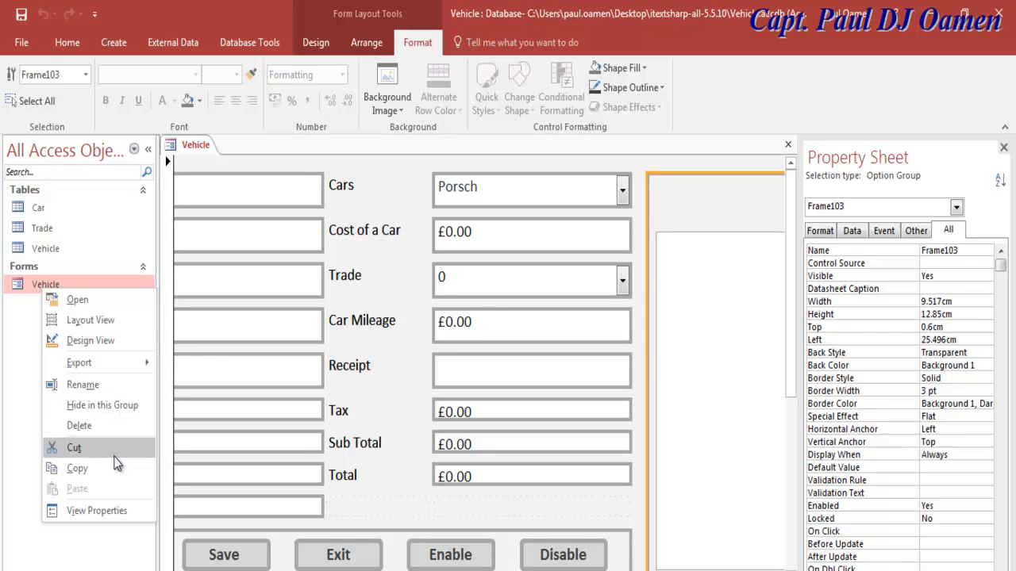
{"action": "left_click", "coordinate": [100, 343]}
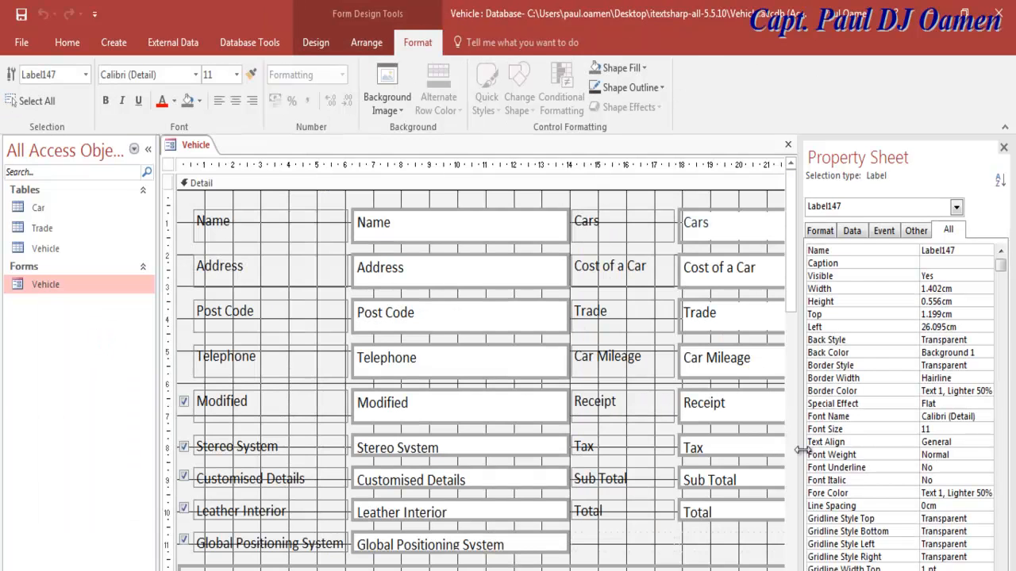
Step: Caption the receipt panel's label 'Sales Output'
{"action": "left_click", "coordinate": [780, 570]}
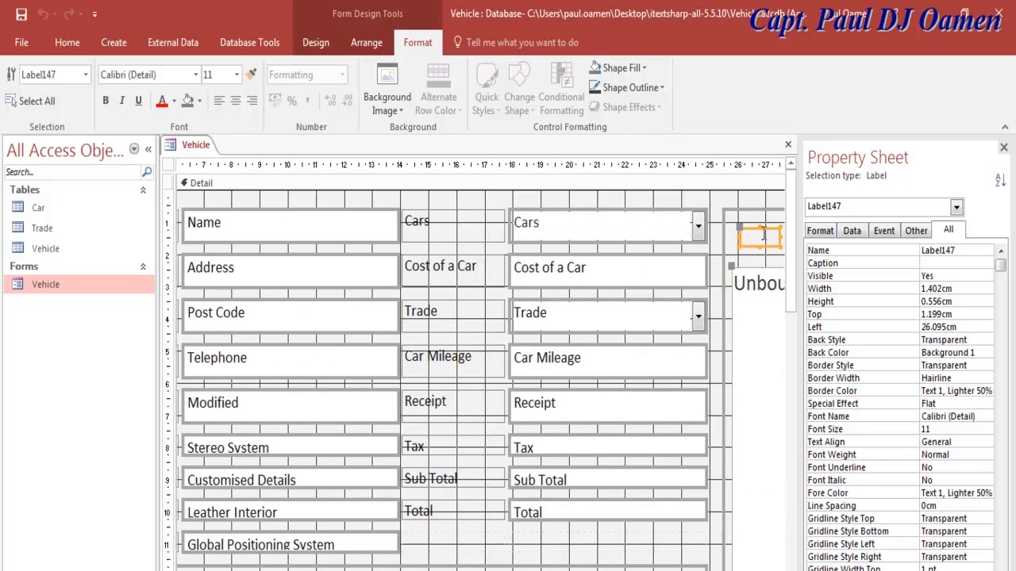
{"action": "left_click", "coordinate": [957, 266]}
{"action": "type", "text": "Sal"}
{"action": "left_click_drag", "start_coordinate": [973, 264], "coordinate": [952, 263]}
{"action": "left_click", "coordinate": [969, 429]}
Step: Give the Sales Output label a 20-point font size and Automatic text colour
{"action": "left_click", "coordinate": [987, 429]}
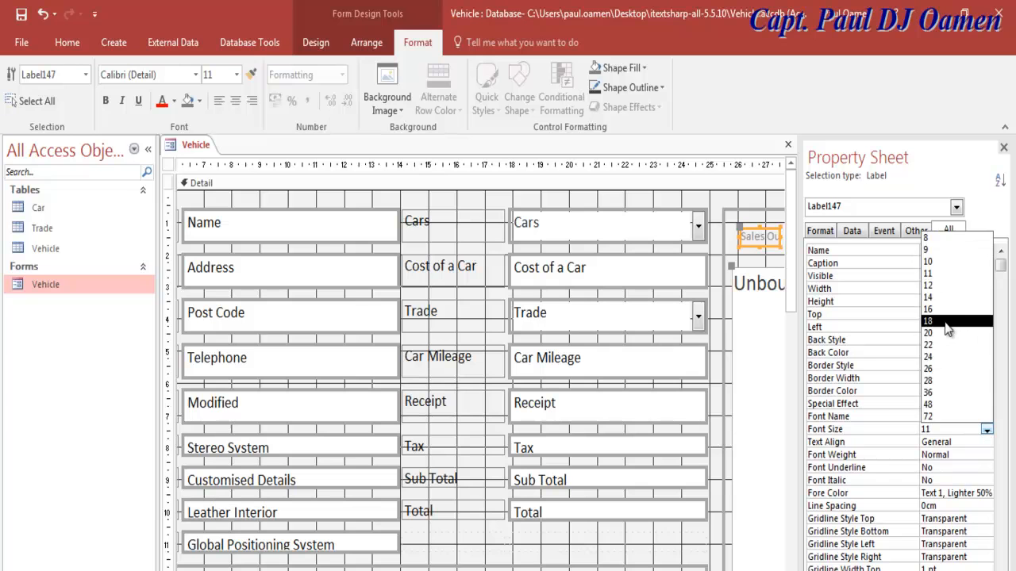
{"action": "left_click", "coordinate": [947, 323]}
{"action": "left_click", "coordinate": [987, 442]}
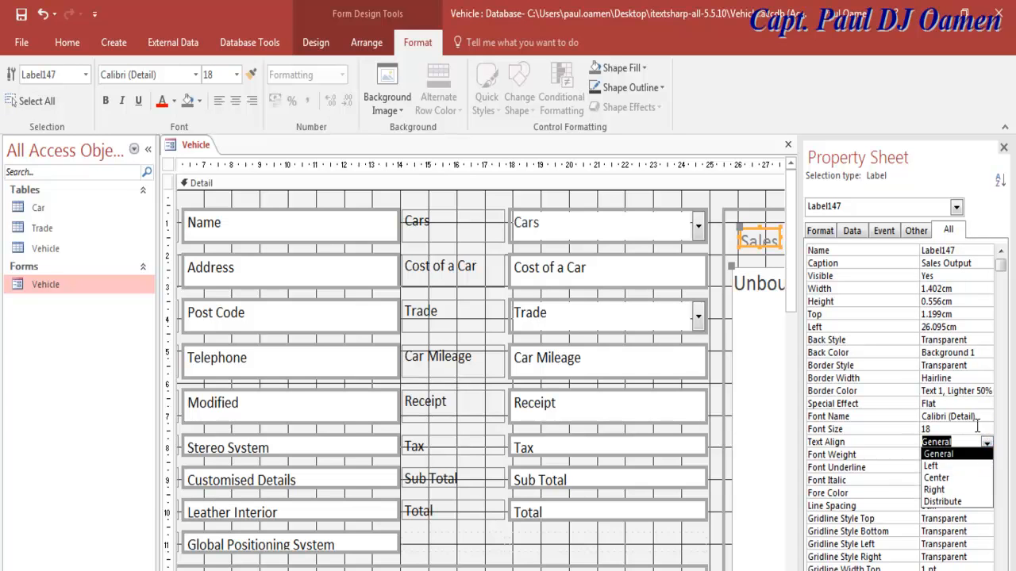
{"action": "left_click", "coordinate": [934, 429]}
{"action": "left_click_drag", "start_coordinate": [935, 429], "coordinate": [920, 432]}
{"action": "type", "text": "20"}
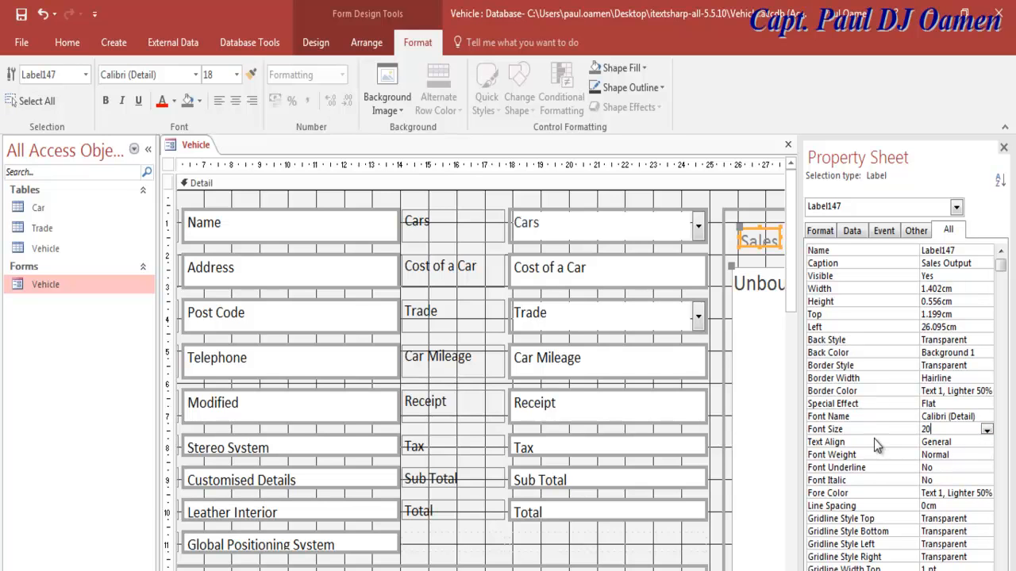
{"action": "left_click", "coordinate": [970, 493]}
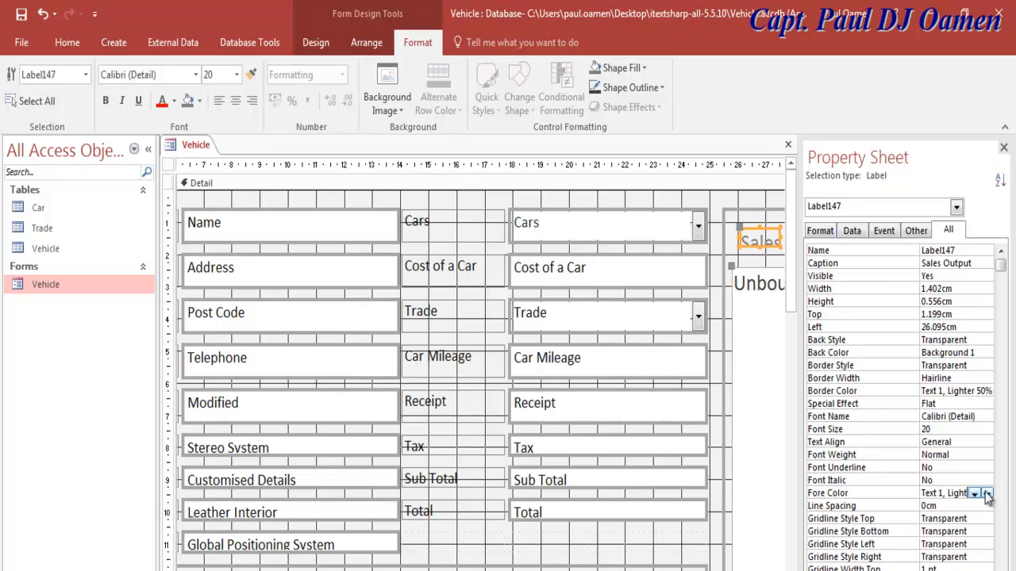
{"action": "left_click", "coordinate": [974, 493]}
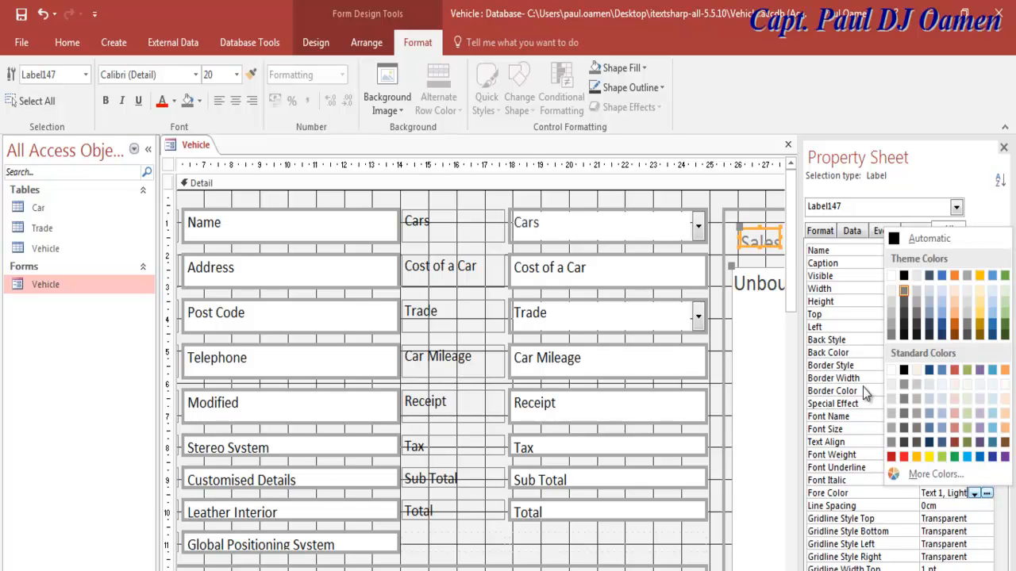
{"action": "left_click", "coordinate": [896, 238]}
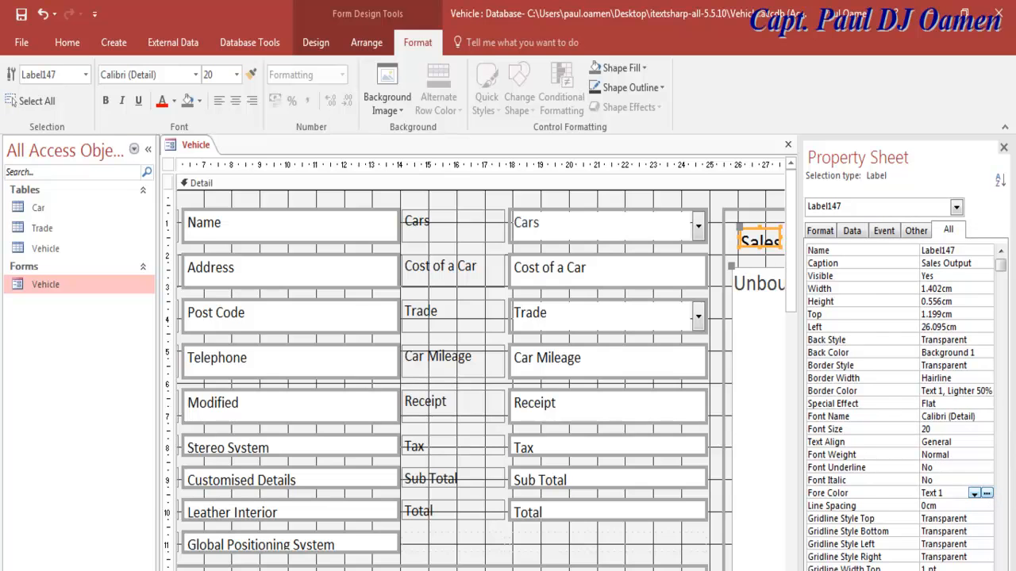
Step: Widen the Sales Output label to show its full caption and nudge it slightly up
{"action": "scroll", "coordinate": [480, 365], "scroll_direction": "right", "scroll_amount": 6}
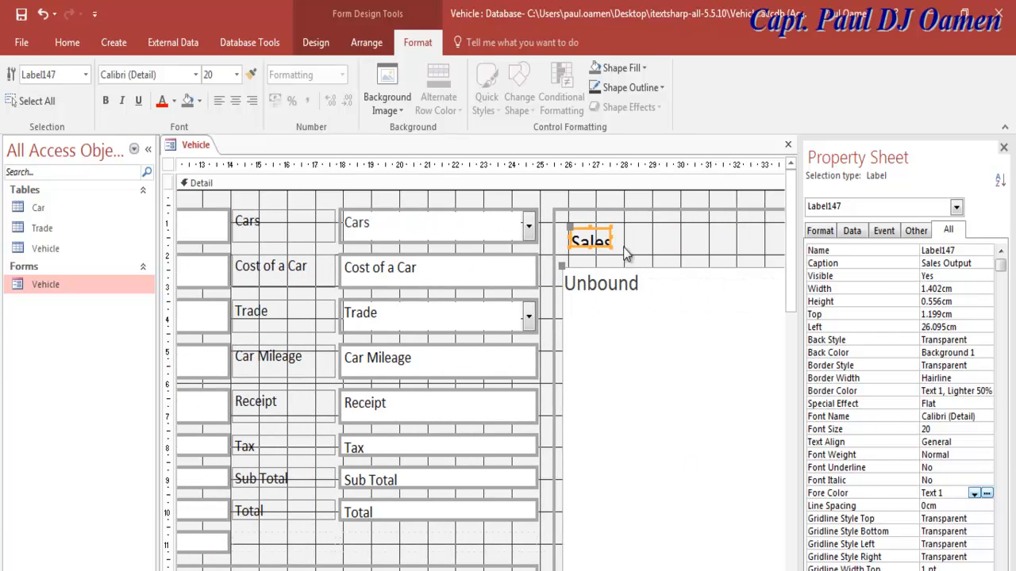
{"action": "left_click_drag", "start_coordinate": [612, 237], "coordinate": [696, 242]}
{"action": "left_click_drag", "start_coordinate": [635, 230], "coordinate": [635, 225]}
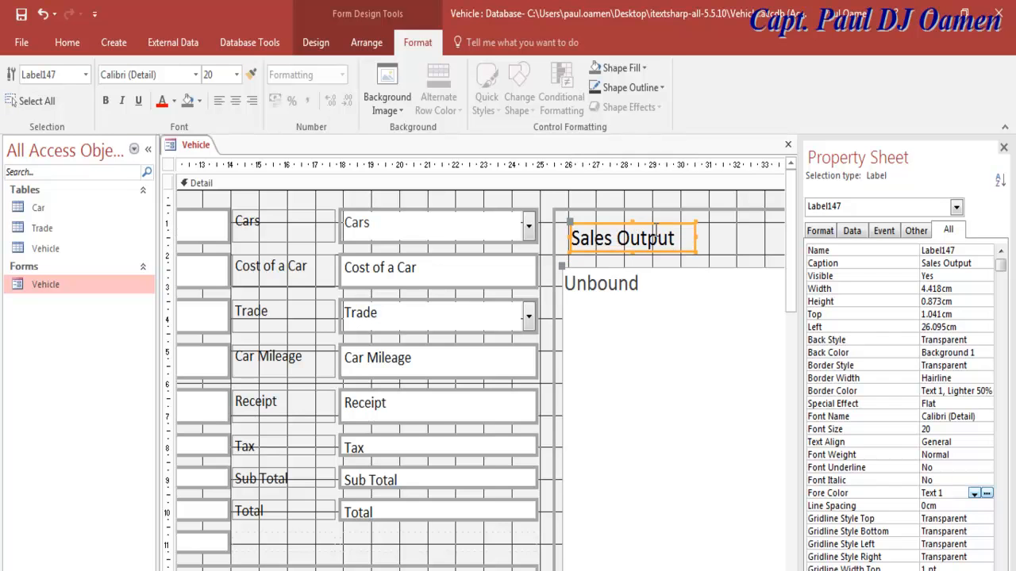
{"action": "left_click", "coordinate": [723, 246]}
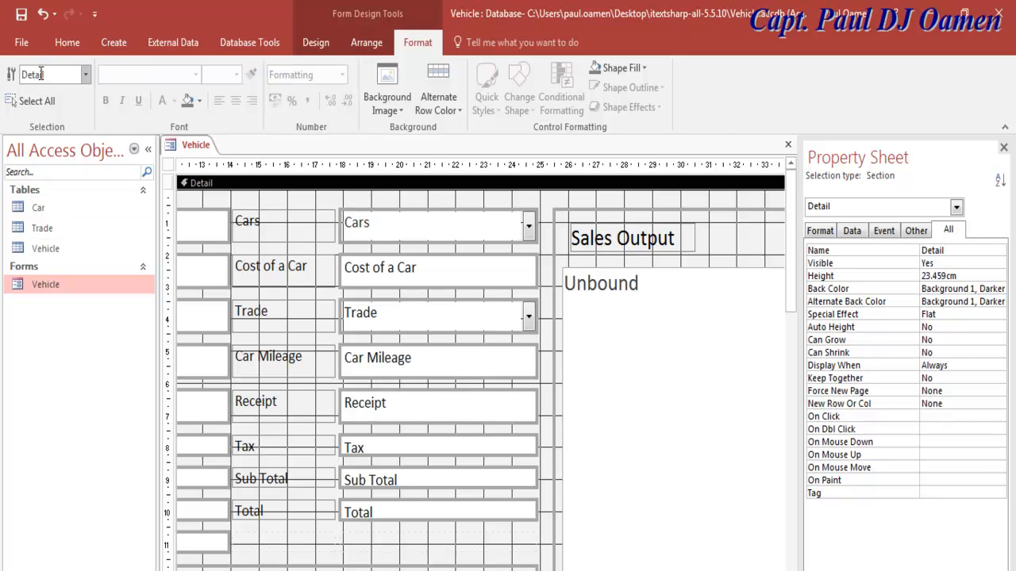
{"action": "left_click", "coordinate": [68, 42]}
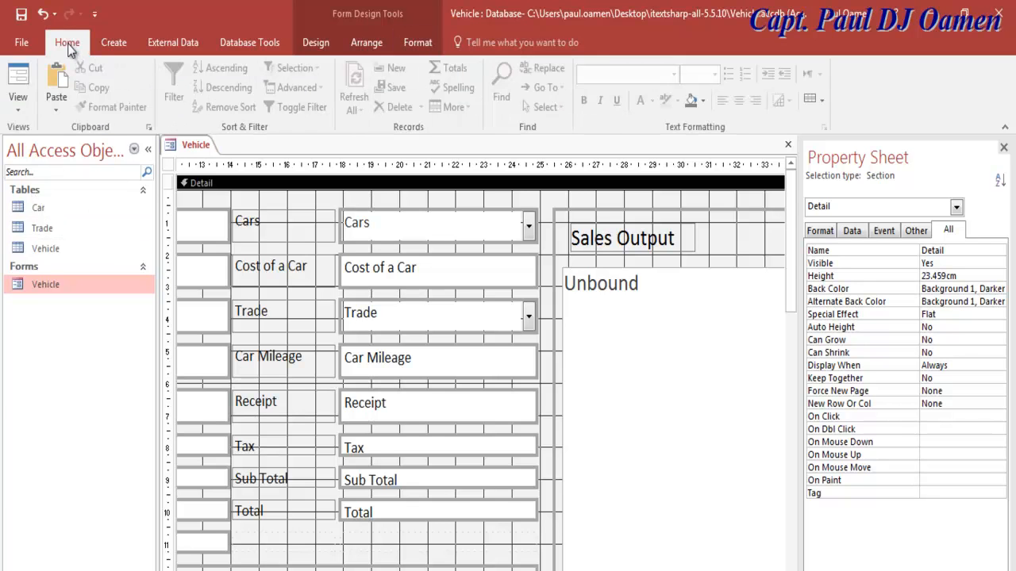
Step: Run the Vehicle form in Form View with the Navigation Pane collapsed
{"action": "left_click", "coordinate": [22, 88]}
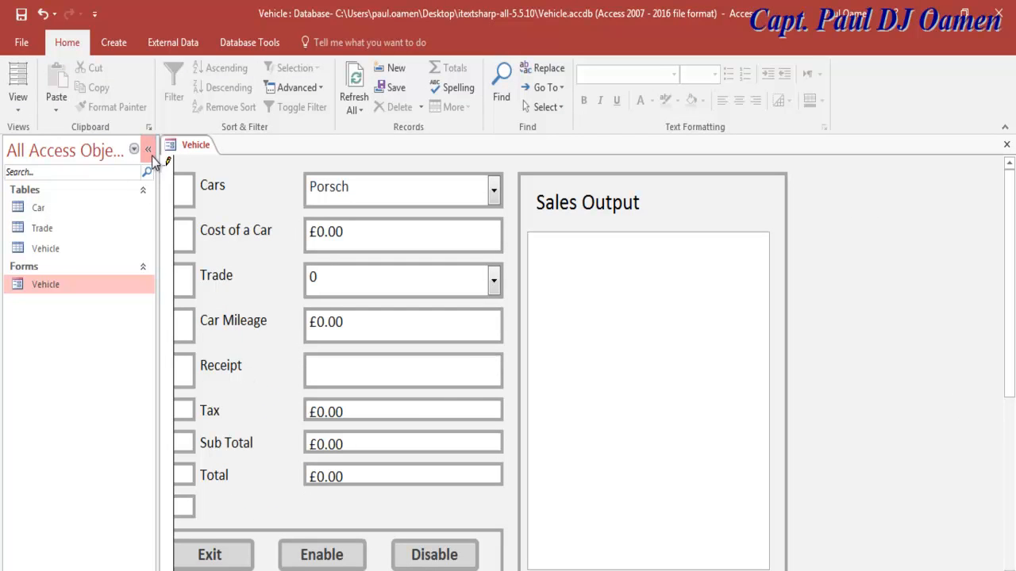
{"action": "left_click", "coordinate": [147, 150]}
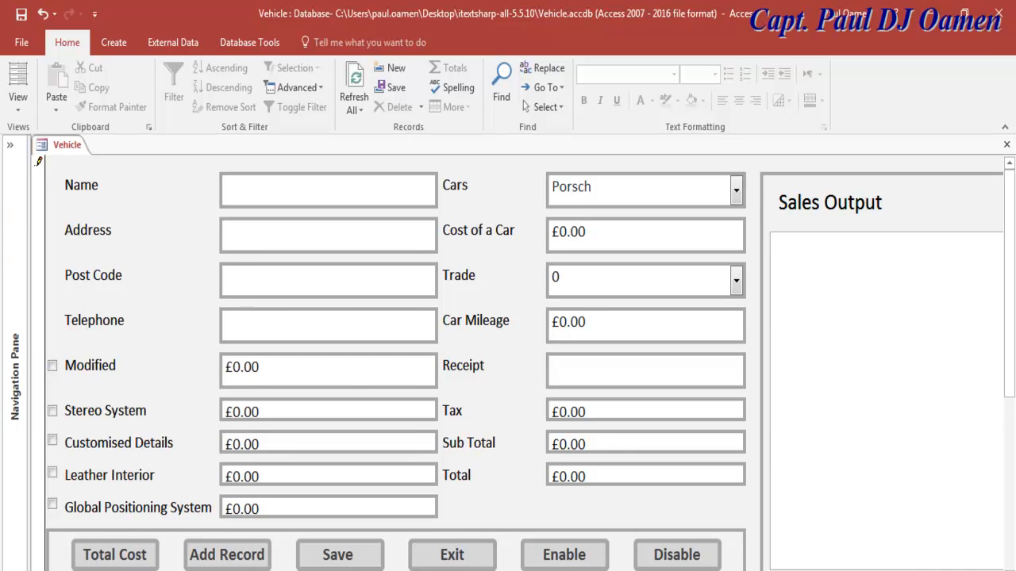
{"action": "scroll", "coordinate": [524, 363], "scroll_direction": "right", "scroll_amount": 1}
{"action": "scroll", "coordinate": [524, 363], "scroll_direction": "left", "scroll_amount": 1}
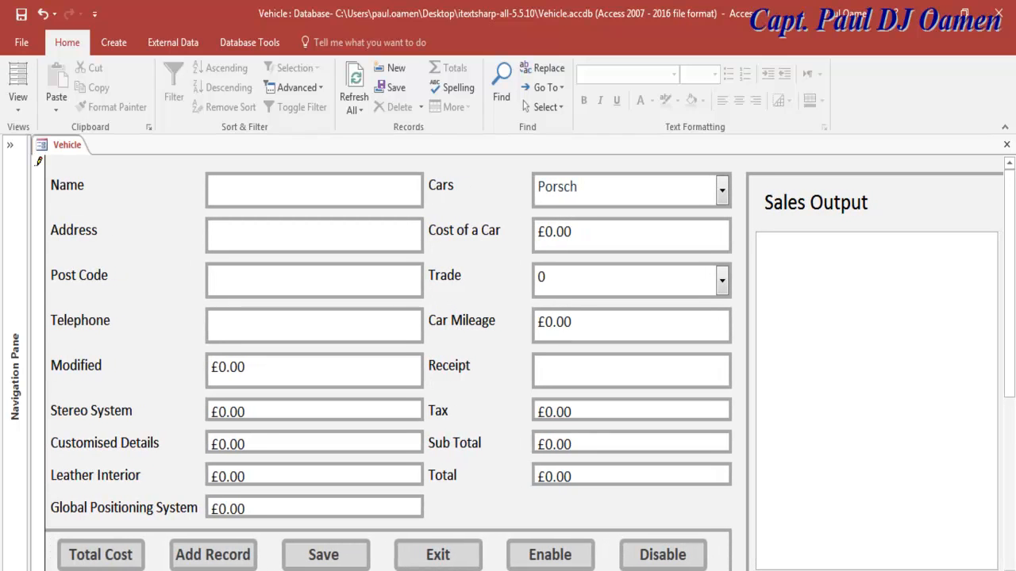
{"action": "scroll", "coordinate": [1006, 370], "scroll_direction": "down", "scroll_amount": 1}
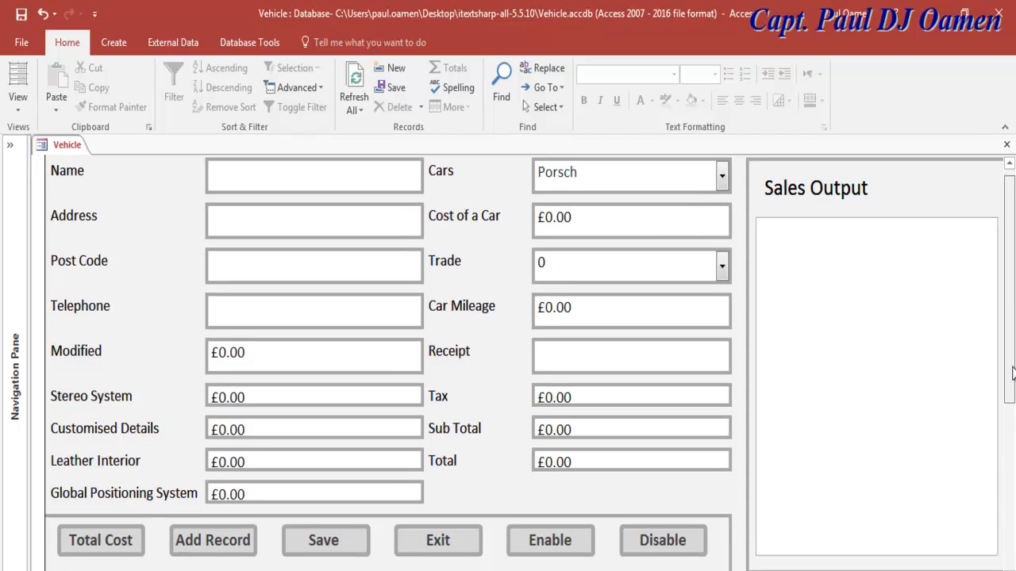
{"action": "scroll", "coordinate": [1006, 370], "scroll_direction": "up", "scroll_amount": 1}
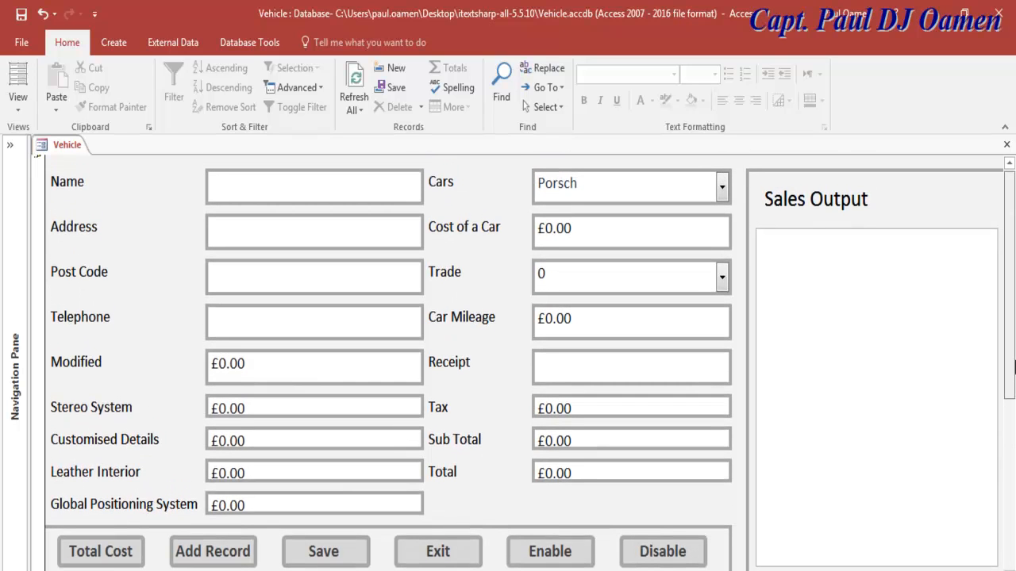
Step: Enter the customer's name, address, post code and telephone number
{"action": "left_click", "coordinate": [243, 188]}
{"action": "type", "text": "Paul"}
{"action": "left_click", "coordinate": [267, 233]}
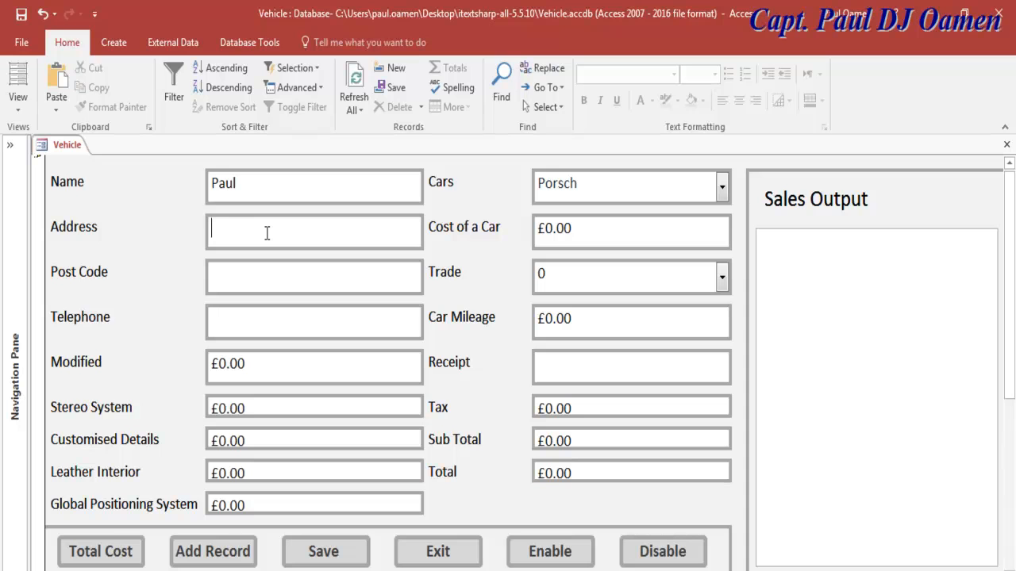
{"action": "left_click", "coordinate": [280, 269]}
{"action": "type", "text": "MN9"}
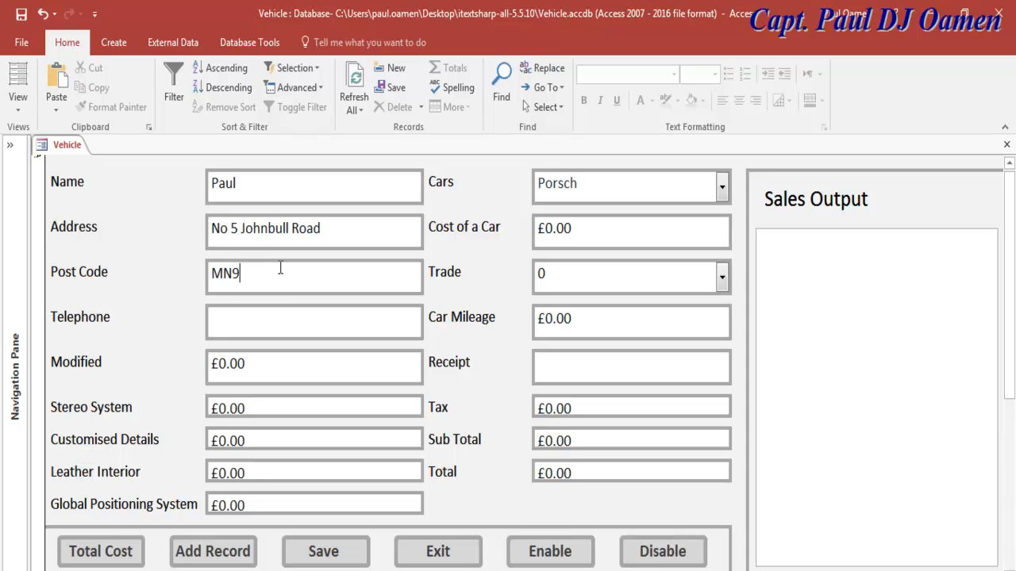
{"action": "left_click", "coordinate": [275, 315]}
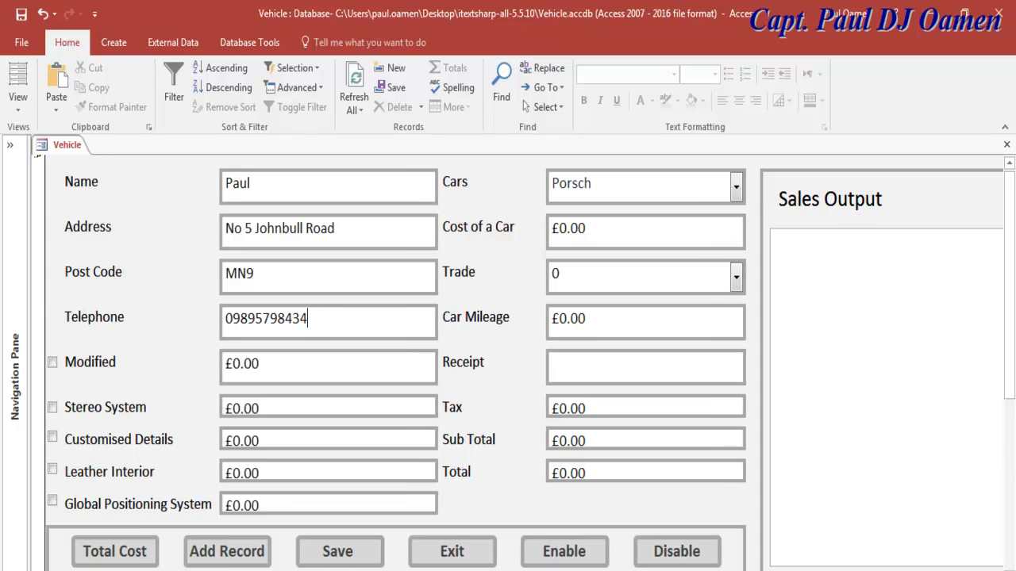
Step: Tick the Modified, Stereo System, Customised Details, Leather Interior and Global Positioning System extras
{"action": "left_click", "coordinate": [52, 363]}
{"action": "left_click", "coordinate": [52, 407]}
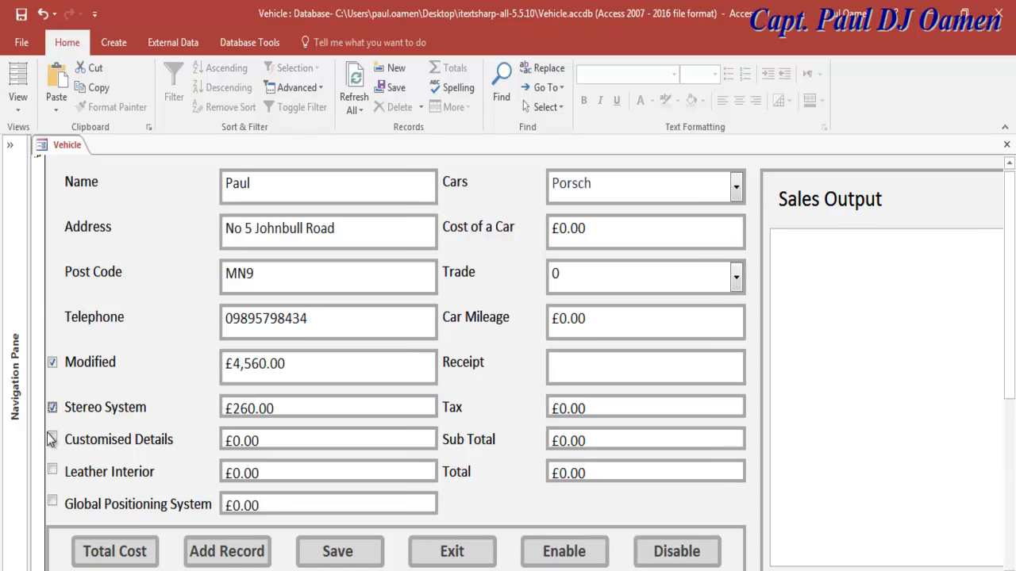
{"action": "left_click", "coordinate": [53, 438]}
{"action": "left_click", "coordinate": [53, 469]}
{"action": "left_click", "coordinate": [53, 501]}
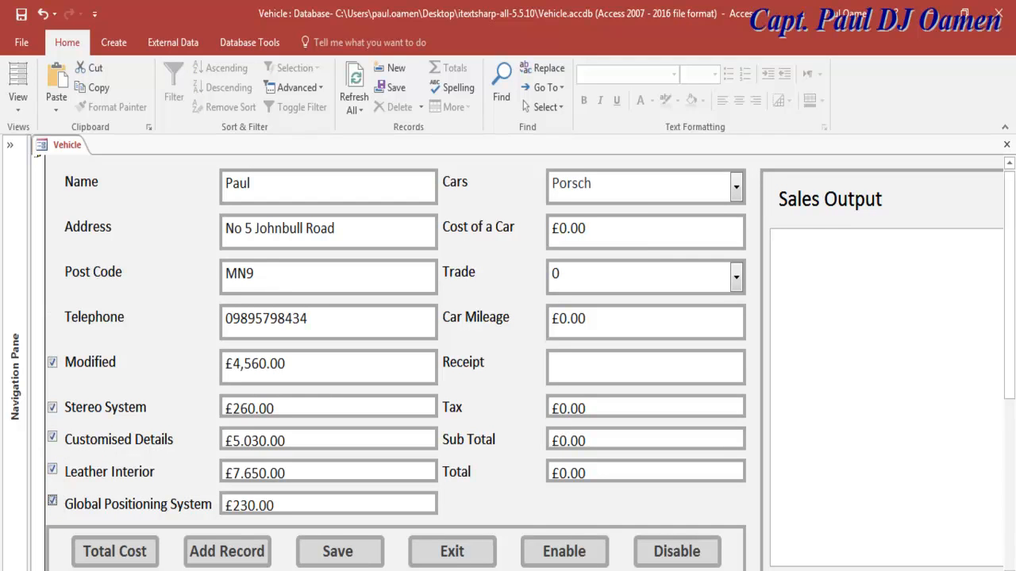
Step: Choose Lamborghini and trade 1001 - 10000, then calculate Total Cost £988,659.04 into Sales Output
{"action": "left_click", "coordinate": [734, 190]}
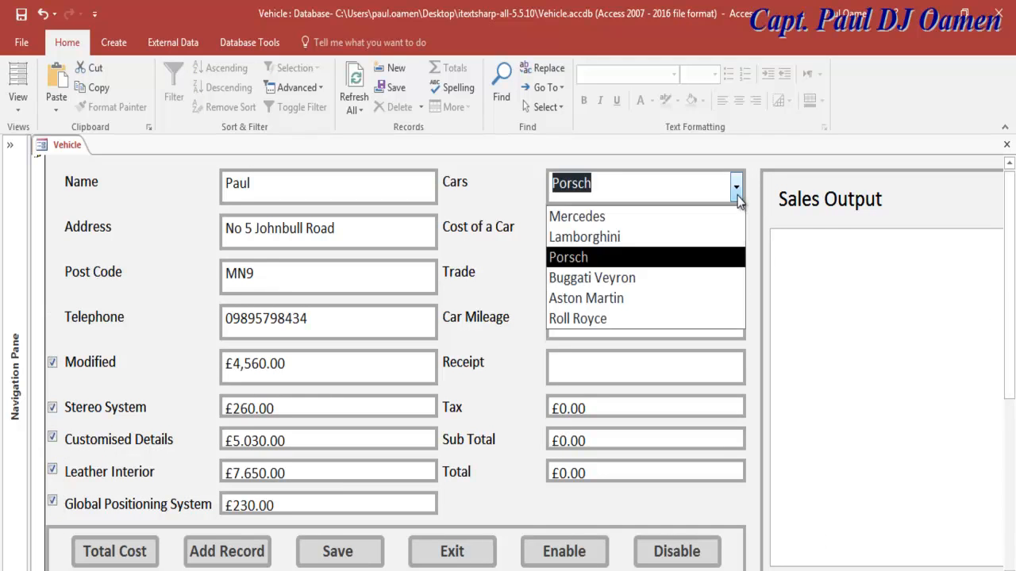
{"action": "left_click", "coordinate": [609, 238]}
{"action": "left_click", "coordinate": [736, 275]}
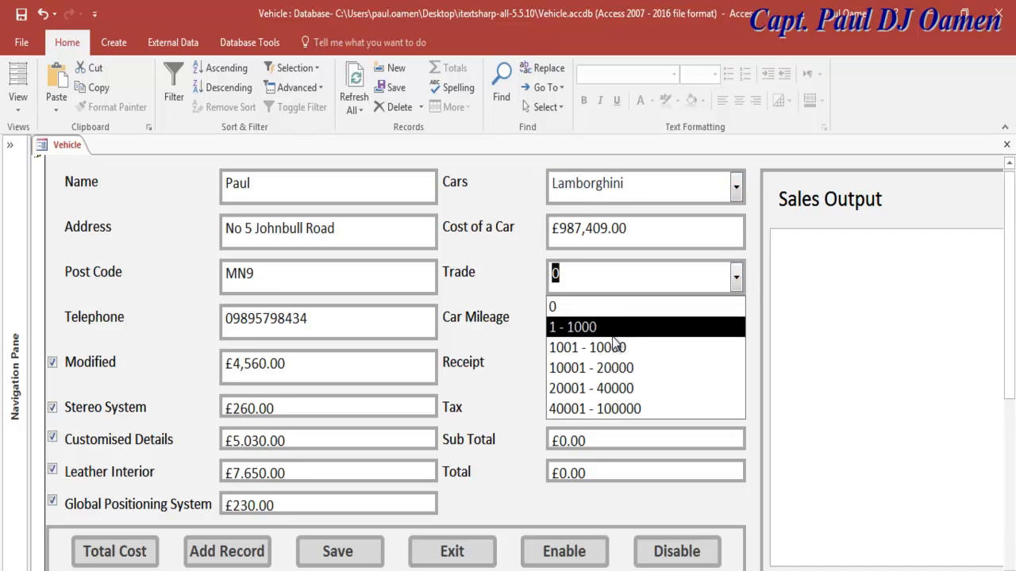
{"action": "left_click", "coordinate": [617, 354]}
{"action": "left_click", "coordinate": [617, 353]}
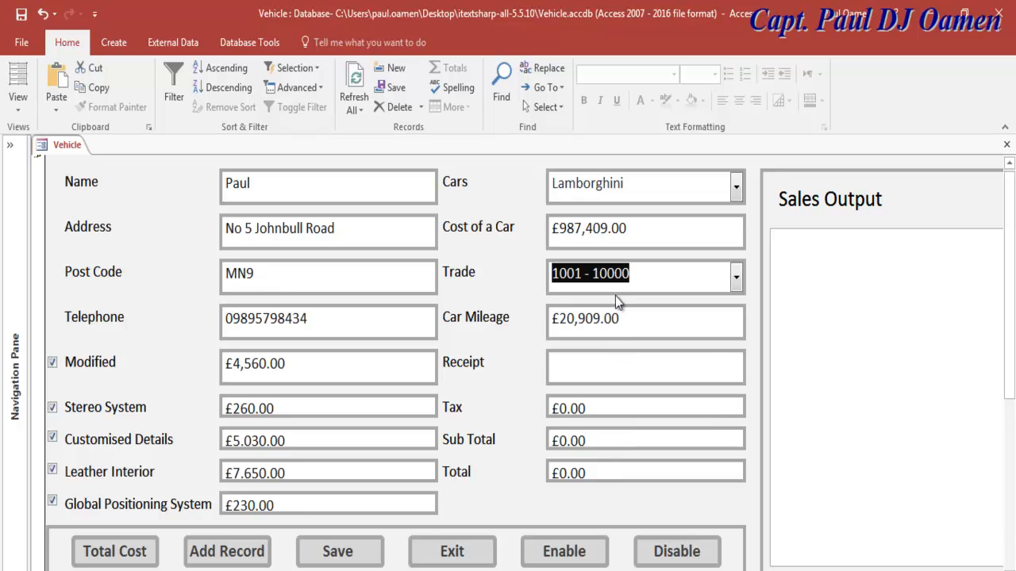
{"action": "left_click", "coordinate": [589, 368]}
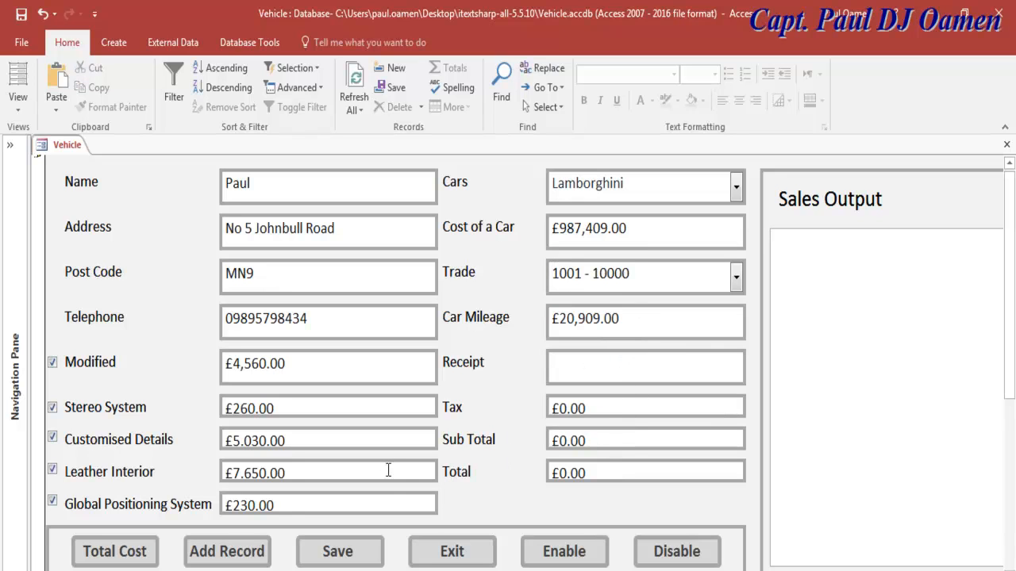
{"action": "left_click", "coordinate": [145, 560]}
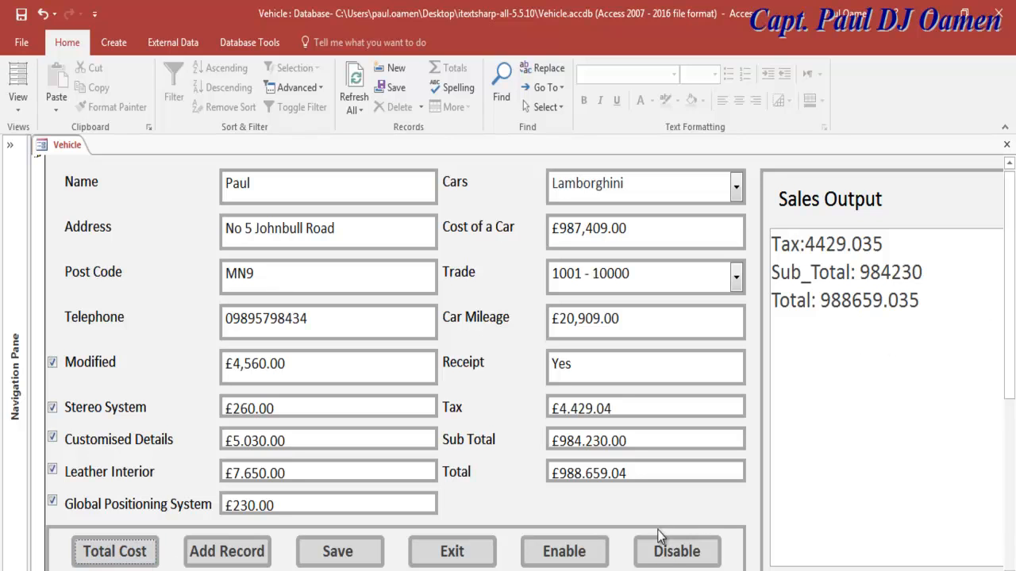
{"action": "left_click", "coordinate": [674, 552]}
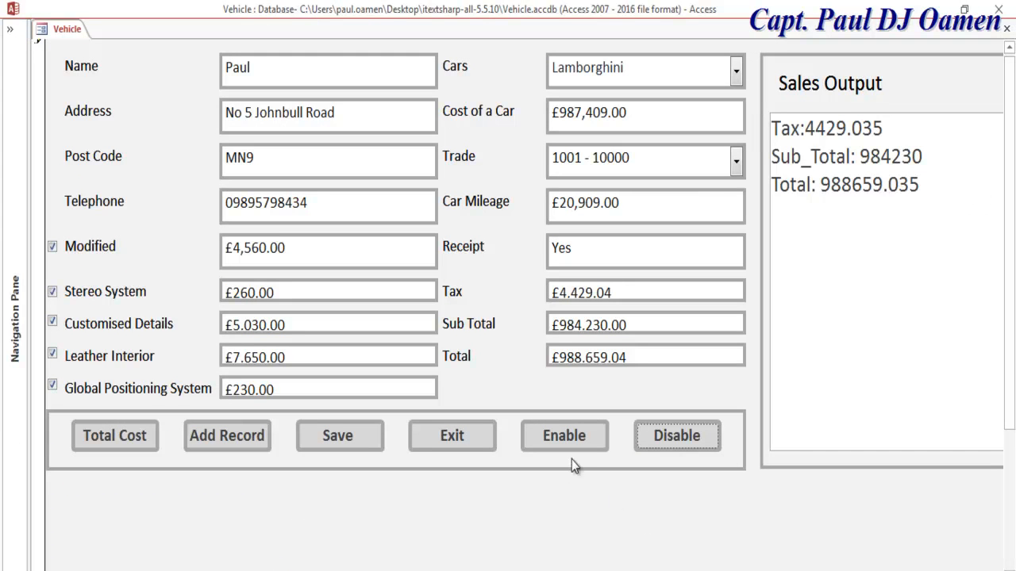
{"action": "left_click", "coordinate": [570, 438]}
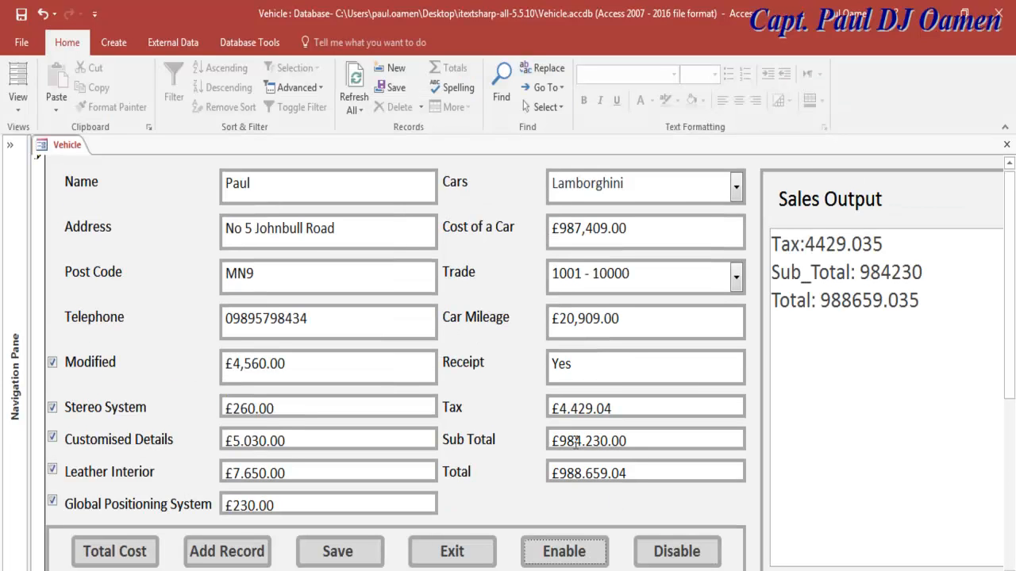